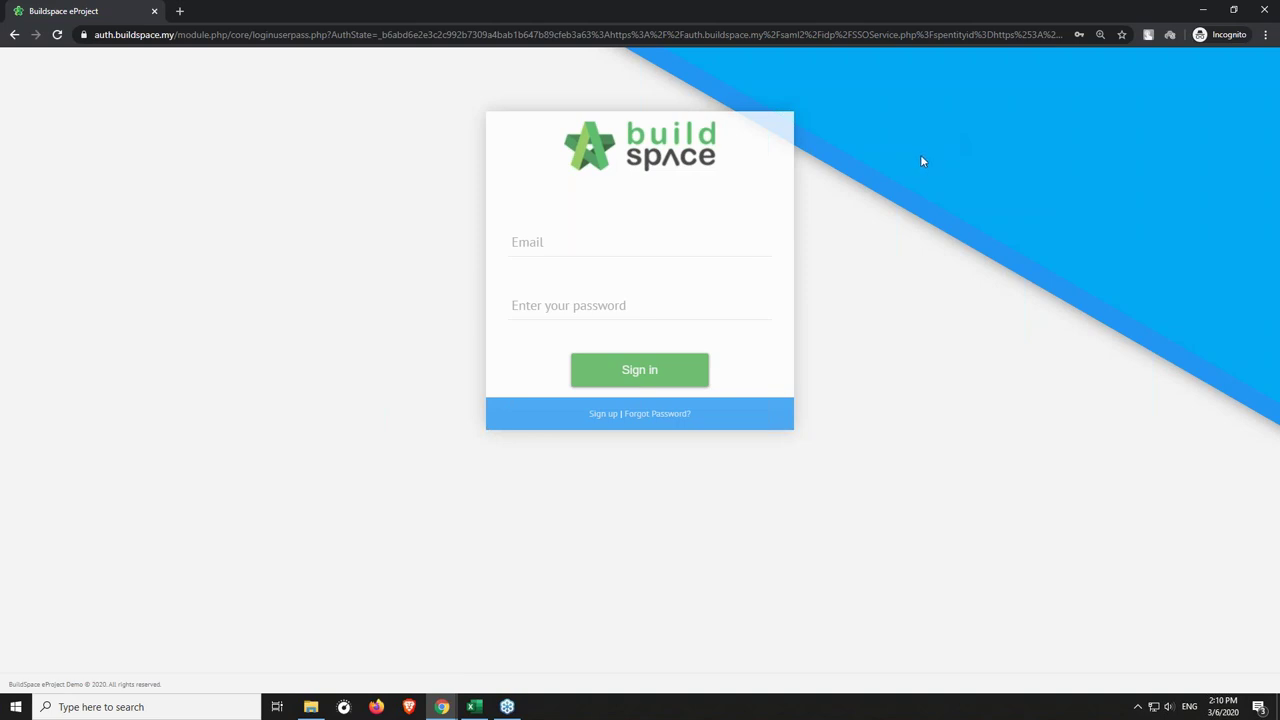
Sign in to the eProject site with the saved account's e-mail and password.
left_click(642, 242)
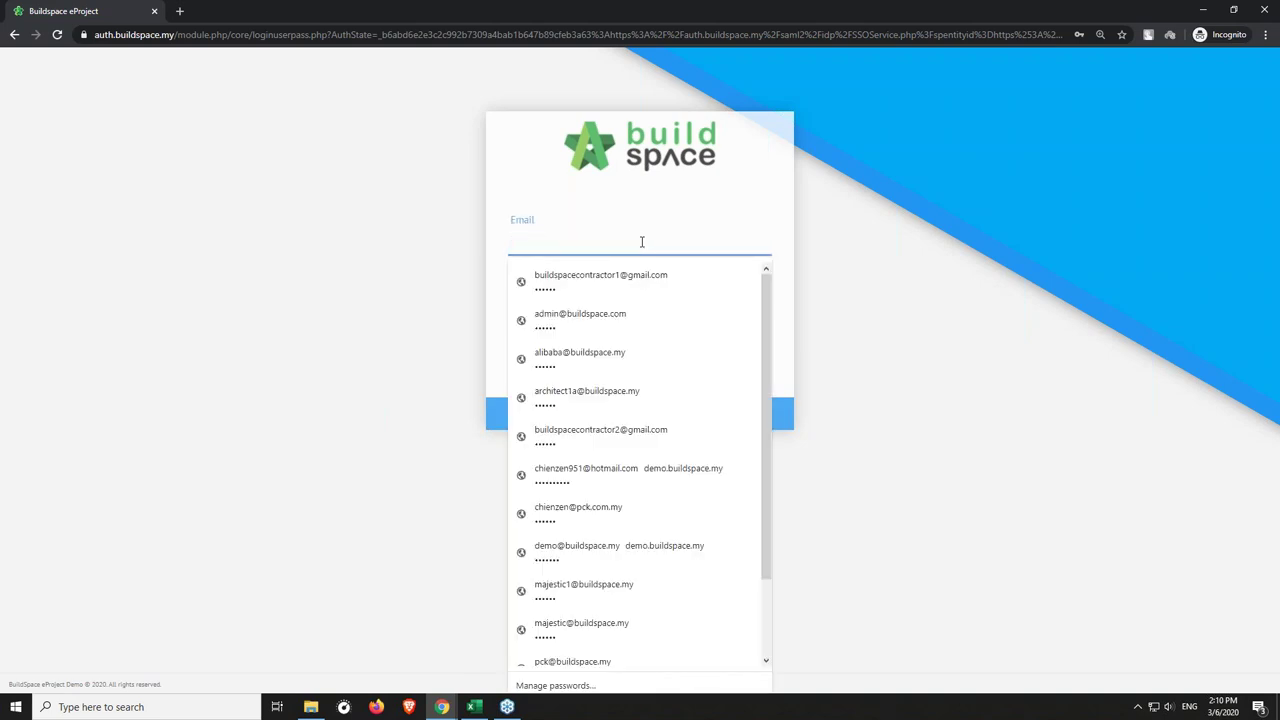
type("s")
left_click(630, 280)
left_click(628, 371)
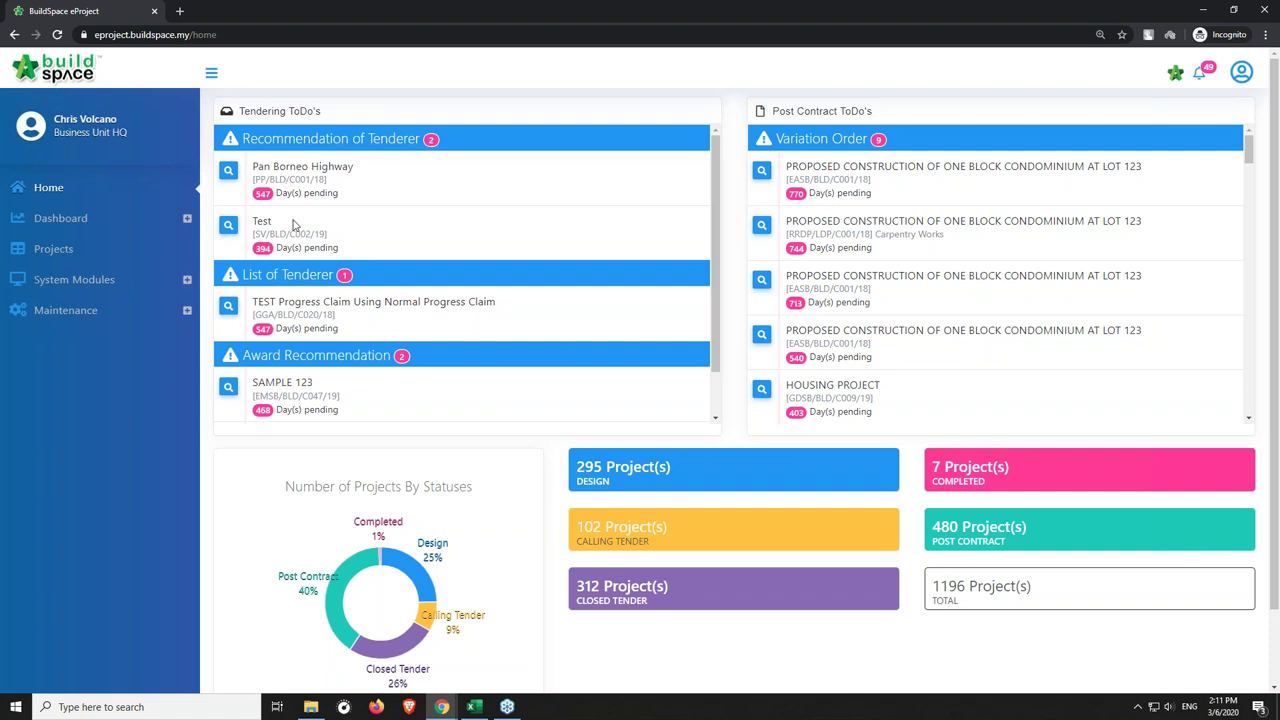
Review the home page summaries, open the project list and filter it by subsidiary BuildSpace Eco Development Sdn Bhd (BED - R1).
scroll(294, 224, "down", 1)
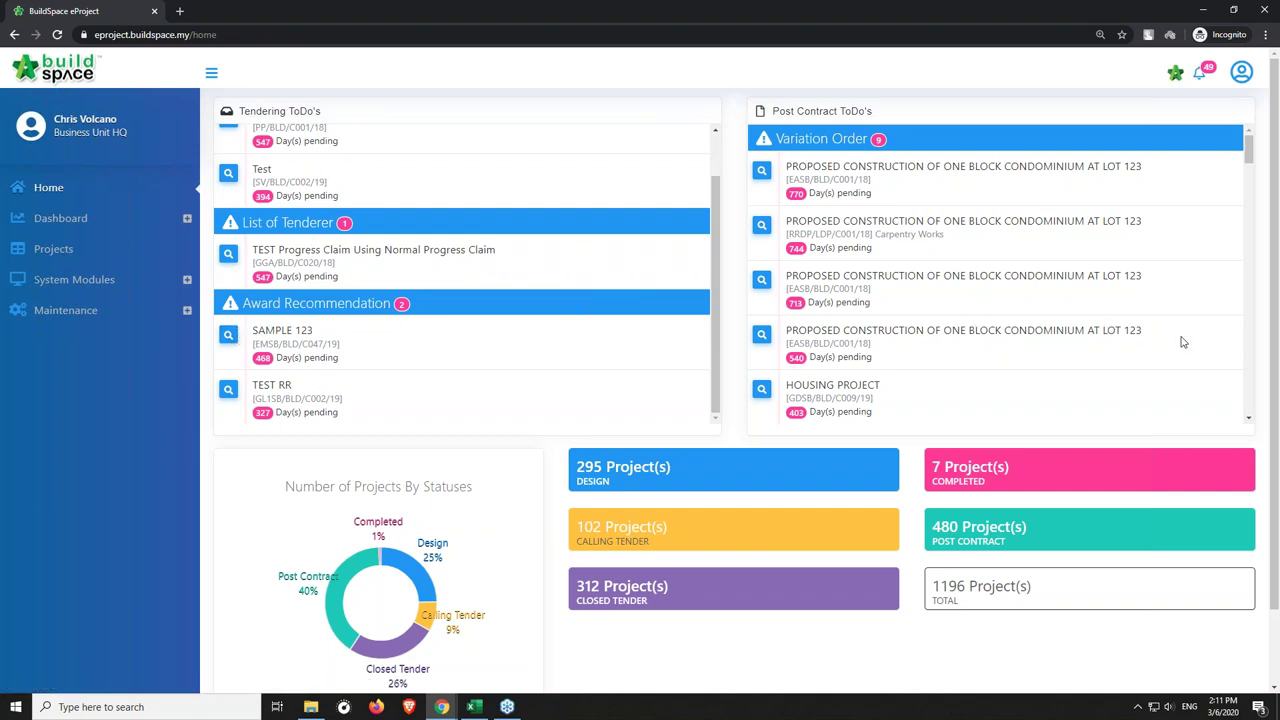
scroll(1272, 345, "down", 1)
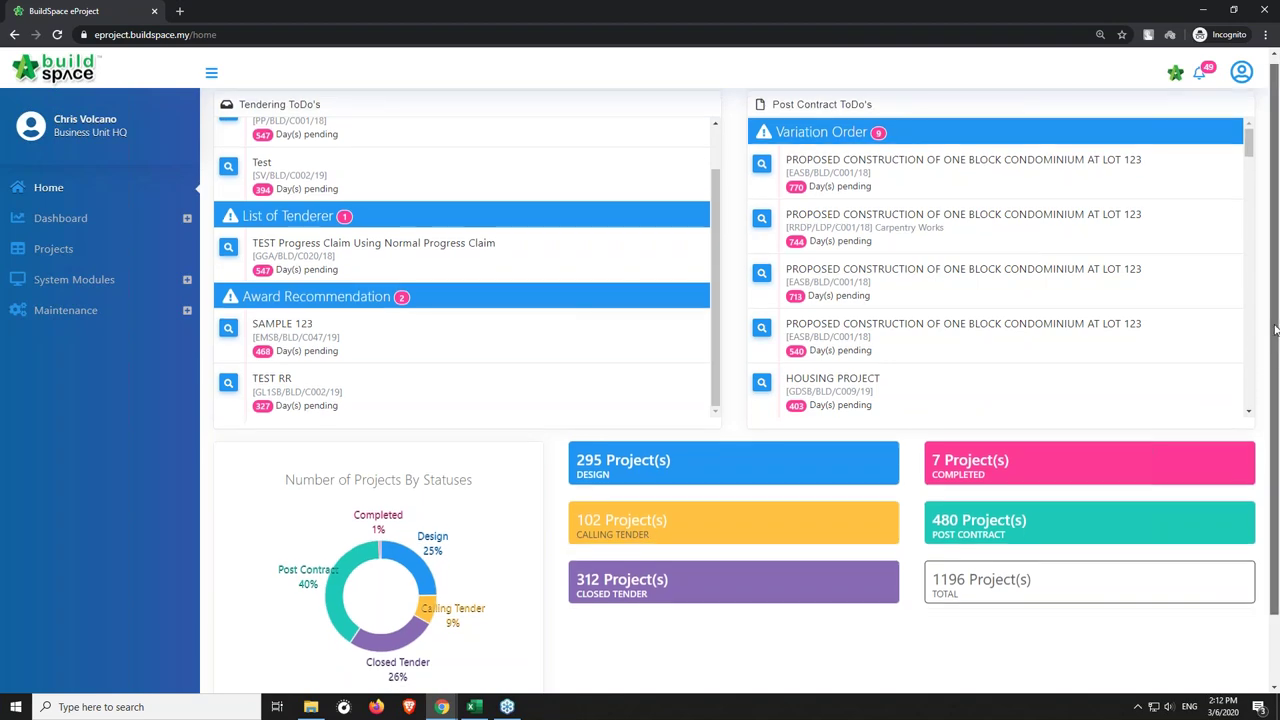
scroll(1274, 352, "down", 1)
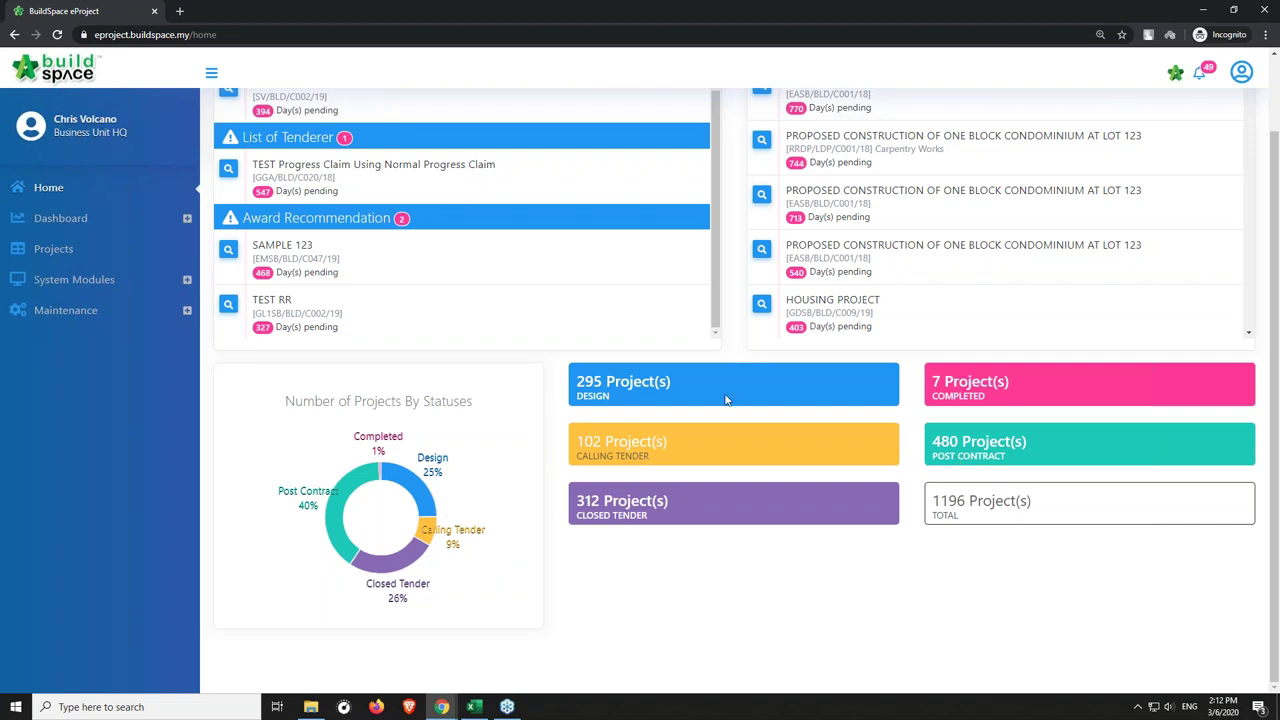
left_click(120, 259)
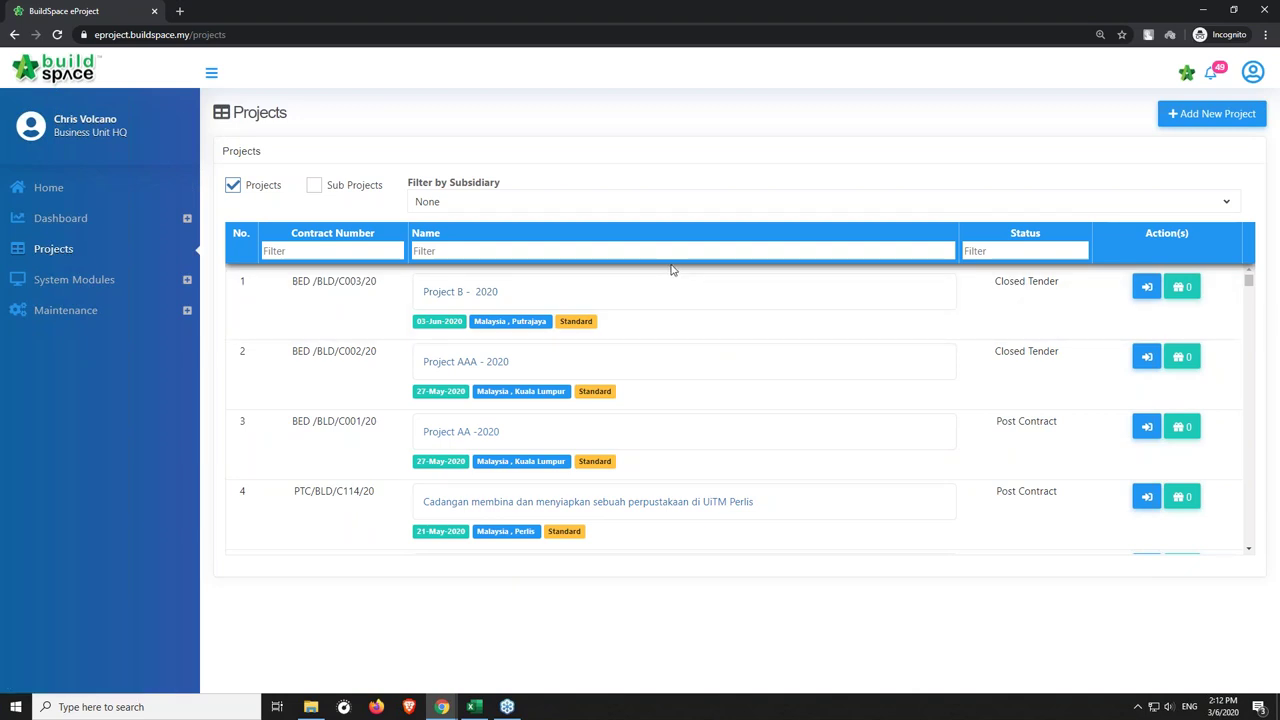
left_click(645, 216)
left_click(614, 309)
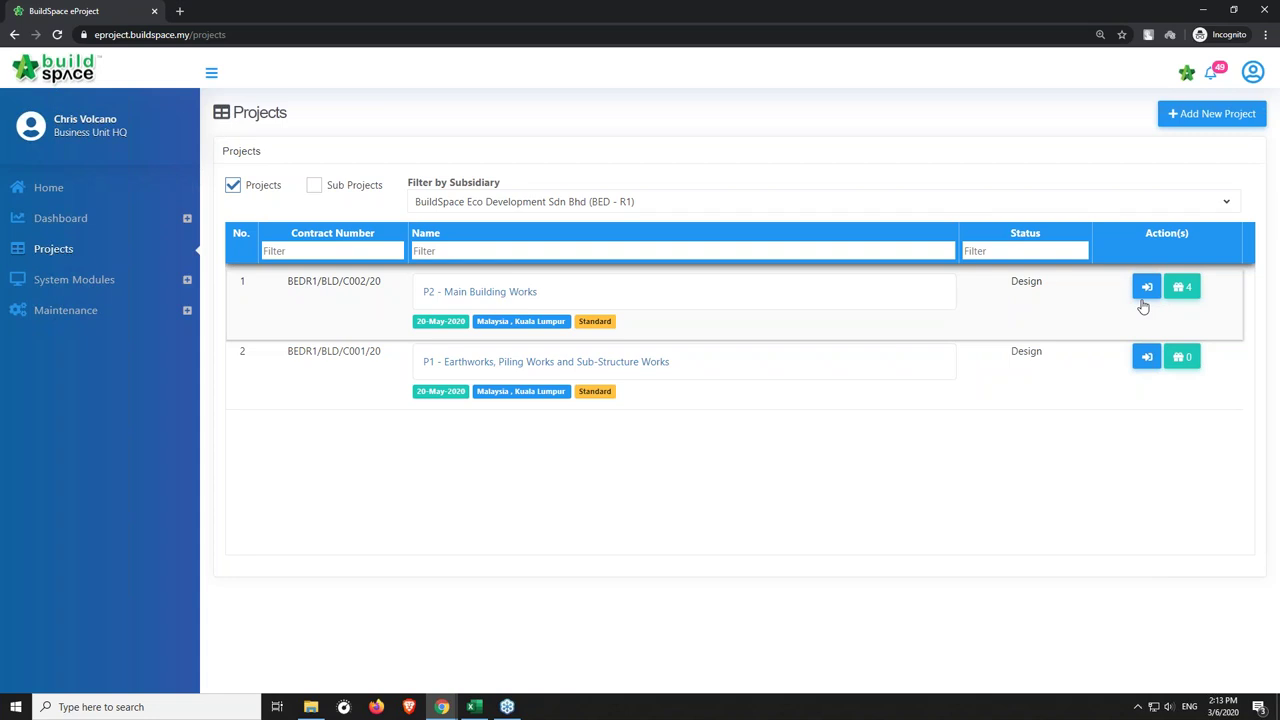
Start a new project with contract type Standard, work category Building and subsidiary BuildSpace Eco Development Sdn Bhd.
left_click(1202, 130)
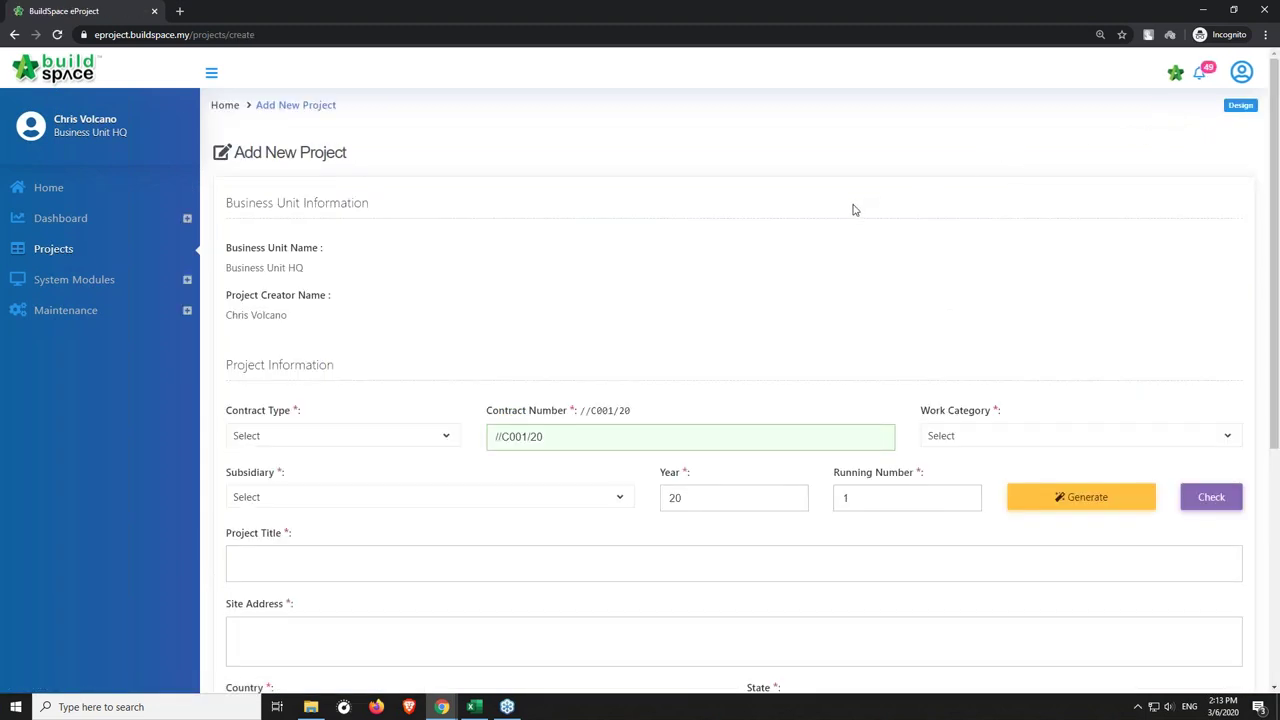
scroll(848, 209, "down", 1)
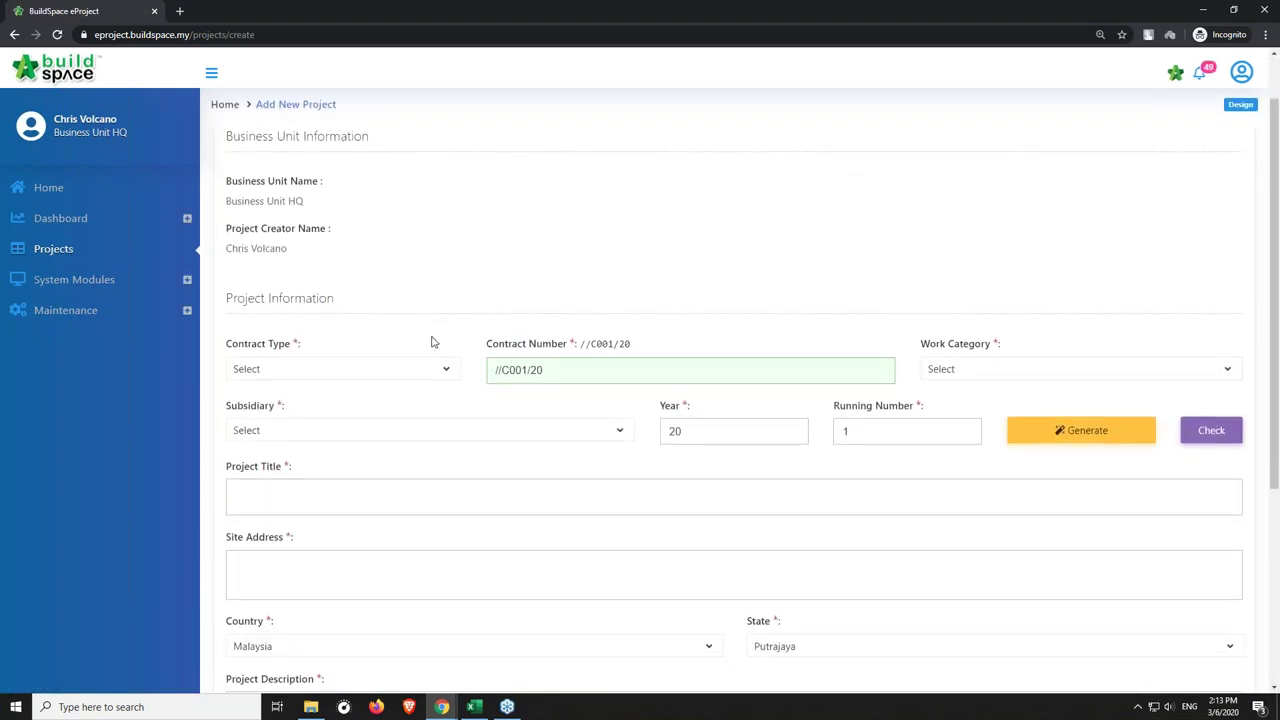
left_click(395, 371)
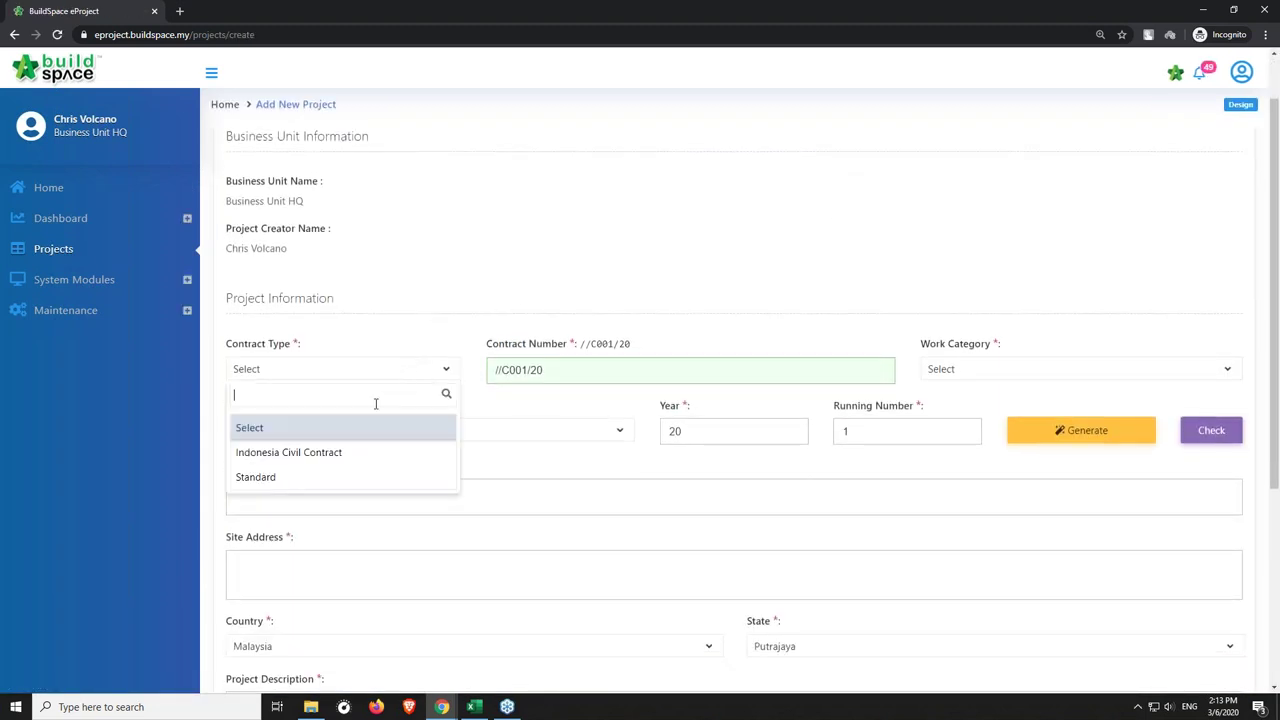
left_click(332, 478)
left_click(951, 373)
left_click(945, 455)
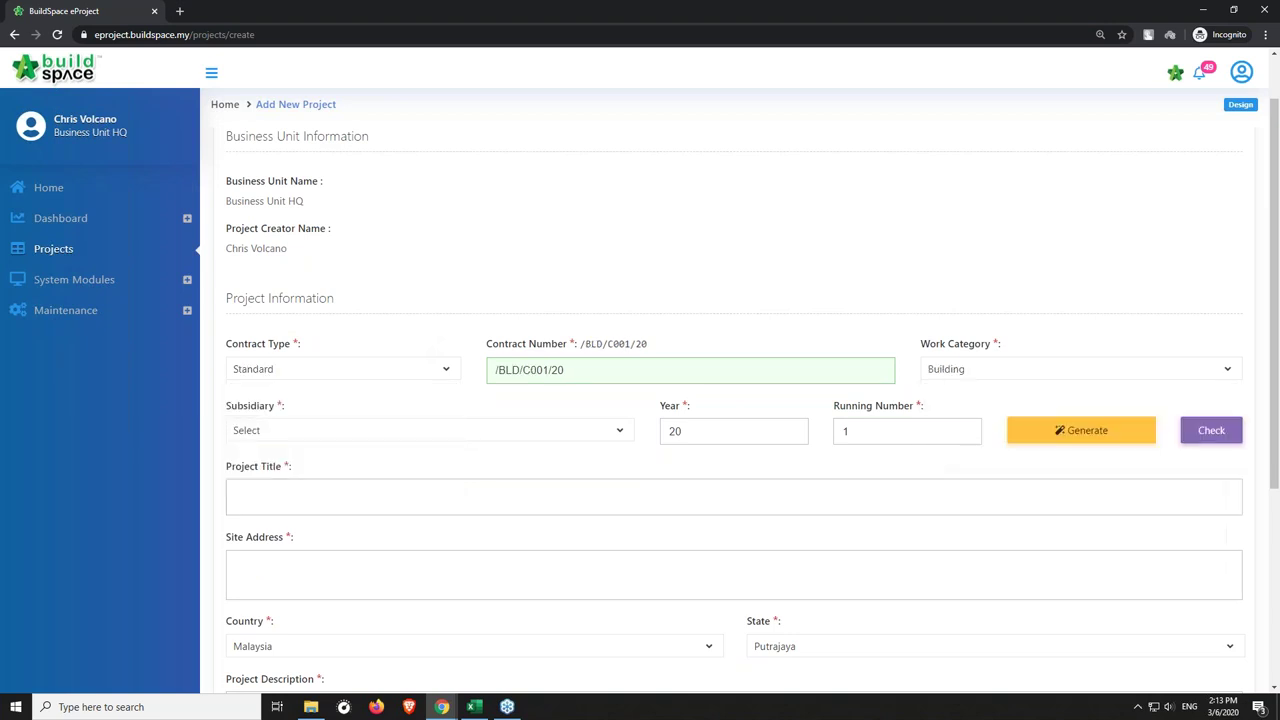
left_click(379, 432)
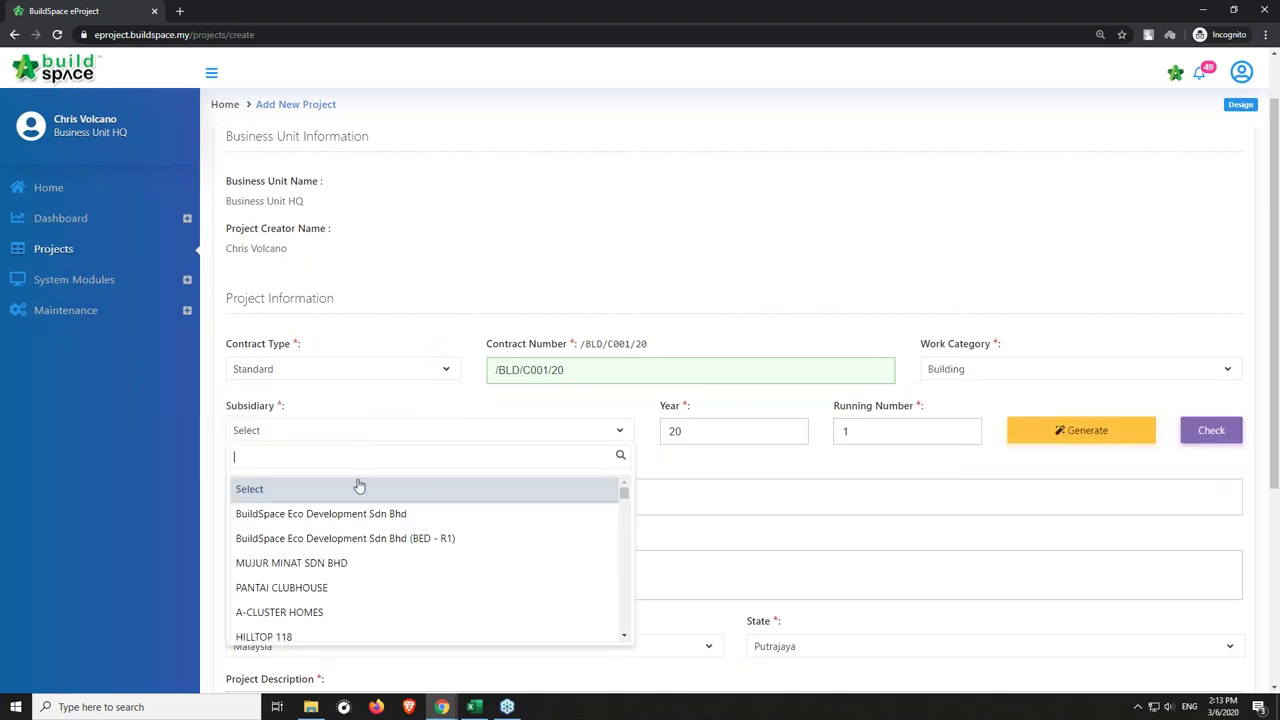
left_click(350, 515)
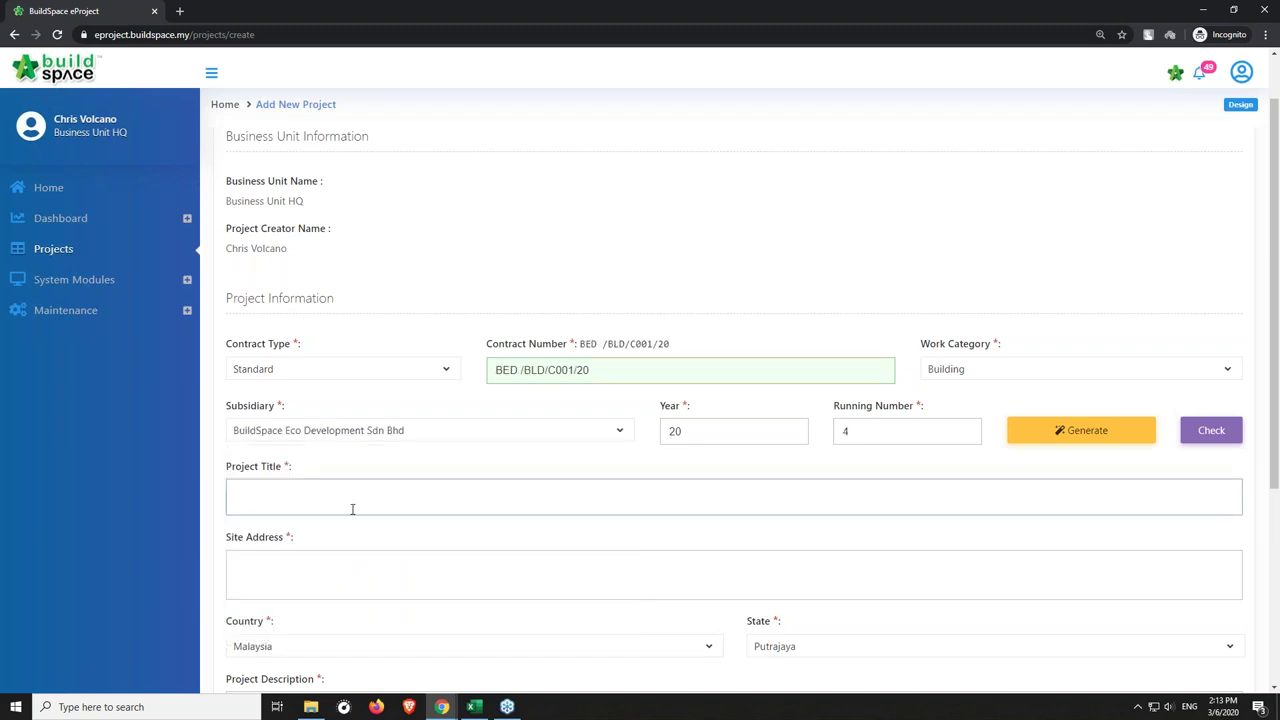
Enter "Project CCC - 2020" as the project title and "kl" as the site address.
left_click(358, 502)
type("Project CCC")
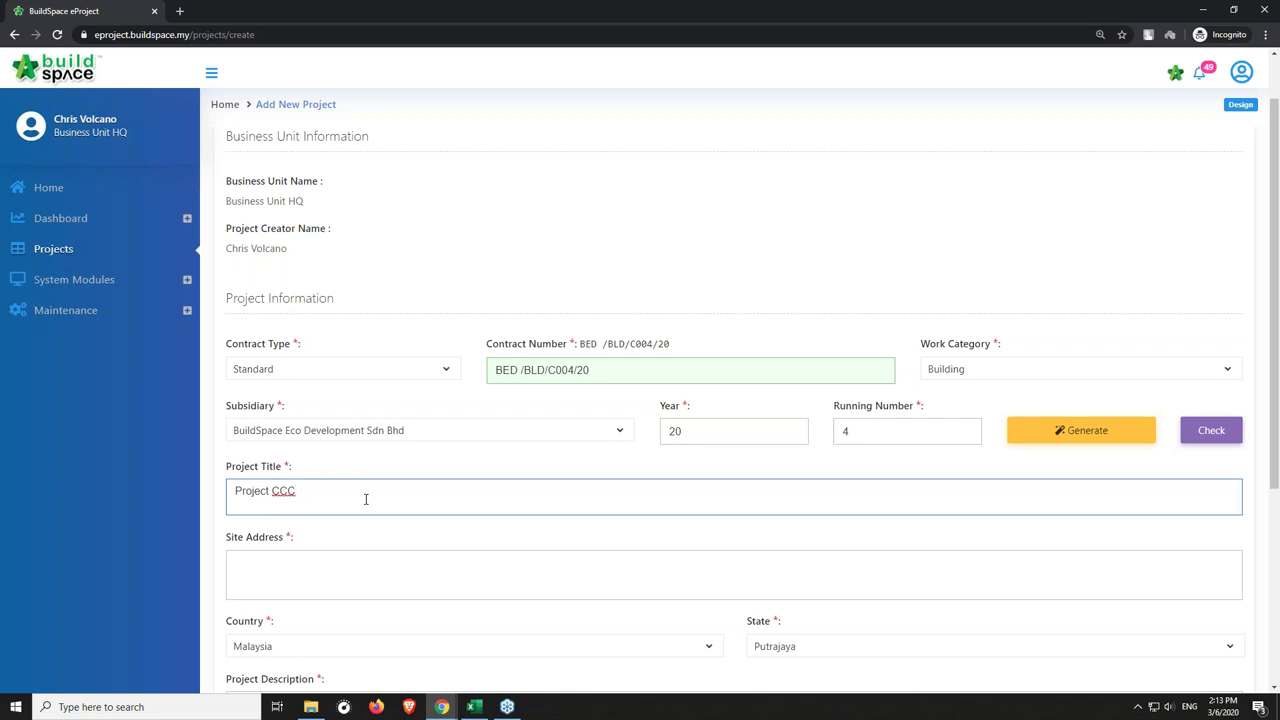
type(" - 2020")
scroll(333, 428, "down", 1)
left_click(333, 428)
type("kl")
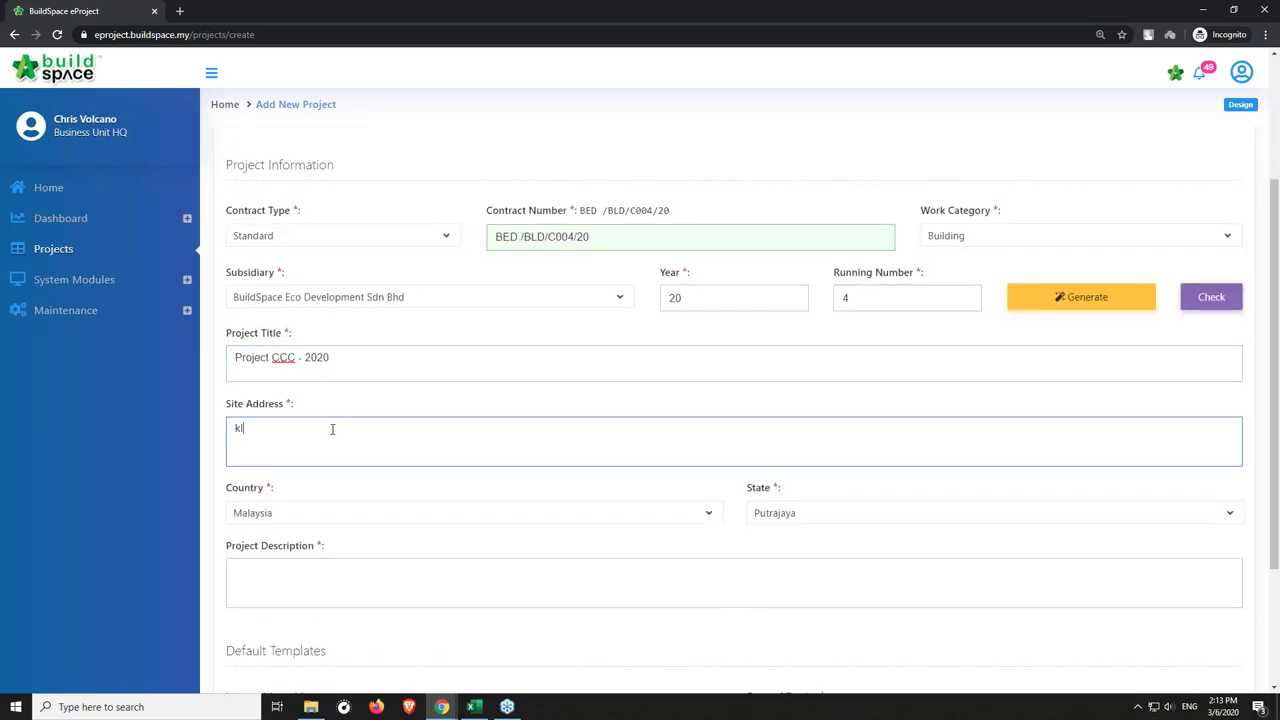
Set the state to Kuala Lumpur and the project description to "Mixed Development", keeping the default templates, and save the project.
left_click(770, 513)
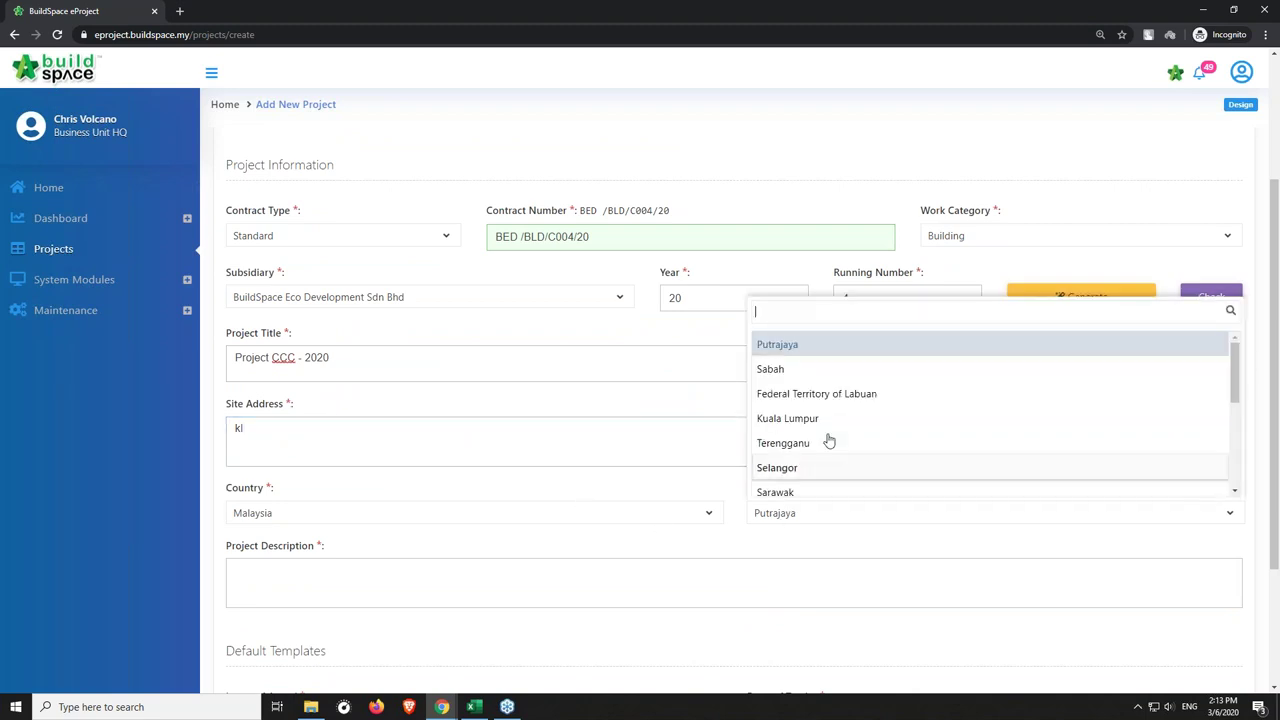
left_click(836, 420)
left_click(378, 571)
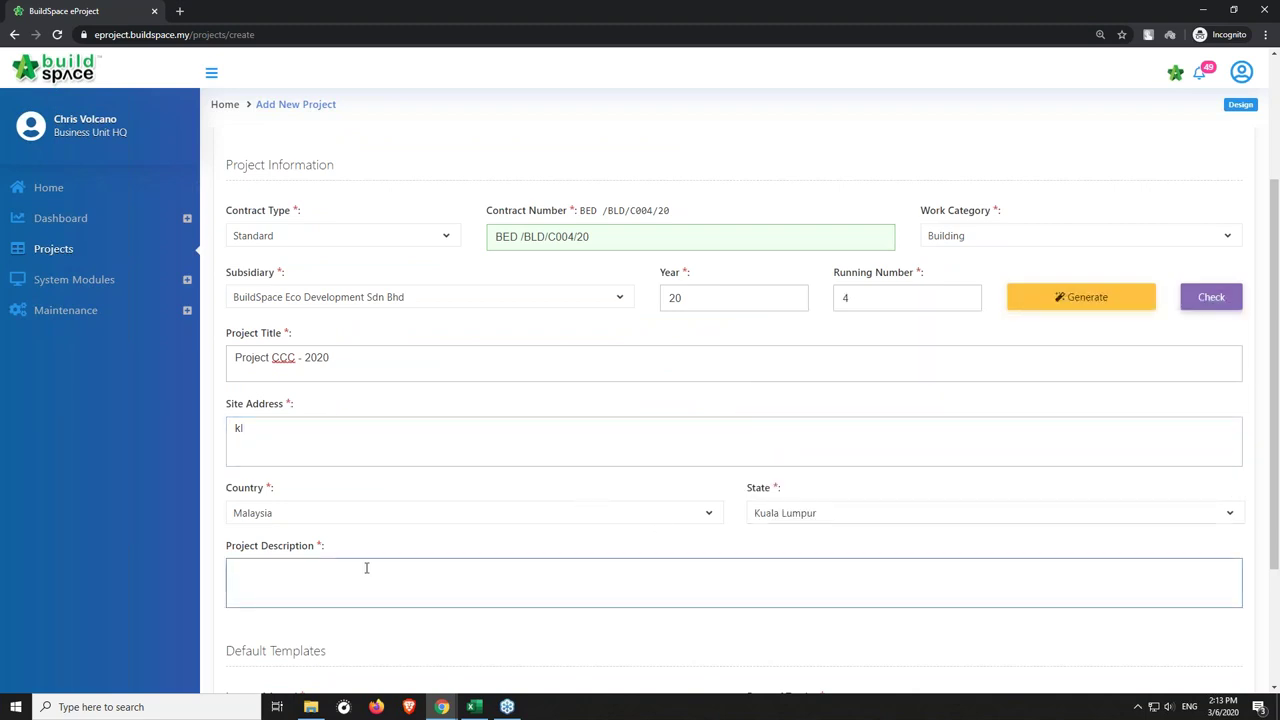
type("Mixed Development")
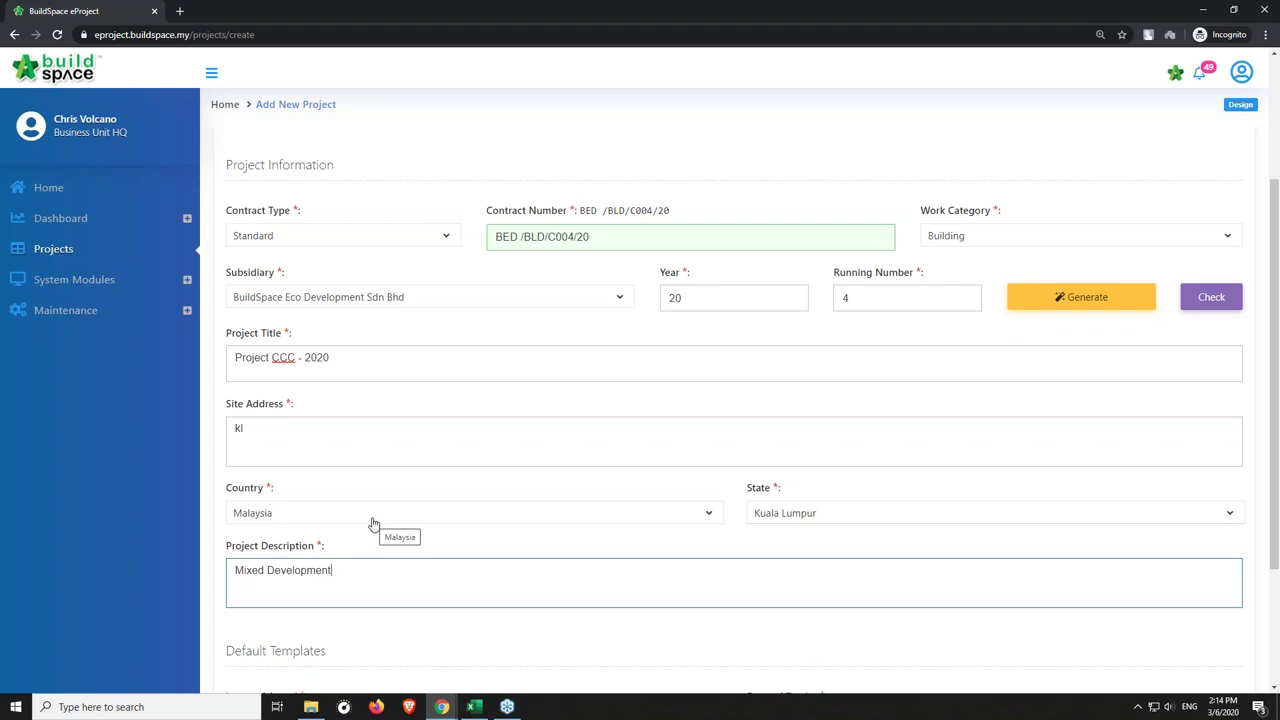
scroll(372, 522, "down", 2)
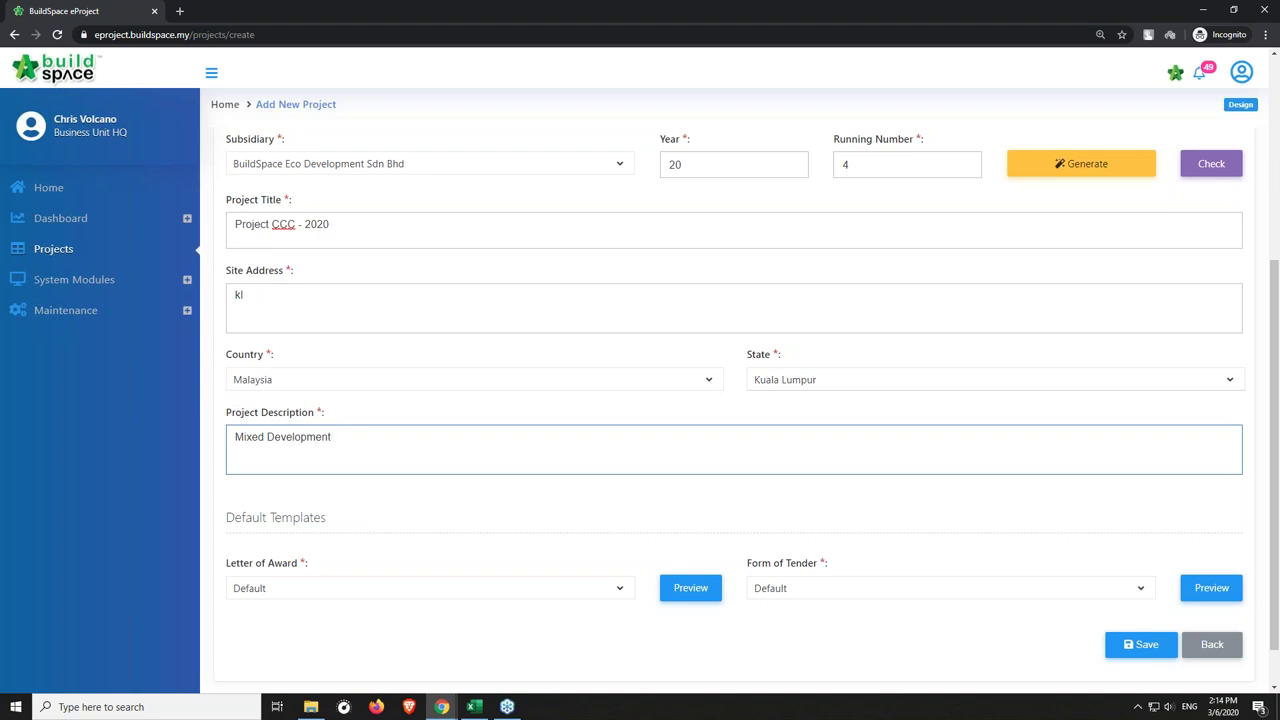
scroll(348, 463, "down", 1)
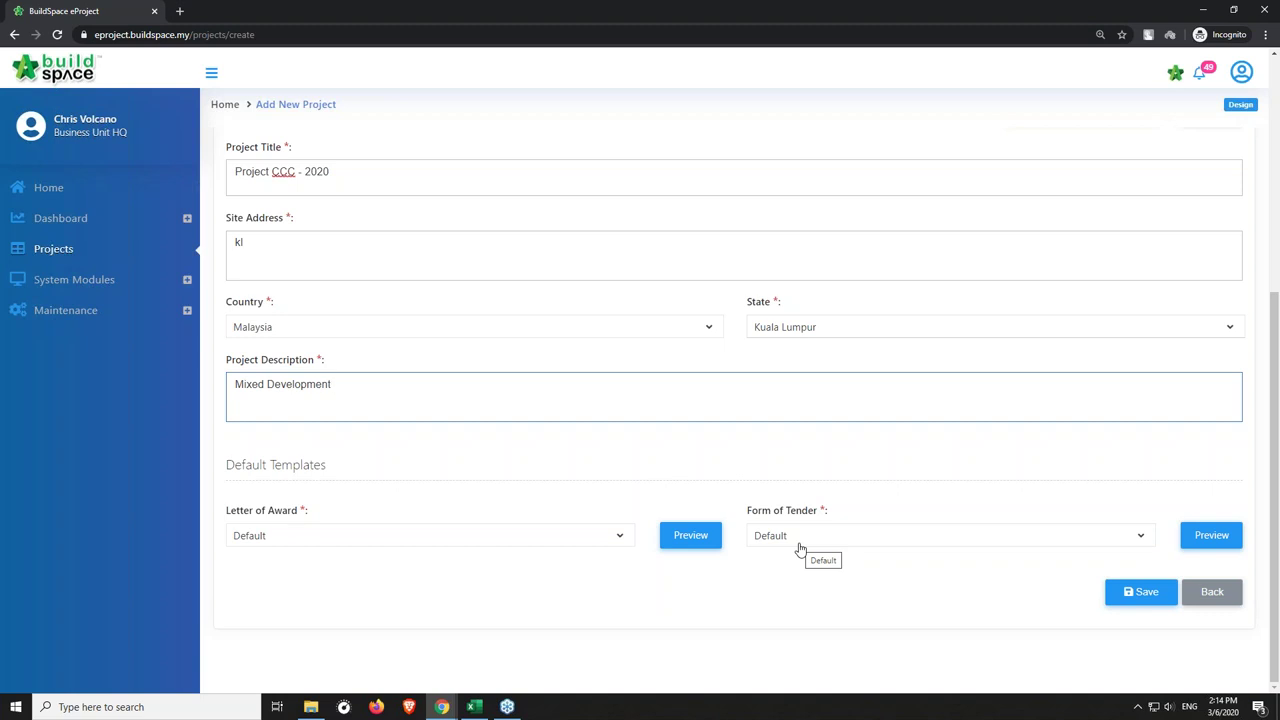
left_click(1131, 596)
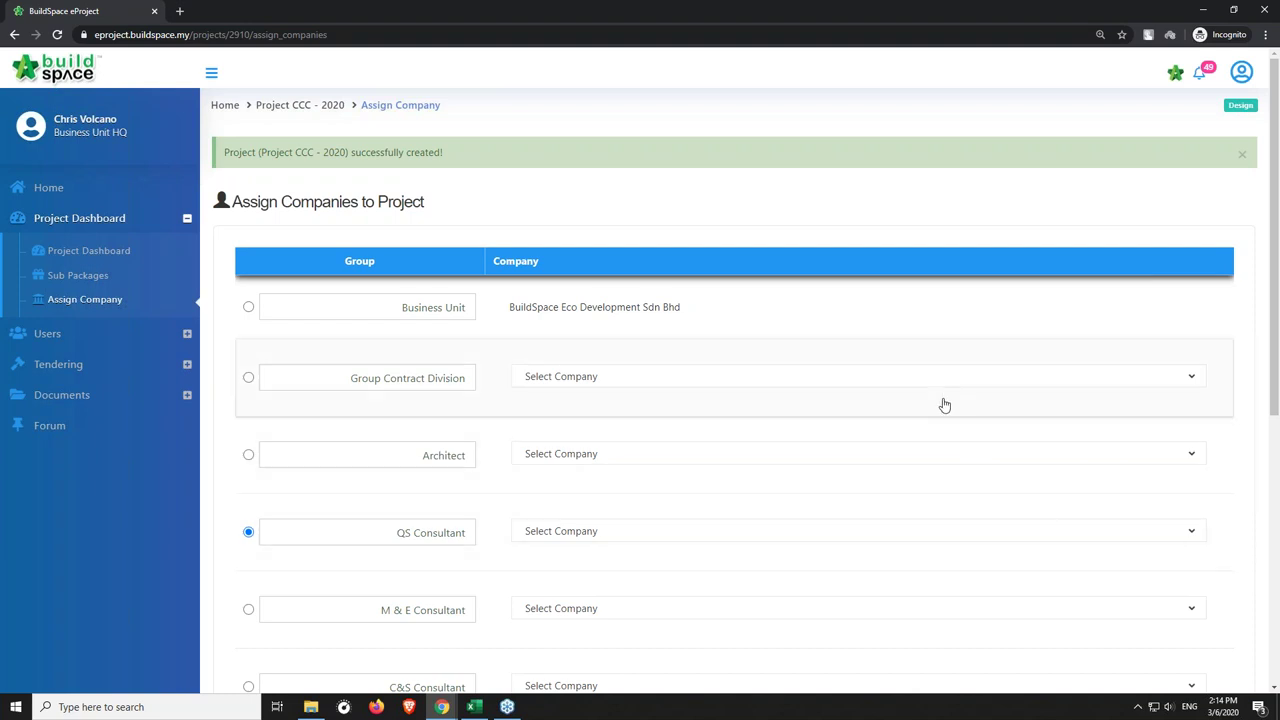
Assign Architect 1 Sdn Bhd to the Architect group and QS Consultant 1 Sdn Bhd to the QS Consultant group.
scroll(943, 403, "down", 2)
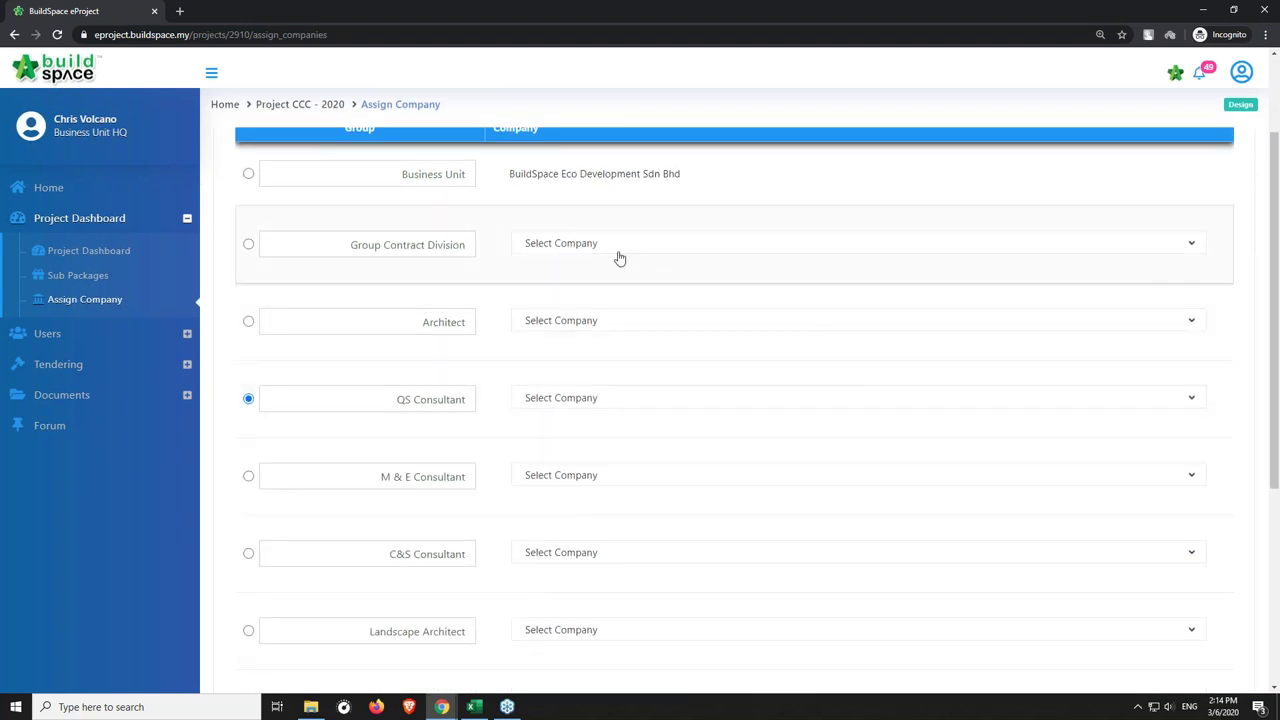
left_click(560, 322)
type("ar")
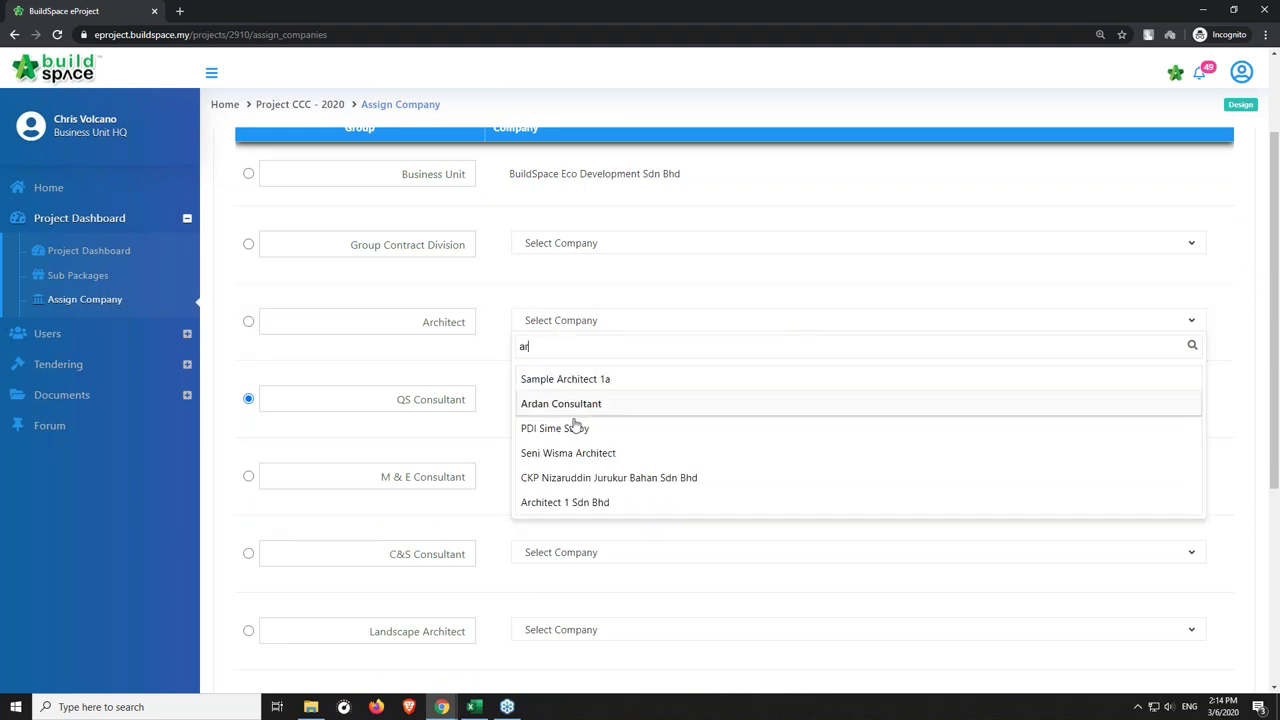
left_click(574, 501)
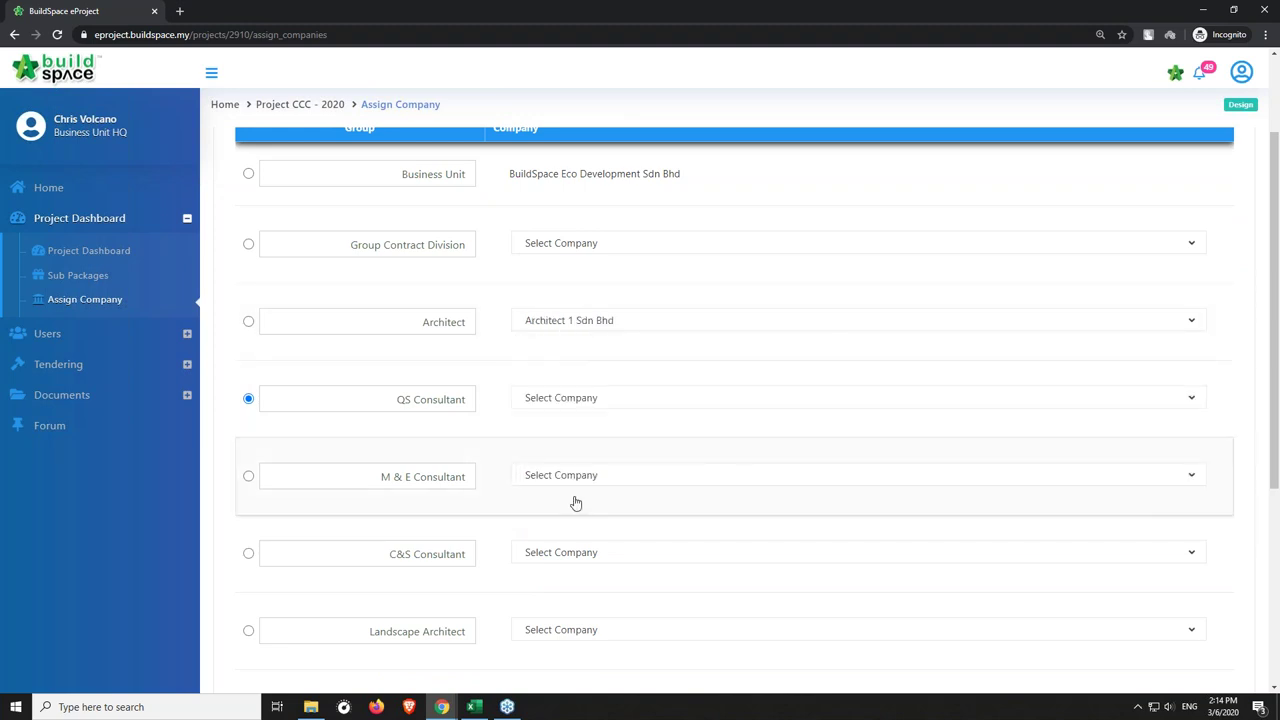
left_click(582, 403)
type("qs")
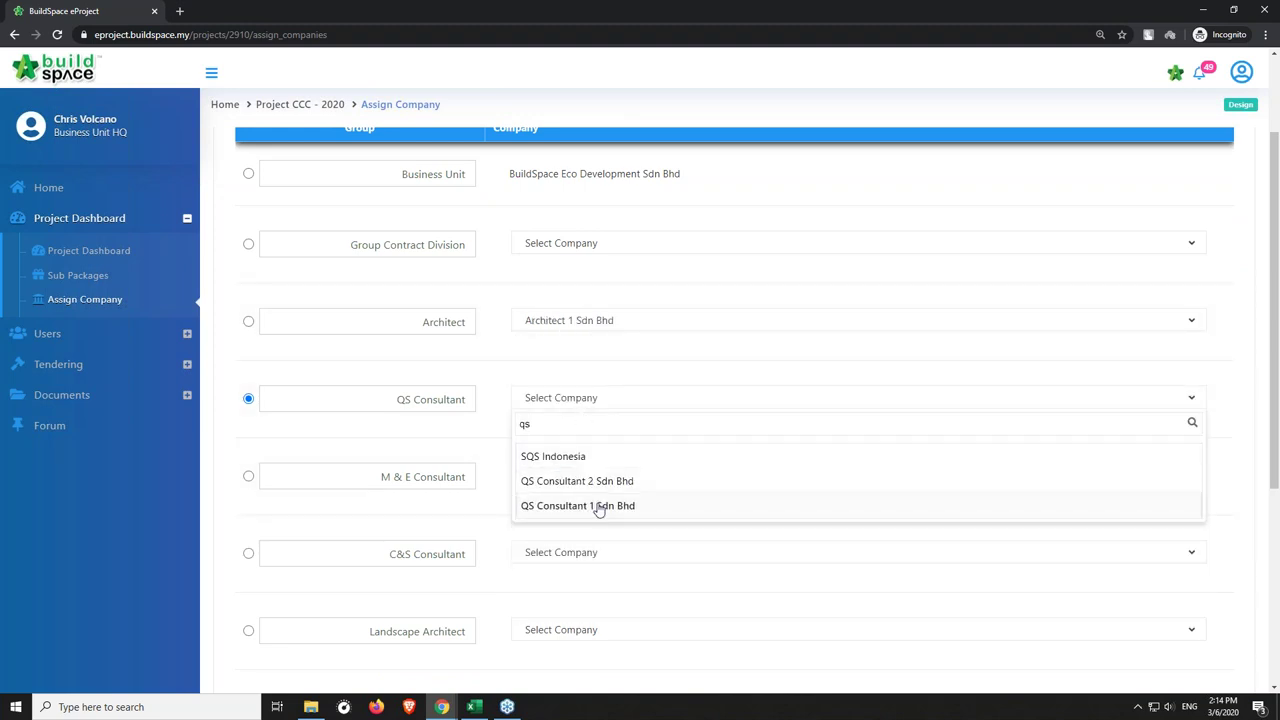
left_click(606, 505)
left_click(600, 485)
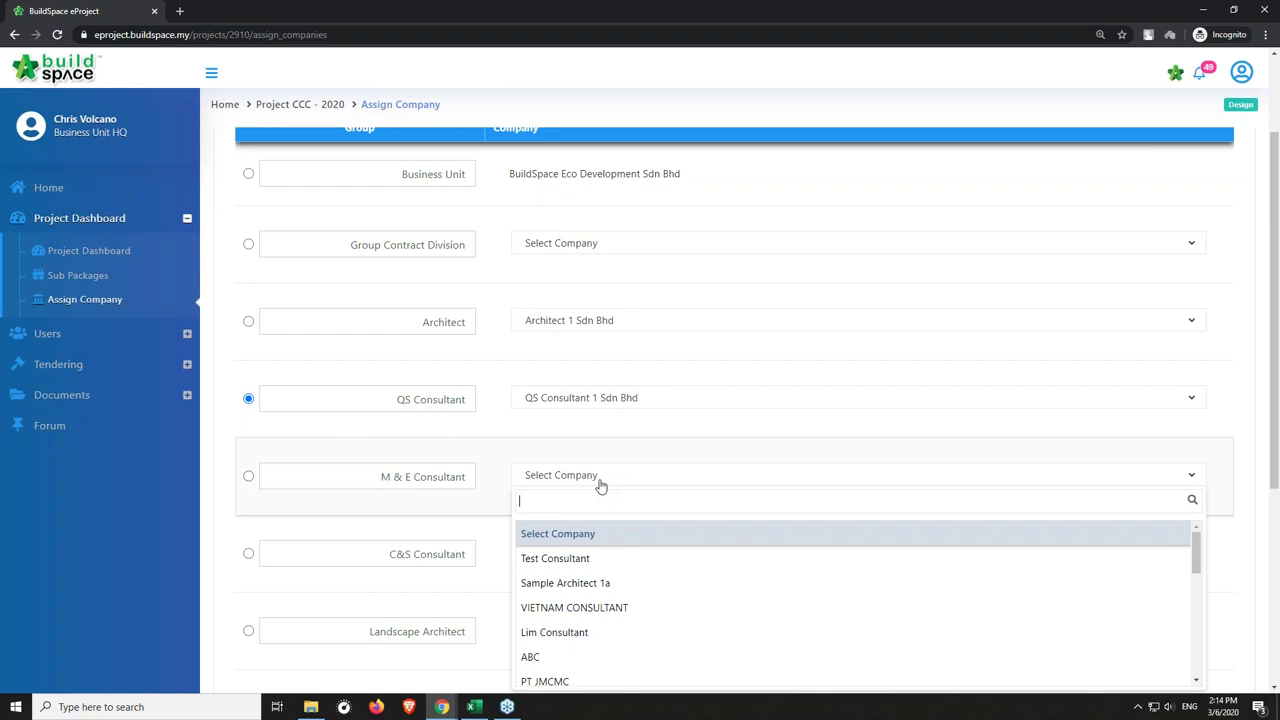
left_click(672, 447)
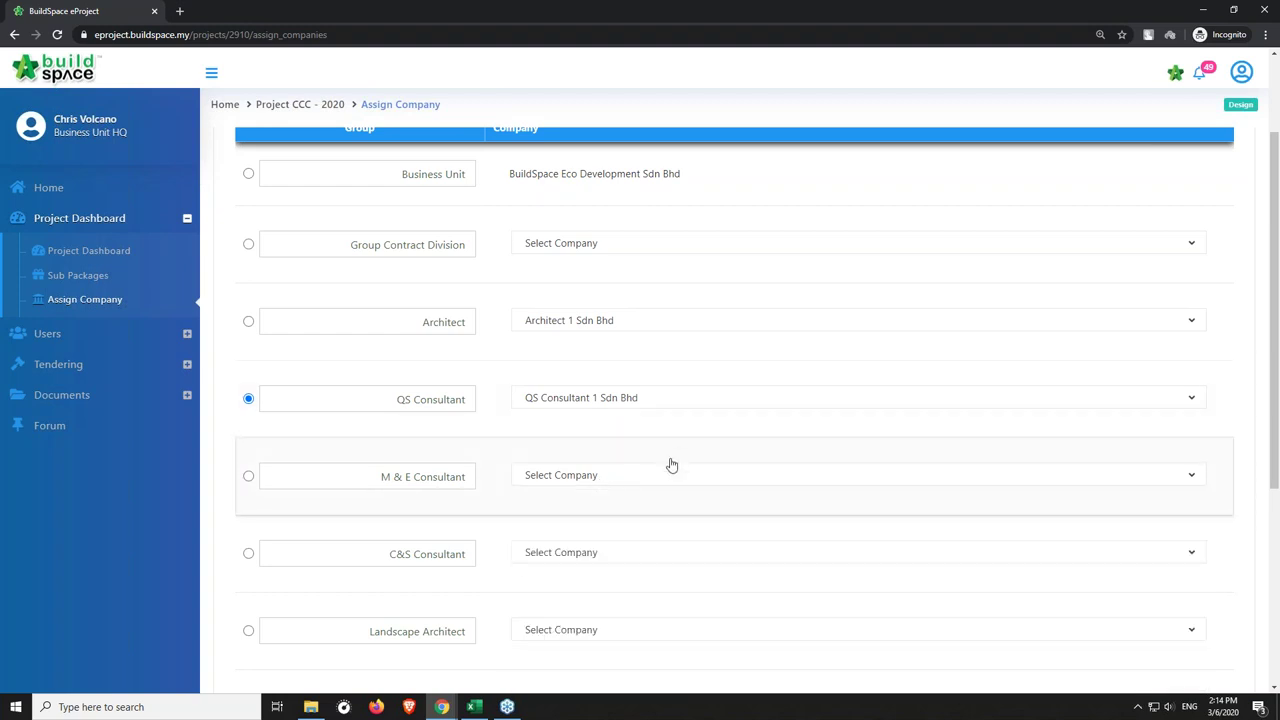
Mark Business Unit as the selected group instead of QS Consultant and save the company assignments.
scroll(679, 465, "up", 1)
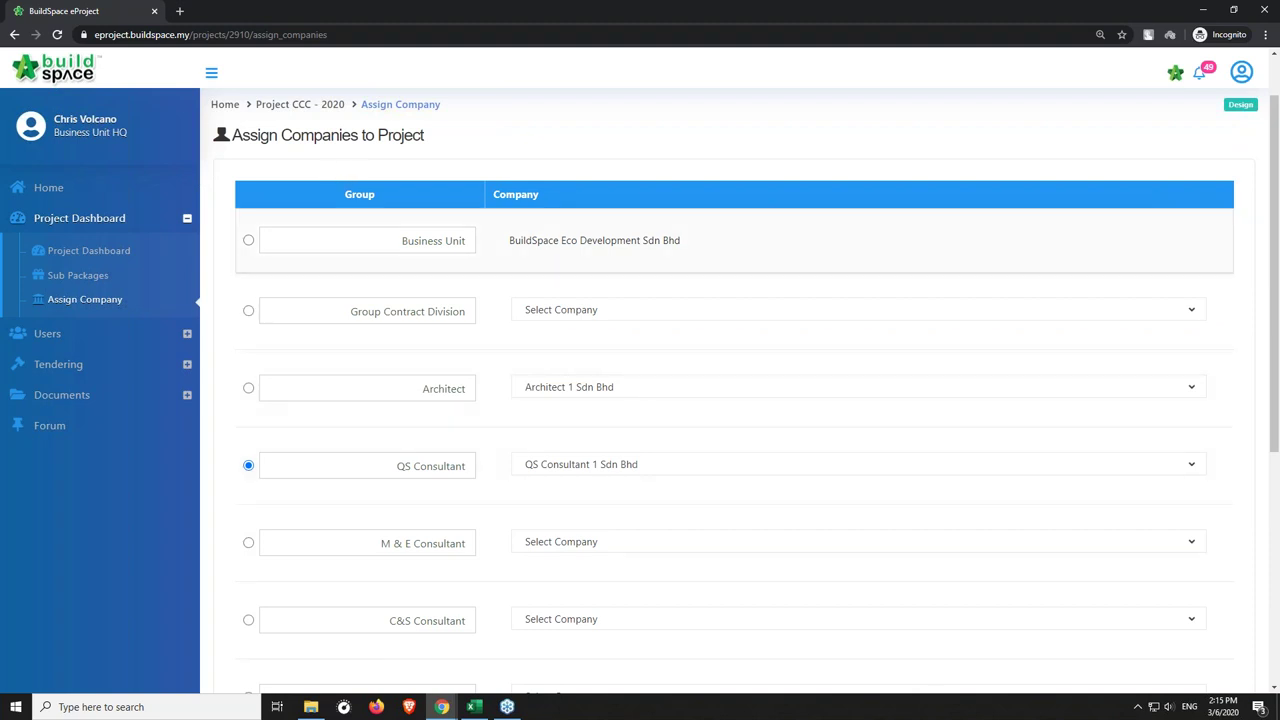
left_click(249, 241)
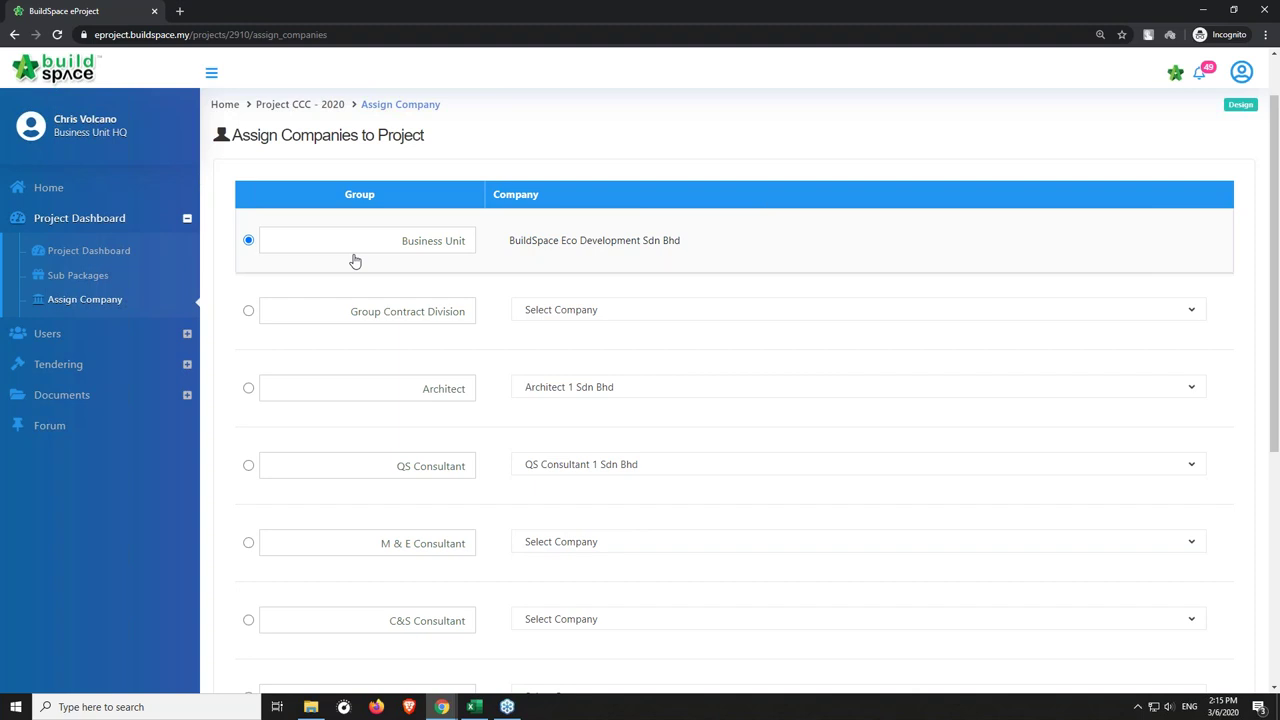
left_click_drag(1274, 281, 1276, 465)
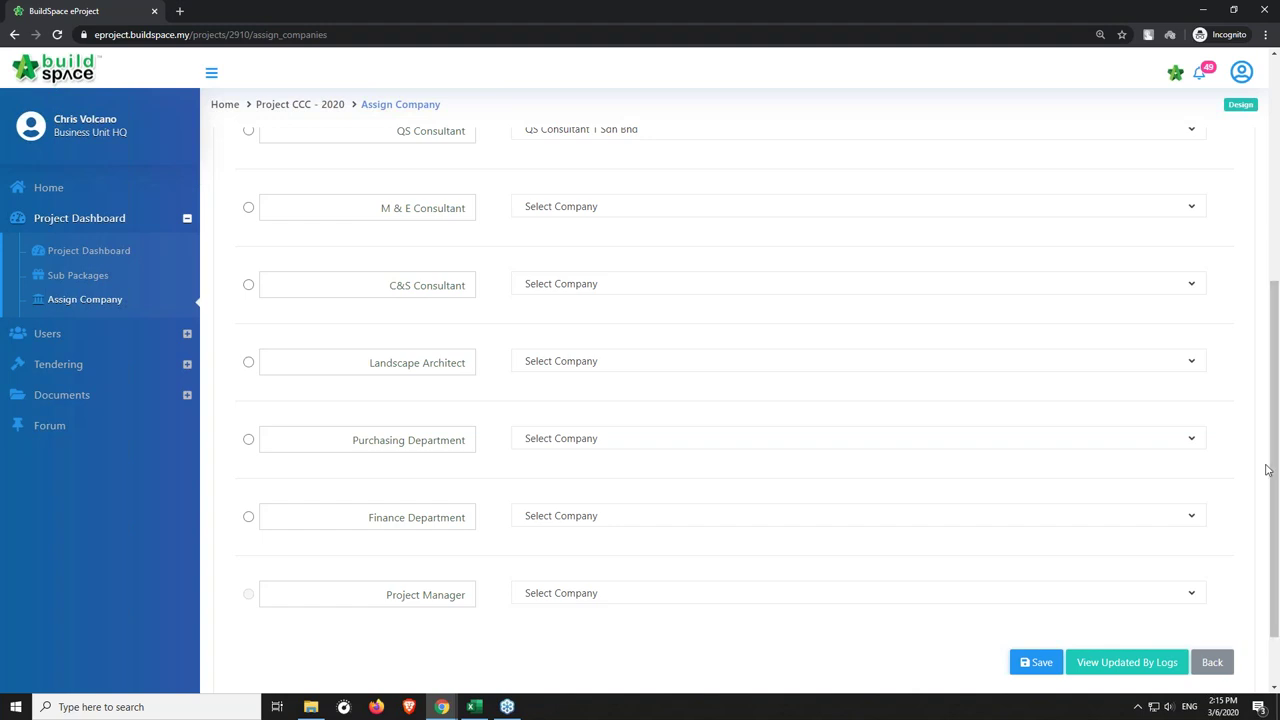
left_click(1042, 668)
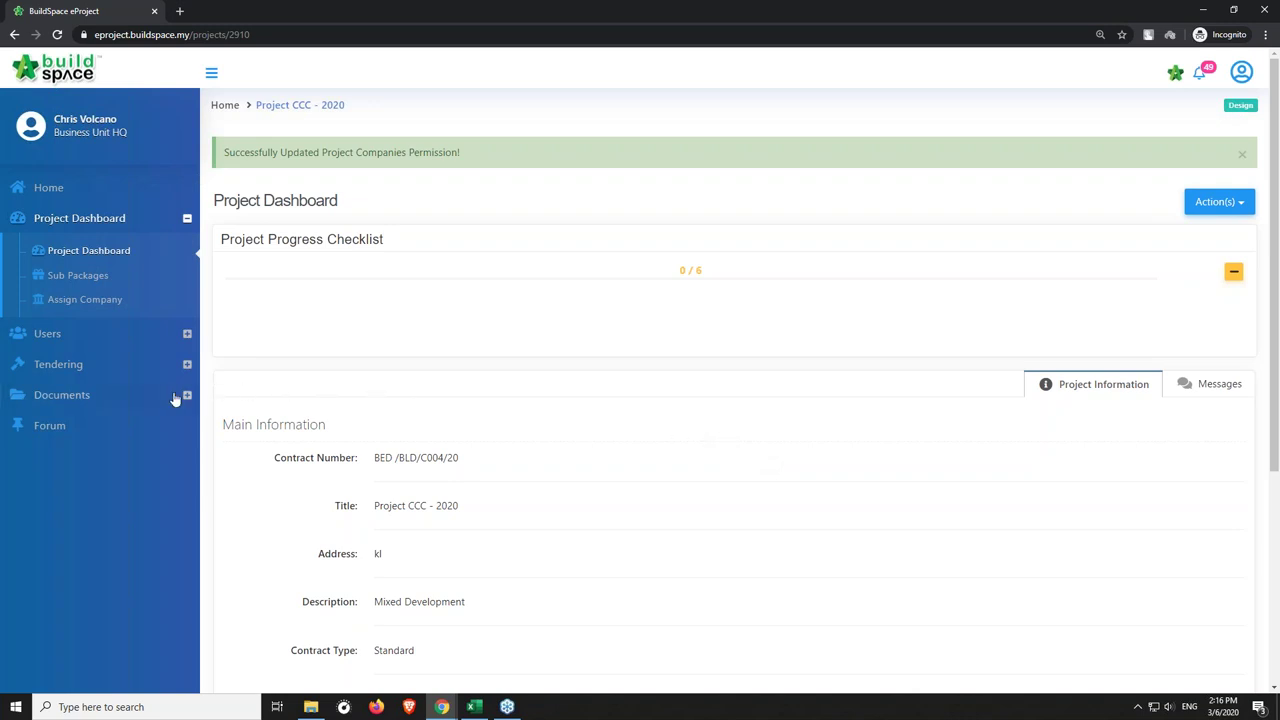
Create a new folder named "Drawings" under 2D Drawings in the project documents.
left_click(115, 399)
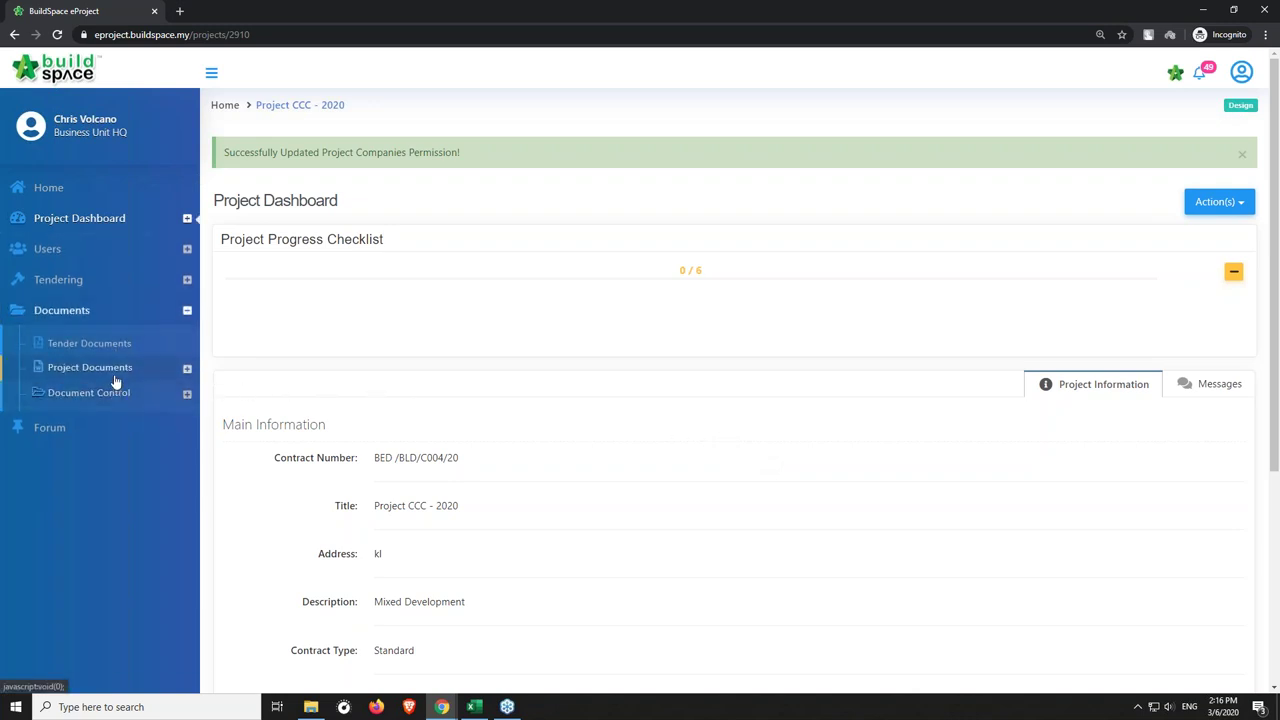
left_click(115, 379)
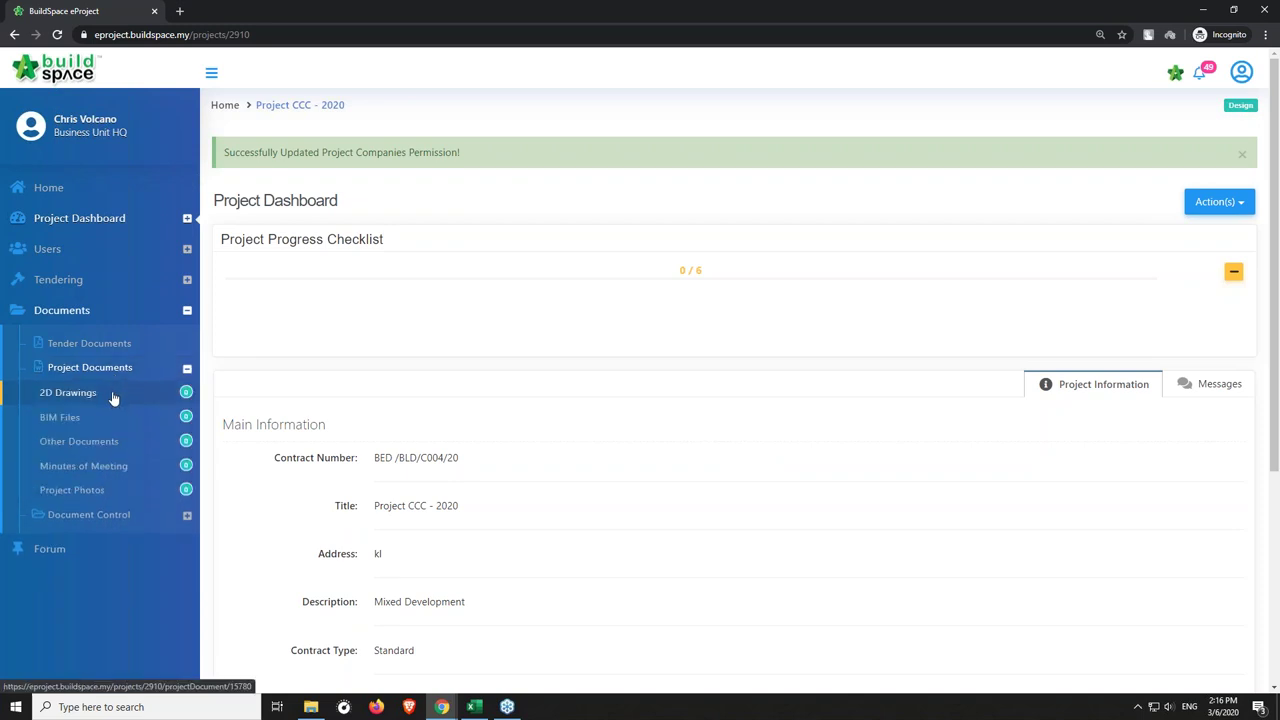
left_click(113, 396)
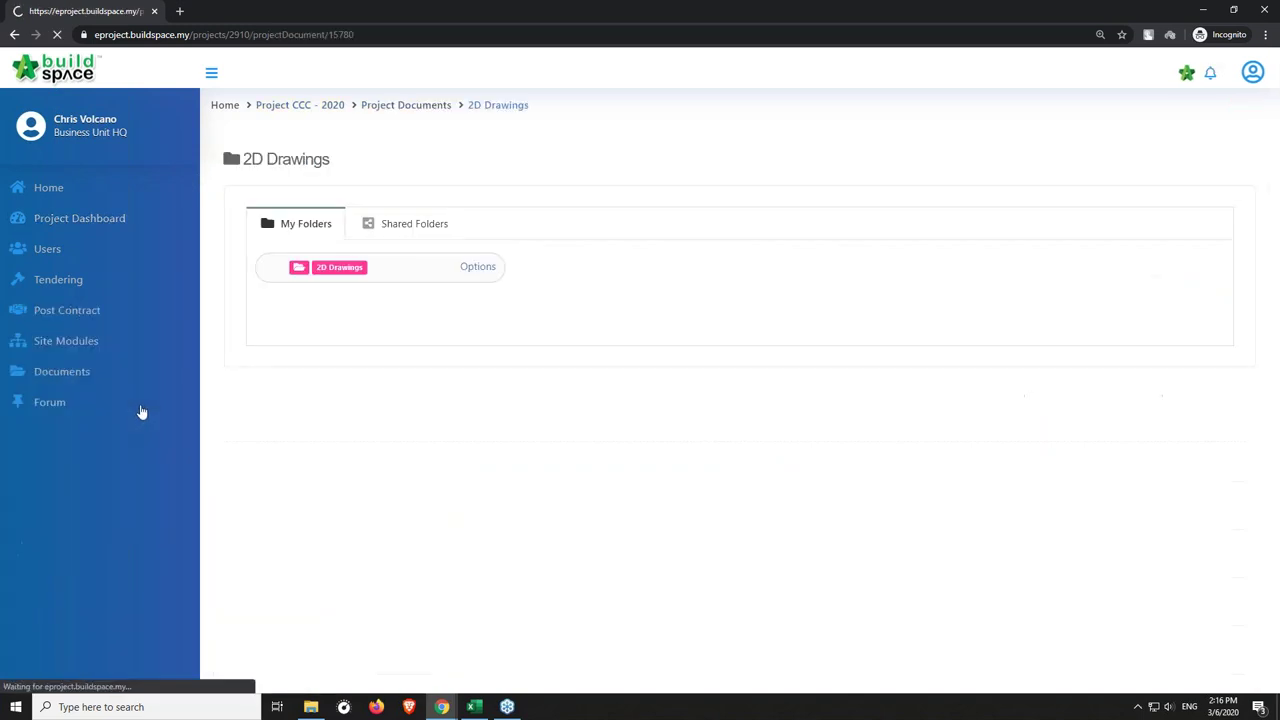
left_click(474, 272)
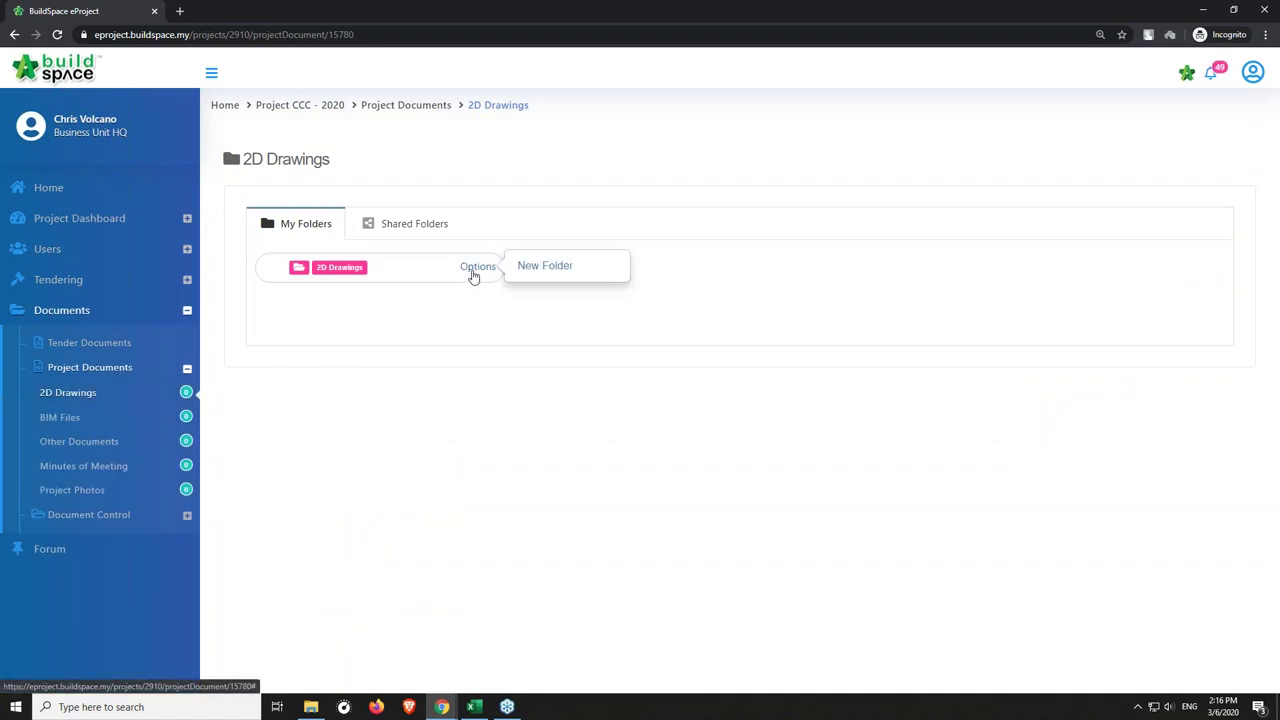
left_click(525, 268)
left_click(546, 150)
type("Drawings")
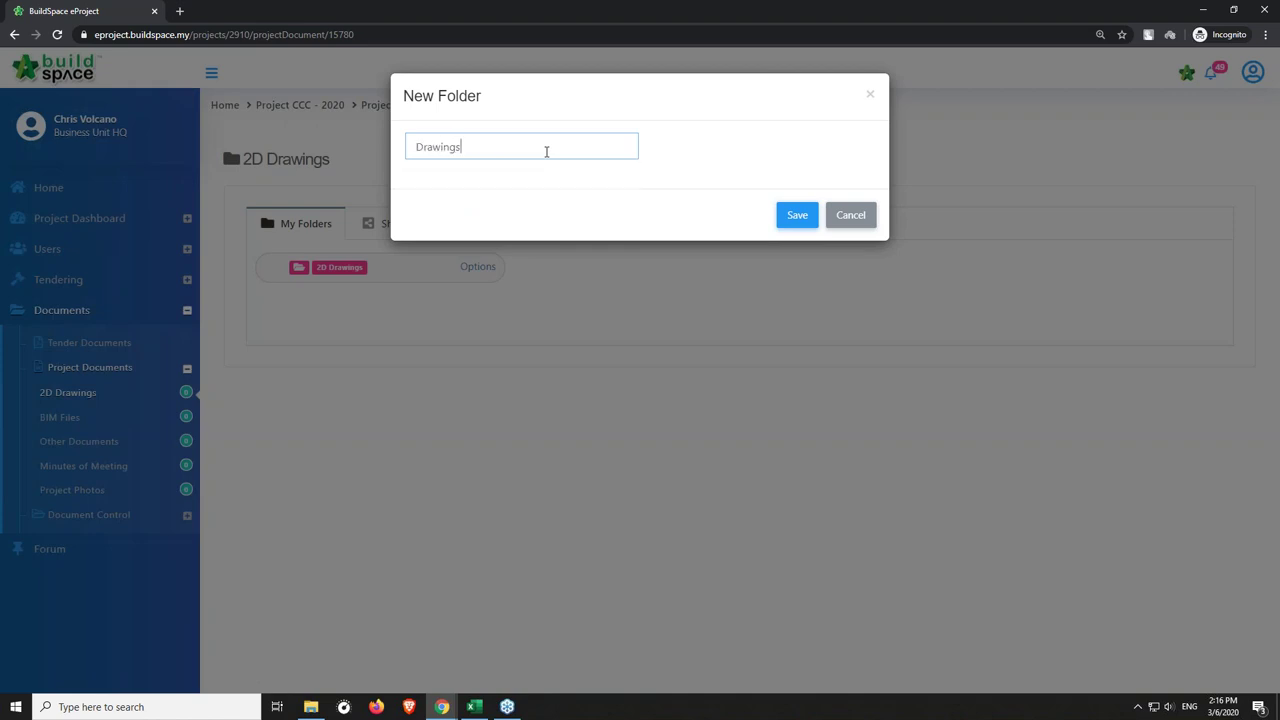
left_click(789, 218)
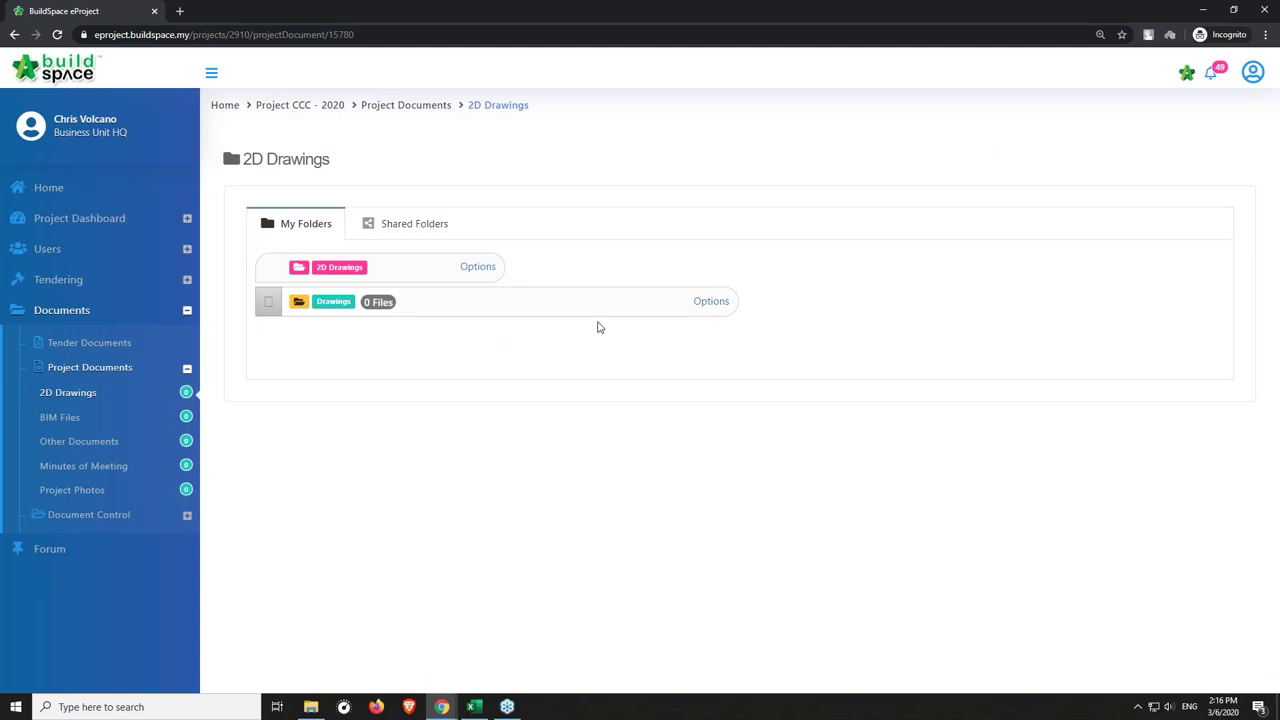
Share the Drawings folder with QS Consultant 1 Sdn Bhd and Architect 1 Sdn Bhd.
left_click(702, 308)
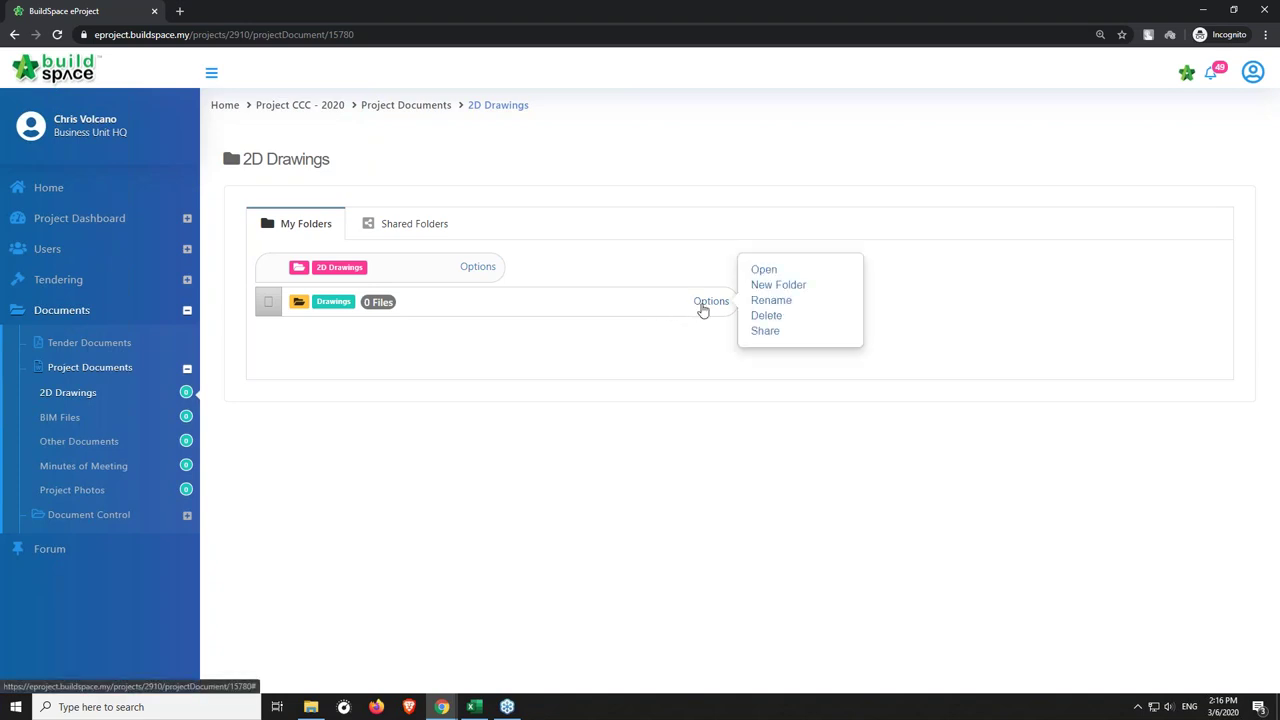
left_click(763, 331)
left_click(419, 328)
left_click(420, 373)
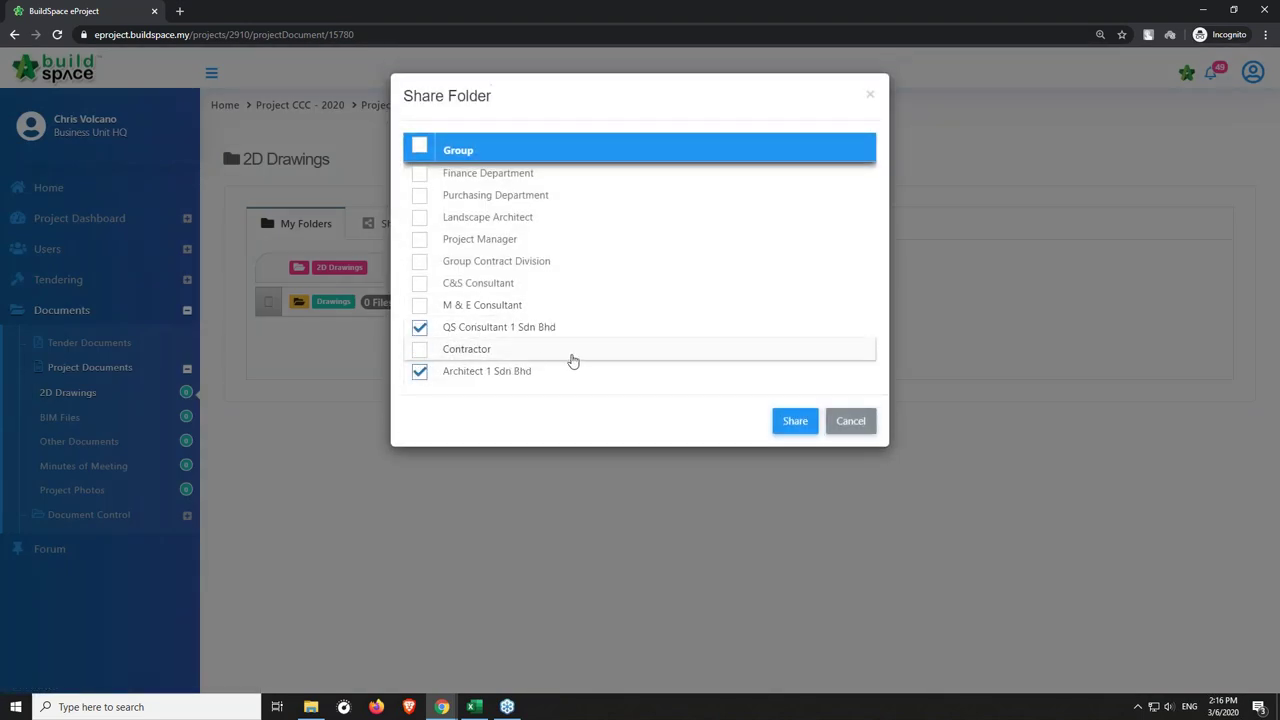
left_click(790, 421)
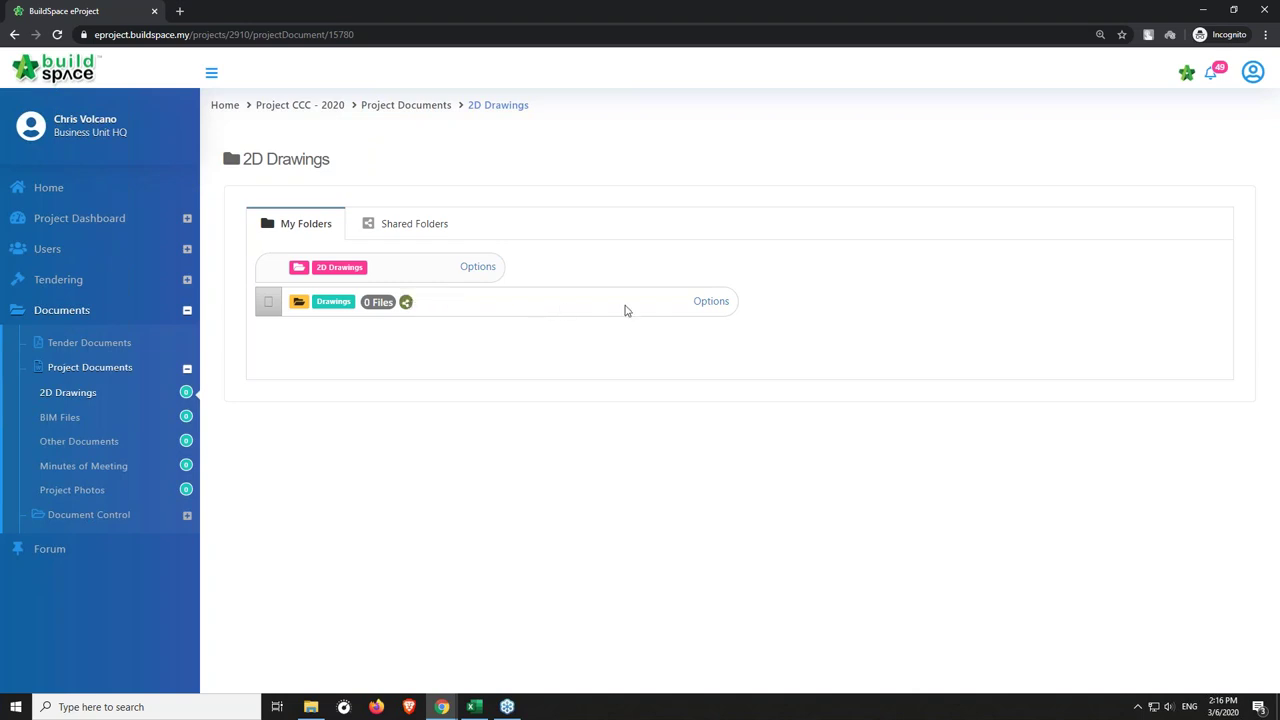
Open the Drawings folder and upload the PDF files Drawing 1 to Drawing 4 into it.
left_click(703, 305)
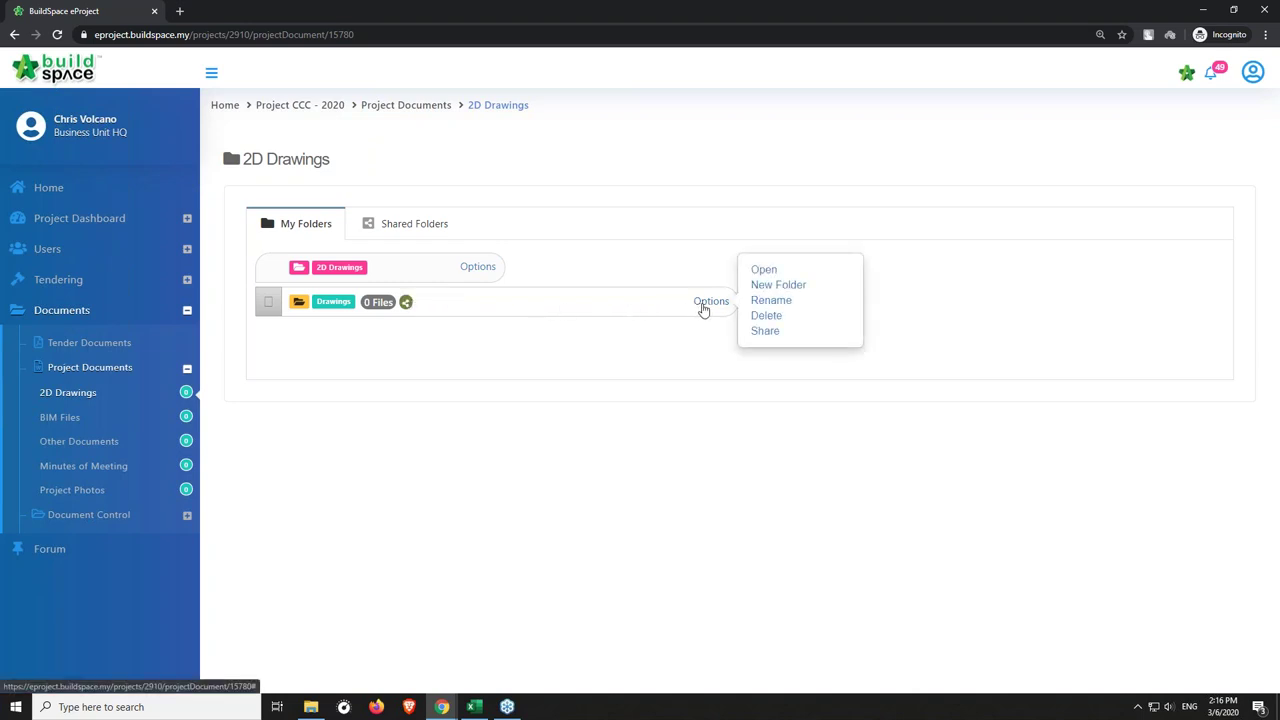
left_click(758, 272)
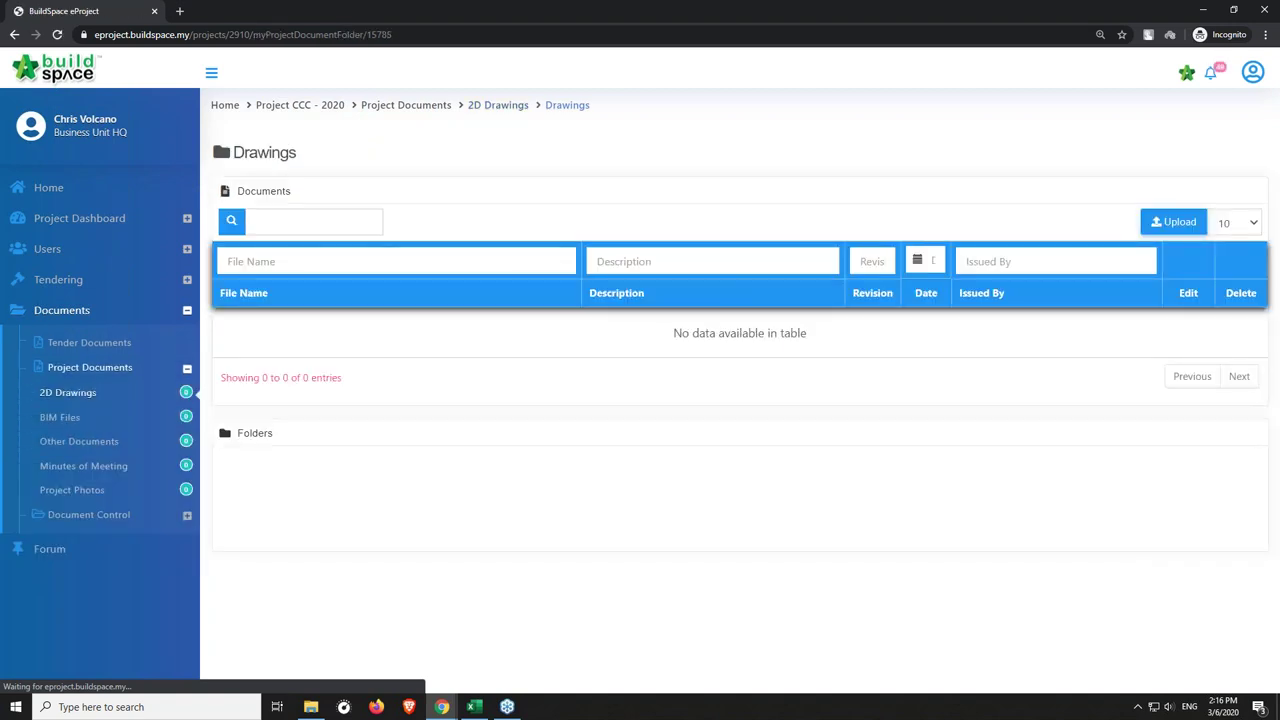
left_click(1175, 222)
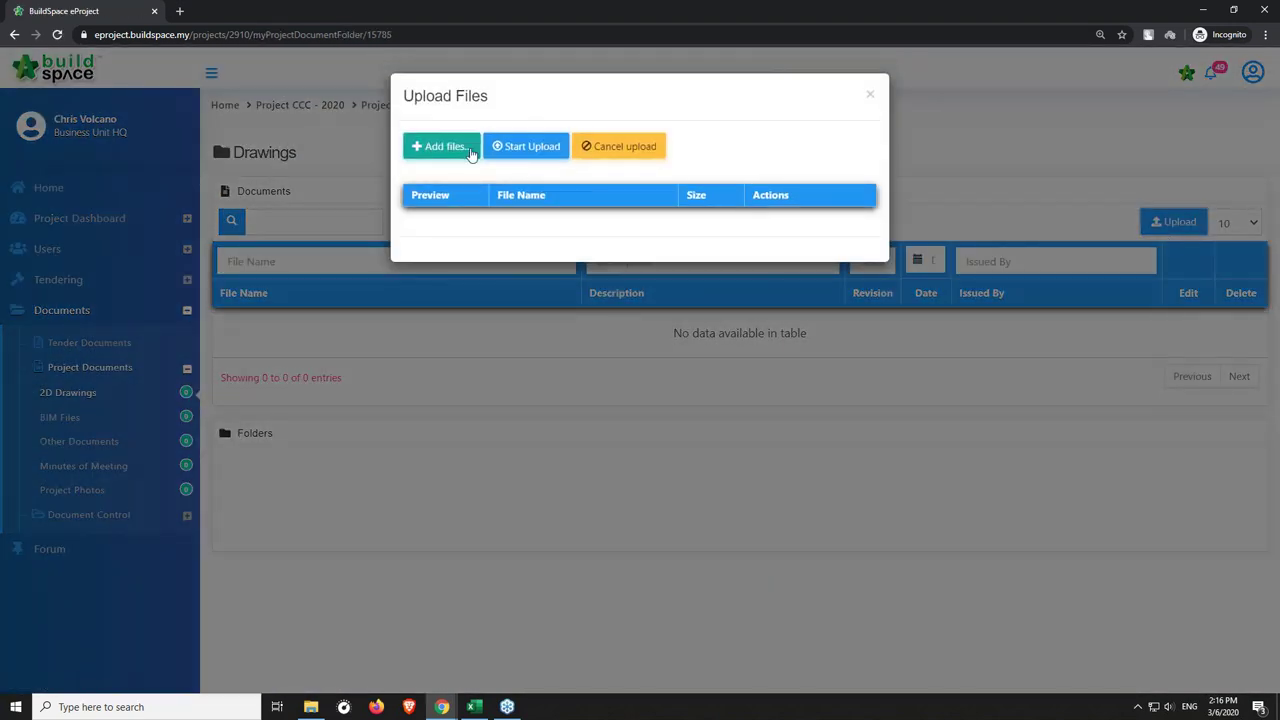
left_click(441, 143)
left_click(203, 122)
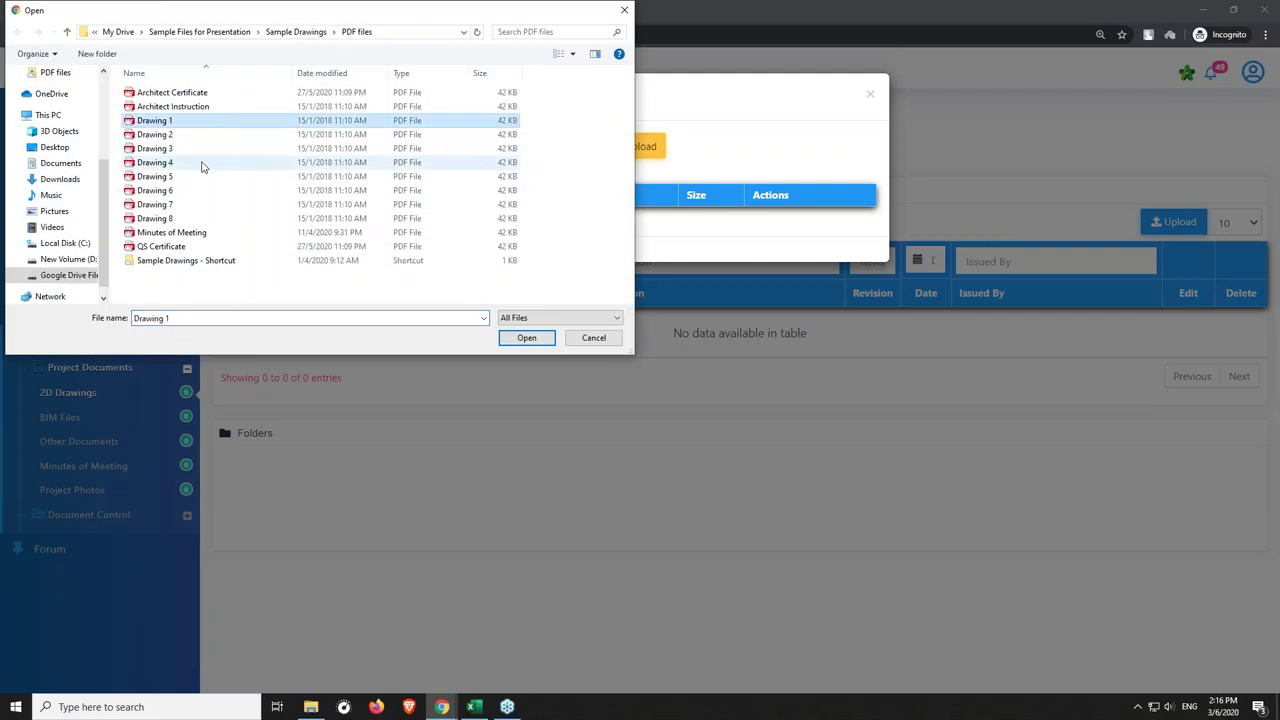
left_click(205, 163, "shift")
left_click(519, 338)
left_click(535, 150)
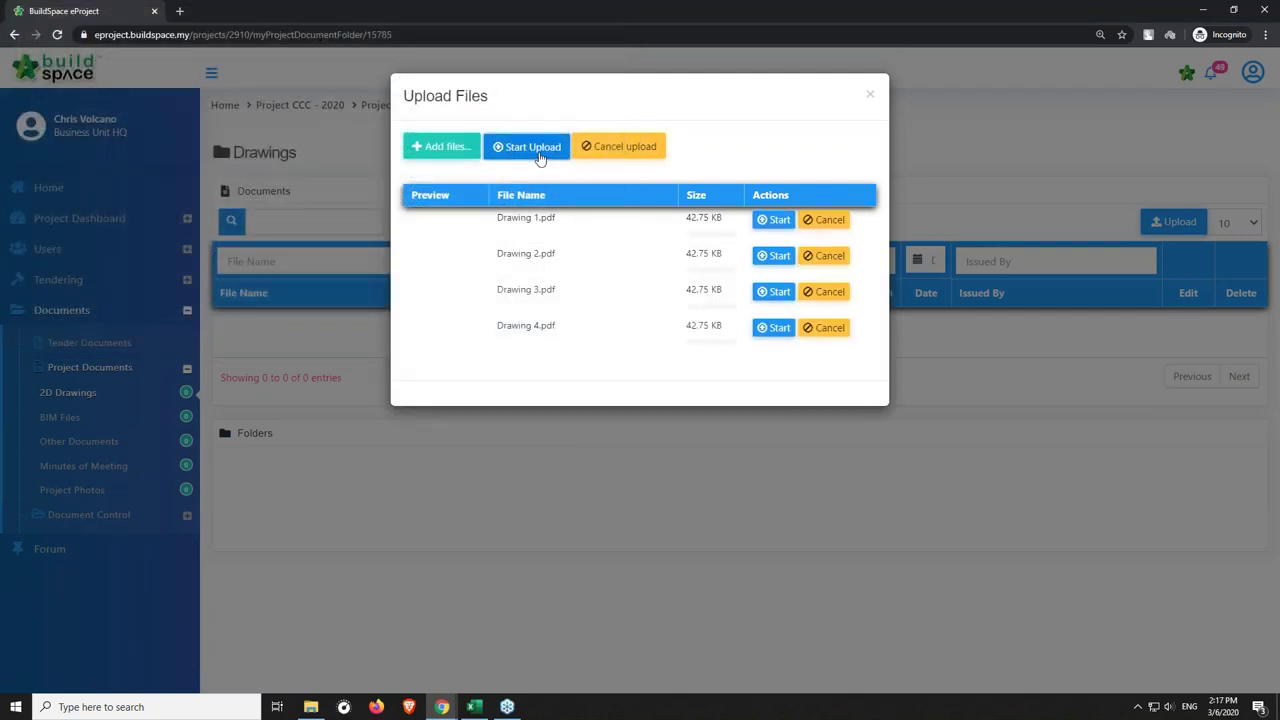
left_click(869, 95)
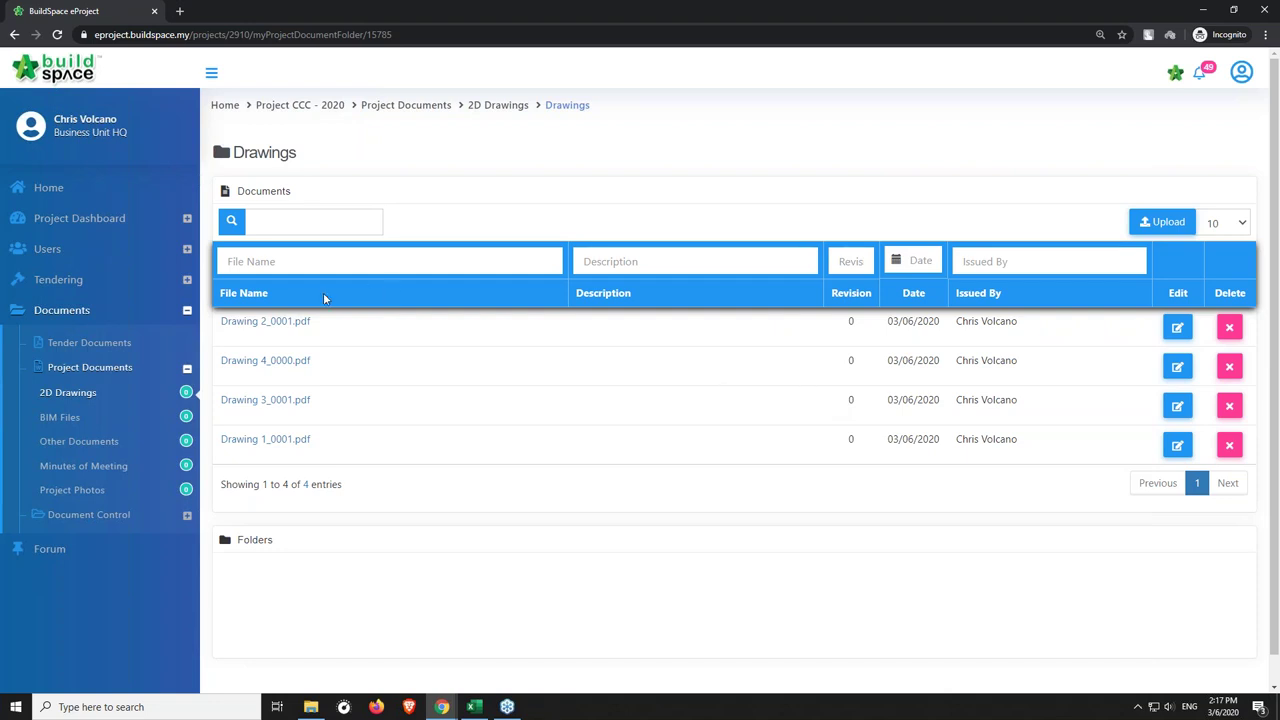
Start a new RFI with the subject "Request for drawings" and the question "Please share the drawing ASAP".
left_click(88, 514)
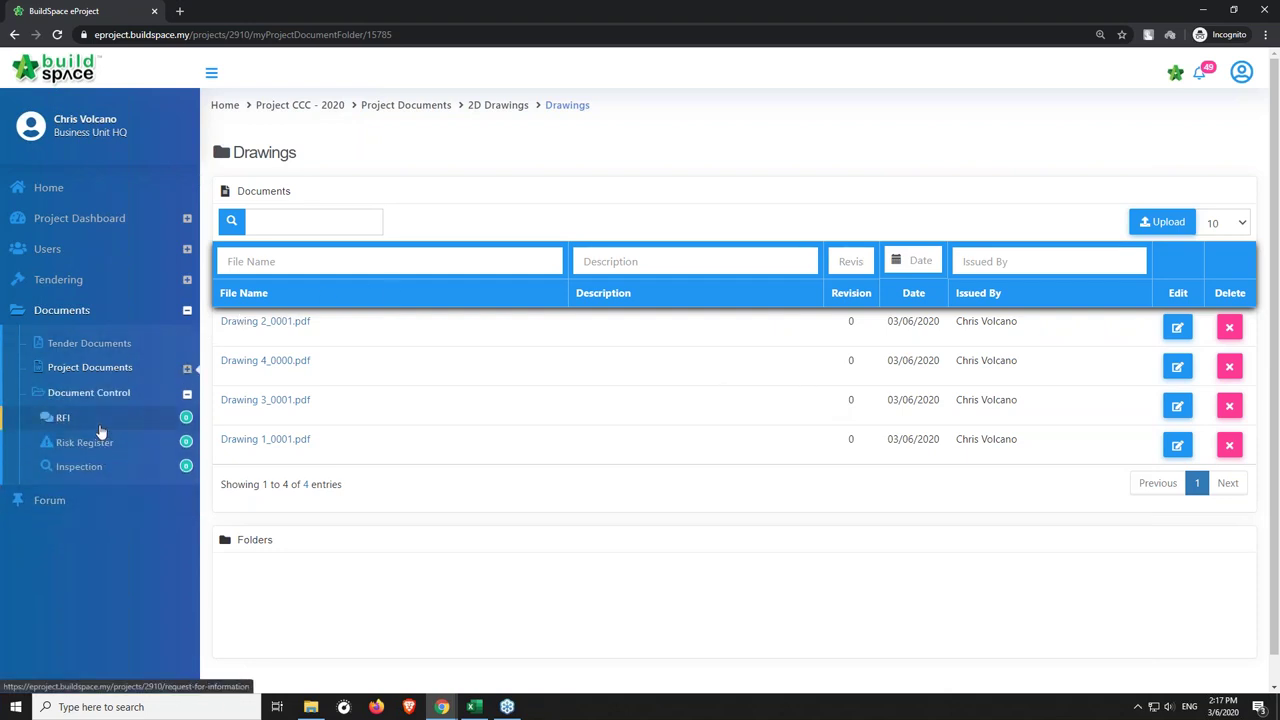
left_click(101, 431)
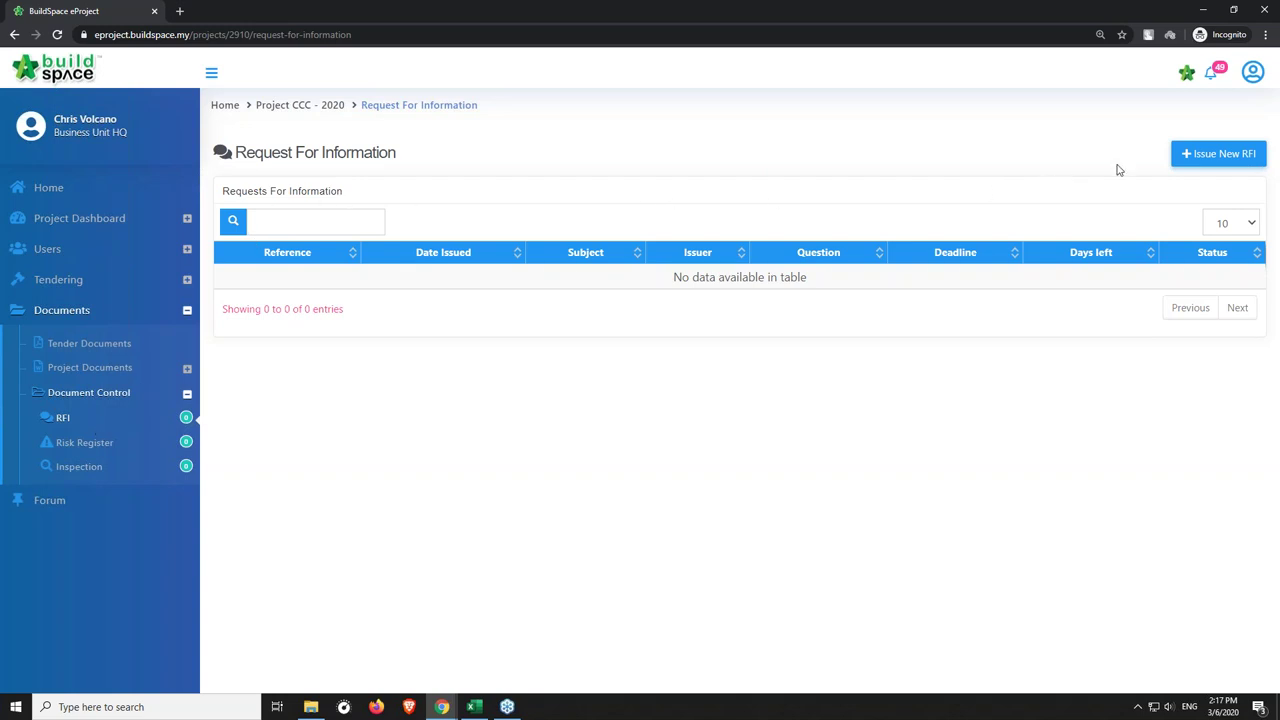
left_click(1192, 160)
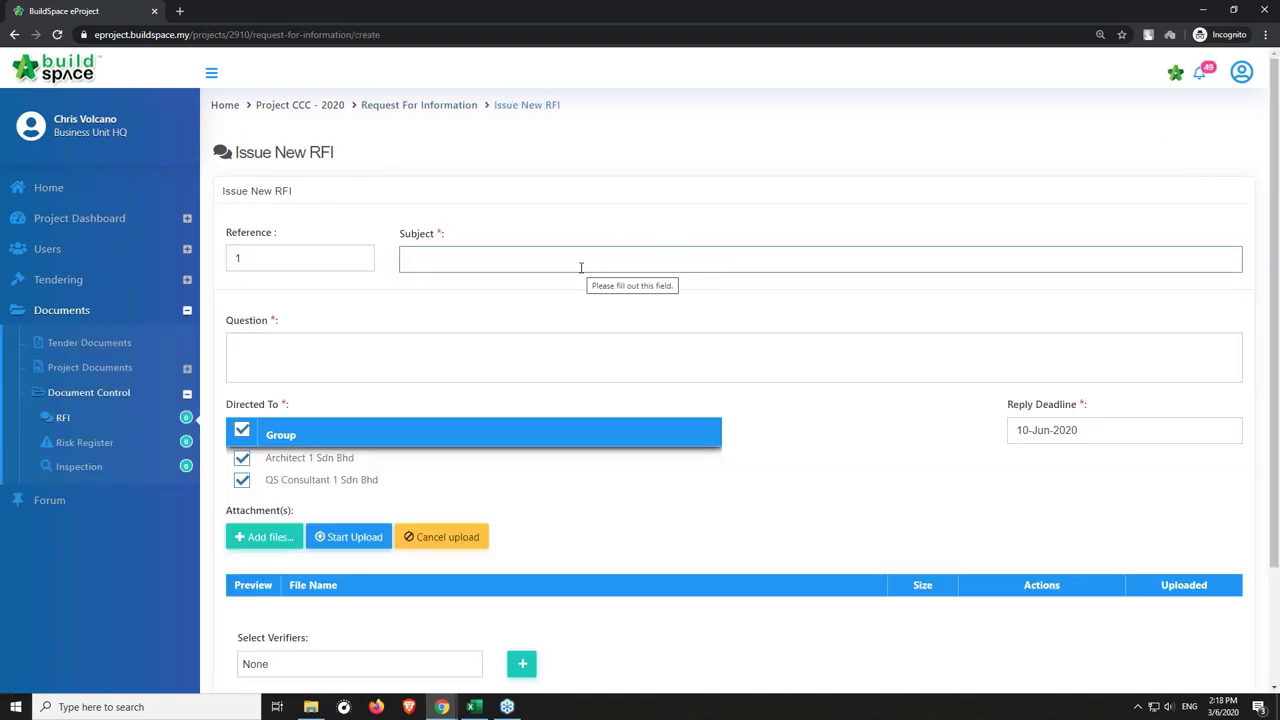
type("Request for drawings")
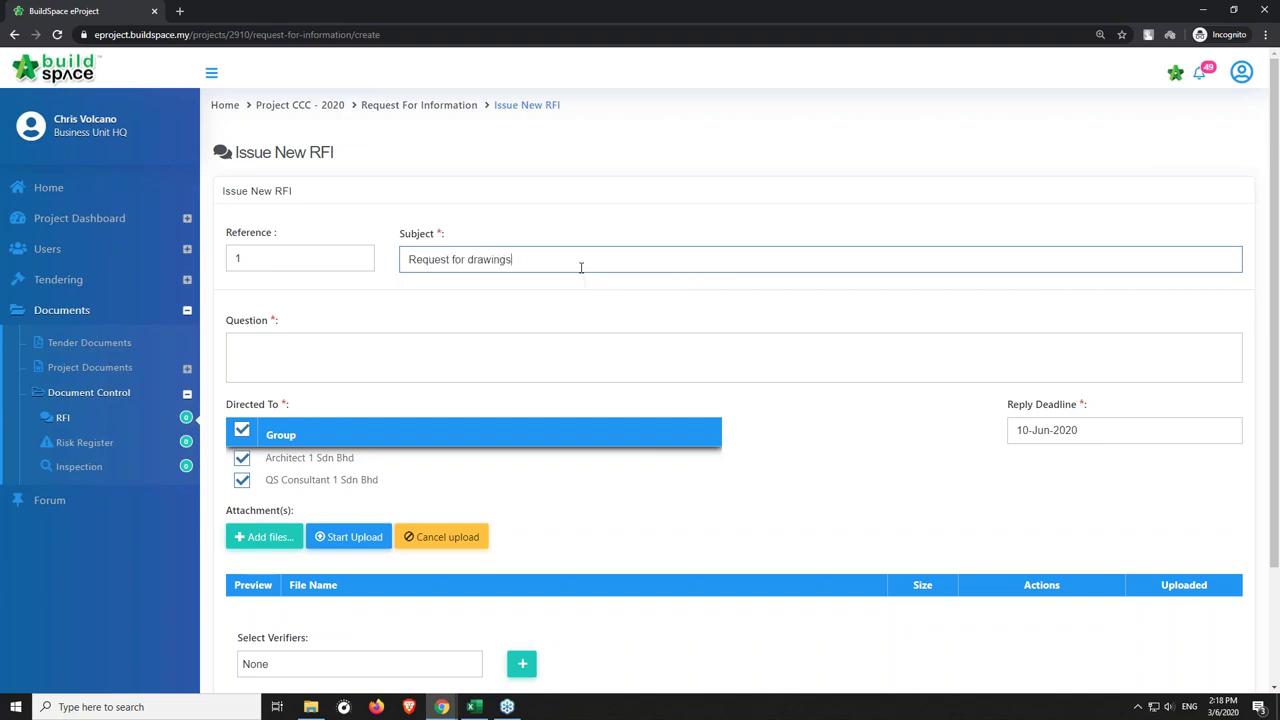
left_click(422, 350)
type("Please shar")
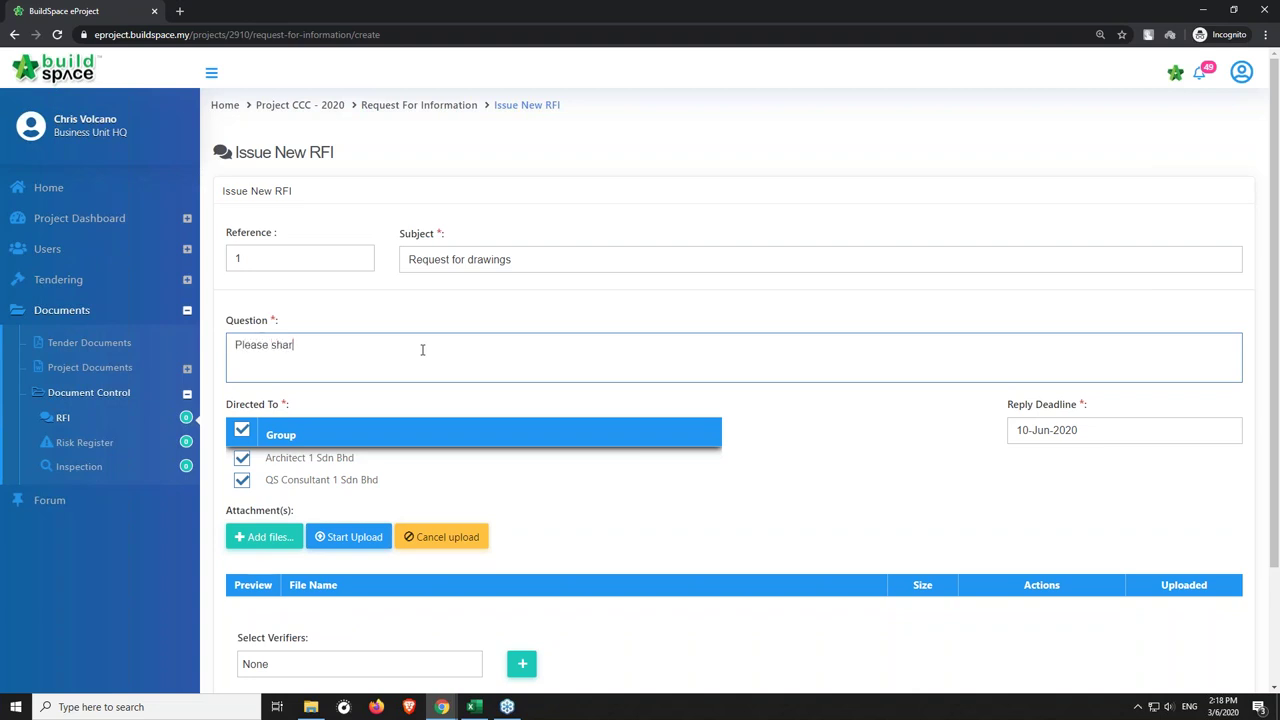
type("e the drawing ASAP")
Attach Drawing 6 to the RFI and send it to both selected groups without a verifier.
left_click(272, 538)
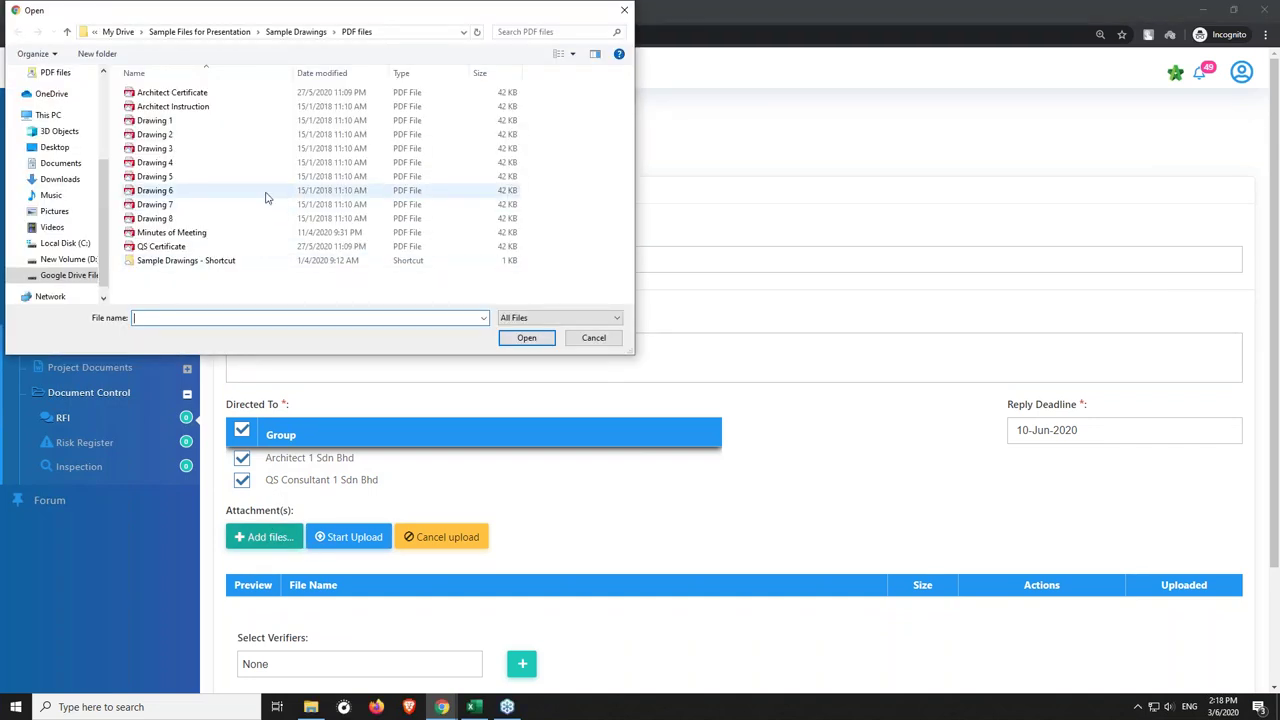
double_click(266, 192)
left_click(362, 537)
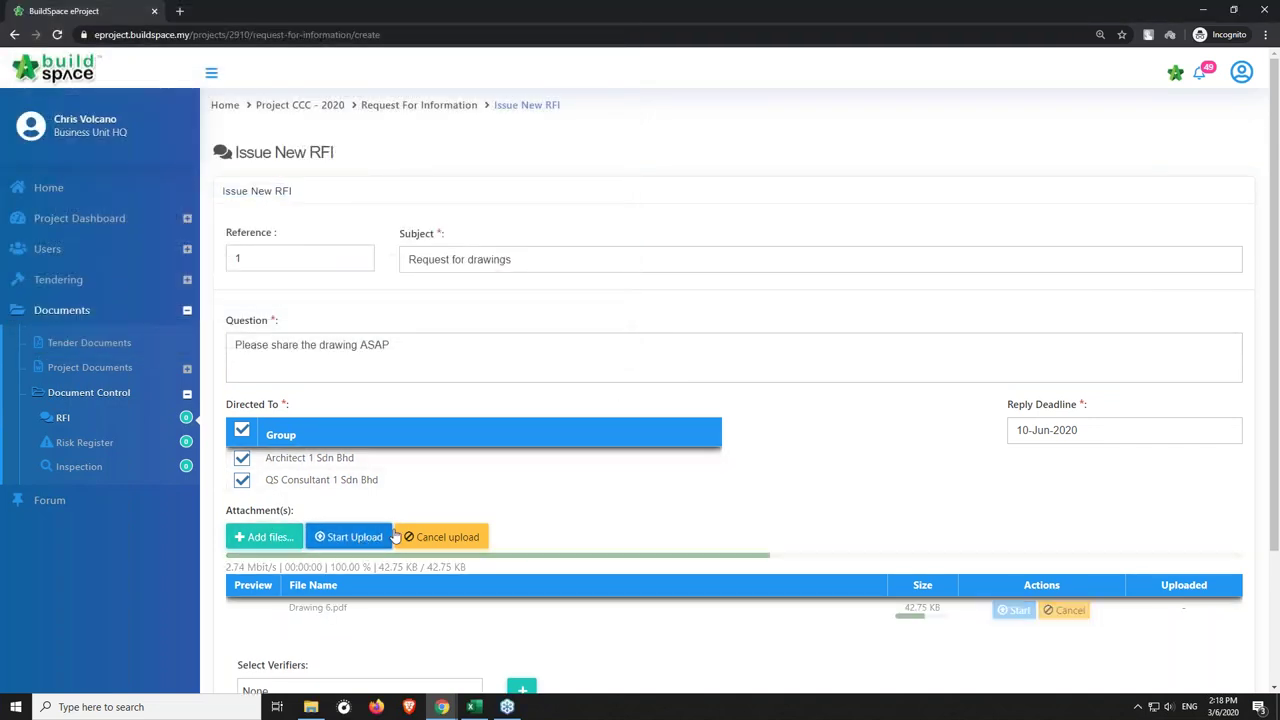
scroll(691, 429, "down", 2)
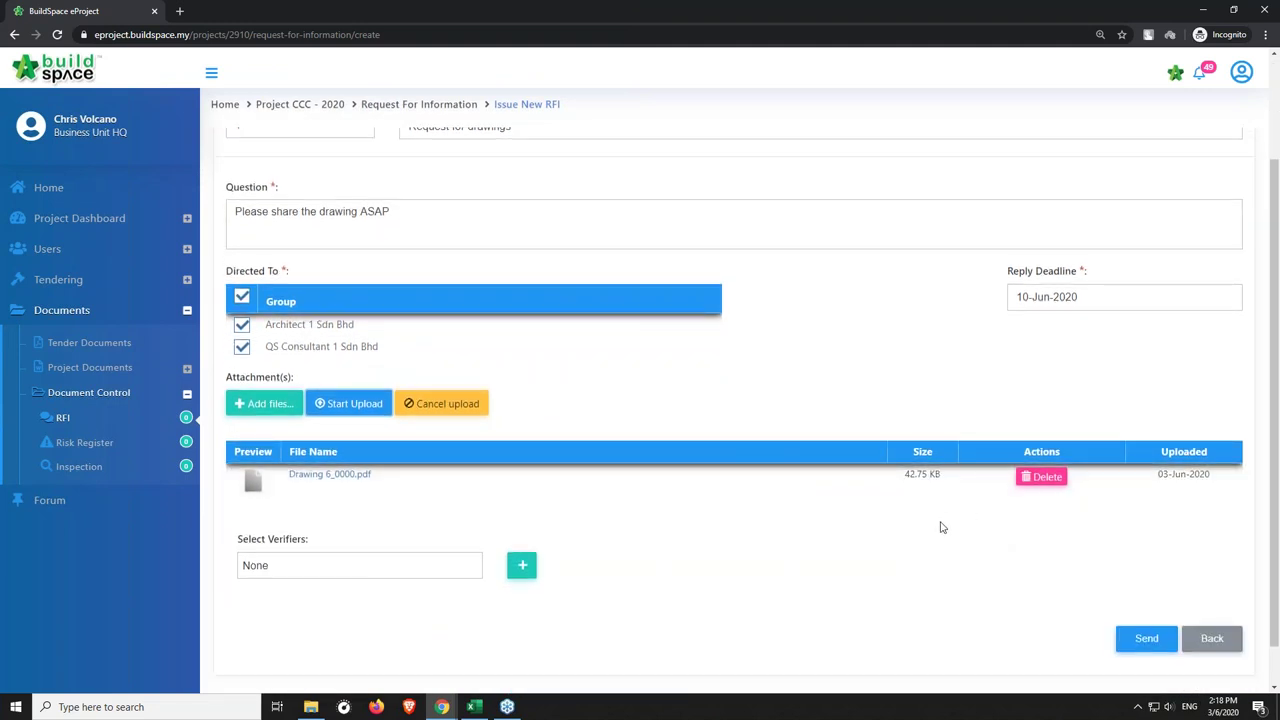
left_click(1142, 646)
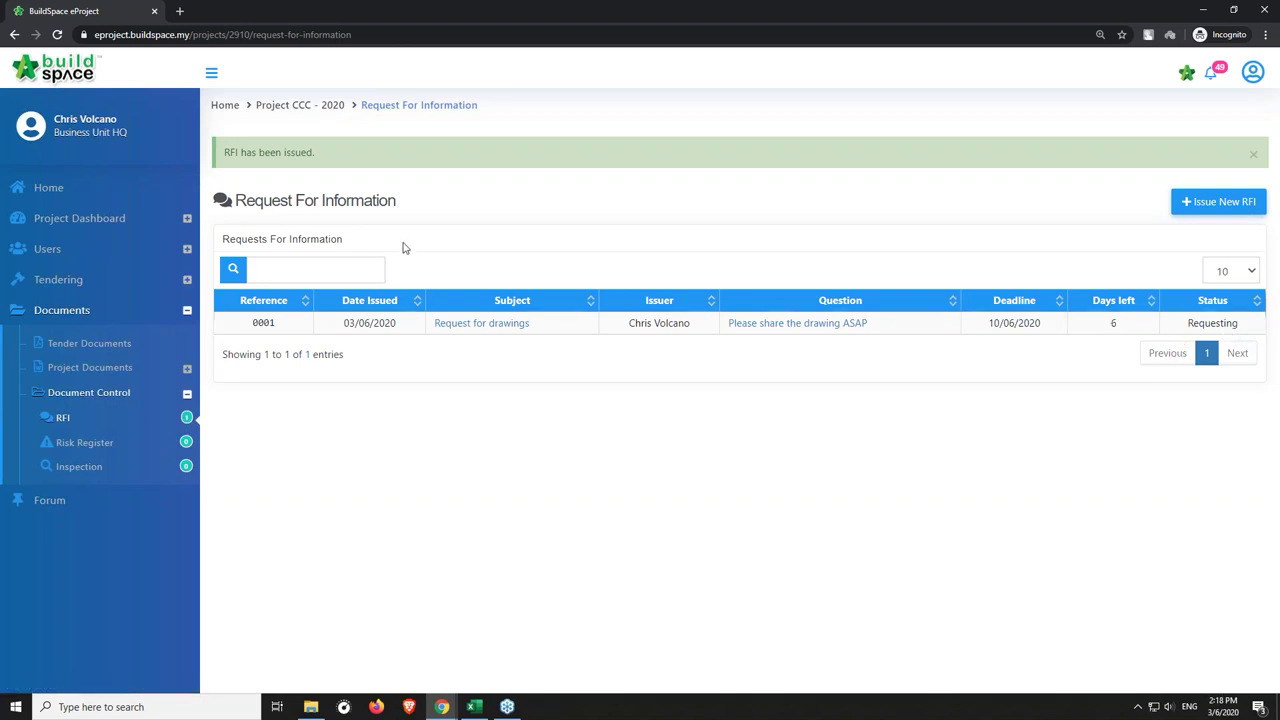
Return to the project dashboard and expand the Project Progress Checklist to review its tasks.
left_click(125, 220)
left_click(103, 253)
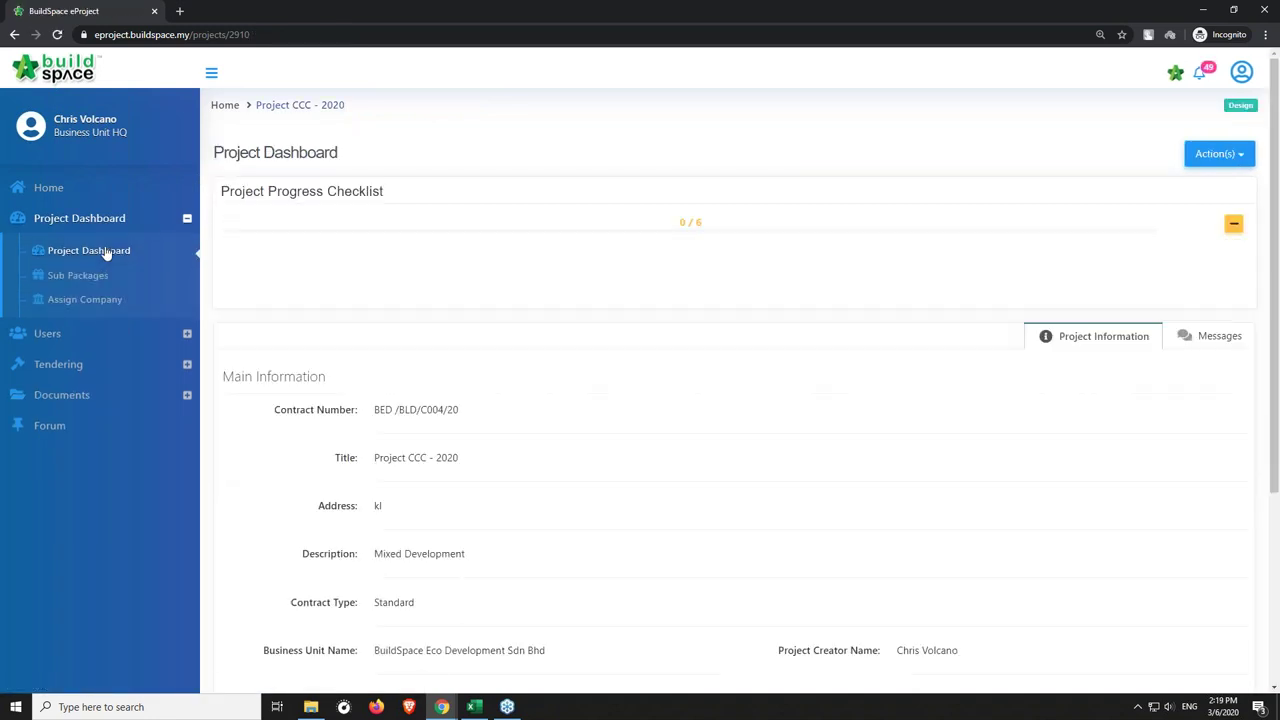
left_click(1233, 224)
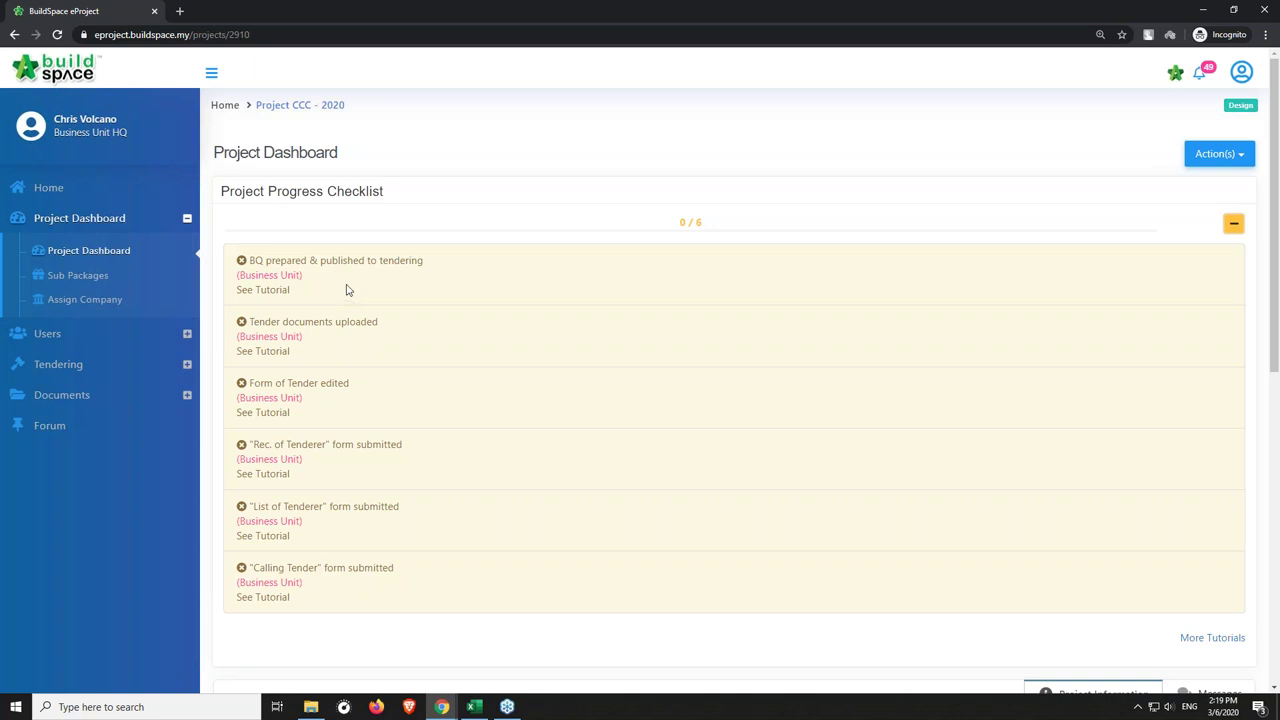
Switch to BuildSpace Pro, select Project CCC - 2020 in the project breakdown, and open the BQ Library in the Library Manager.
left_click(1177, 82)
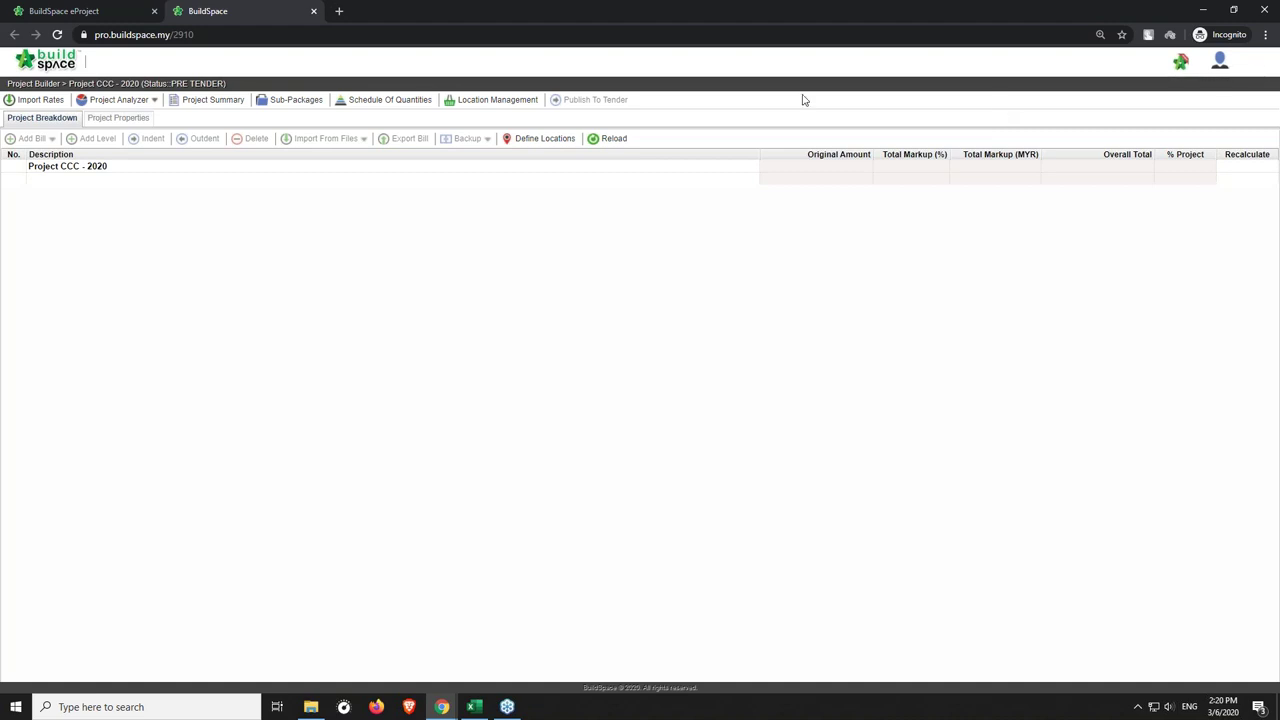
left_click(85, 168)
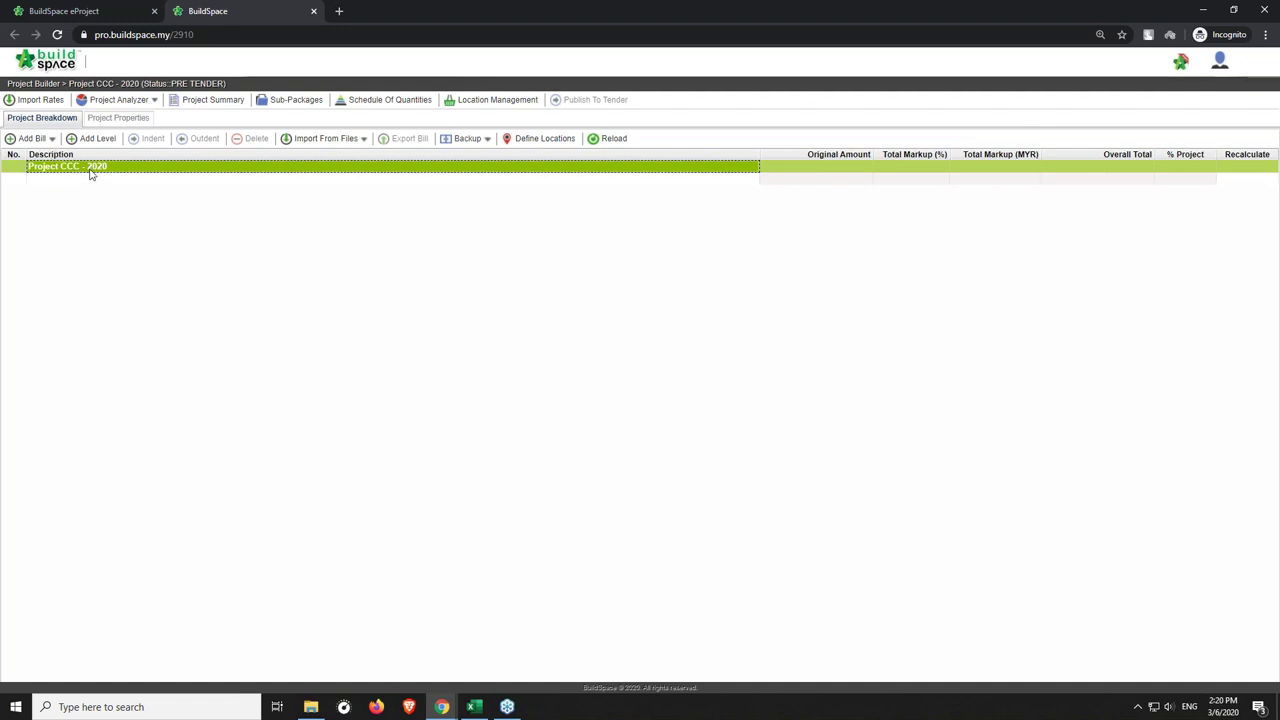
left_click(47, 75)
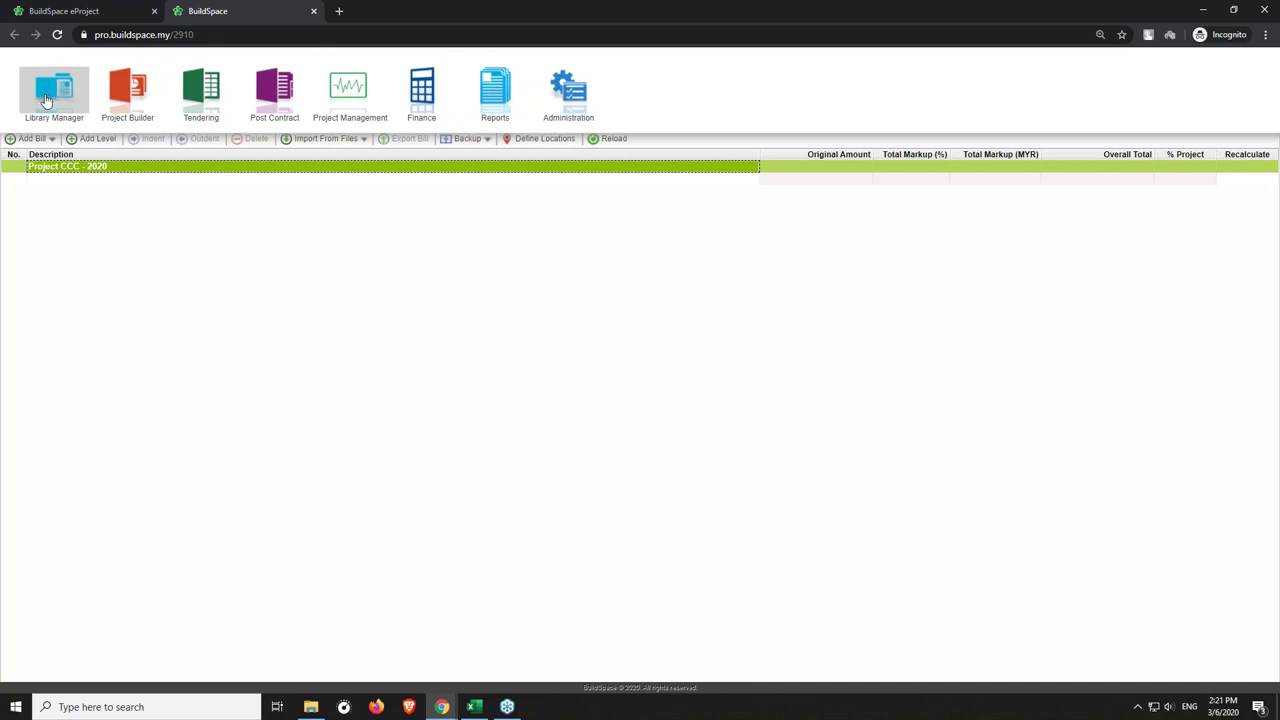
left_click(54, 98)
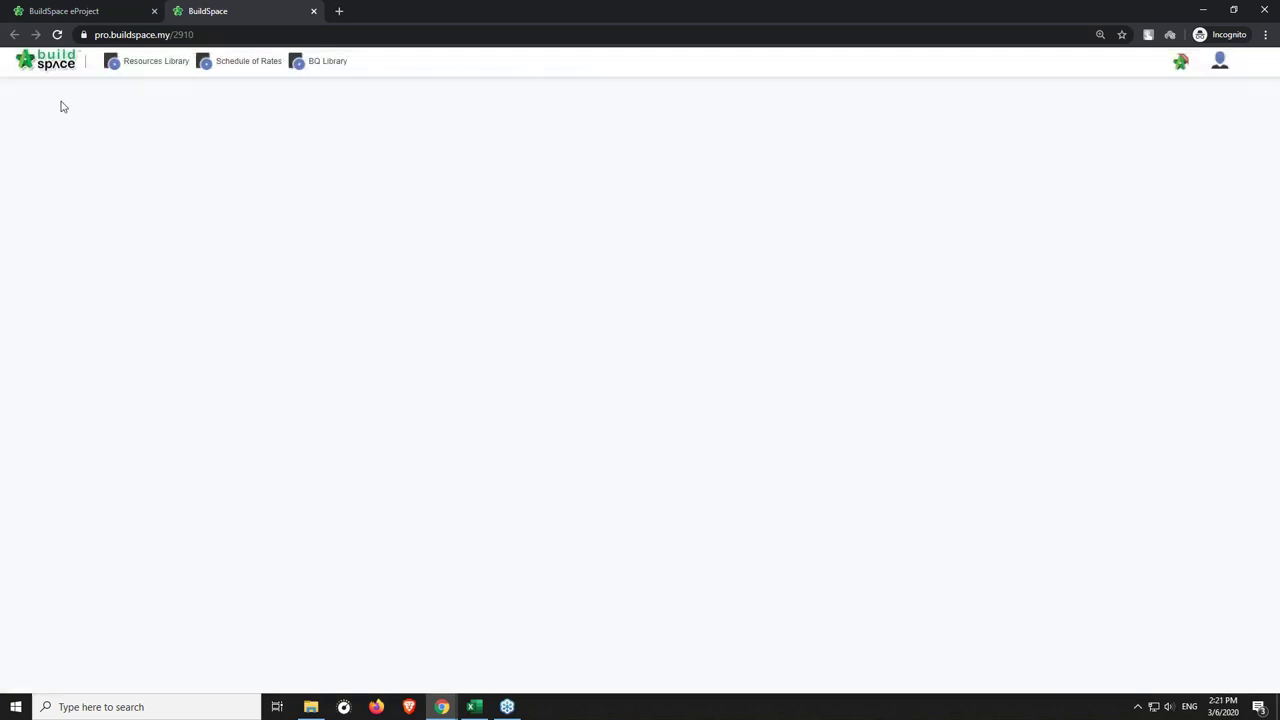
left_click(328, 68)
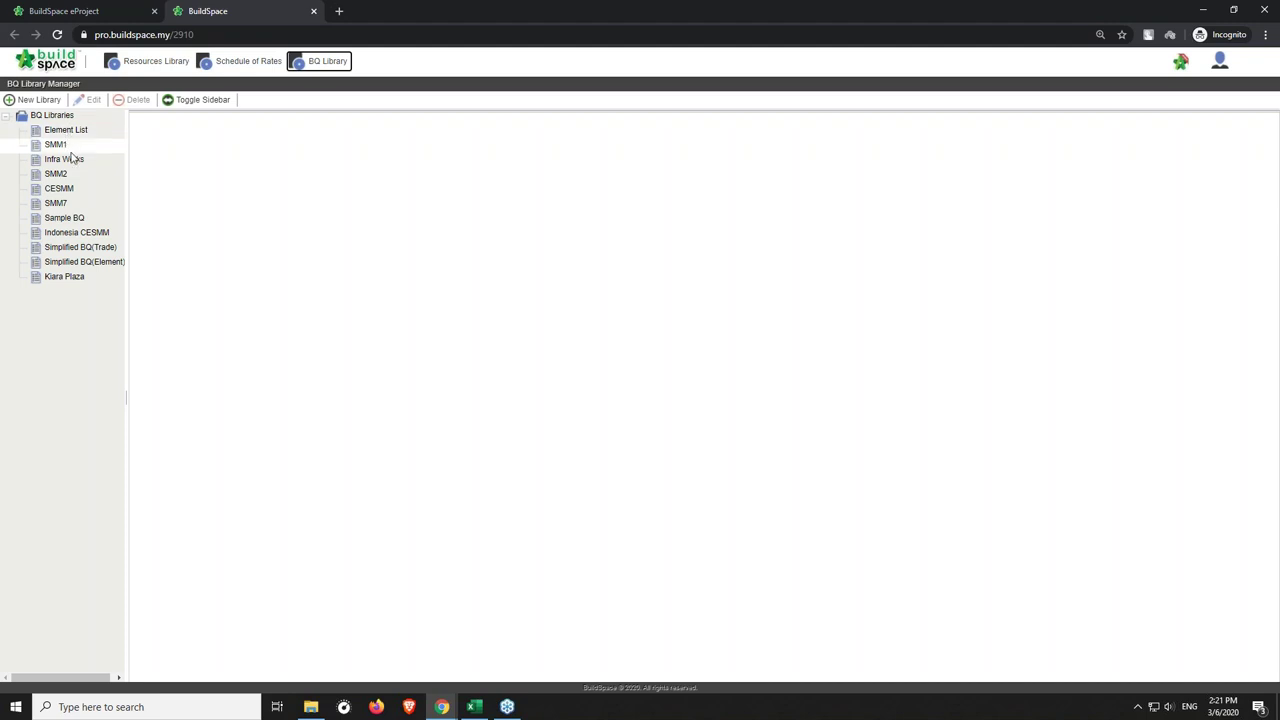
Open the SMM2 library and examine the bill items under its CONCRETE WORK element.
left_click(56, 174)
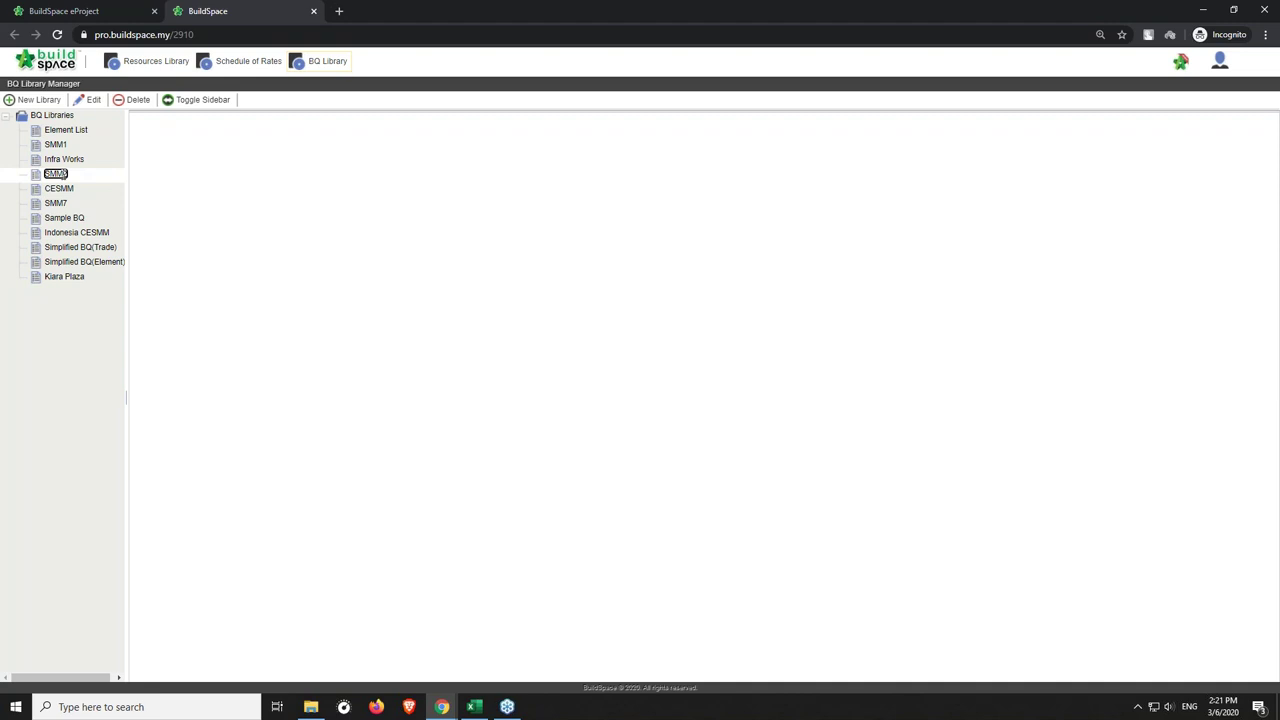
double_click(56, 174)
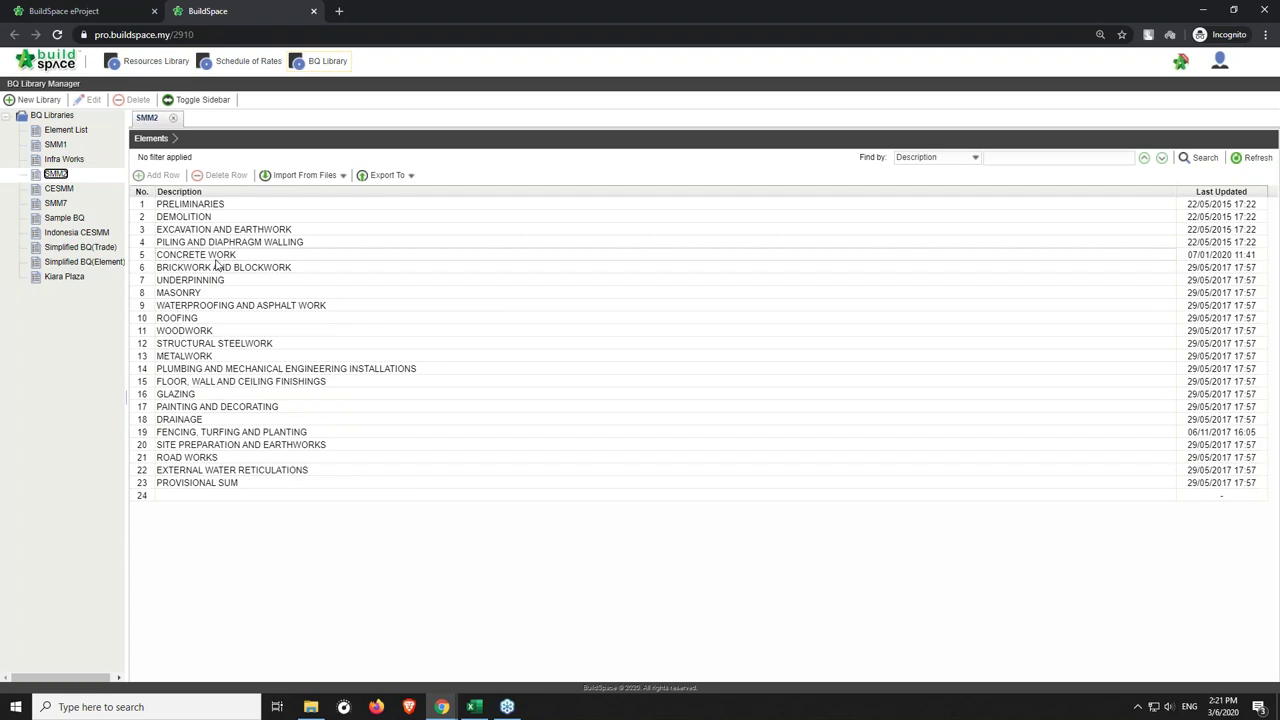
left_click(216, 259)
double_click(217, 260)
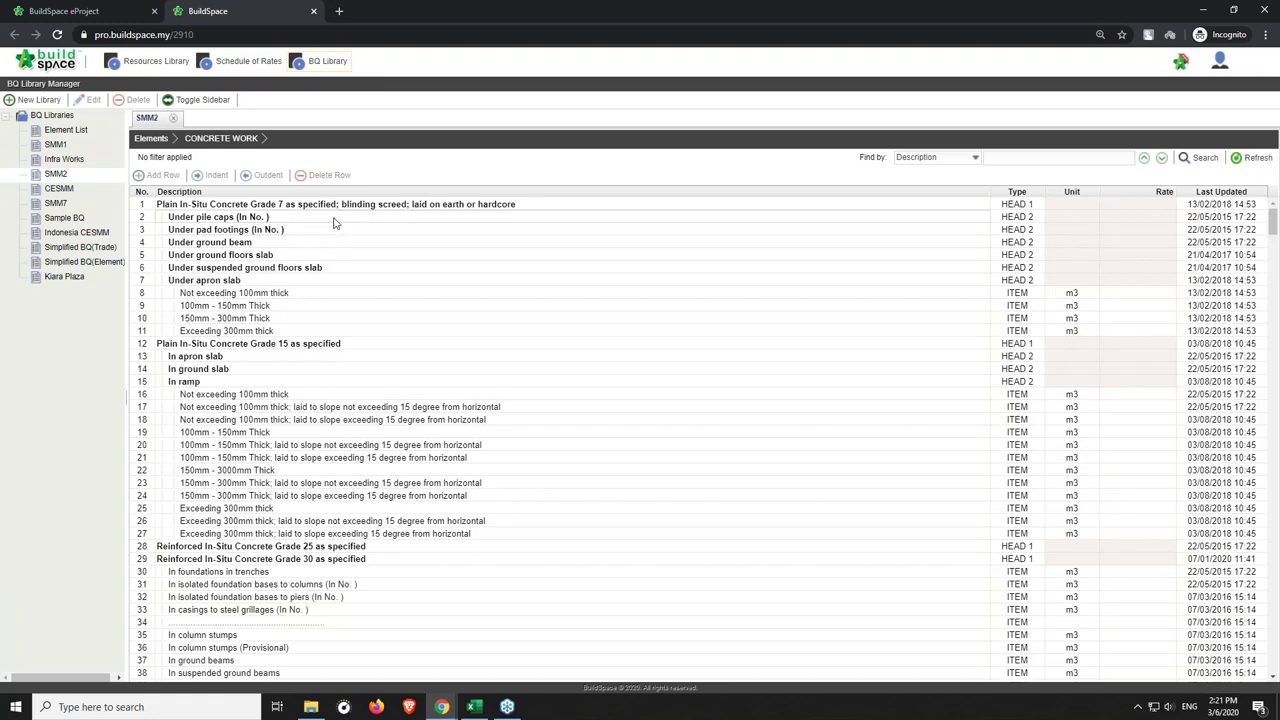
scroll(332, 231, "down", 3)
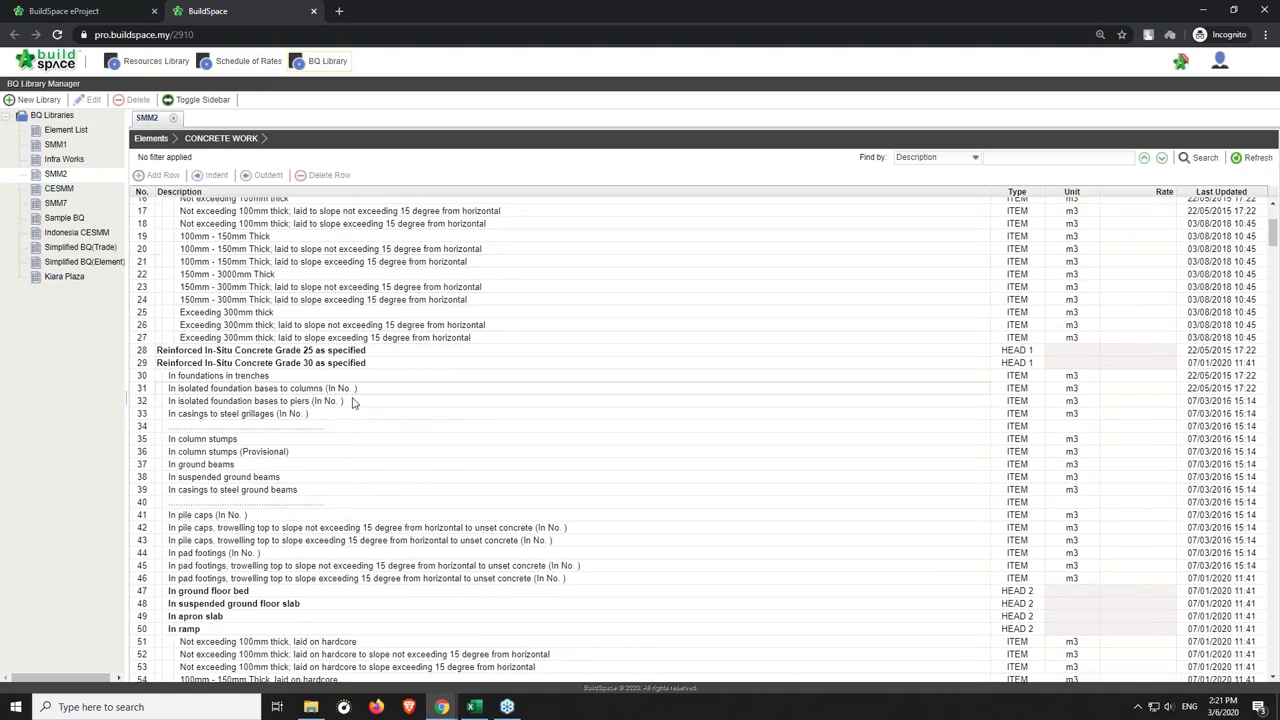
Review the items under Plain In-Situ Concrete Grade 15 as specified in the SMM2 CONCRETE WORK element.
scroll(360, 405, "down", 1)
scroll(362, 408, "up", 2)
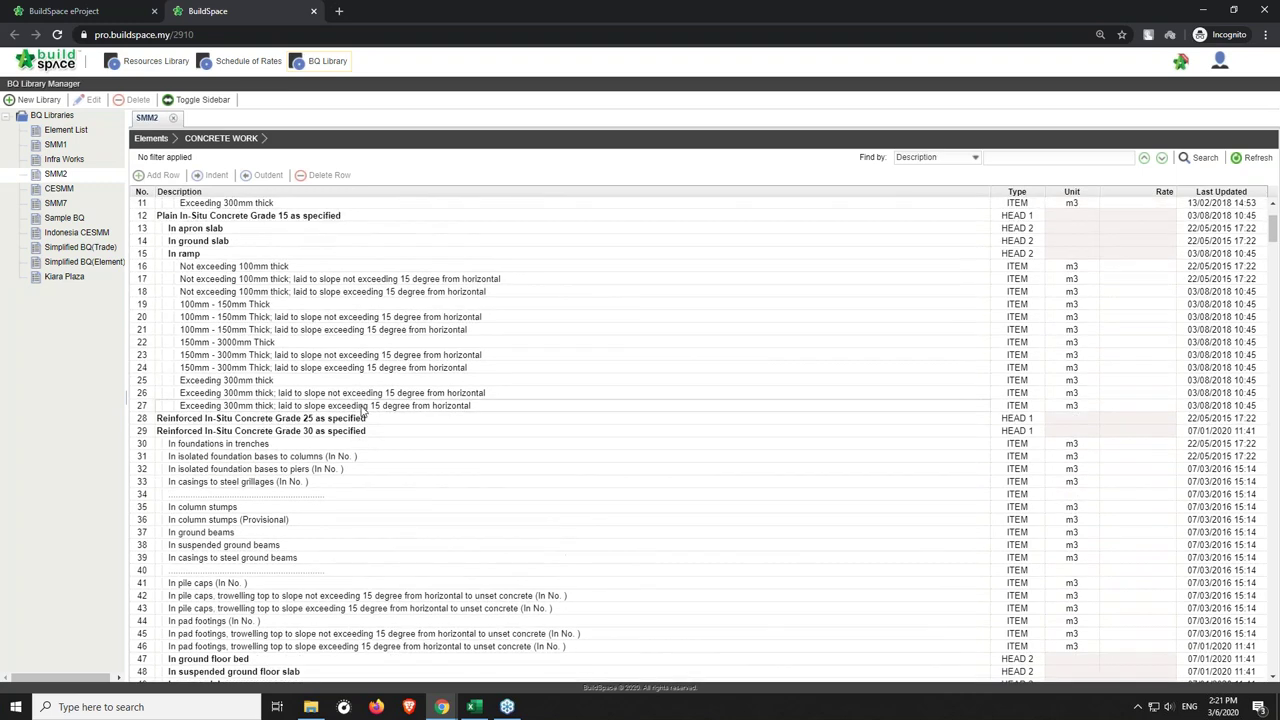
scroll(370, 397, "up", 1)
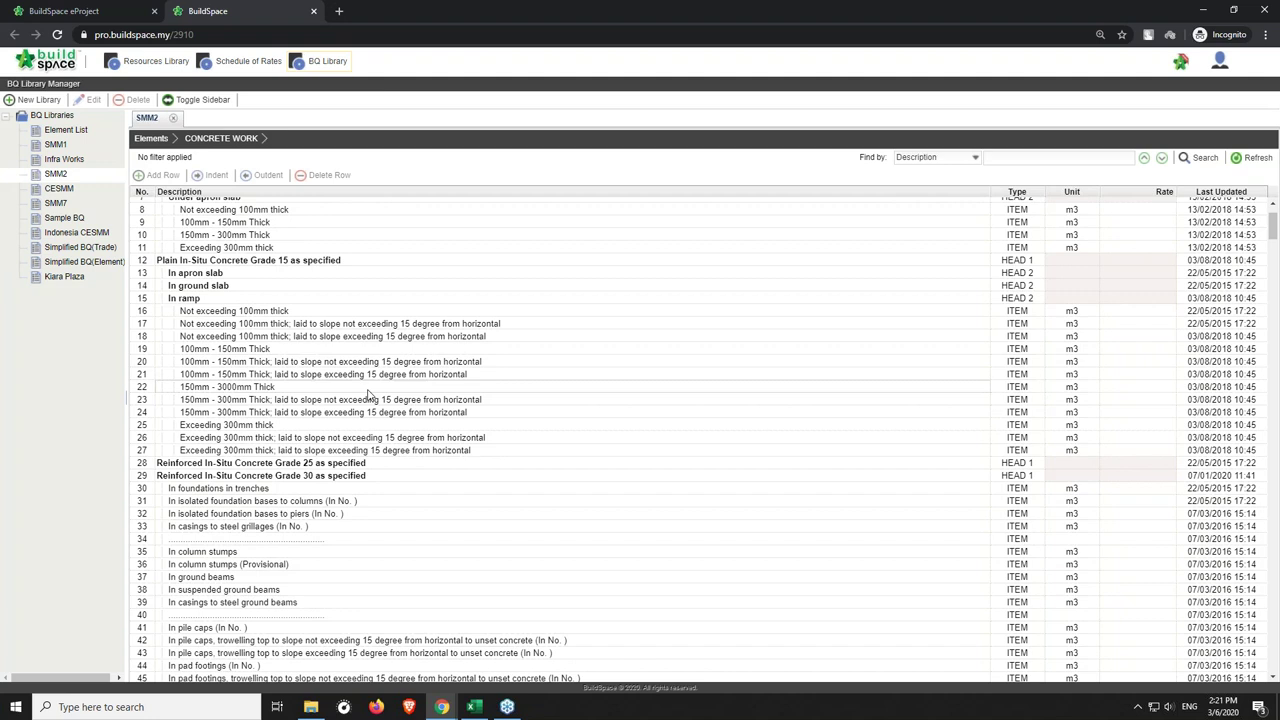
left_click(266, 337)
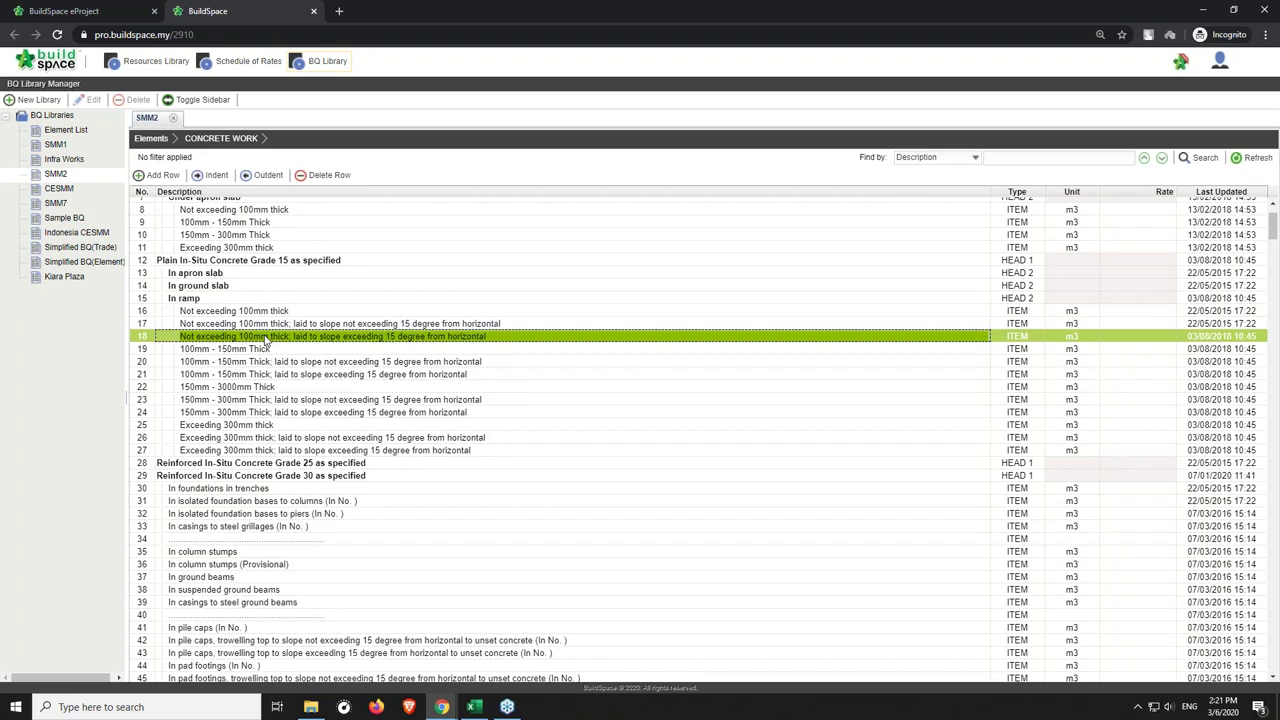
Reopen the project in BuildSpace Pro from the eProject site and close the old BQ Library browser tab.
left_click(85, 12)
left_click(1177, 74)
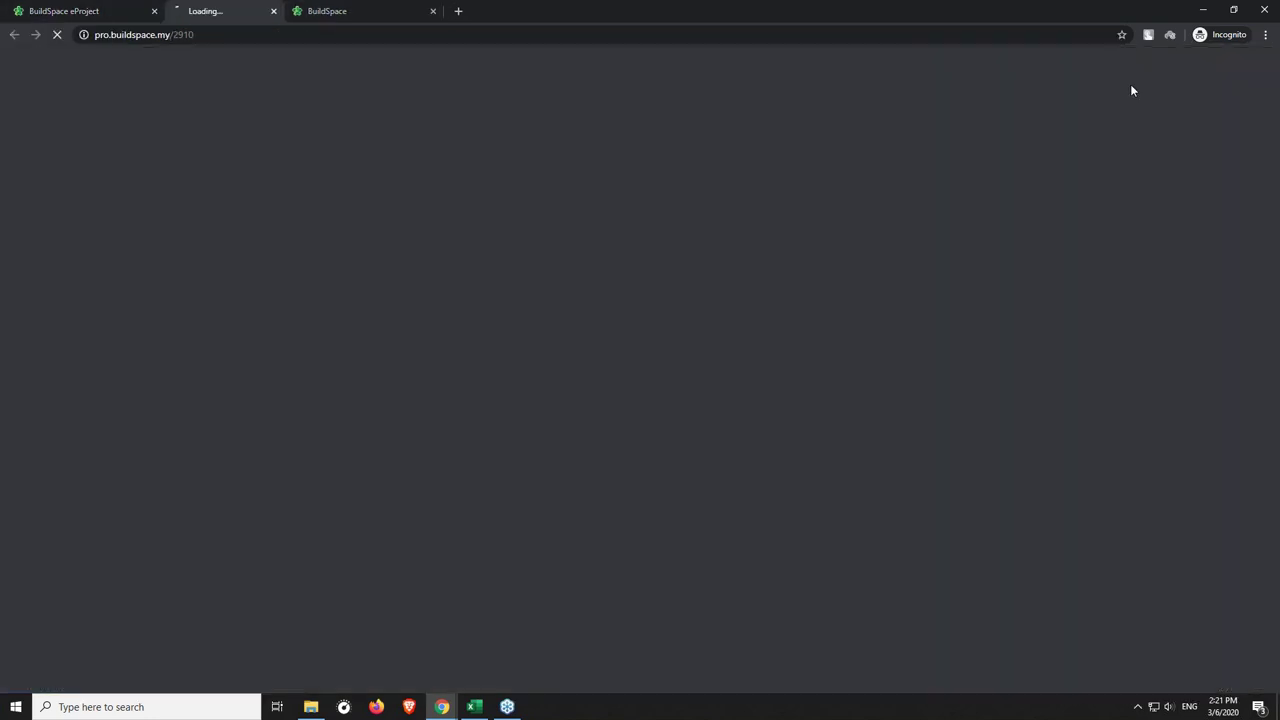
left_click(423, 10)
left_click(473, 11)
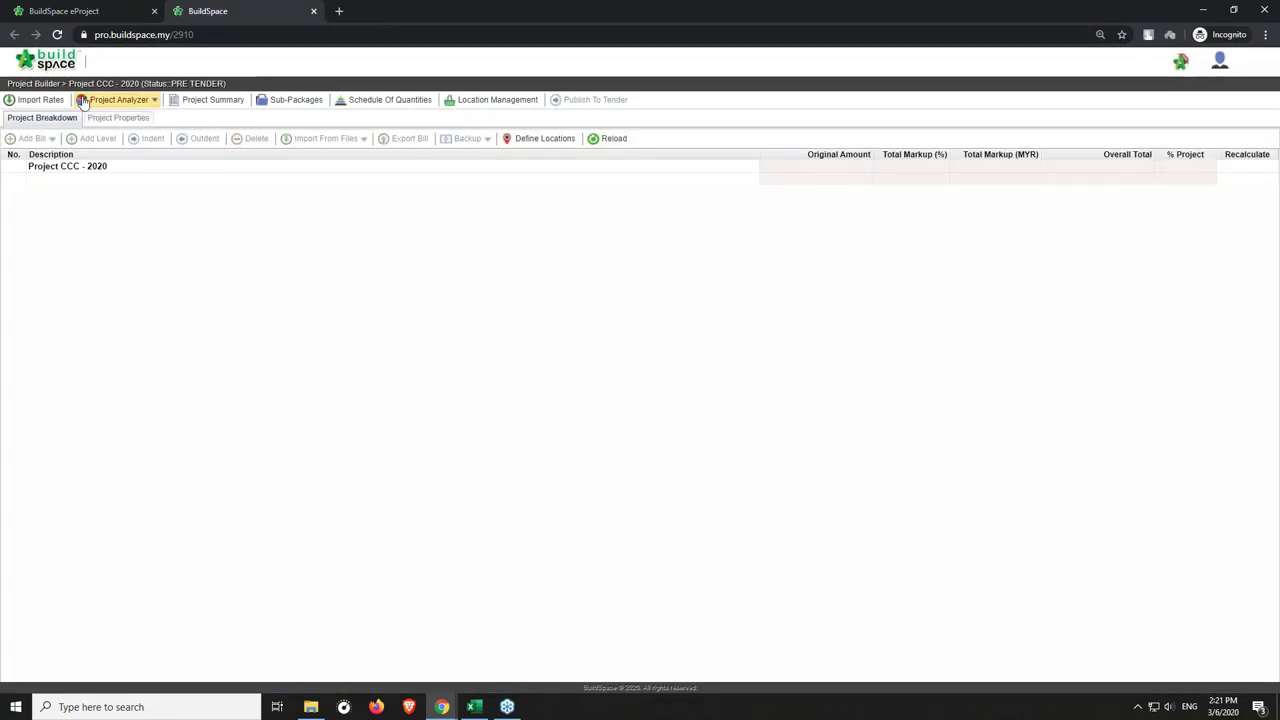
Add a normal bill named Bill No 1 to Project CCC - 2020, keeping the default bill settings.
left_click(178, 169)
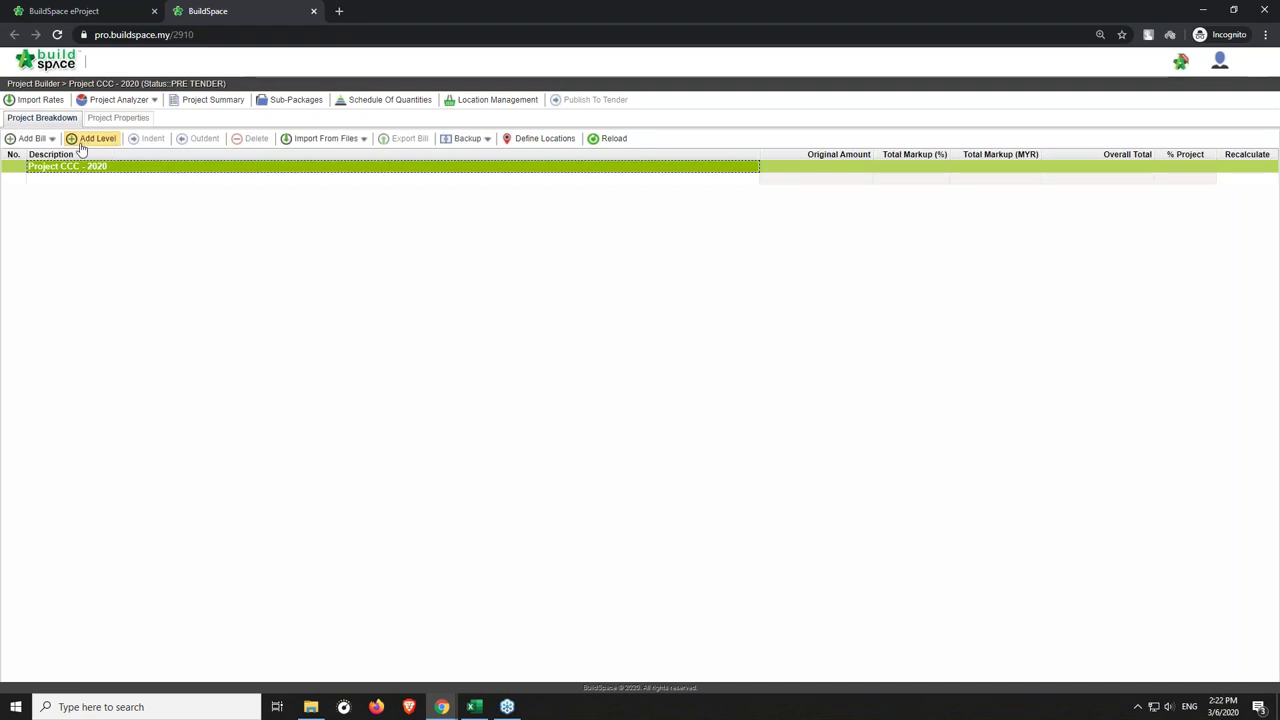
left_click(46, 139)
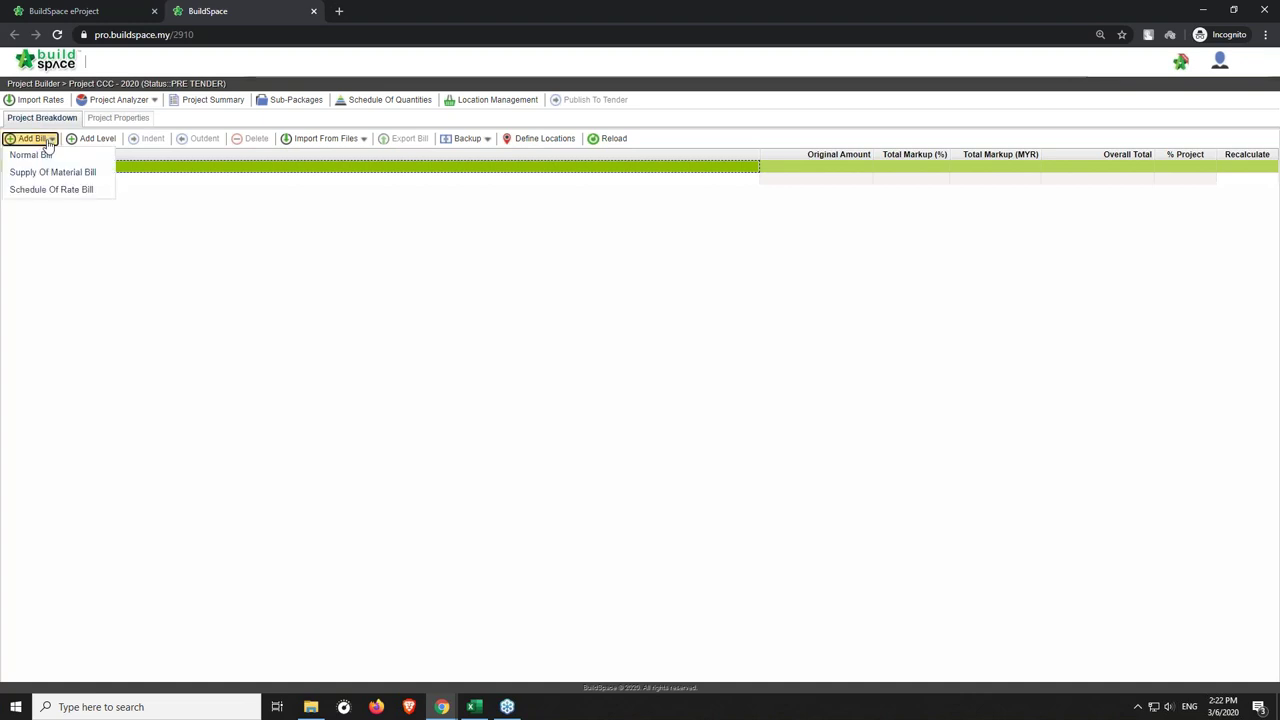
left_click(30, 156)
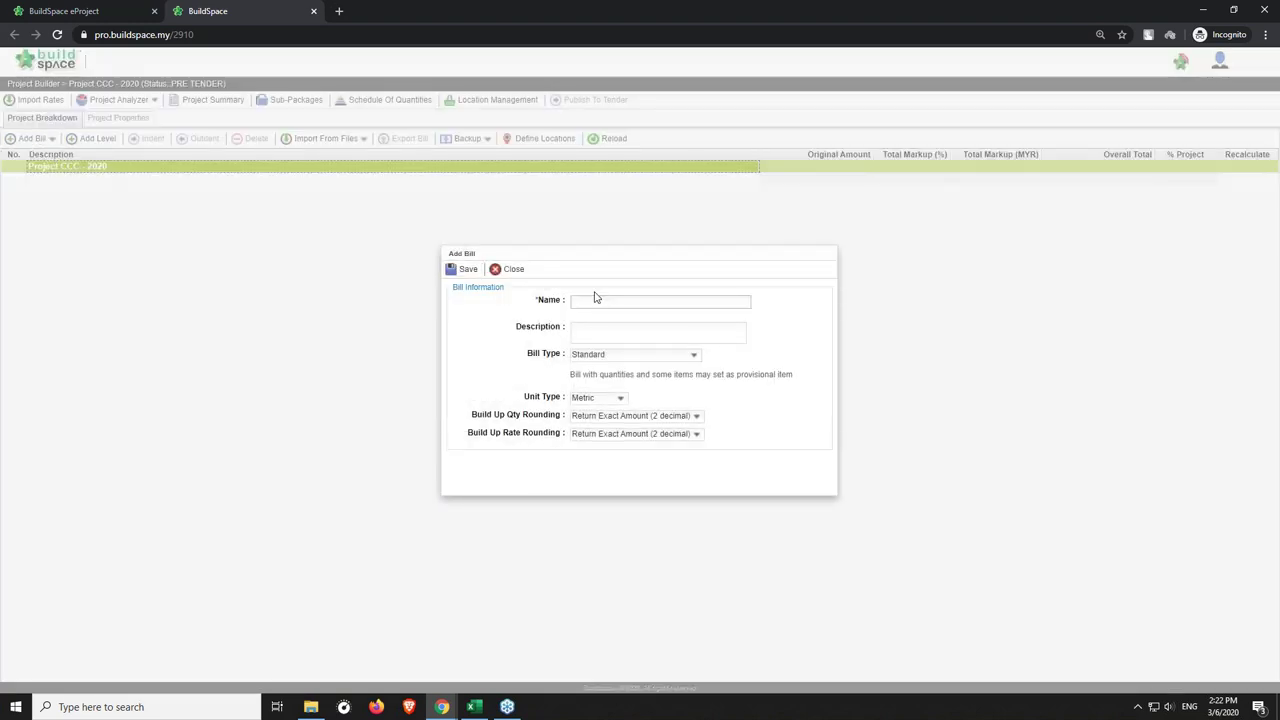
type("Bill No 1")
left_click(462, 269)
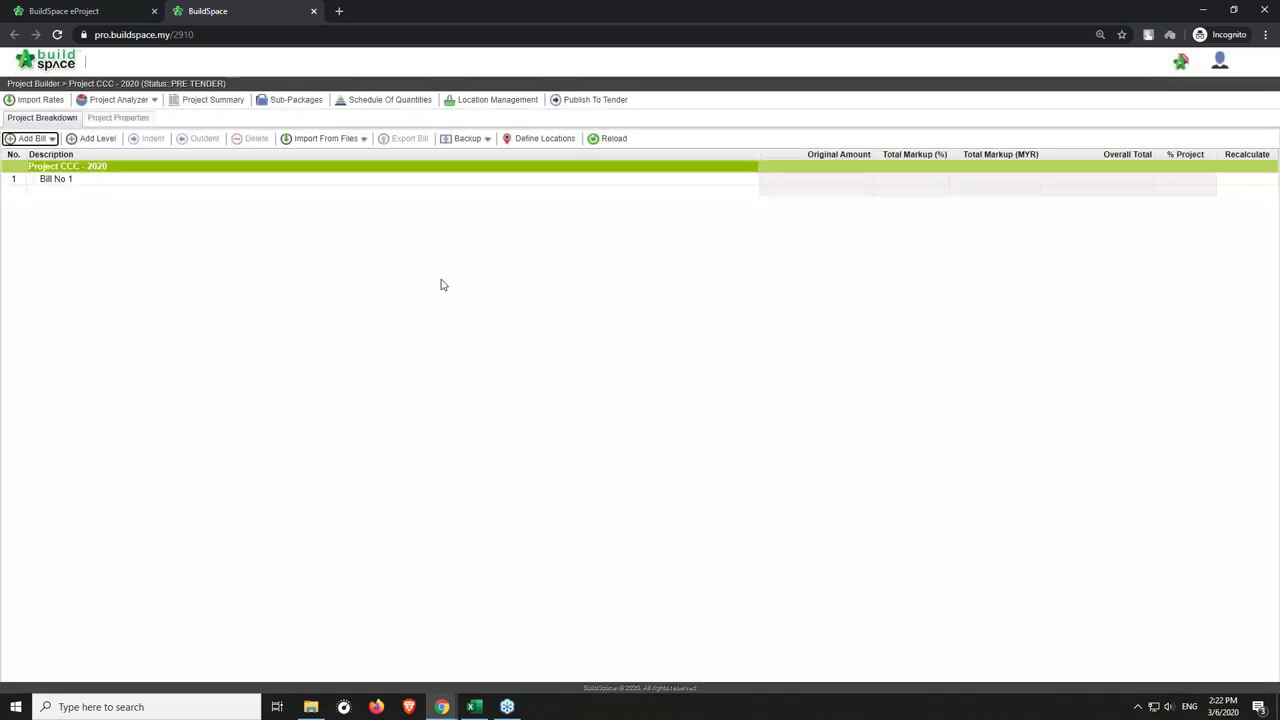
Open Bill No 1 and import all elements of the Element List library into it.
left_click(73, 181)
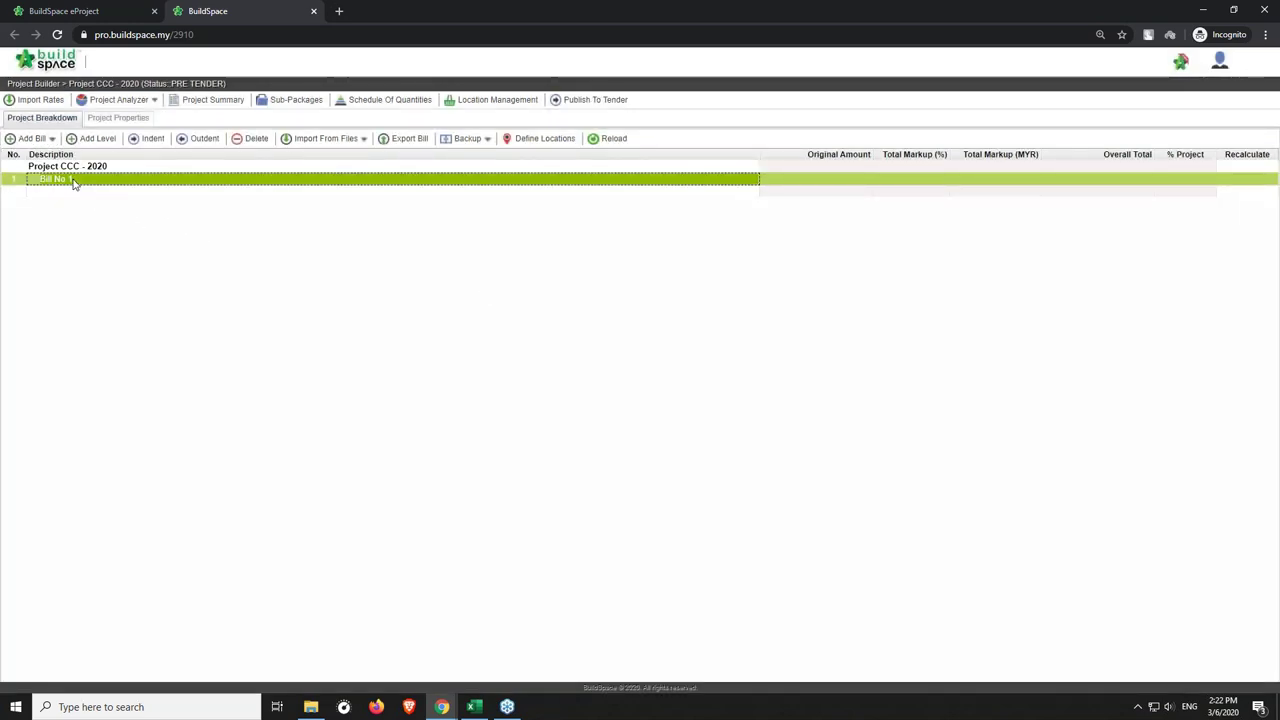
double_click(73, 181)
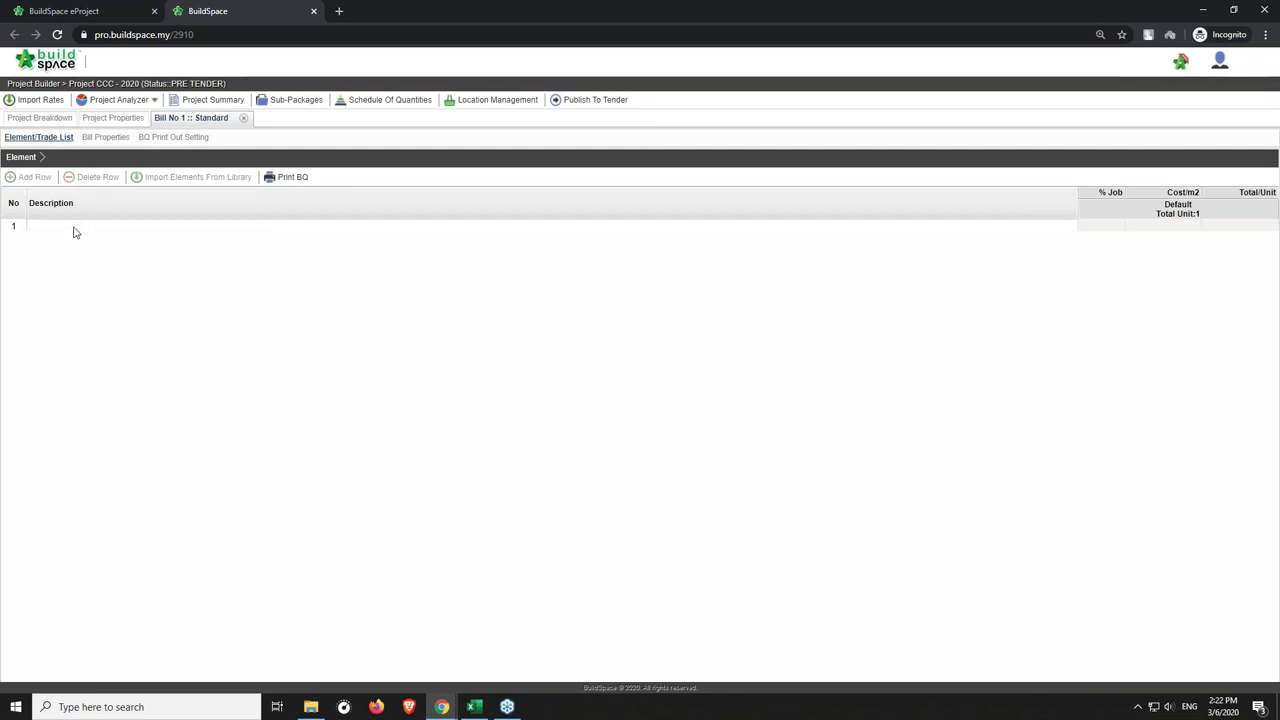
left_click(74, 230)
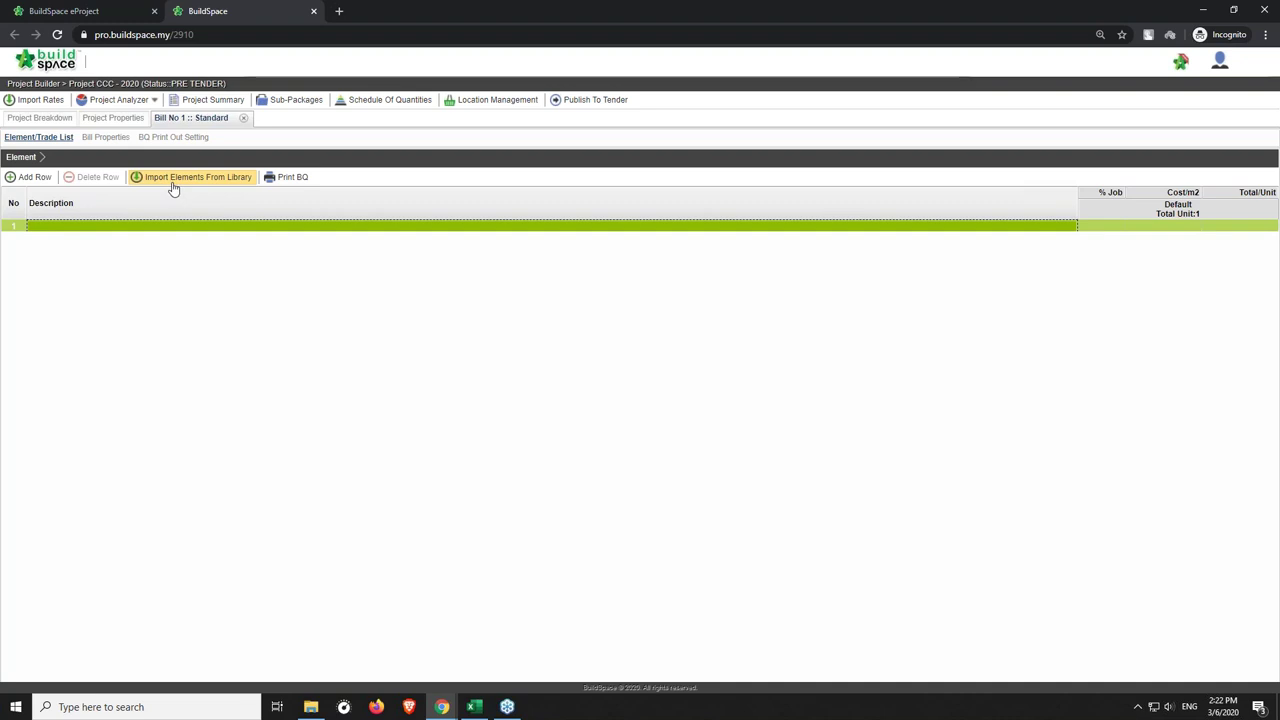
left_click(226, 186)
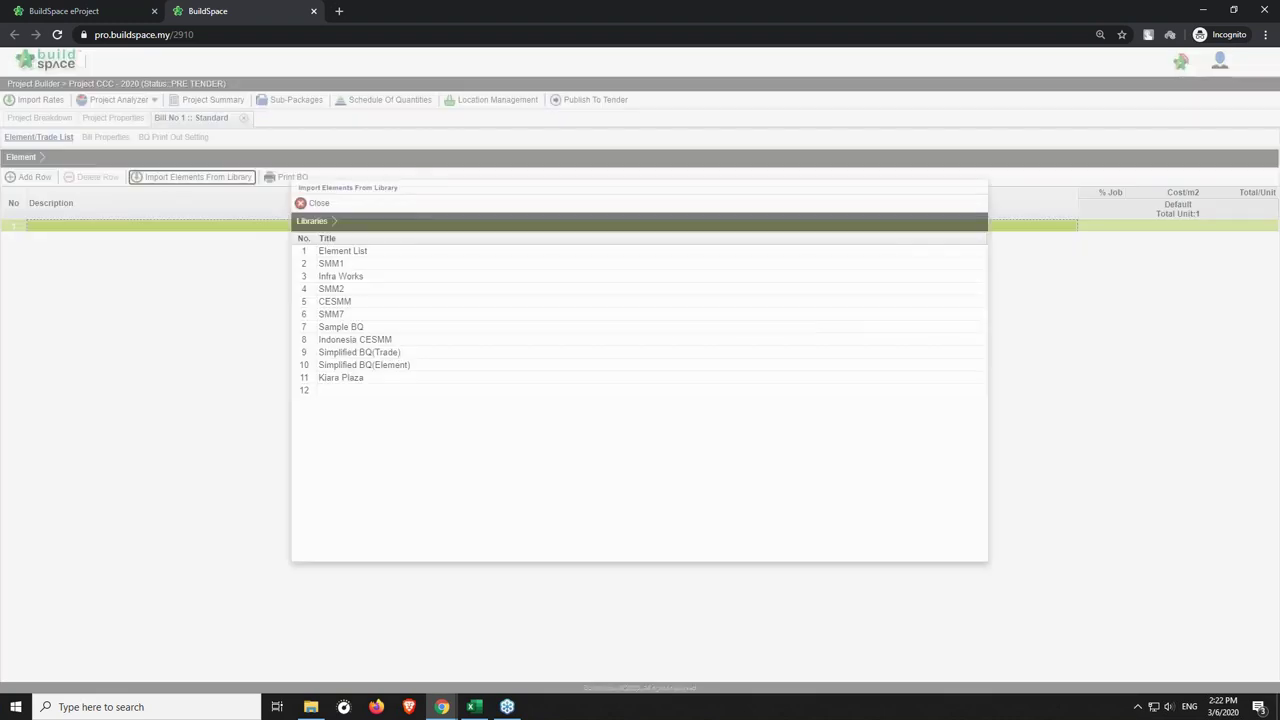
double_click(345, 251)
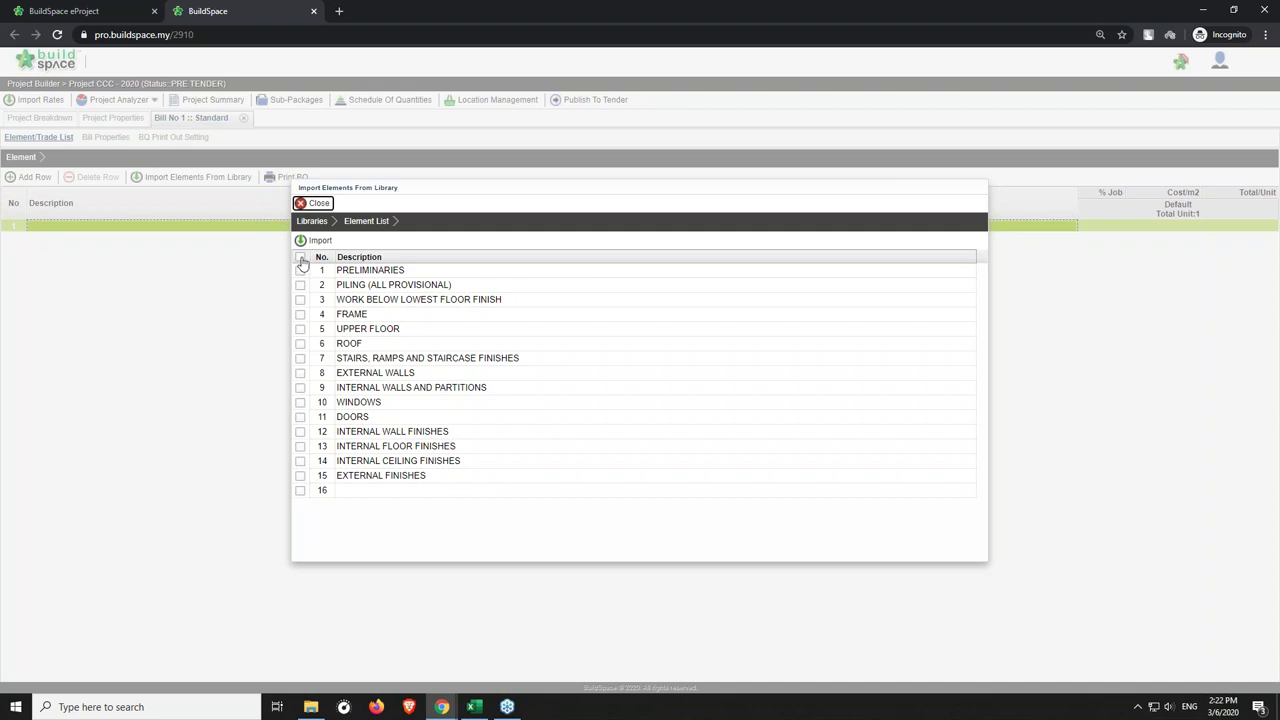
left_click(300, 259)
left_click(300, 271)
left_click(300, 271)
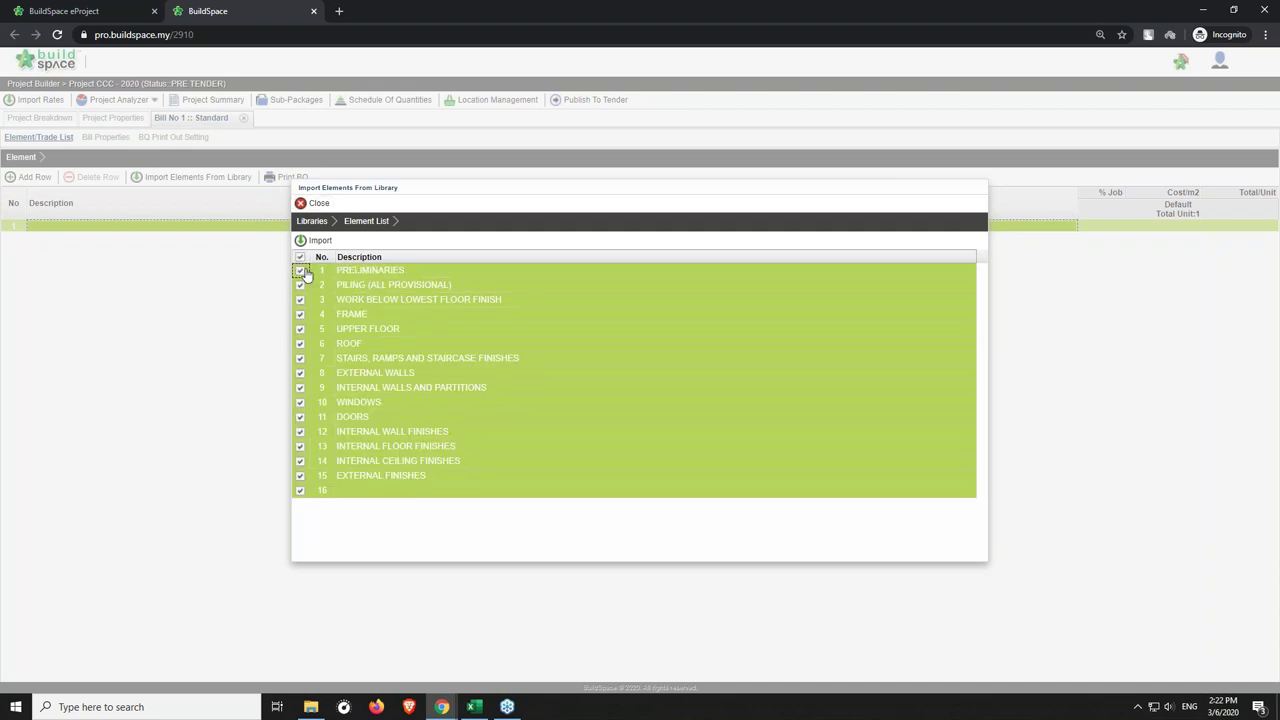
left_click(320, 242)
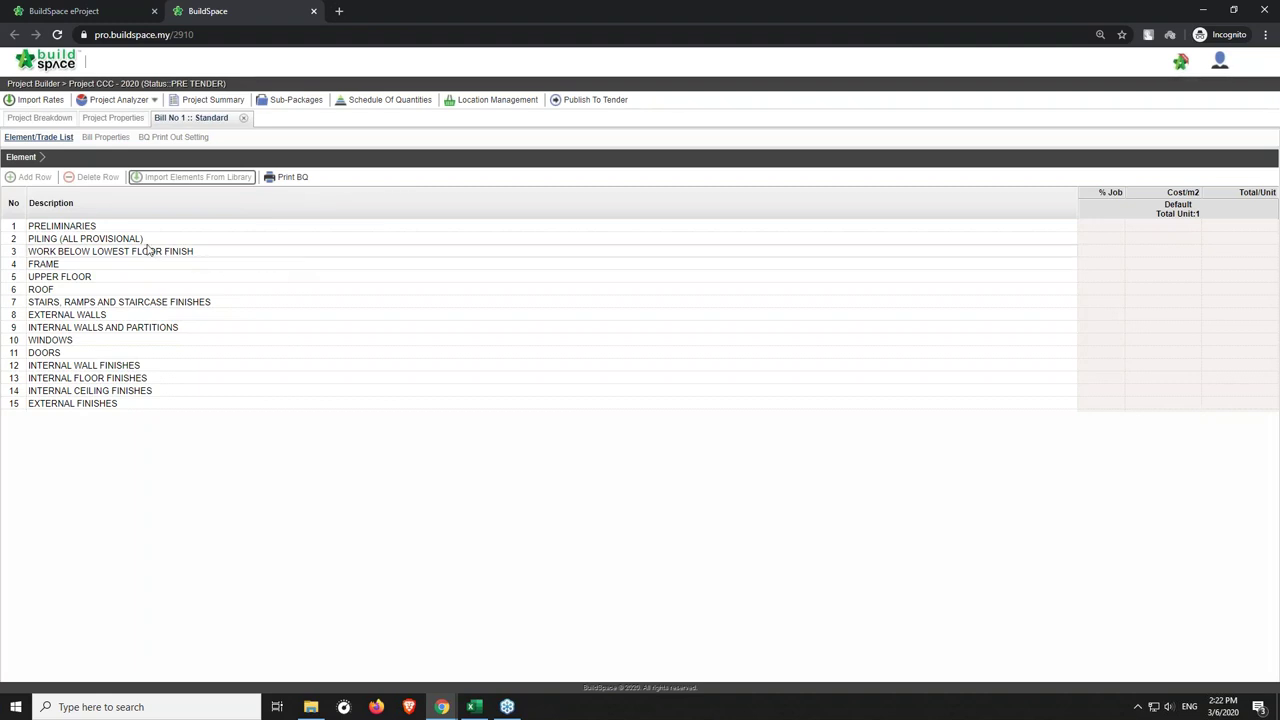
Open the FRAME element and display the SMM2 library's CONCRETE WORK items for import.
left_click(78, 266)
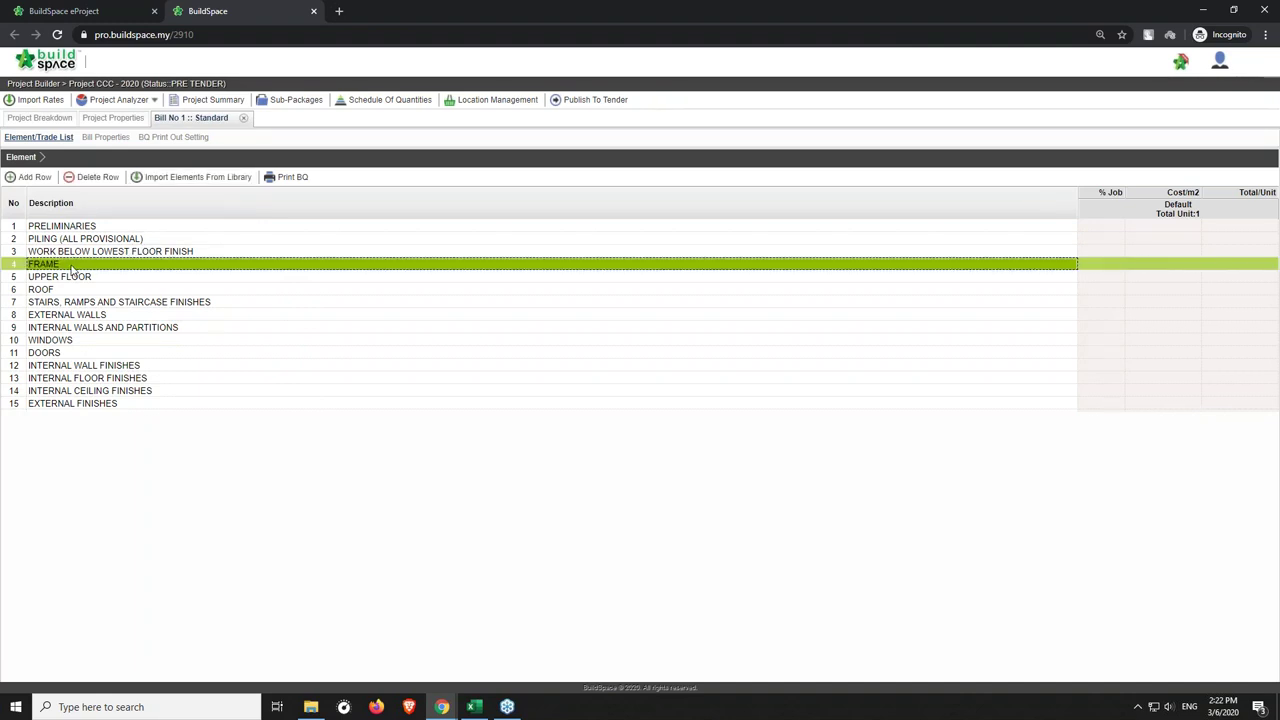
double_click(75, 266)
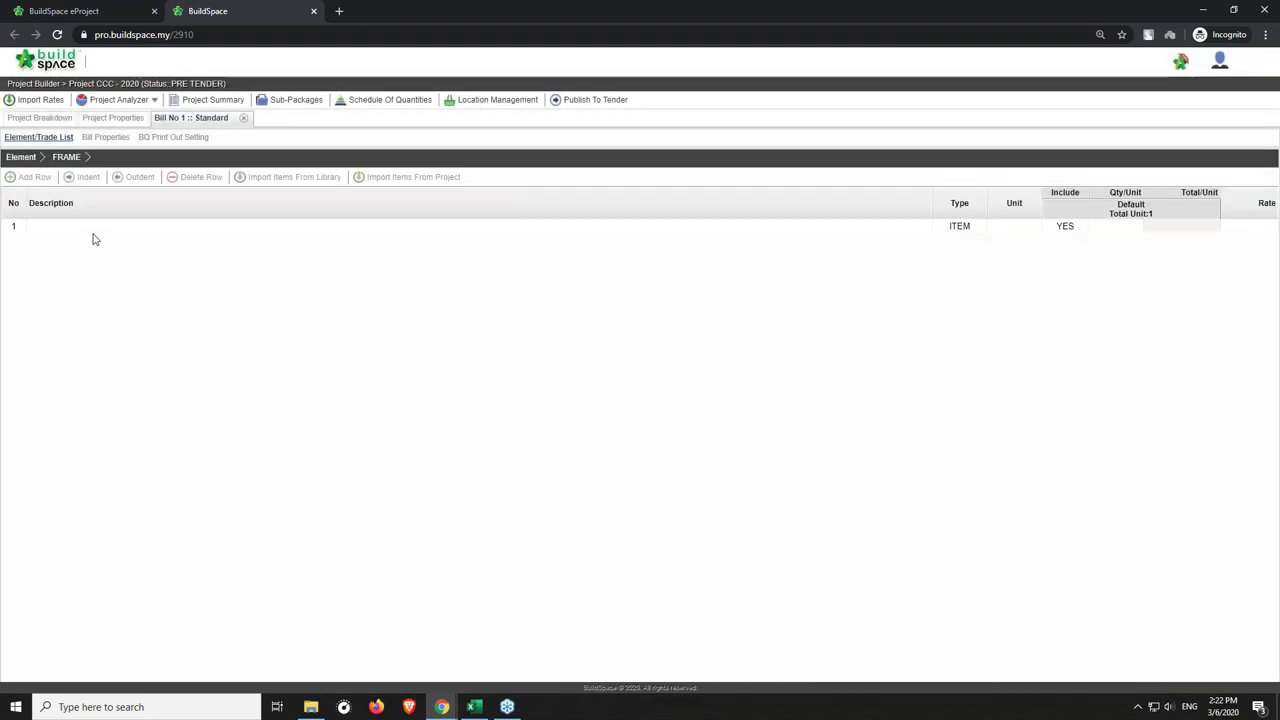
left_click(268, 180)
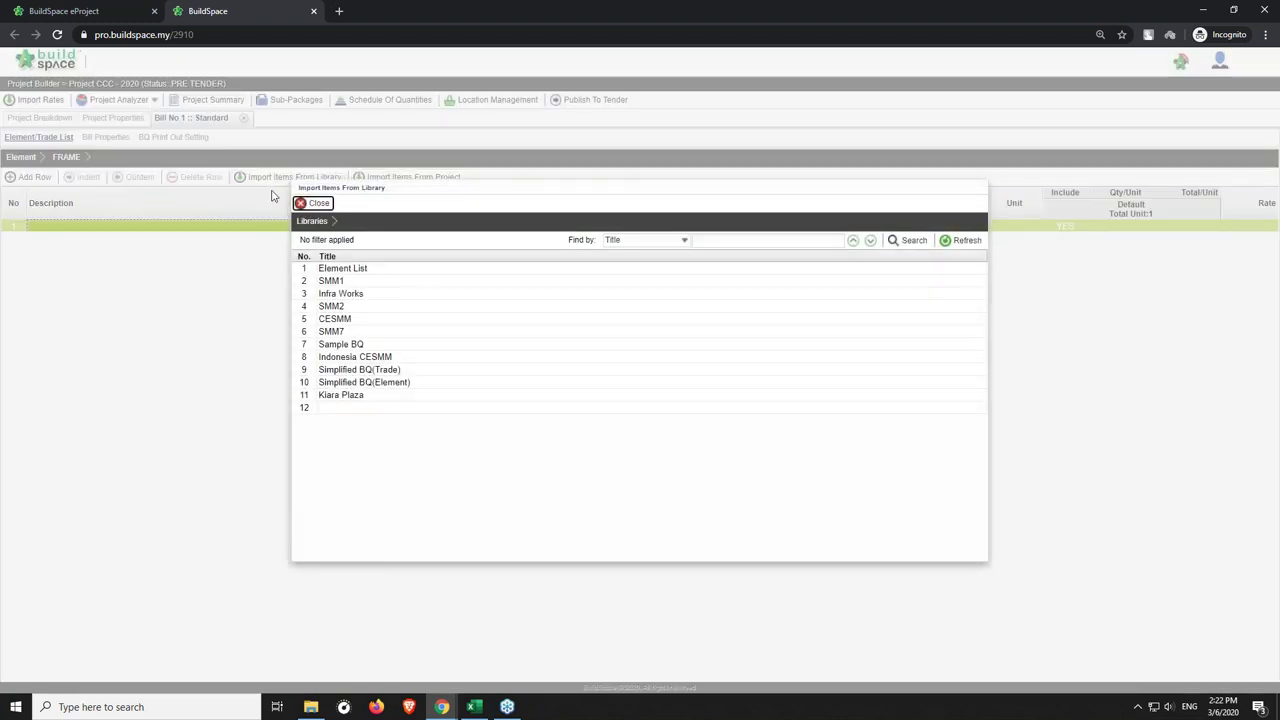
double_click(340, 308)
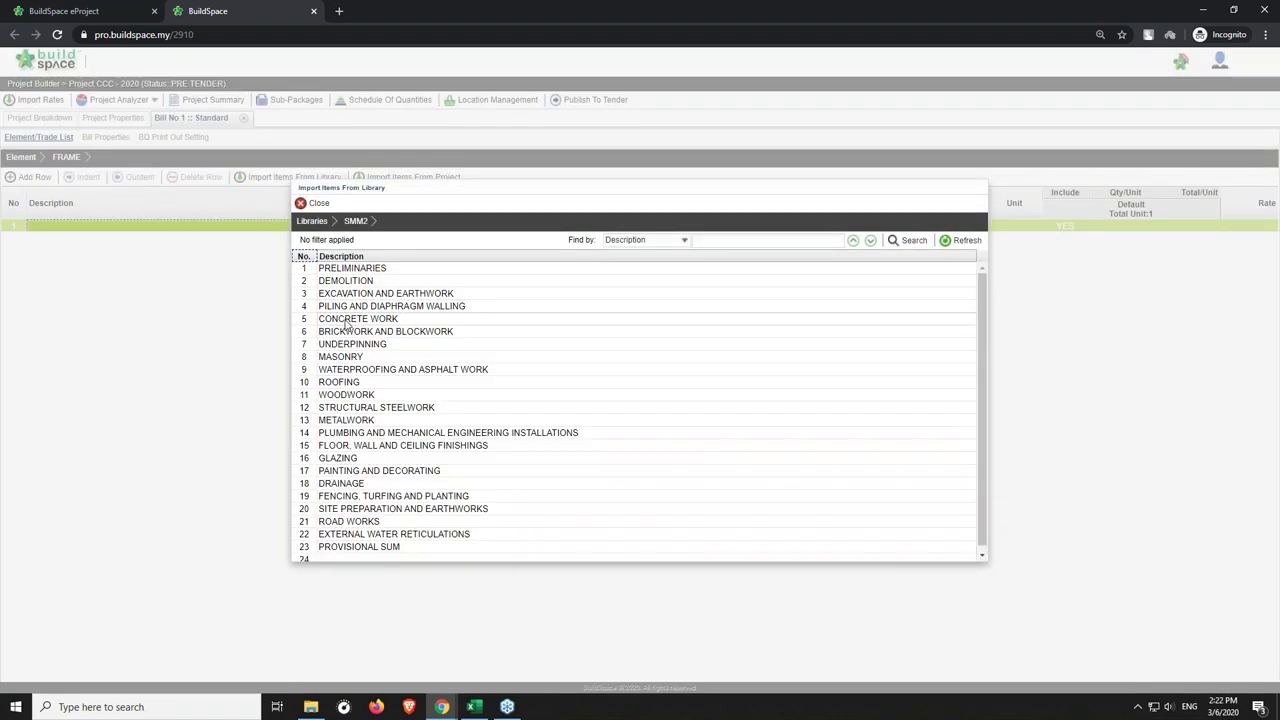
double_click(348, 322)
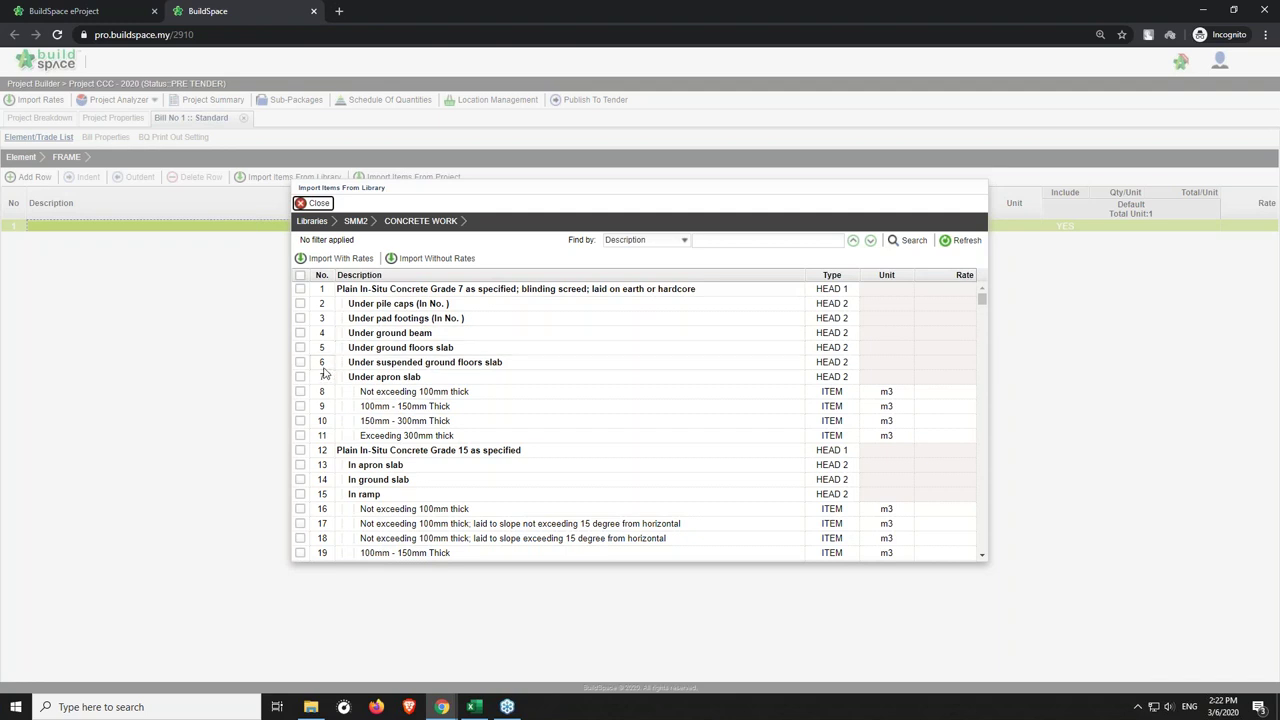
Import the Plain In-Situ Concrete Grade 15 heading, the In ramp heading and its first four items into FRAME without rates.
left_click(300, 450)
left_click(300, 494)
left_click(300, 509)
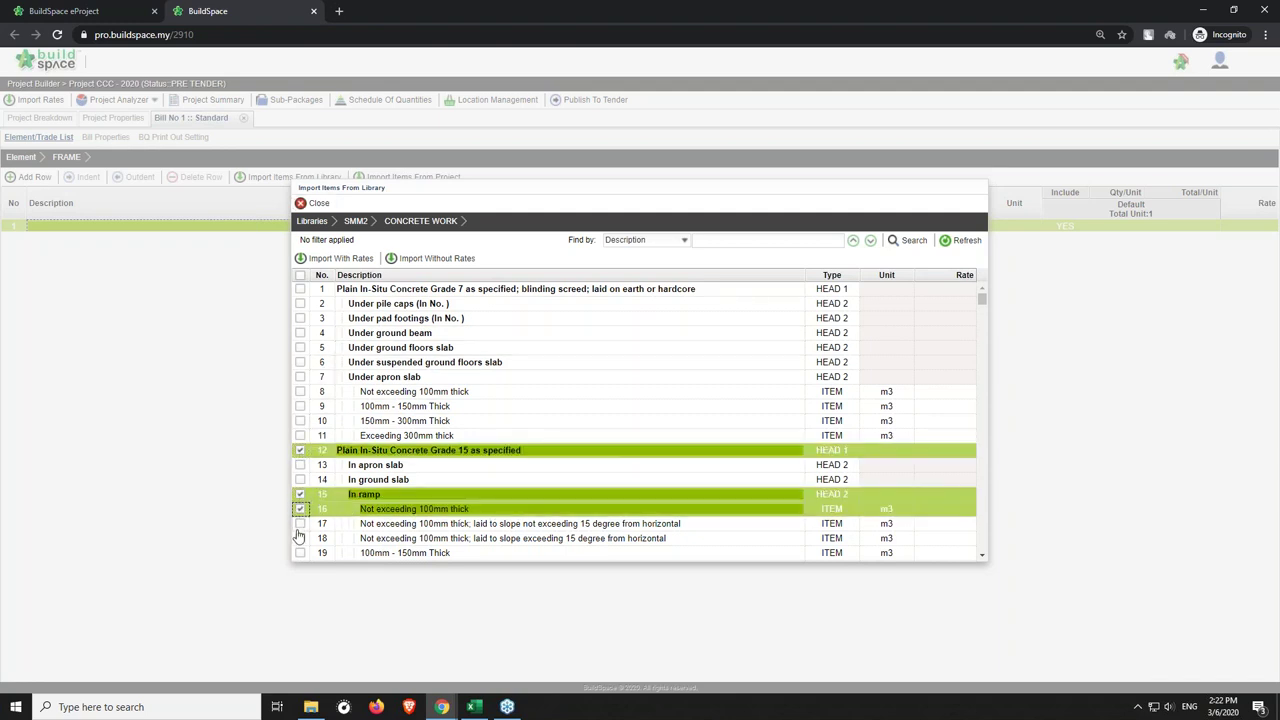
left_click(300, 538)
left_click(300, 523)
left_click(300, 553)
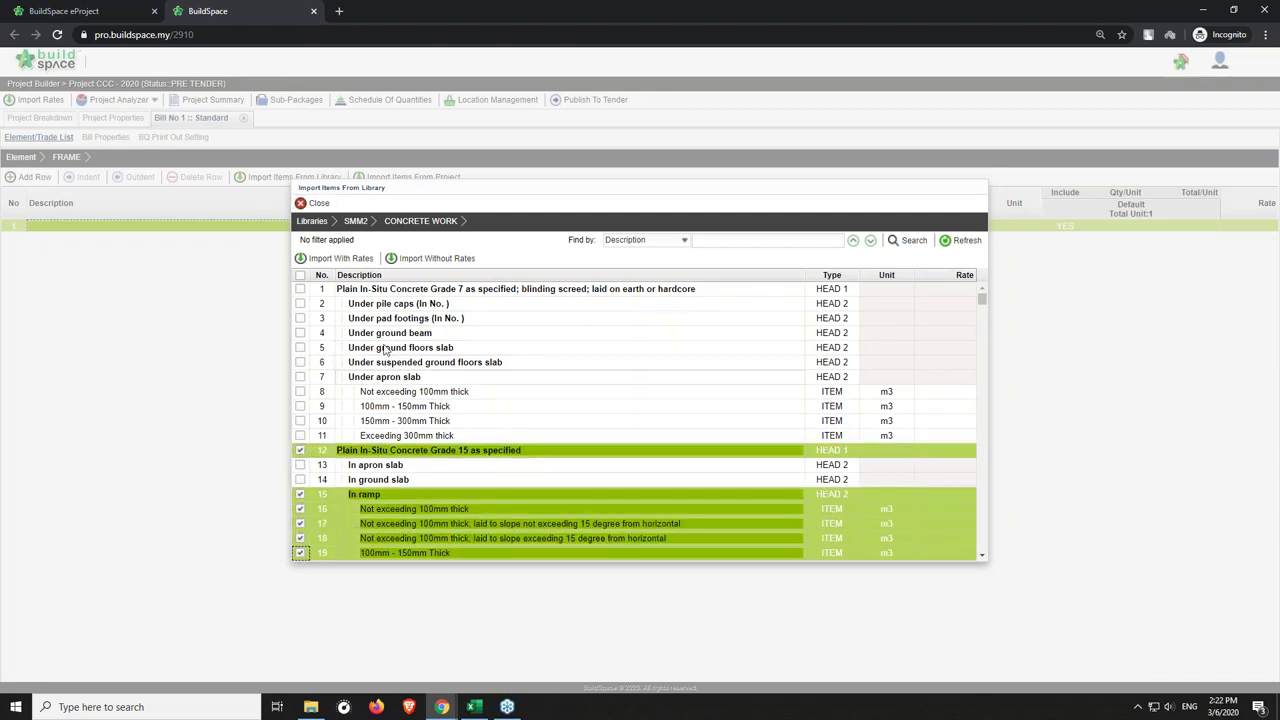
left_click(407, 262)
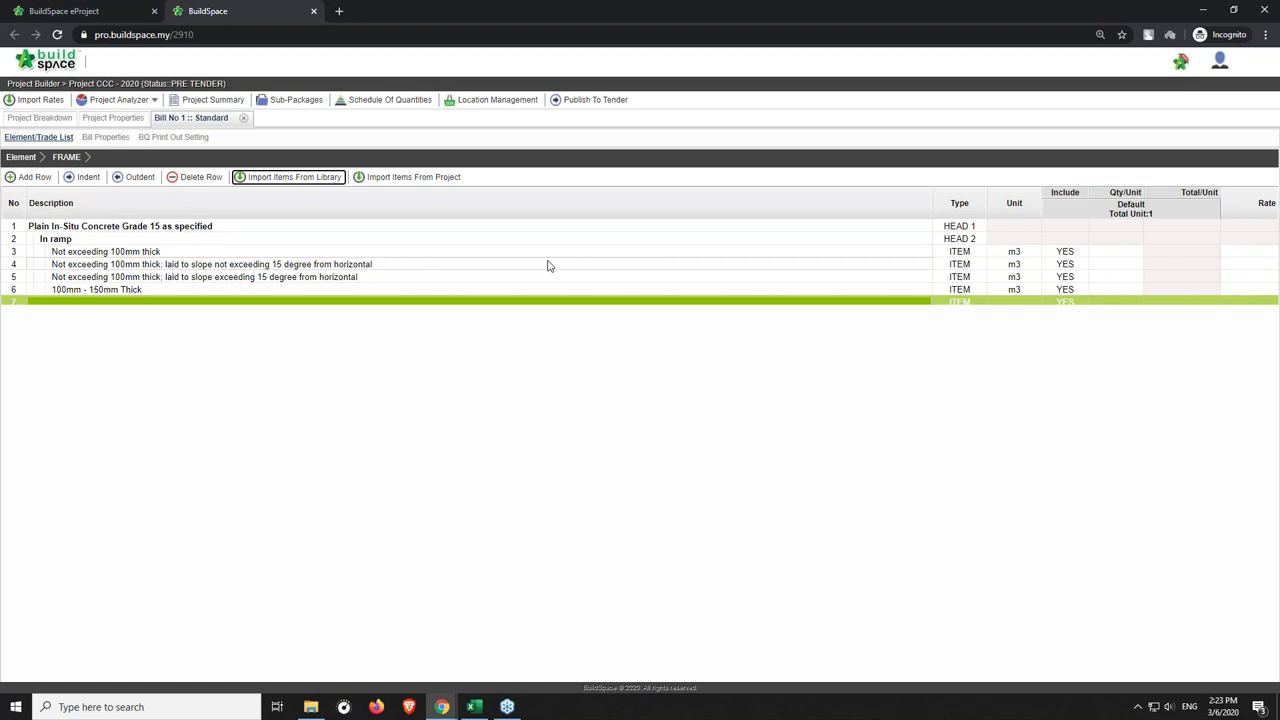
Set the quantity of the "Not exceeding 100mm thick" item to 100.
left_click(1104, 255)
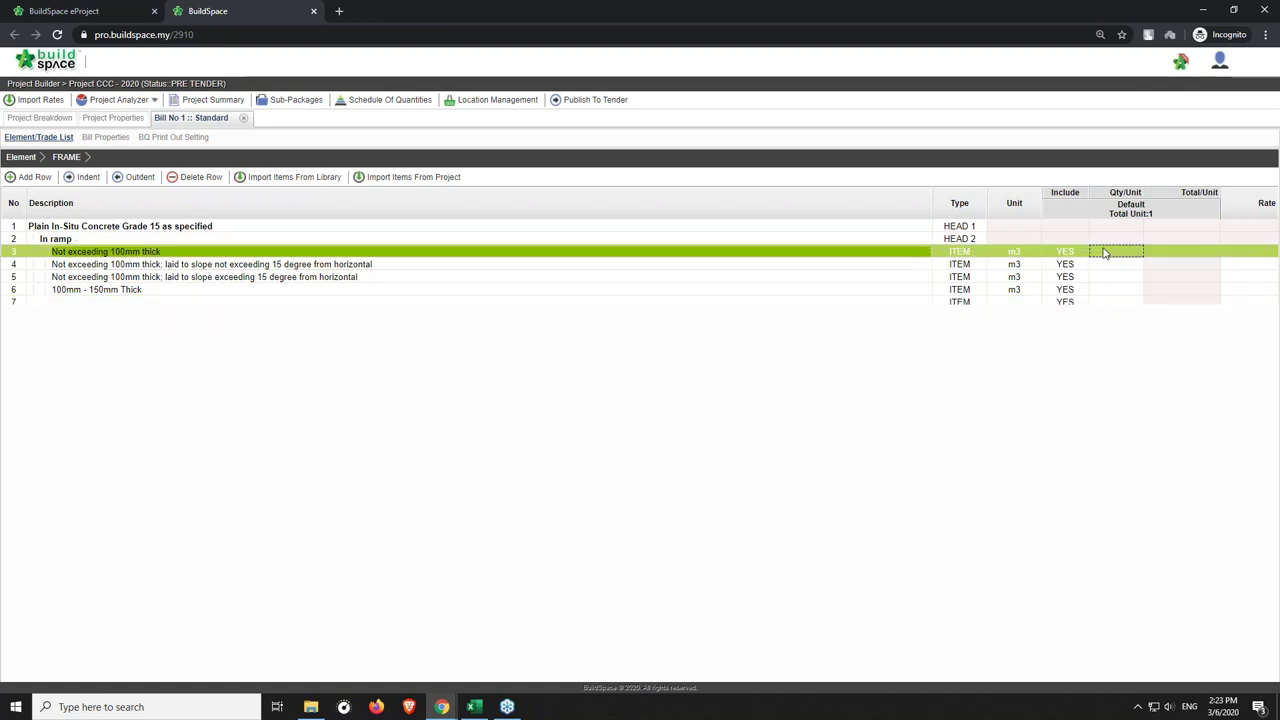
double_click(1103, 252)
type("1")
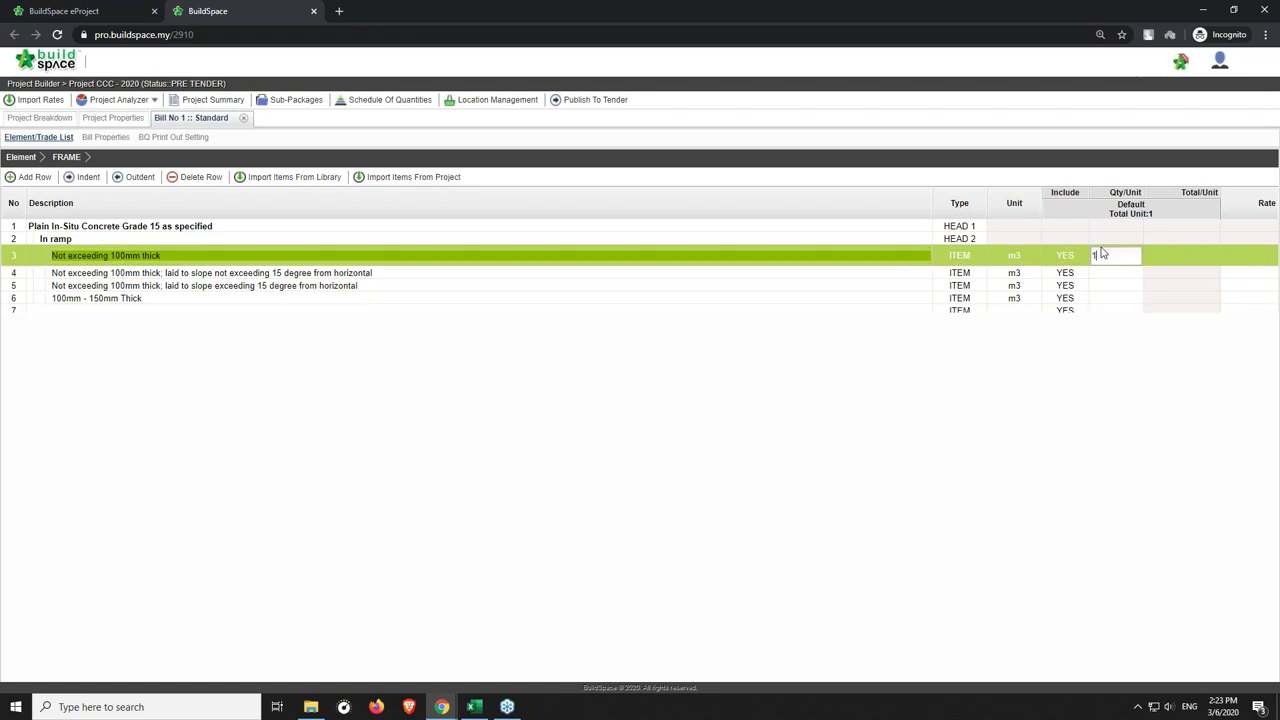
type("00")
key("Return")
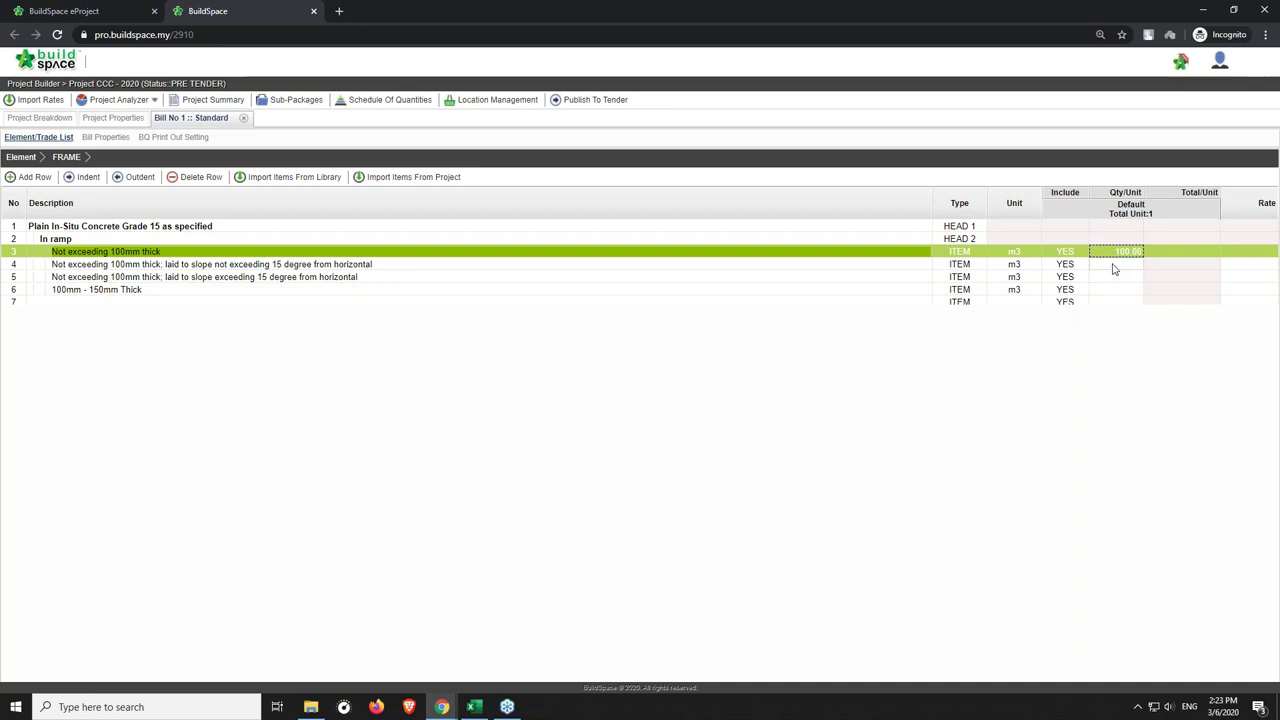
Open the build-up quantity of the item laid to slope not exceeding 15 degree and add a row described as "measurement".
left_click(1113, 266)
double_click(1113, 266)
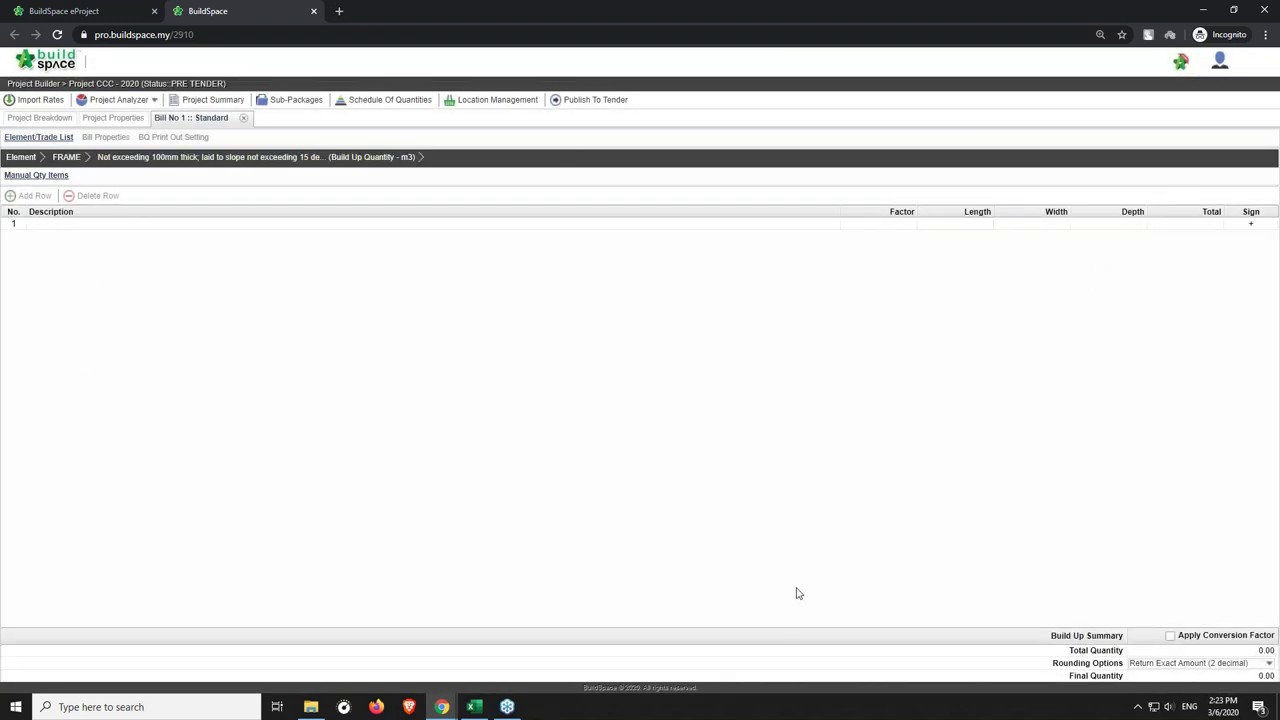
left_click(157, 229)
double_click(157, 229)
type("measurement")
key("Return")
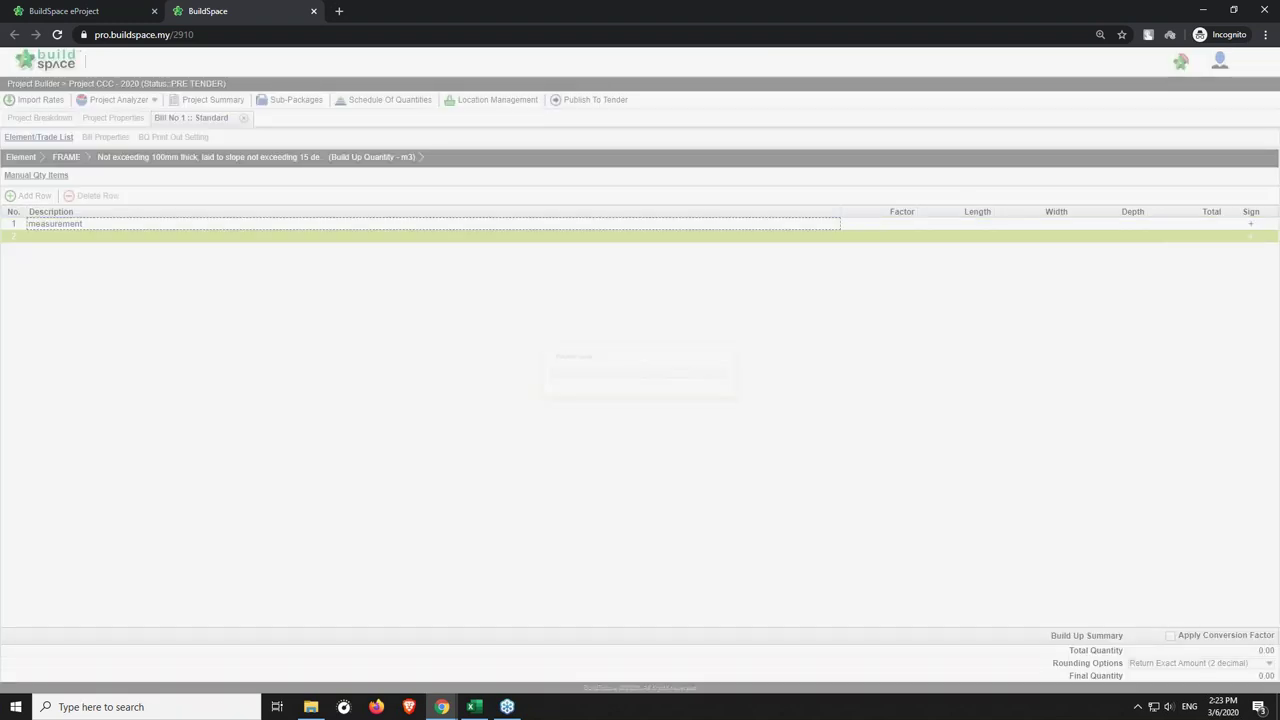
Set the measurement row's length, width and depth to 5 each and return to the FRAME item list.
type("5")
key("Tab")
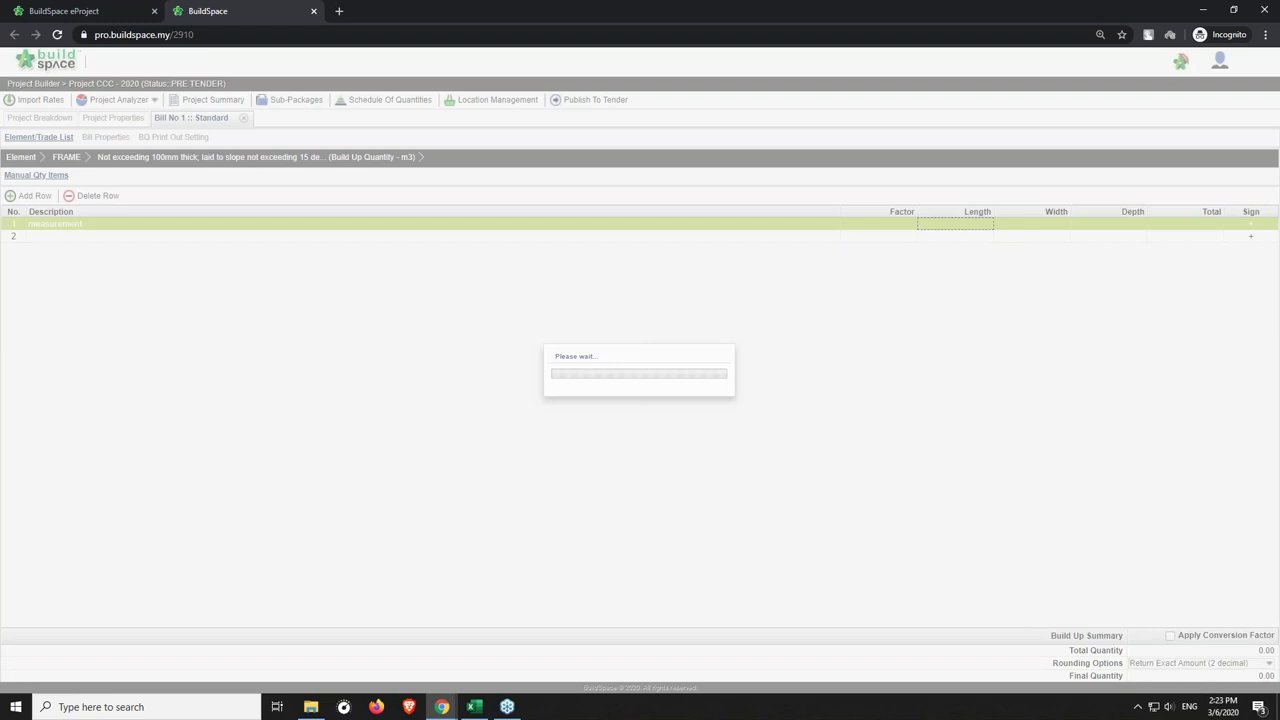
type("5")
key("Tab")
type("5")
key("Return")
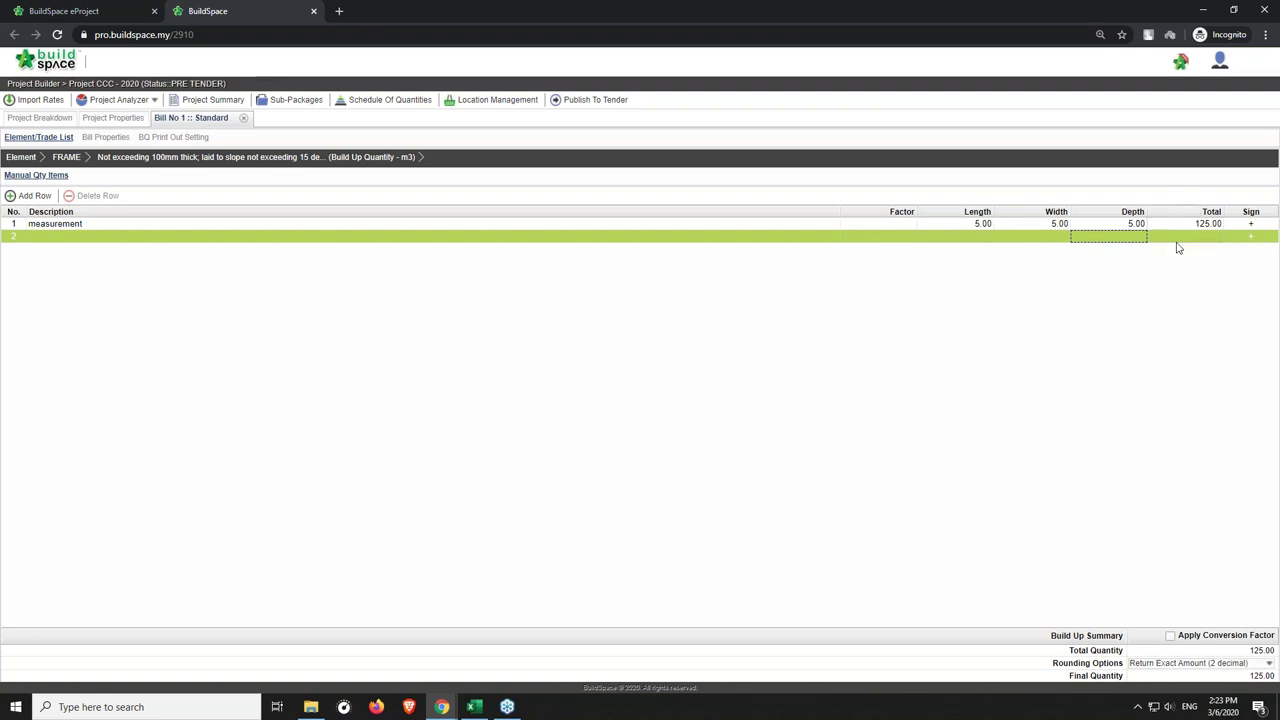
left_click(67, 157)
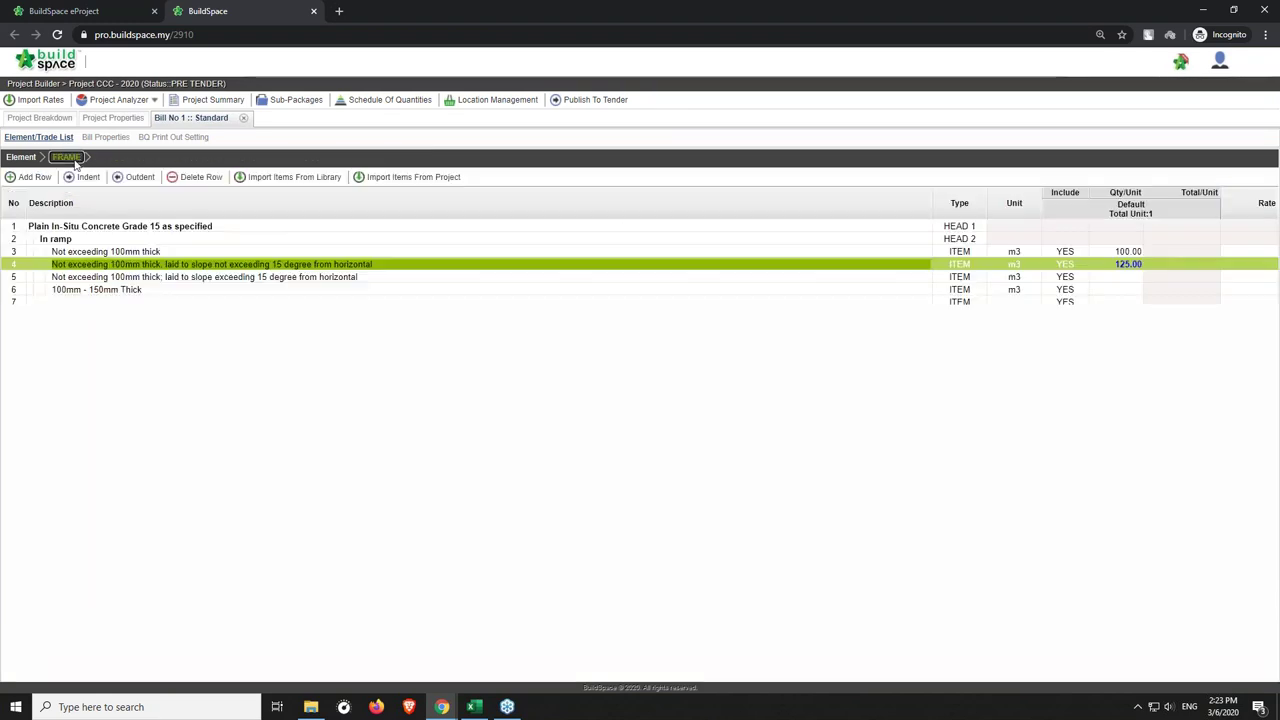
Close Bill No 1, add a normal bill named "Bill No 2" to the project breakdown and select it.
left_click(125, 298)
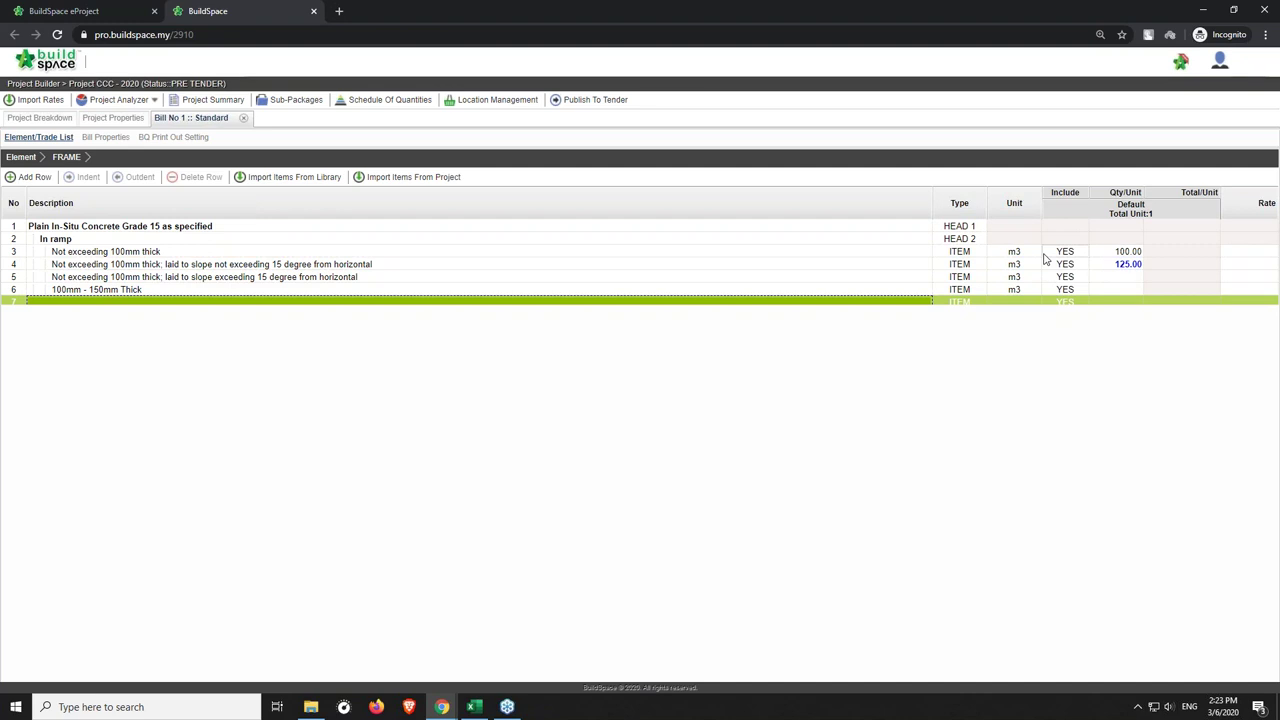
left_click(243, 118)
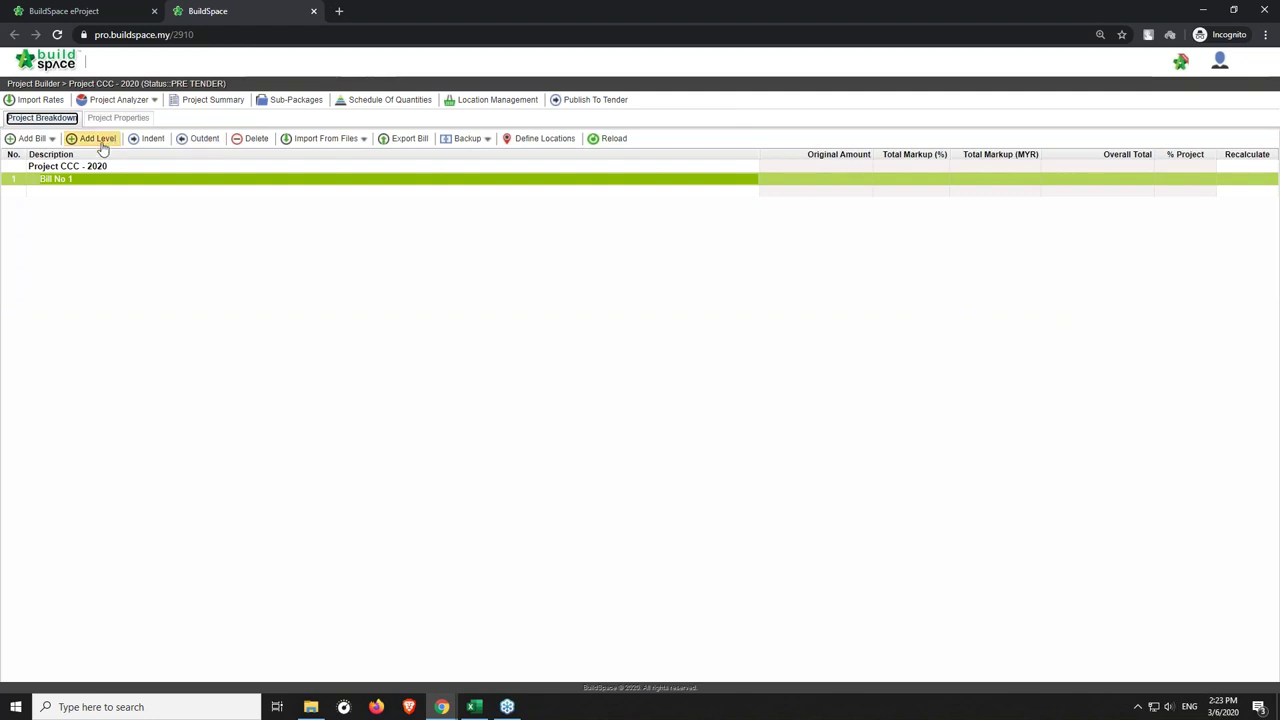
left_click(45, 142)
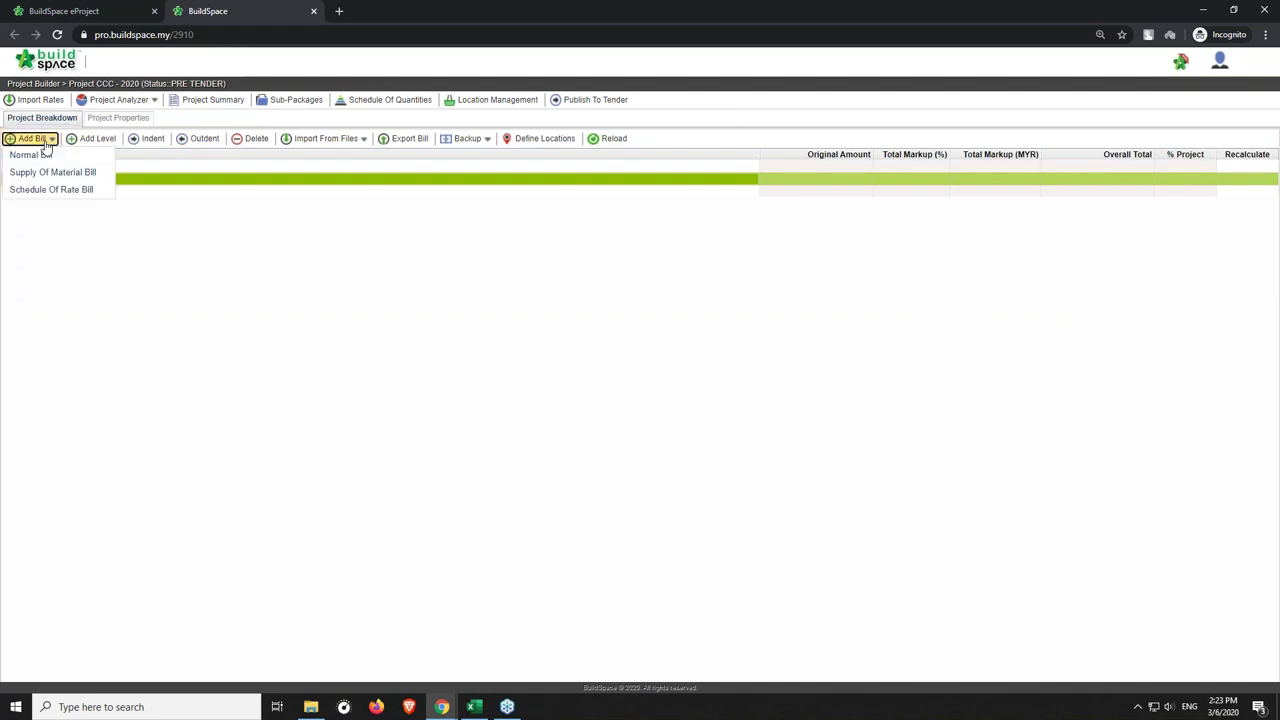
left_click(46, 156)
left_click(592, 302)
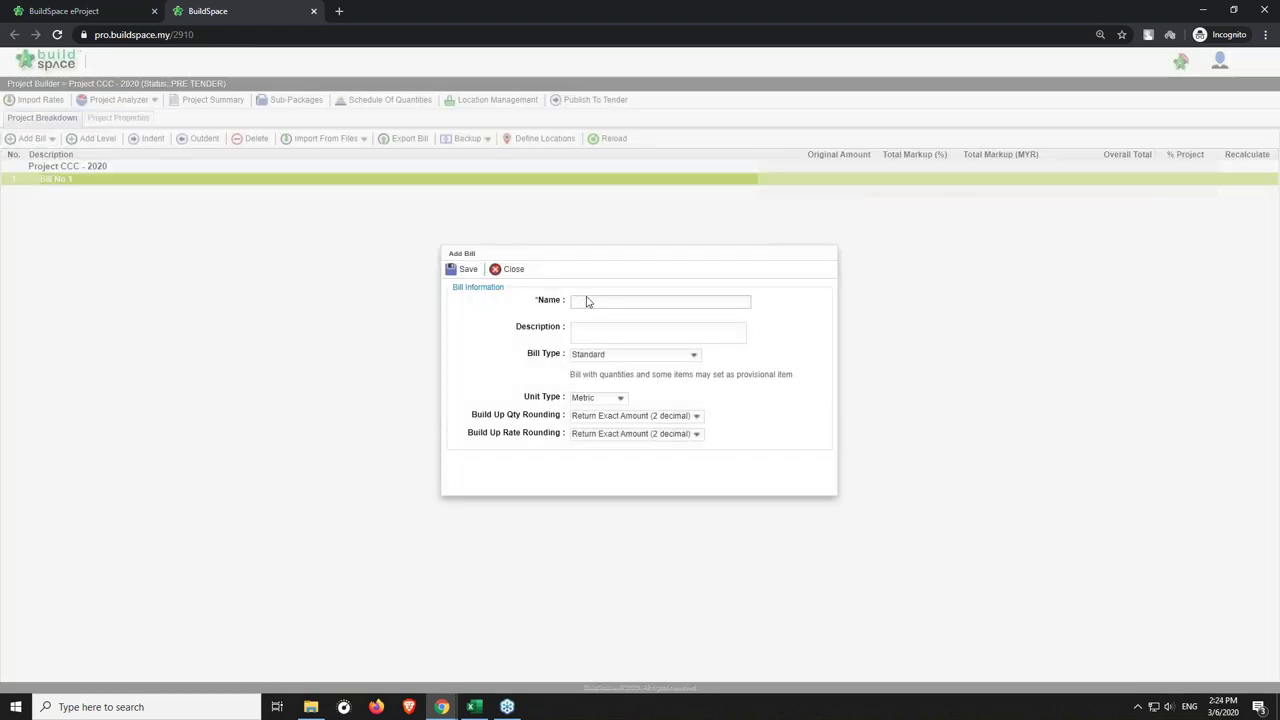
type("Bill No 2")
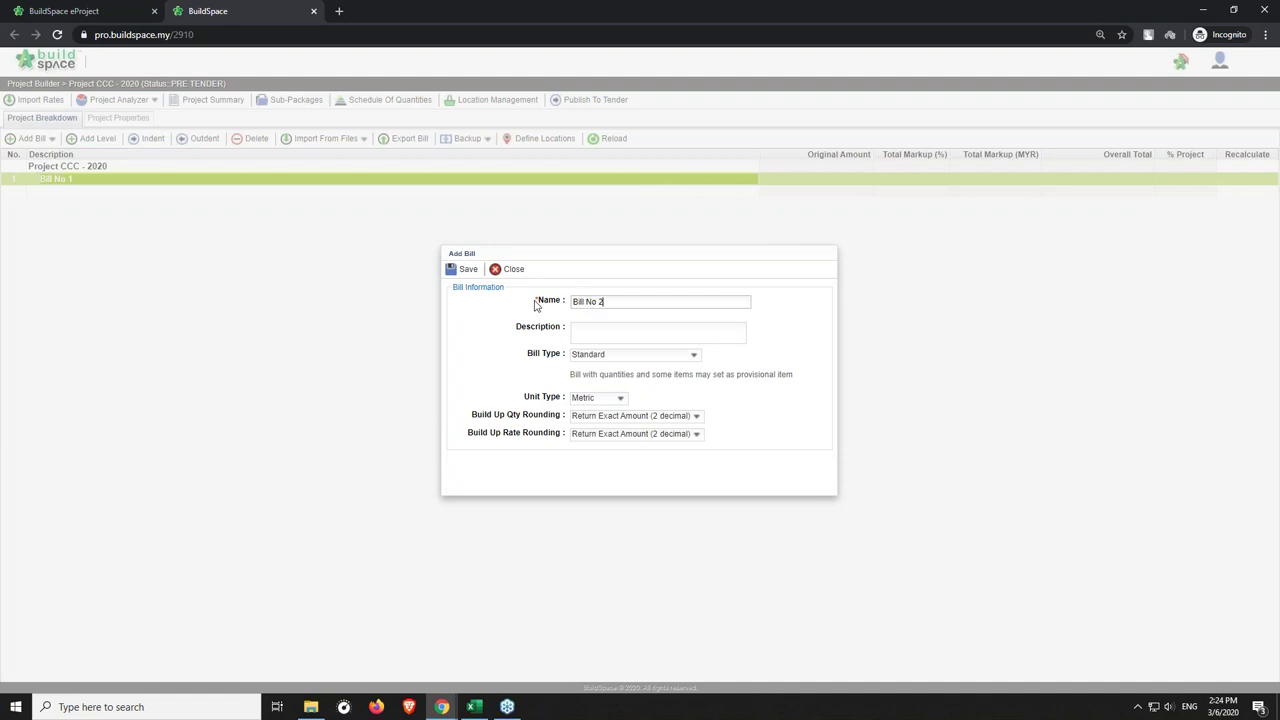
left_click(466, 270)
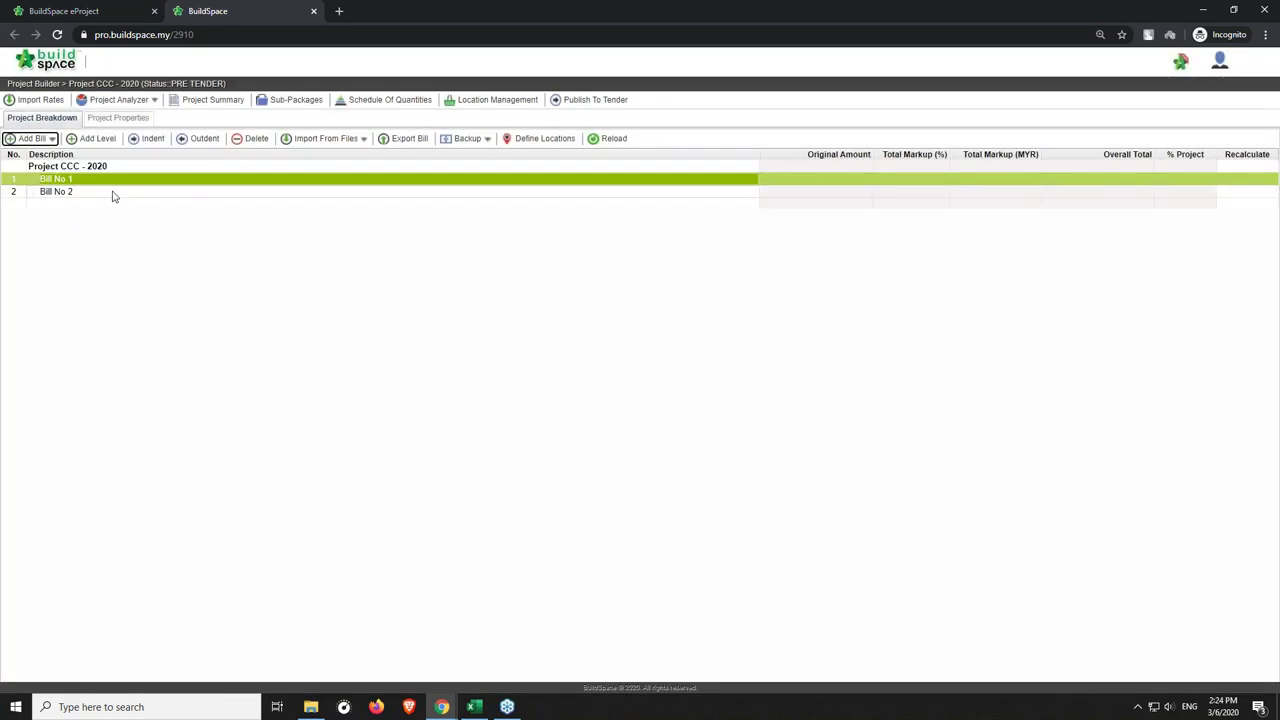
left_click(112, 194)
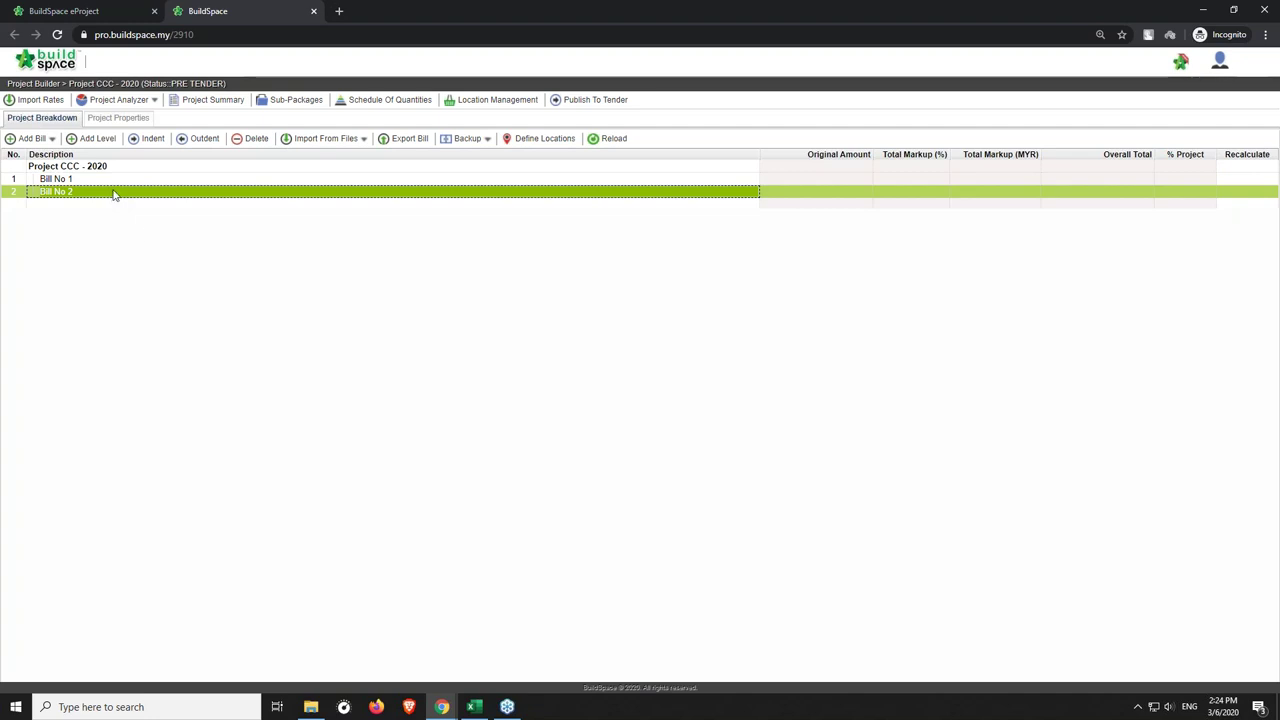
Switch to the sample BQ workbook in Excel, look over sheets 3.1 and 3.2, and return to the BuildSpace project.
left_click(475, 708)
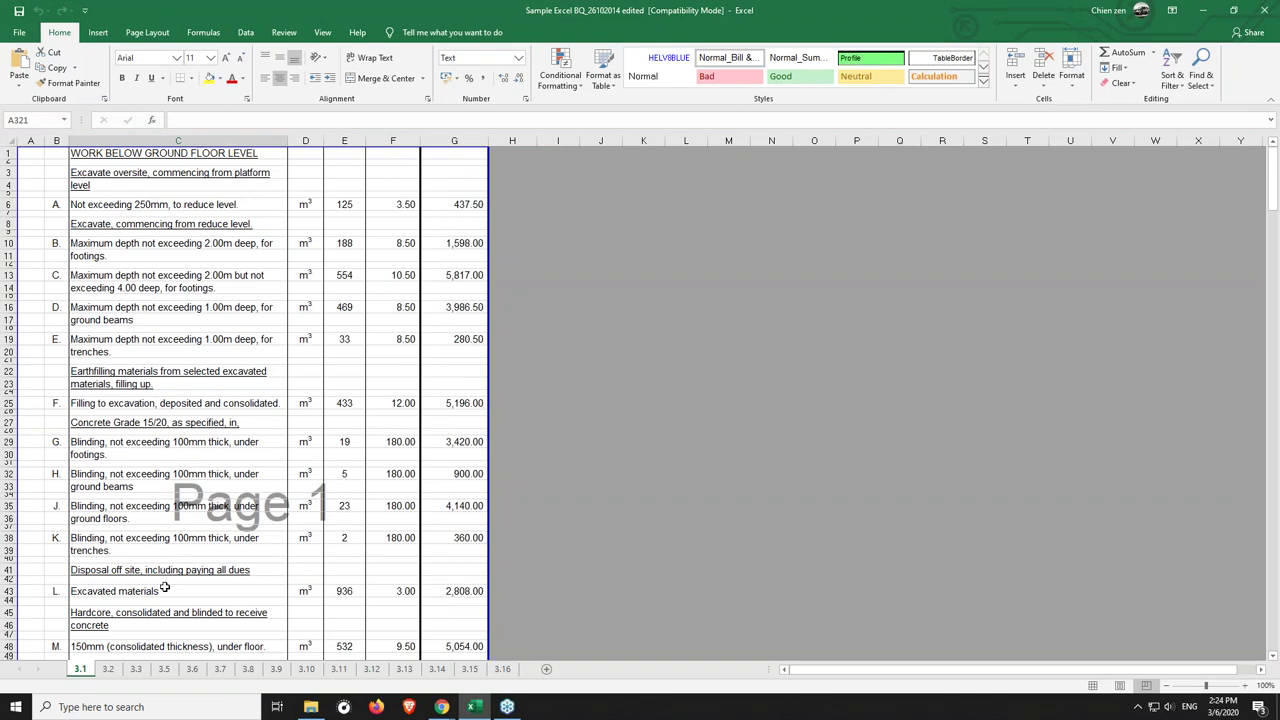
left_click(108, 670)
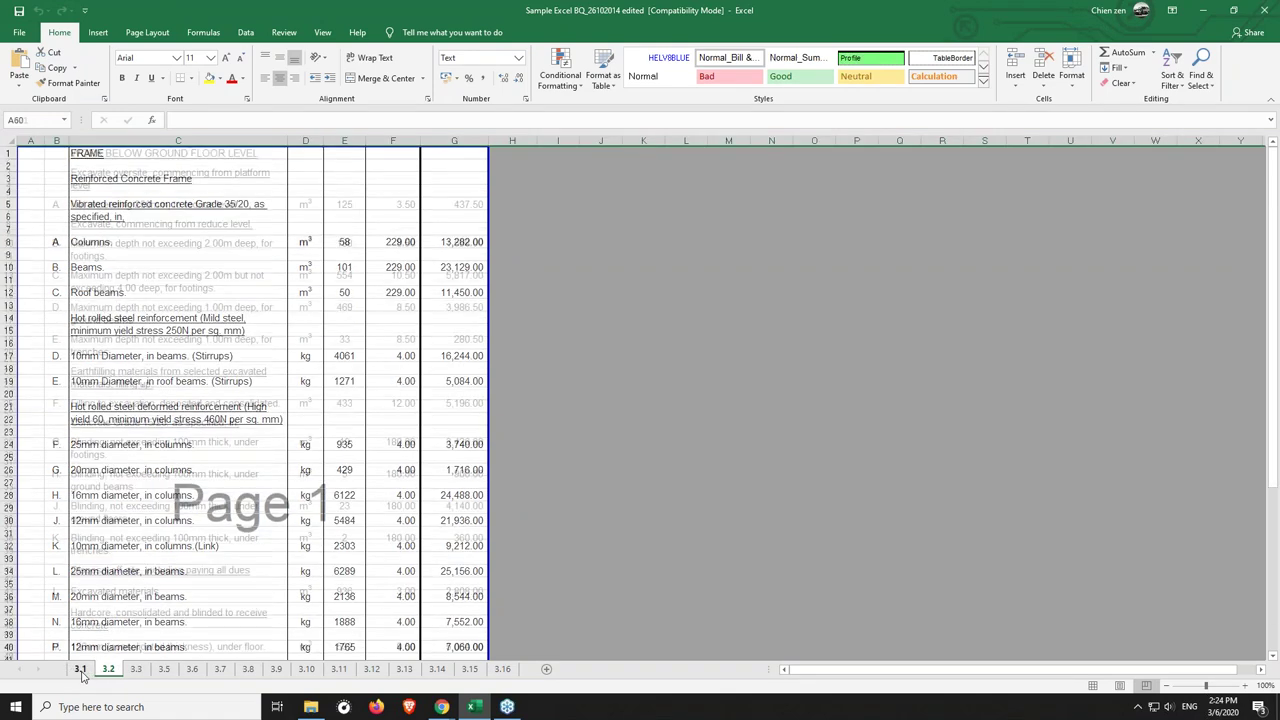
left_click(82, 670)
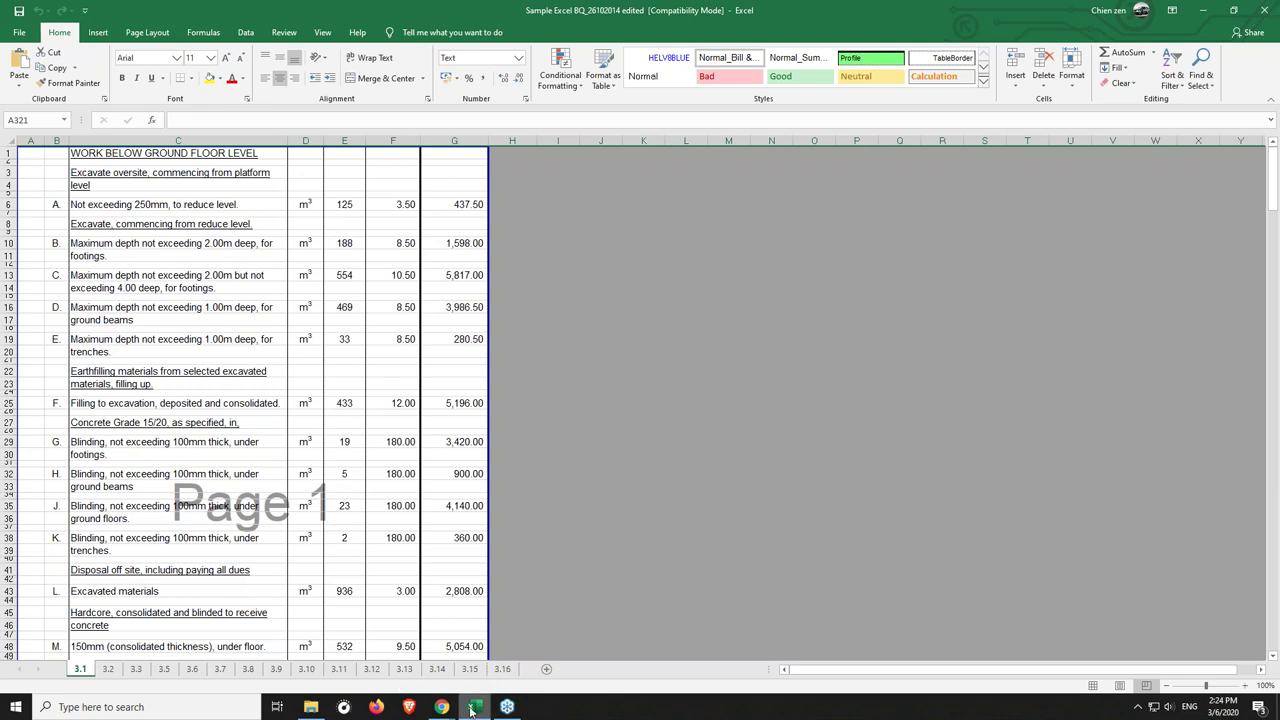
mouse_move(474, 710)
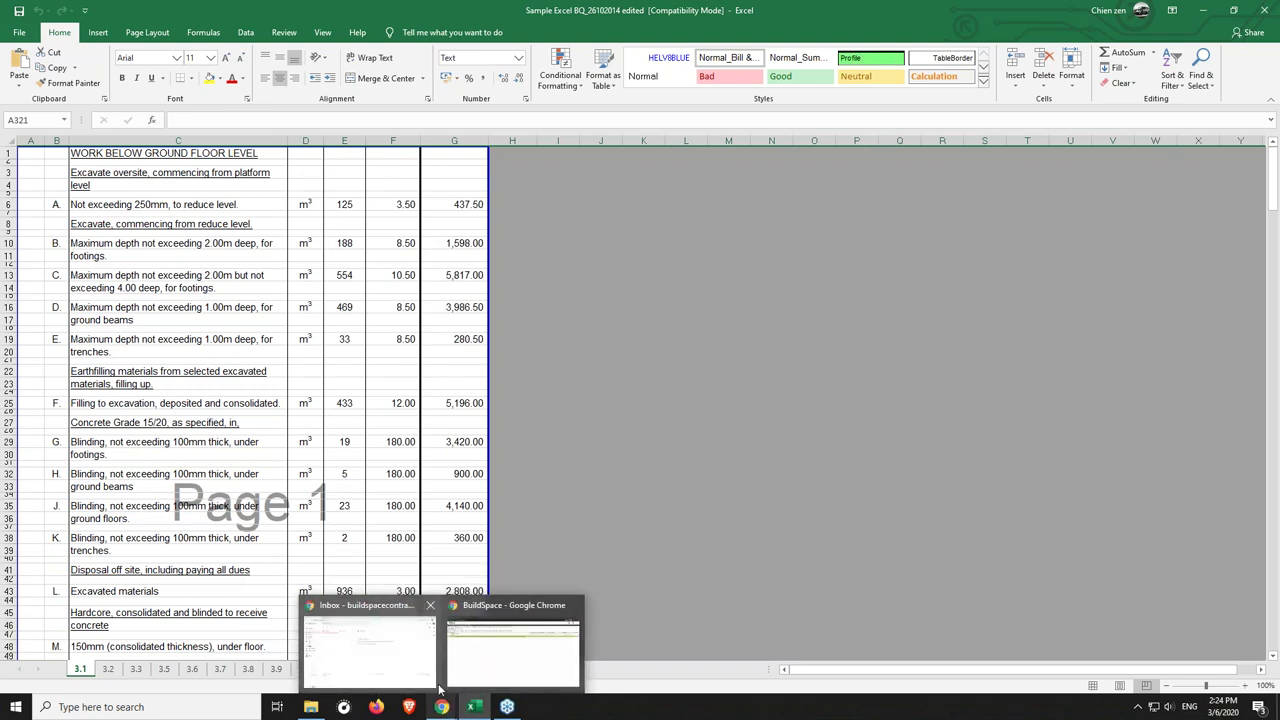
left_click(474, 665)
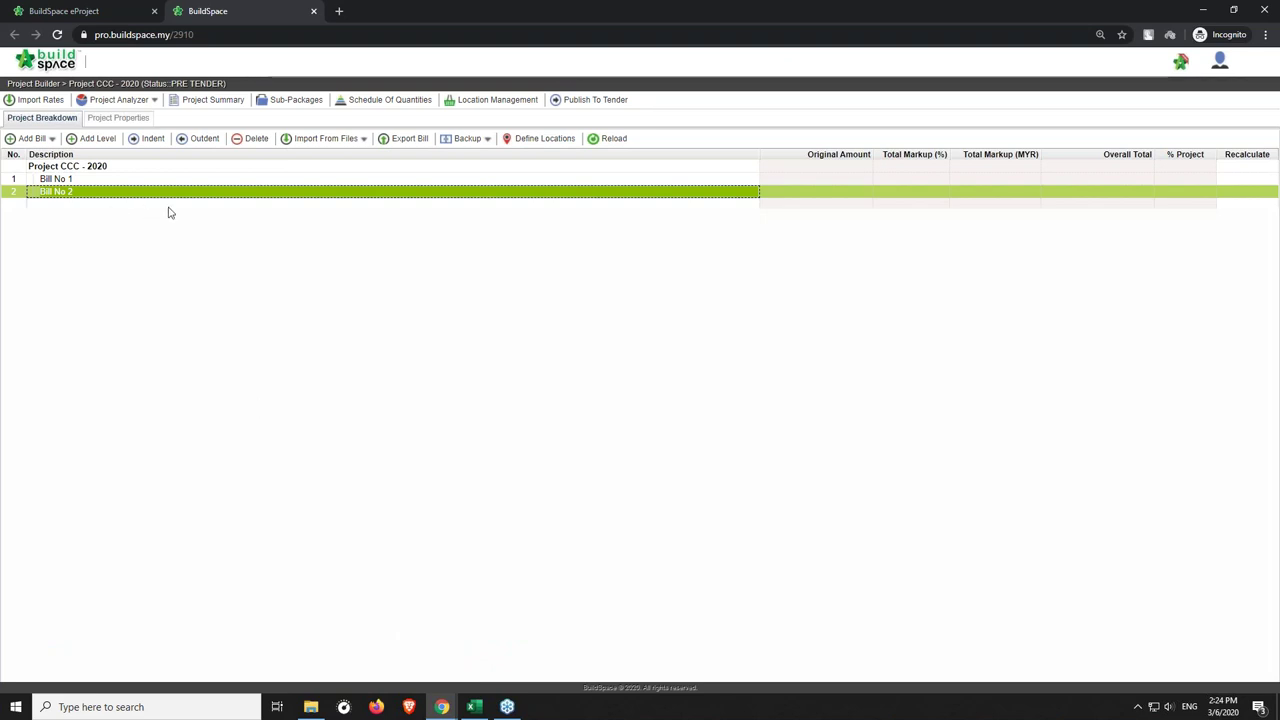
Start an Excel import into Bill No 2 and load the sample workbook from Sample Bills, Sample BQ Excel.
left_click(358, 140)
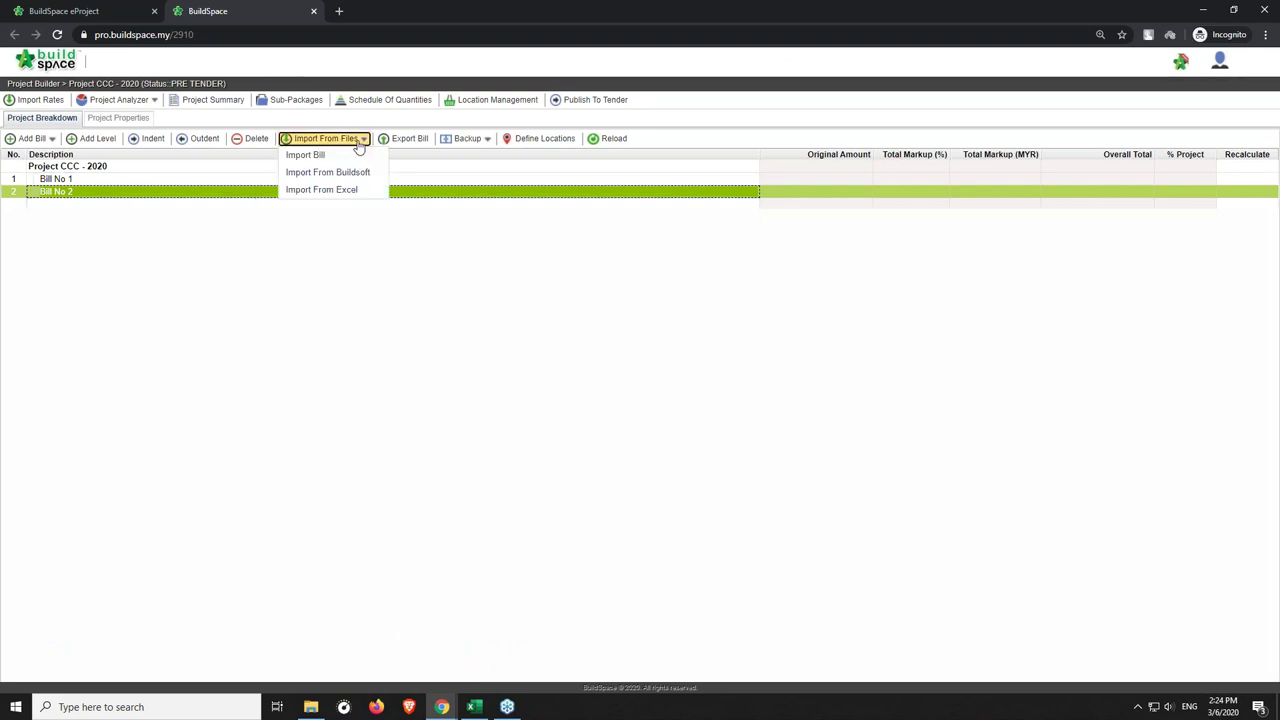
left_click(349, 189)
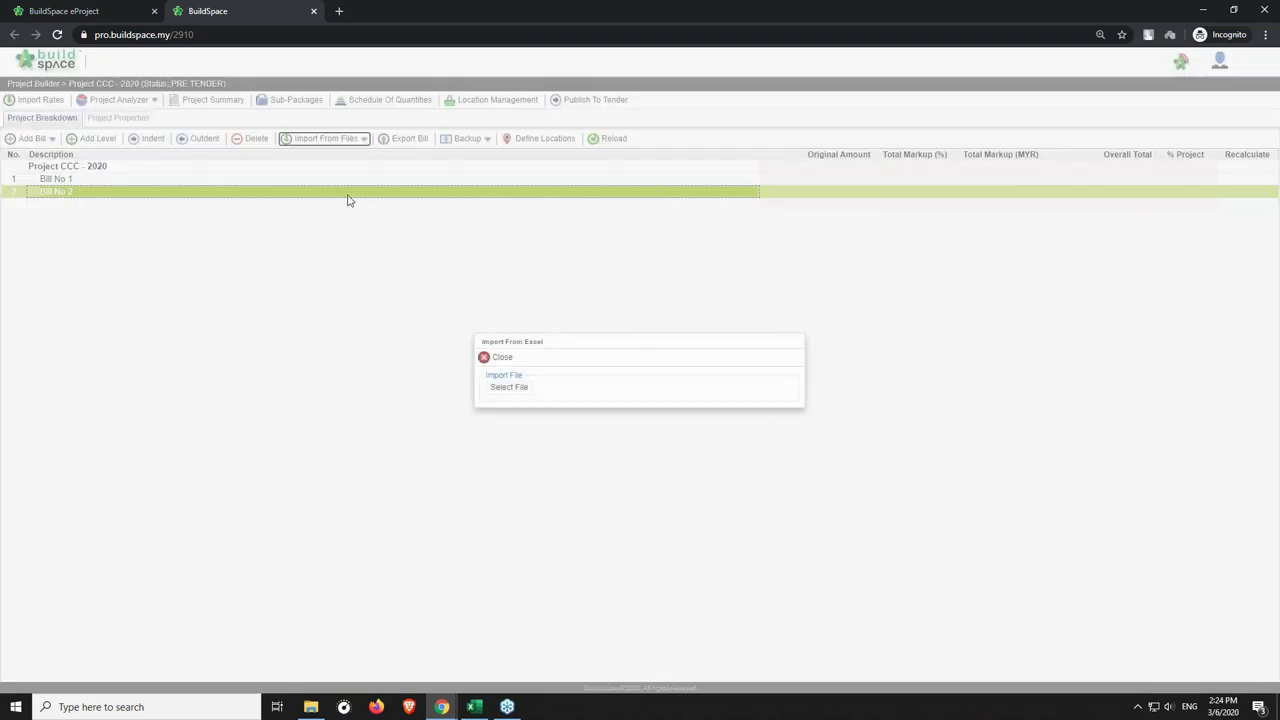
left_click(490, 388)
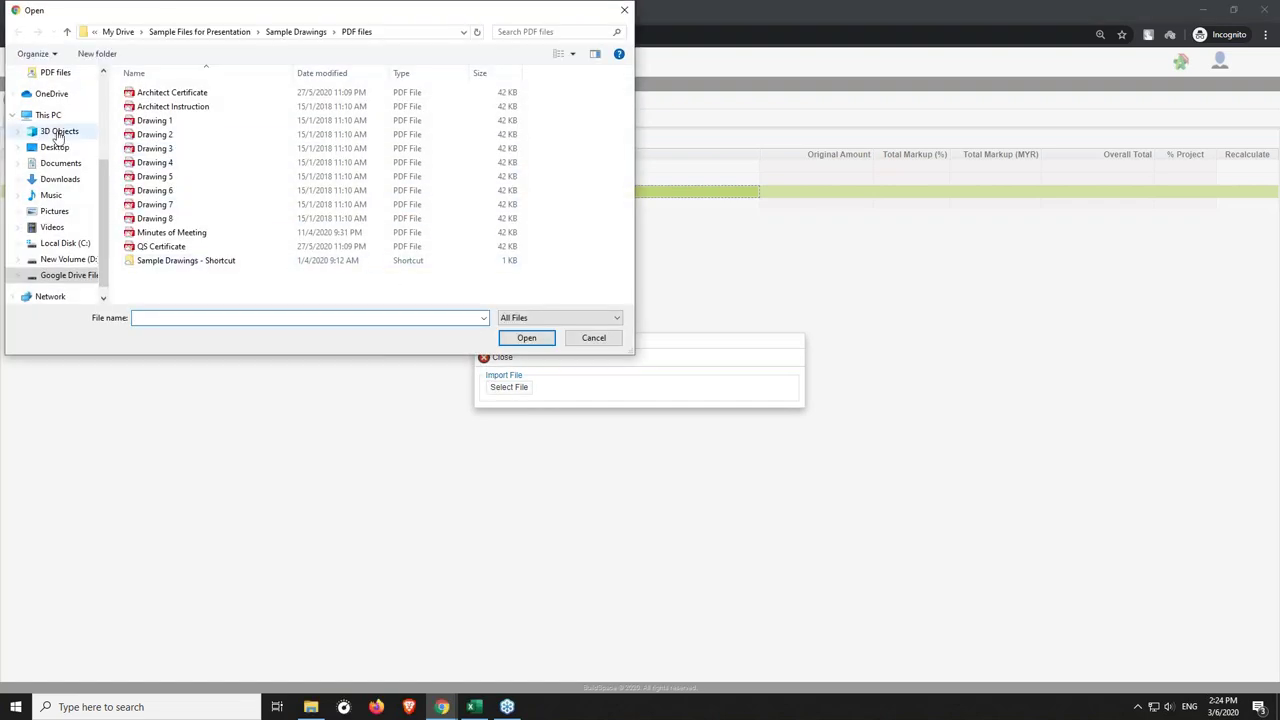
left_click(200, 31)
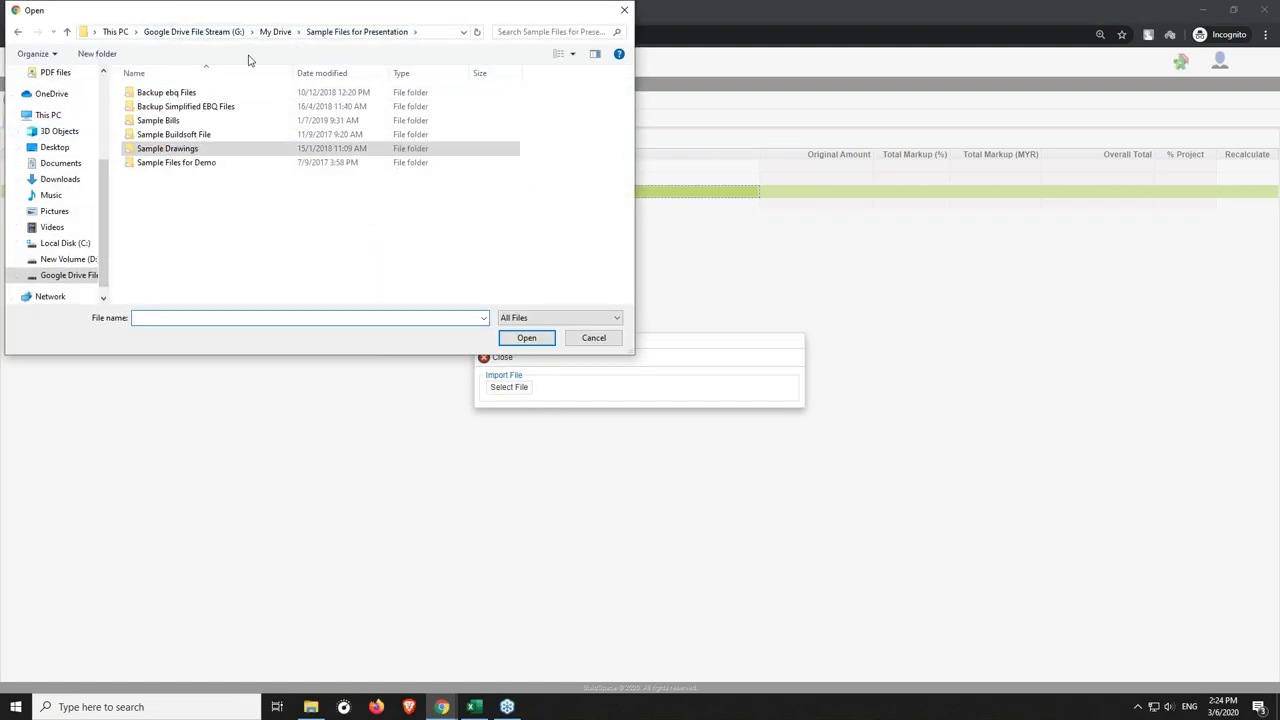
double_click(158, 120)
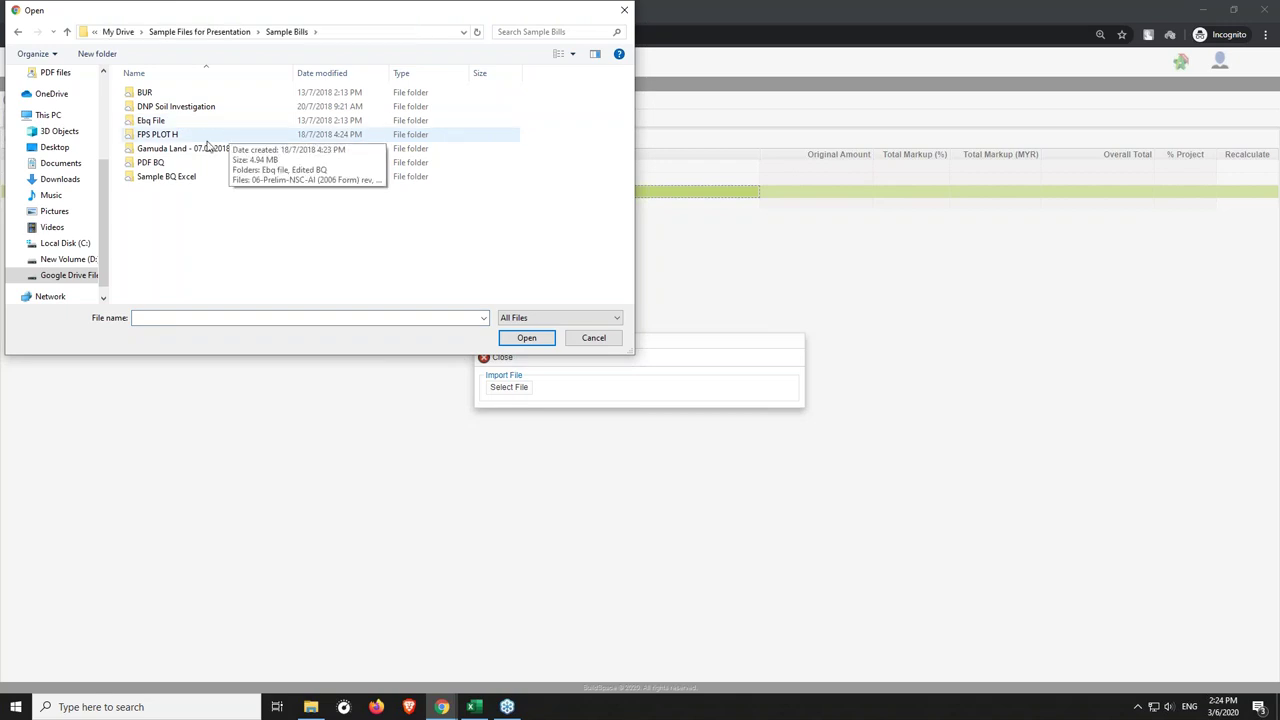
double_click(170, 177)
double_click(246, 132)
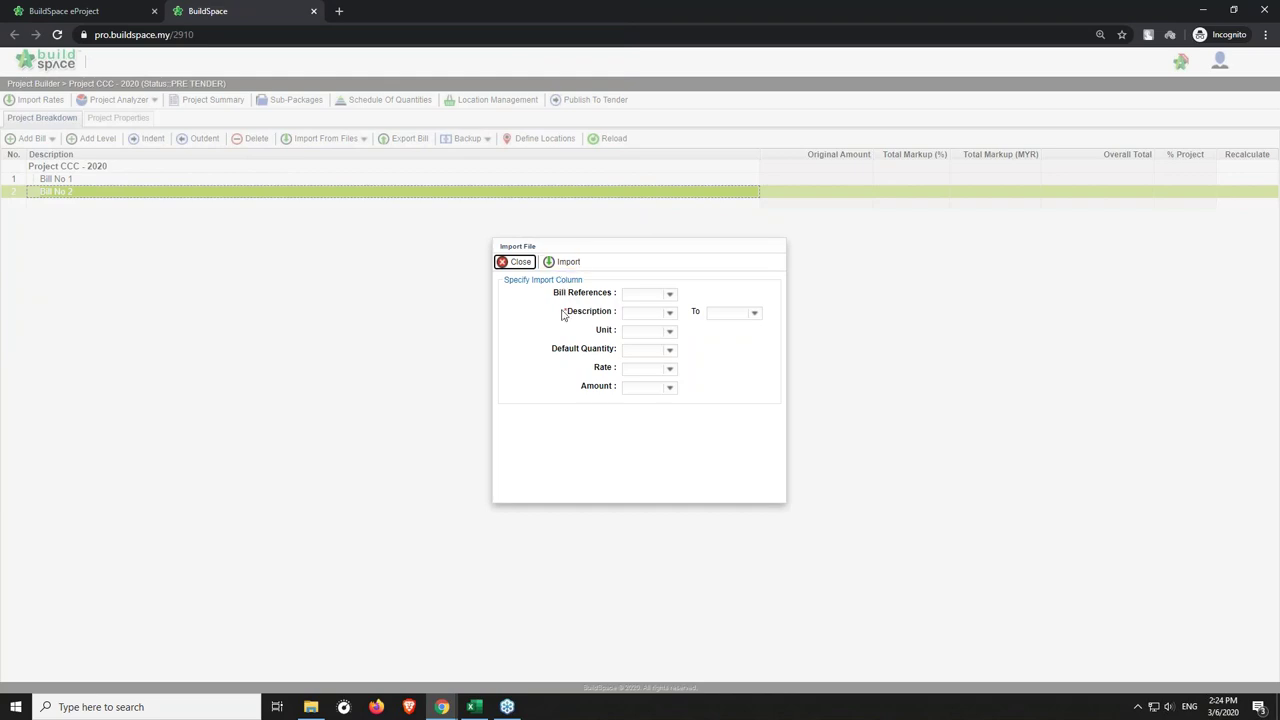
Check in the Excel workbook which columns hold the description, unit, quantity and rate, and return to the BuildSpace import.
left_click(474, 707)
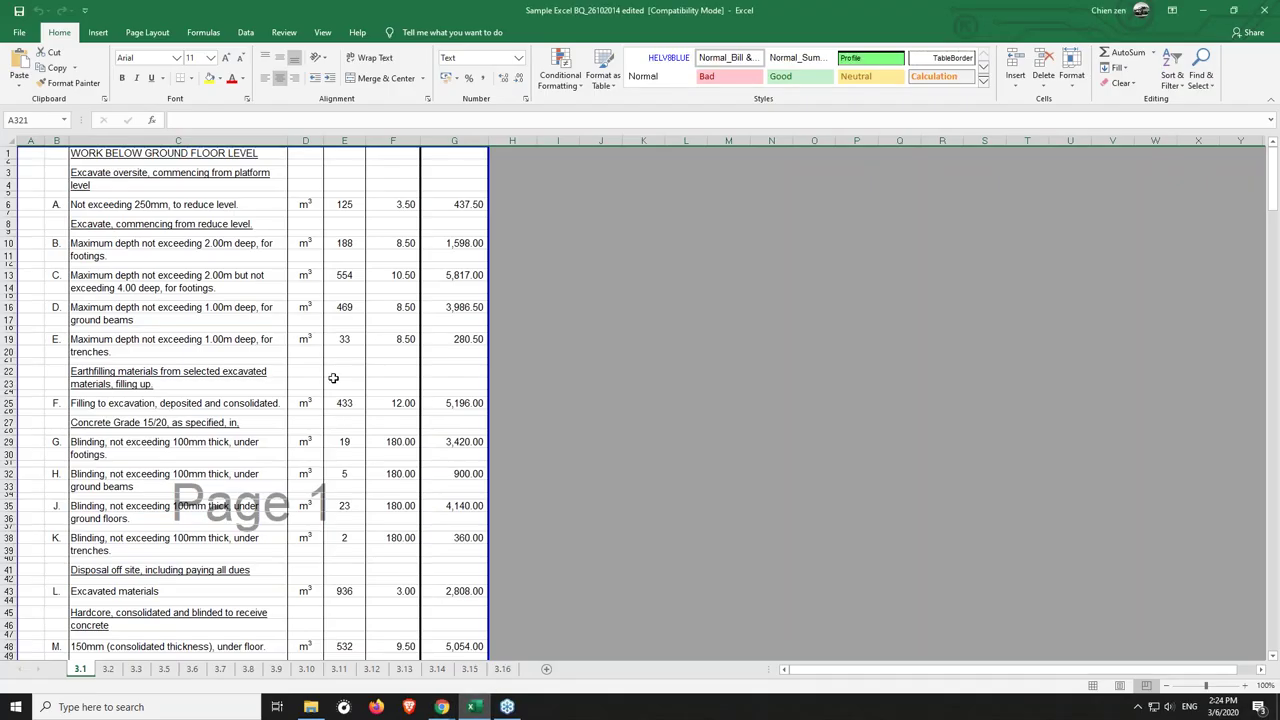
left_click(178, 140)
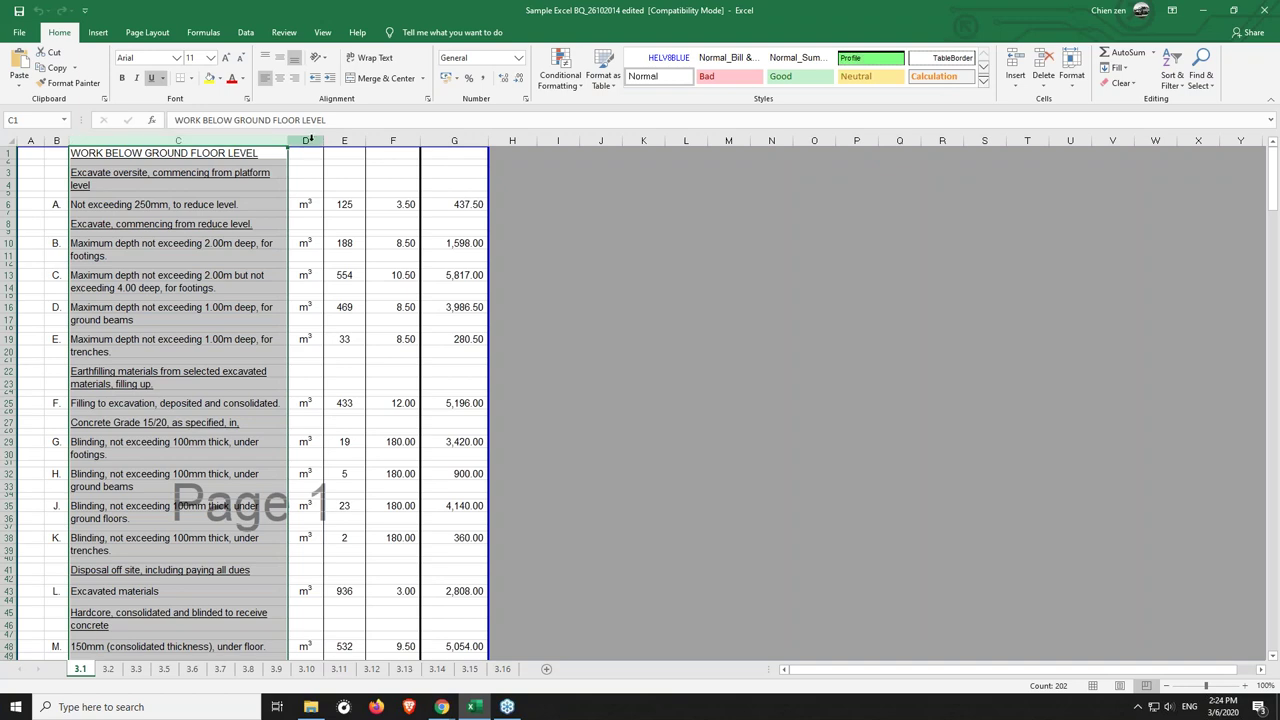
left_click(344, 140)
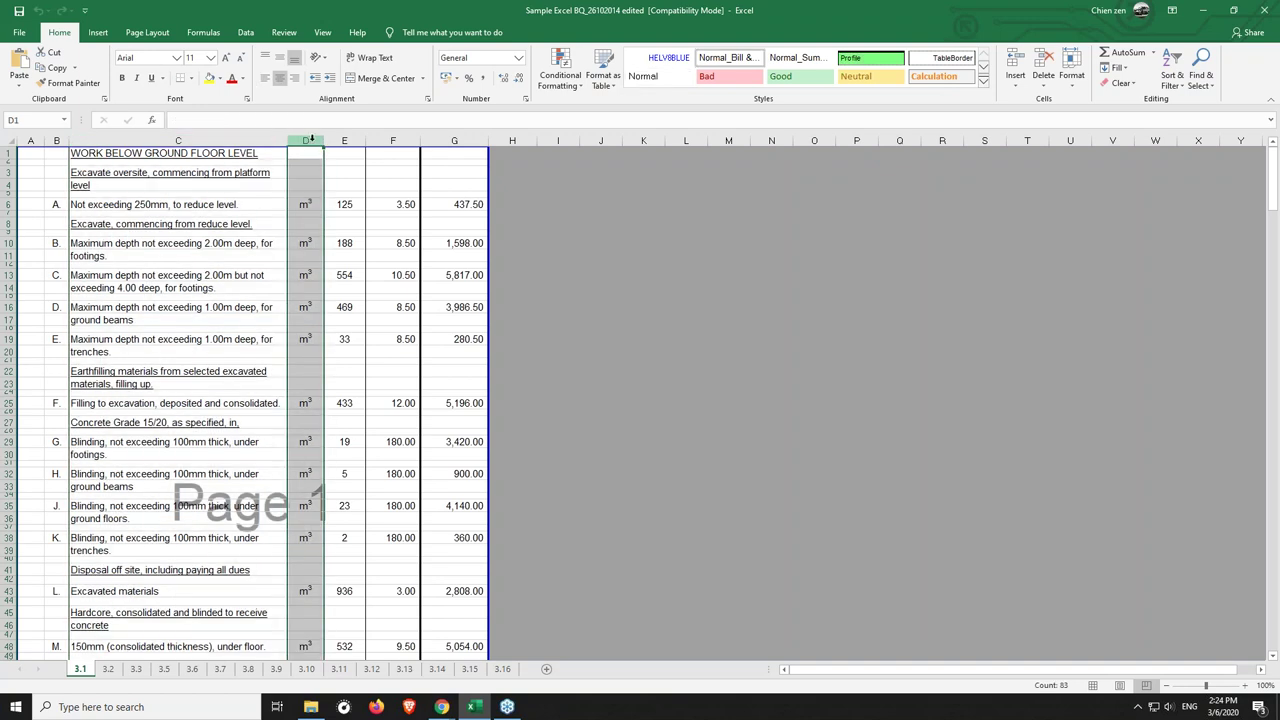
left_click(391, 141)
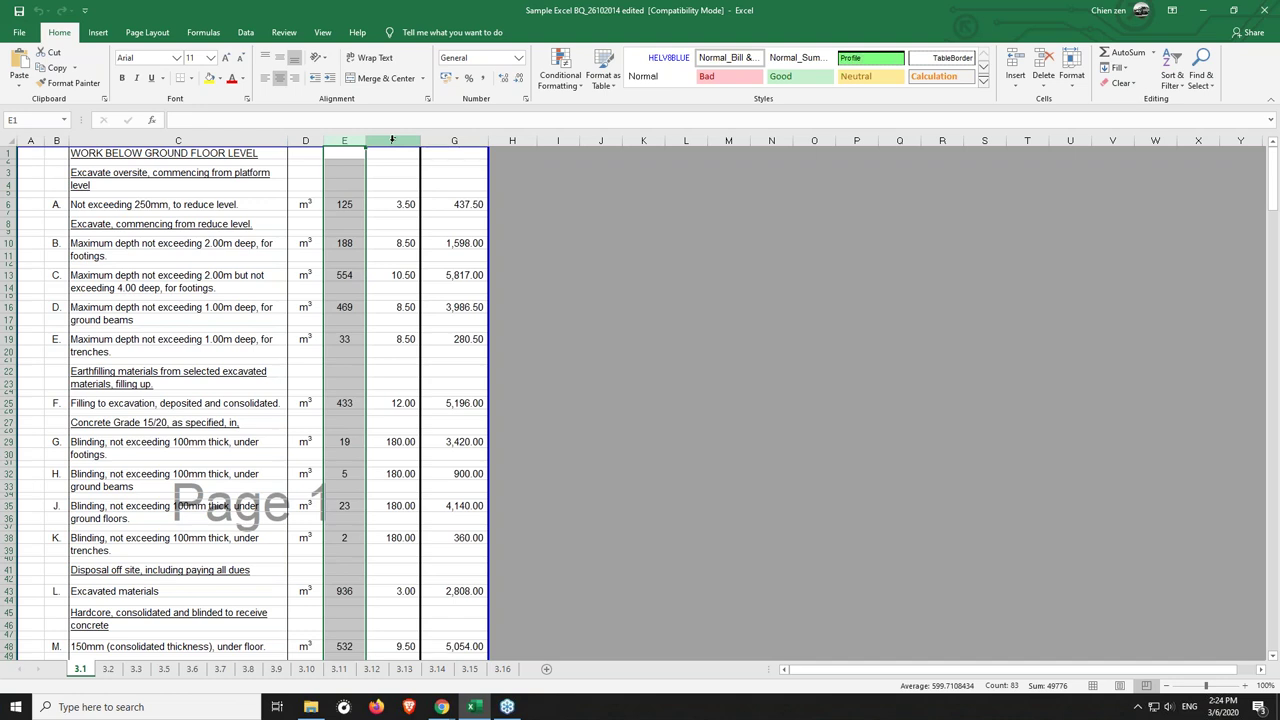
left_click(391, 141)
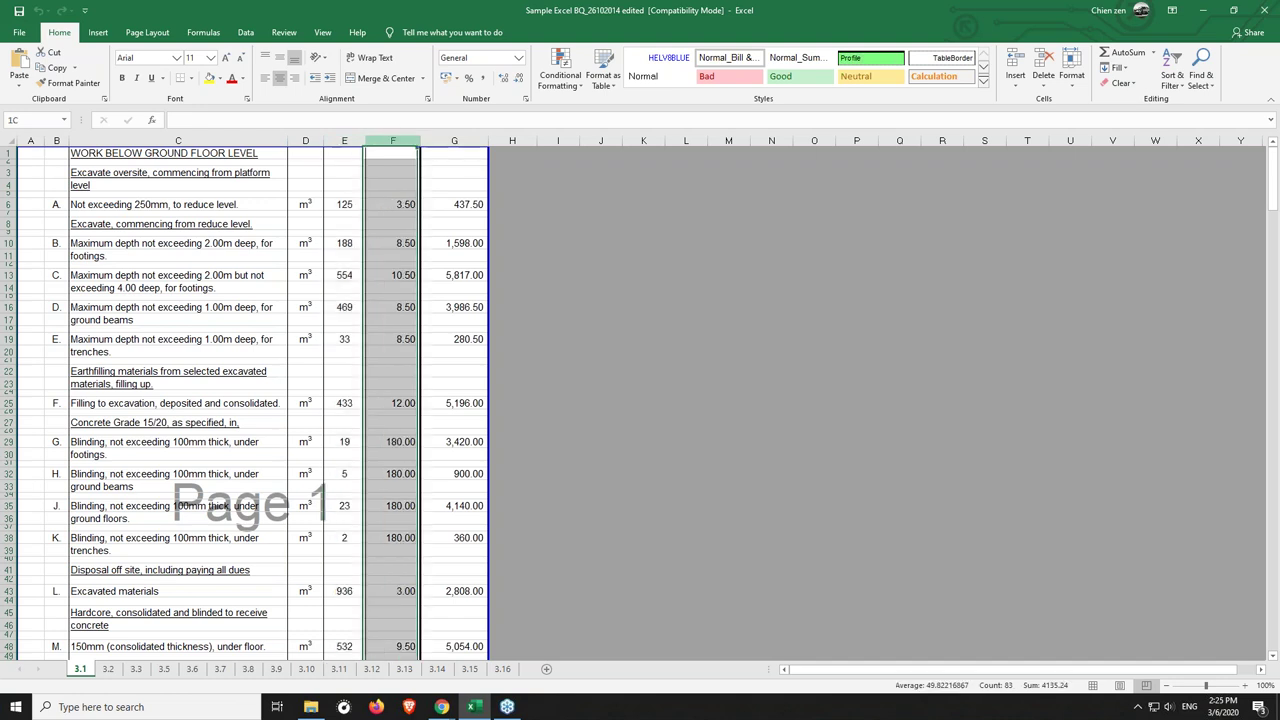
mouse_move(441, 706)
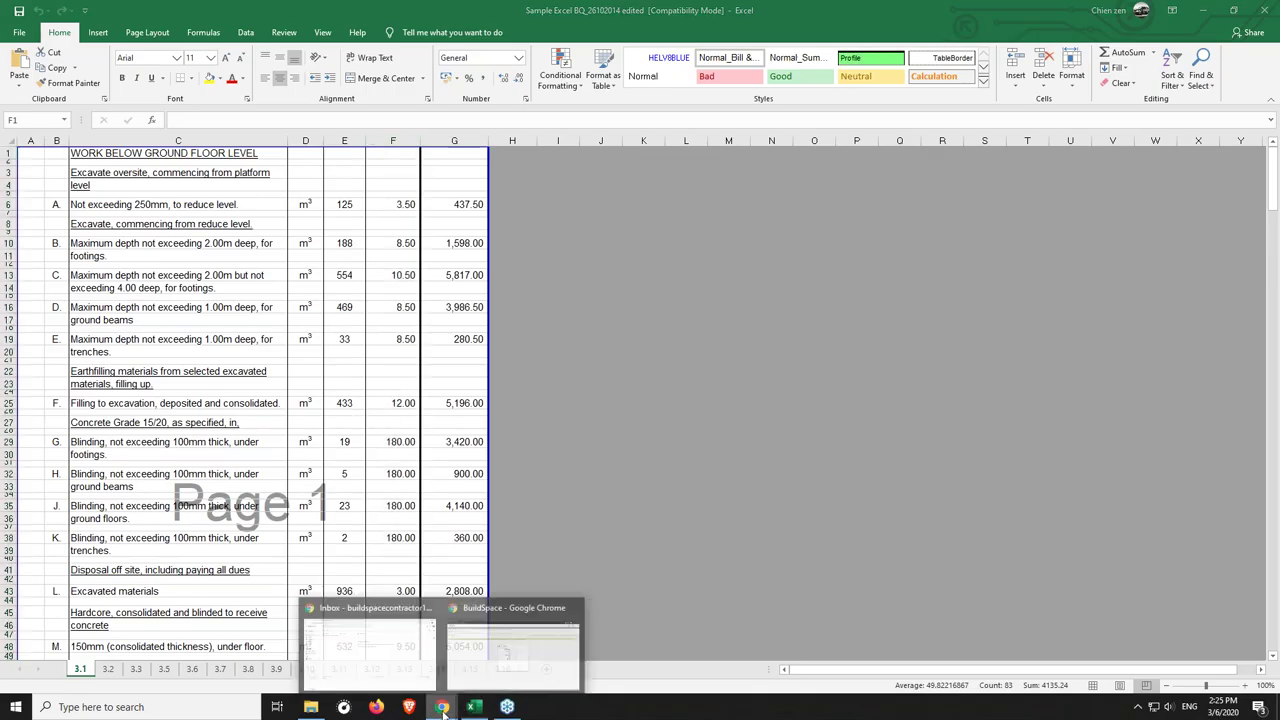
left_click(472, 658)
Map the import columns as description C to C, unit D, default quantity E and rate F, and load the element list.
left_click(669, 313)
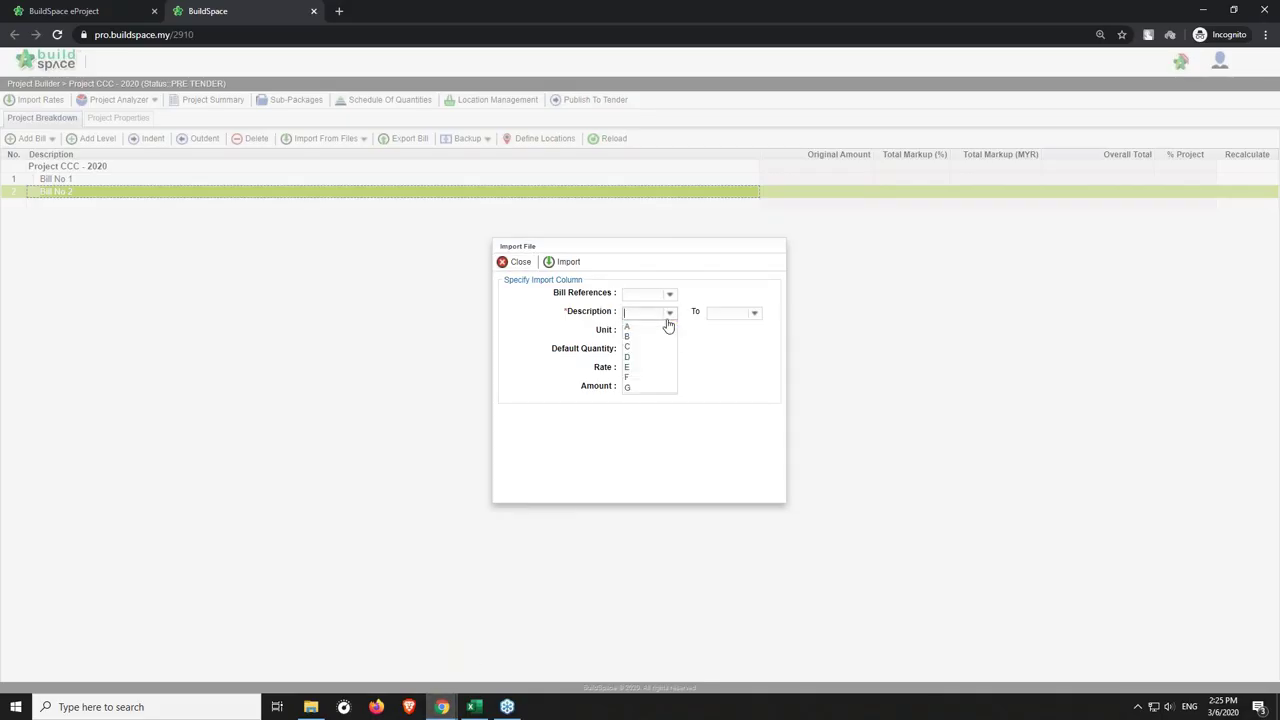
left_click(652, 347)
left_click(754, 313)
left_click(712, 346)
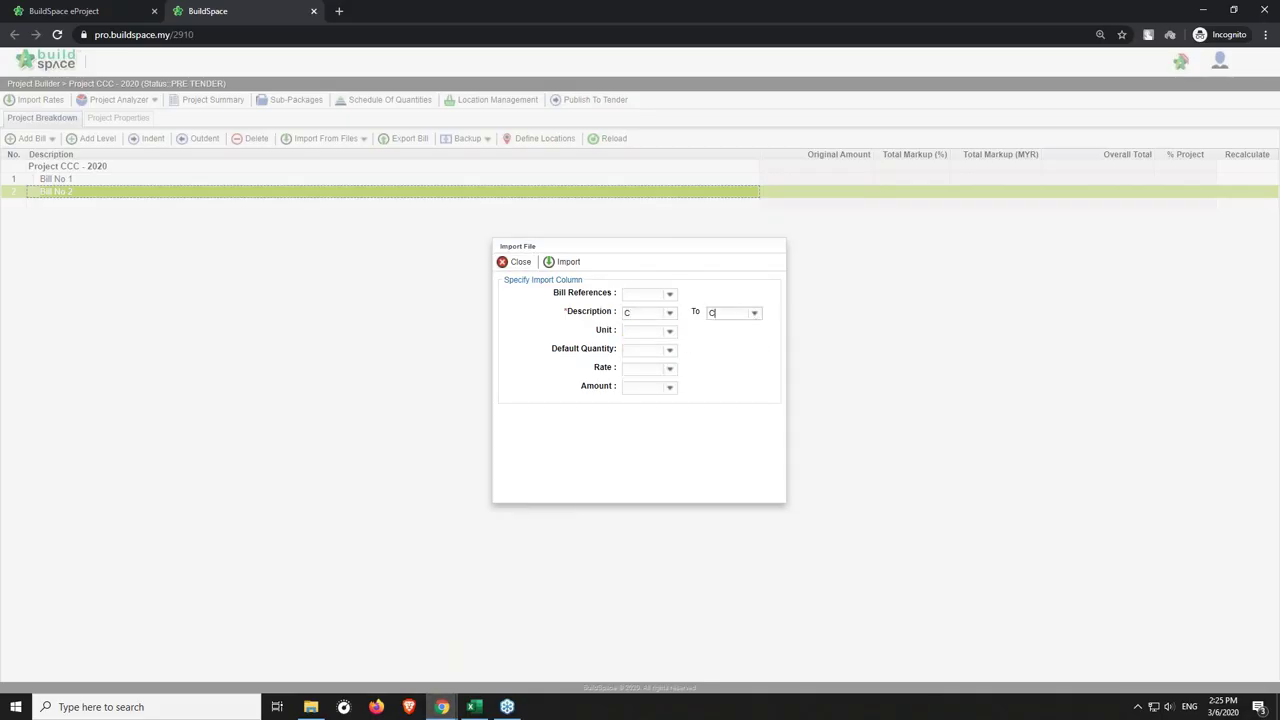
left_click(669, 331)
left_click(658, 376)
left_click(669, 349)
left_click(643, 408)
left_click(669, 370)
left_click(645, 436)
left_click(565, 262)
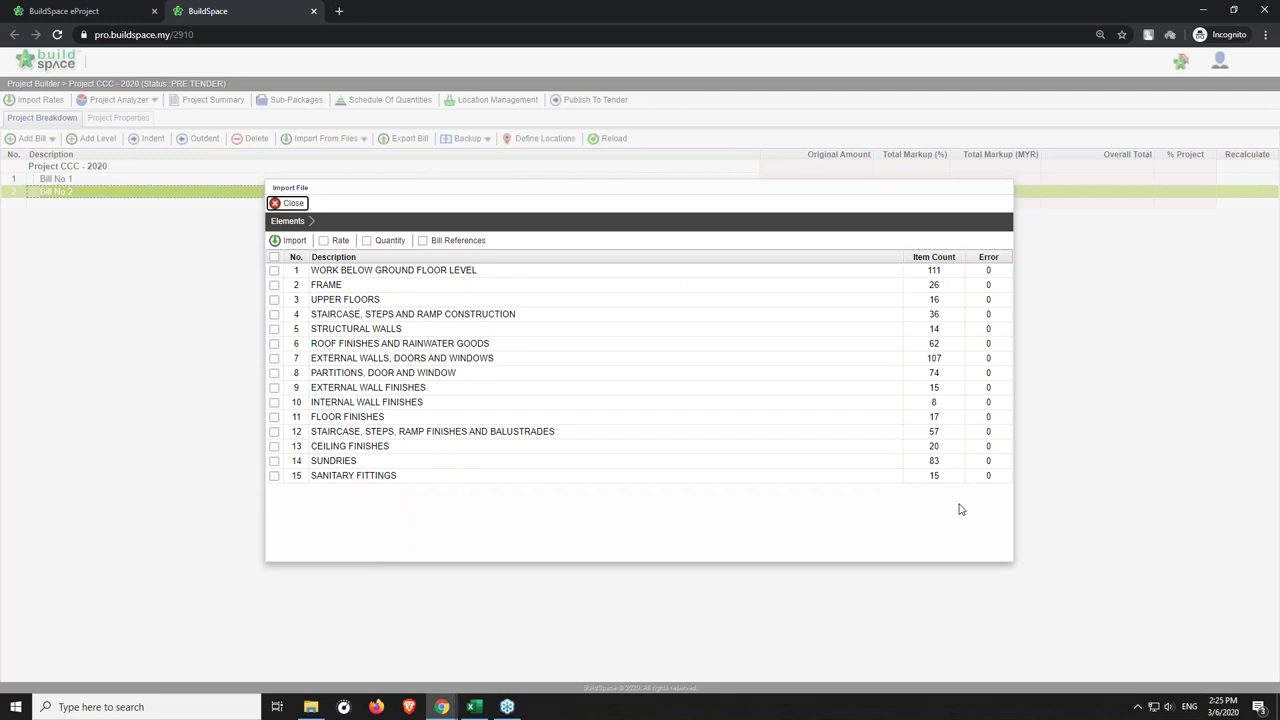
Import all listed elements into Bill No 2 together with their quantities and rates.
left_click(275, 258)
left_click(367, 240)
left_click(324, 240)
left_click(284, 243)
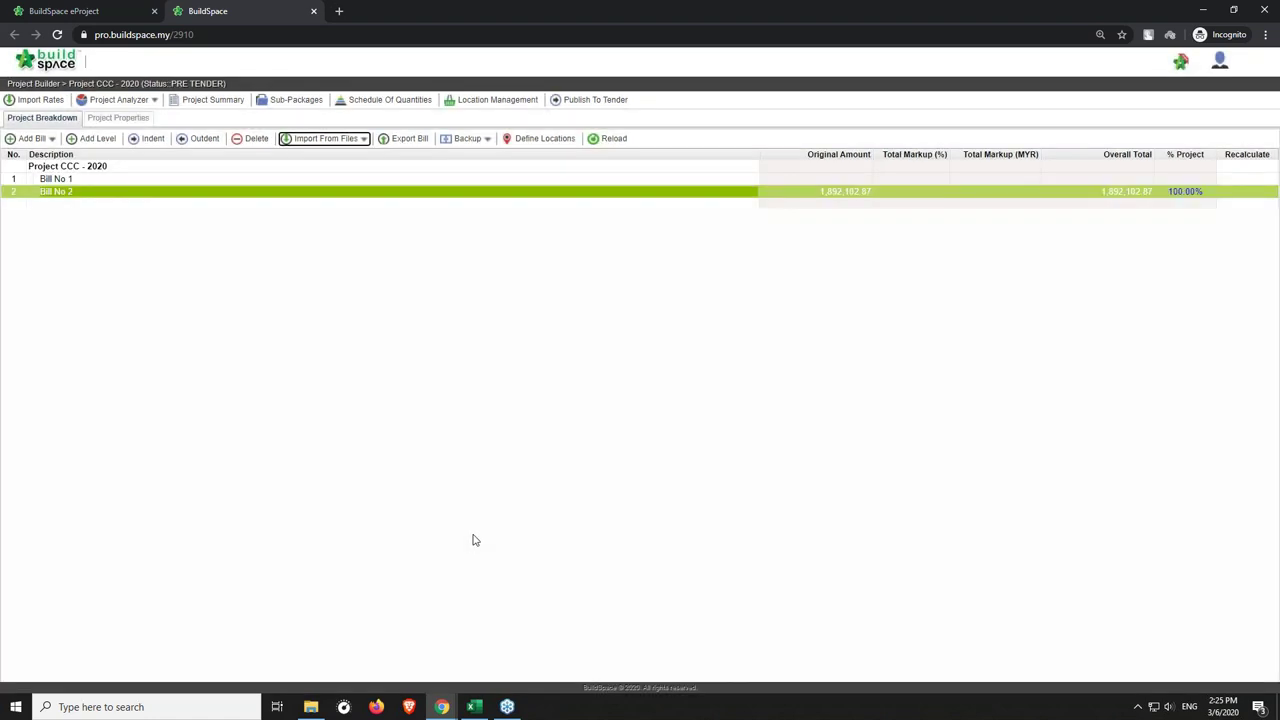
Open Bill No 2 and review the imported items of FRAME and WORK BELOW GROUND FLOOR LEVEL.
left_click(192, 205)
double_click(120, 195)
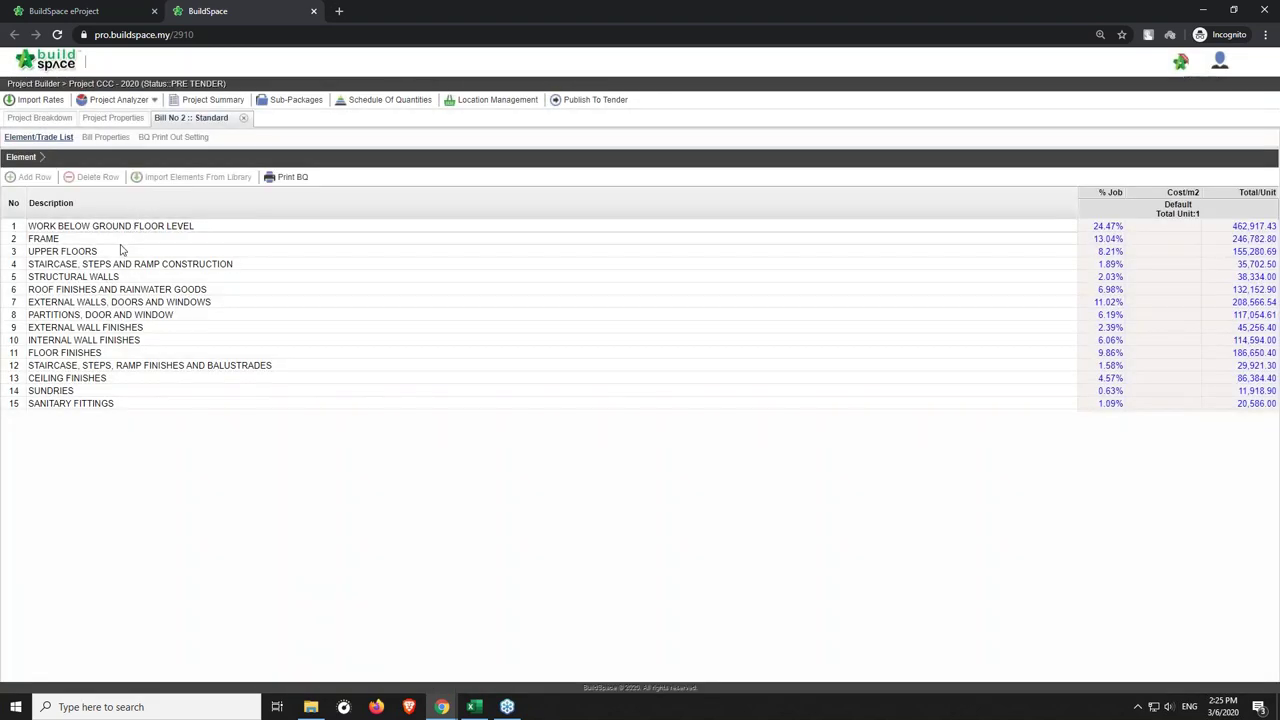
double_click(118, 240)
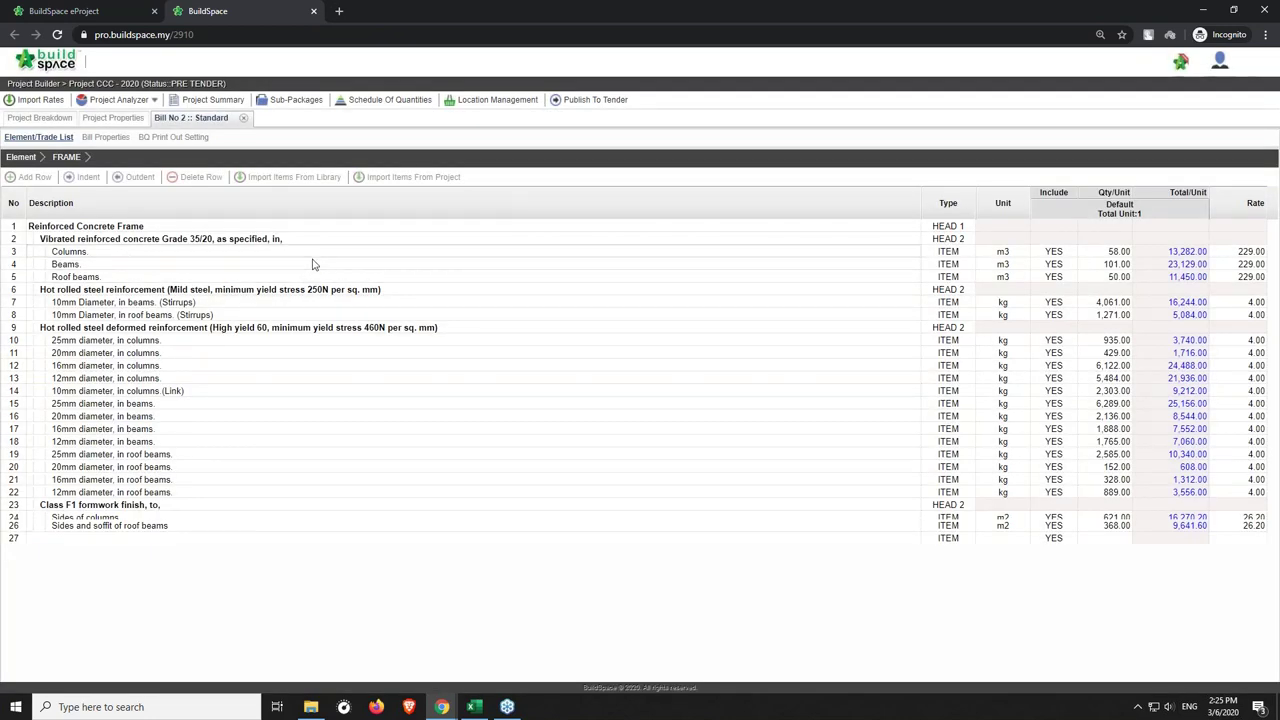
left_click(20, 157)
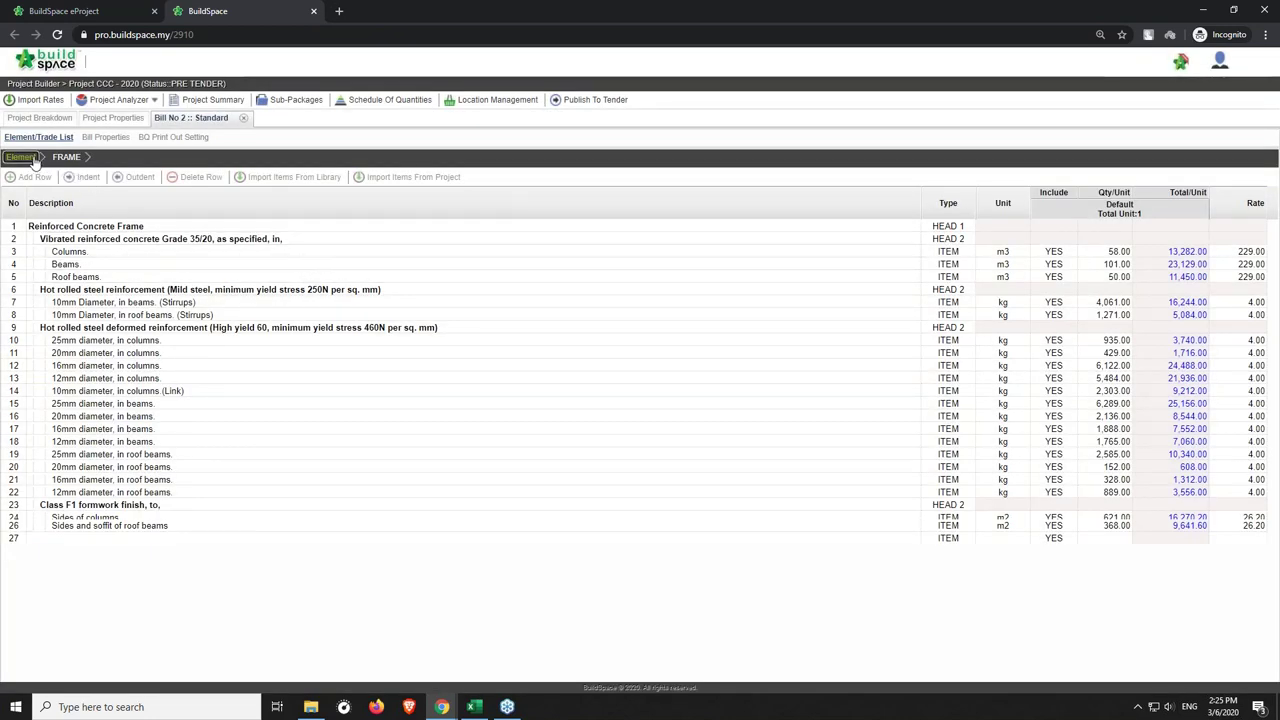
double_click(140, 228)
scroll(530, 352, "down", 2)
scroll(538, 353, "up", 1)
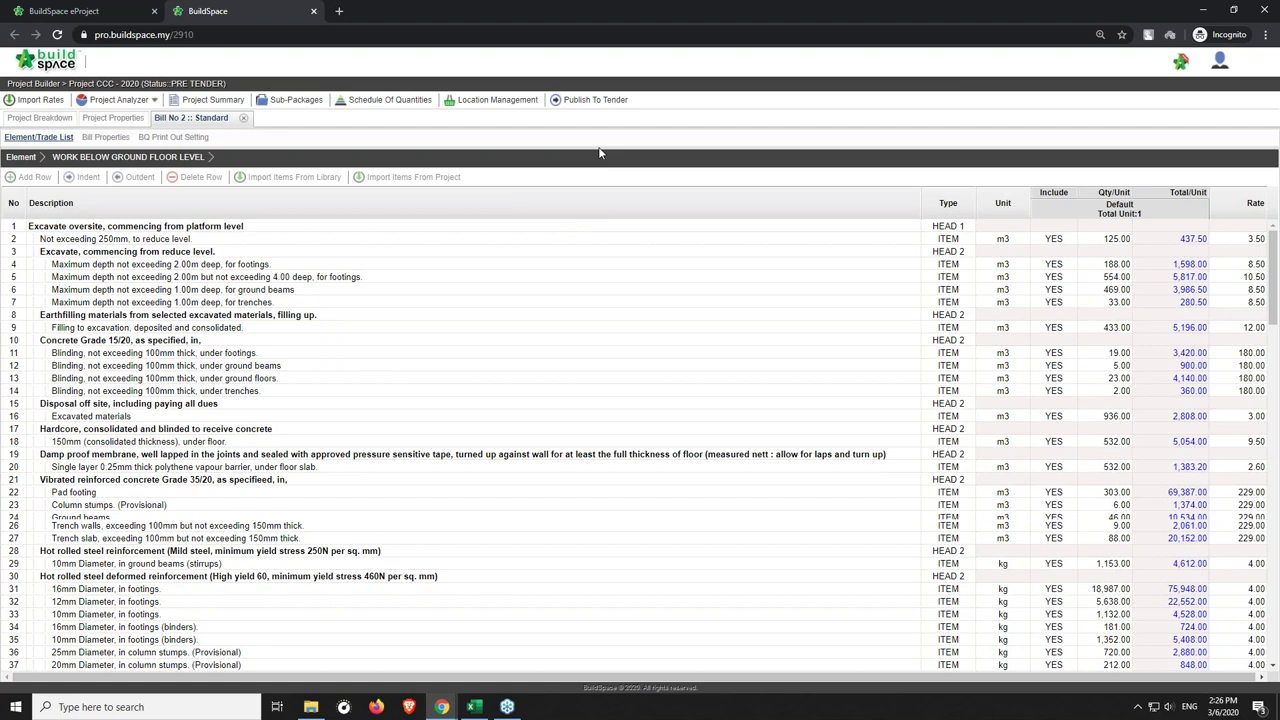
Publish Project CCC - 2020 to tender and confirm the irreversible action.
left_click(568, 108)
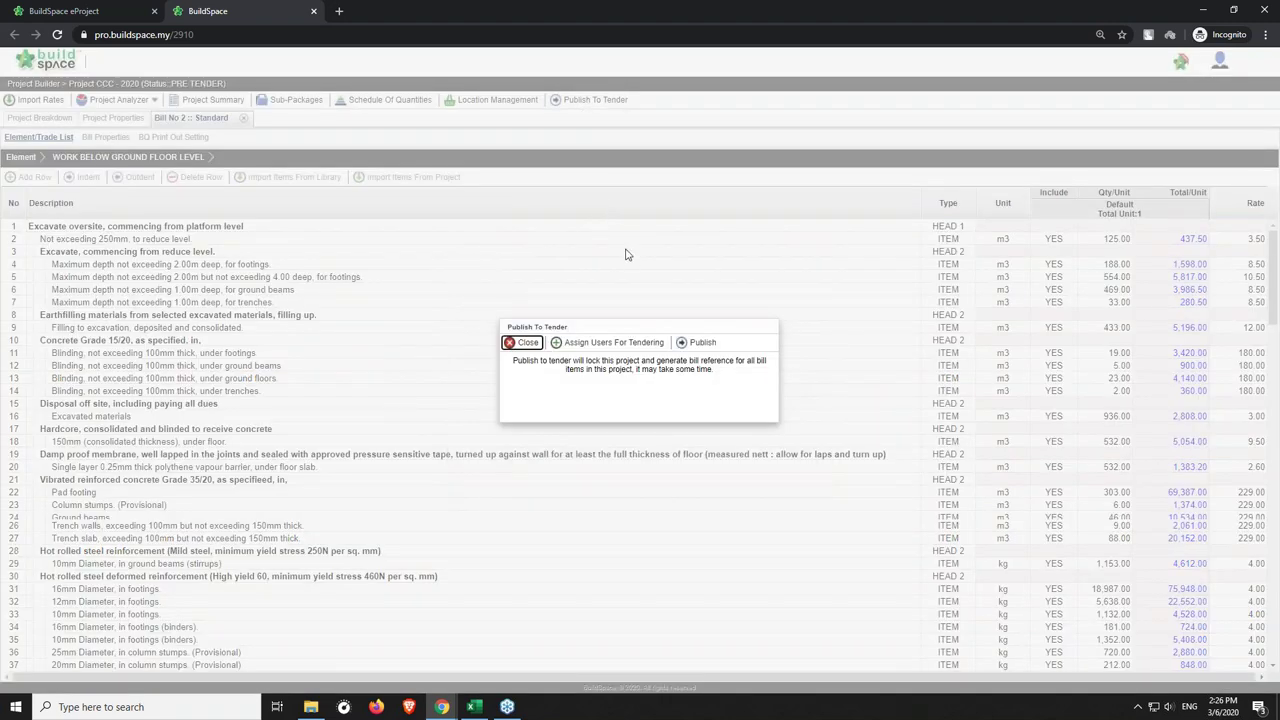
left_click(695, 343)
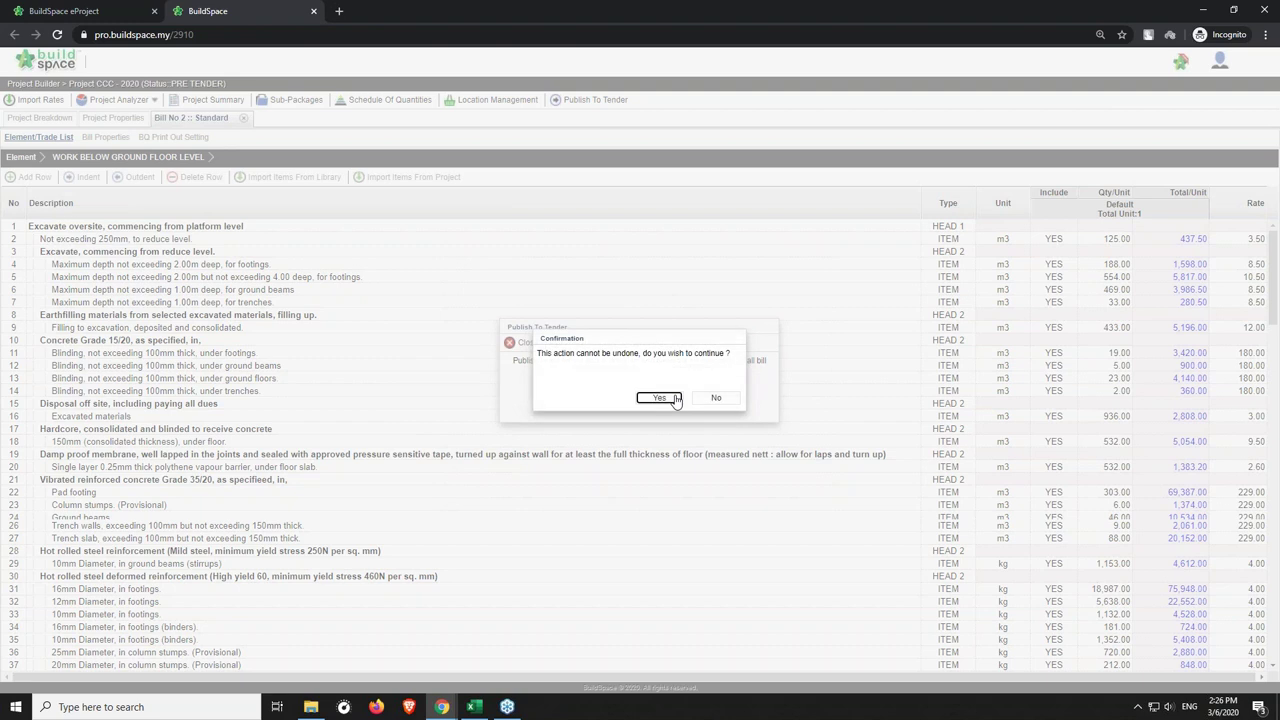
left_click(659, 398)
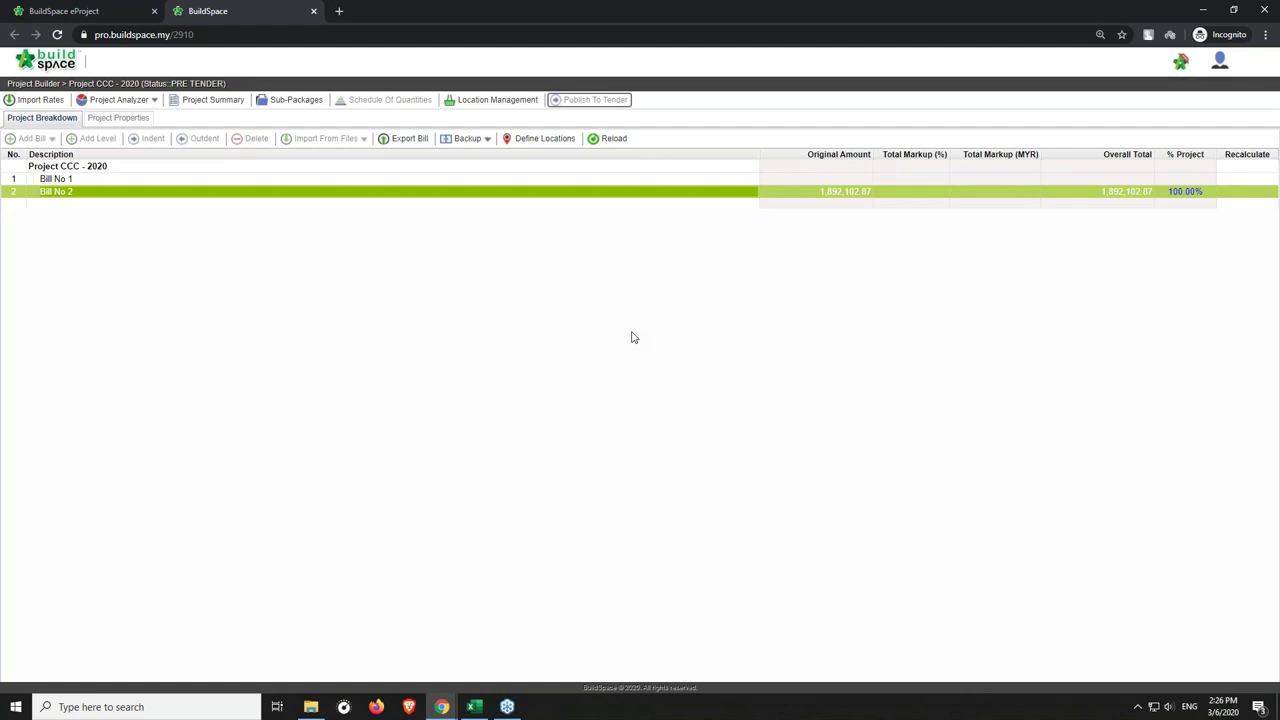
Switch to BuildSpace eProject and refresh the project dashboard to check the progress checklist.
left_click(103, 15)
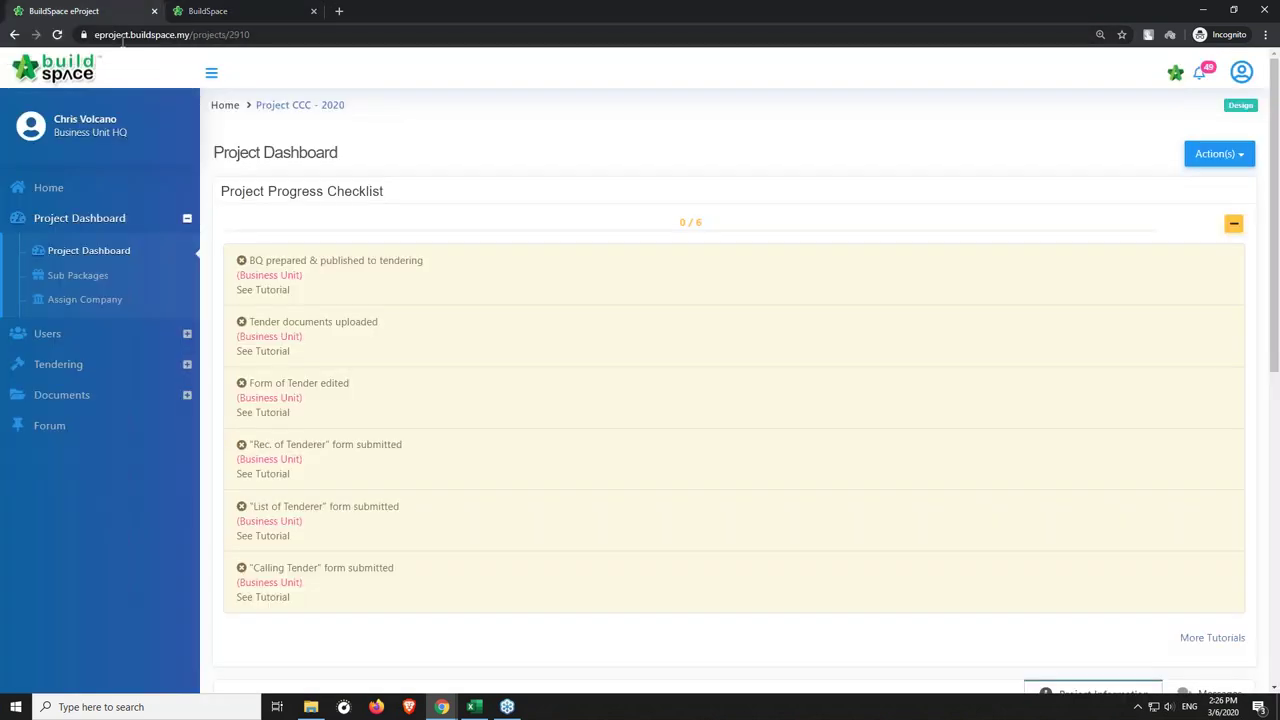
left_click(60, 34)
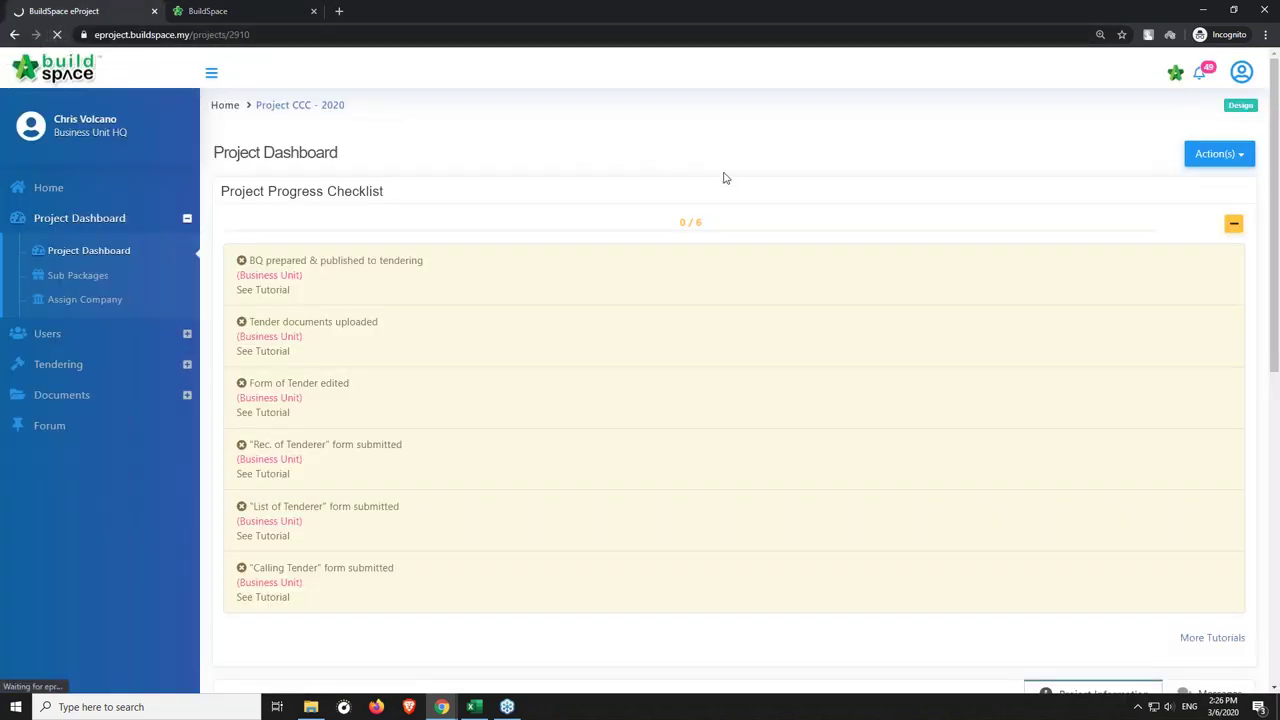
left_click(1233, 223)
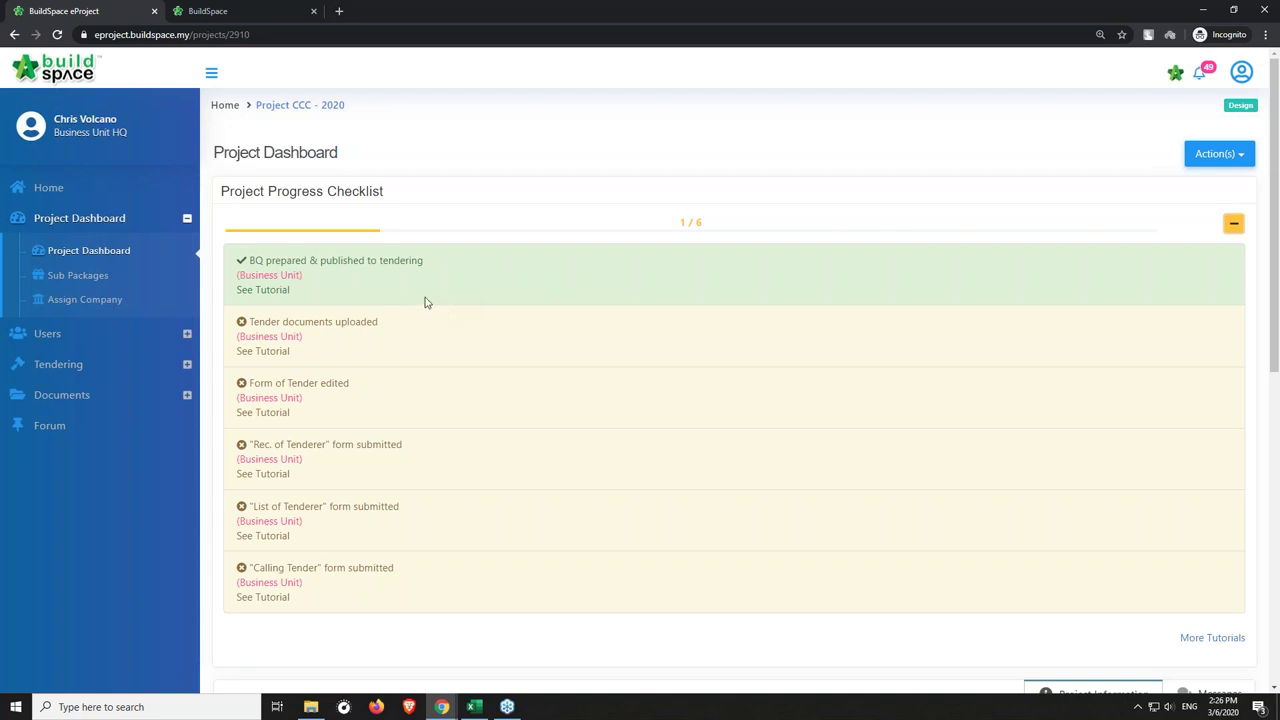
Open the DRAWINGS folder in the tender documents of Project CCC - 2020.
left_click(137, 394)
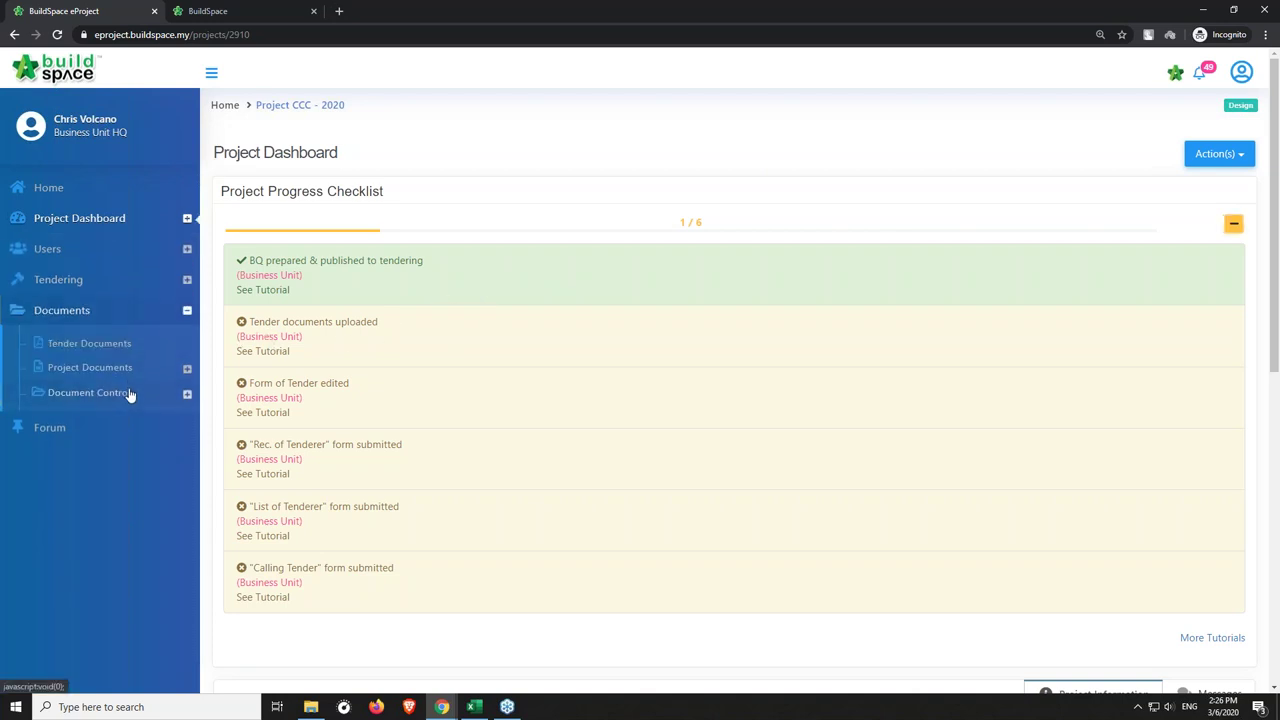
left_click(117, 350)
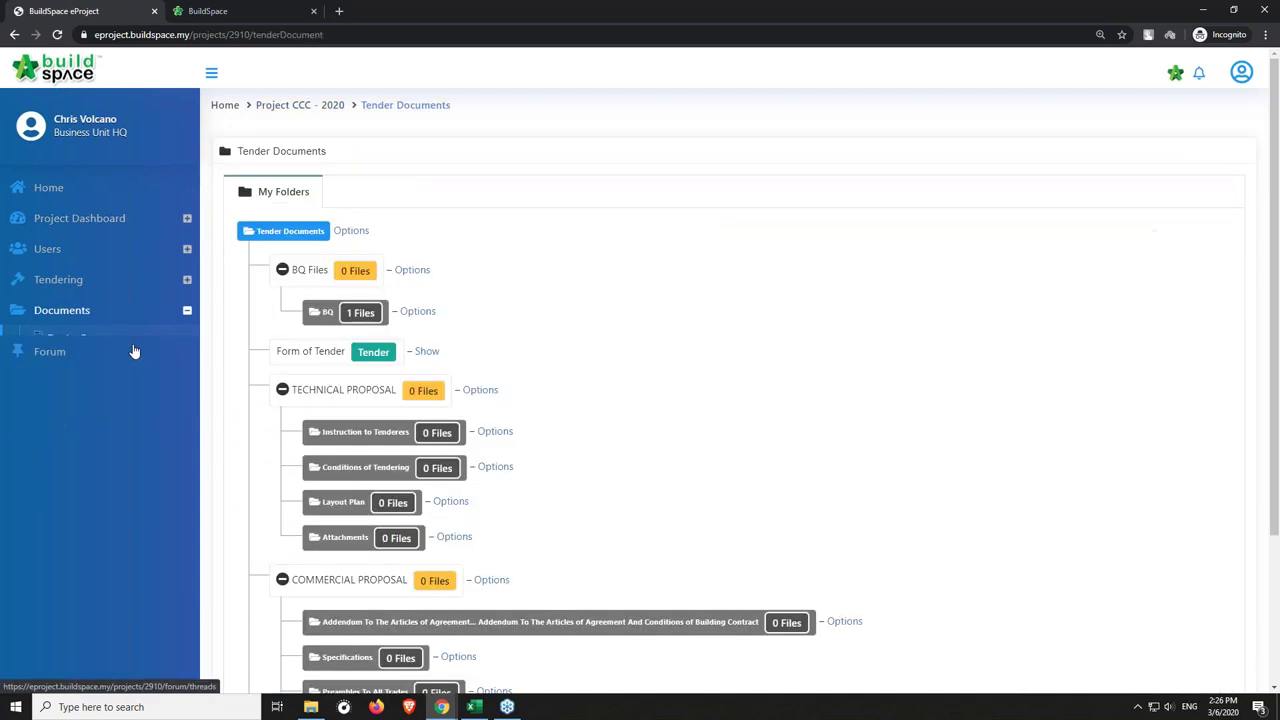
scroll(333, 193, "down", 2)
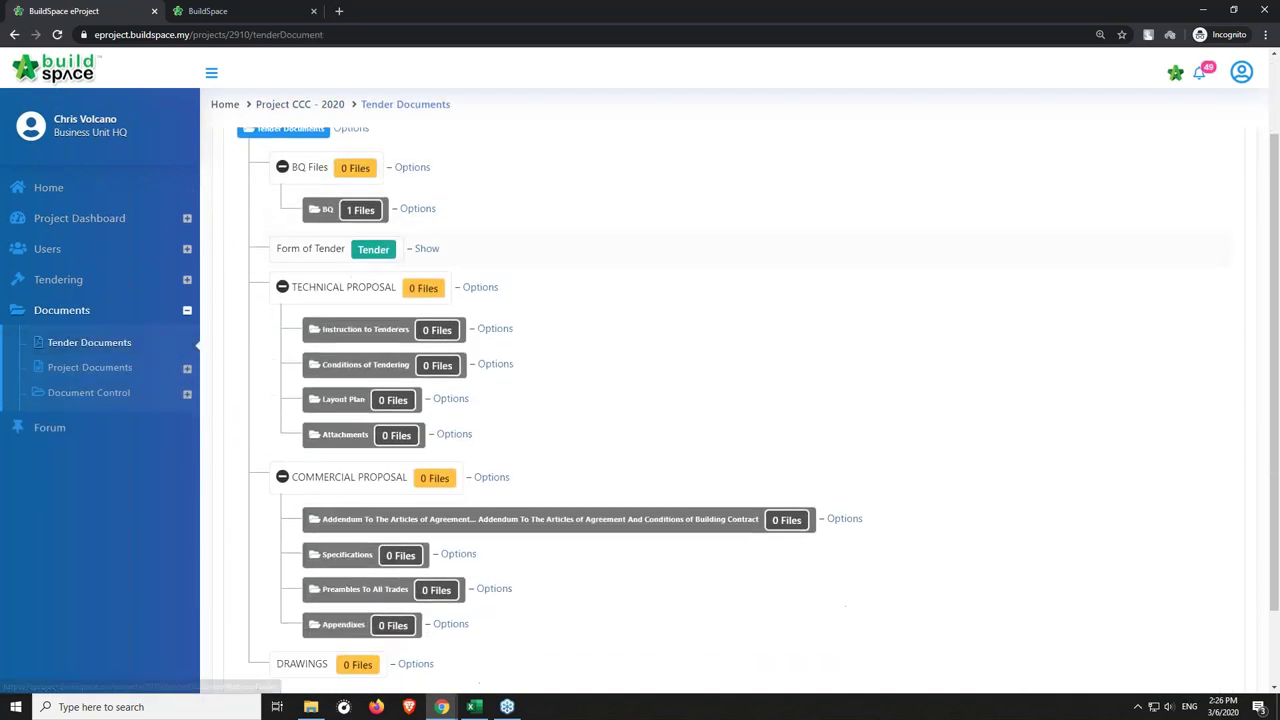
scroll(414, 462, "down", 1)
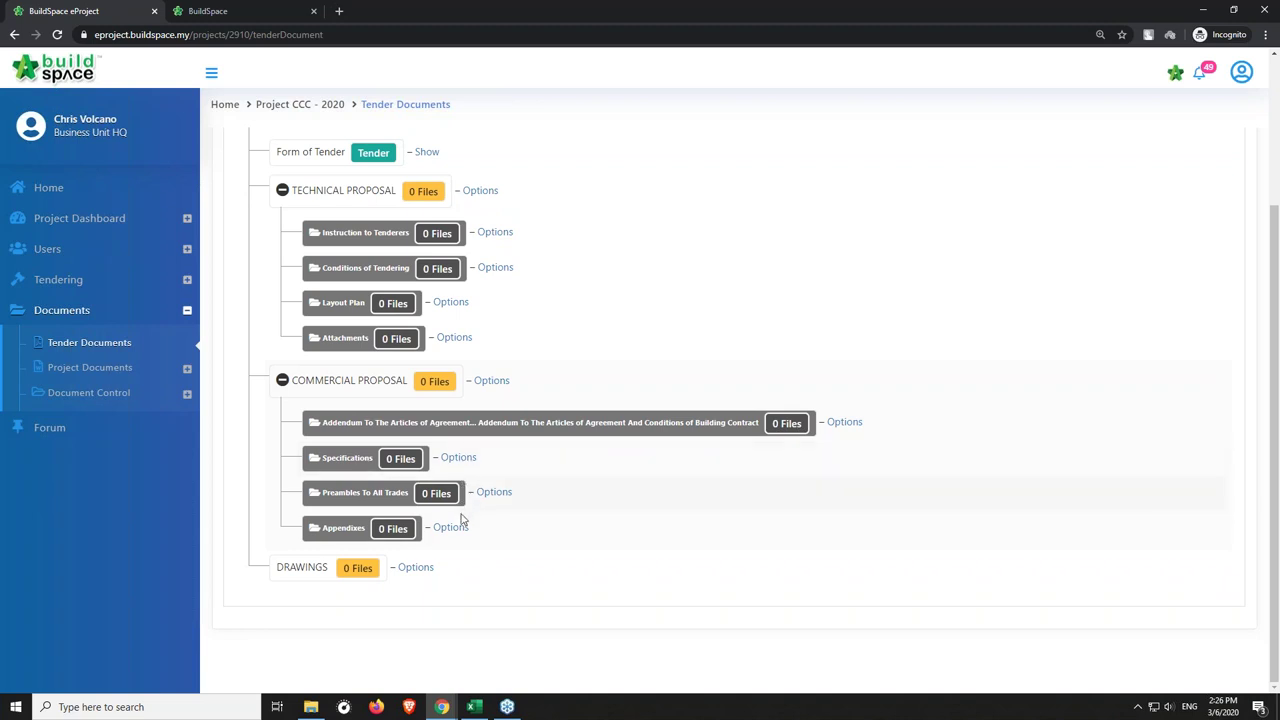
left_click(407, 574)
left_click(469, 540)
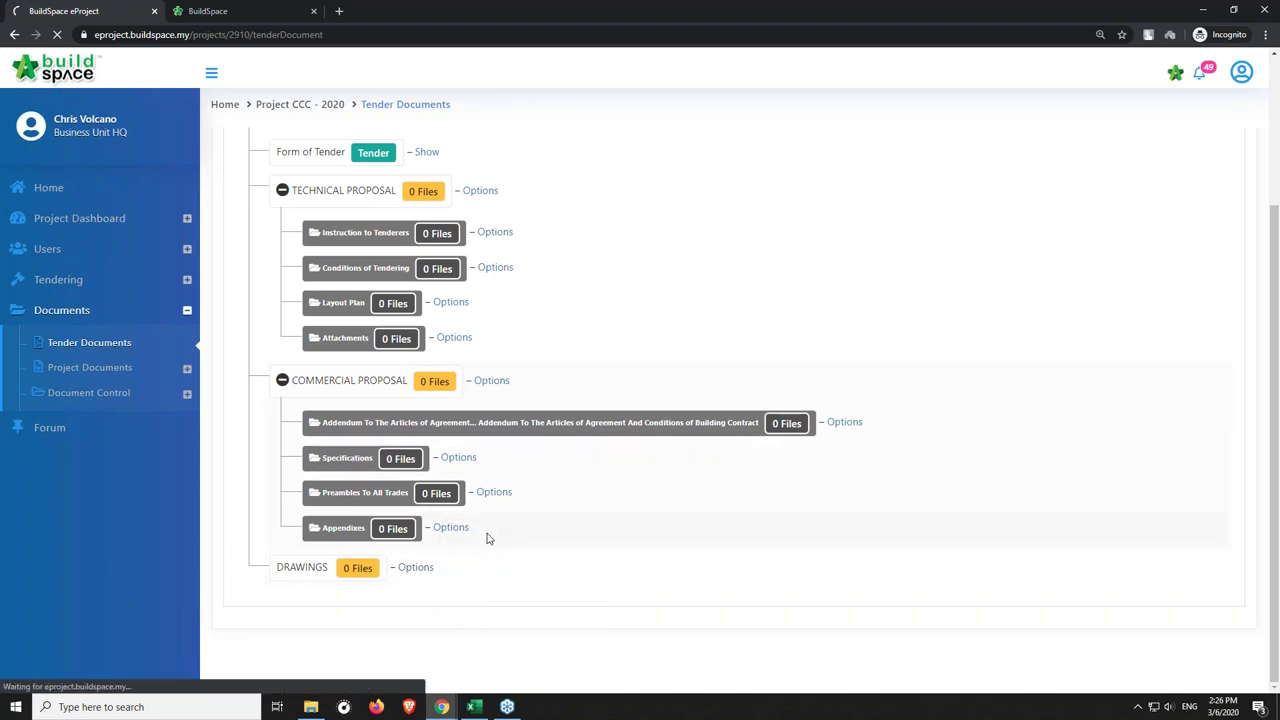
Upload Drawing 2, Drawing 3 and Drawing 4 from the PDF files folder of Sample Drawings into the DRAWINGS folder.
left_click(1213, 236)
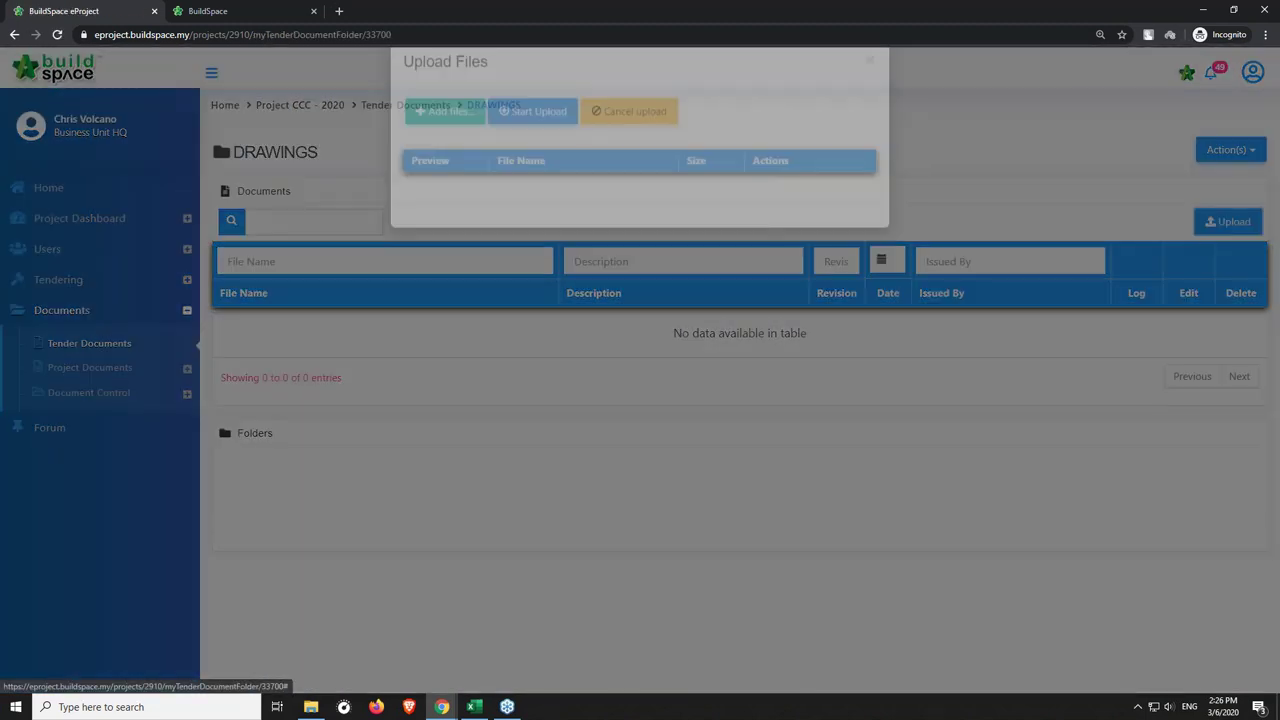
left_click(444, 145)
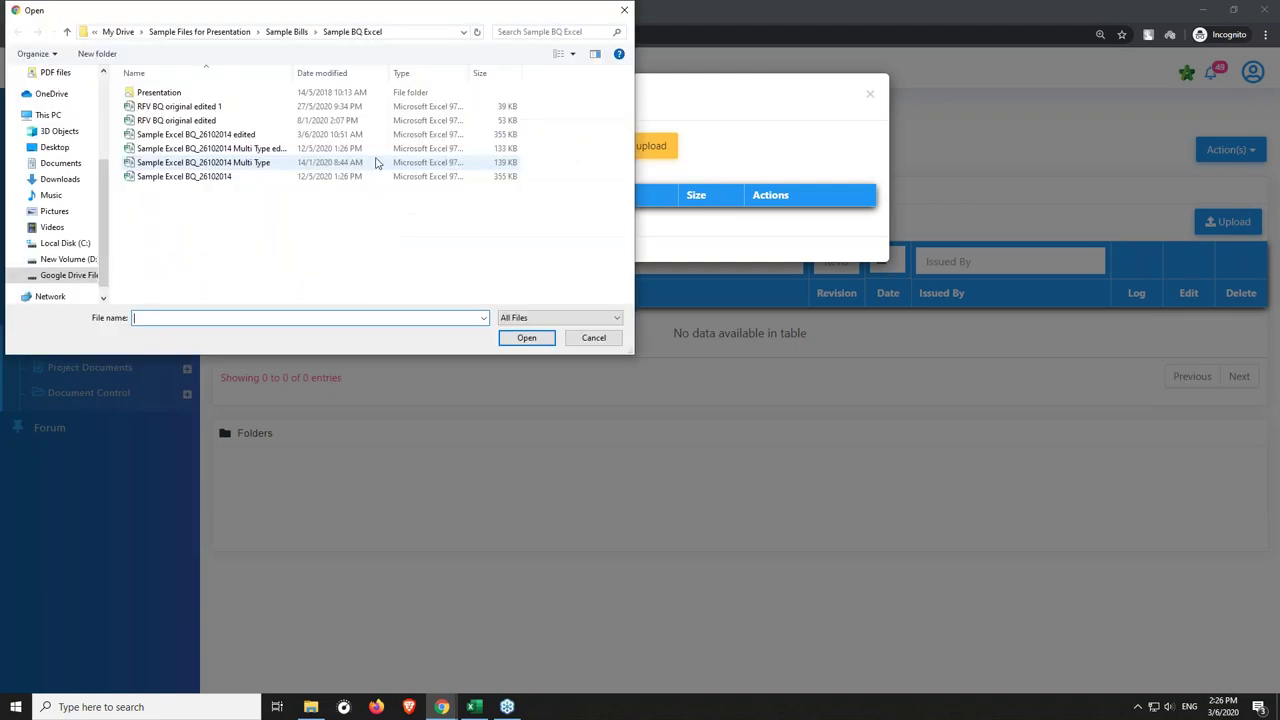
left_click(285, 31)
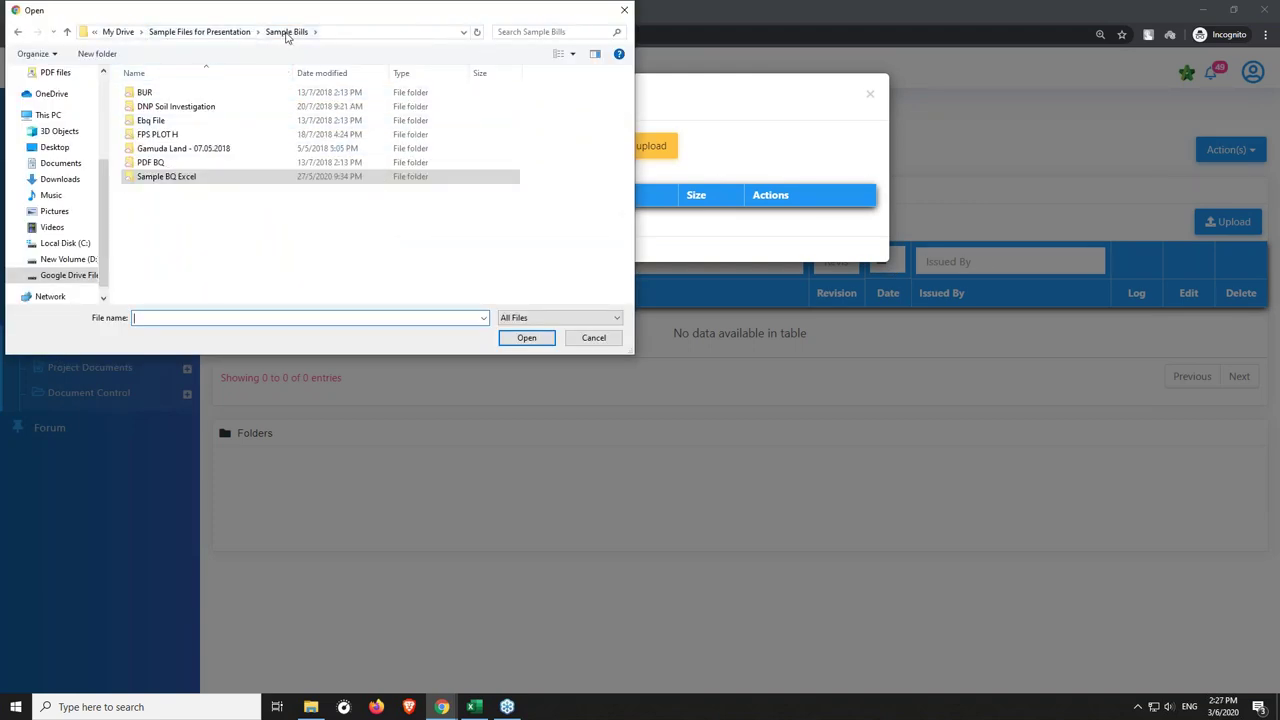
left_click(232, 33)
double_click(180, 148)
double_click(200, 106)
left_click(196, 134)
left_click(196, 162, "shift")
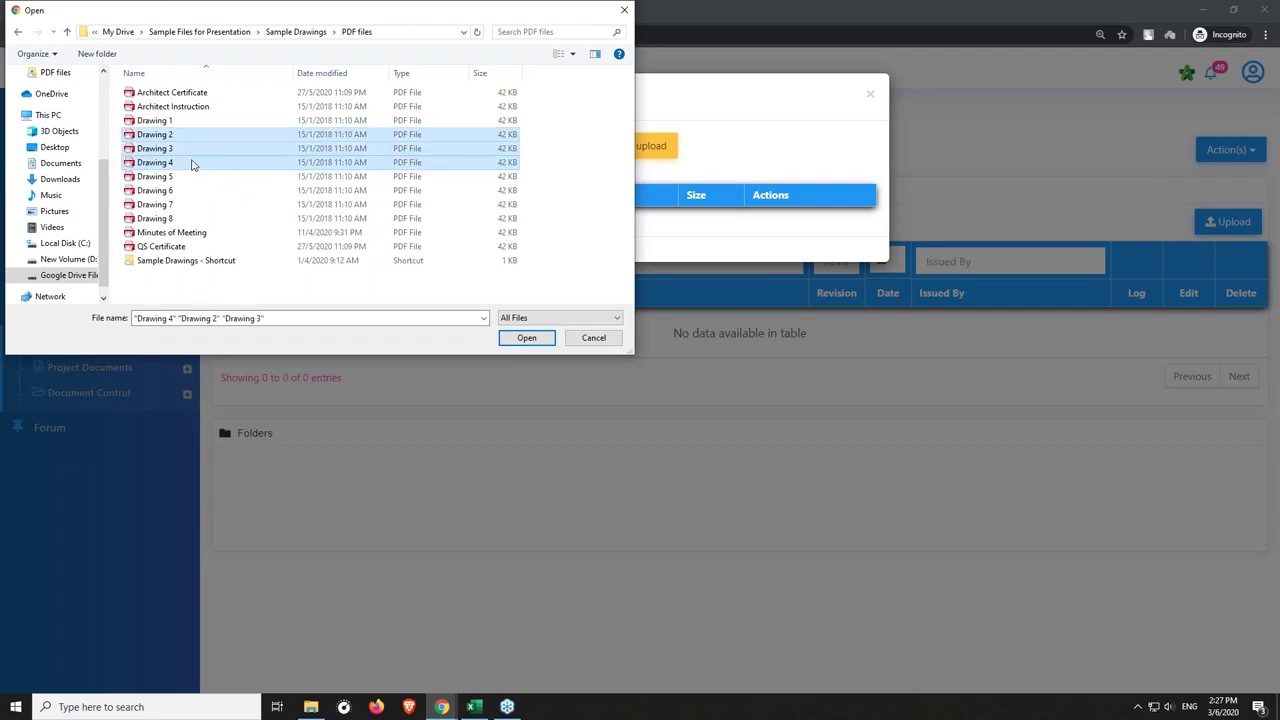
left_click(527, 338)
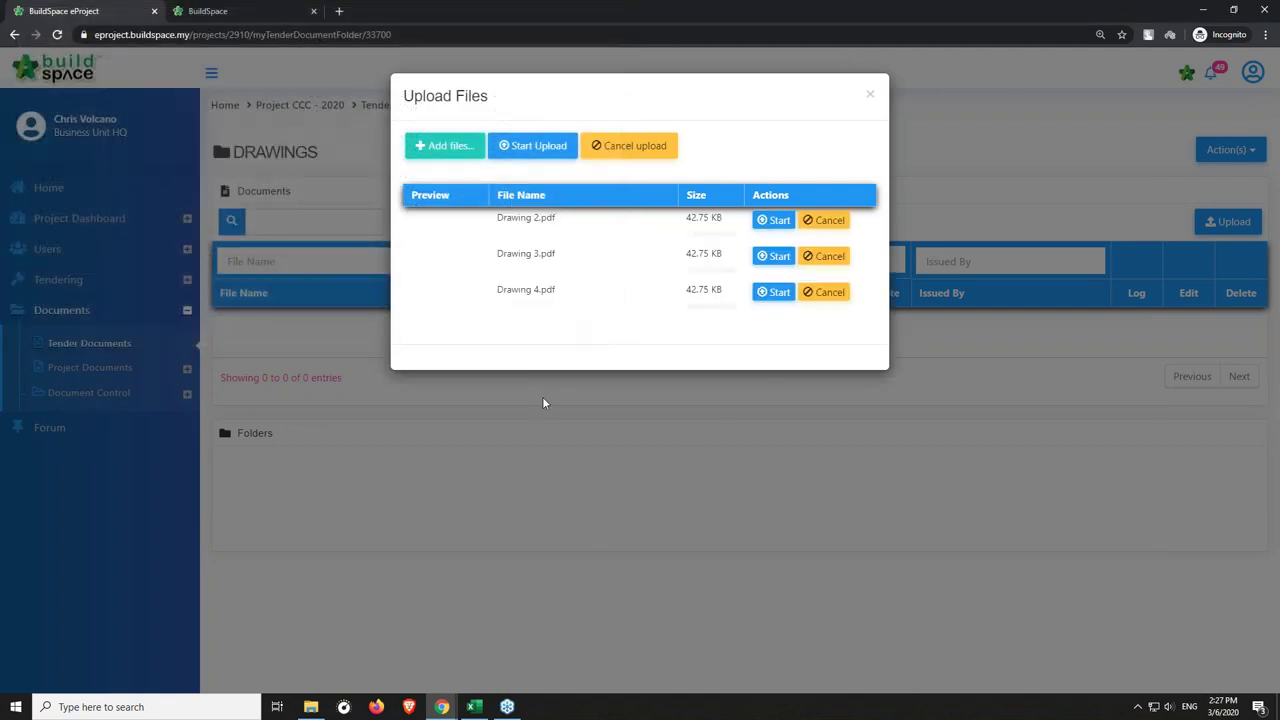
left_click(533, 150)
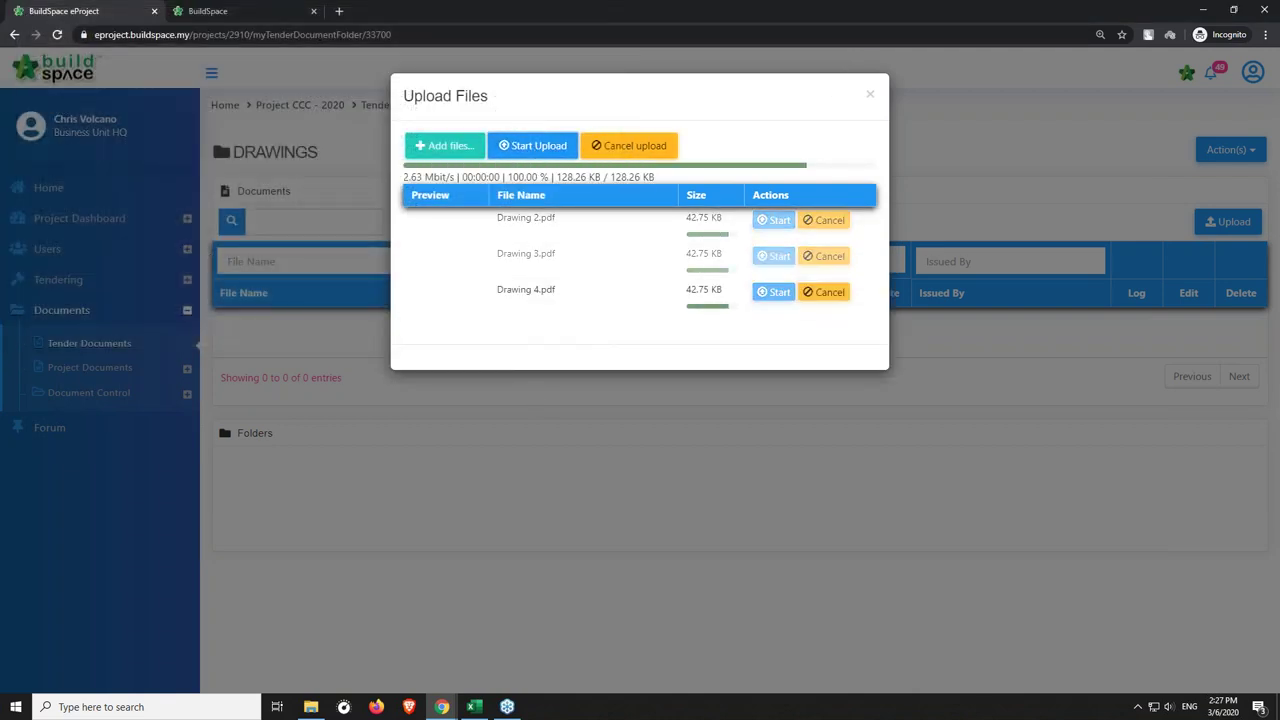
left_click(870, 97)
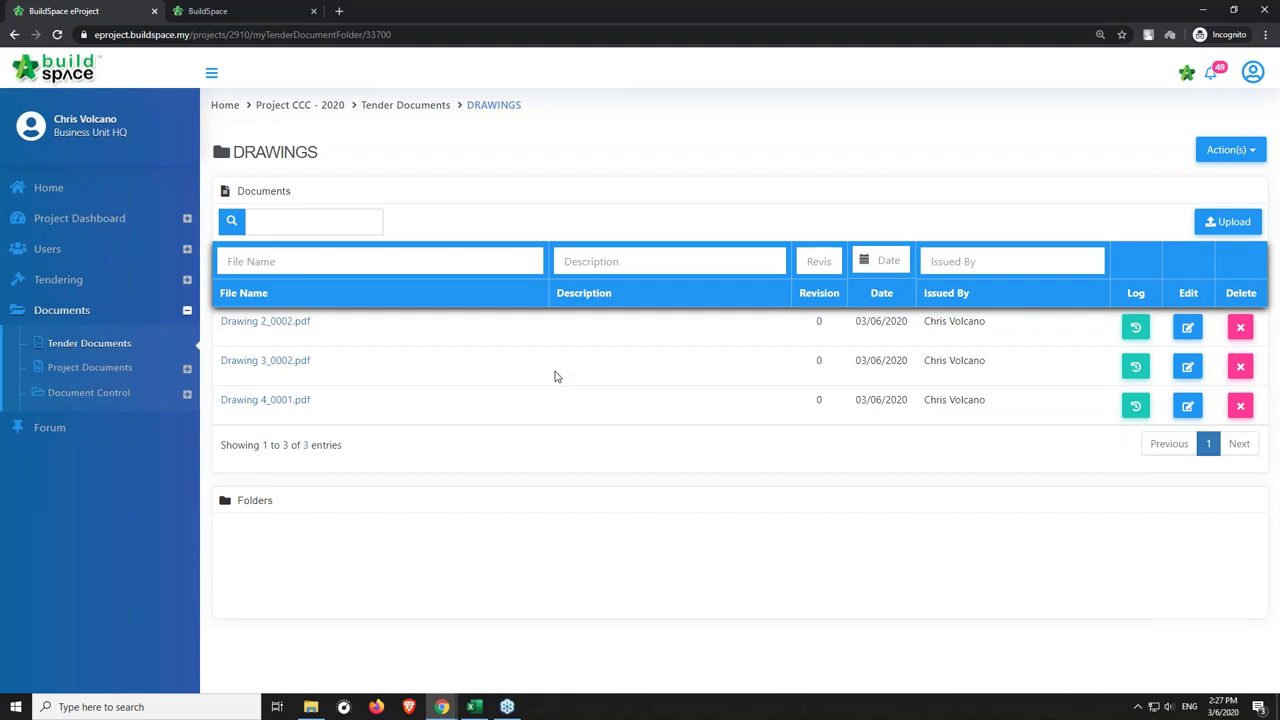
Open the Form of Tender from the tender documents and generate its printable version to review the clauses.
left_click(127, 370)
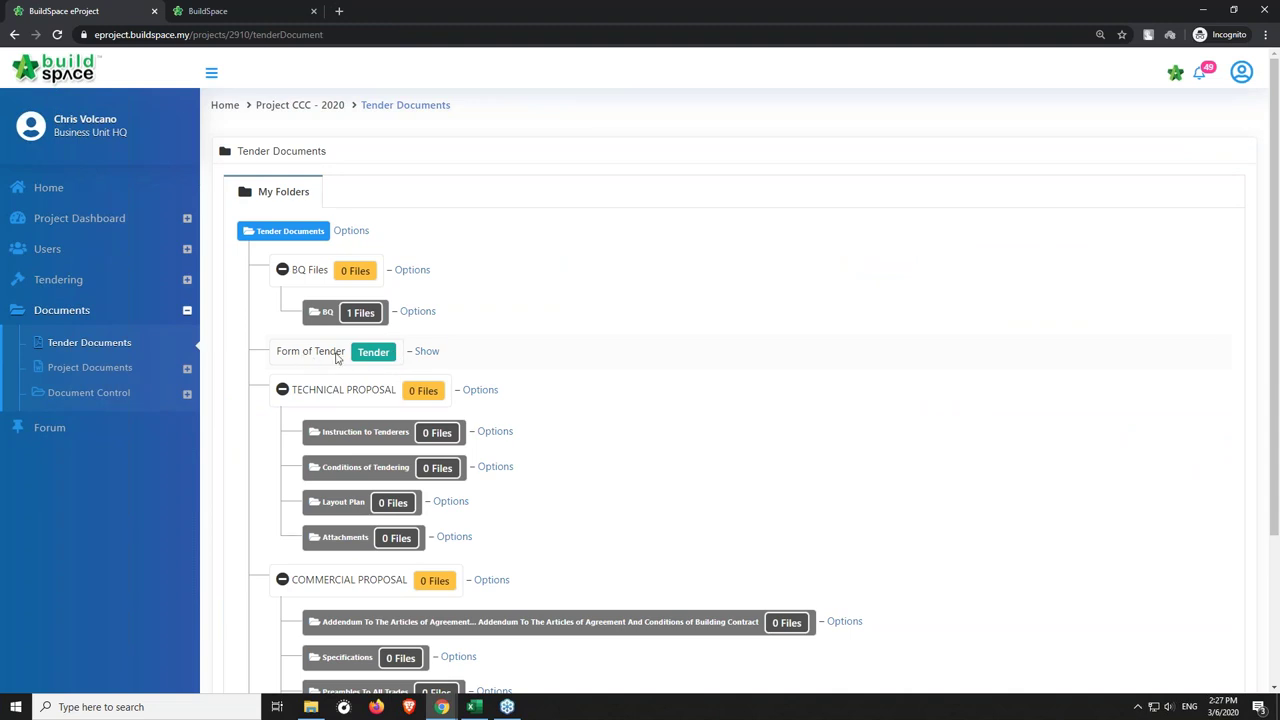
left_click(424, 353)
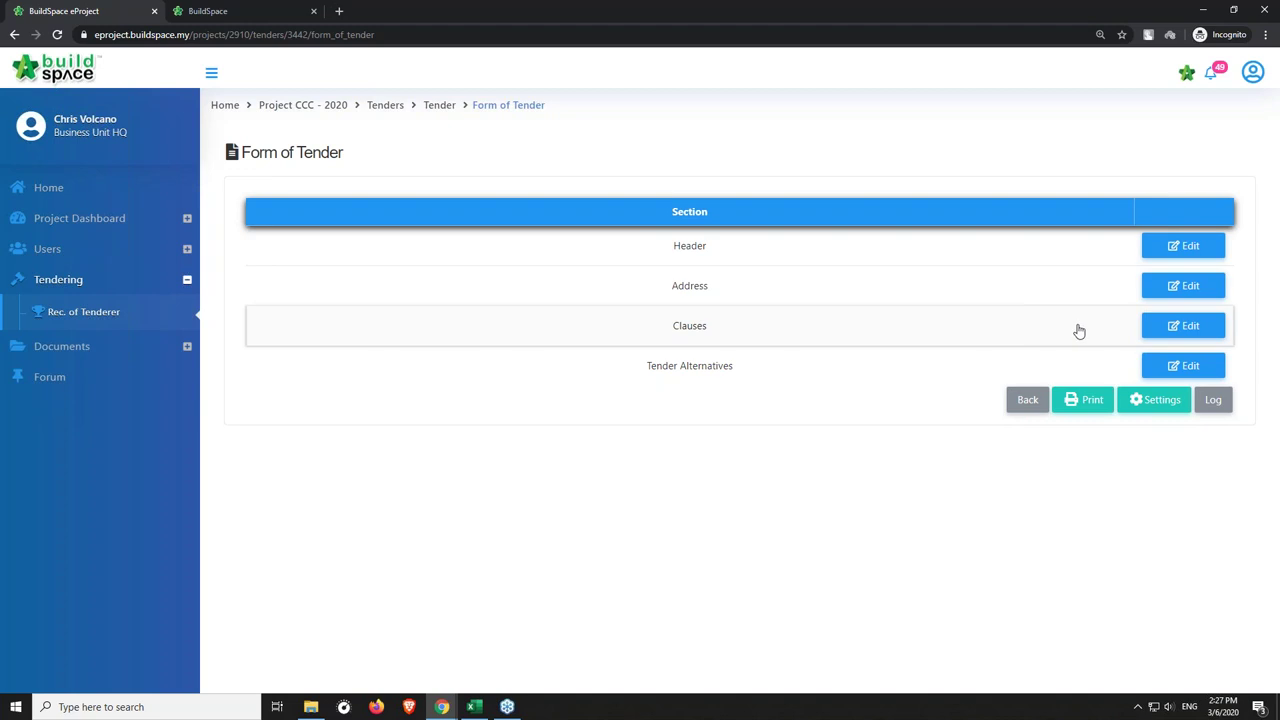
left_click(1085, 403)
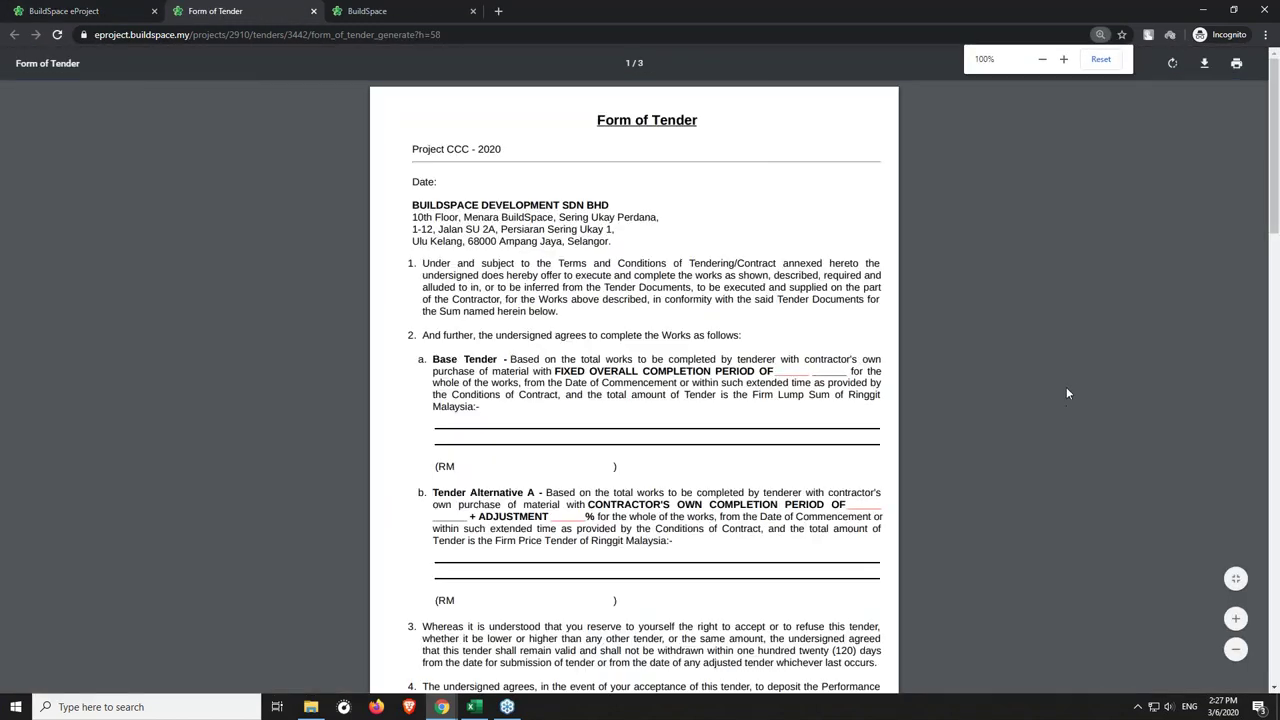
scroll(628, 201, "down", 3)
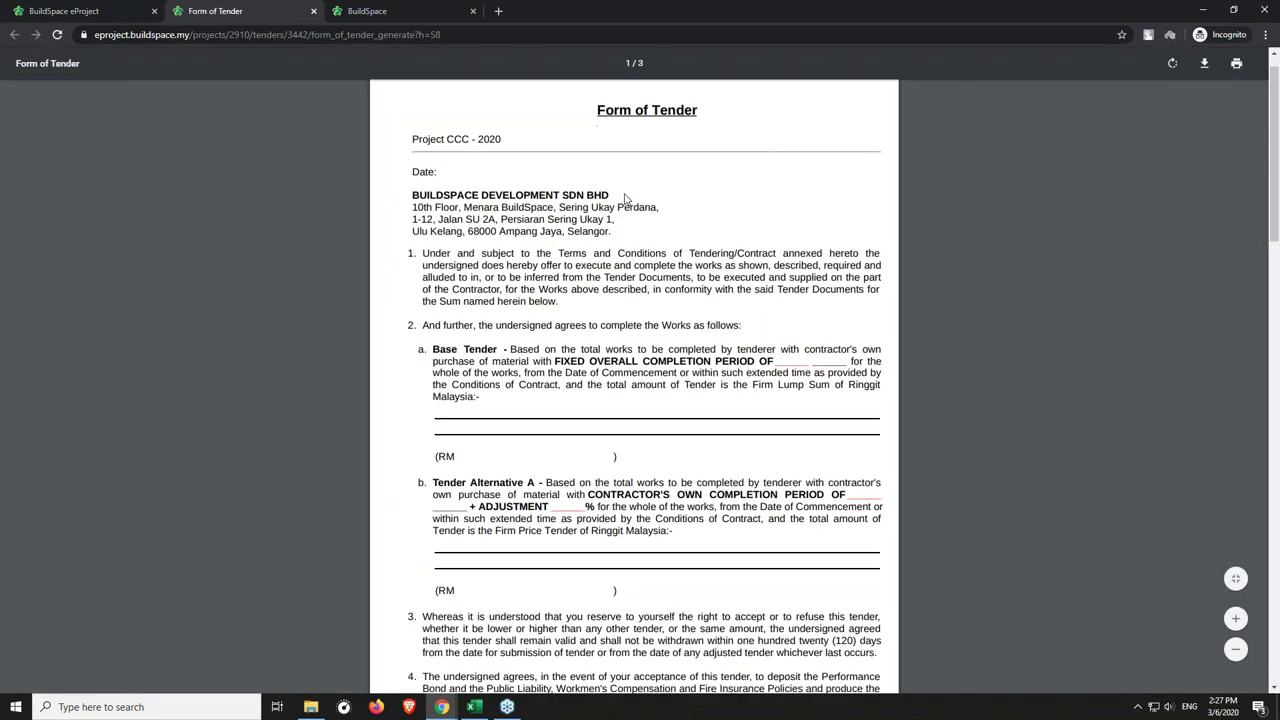
scroll(630, 199, "down", 1)
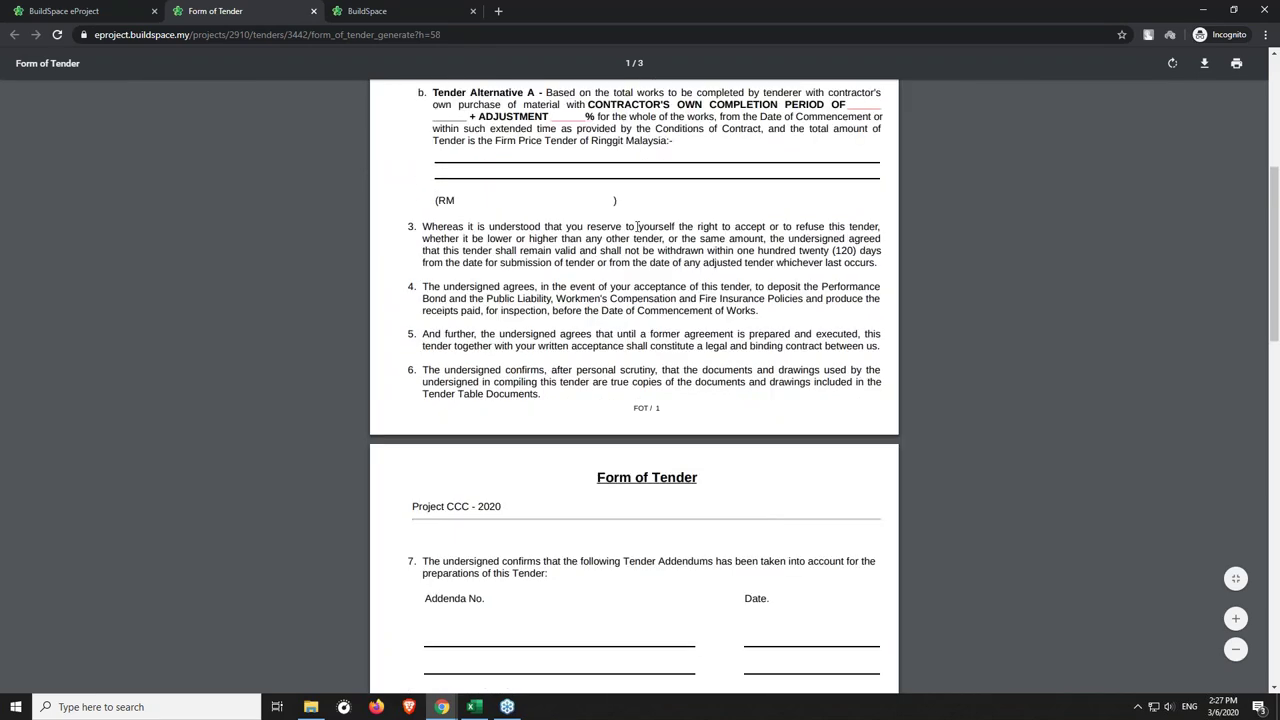
scroll(660, 262, "up", 3)
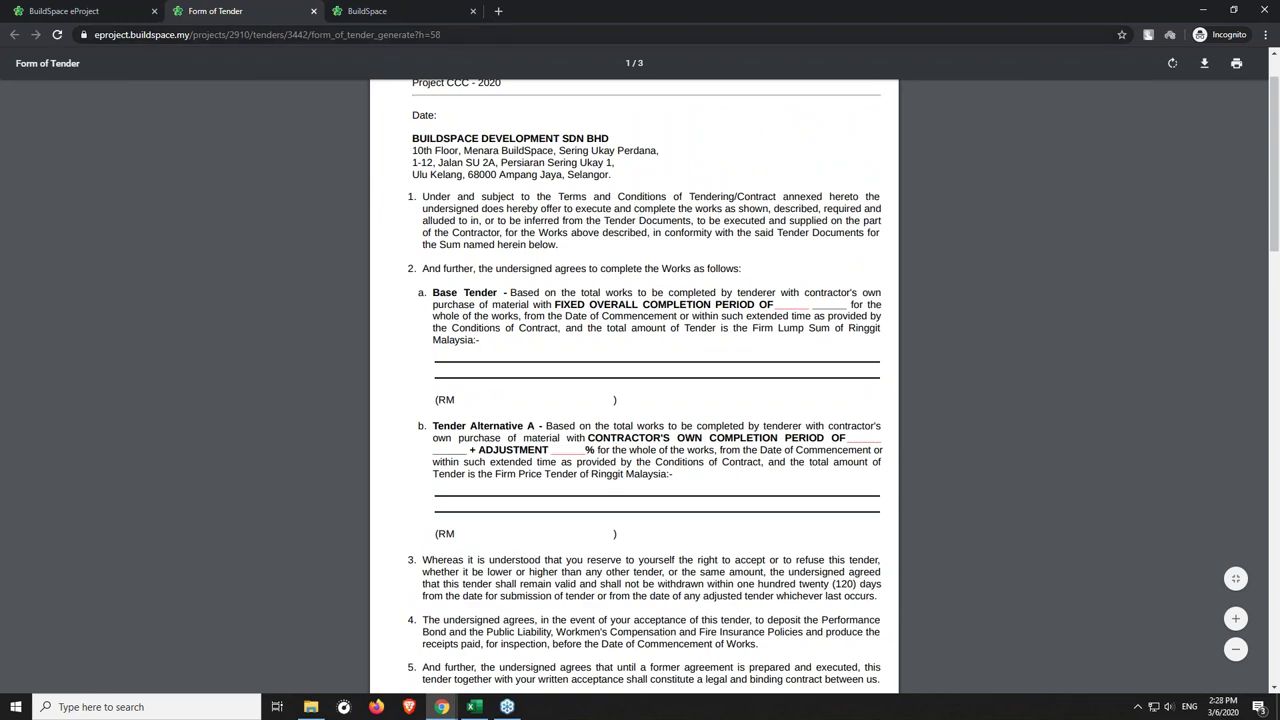
Return to eProject, open the Form of Tender clauses for editing and try out a text edit in clause 1.
left_click(88, 14)
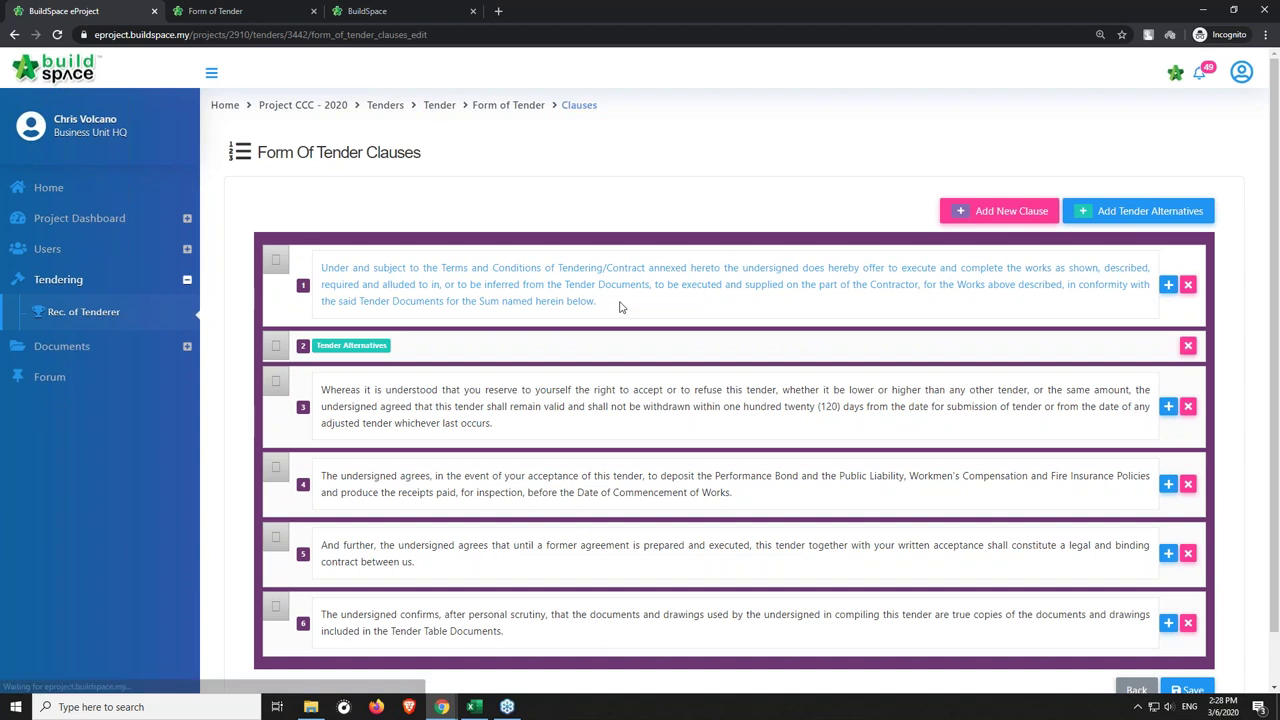
left_click(619, 307)
type("asdkl")
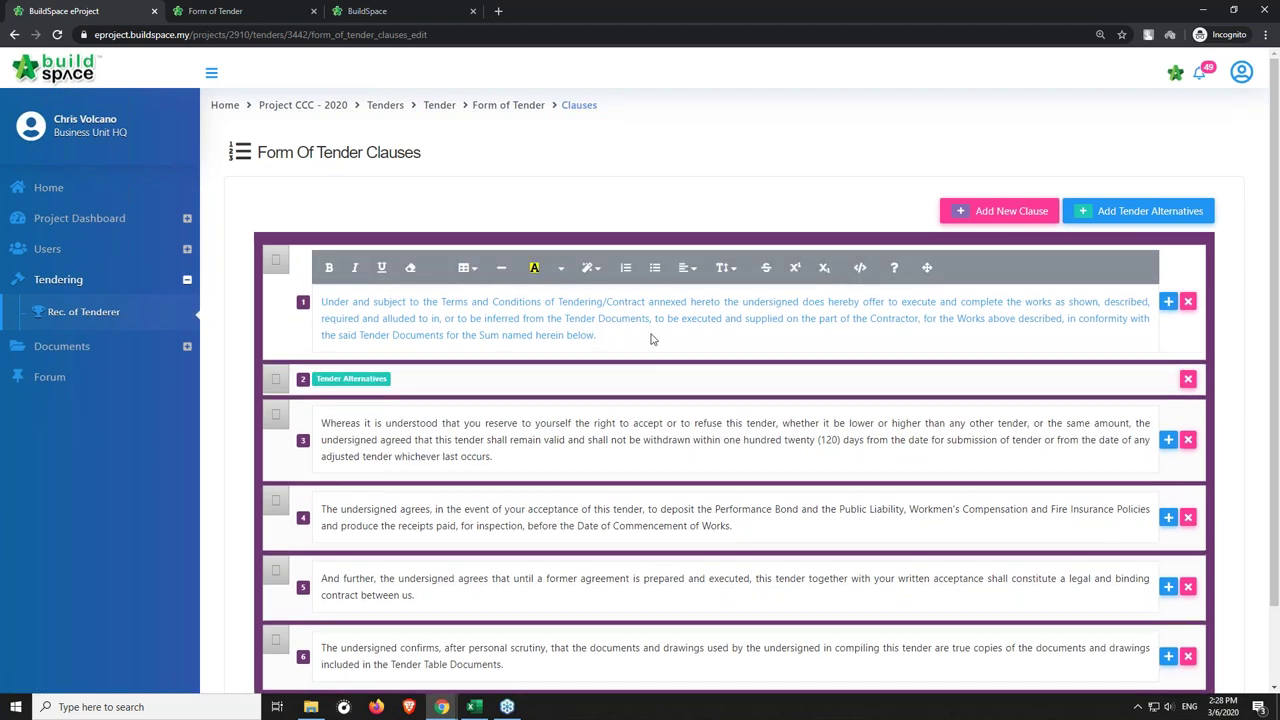
key("BackSpace")
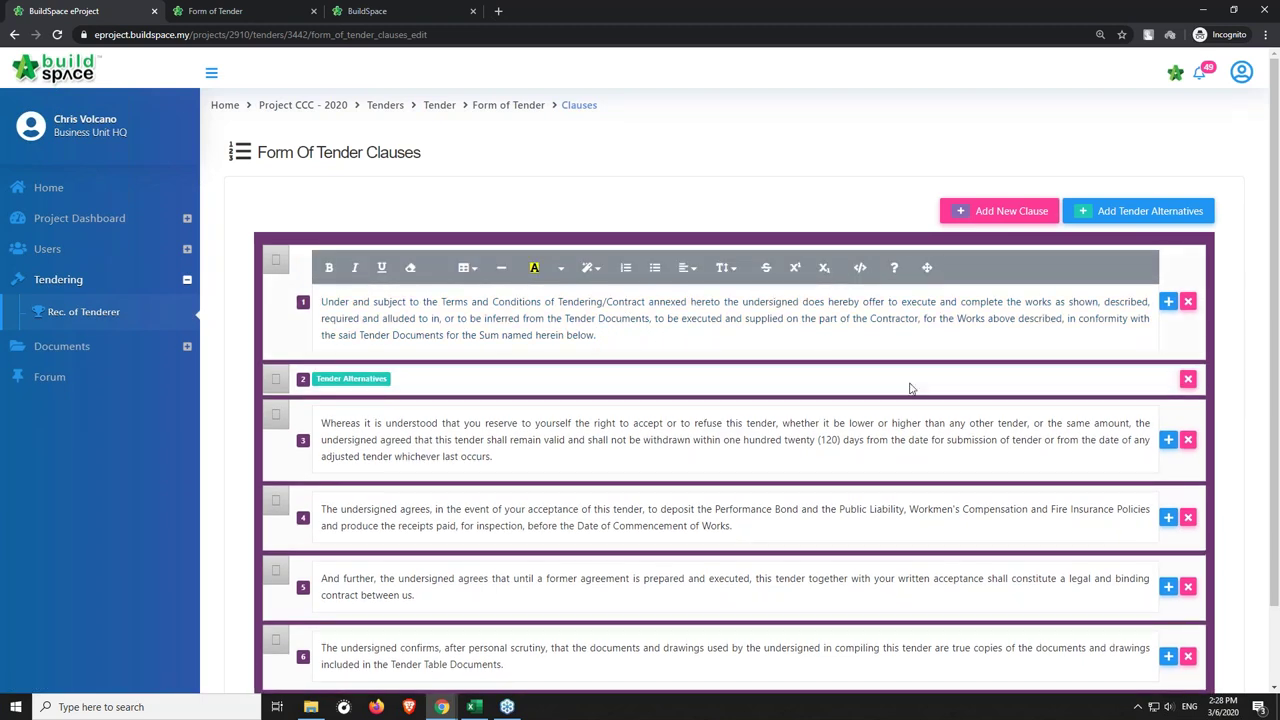
Try out a new sub-clause under clause 3, remove it and save the Form of Tender clauses.
left_click(1168, 439)
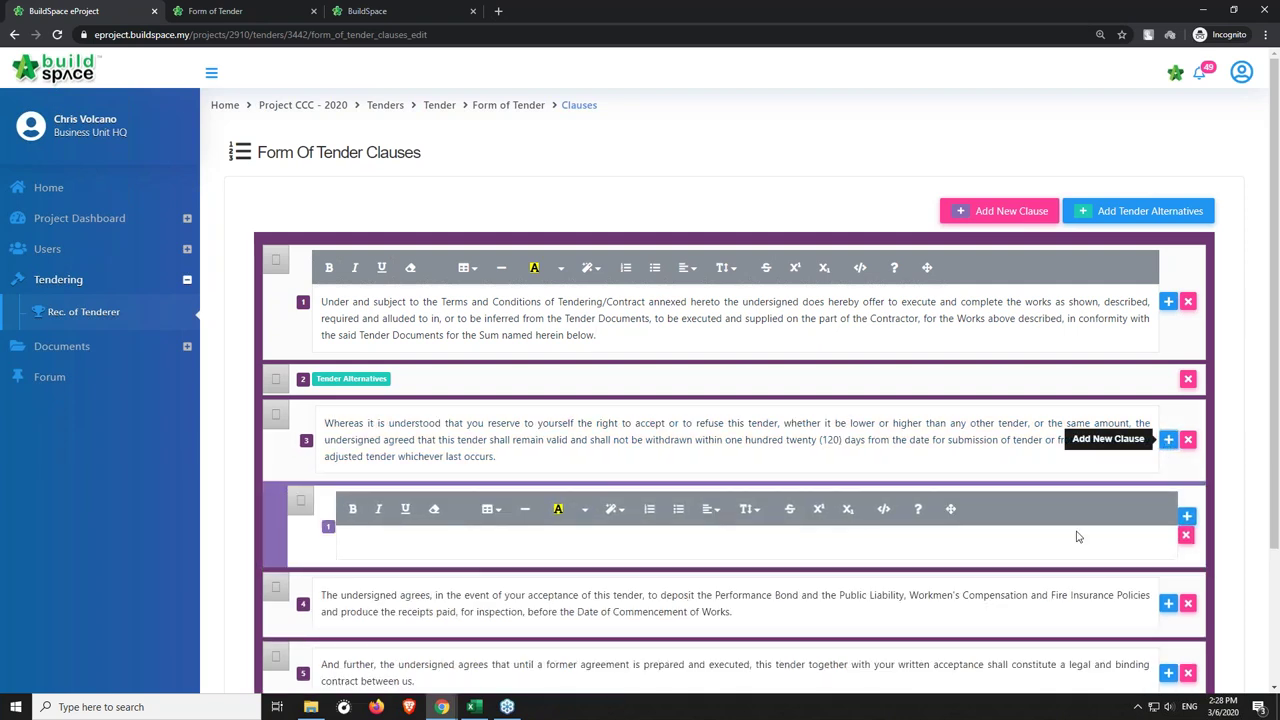
left_click(1185, 535)
scroll(1190, 620, "down", 1)
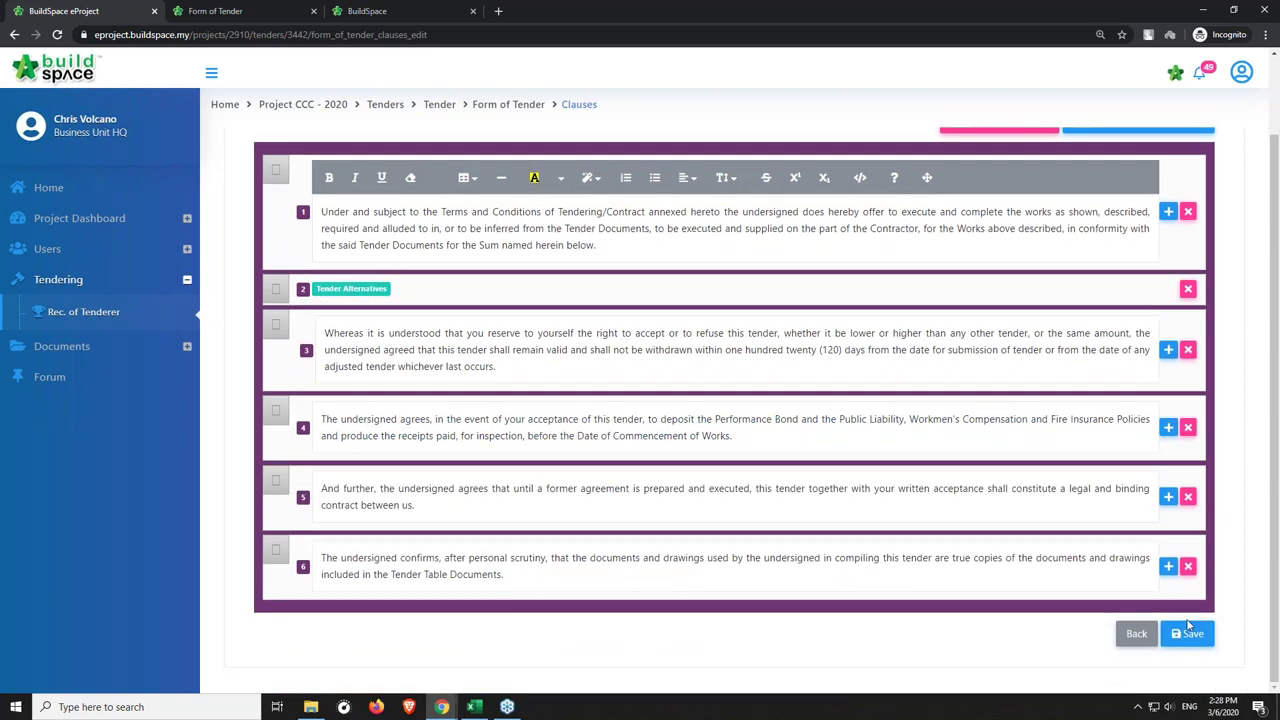
left_click(1192, 636)
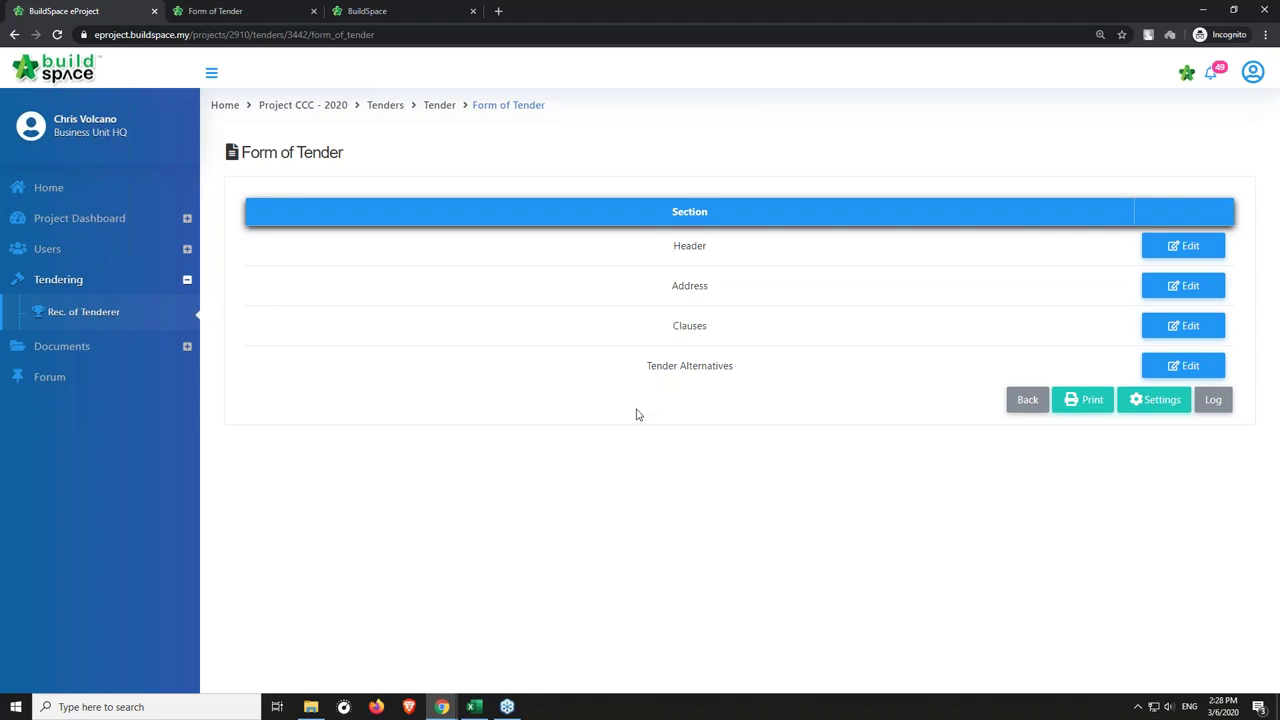
Open the tender's Rec. of Tenderer form and set the proposed date of calling tender to 03-Jun-2020 02:30 PM.
left_click(116, 326)
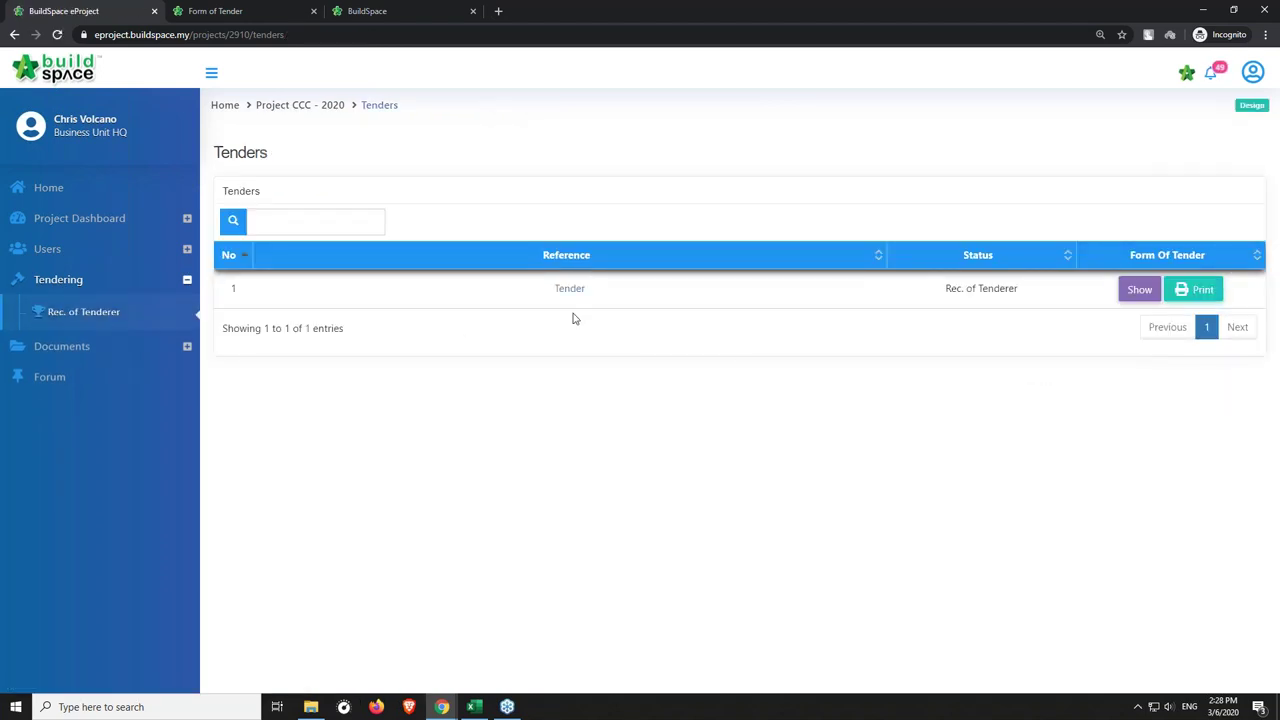
left_click(543, 289)
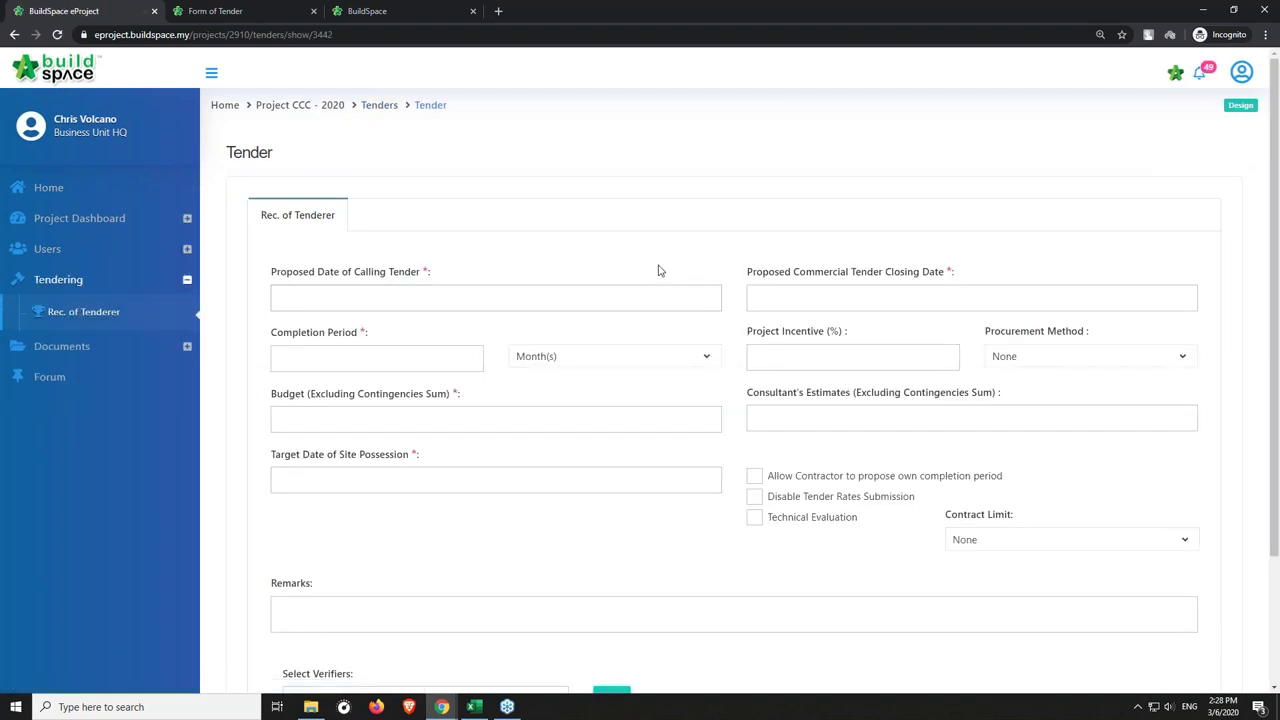
left_click(397, 305)
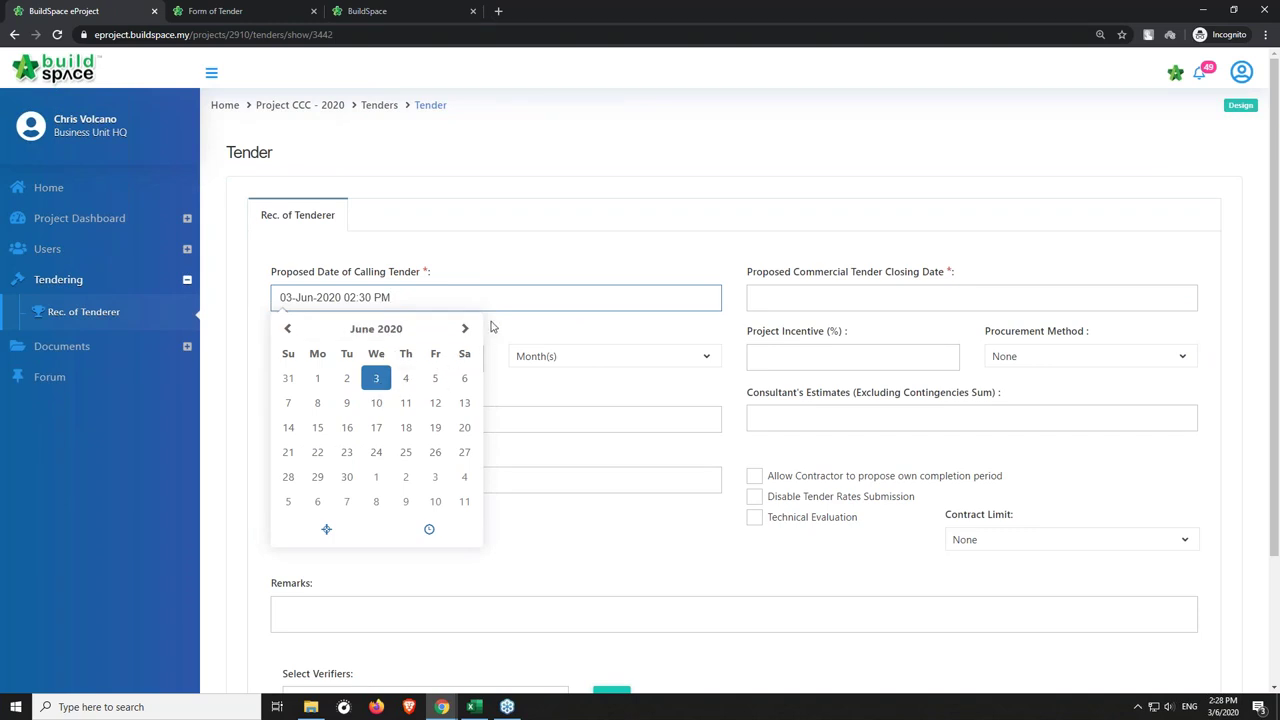
Set the proposed commercial tender closing date to 10-Jun-2020 02:00 PM and the completion period to 12 months.
left_click(822, 297)
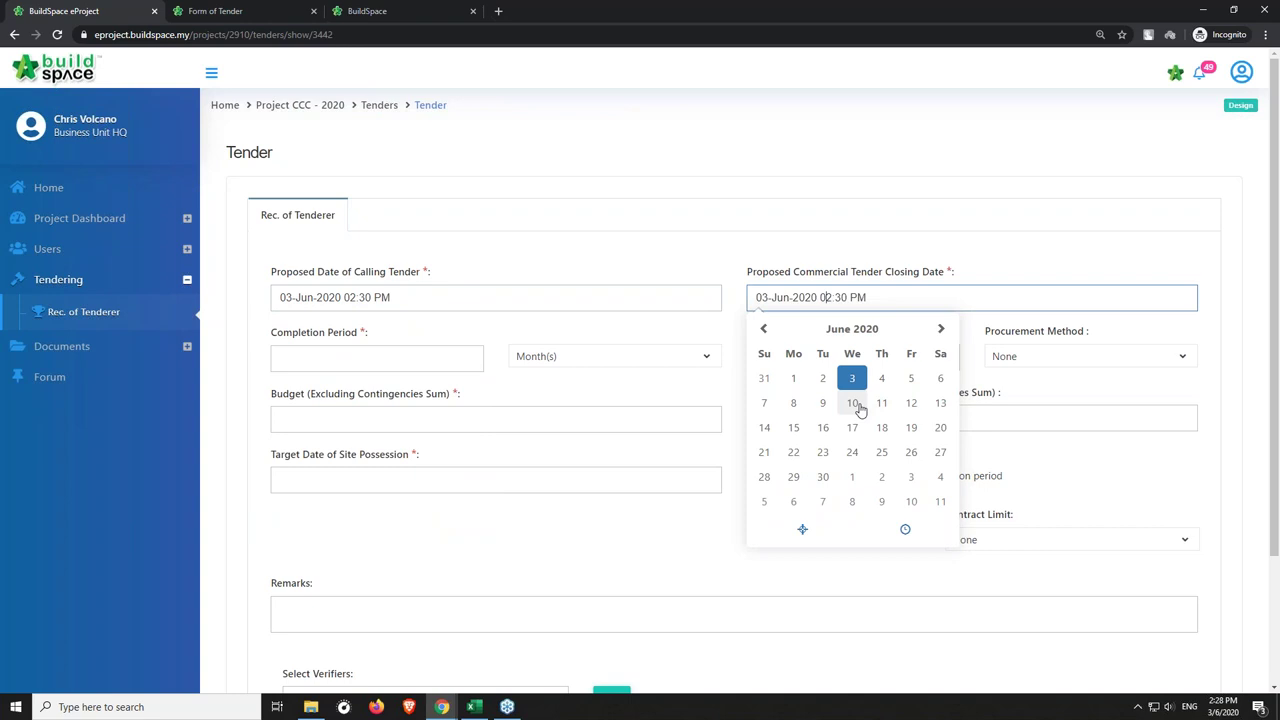
left_click(853, 403)
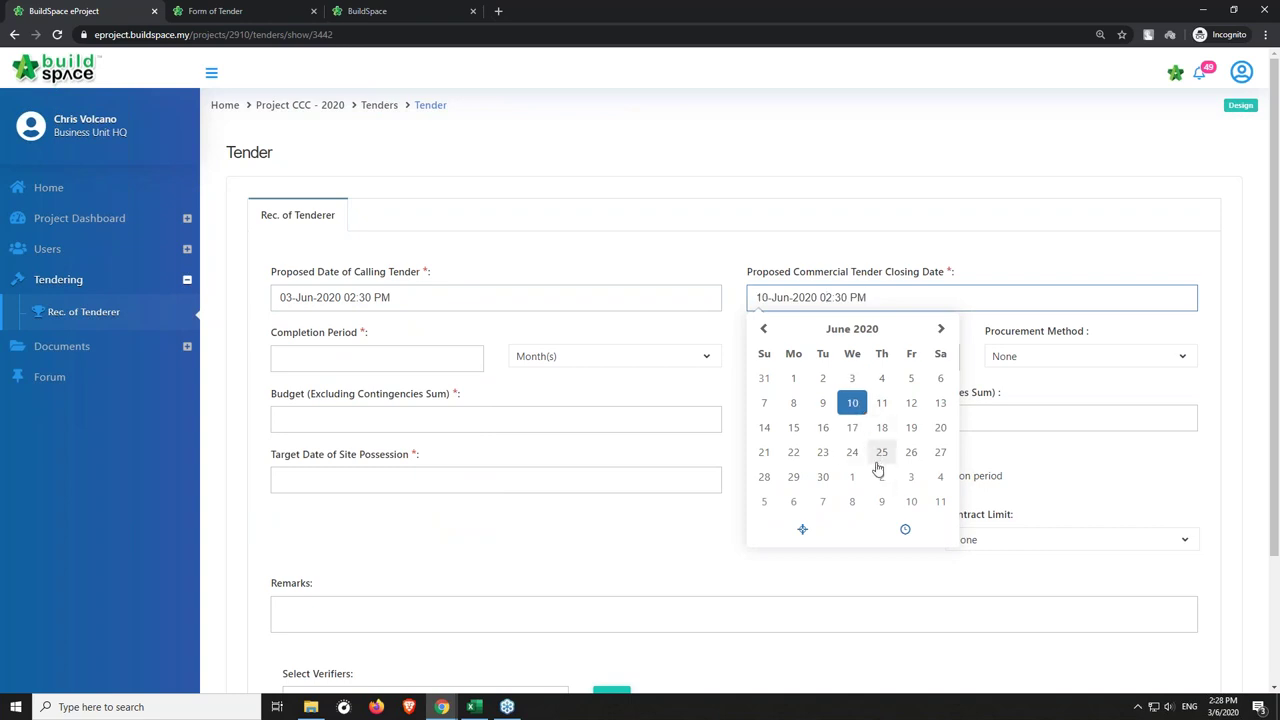
left_click(905, 529)
left_click(877, 503)
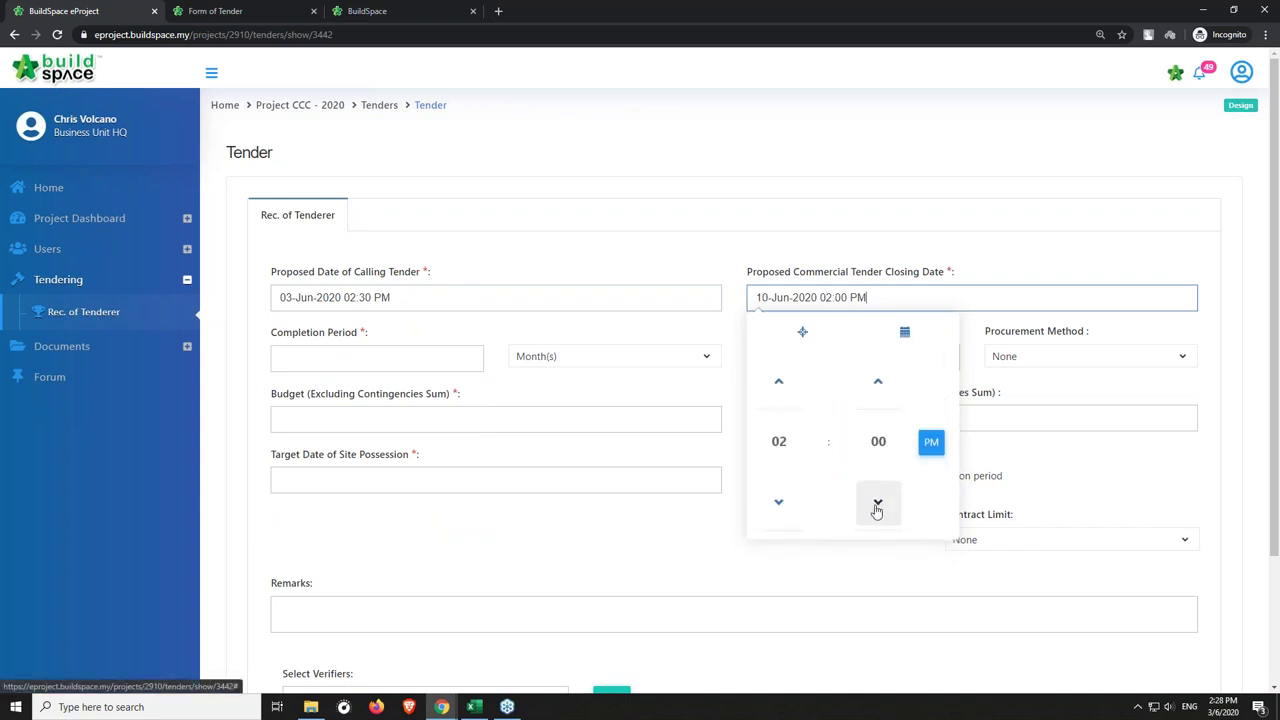
left_click(934, 206)
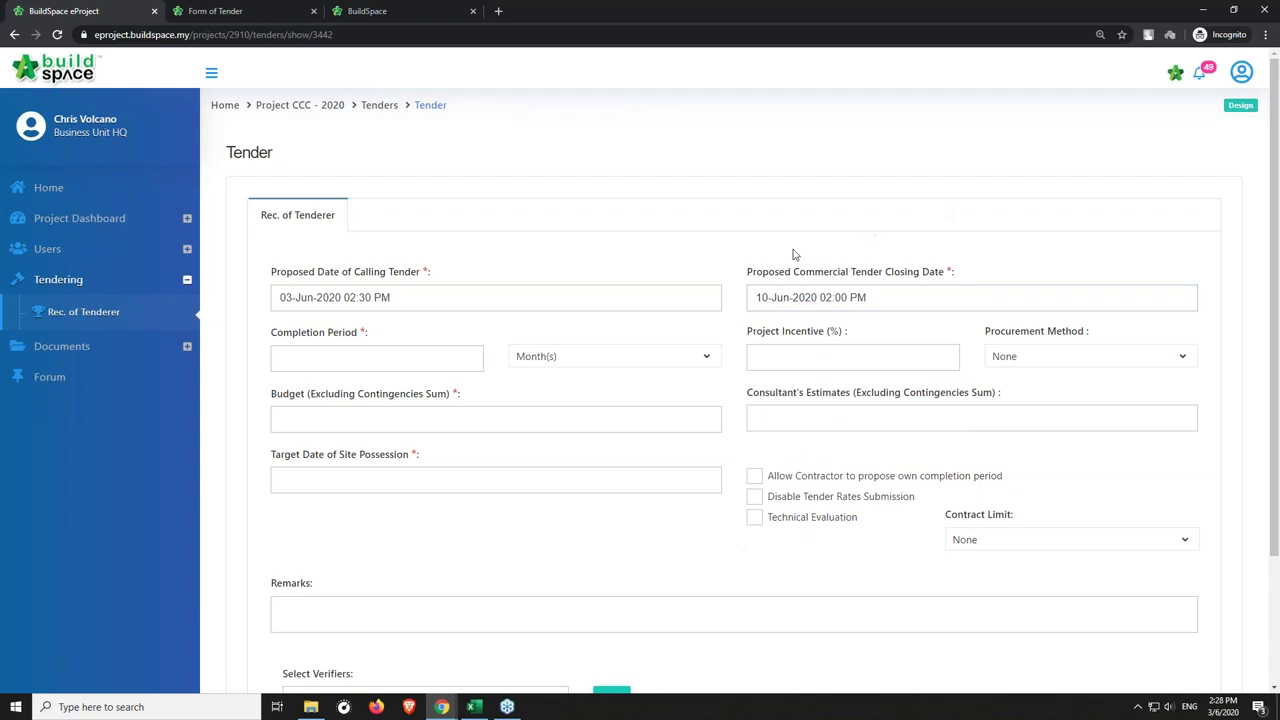
left_click(415, 359)
type("12")
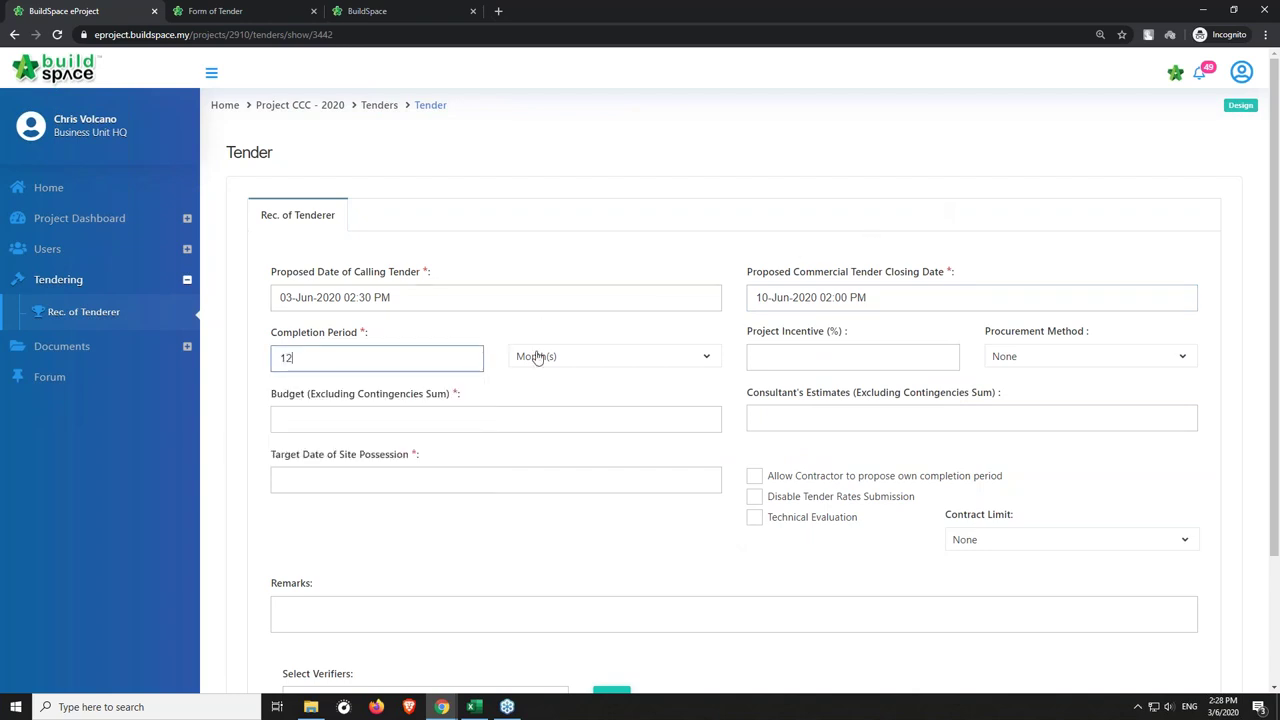
left_click(1020, 362)
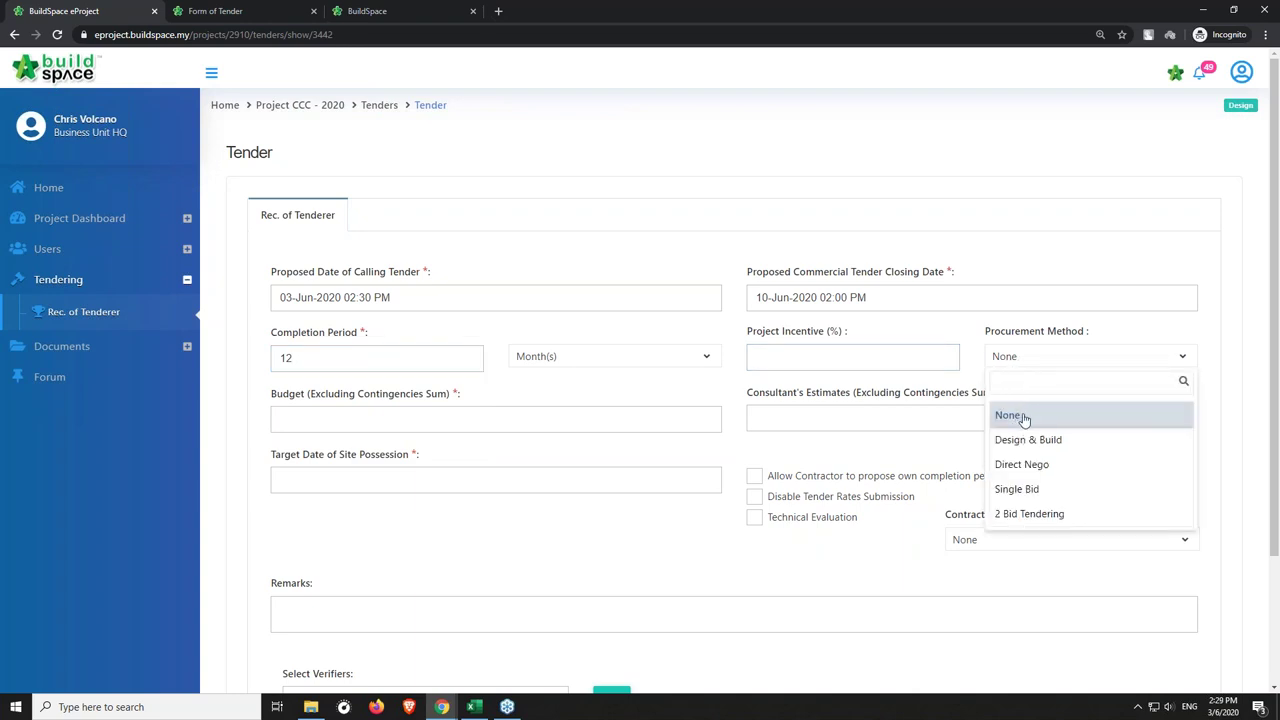
left_click(1026, 516)
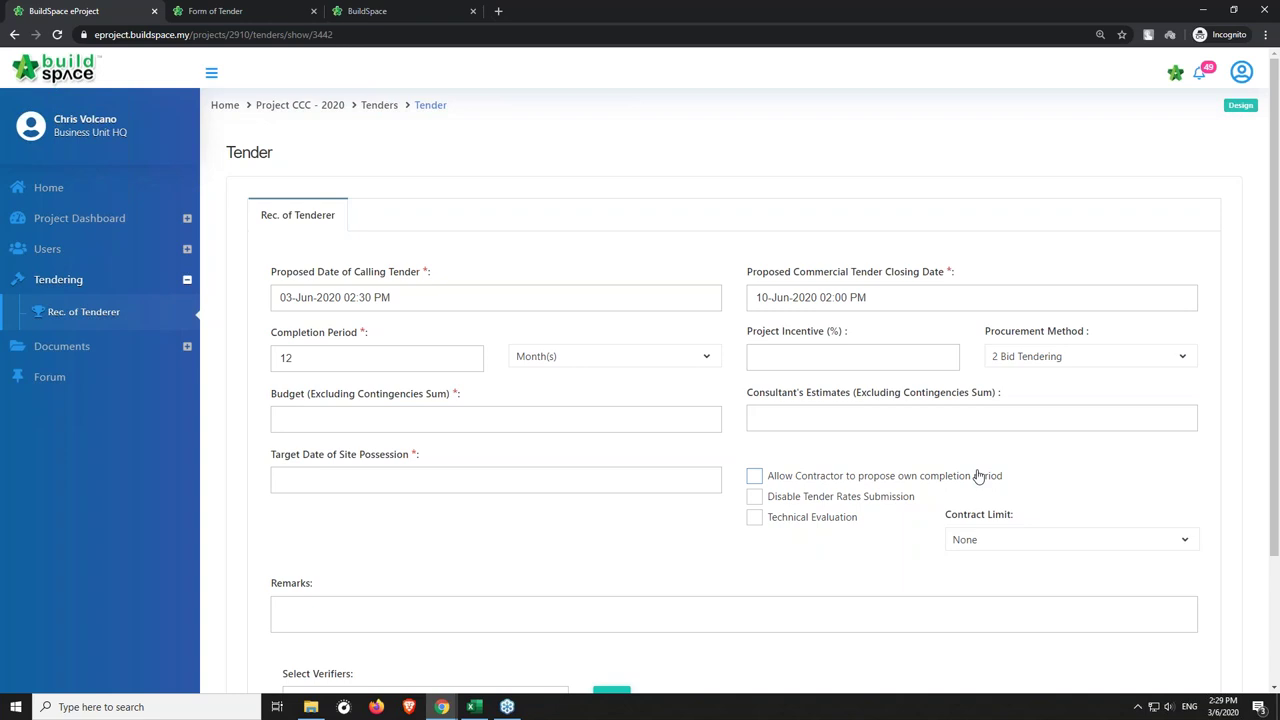
left_click(497, 422)
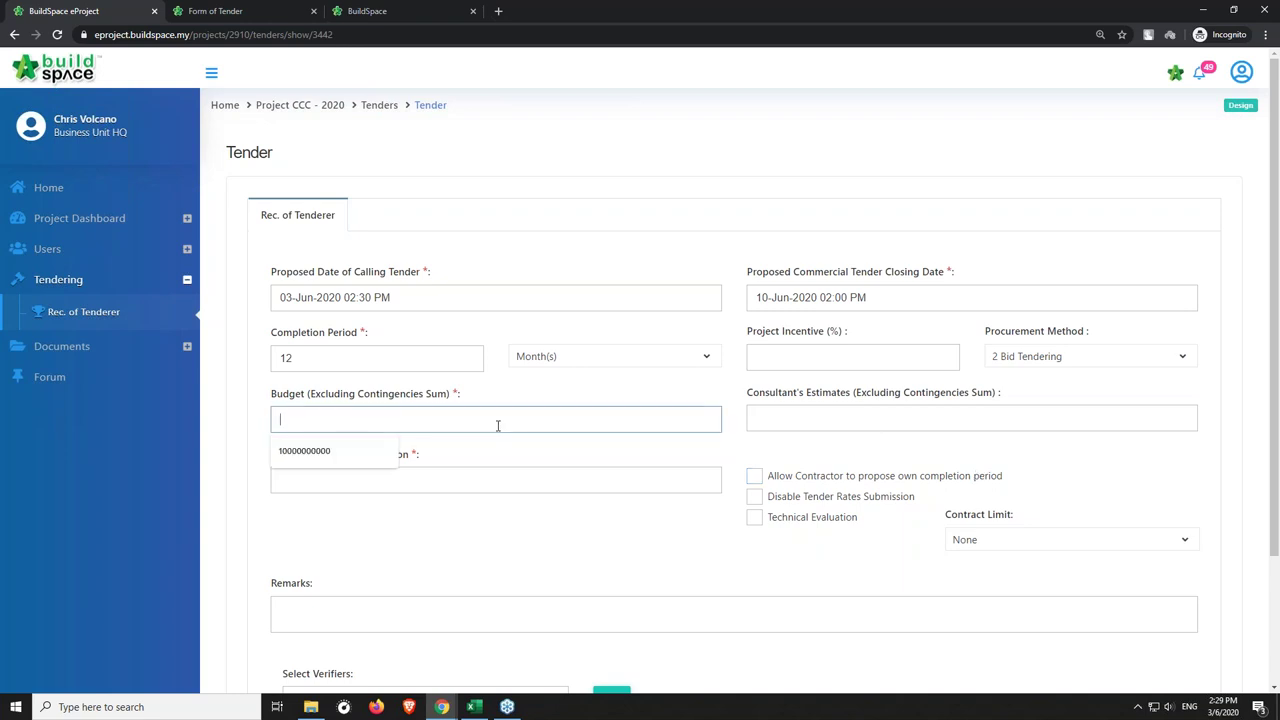
left_click(340, 449)
left_click(350, 485)
left_click(414, 606)
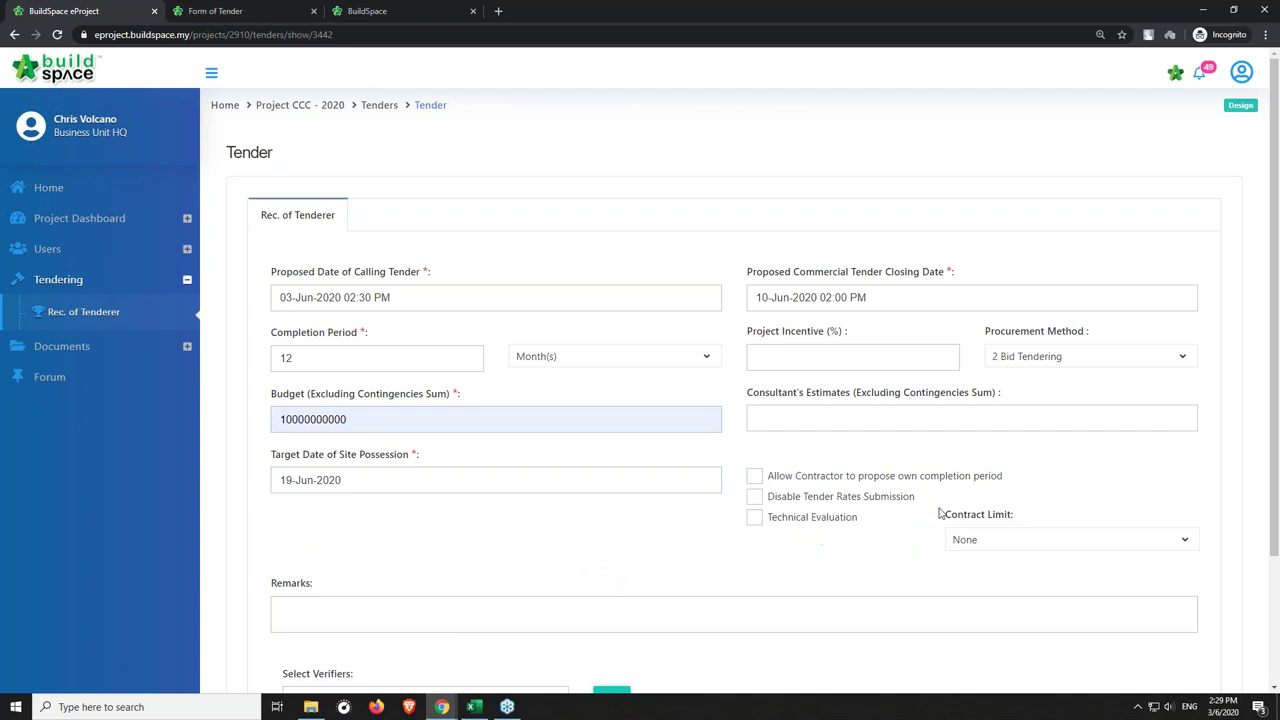
Allow a contractor-proposed completion period, enable Technical Evaluation closing 10-Jun-2020 02:00 PM with contract limit 2000000 (Two million), and save the form.
left_click(760, 480)
left_click(756, 521)
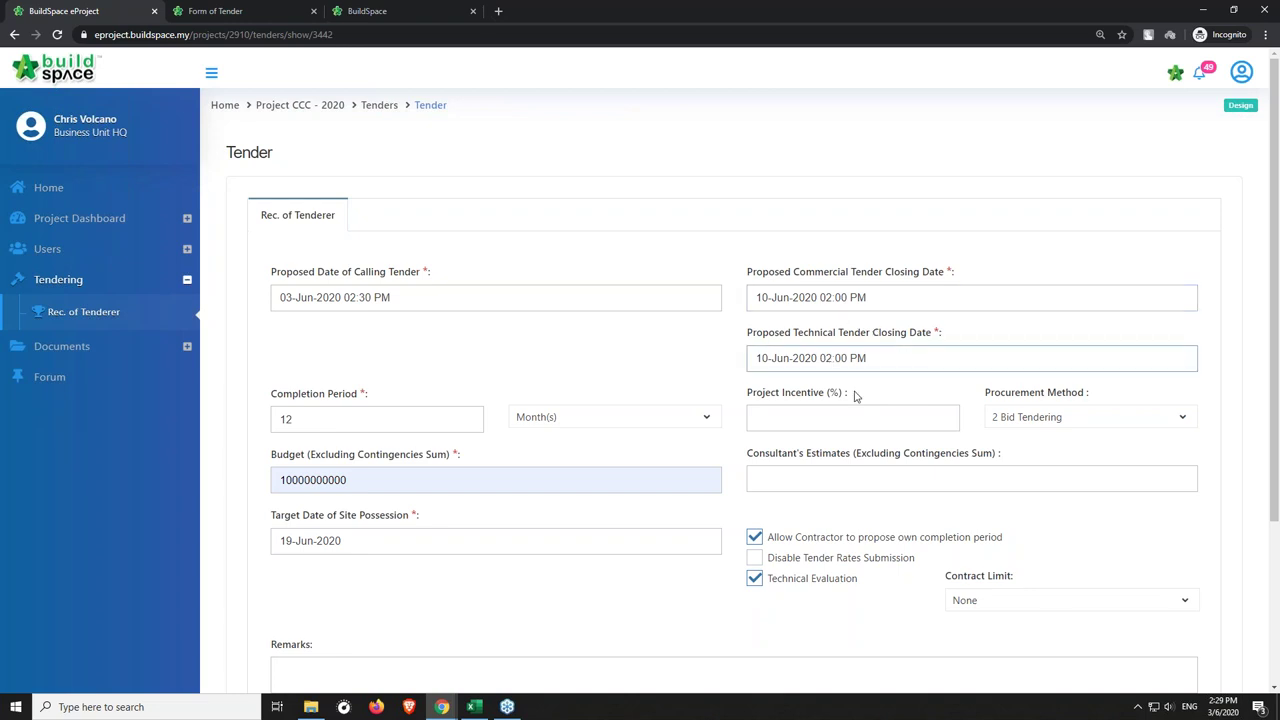
scroll(869, 440, "down", 2)
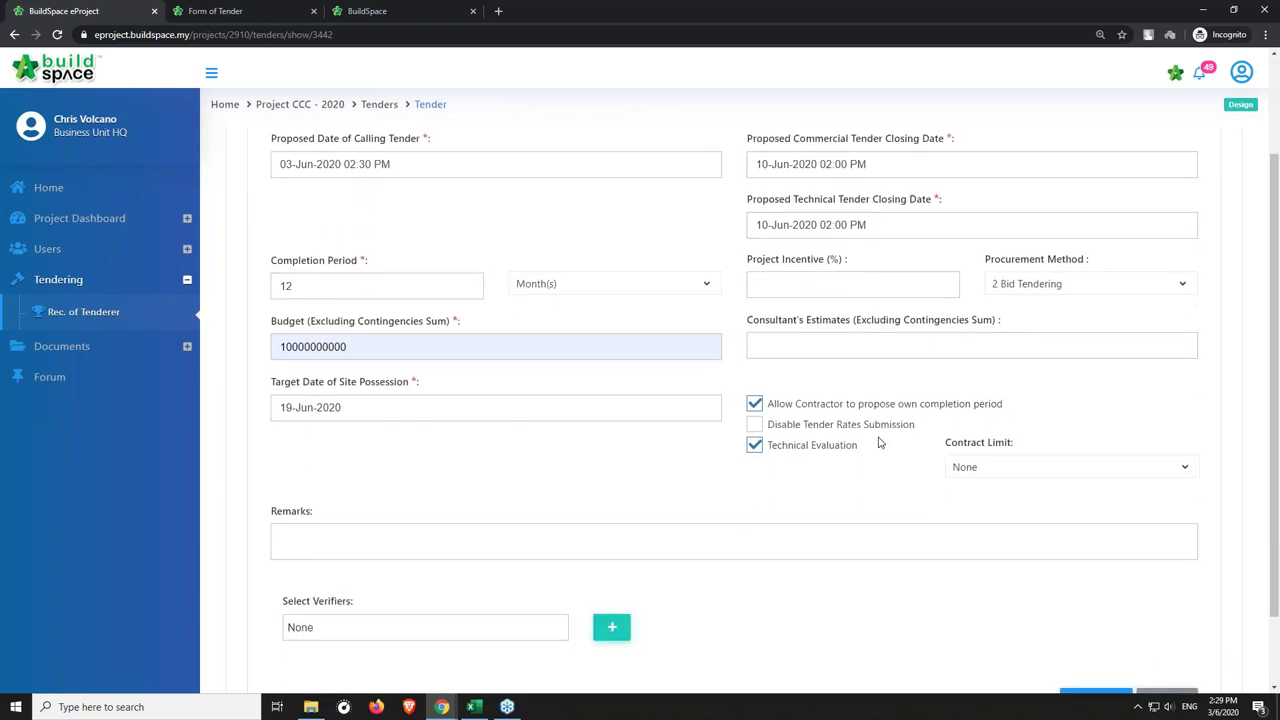
left_click(1001, 472)
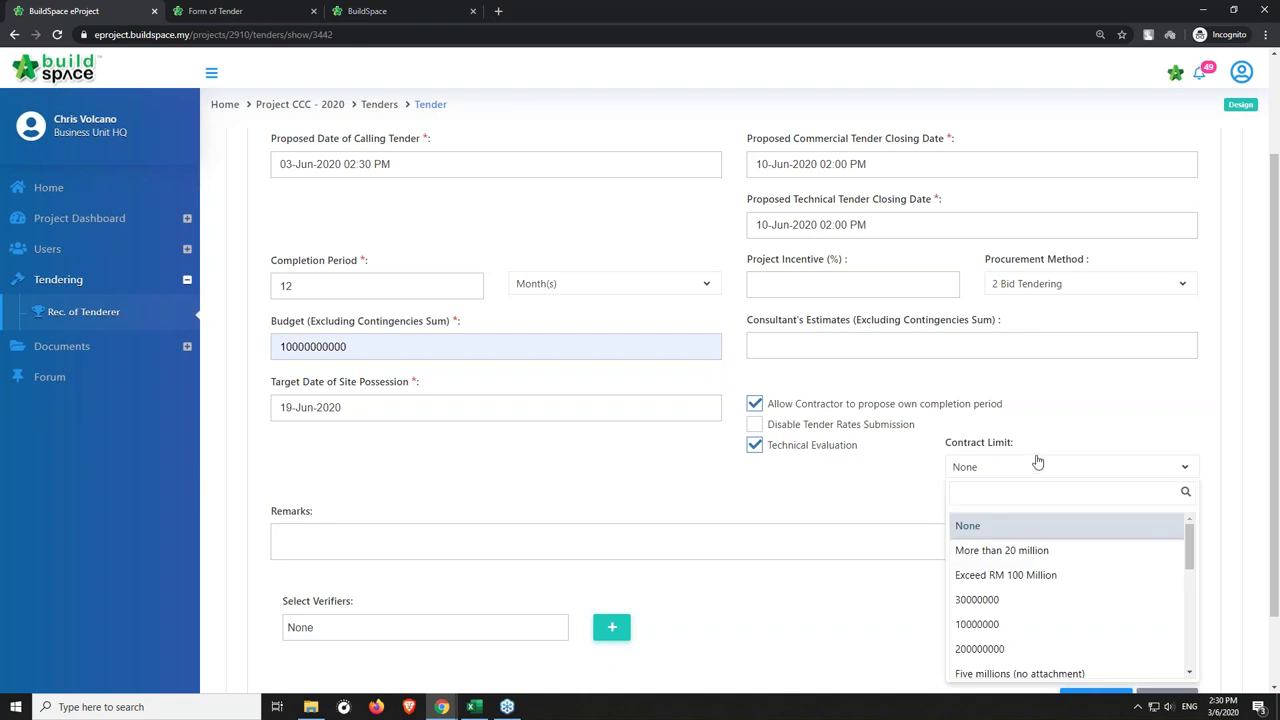
scroll(1049, 562, "down", 2)
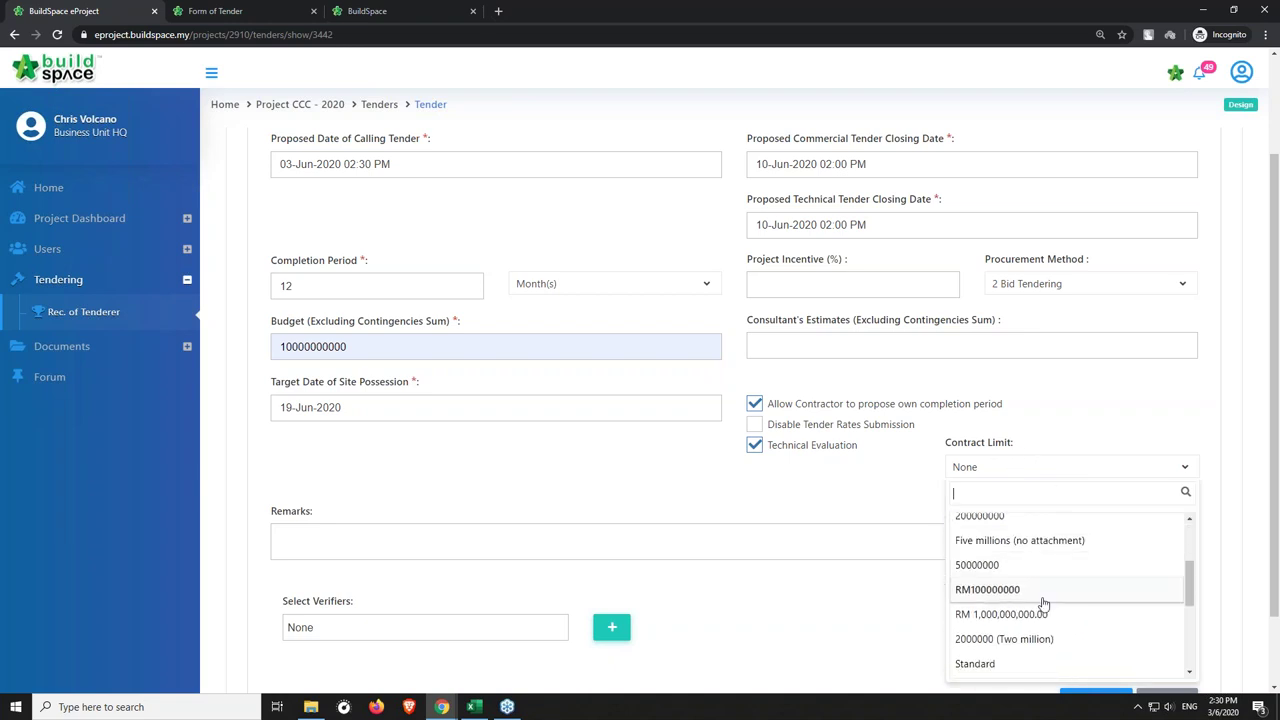
left_click(1040, 640)
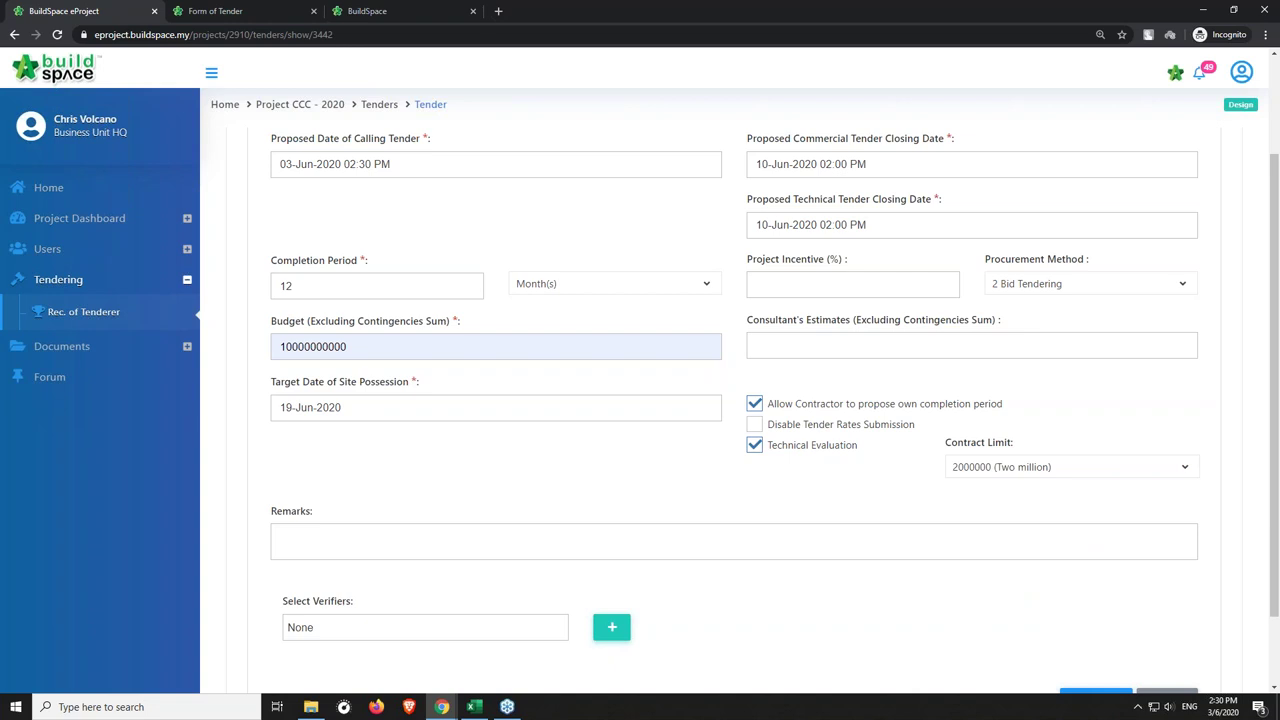
scroll(735, 400, "down", 1)
left_click(1095, 636)
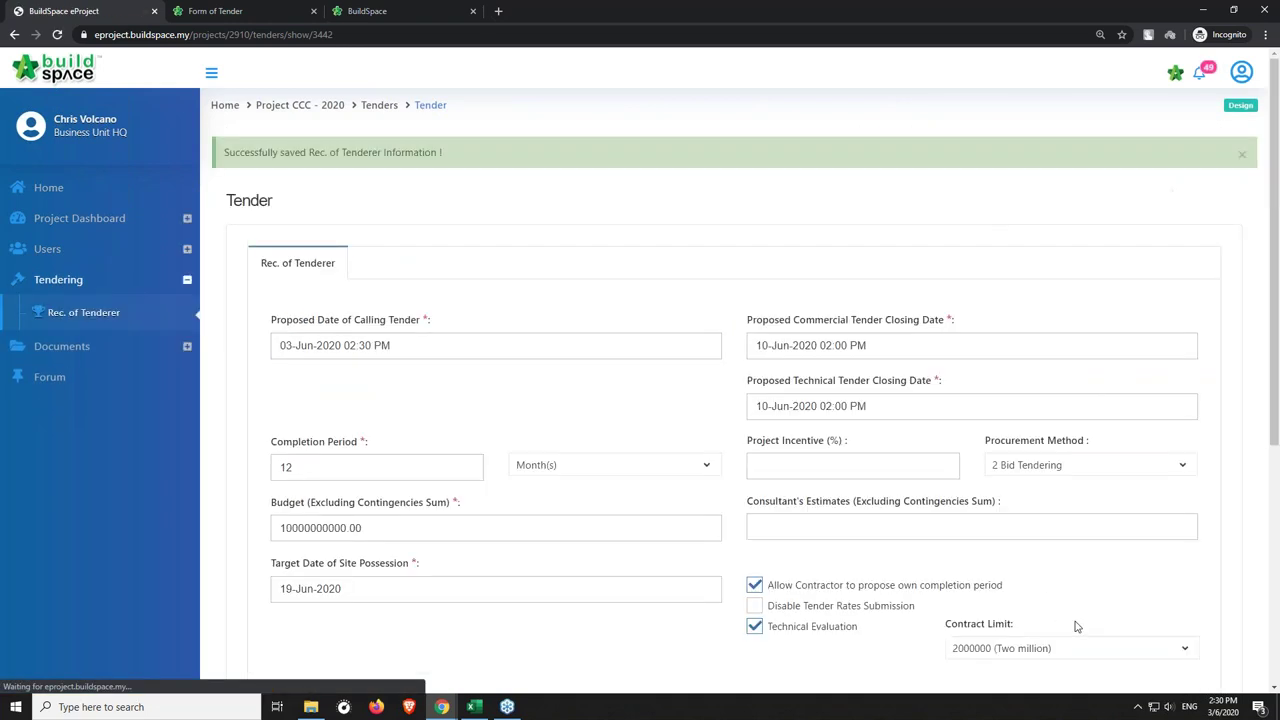
Assign Buildspace Contractor 1, 2 and 3 to the tender after filtering the contractor names by "buildspace", and save the selection.
scroll(1028, 557, "down", 1)
scroll(1017, 520, "down", 2)
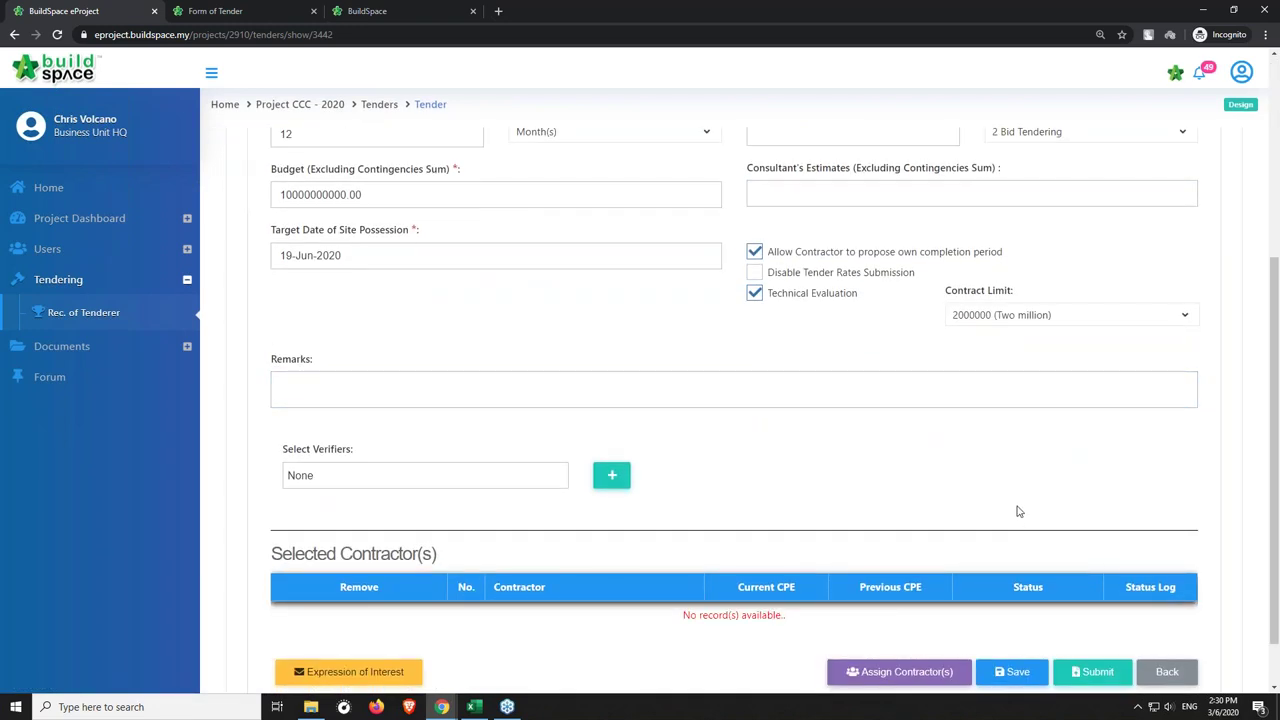
scroll(1013, 510, "down", 1)
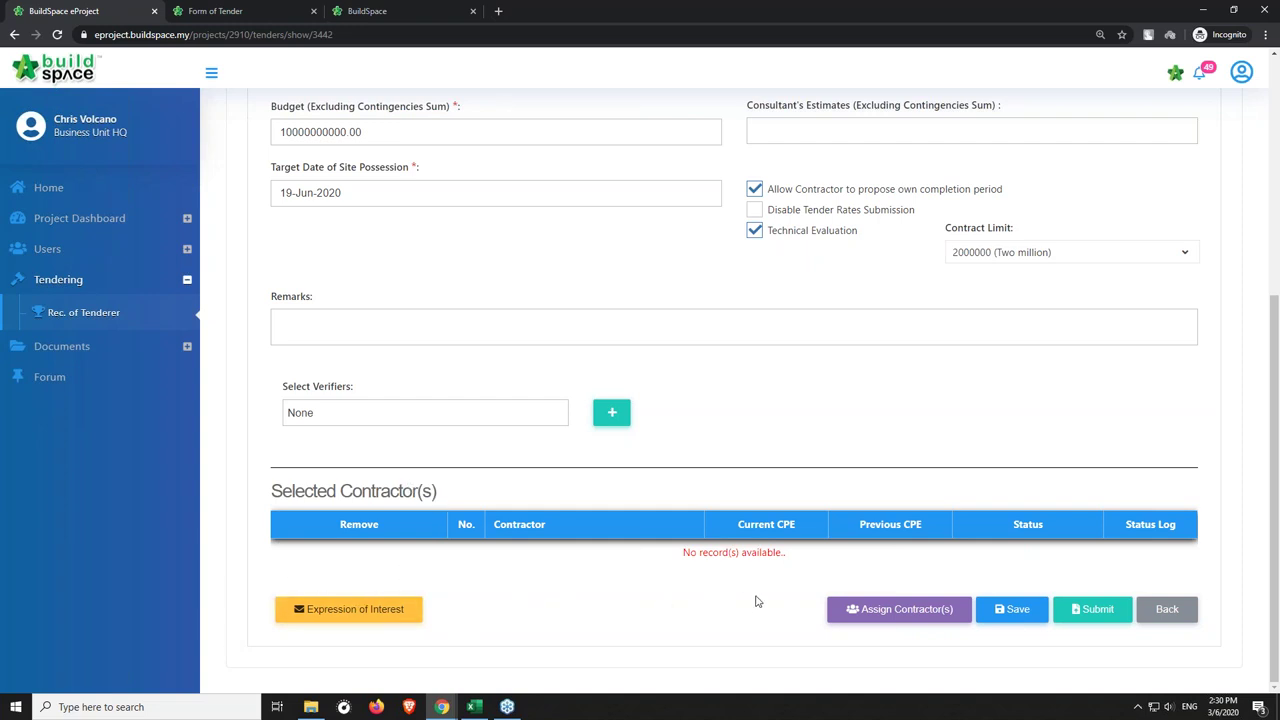
left_click(879, 617)
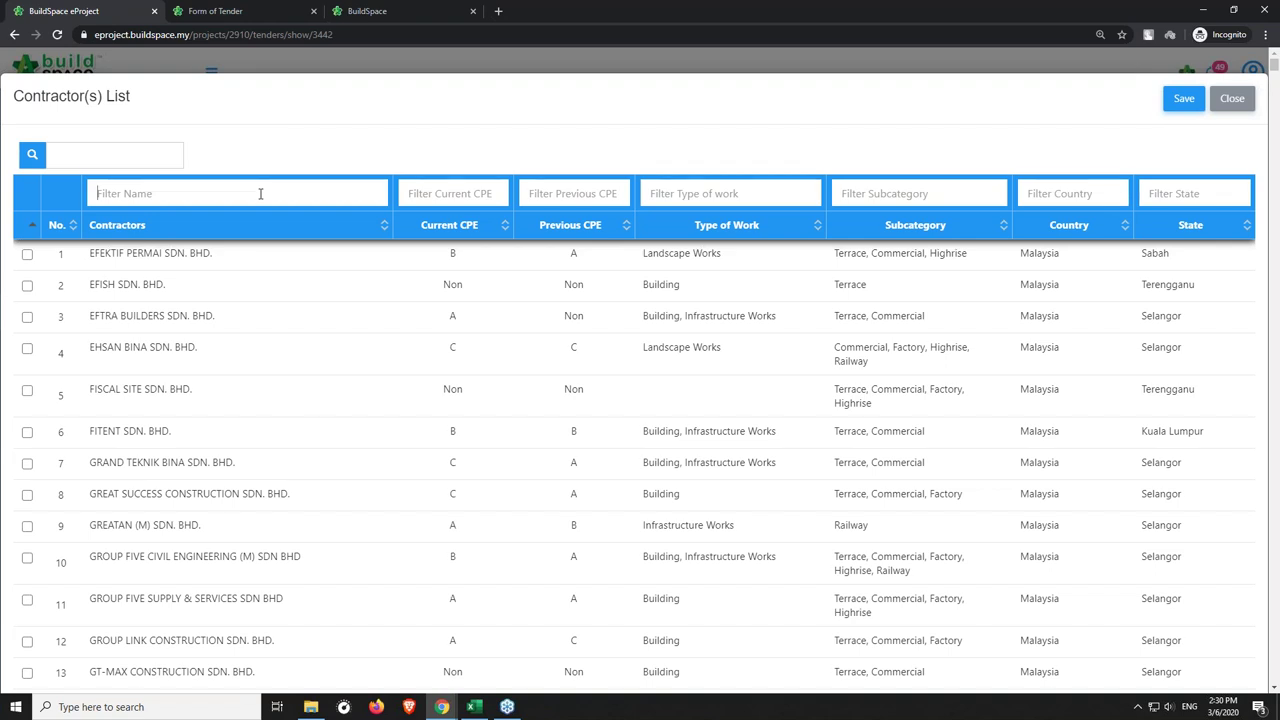
type("buildspace")
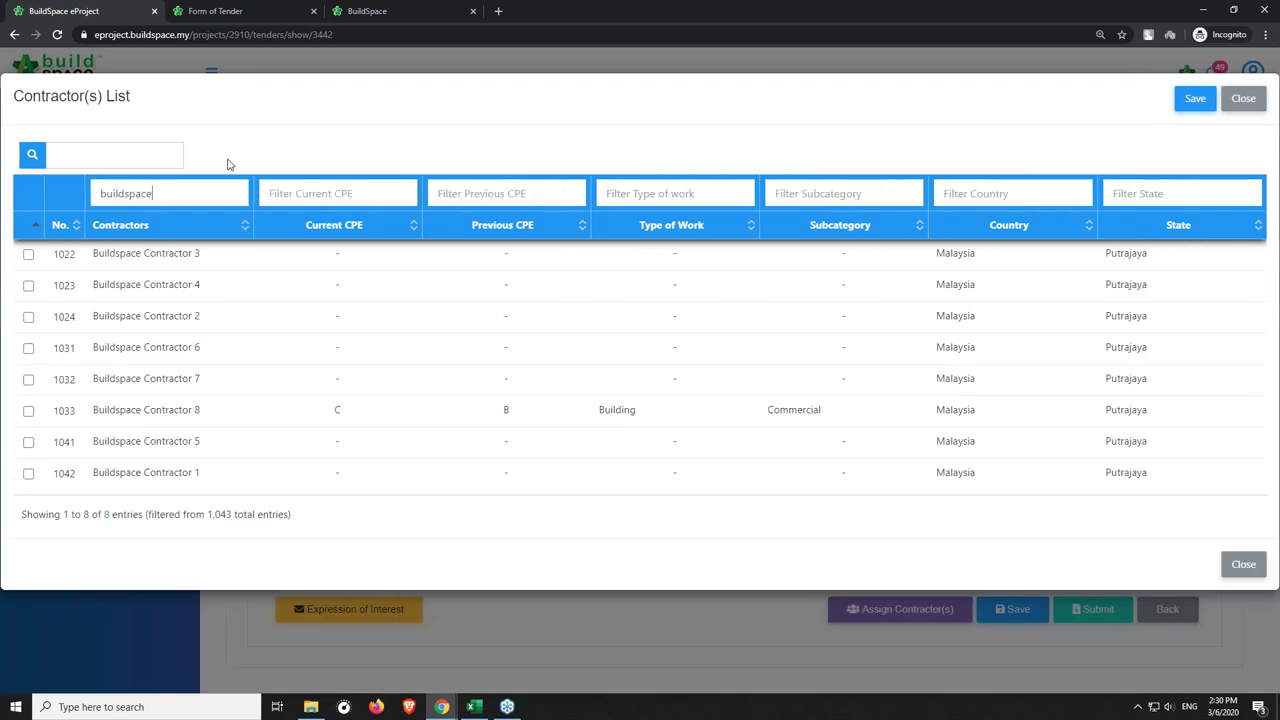
left_click(28, 474)
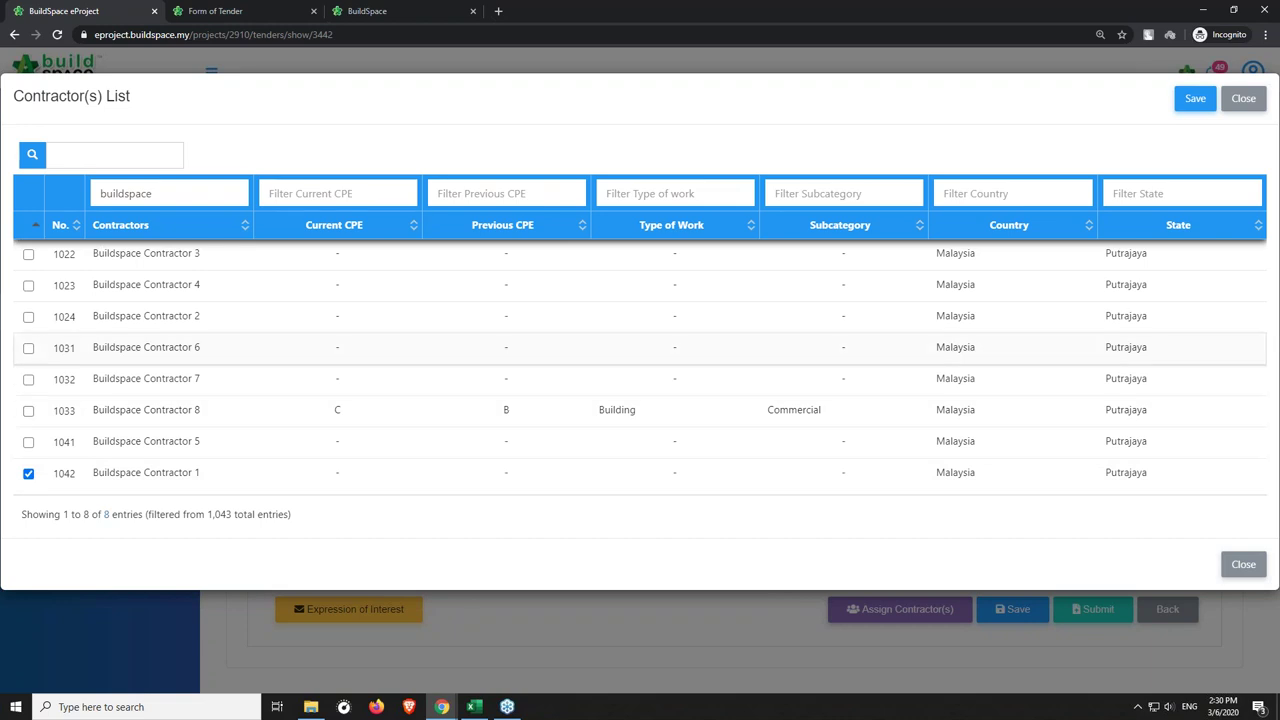
left_click(28, 316)
left_click(28, 254)
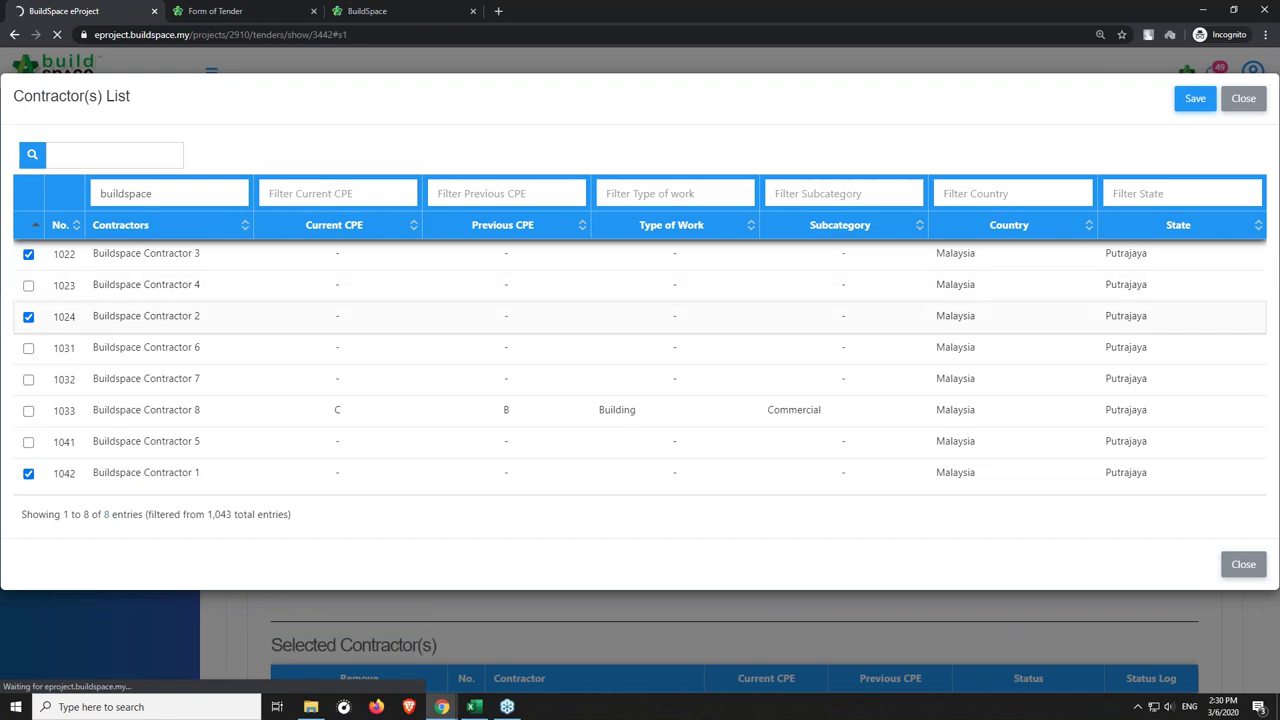
Send an Expression of Interest with the message "Please state your interest for this tender participation" to all three selected contractors.
scroll(1043, 325, "down", 2)
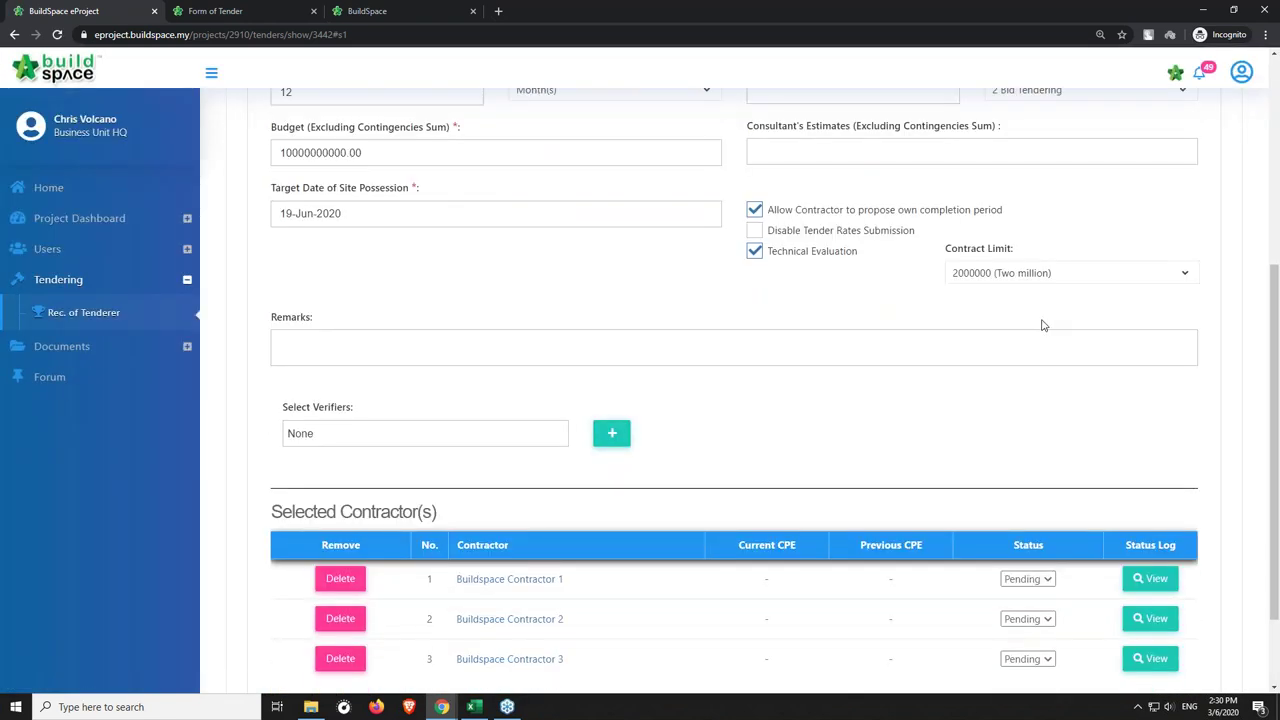
scroll(1043, 325, "down", 1)
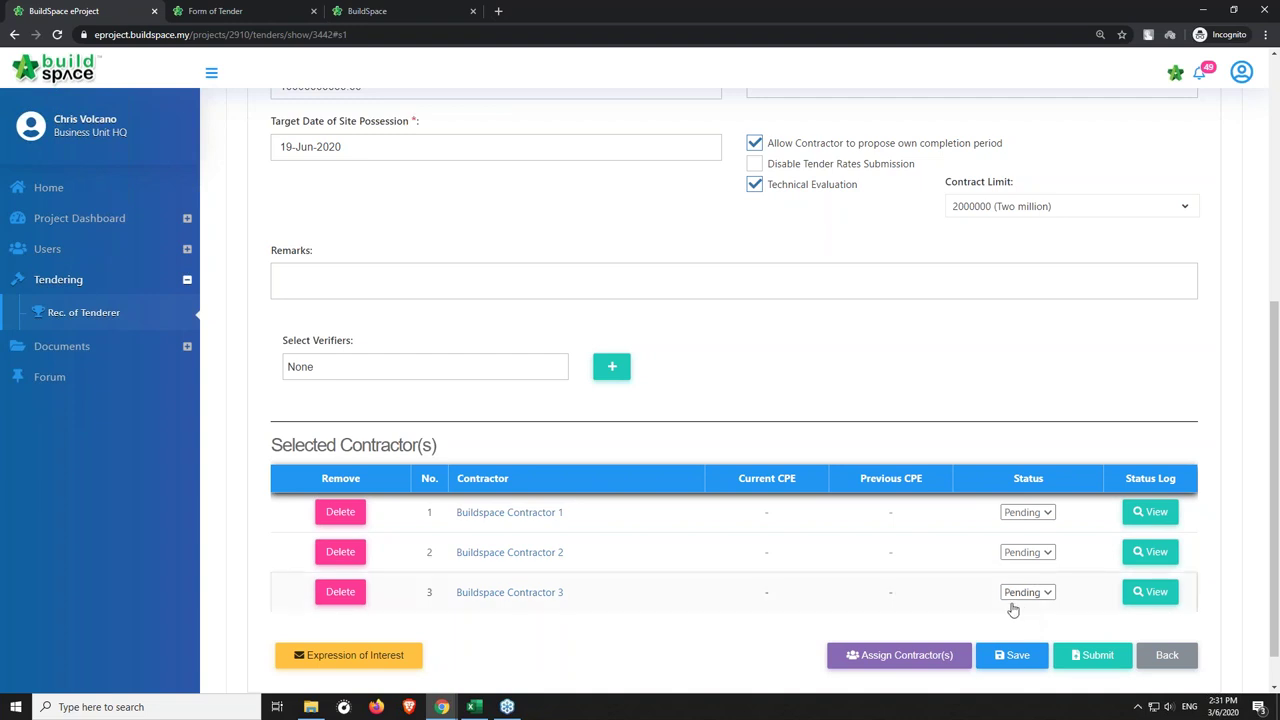
left_click(400, 657)
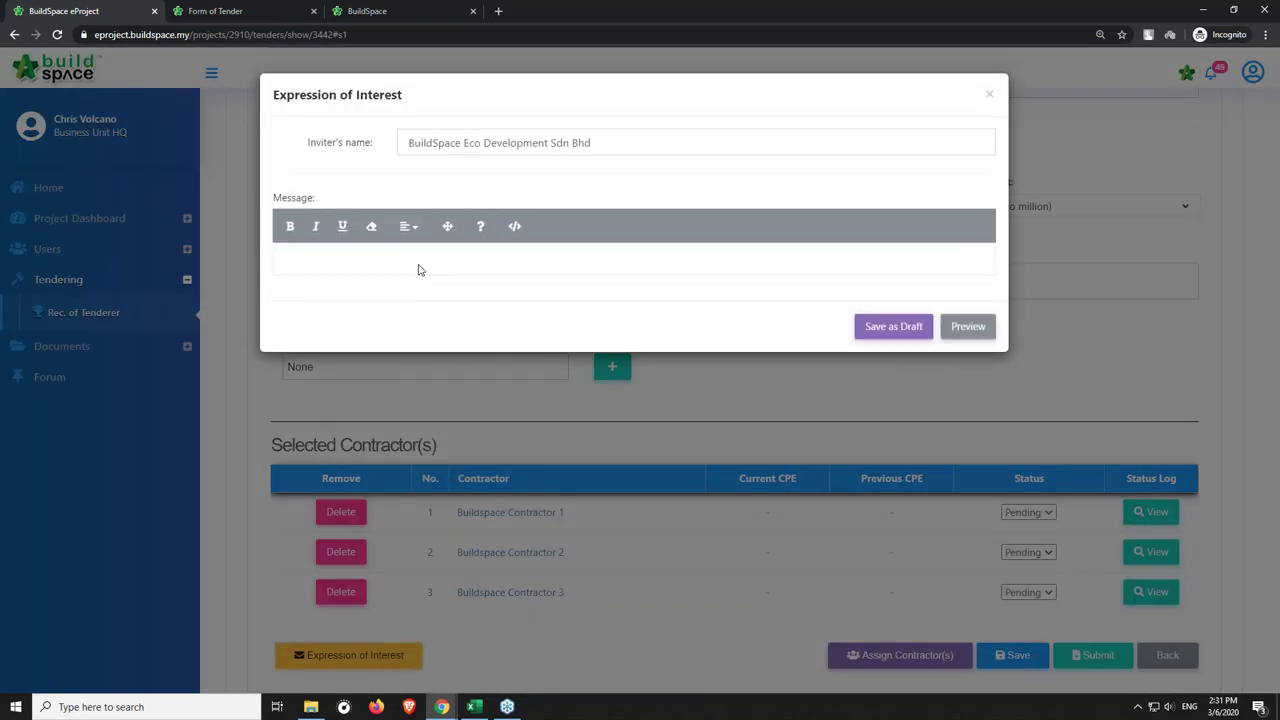
type("Please state your interest for this tender pat")
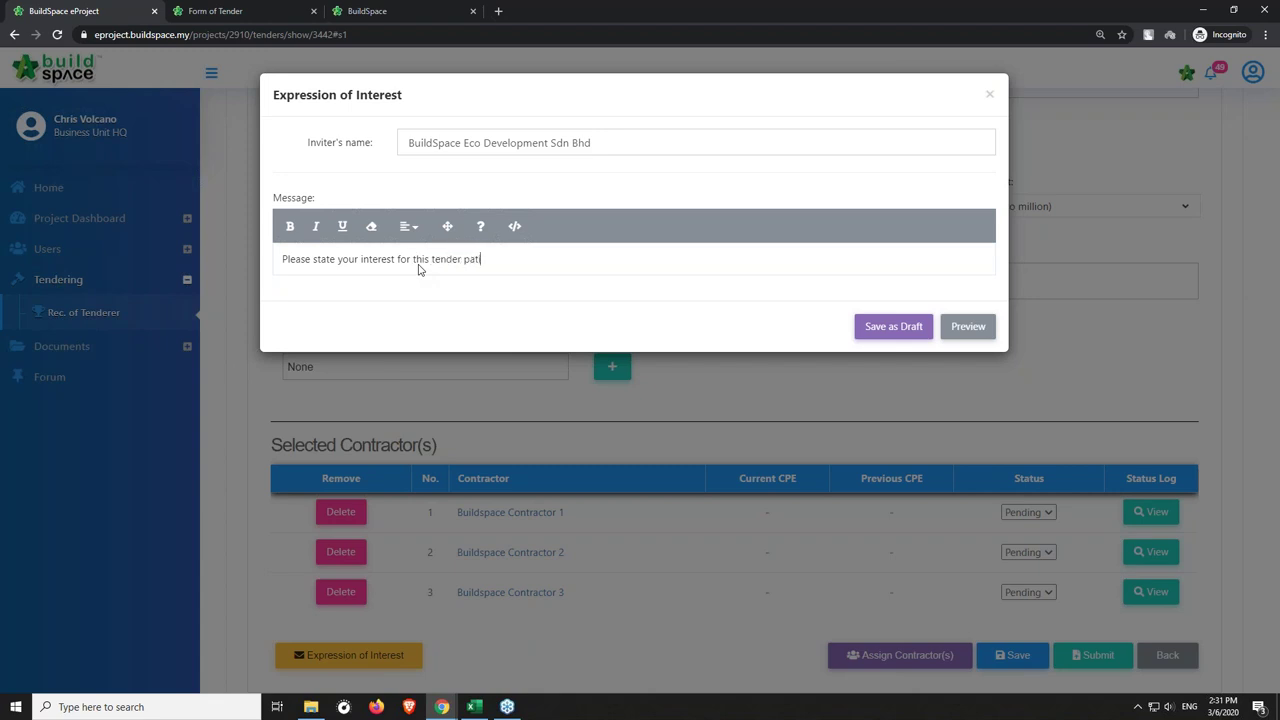
type("ticipatio")
left_click(967, 327)
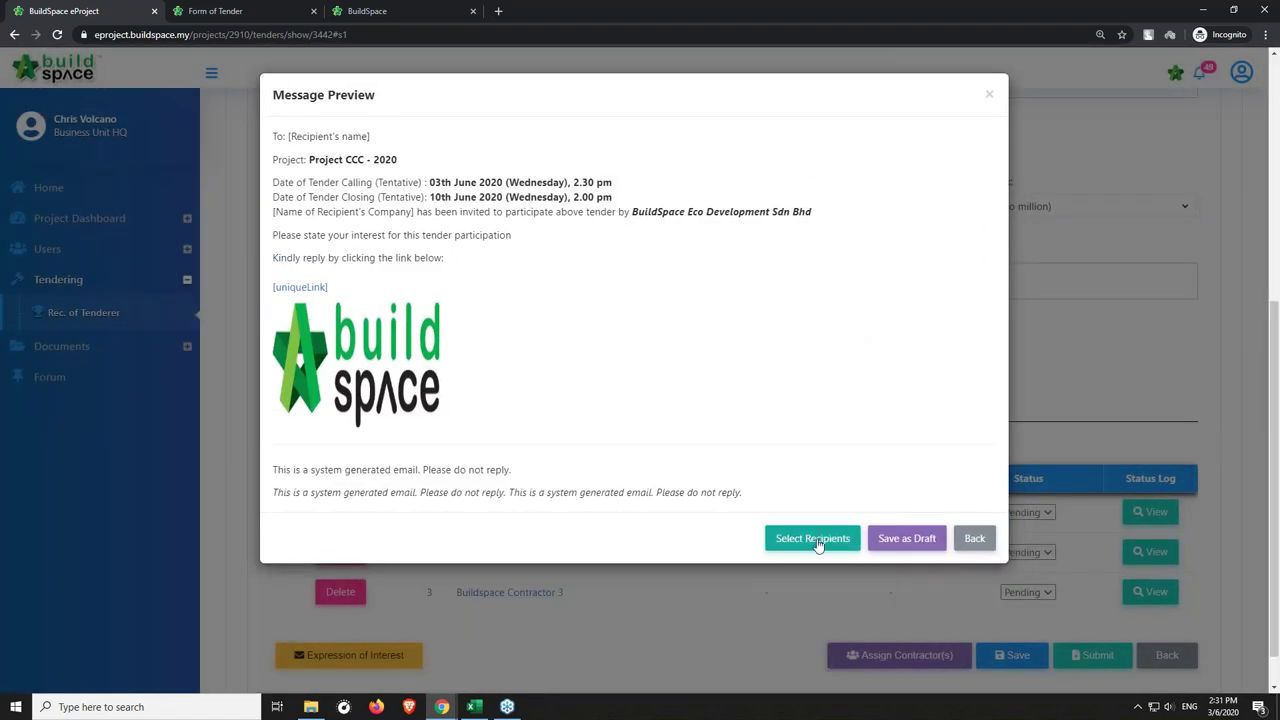
left_click(819, 538)
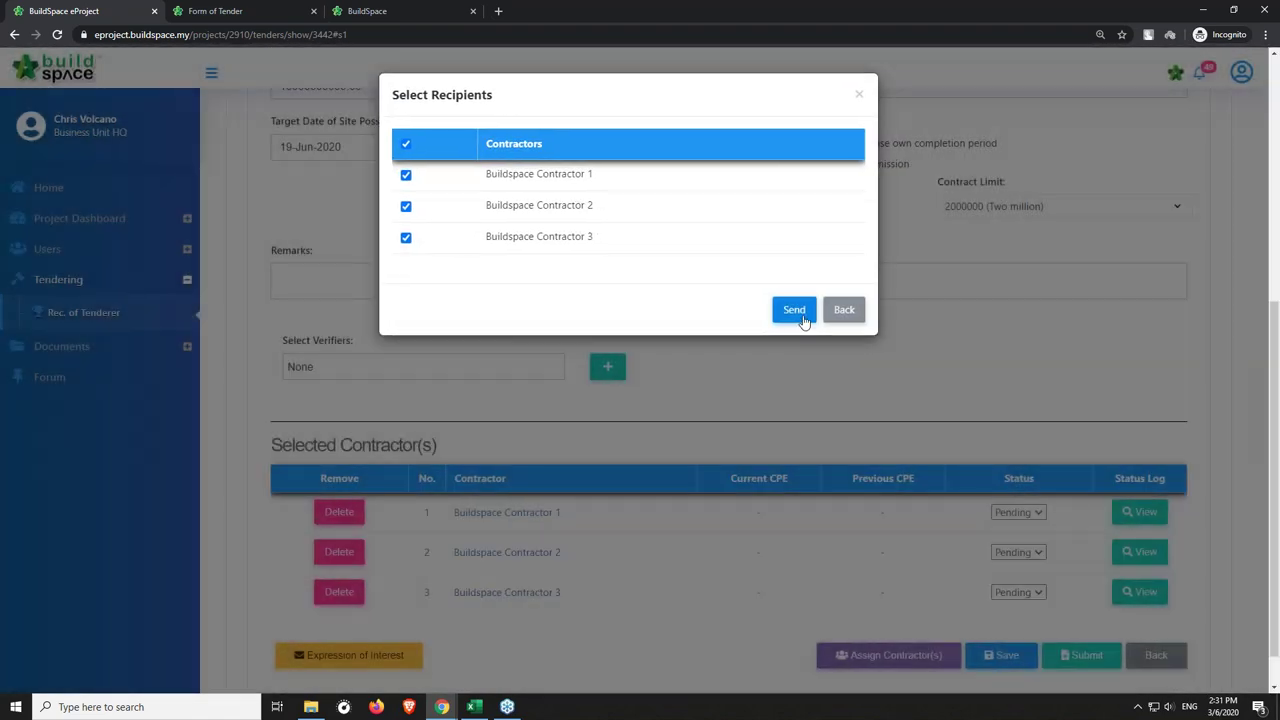
left_click(794, 310)
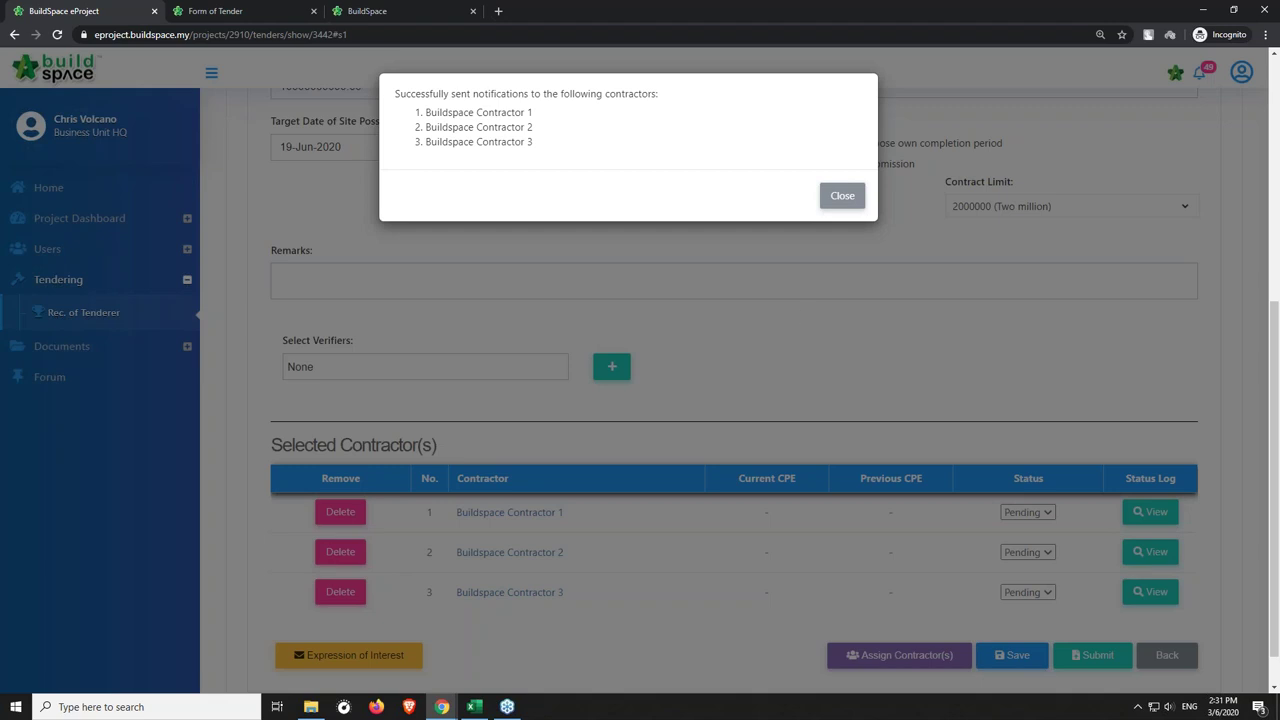
left_click(842, 195)
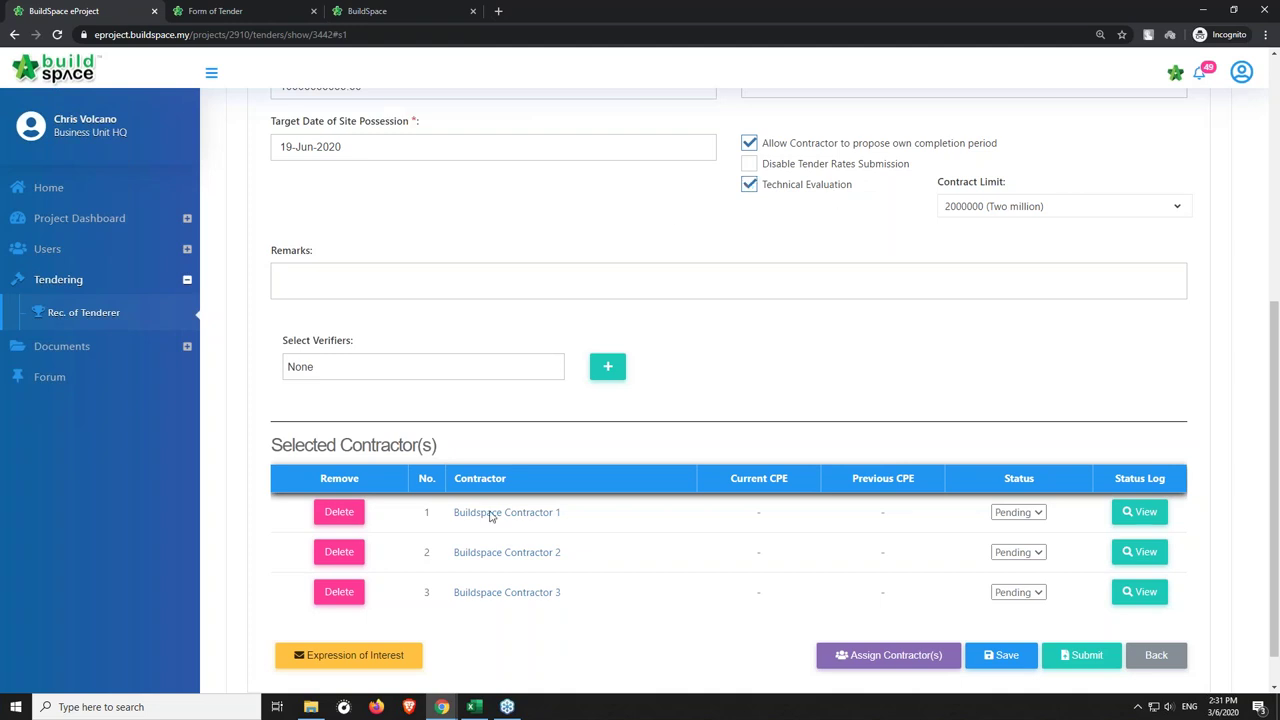
Switch to Contractor 1's Gmail inbox and open the Expression of Interest e-mail to review its tender dates.
left_click(443, 707)
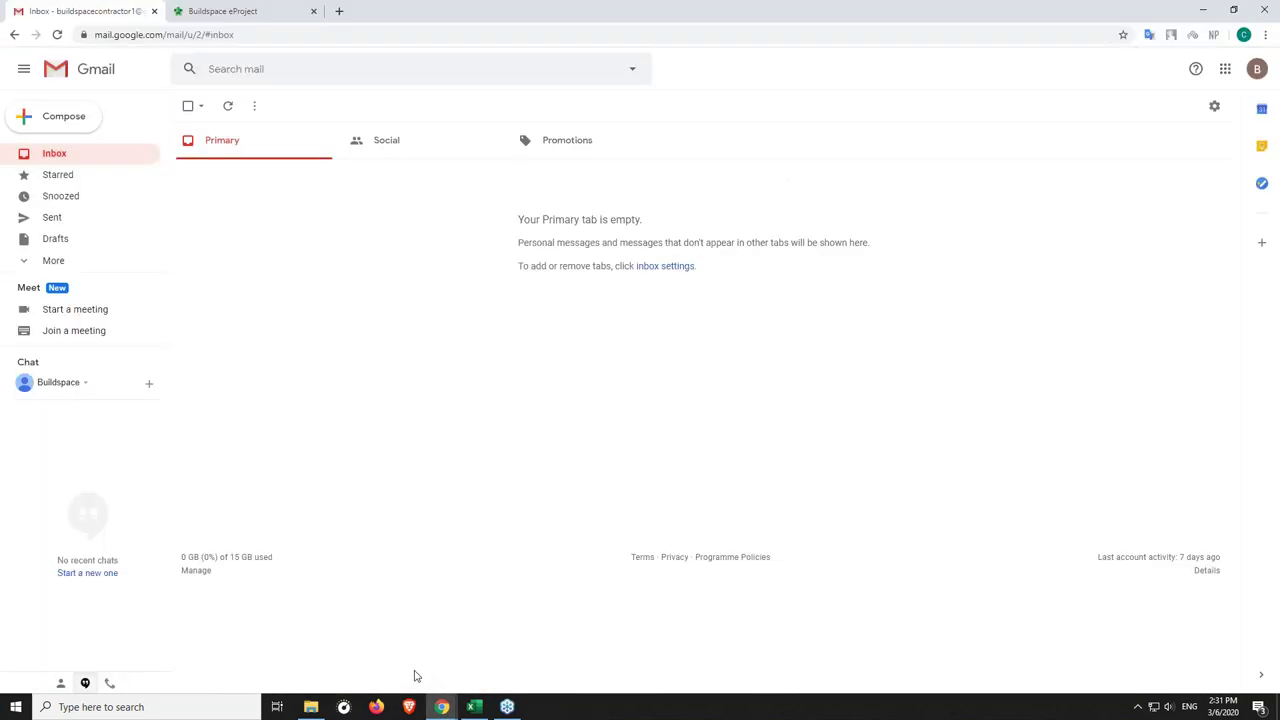
left_click(414, 665)
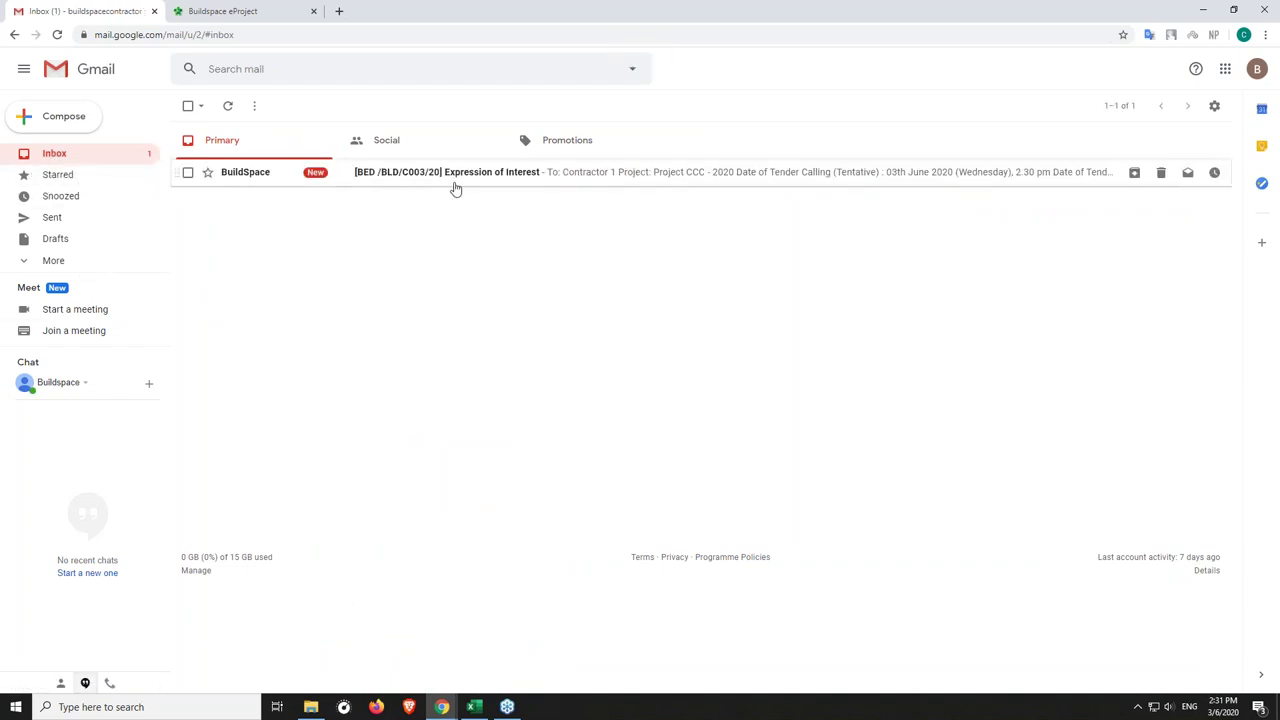
left_click(537, 181)
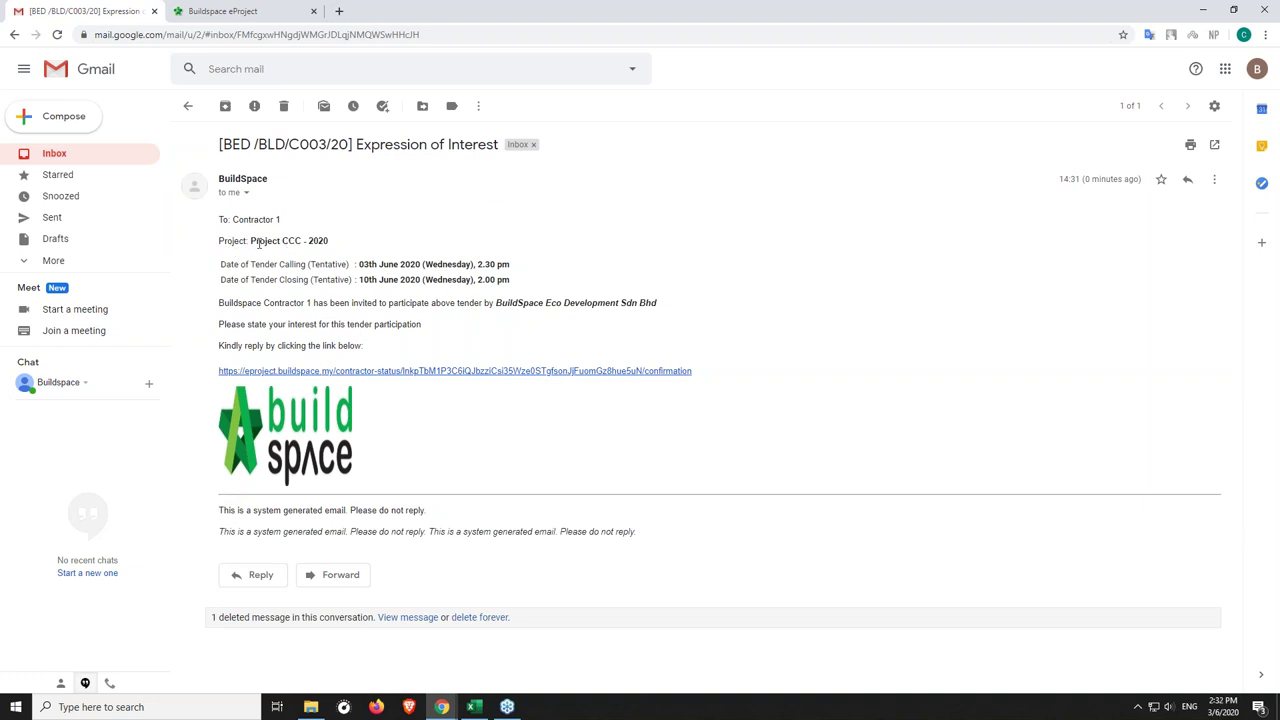
left_click_drag(220, 268, 432, 266)
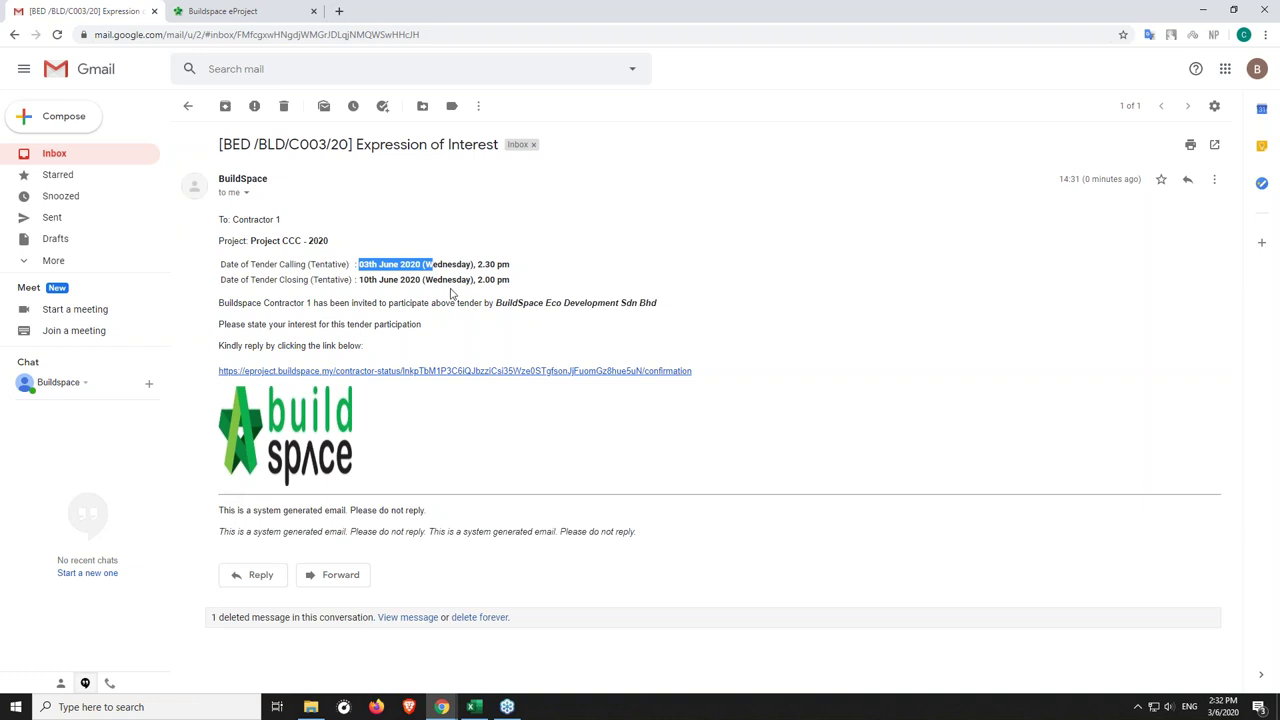
Follow the reply link in the e-mail and confirm Contractor 1's interest to tender with Yes.
left_click(298, 372)
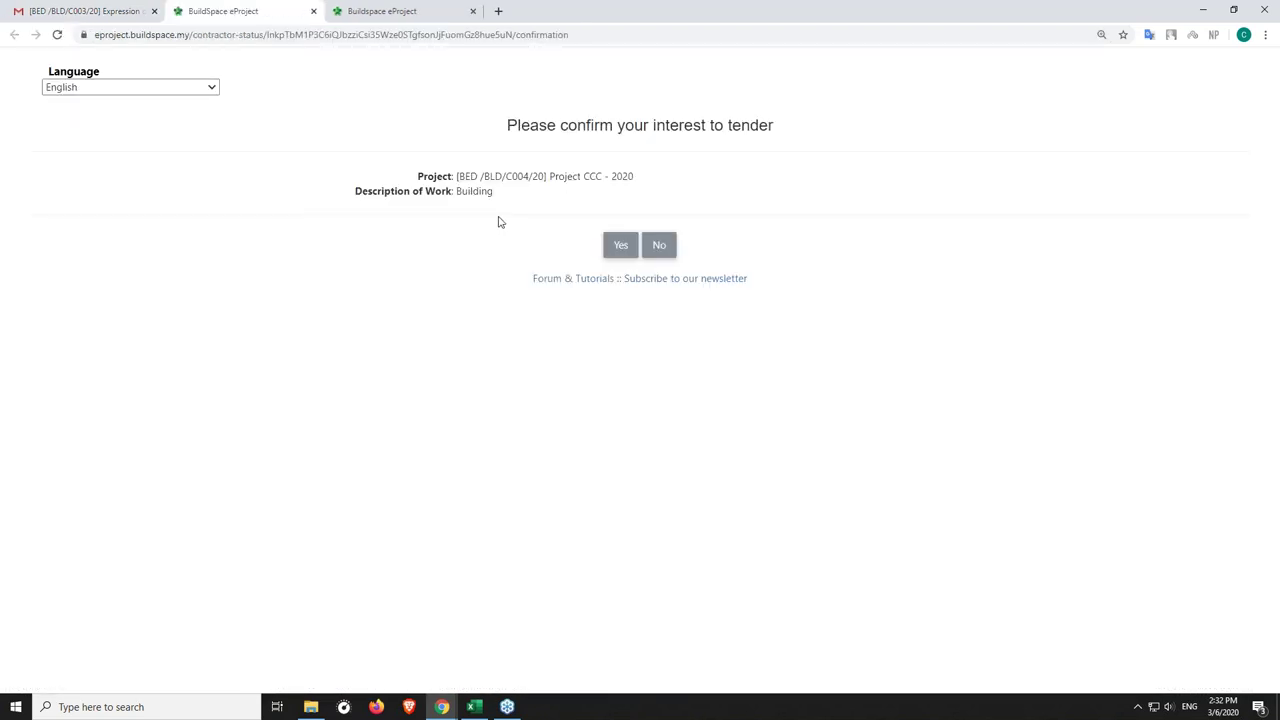
left_click(621, 246)
left_click(788, 243)
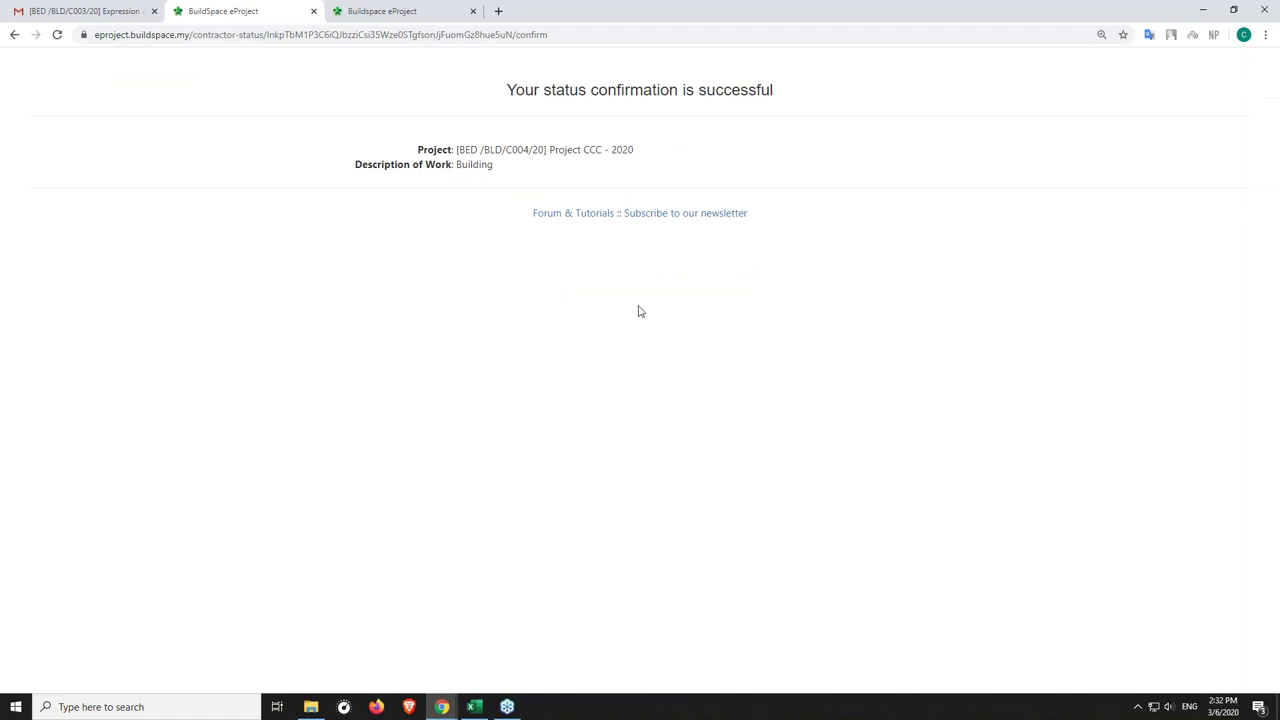
Return to the Rec. of Tenderer form in eProject and reload it to update the selected contractors' statuses.
left_click(460, 702)
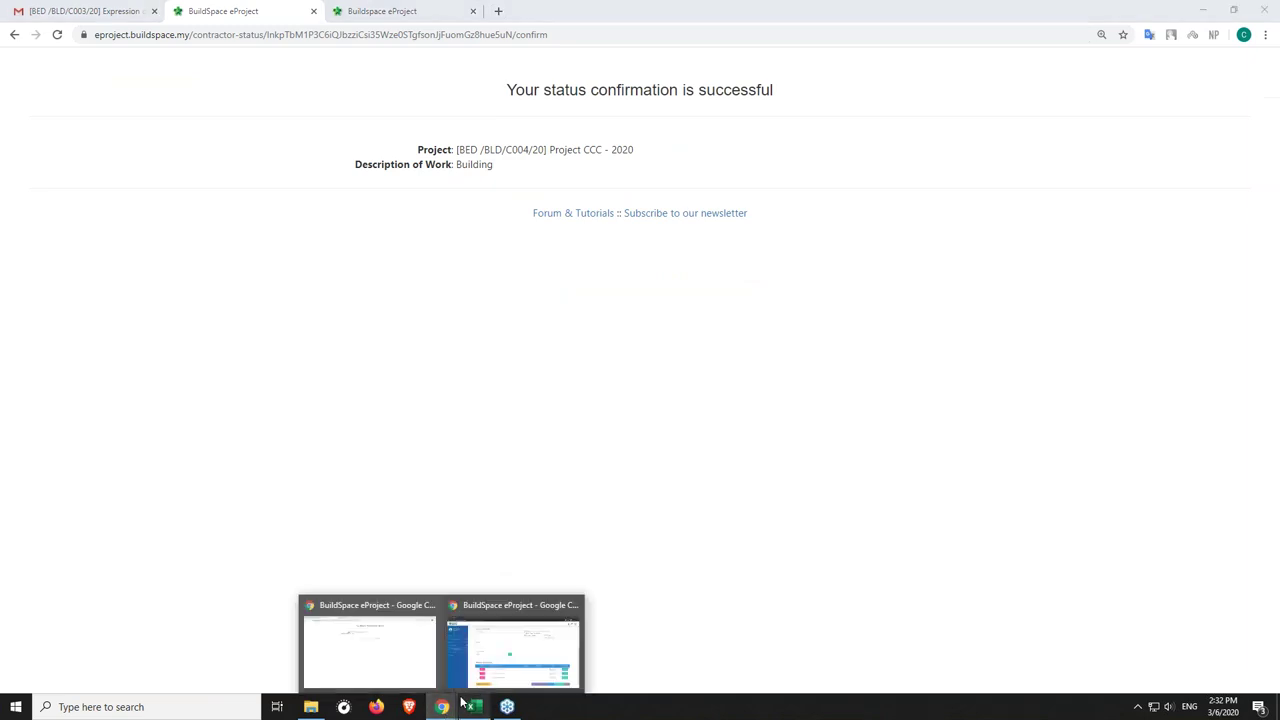
left_click(515, 678)
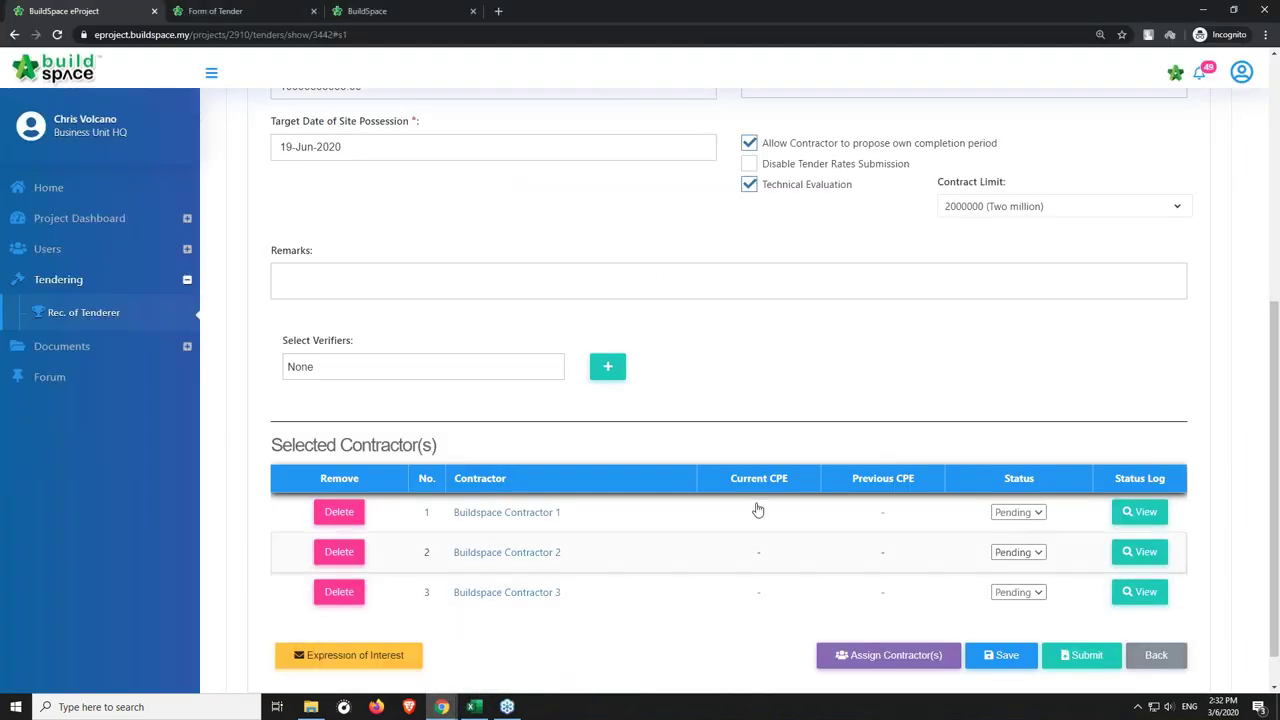
left_click(59, 35)
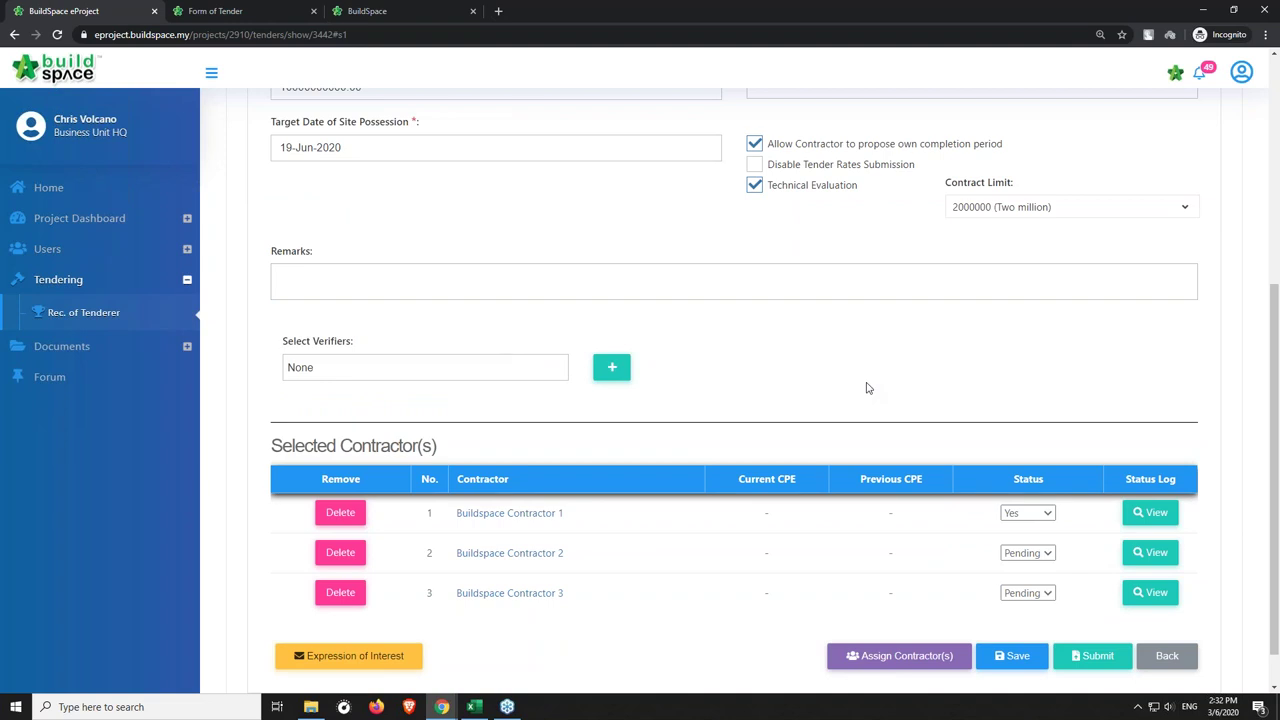
Set the statuses of Buildspace Contractor 2 and Buildspace Contractor 3 to Yes in the selected contractors table.
scroll(880, 400, "down", 1)
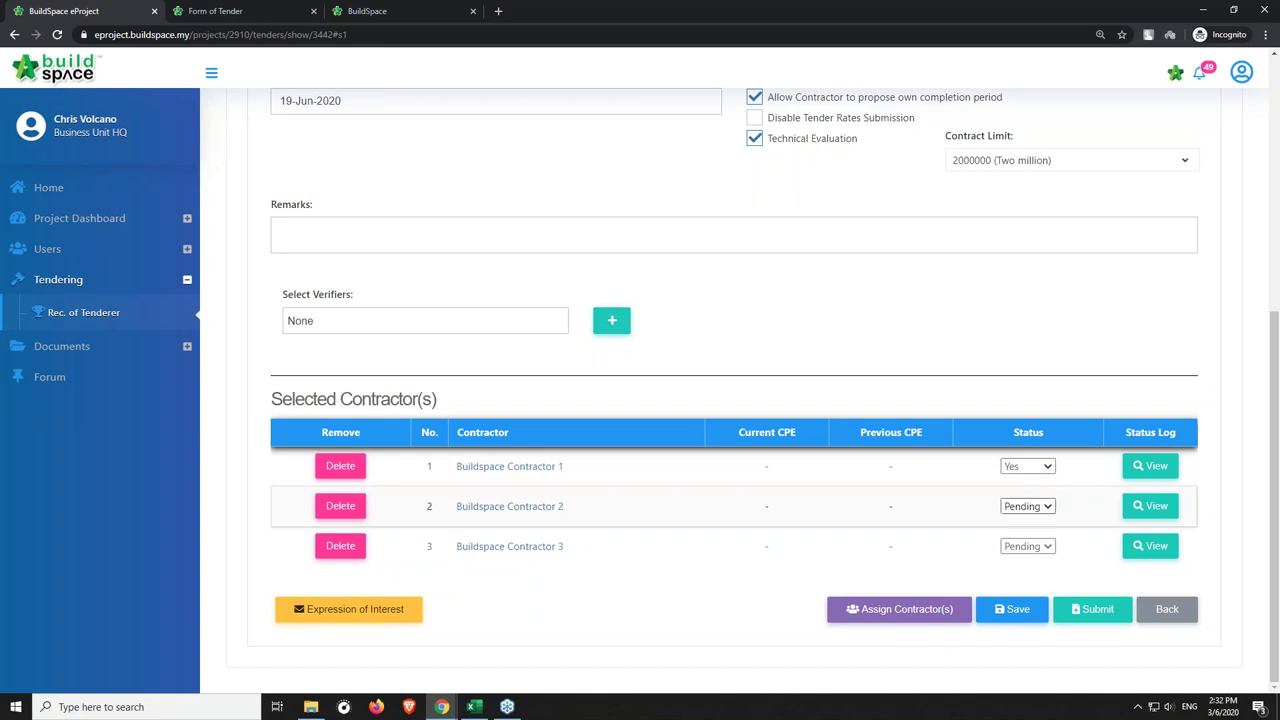
left_click(1038, 510)
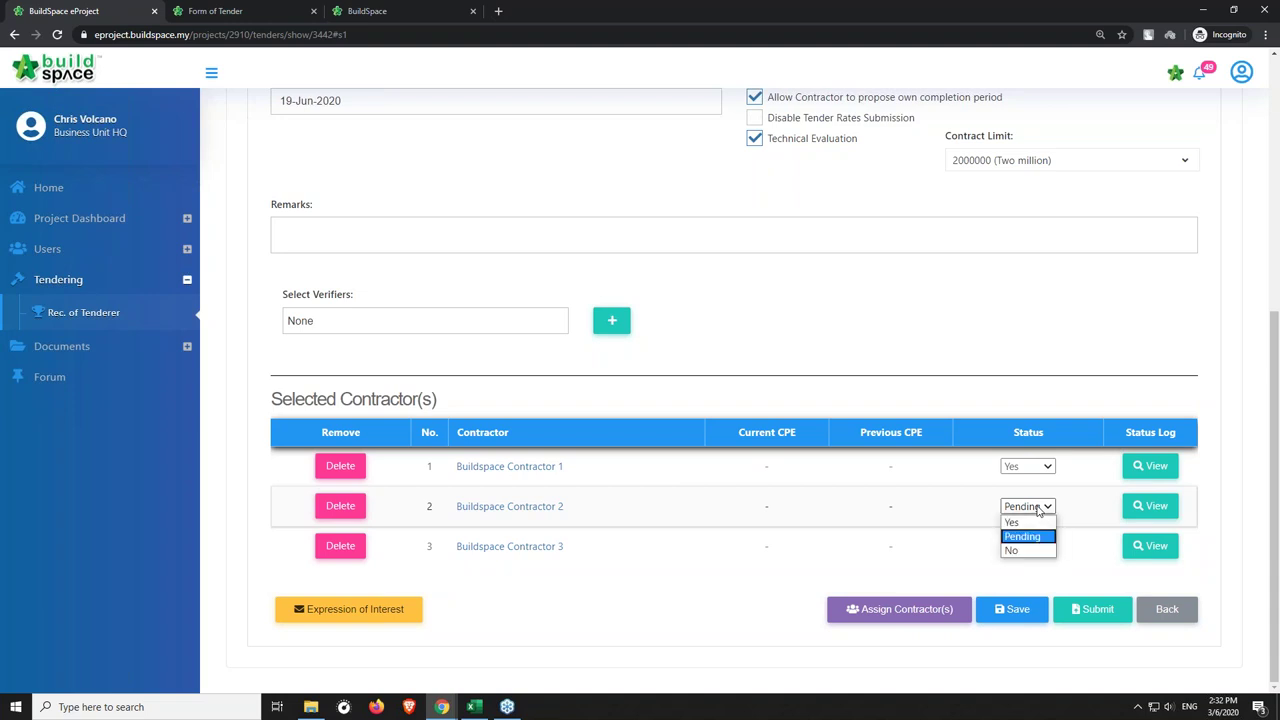
left_click(1034, 519)
left_click(1030, 546)
left_click(1022, 574)
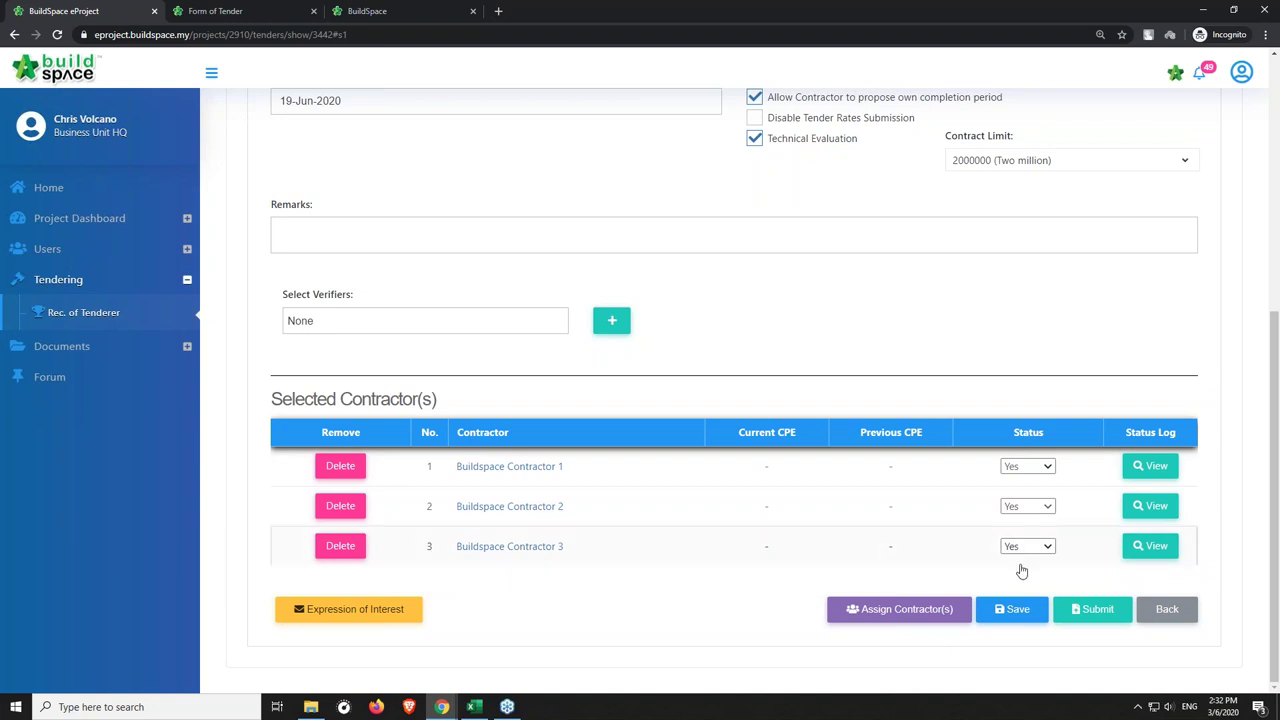
Submit the Rec. of Tenderer form with verifiers left at None and confirm submitting without verifiers.
scroll(910, 494, "up", 2)
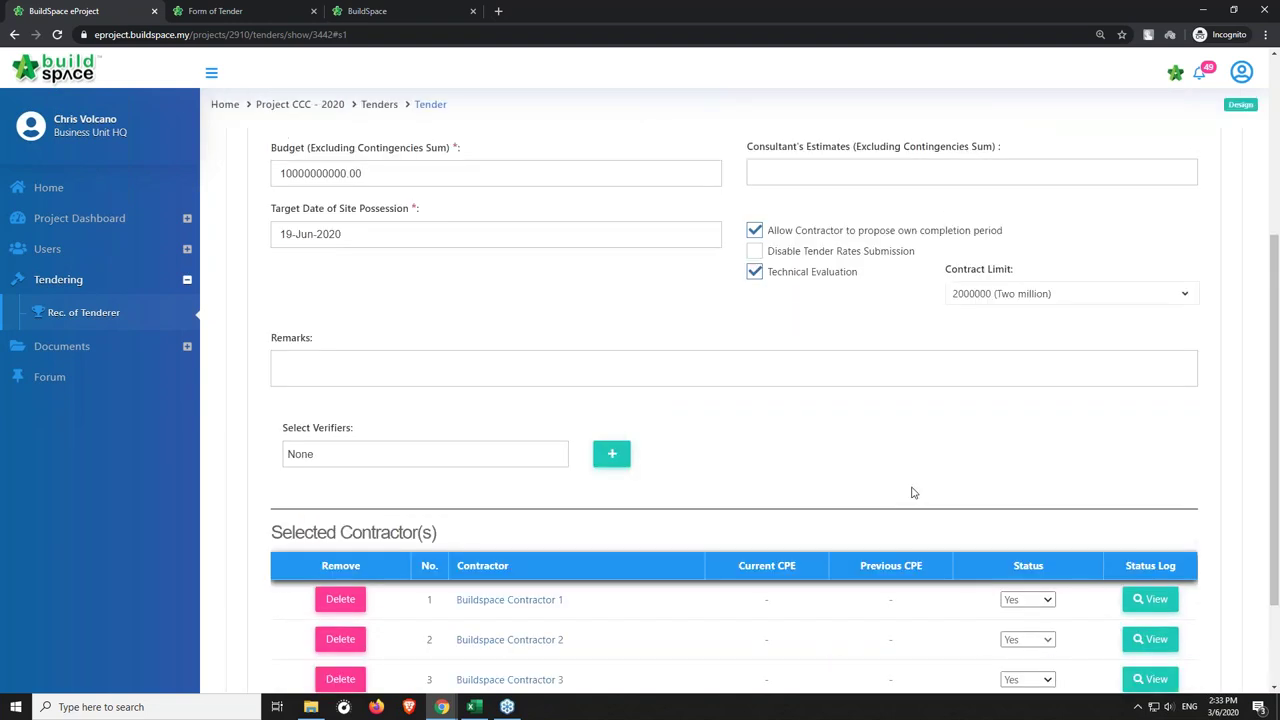
scroll(930, 500, "down", 2)
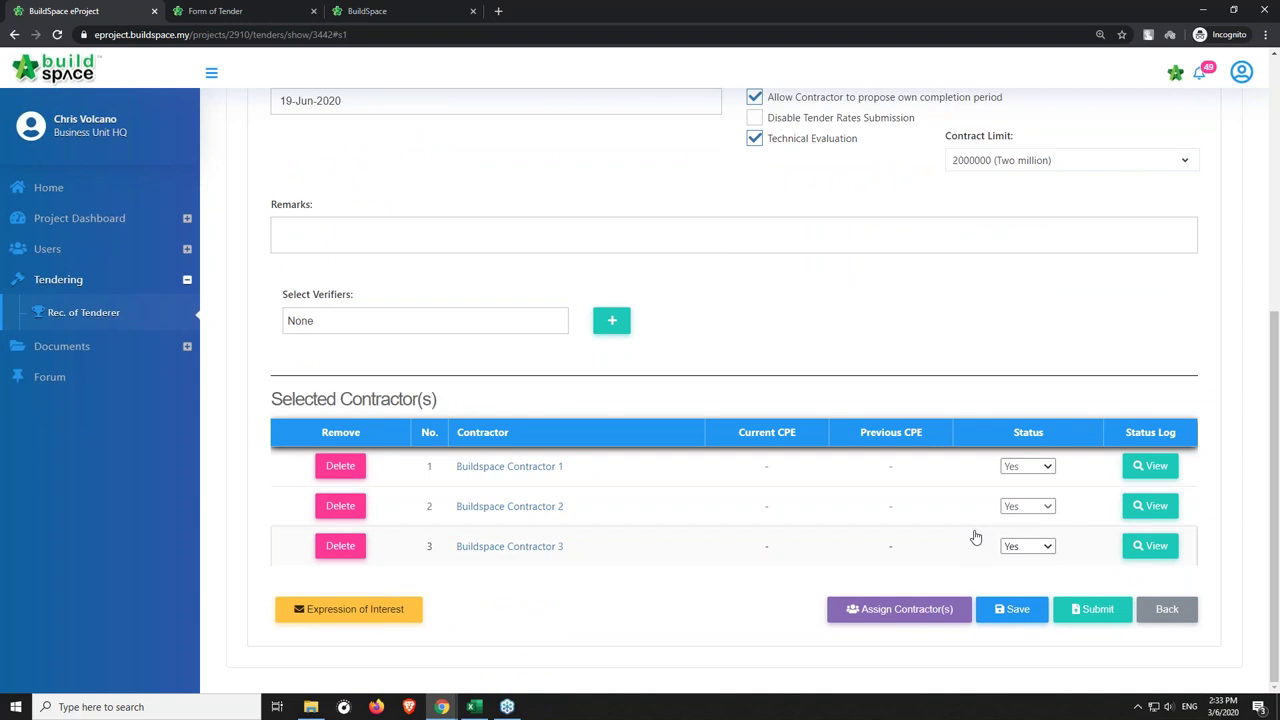
left_click(430, 324)
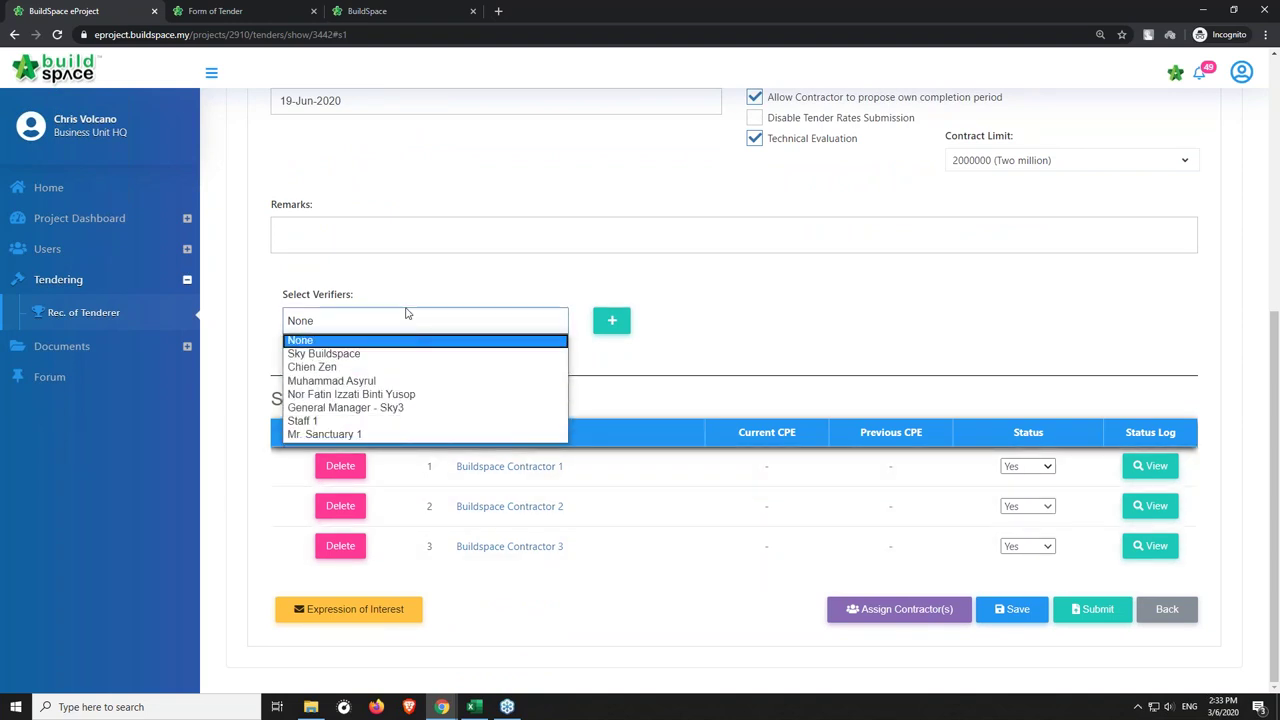
left_click(408, 289)
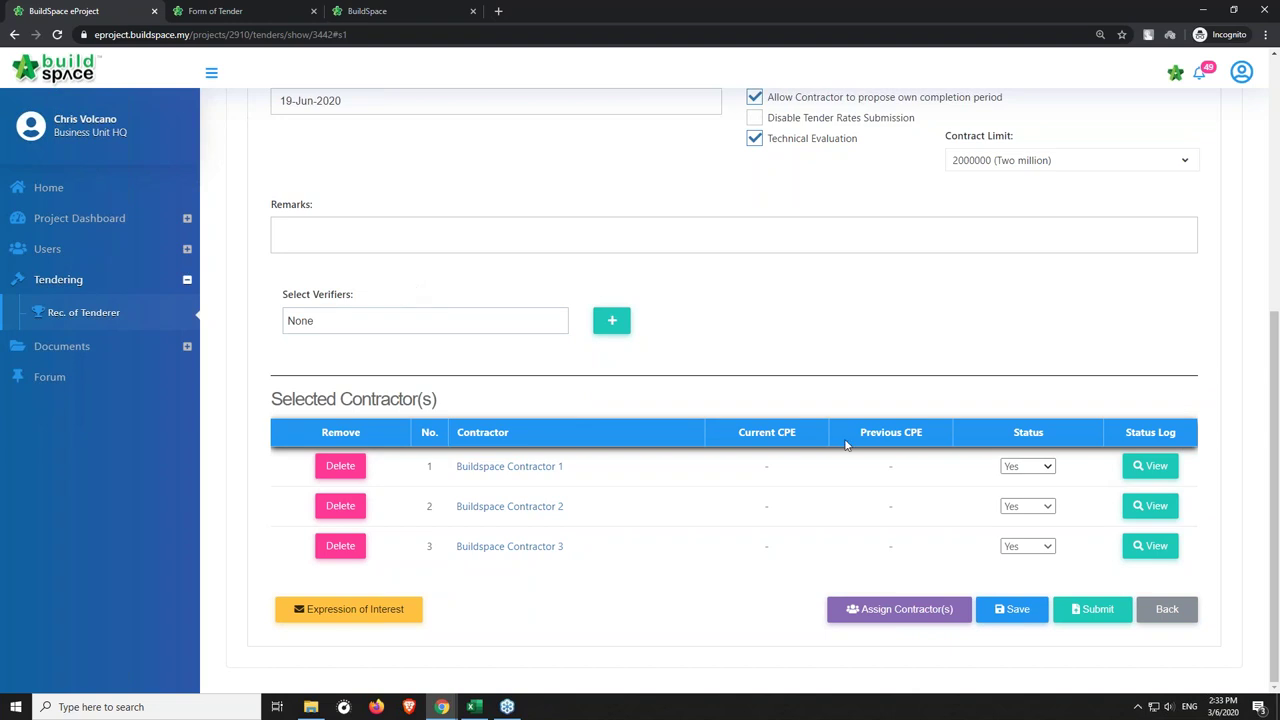
left_click(1094, 609)
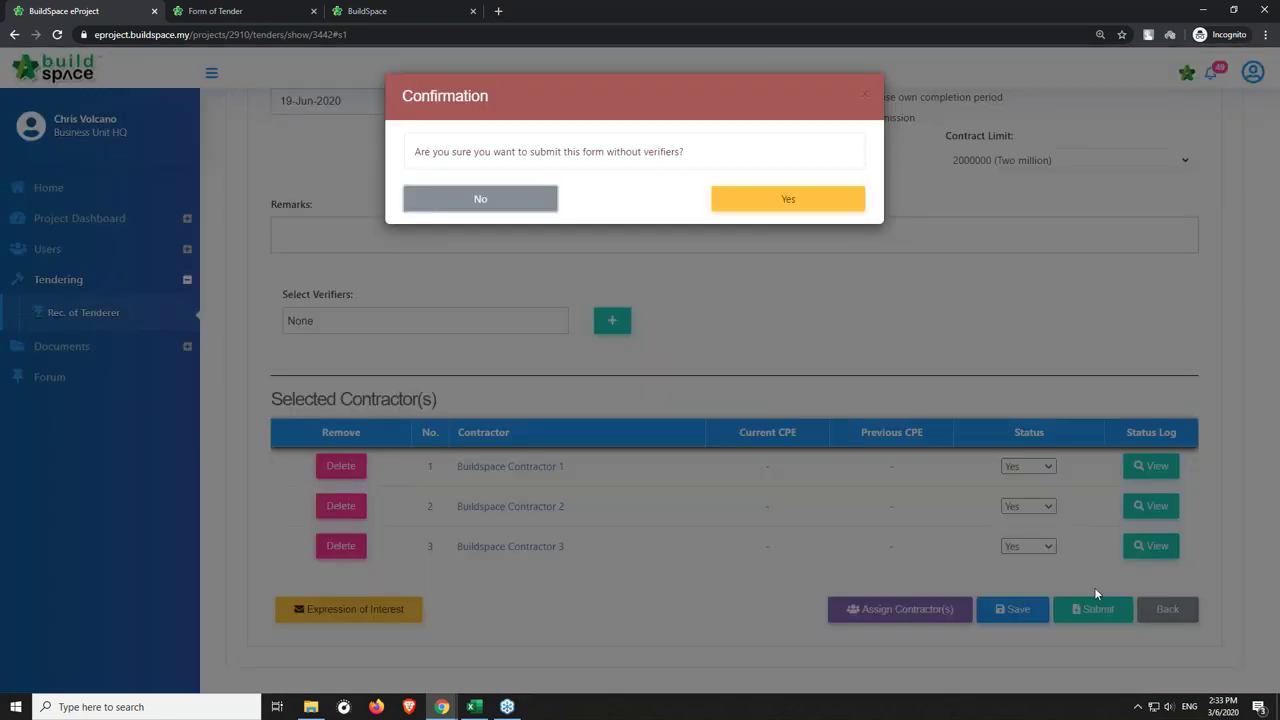
left_click(797, 203)
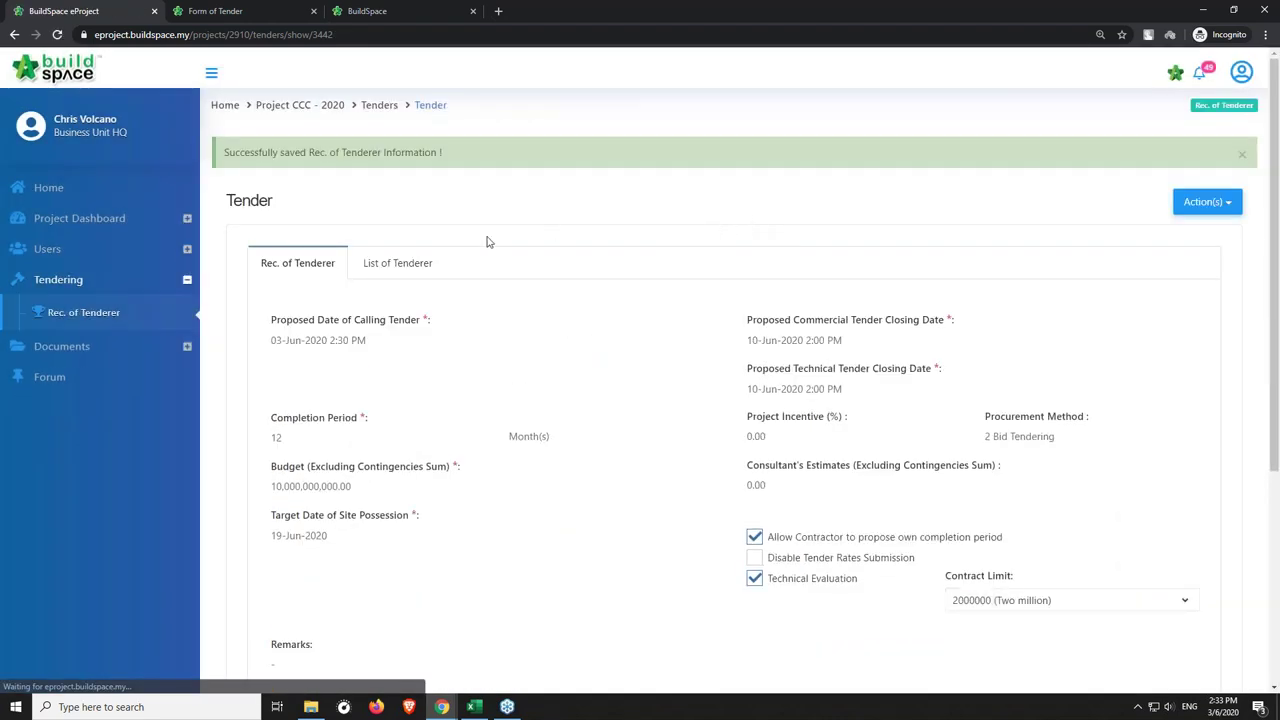
Open the List of Tenderer form and examine its tender dates, completion period, evaluation settings and selected contractors.
left_click(422, 265)
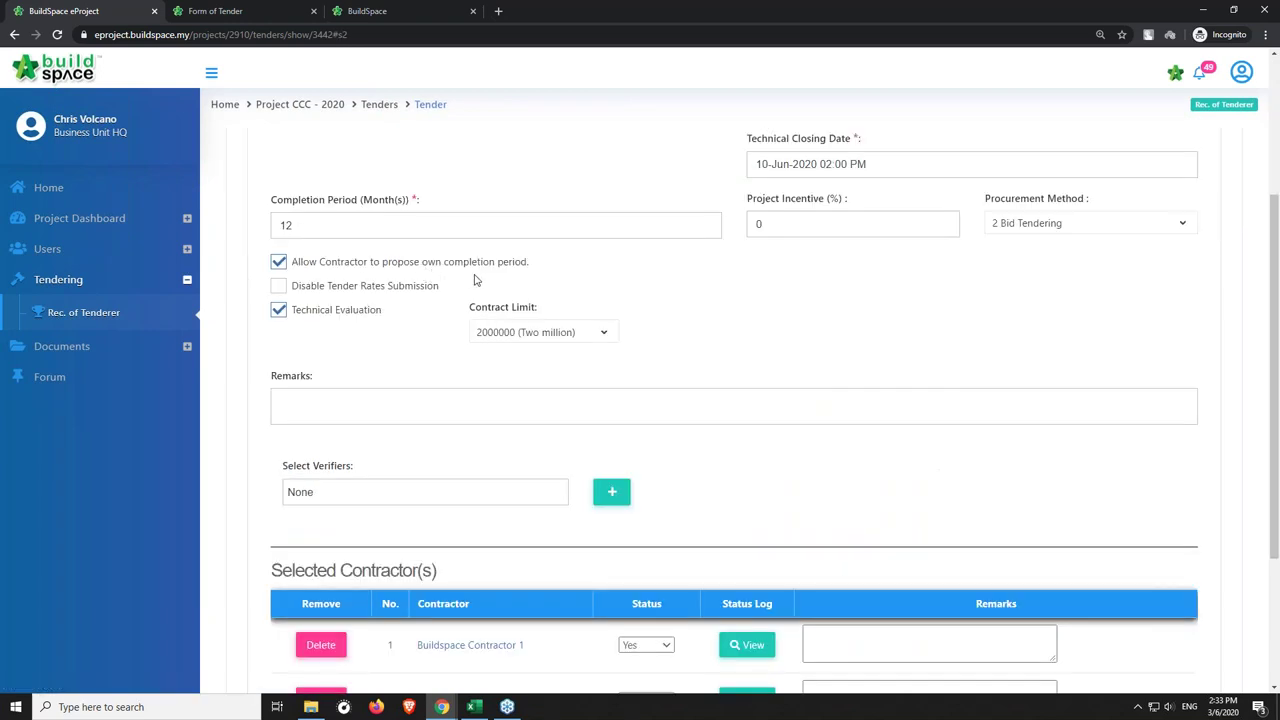
scroll(474, 277, "up", 2)
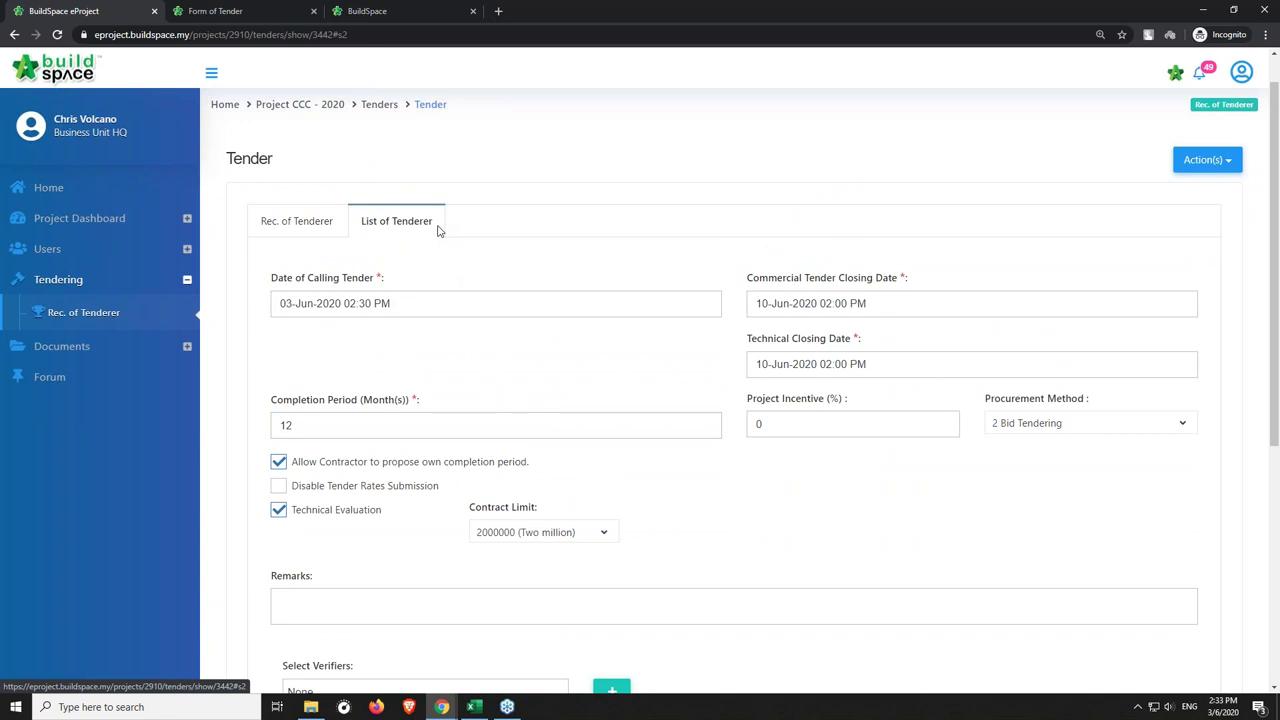
scroll(461, 225, "down", 1)
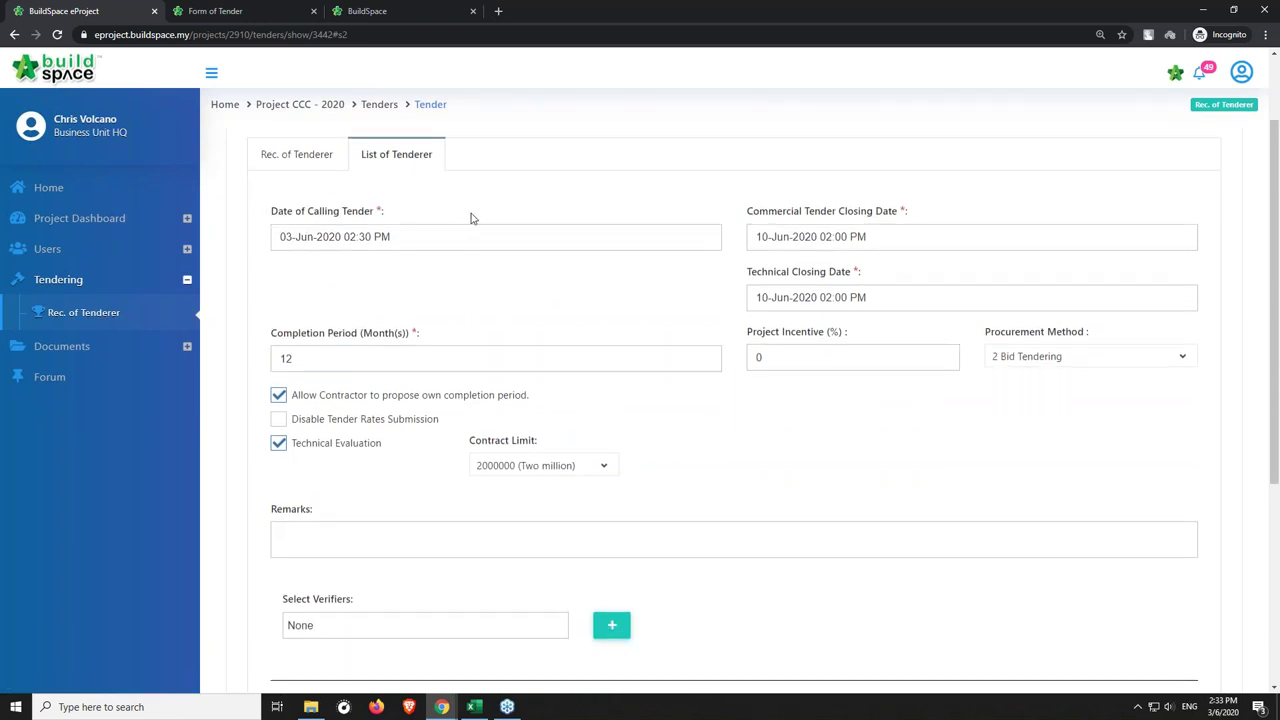
scroll(472, 219, "down", 3)
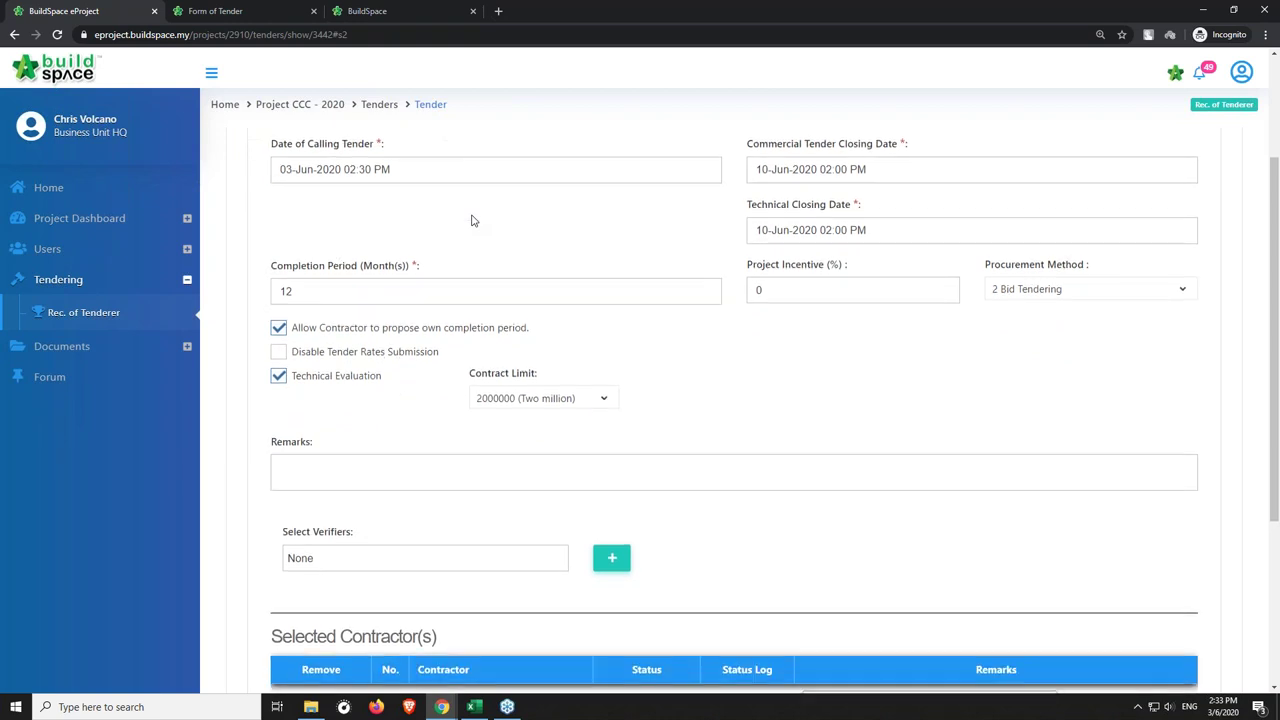
scroll(479, 218, "down", 1)
right_click(472, 213)
left_click(797, 343)
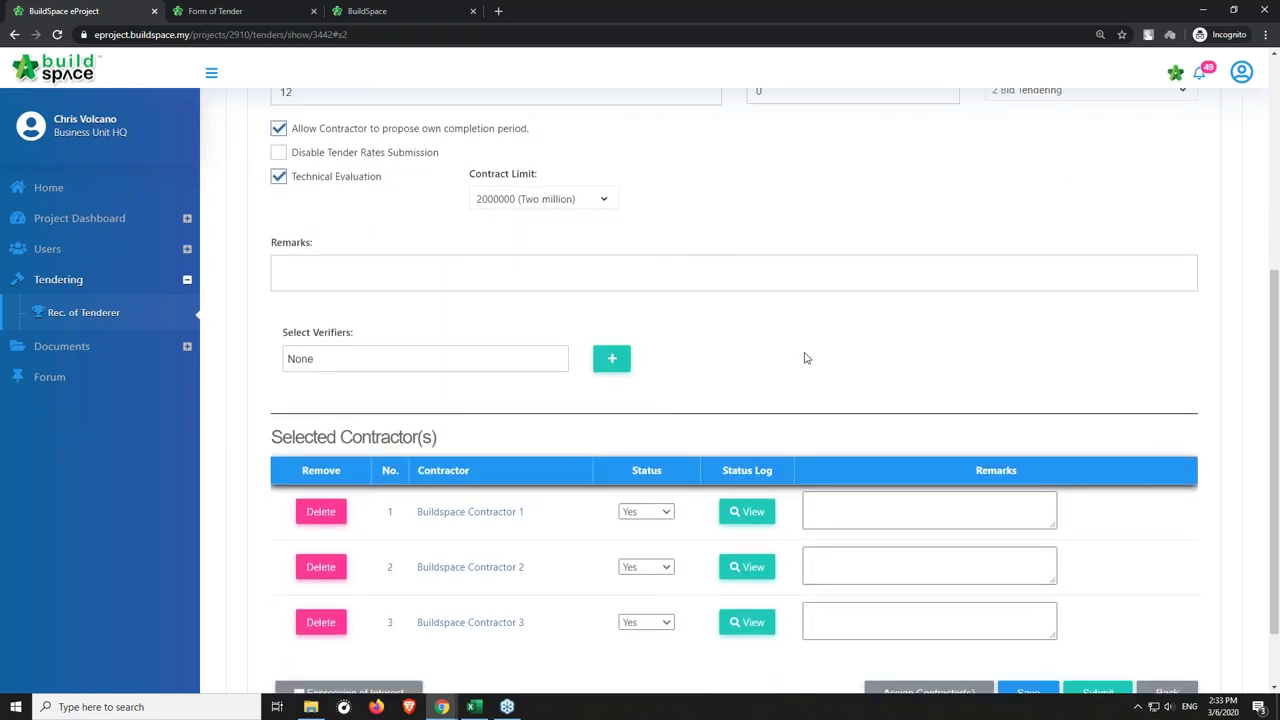
scroll(803, 357, "down", 1)
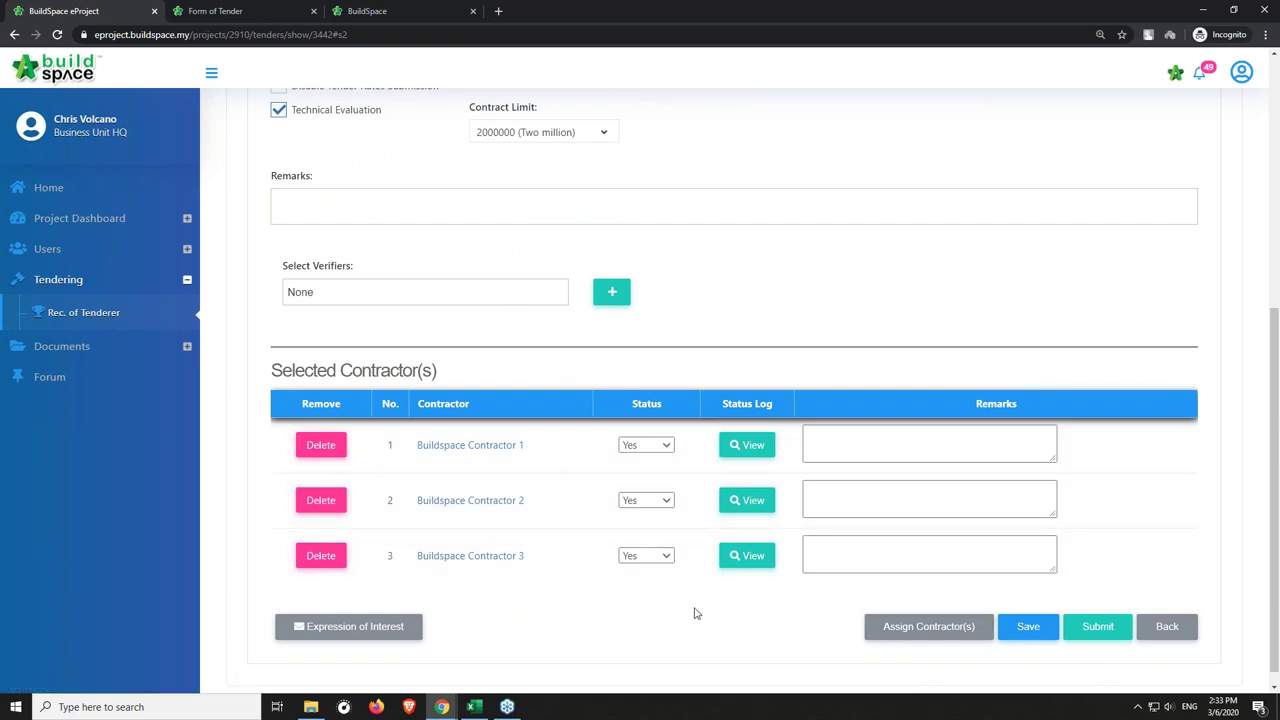
Start and cancel deleting Buildspace Contractor 3, and submit the List of Tenderer form without verifiers.
left_click(322, 558)
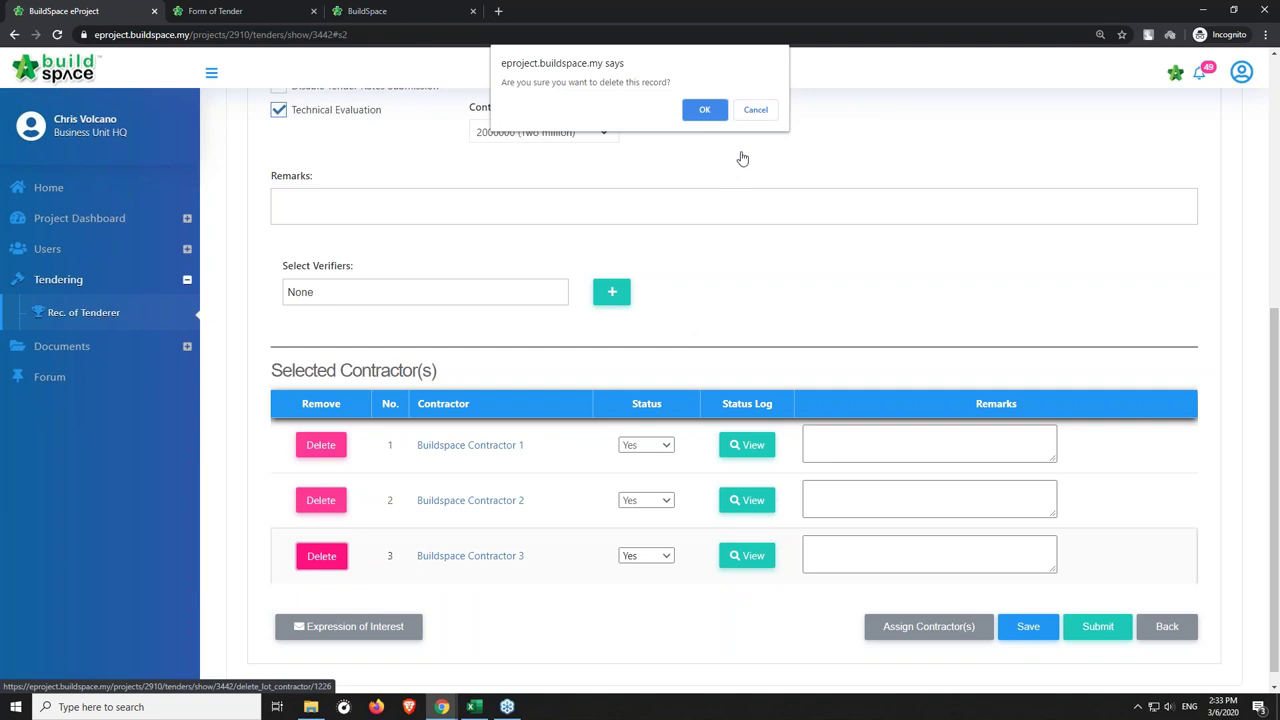
left_click(757, 112)
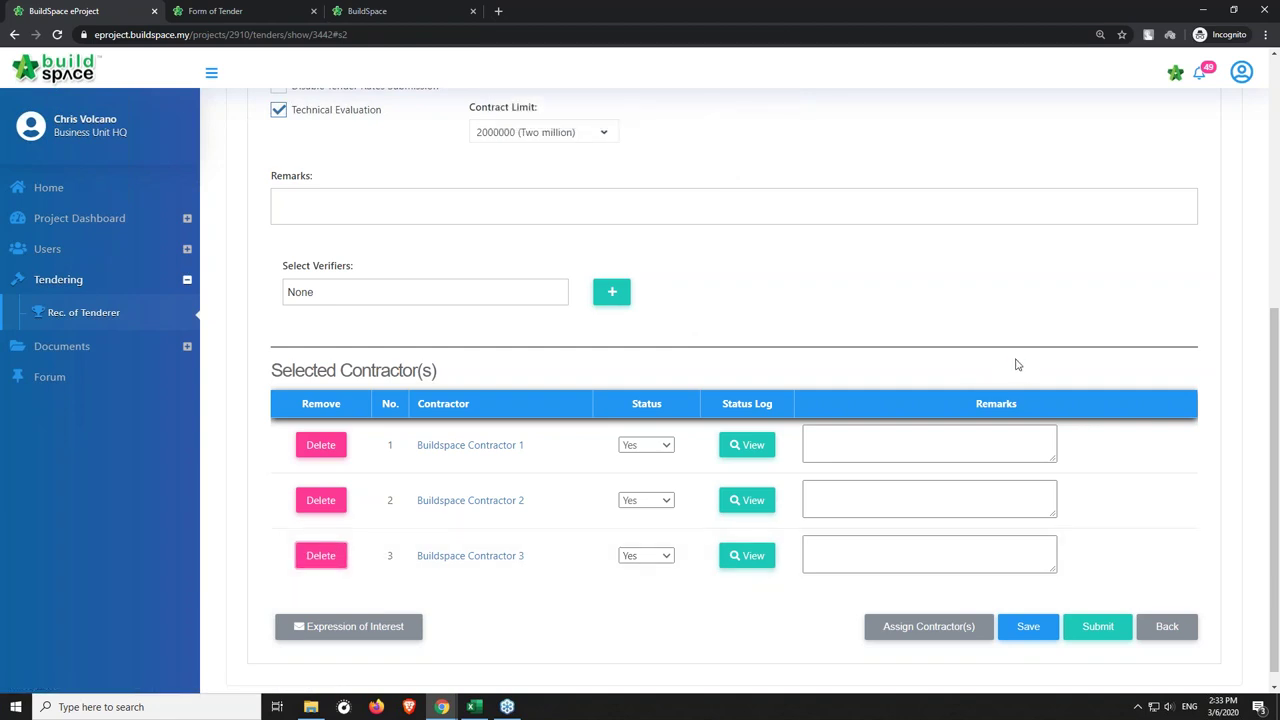
left_click(1097, 626)
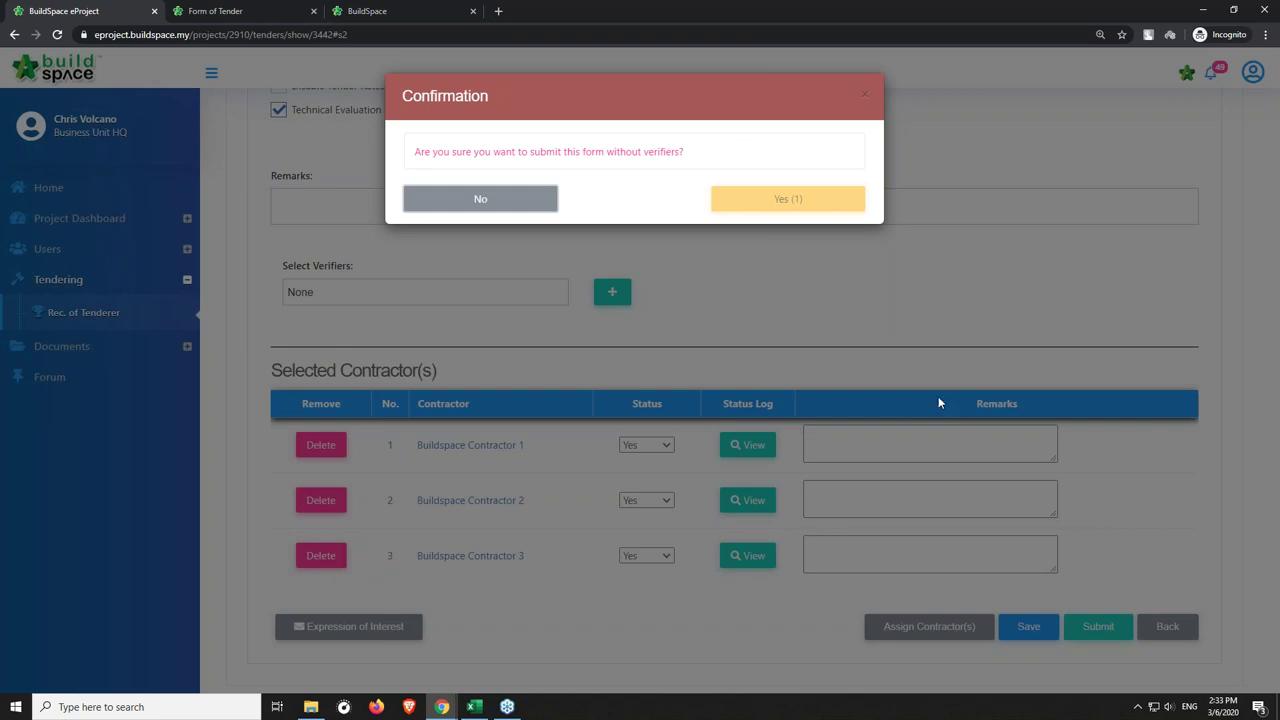
left_click(815, 206)
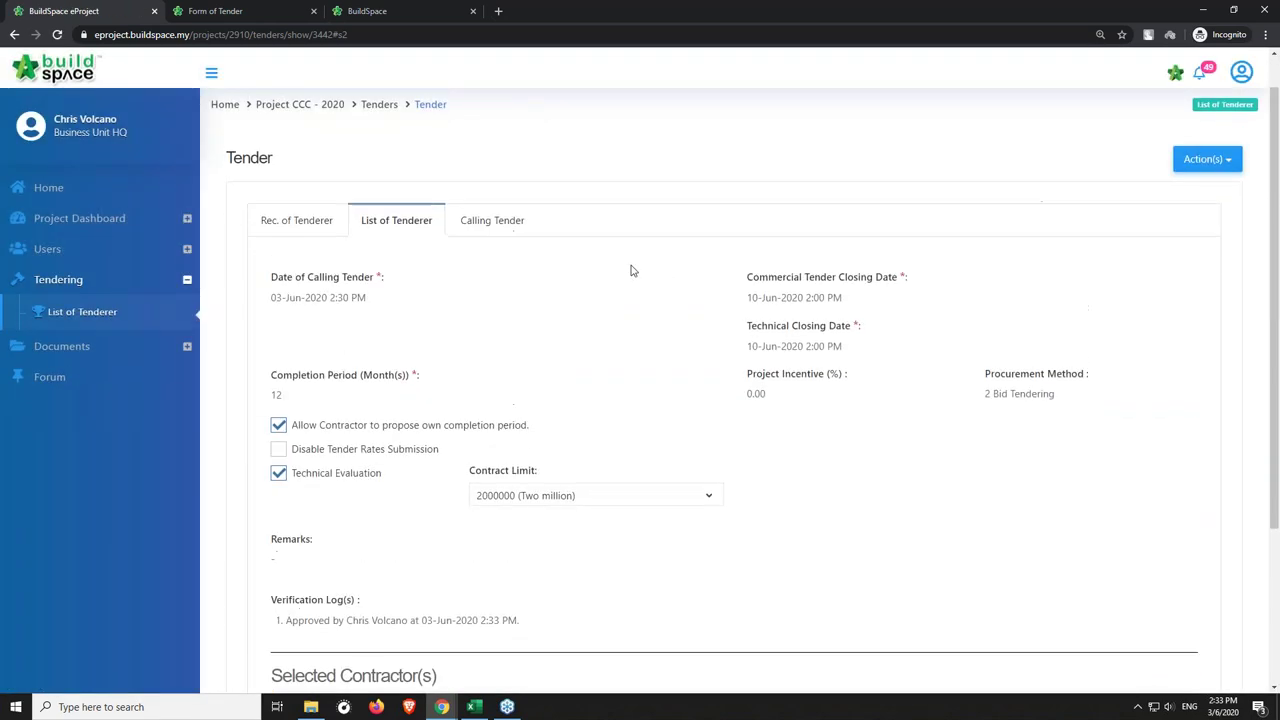
Send the Tender Invitation with a blank message from the Calling Tender form, and submit that form without verifiers.
left_click(516, 232)
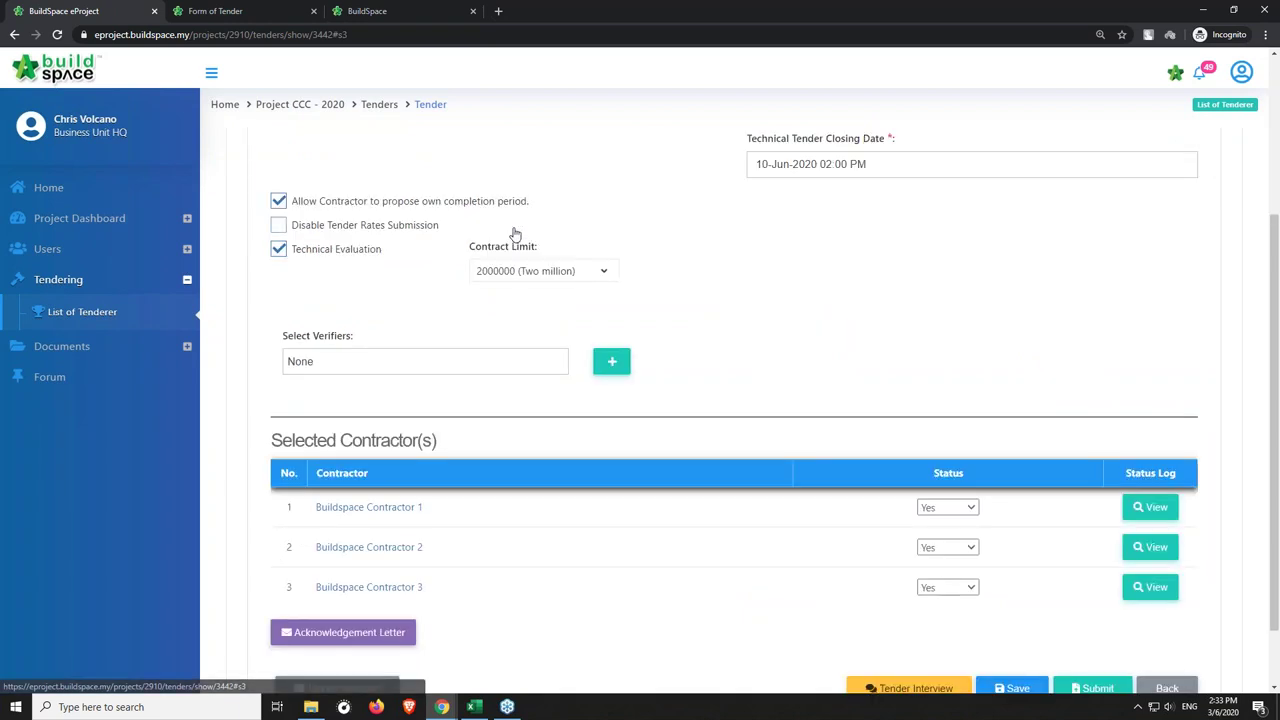
scroll(516, 232, "up", 2)
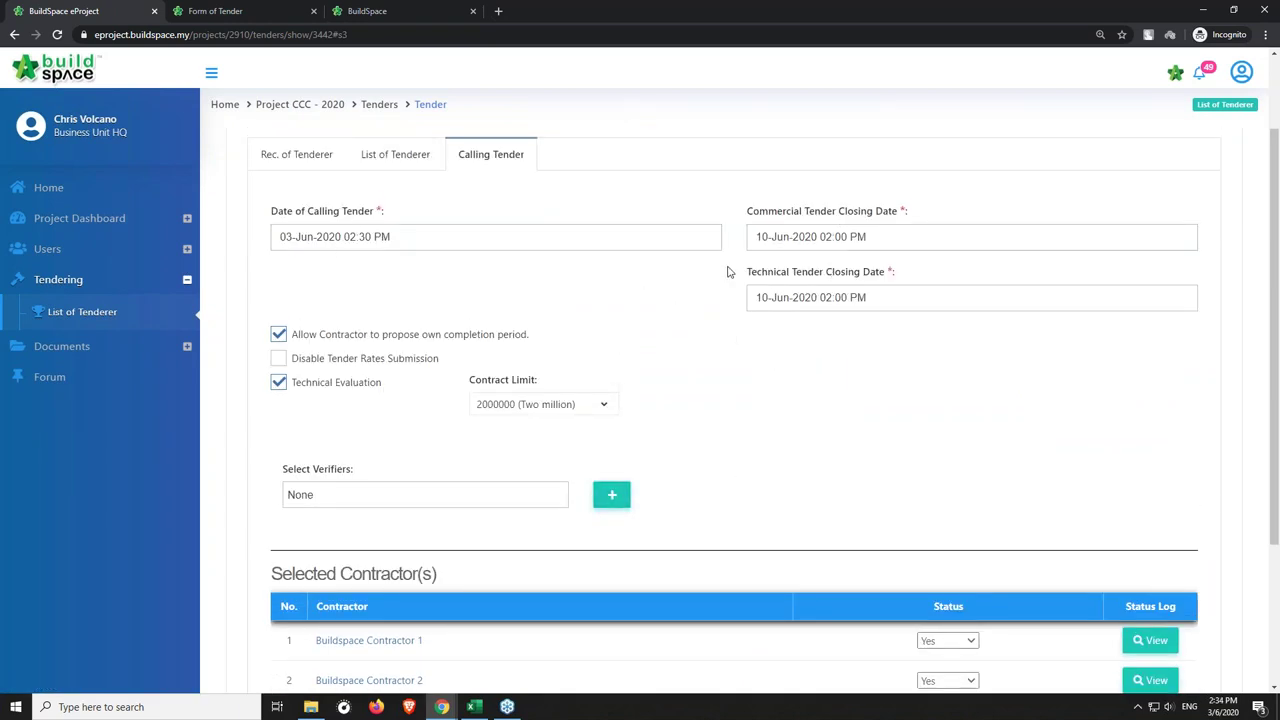
scroll(873, 270, "down", 2)
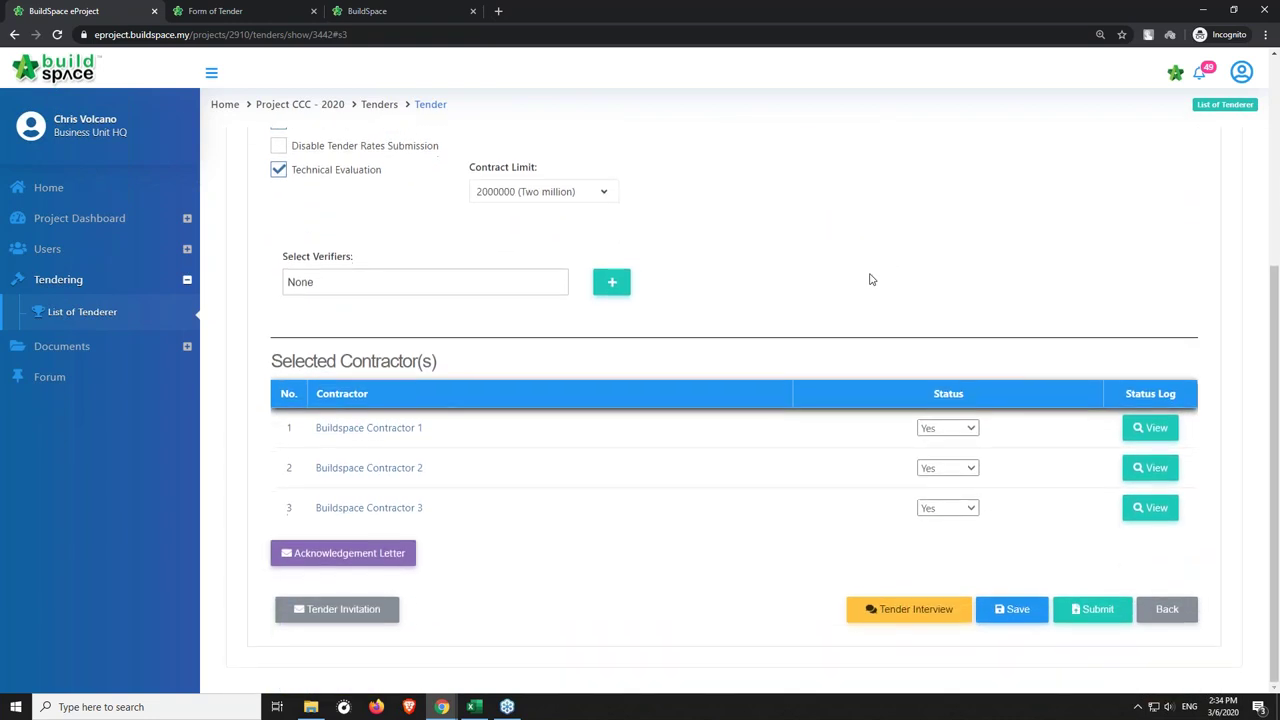
left_click(357, 612)
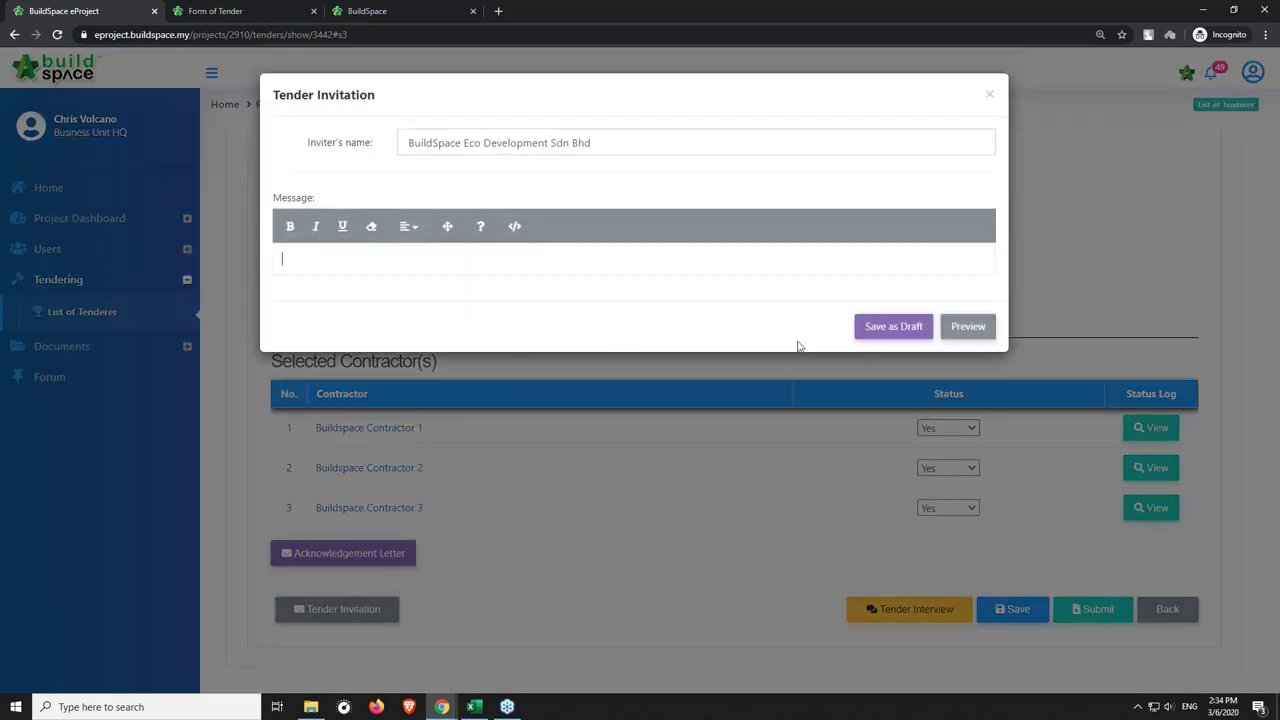
left_click(966, 328)
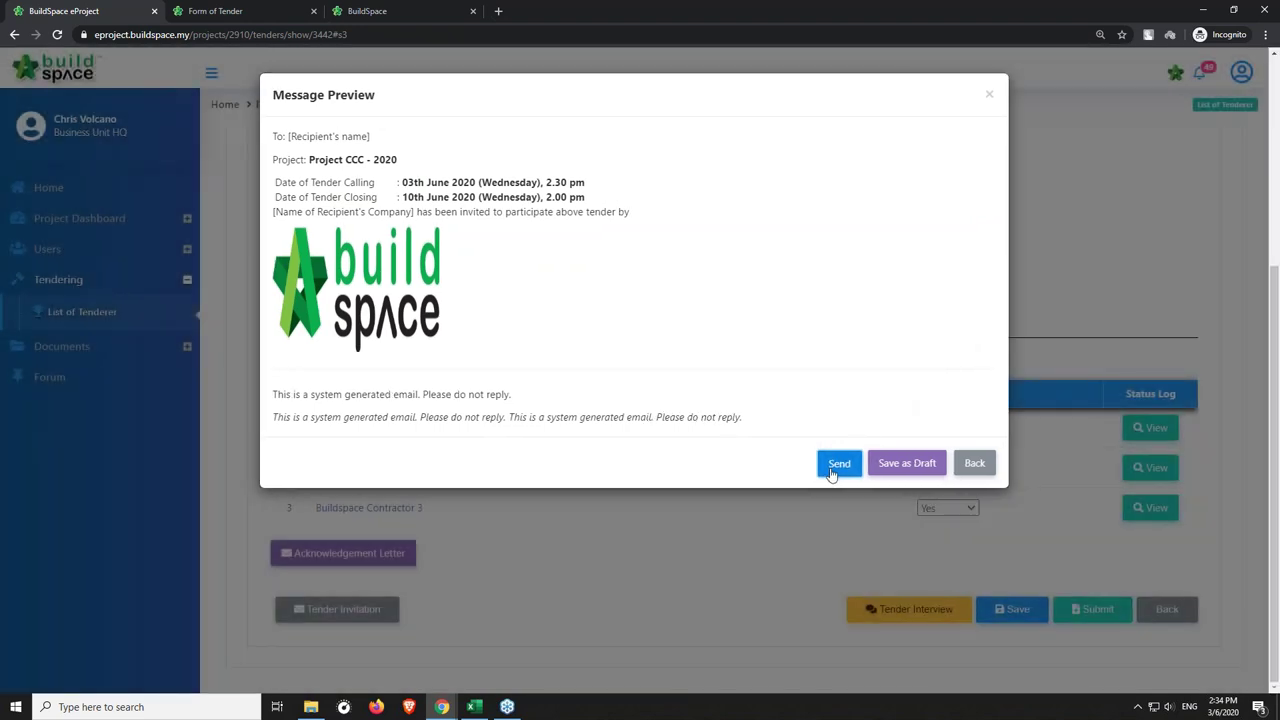
left_click(838, 466)
left_click(843, 198)
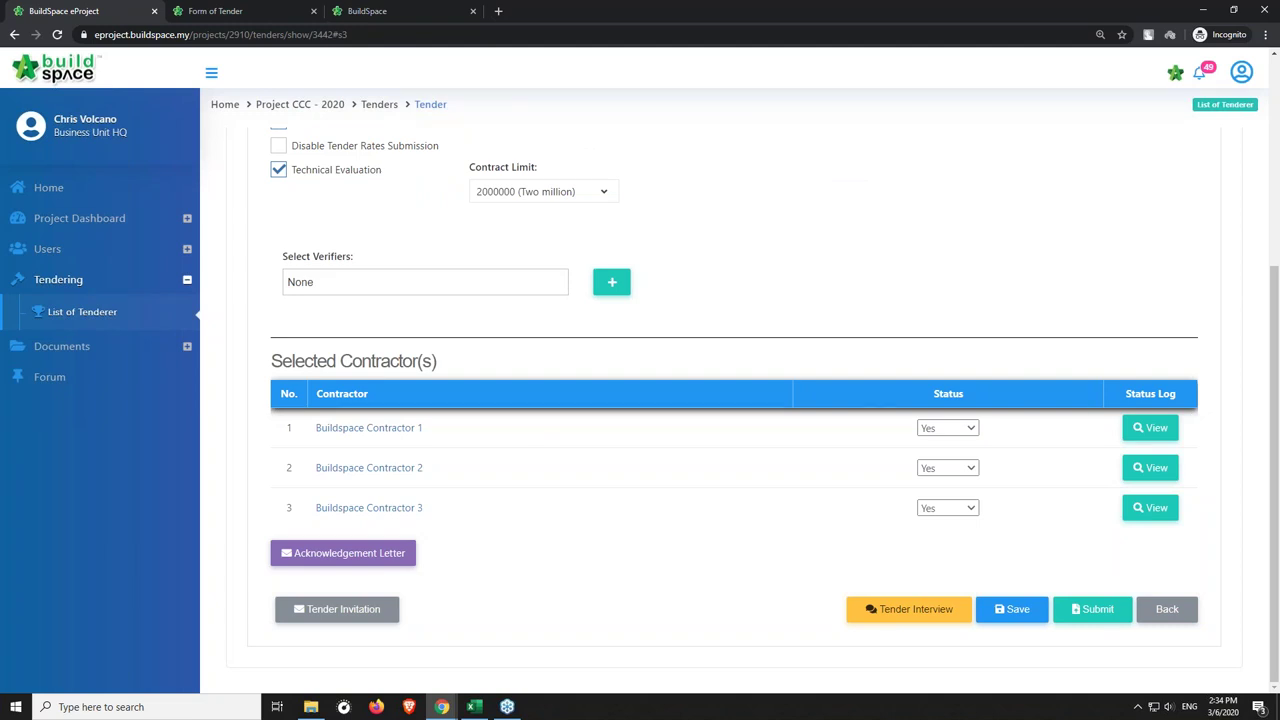
left_click(1080, 607)
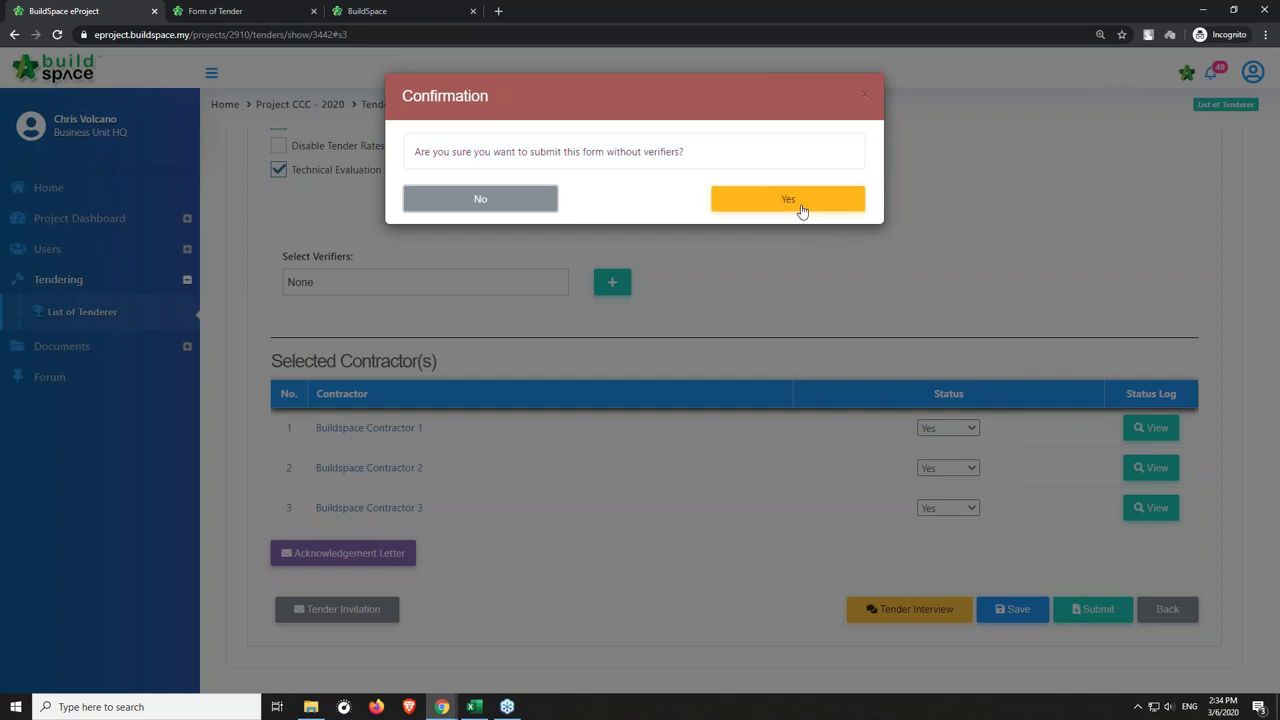
left_click(800, 205)
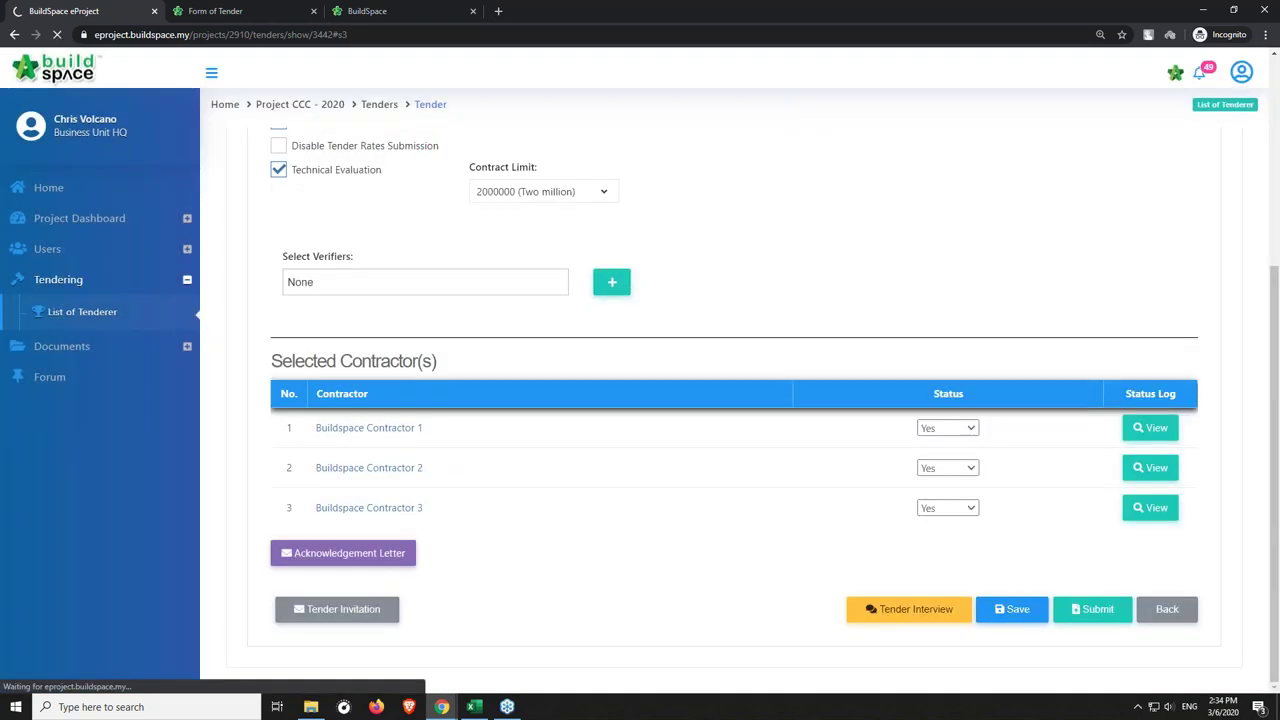
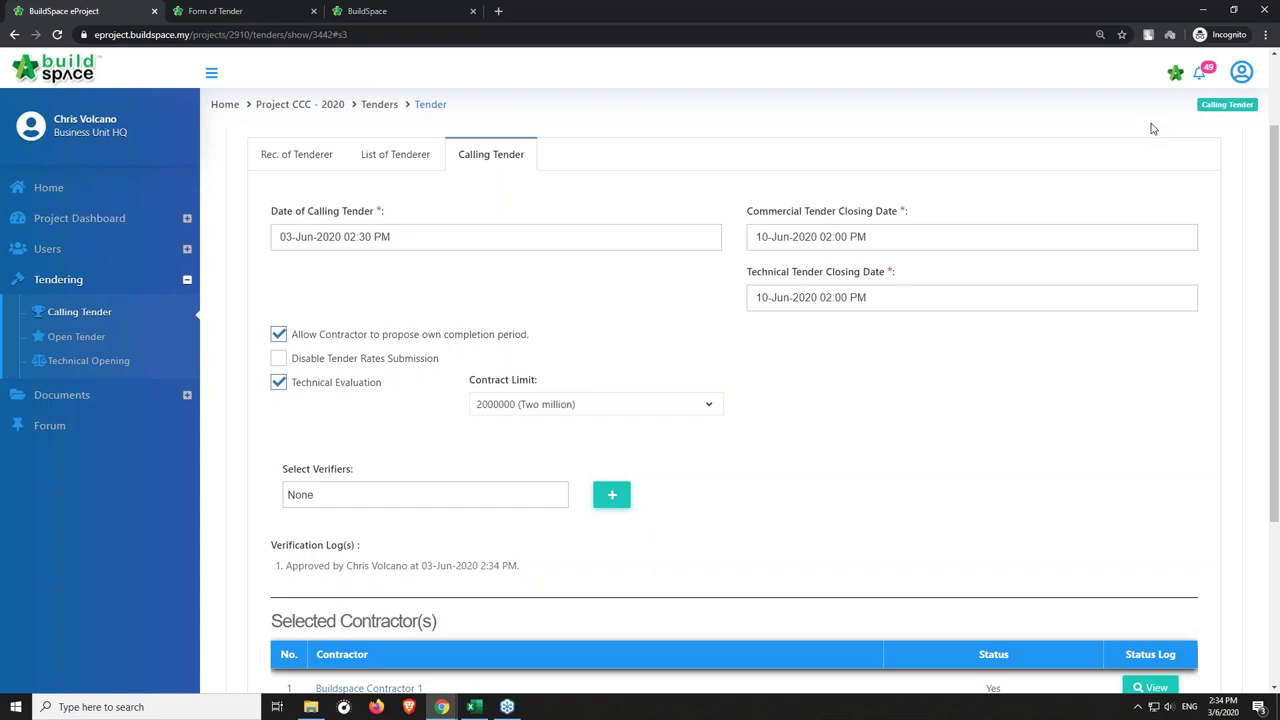
Switch to Contractor 1's browser window, close the status confirmation page and return to the Gmail inbox.
left_click(441, 707)
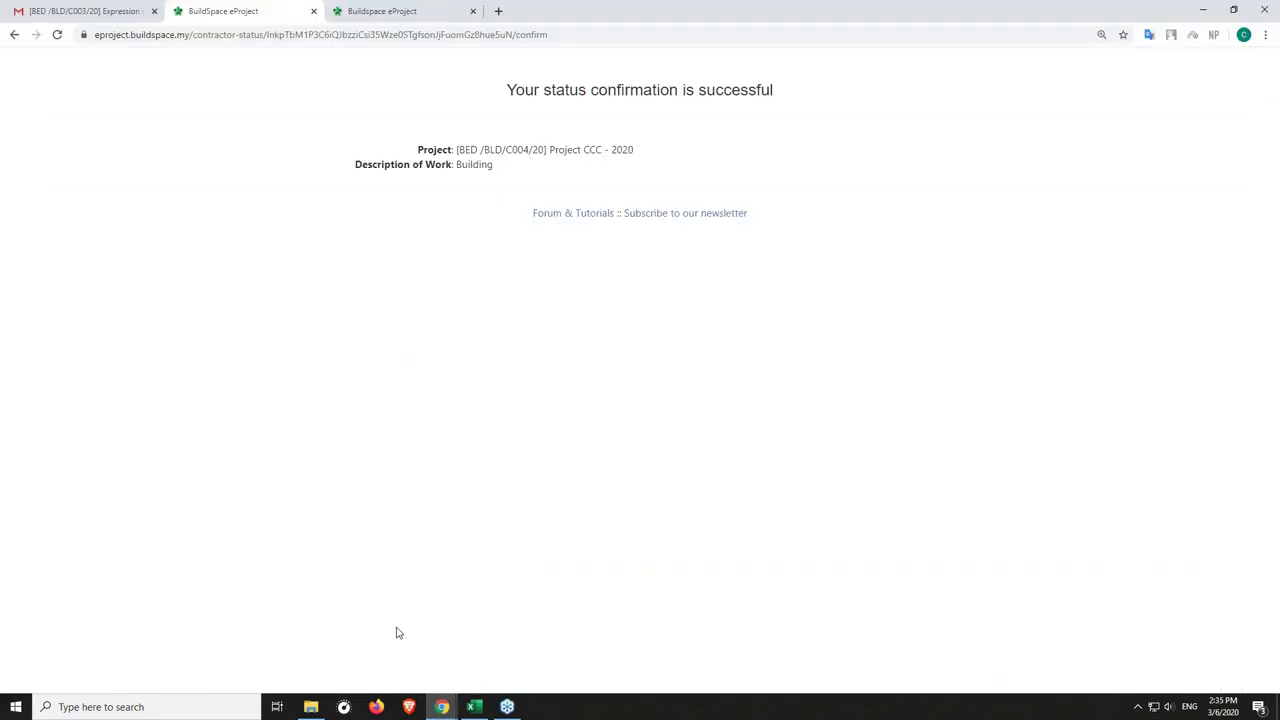
left_click(396, 632)
left_click(115, 12)
left_click(300, 12)
left_click(313, 11)
left_click(85, 155)
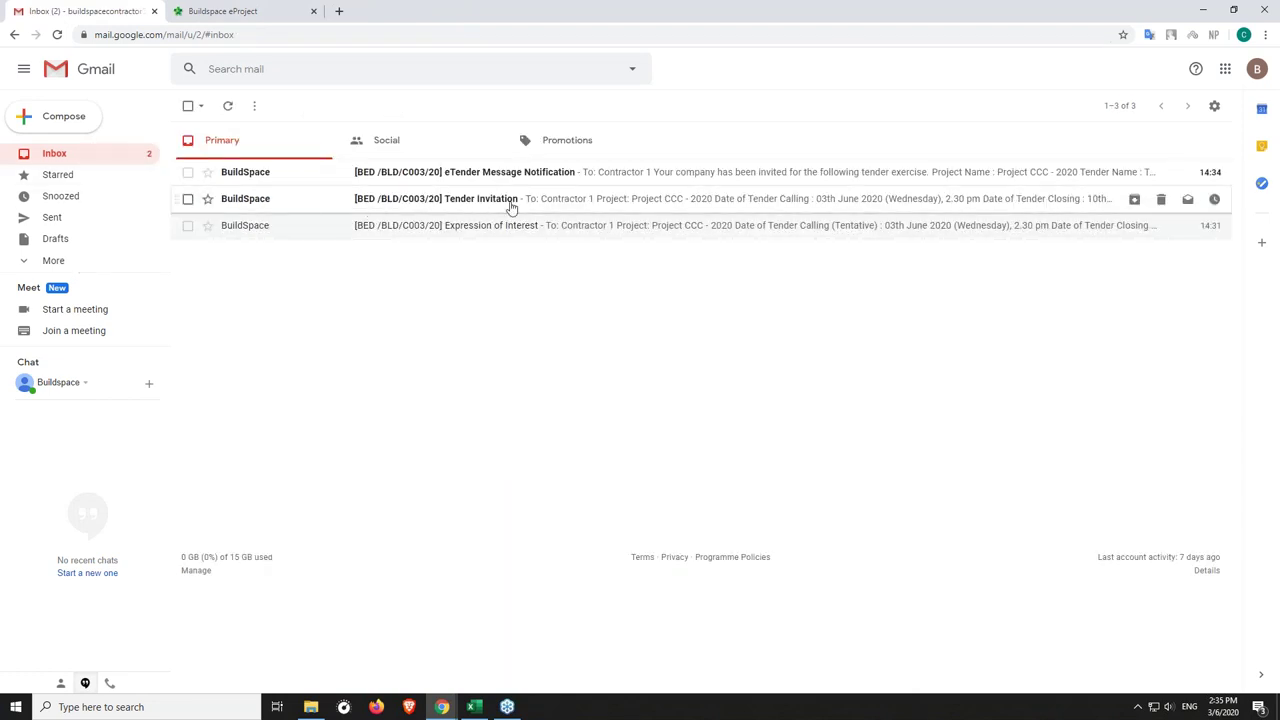
Open the eTender Message Notification e-mail and review its project name and tender starting and closing dates.
left_click(463, 180)
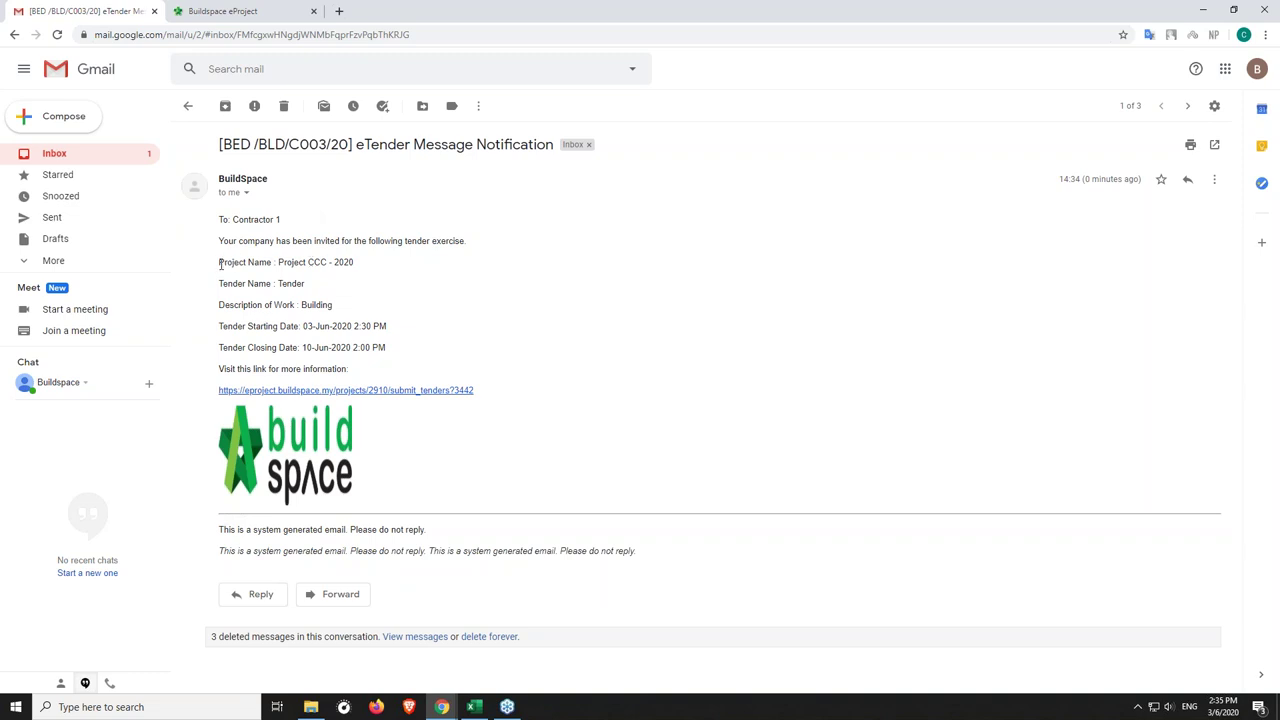
left_click_drag(219, 262, 346, 262)
left_click(219, 326)
left_click_drag(219, 326, 326, 327)
left_click(297, 360)
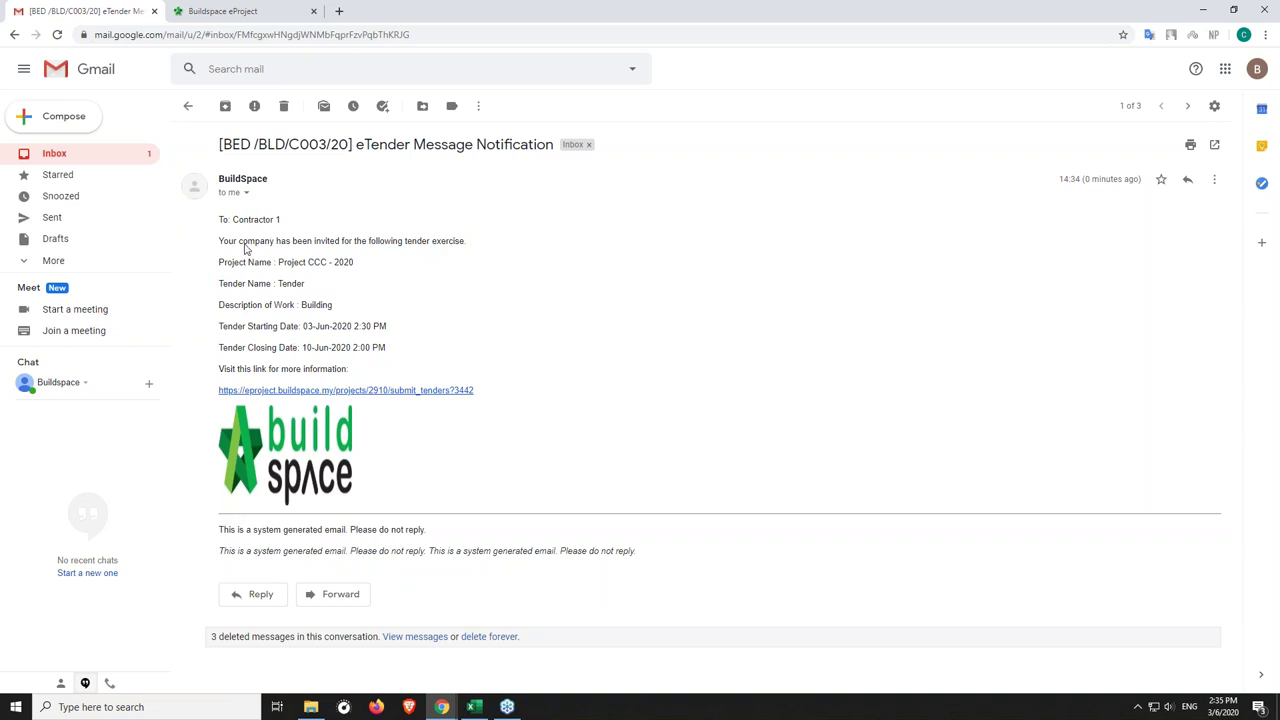
Follow the tender link in the e-mail, sign in with Contractor 1's prefilled credentials and go to the eProject home page.
left_click(308, 392)
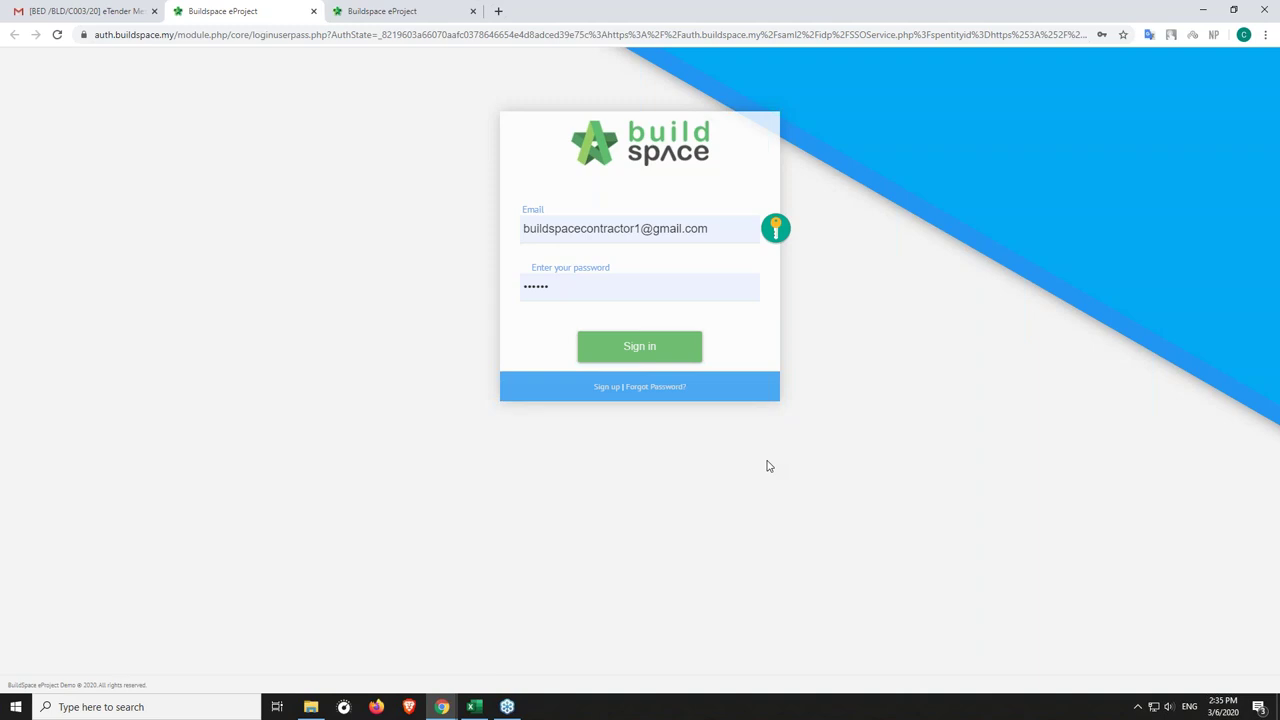
left_click(662, 349)
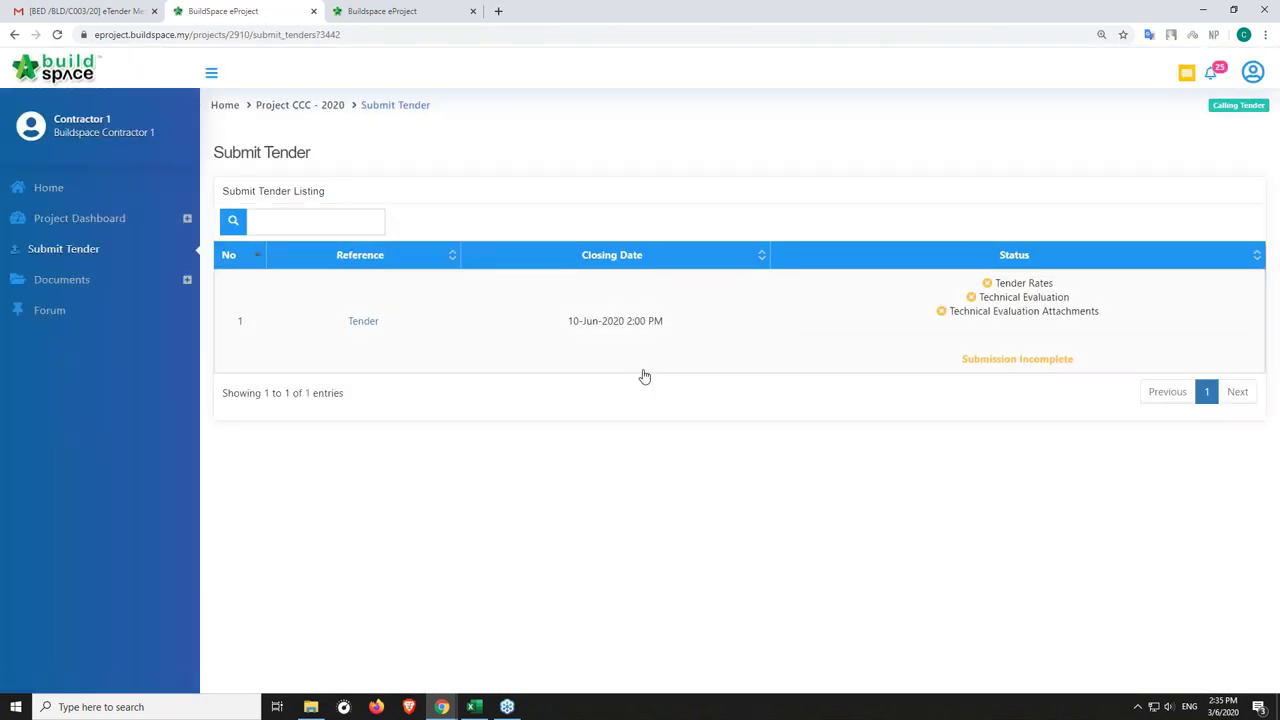
left_click(114, 196)
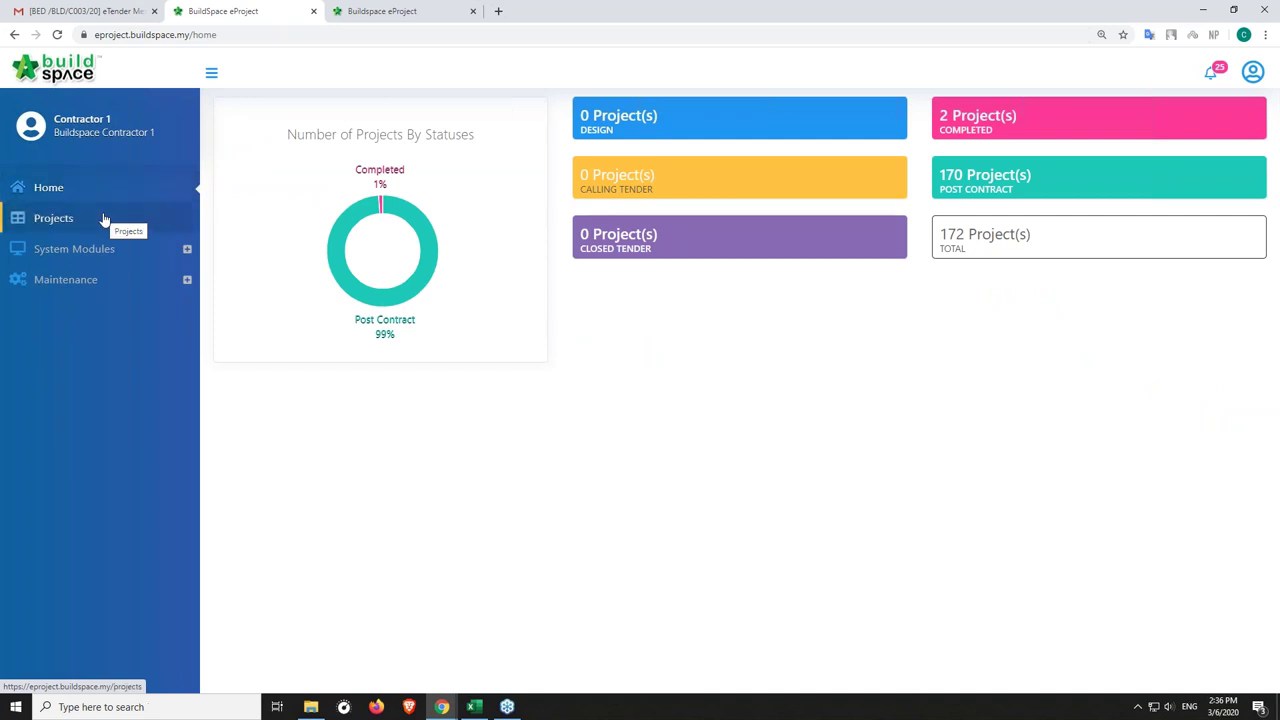
Open Project CCC - 2020 from the project list and go to its Tender Documents.
left_click(104, 219)
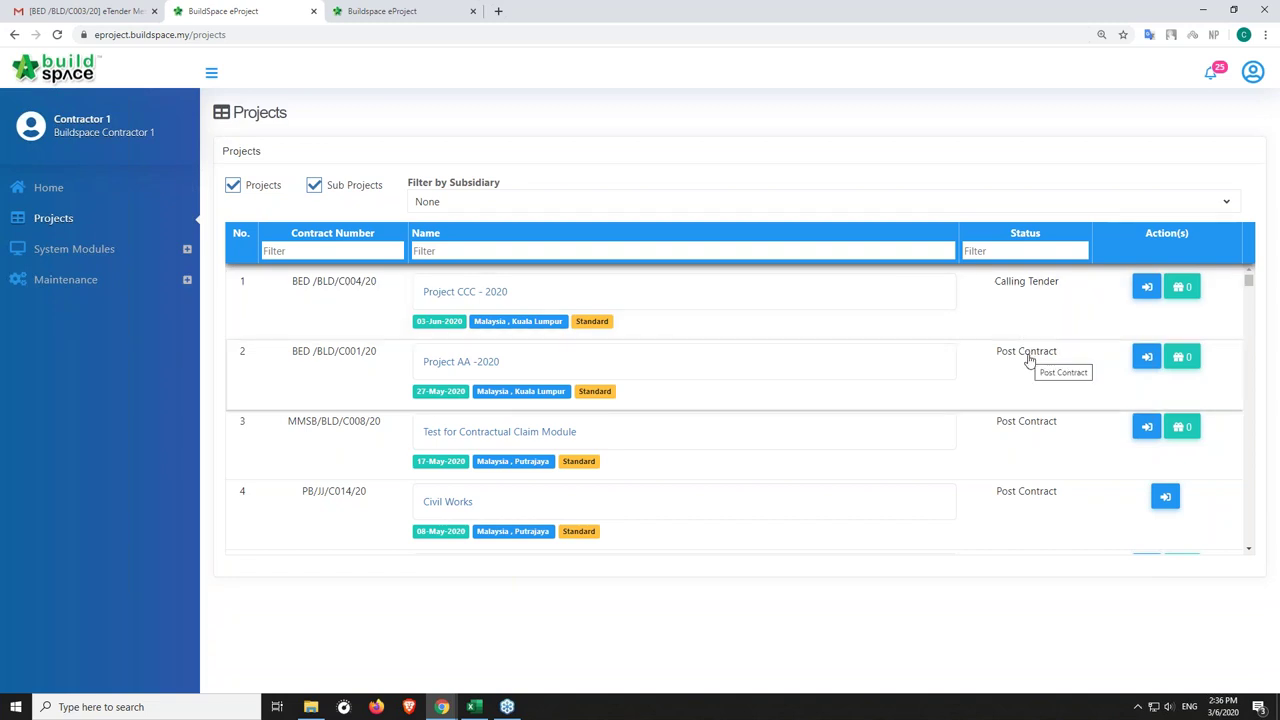
left_click(493, 296)
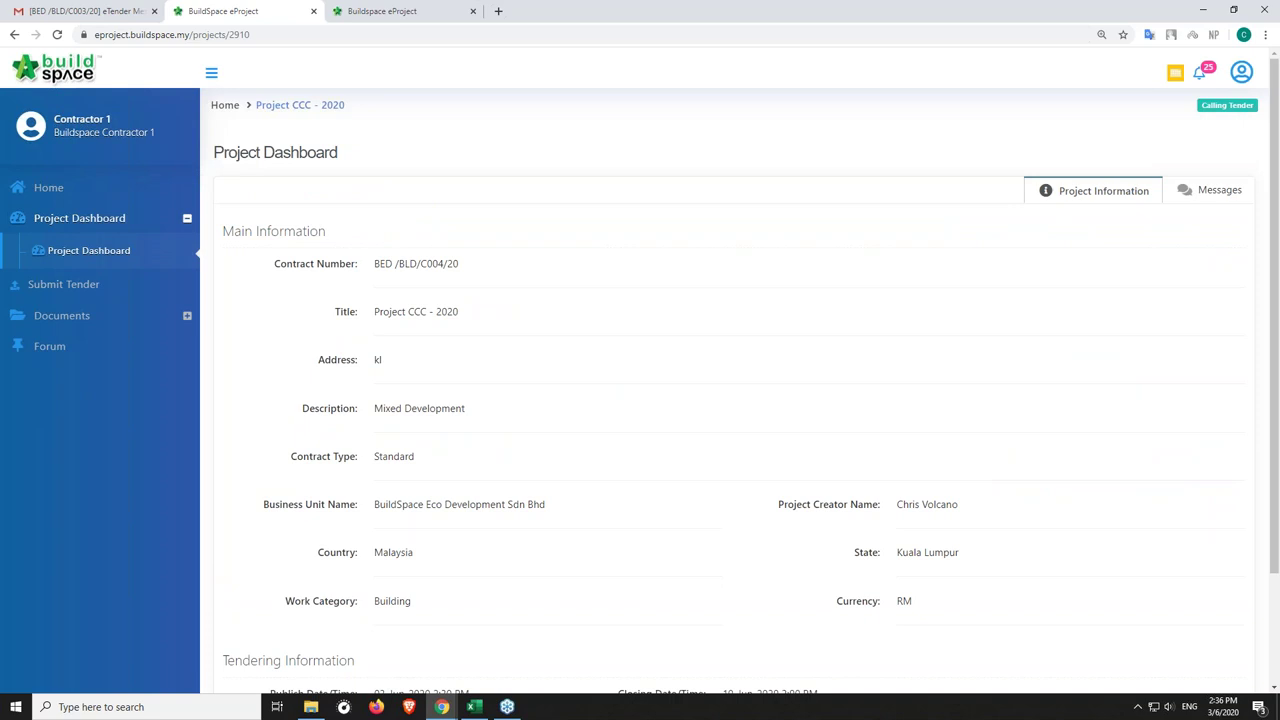
left_click(98, 324)
left_click(89, 320)
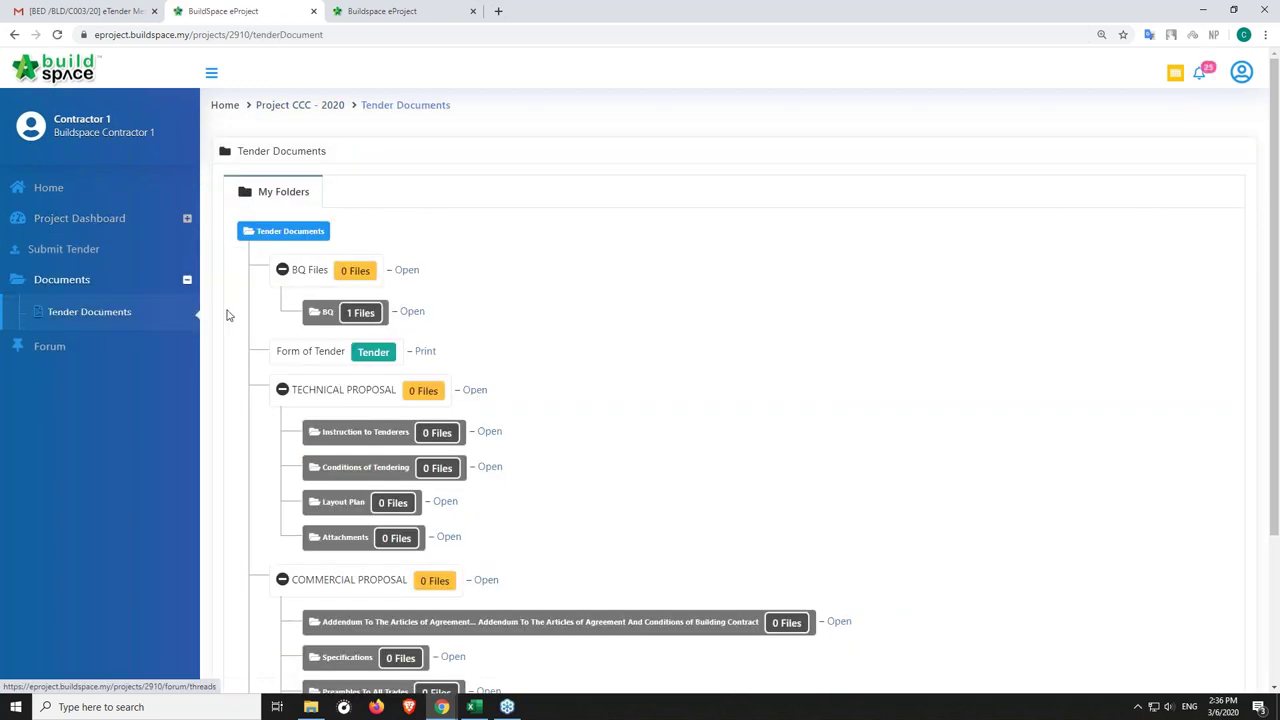
Open the DRAWINGS folder and download Drawing 4_0001.pdf, plus the whole folder as a zip file.
scroll(390, 300, "down", 2)
right_click(409, 337)
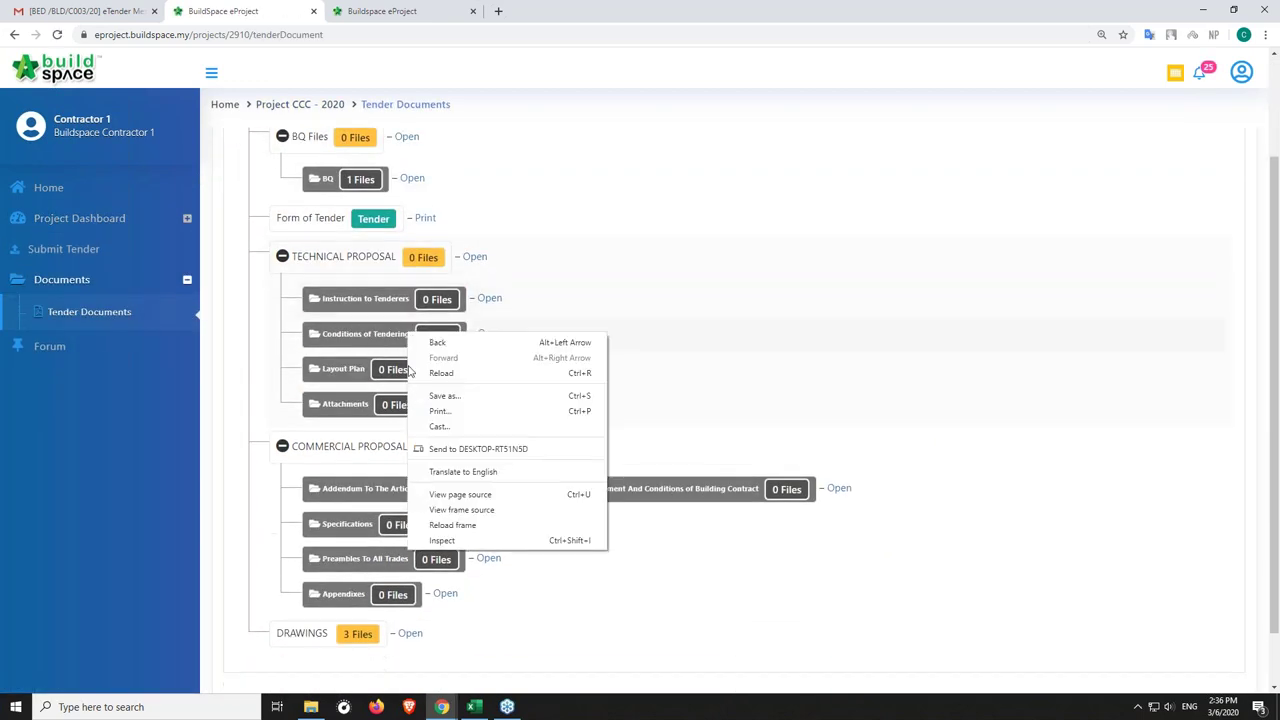
left_click(535, 628)
scroll(435, 555, "down", 1)
left_click(411, 568)
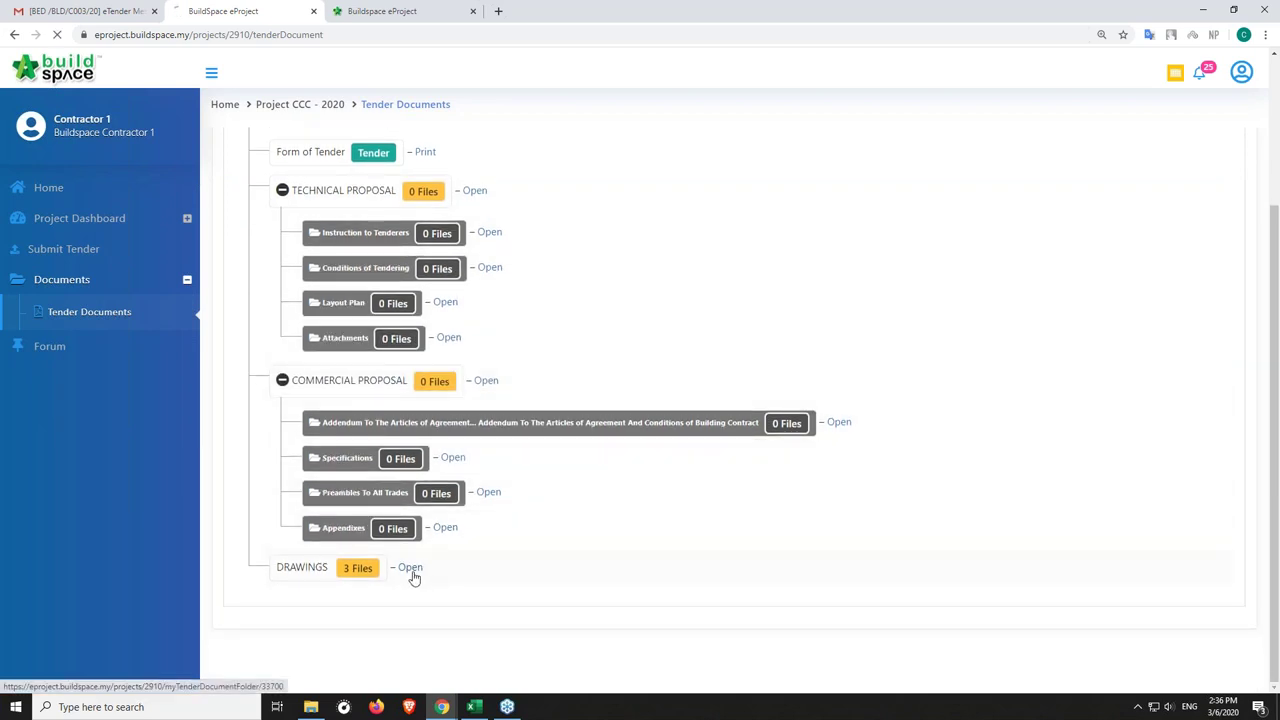
left_click(297, 379)
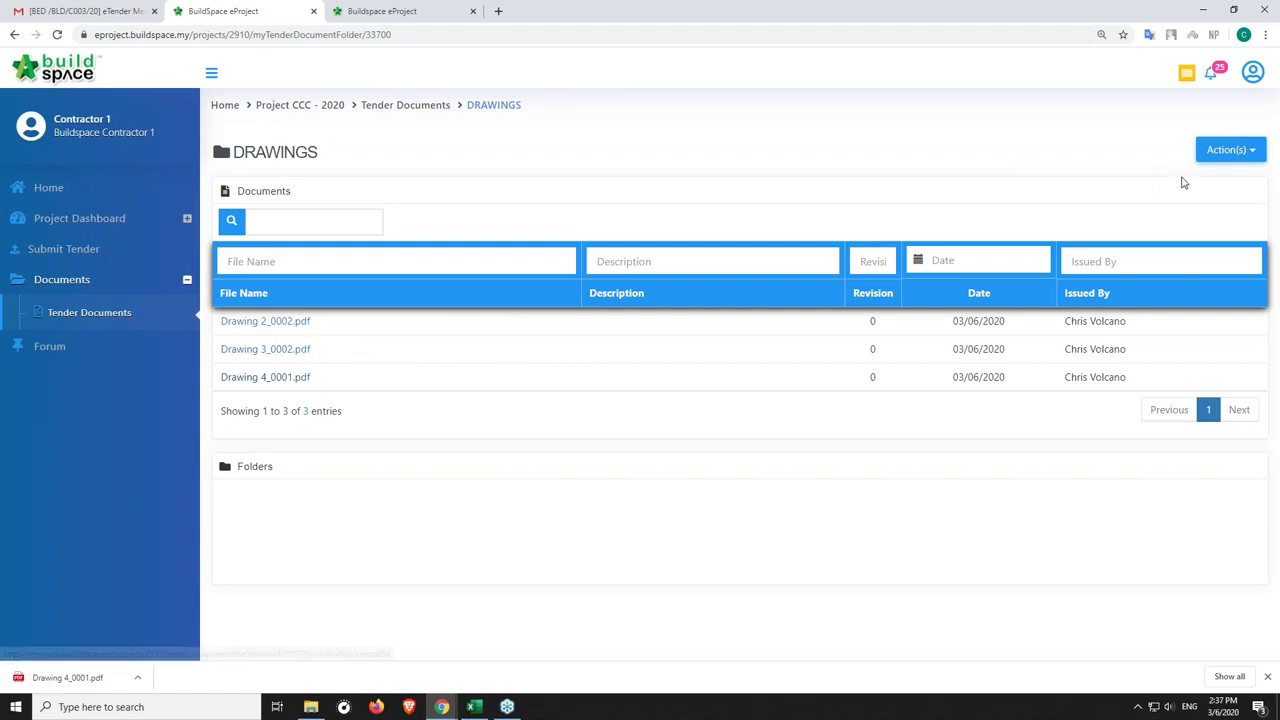
left_click(1228, 150)
left_click(1203, 181)
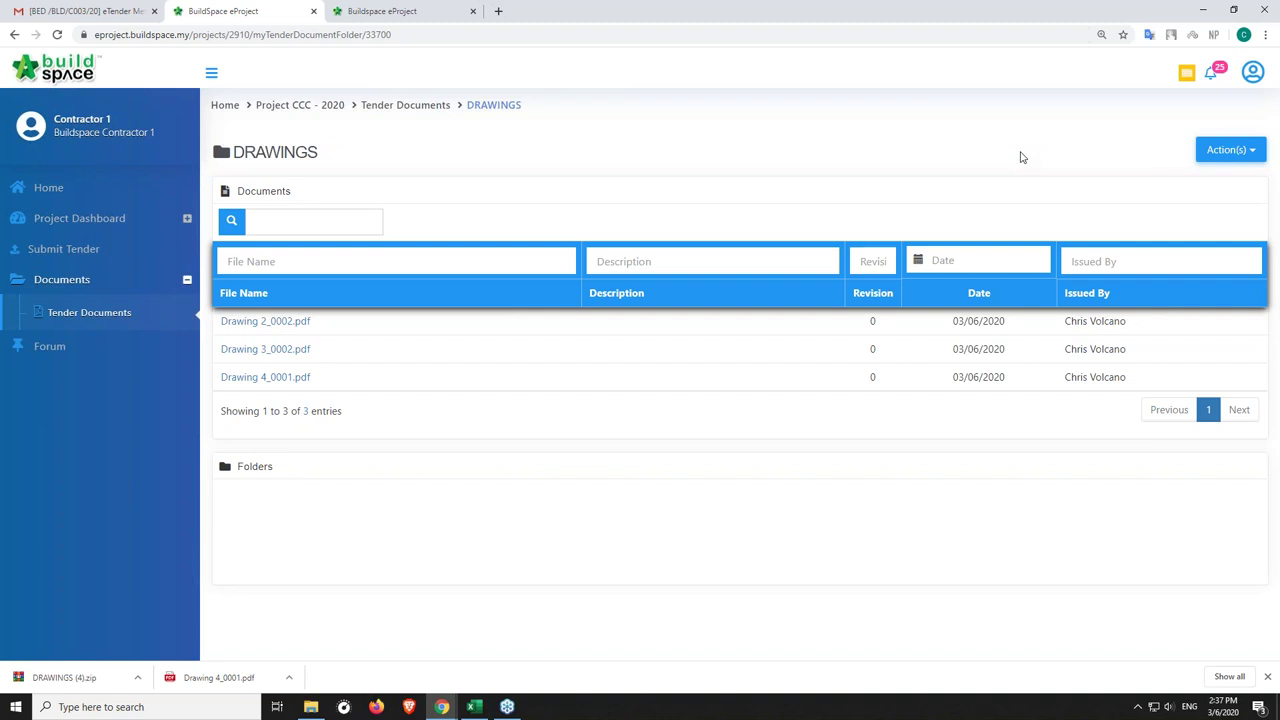
Switch to the project's BQ Editor and open the FRAME element of Bill No 2.
left_click(1187, 80)
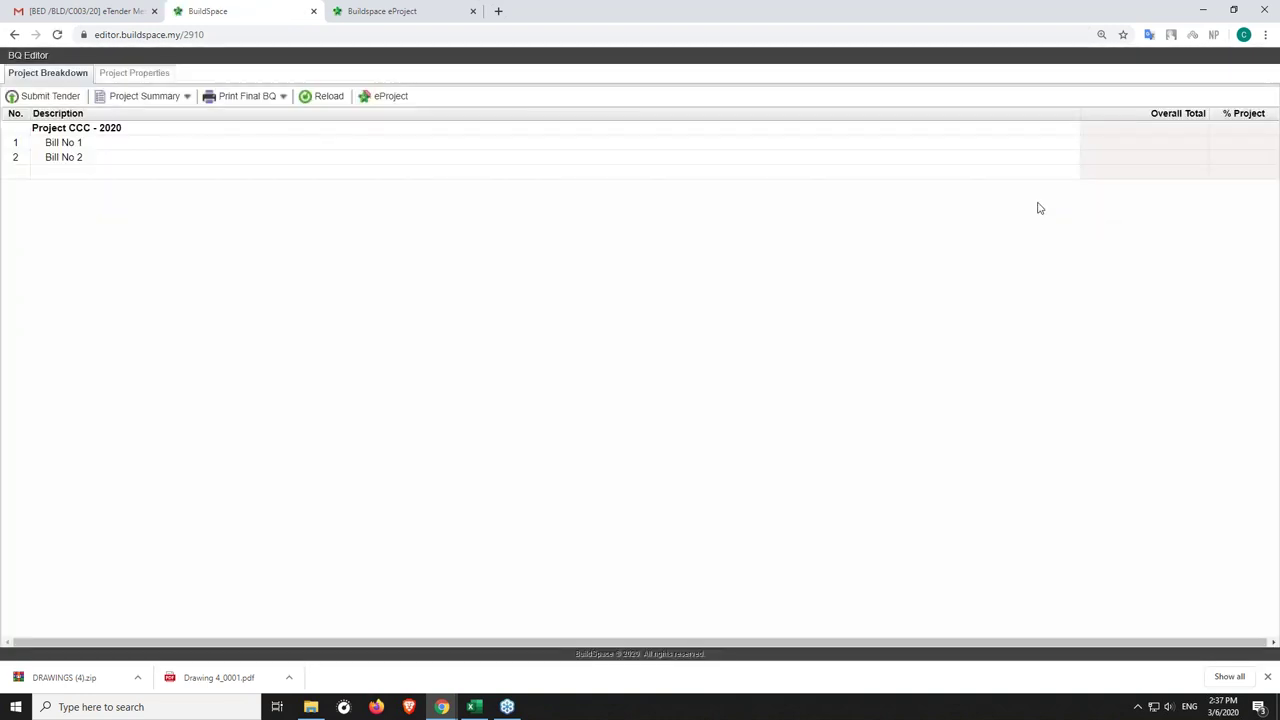
double_click(87, 160)
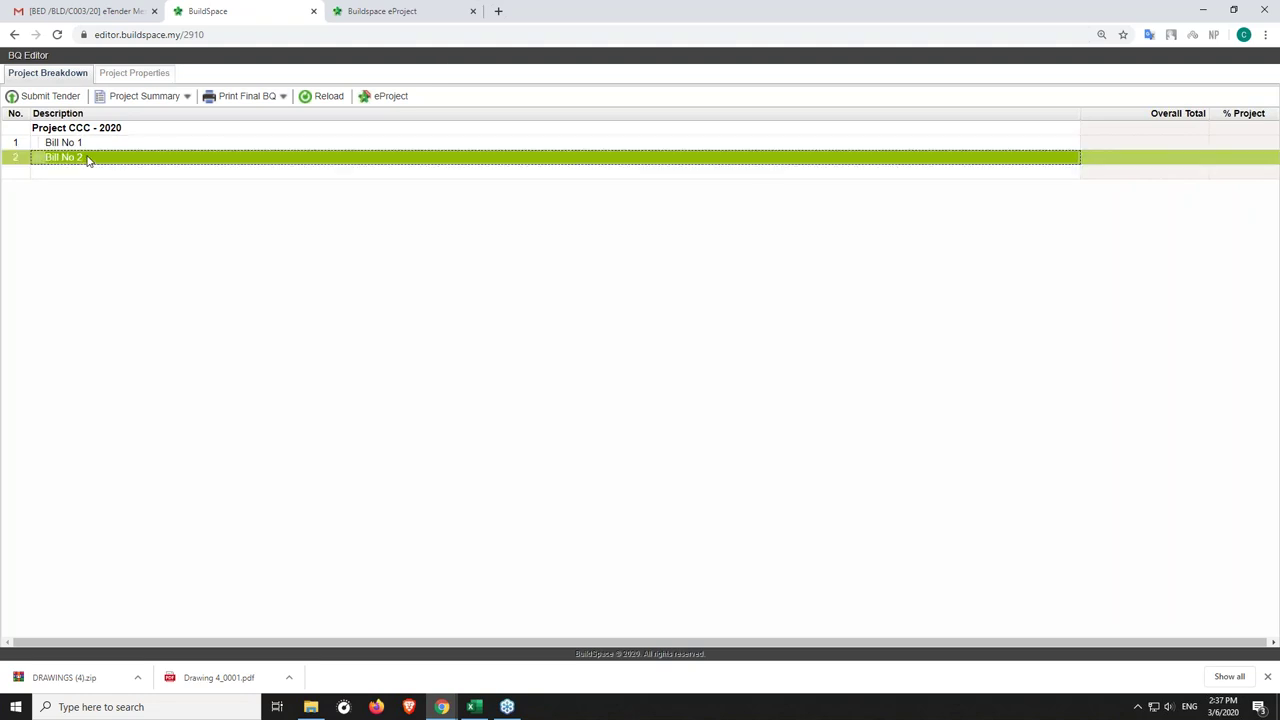
double_click(87, 210)
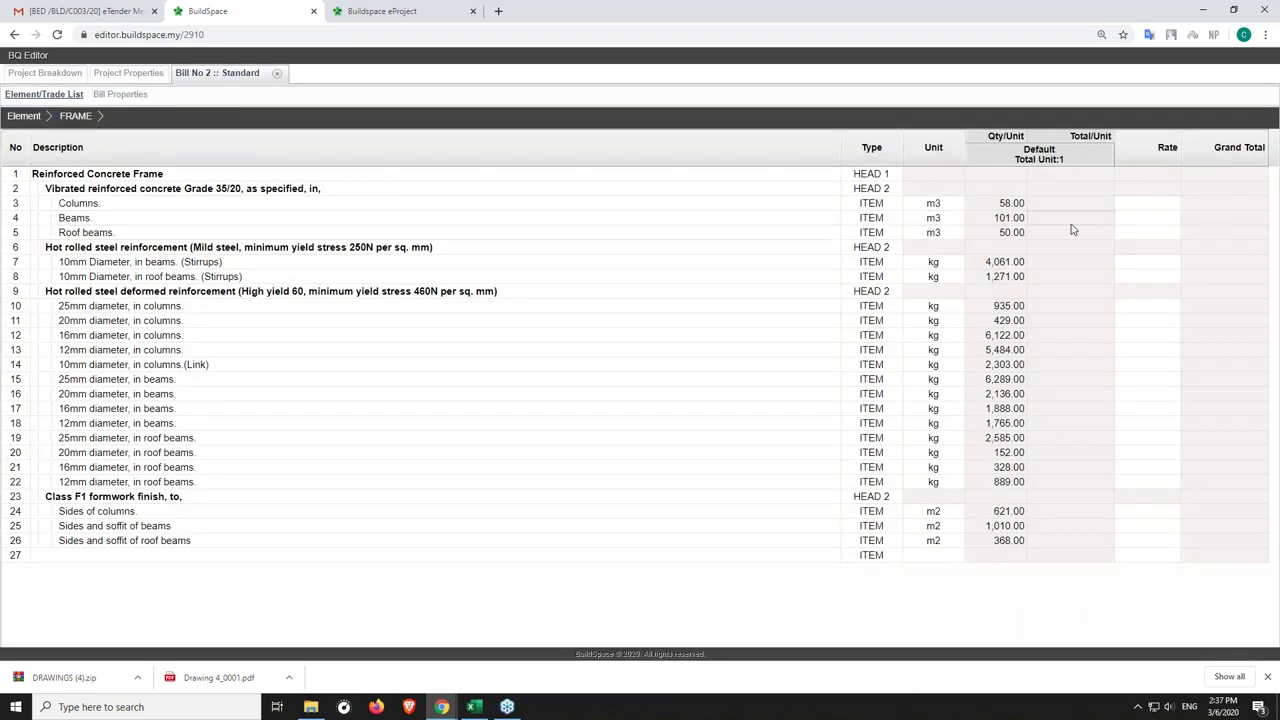
Enter a rate of 300 for the Columns, Beams and Roof beams items under vibrated reinforced concrete Grade 35/20.
left_click(1155, 207)
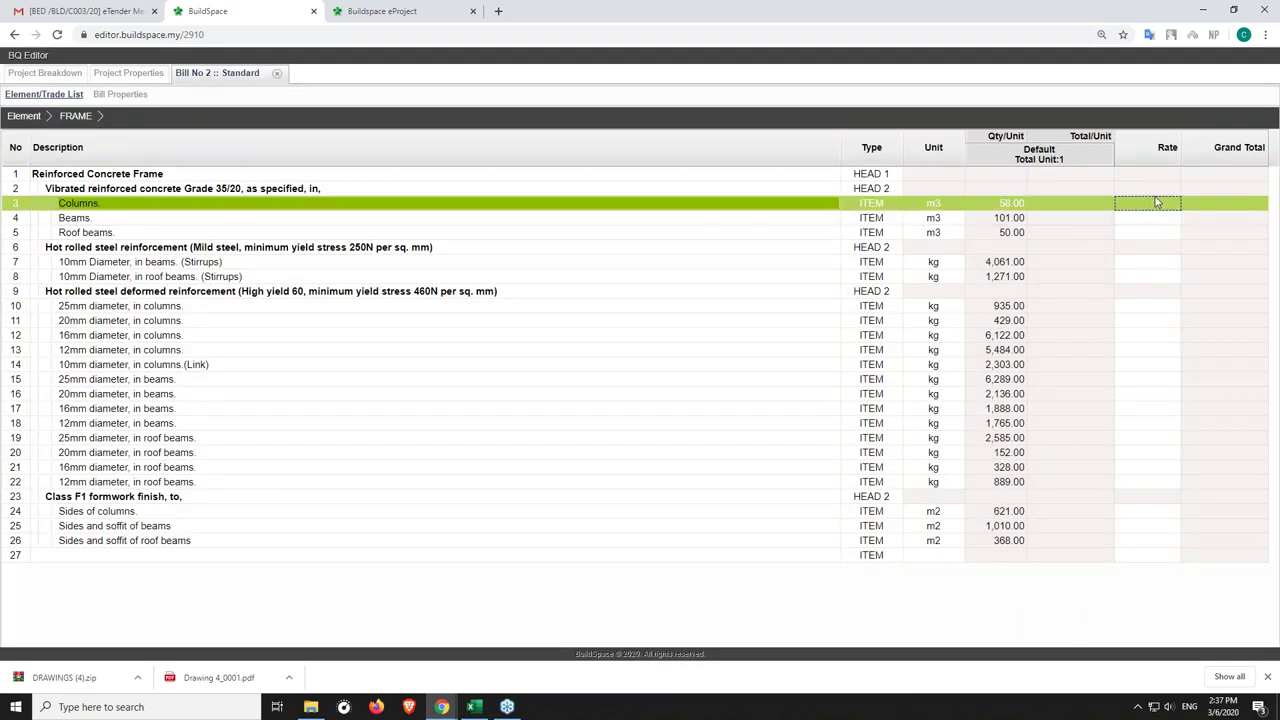
left_click(1155, 203)
type("300")
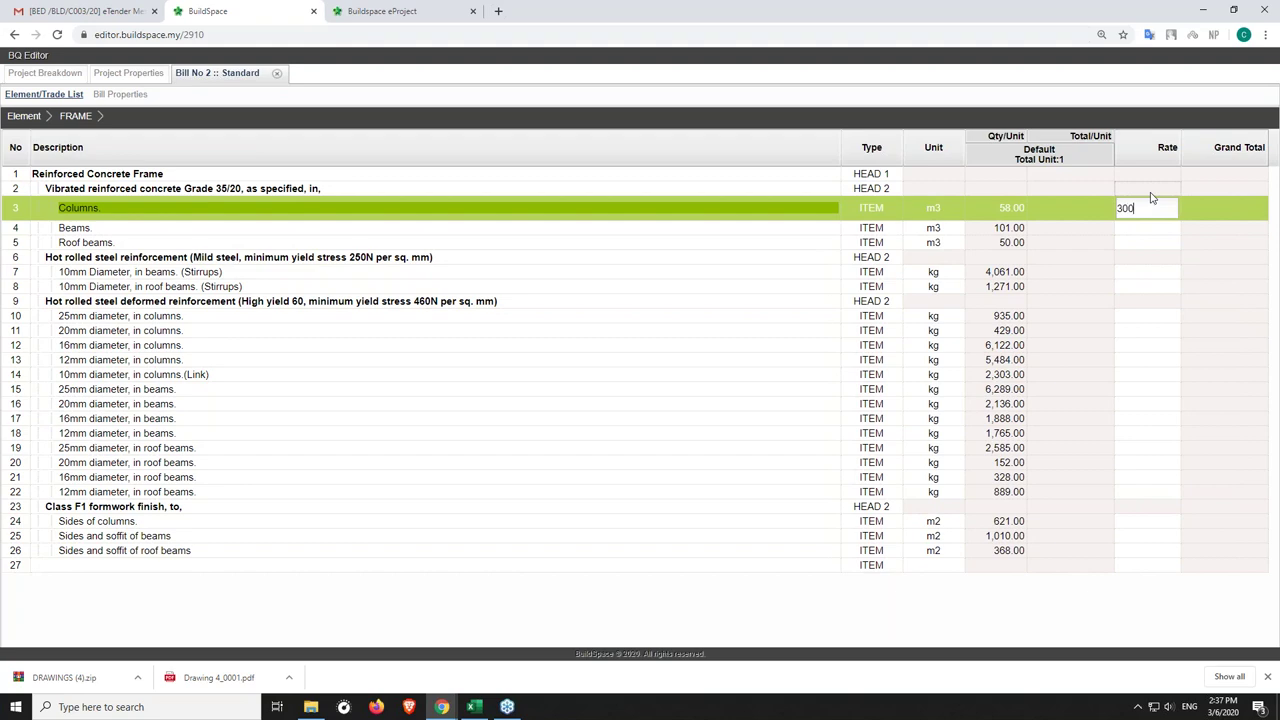
key("Return")
type("300")
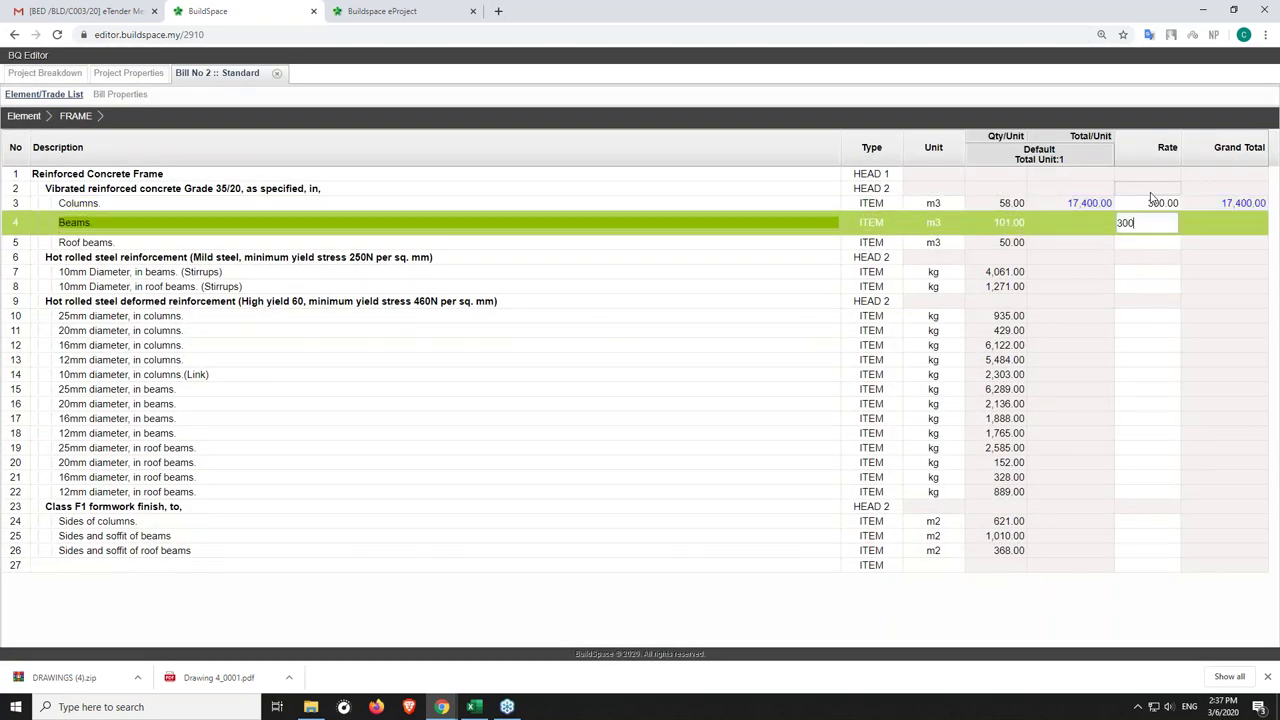
key("Return")
type("300")
key("Return")
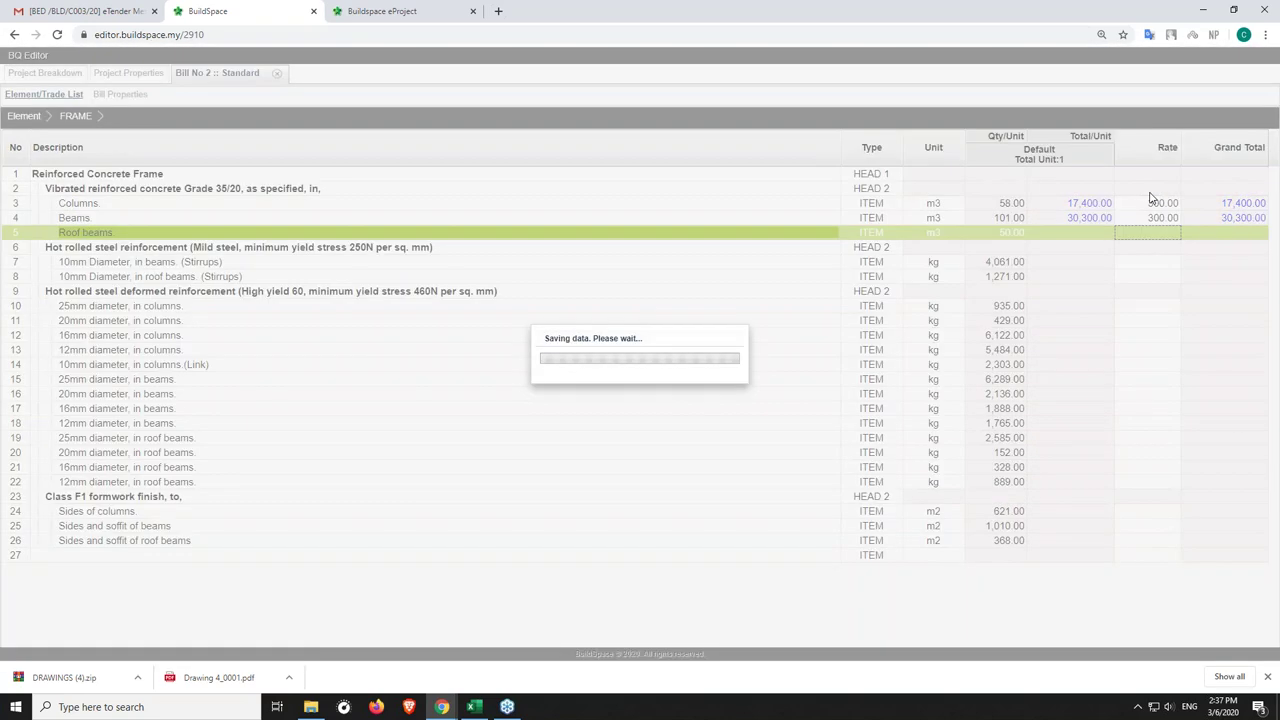
Enter a rate of 5 for the 10mm diameter stirrup items in beams and in roof beams.
left_click(1176, 264)
left_click(1167, 260)
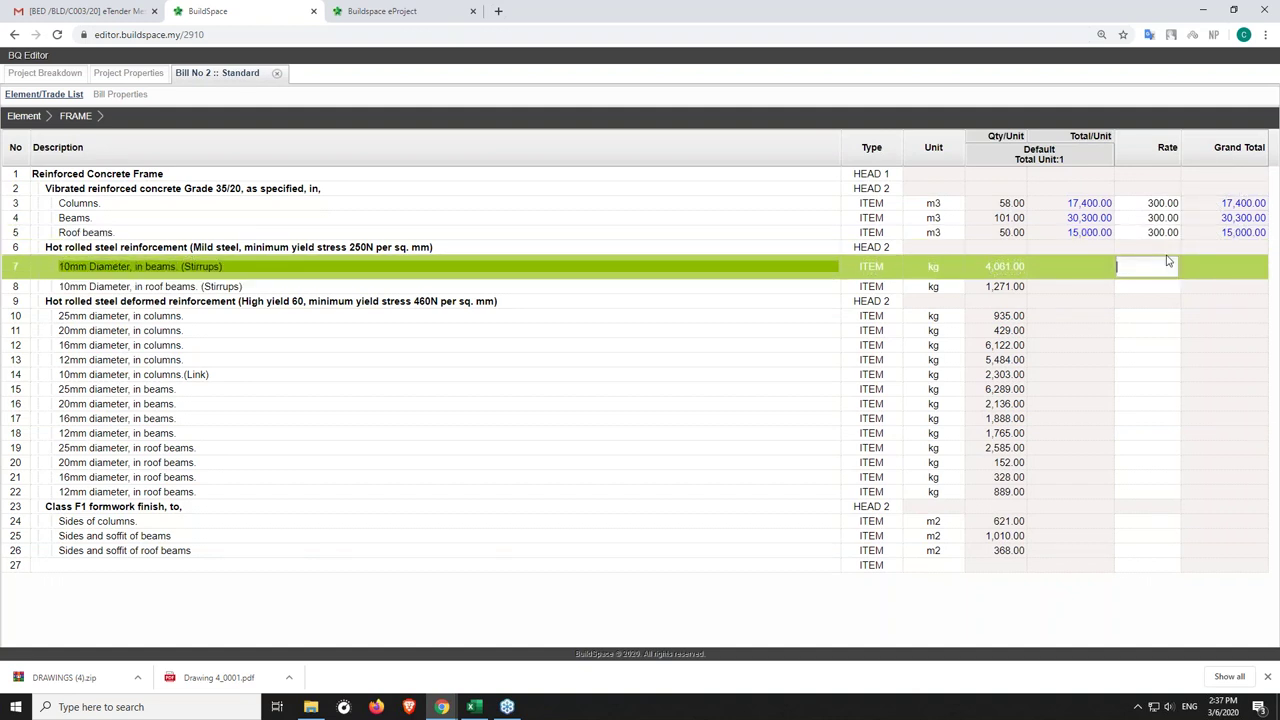
type("300")
key("Return")
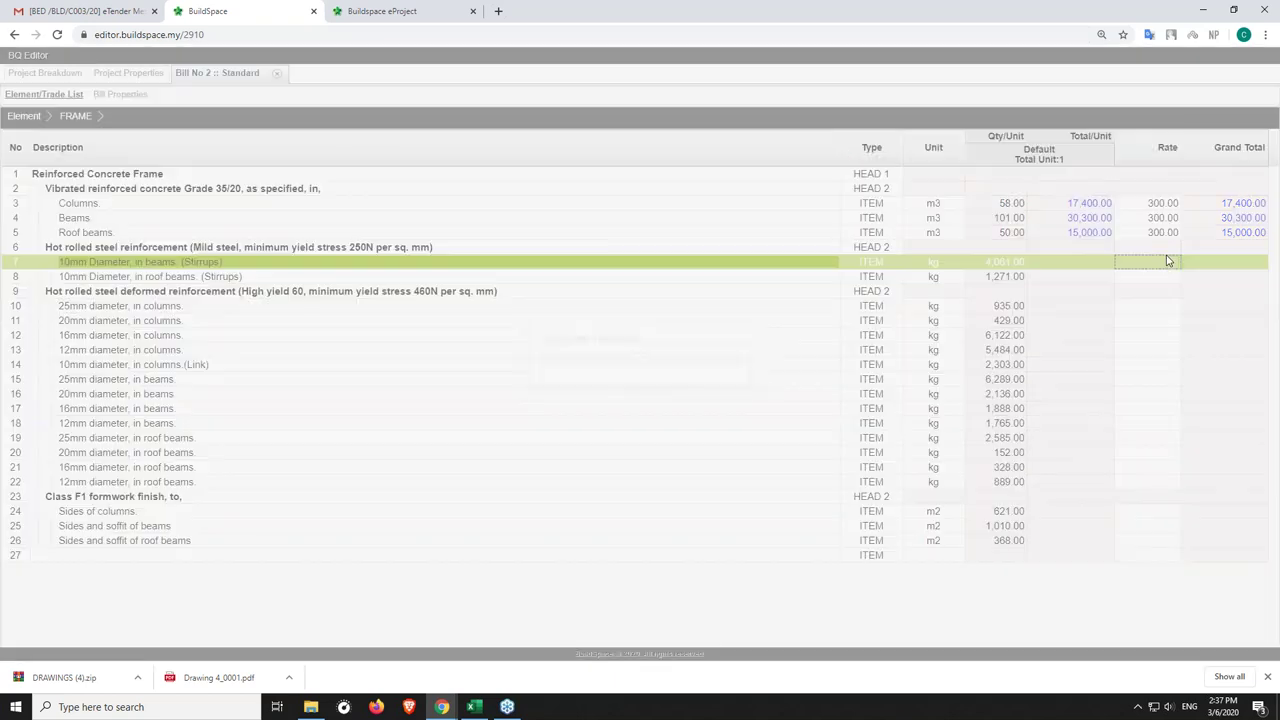
left_click(1166, 260)
type("5")
key("Return")
type("5")
key("Return")
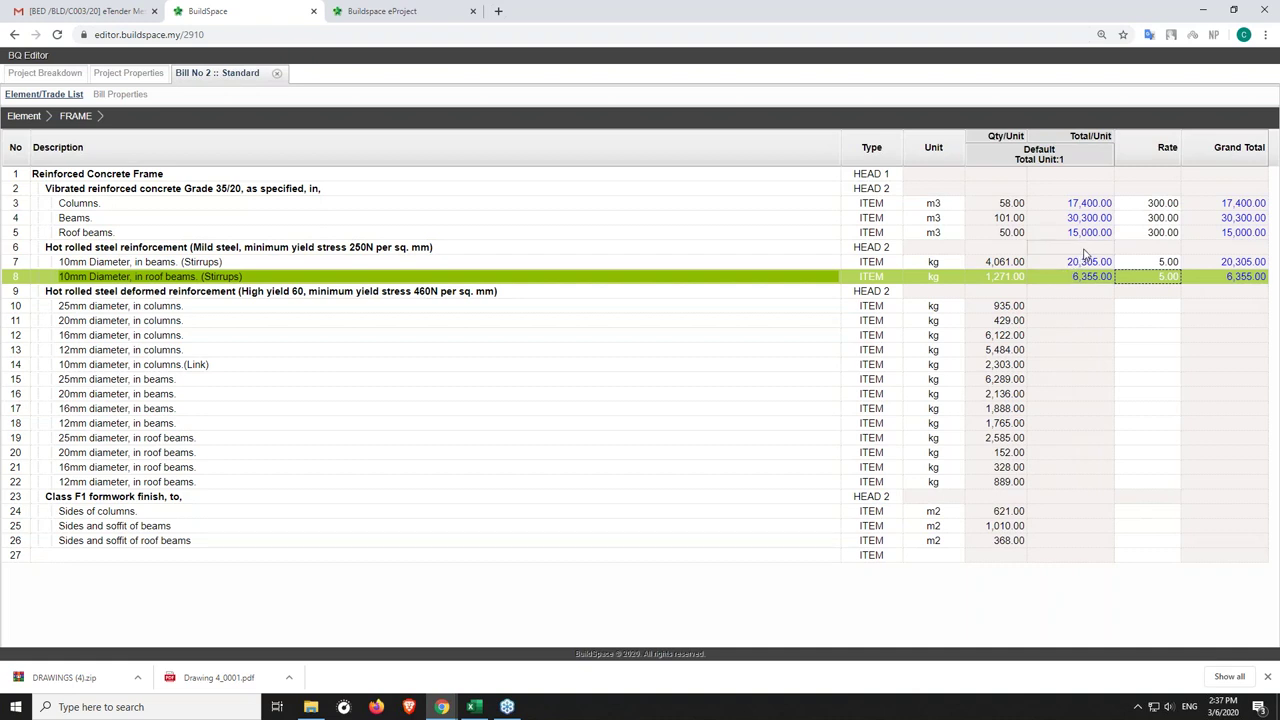
Close Bill No 2 and submit the tender from the Project Breakdown, acknowledging the submission message.
left_click(278, 76)
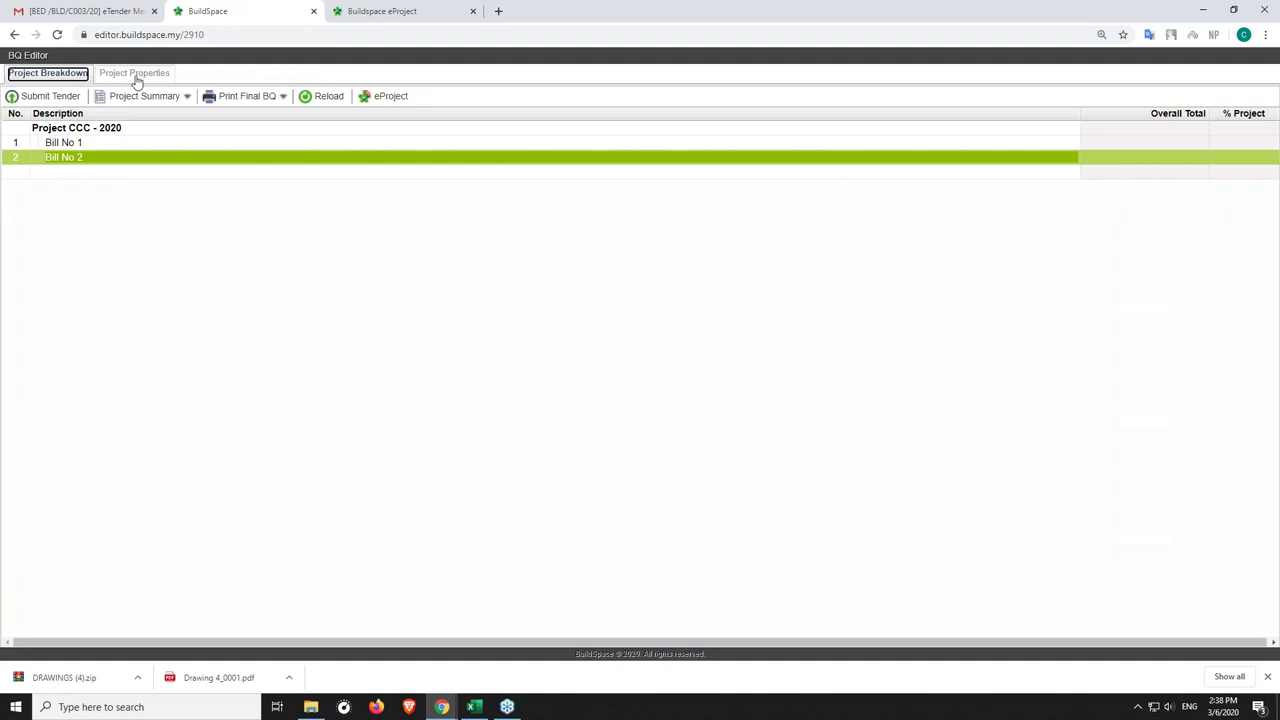
left_click(65, 100)
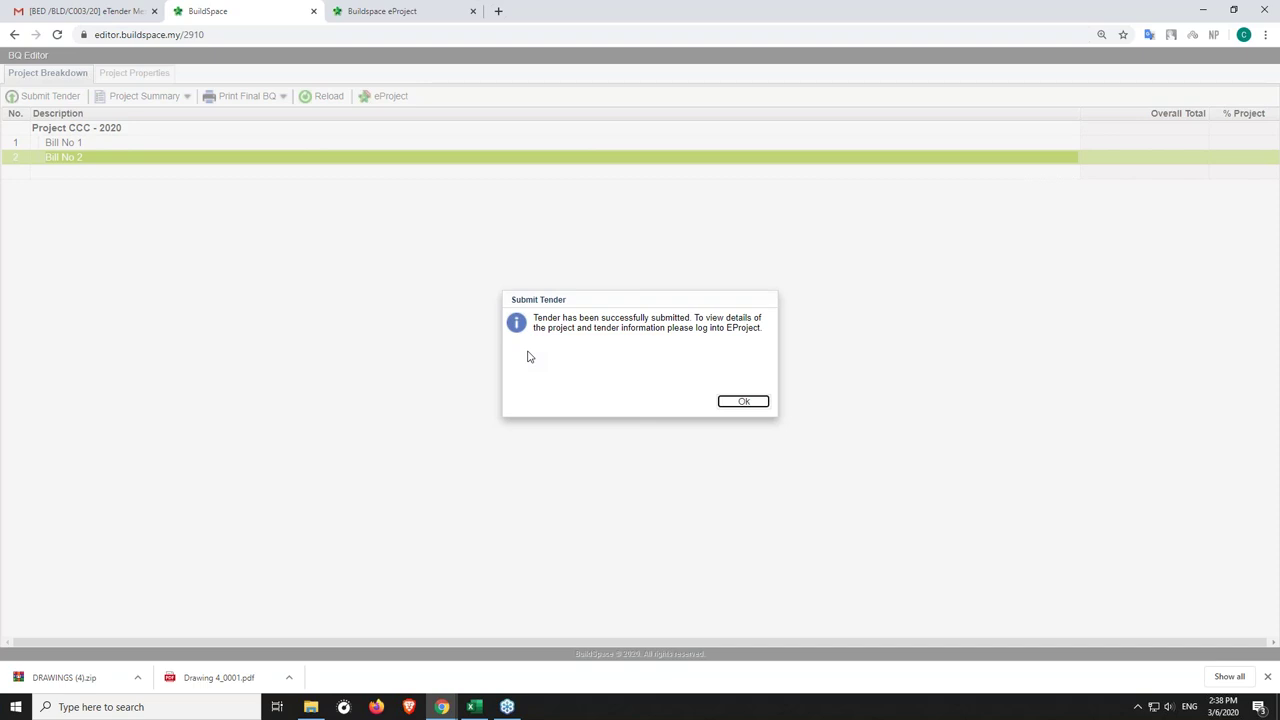
left_click(753, 403)
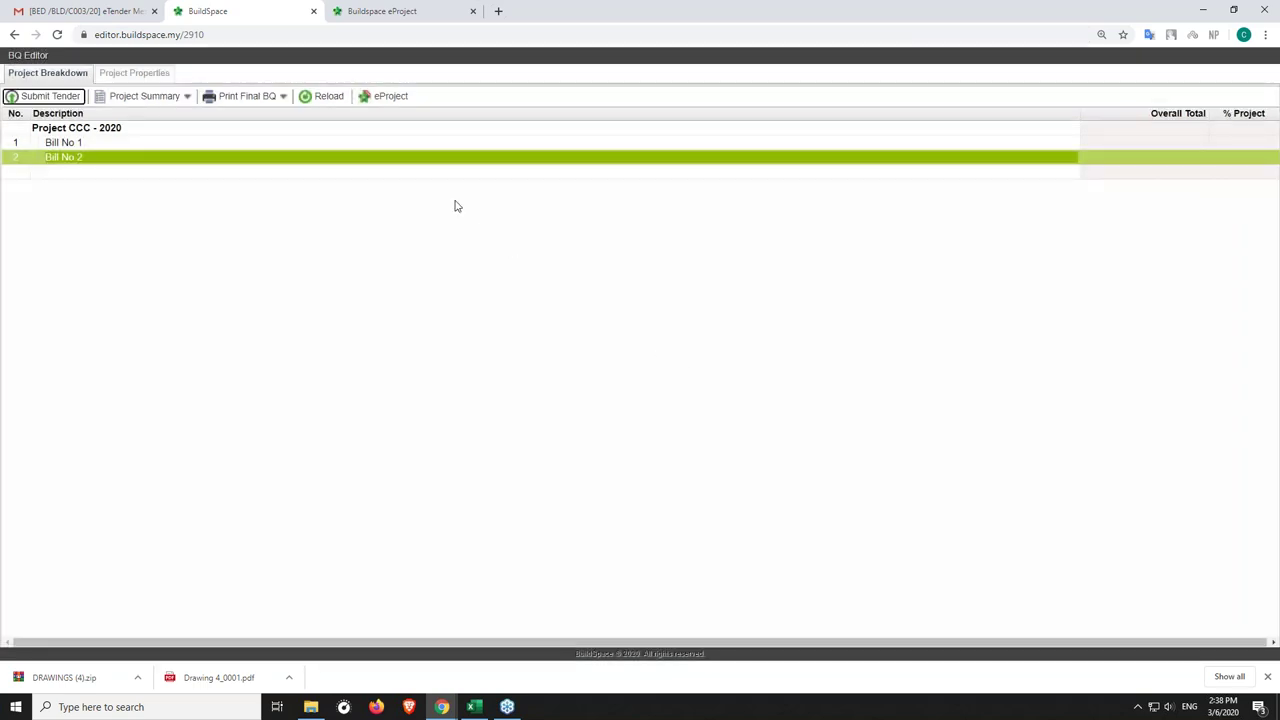
Return to eProject and open the Tender entry in the project's Submit Tender listing.
left_click(391, 97)
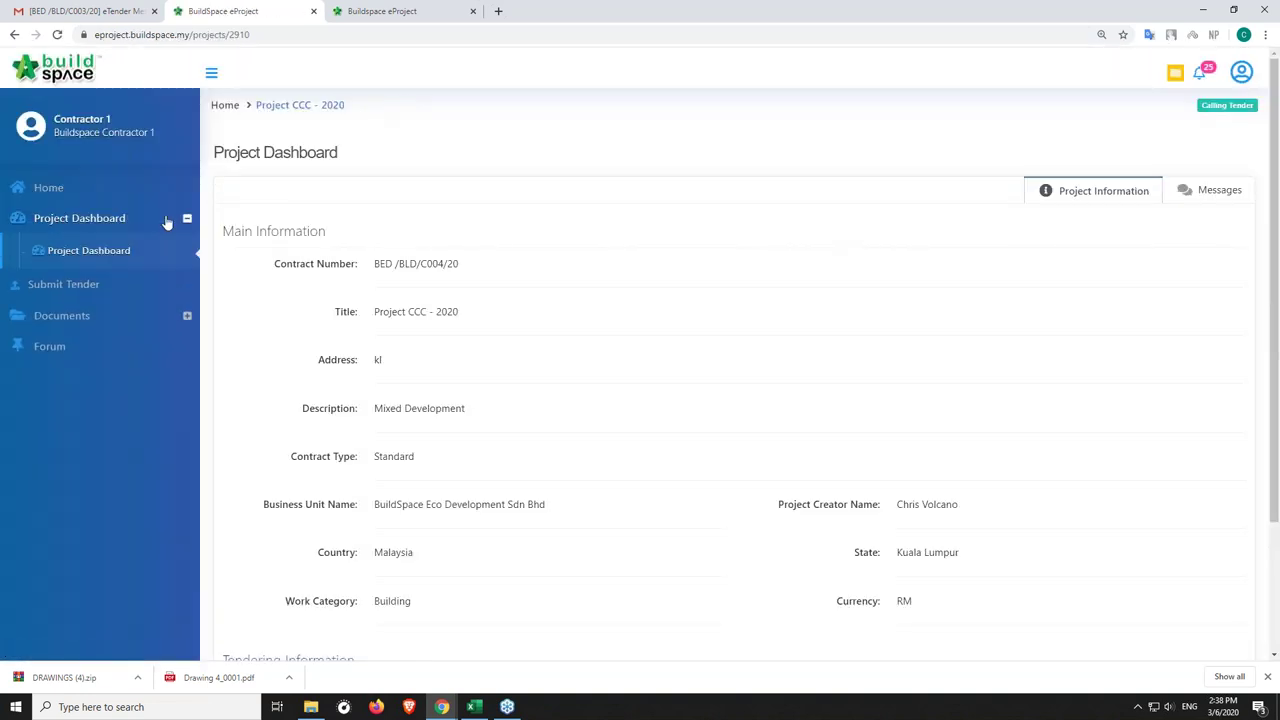
left_click(104, 288)
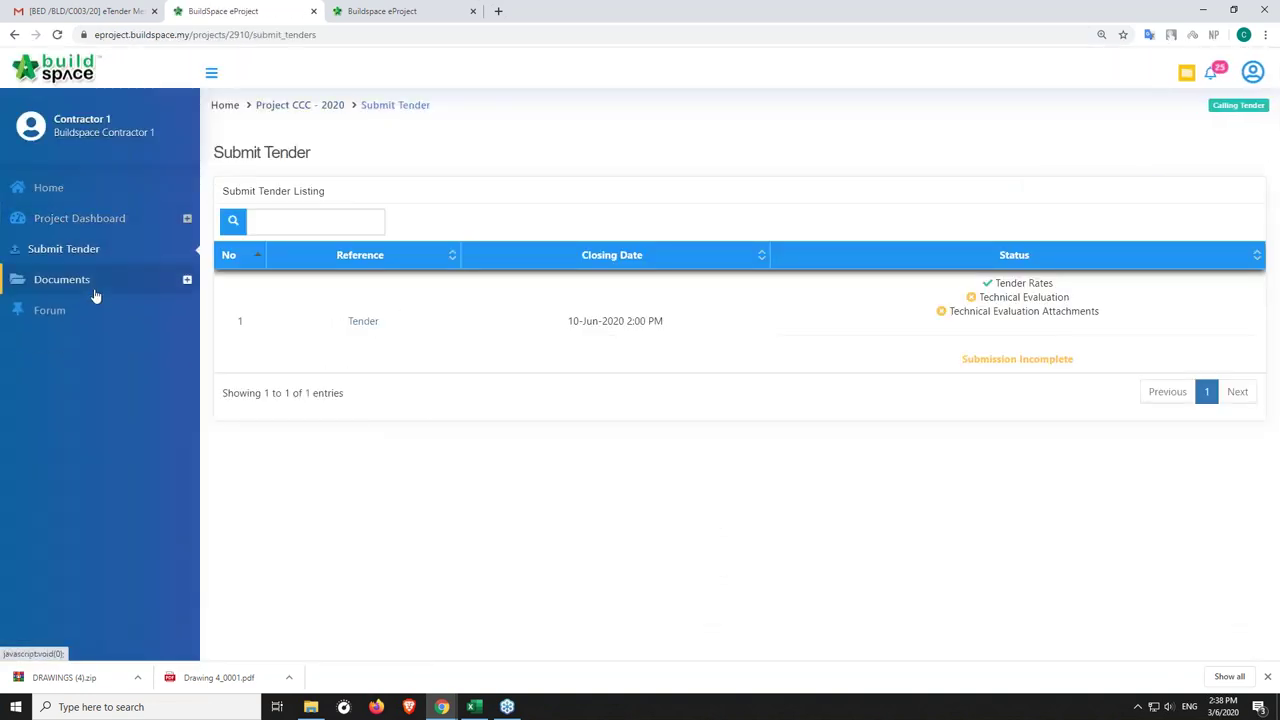
left_click(358, 320)
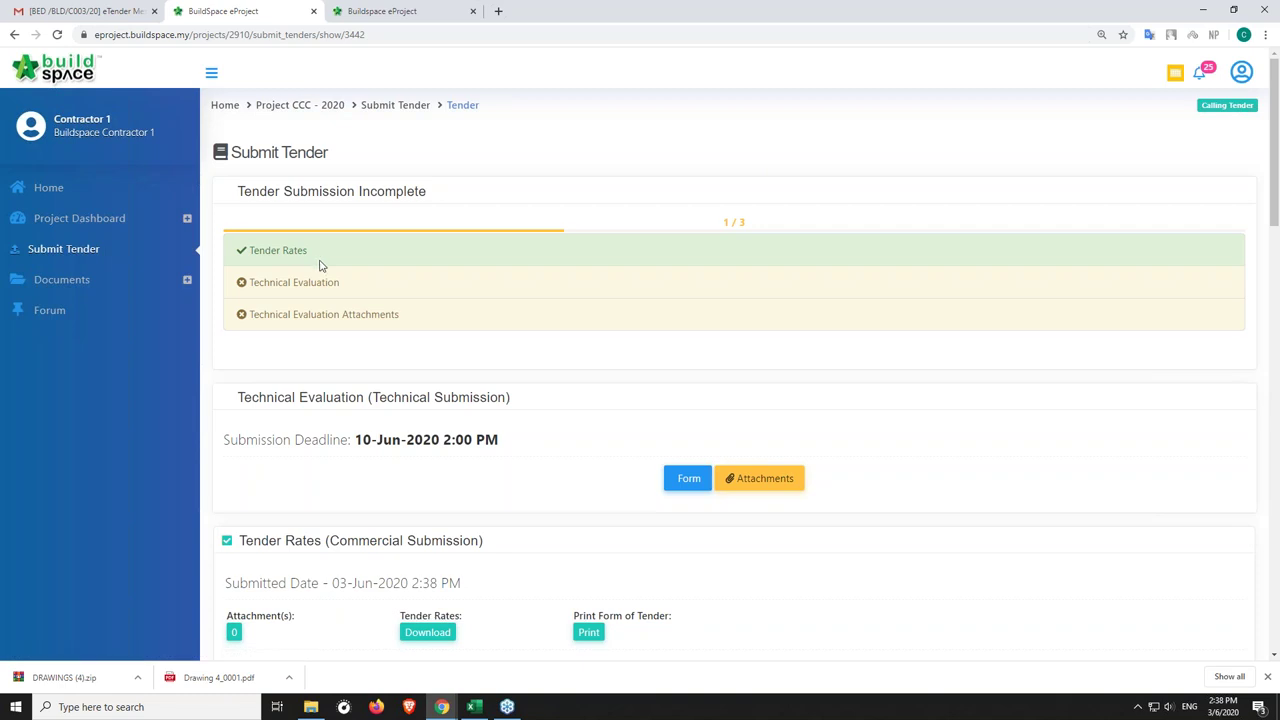
Review the submitted tender amount, check it in the printable Form of Tender, and close that form.
scroll(320, 263, "down", 2)
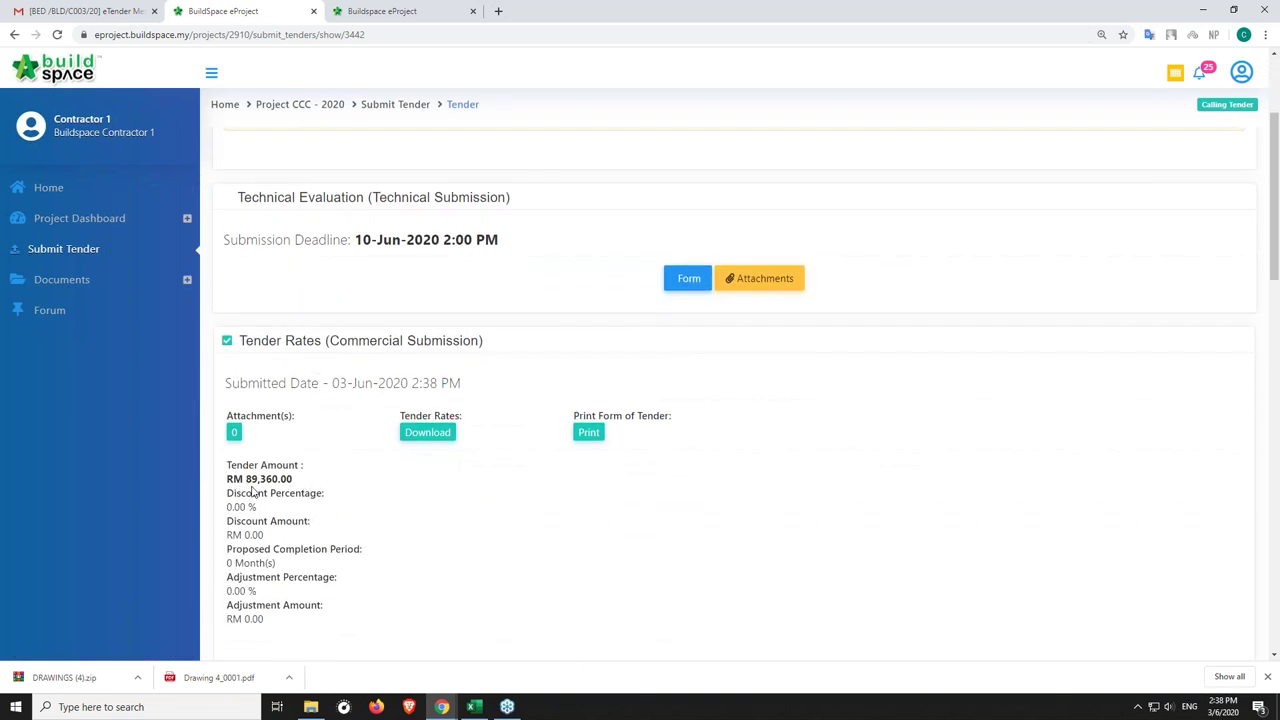
left_click(587, 434)
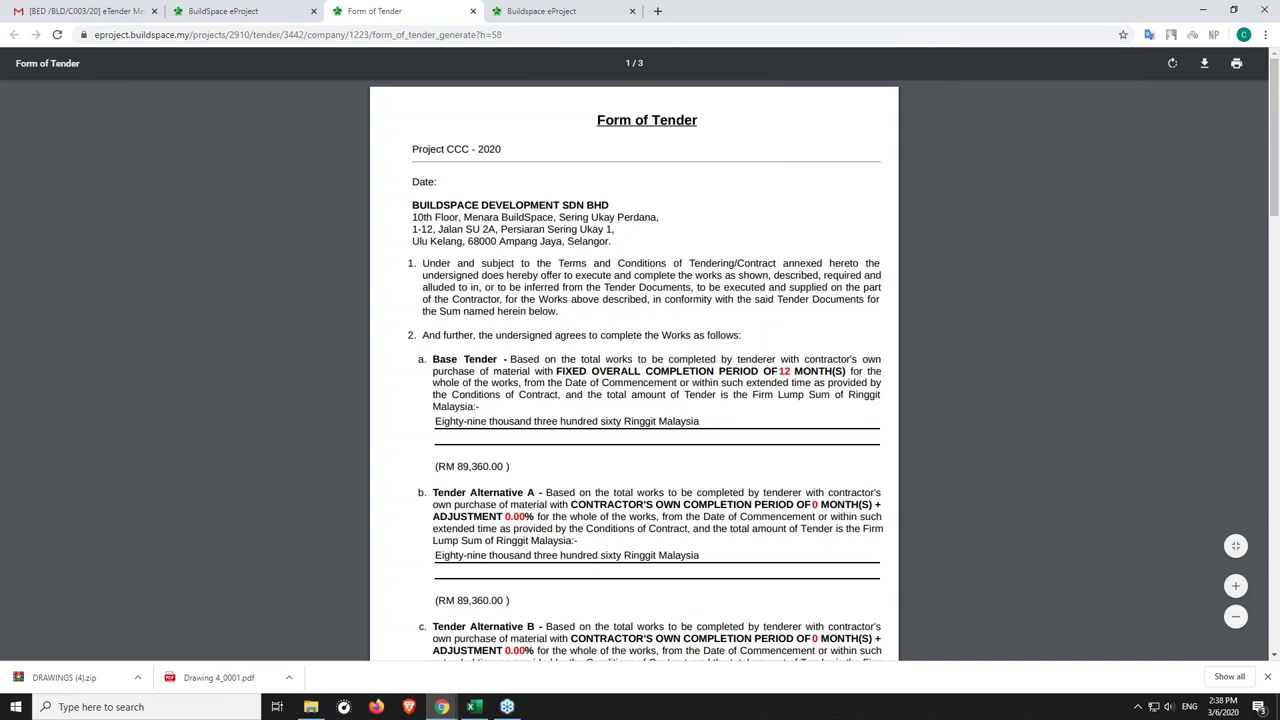
left_click_drag(508, 465, 447, 466)
left_click(473, 12)
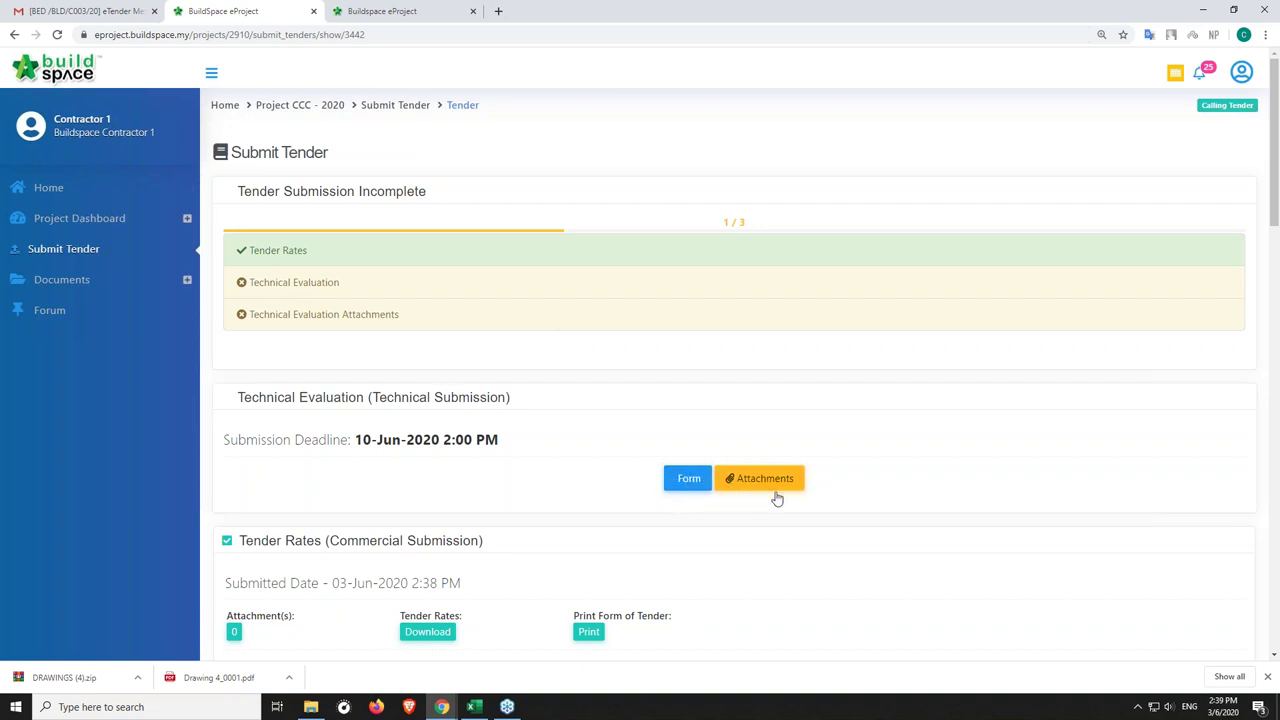
Answer the Technical Evaluation Form's criteria before Financial Capability, with Experience ≥ 10 years for CEO/Managing Director and ≥ 5 years for HSSE Officer / Supervisor.
left_click(692, 482)
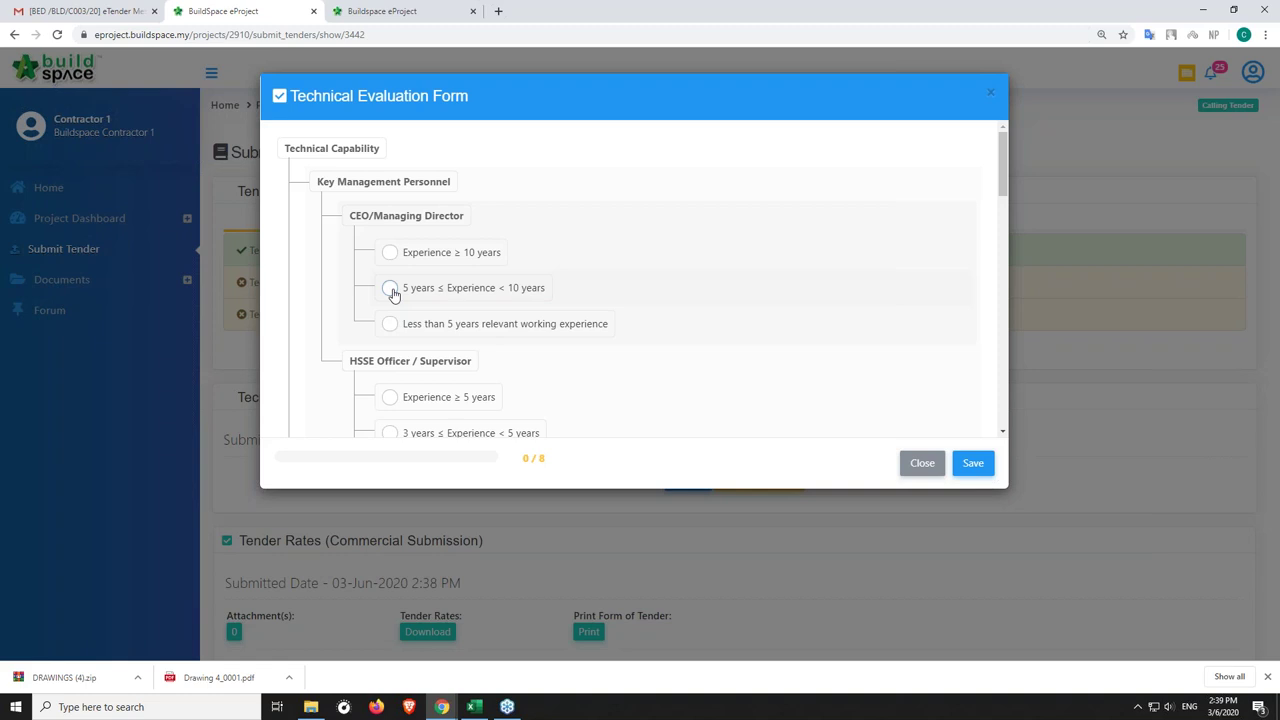
left_click(390, 252)
left_click(390, 397)
scroll(412, 363, "down", 1)
scroll(412, 363, "down", 2)
left_click(390, 384)
scroll(405, 388, "down", 1)
scroll(405, 388, "down", 1)
left_click(390, 365)
scroll(397, 351, "down", 2)
left_click(390, 350)
Set Gross Profit Margin to ≥ 10%, Liquidity Ratio to ≥ 1.25 times and Gearing Ratio to > 0.75 times, and save the form.
scroll(405, 372, "down", 1)
left_click(390, 402)
scroll(400, 375, "down", 3)
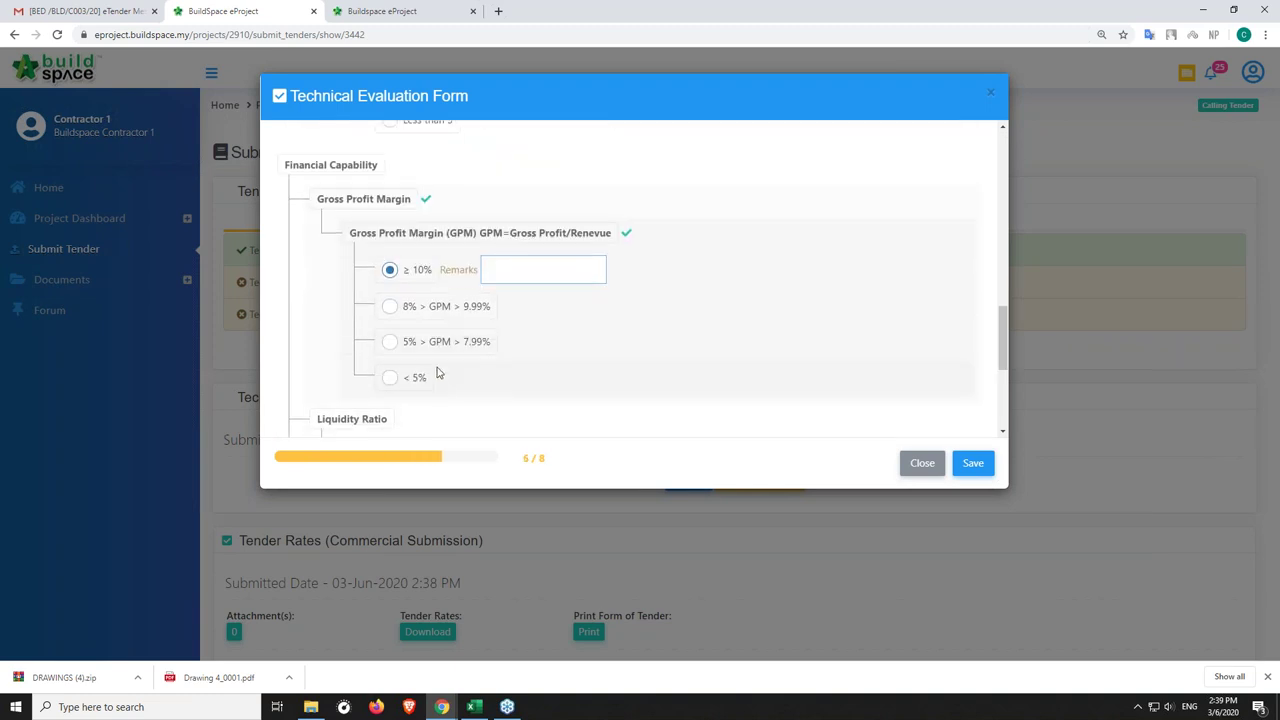
left_click(390, 357)
scroll(393, 372, "down", 1)
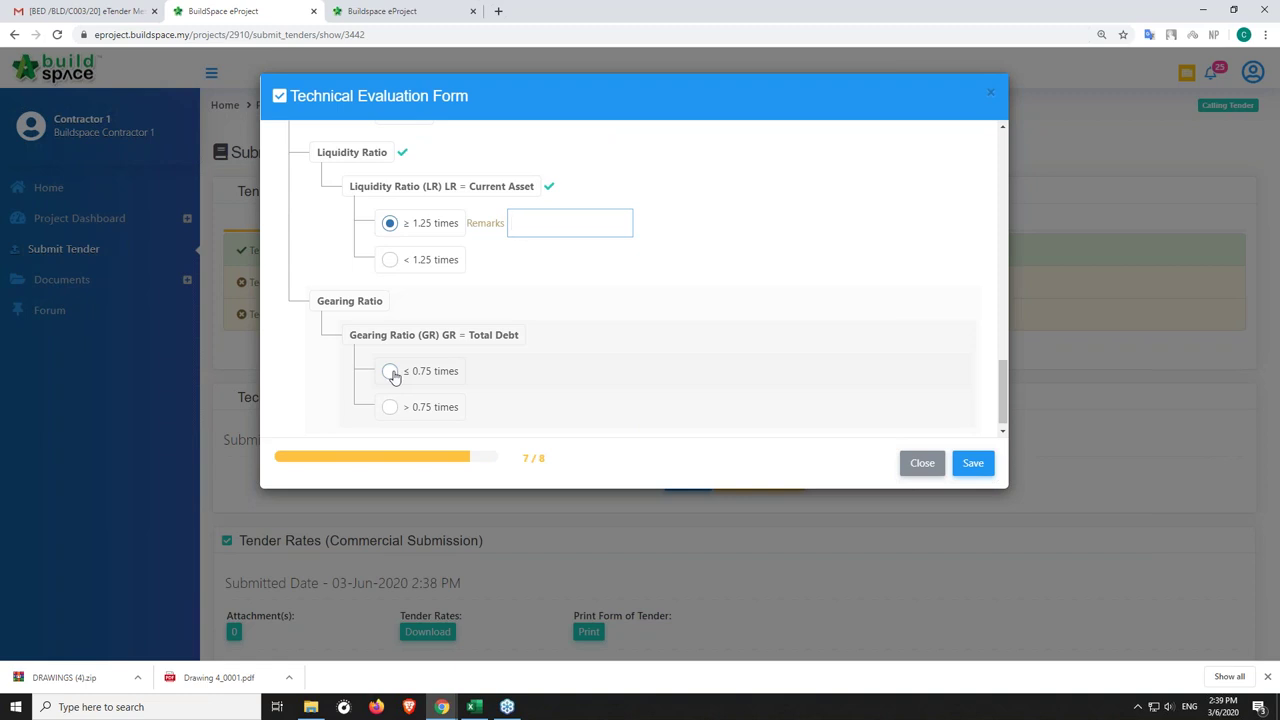
left_click(391, 405)
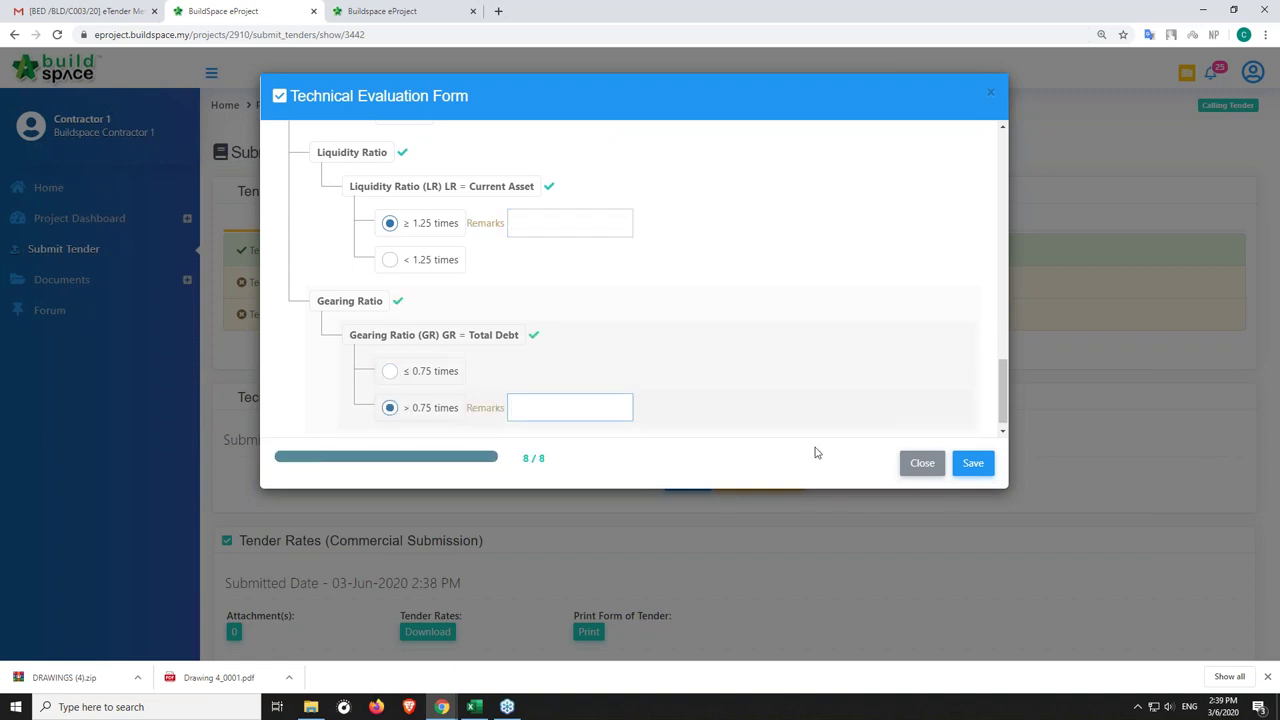
left_click(968, 465)
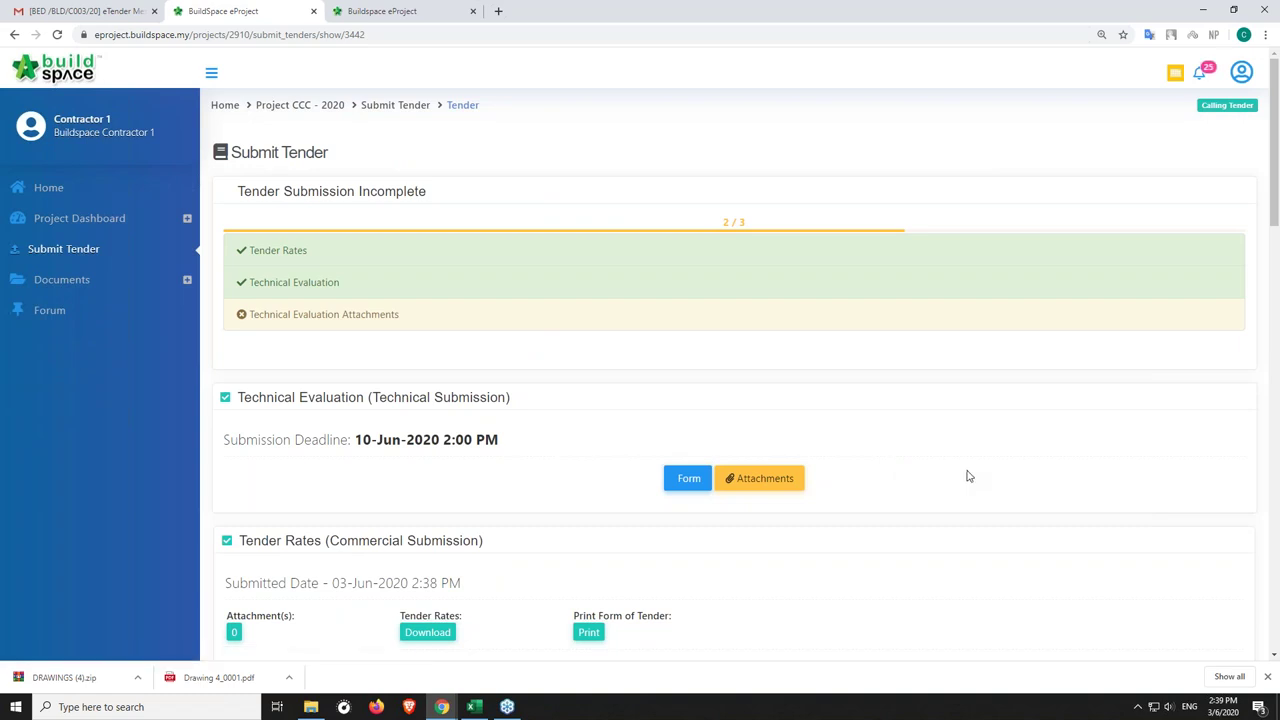
In the technical evaluation attachments, choose Drawing 3.pdf for Company Registration and Drawing 6.pdf for CIDB Cert, and start choosing the Base Outline Tender Programme file.
left_click(791, 482)
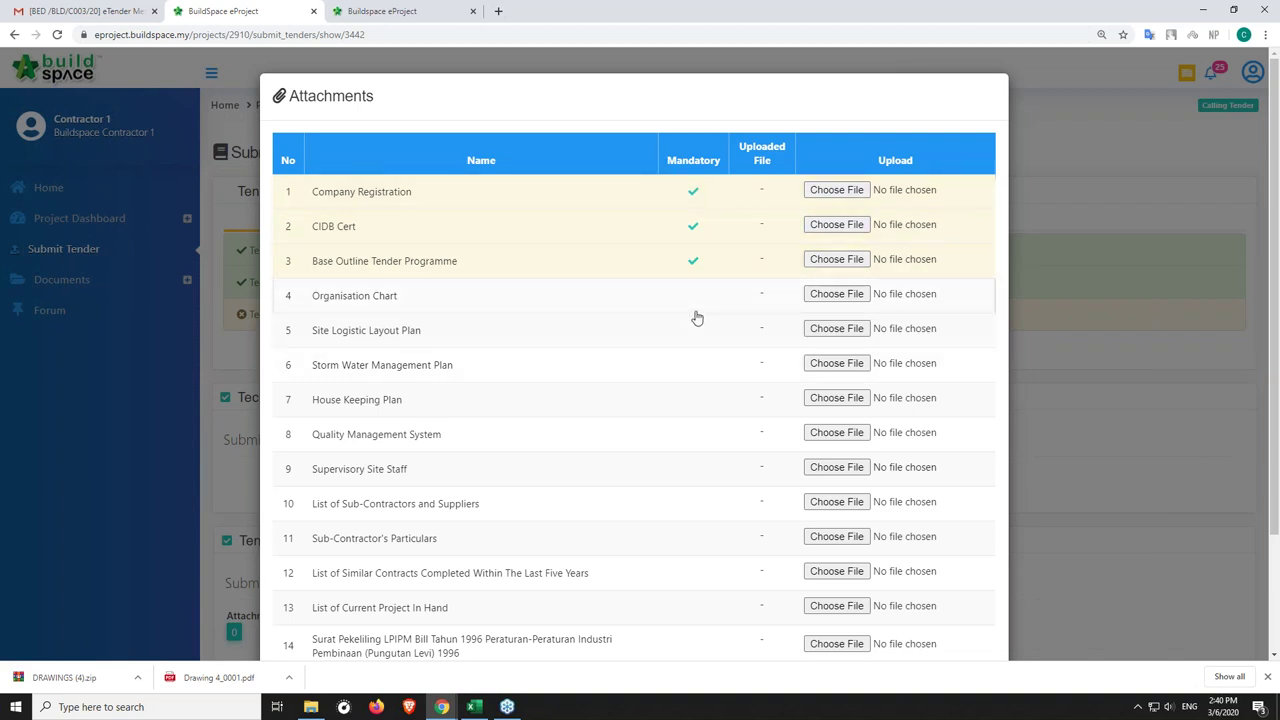
left_click(836, 190)
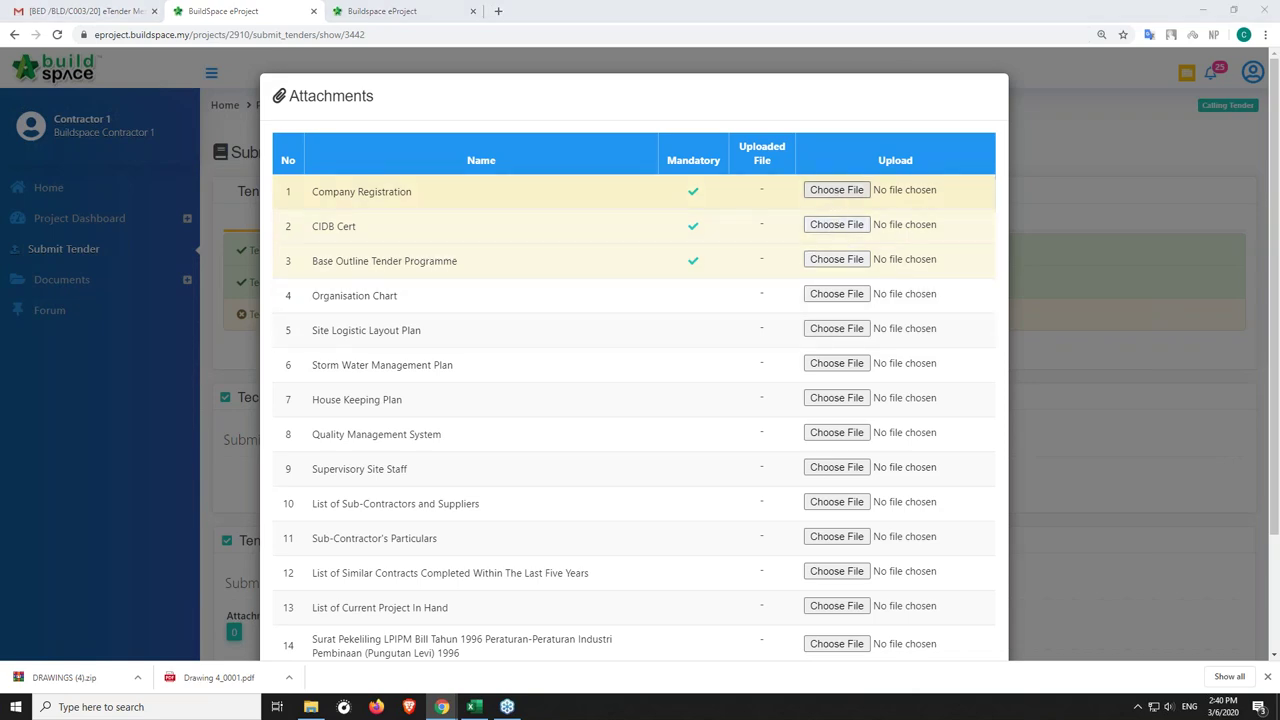
double_click(155, 148)
left_click(836, 224)
double_click(283, 190)
left_click(825, 259)
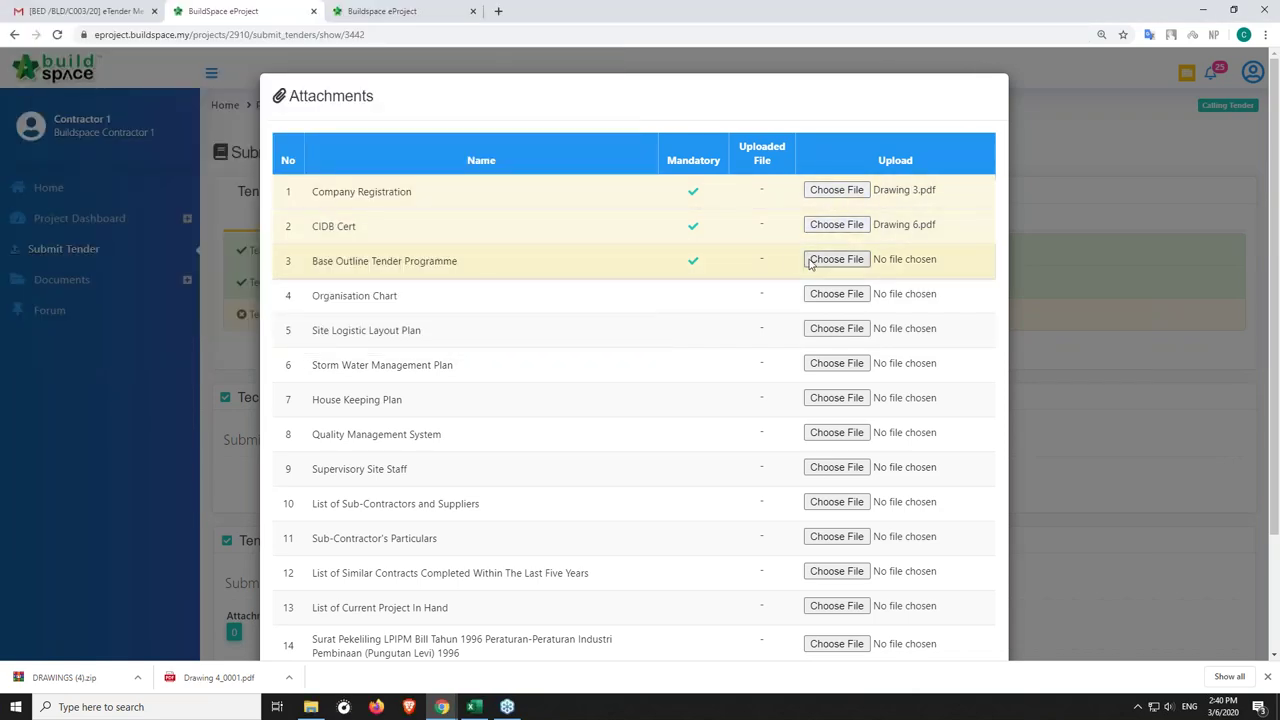
Attach Drawing 8.pdf as the Base Outline Tender Programme and upload the chosen tender attachments.
double_click(330, 217)
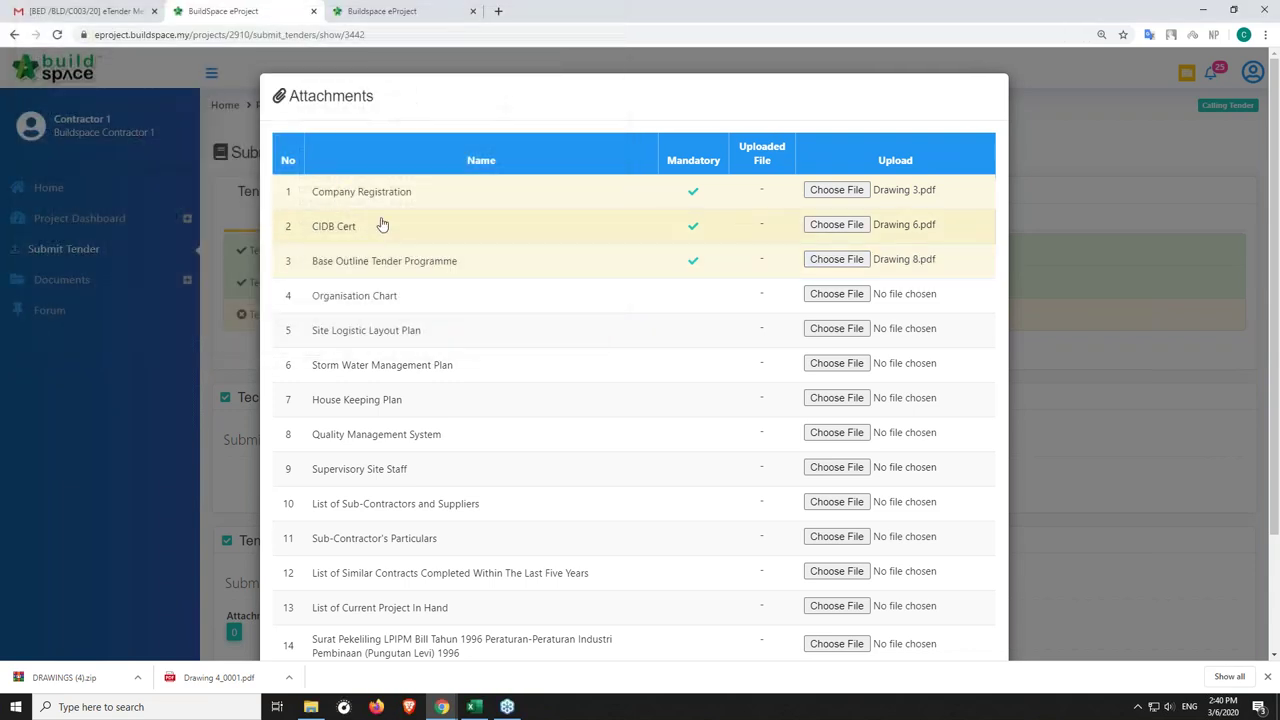
scroll(900, 305, "down", 3)
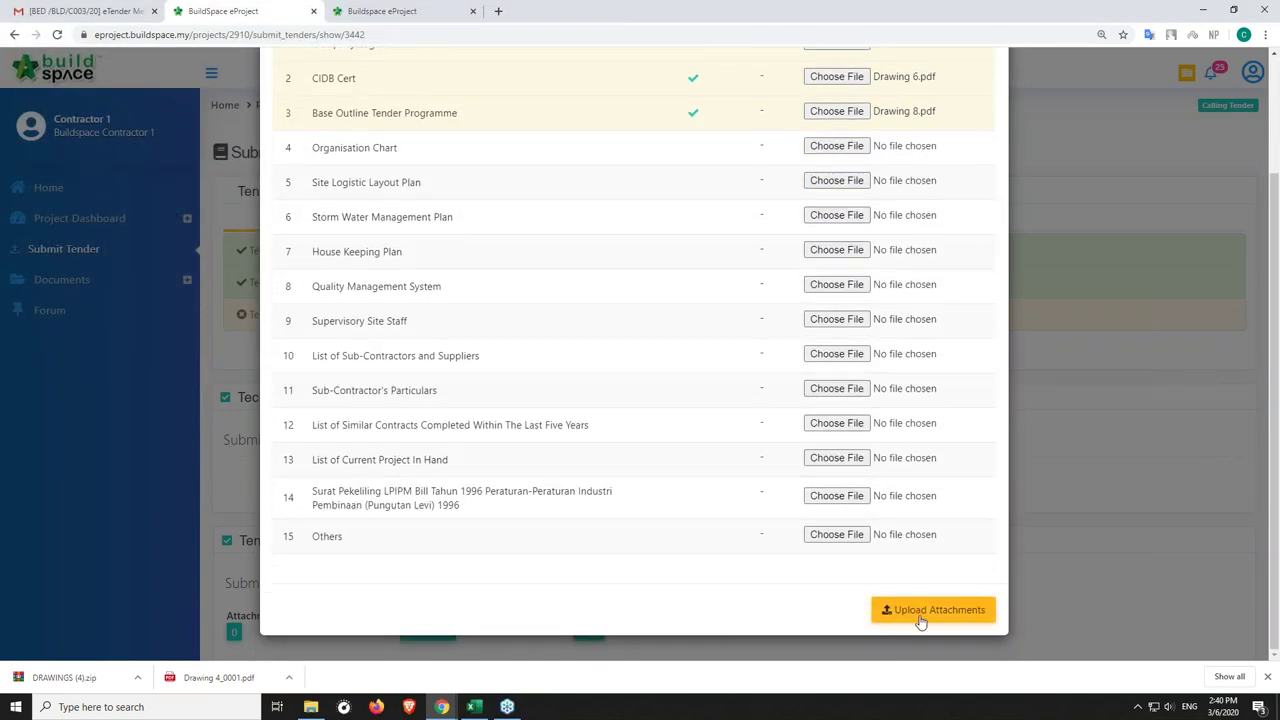
left_click(921, 618)
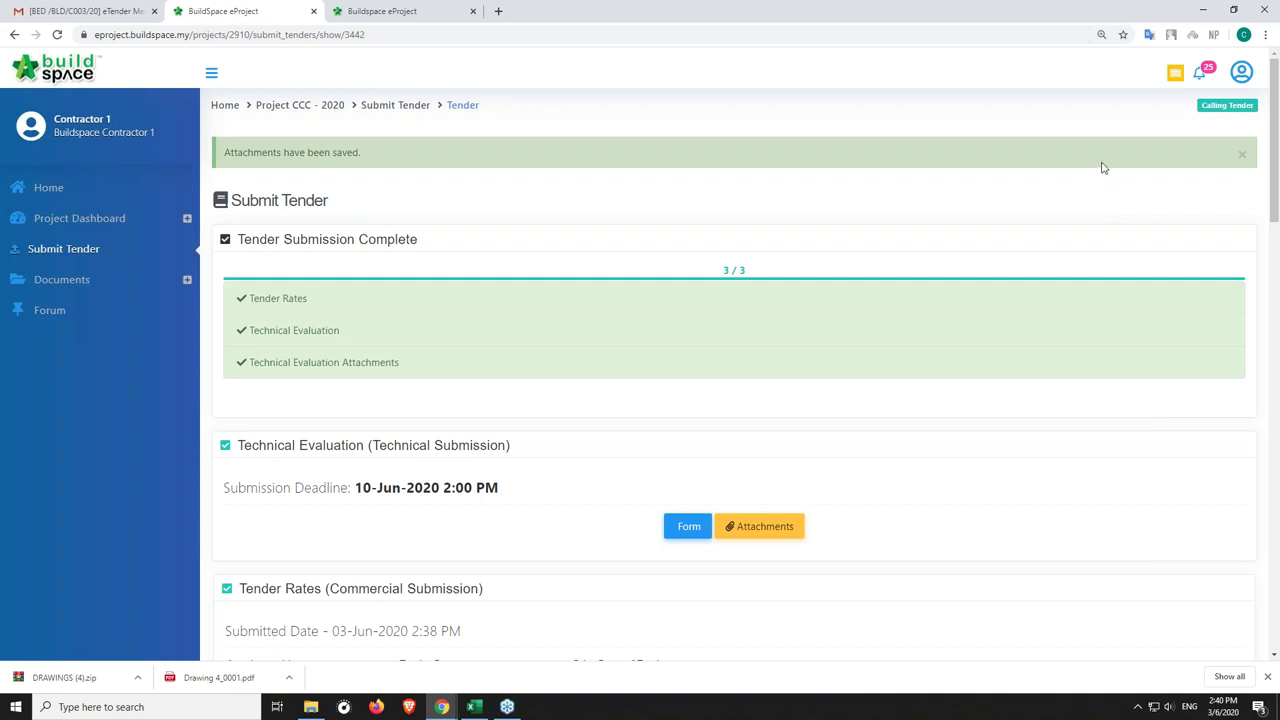
Switch to the Business Unit HQ session and open the Calling Tender details of the tender in Project CCC - 2020.
left_click(1203, 11)
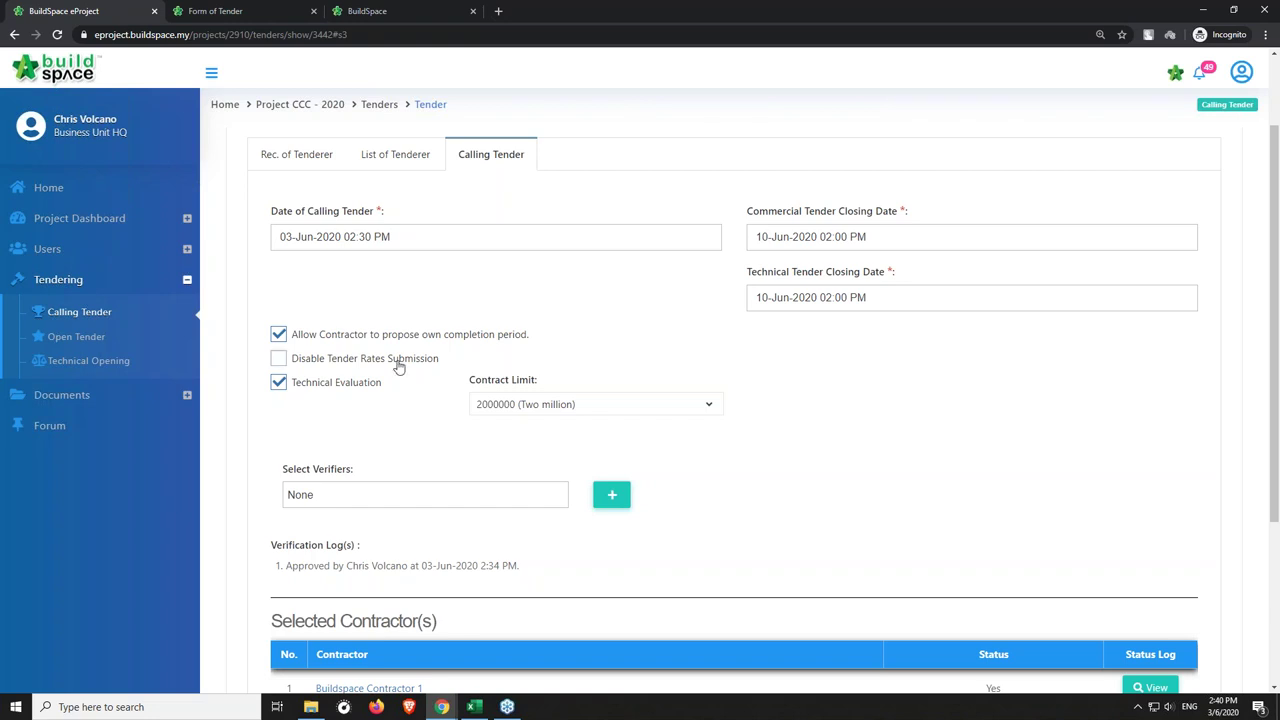
left_click(72, 330)
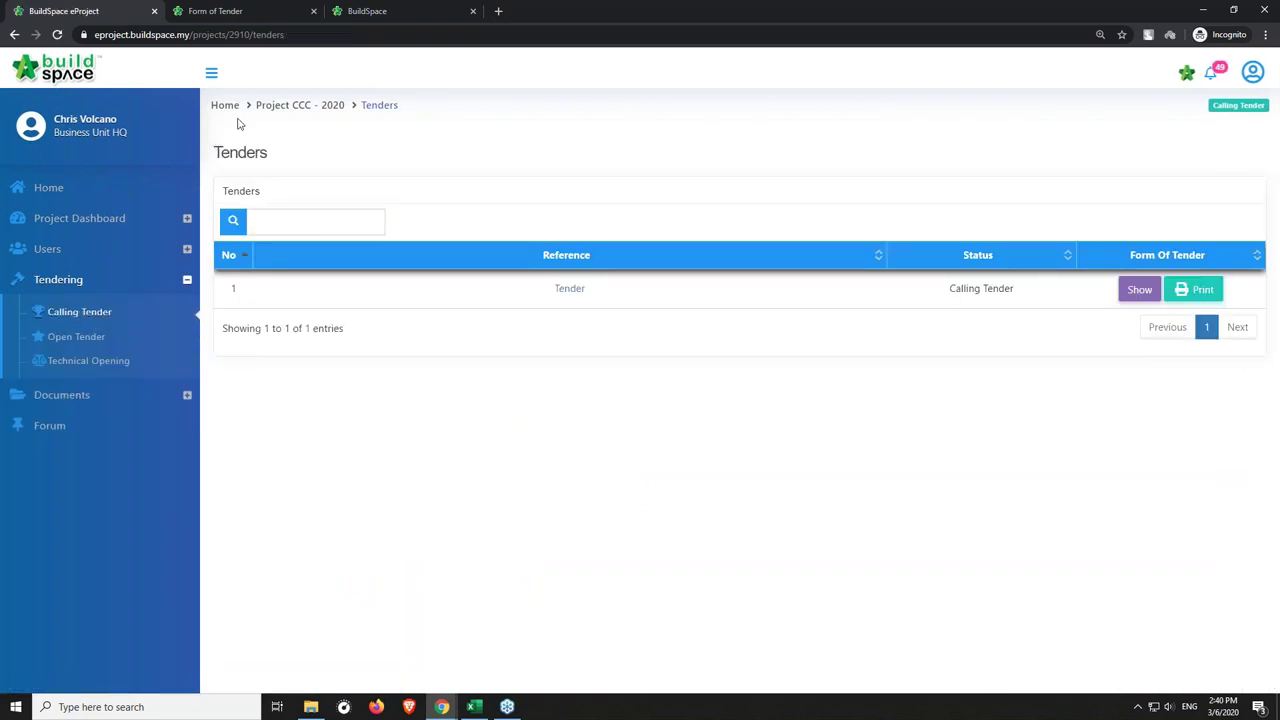
left_click(571, 297)
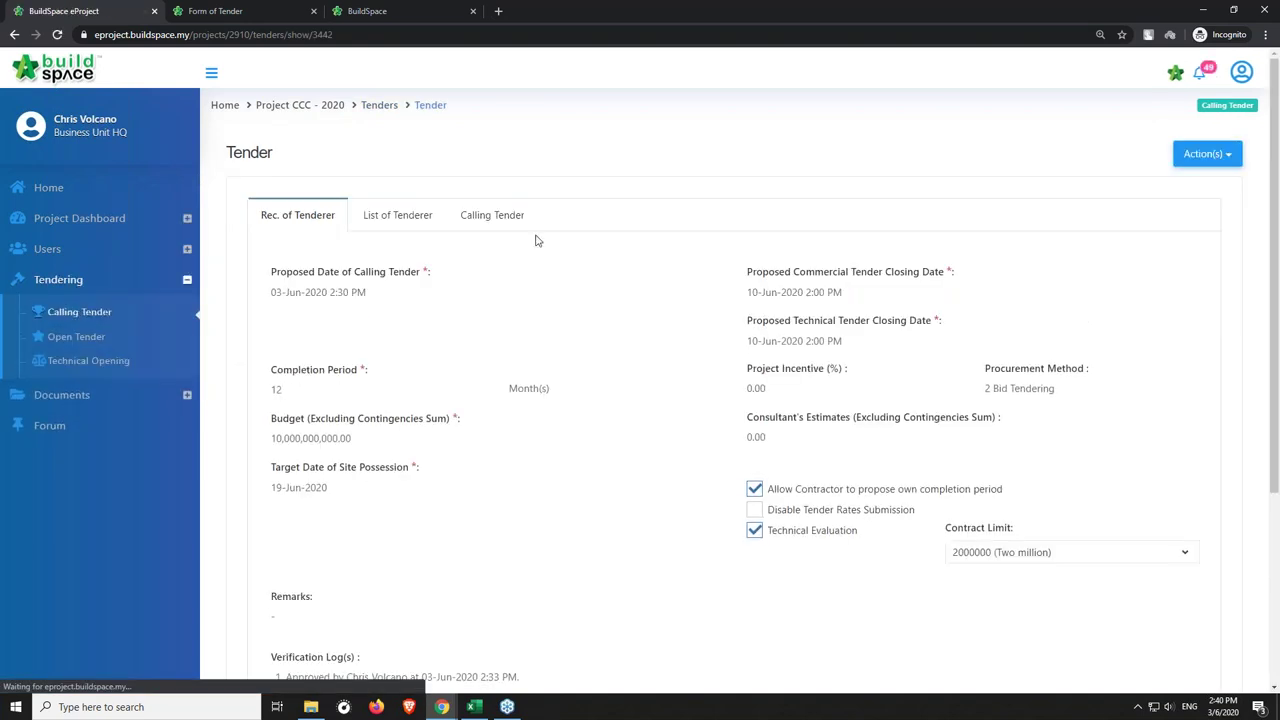
scroll(520, 225, "down", 3)
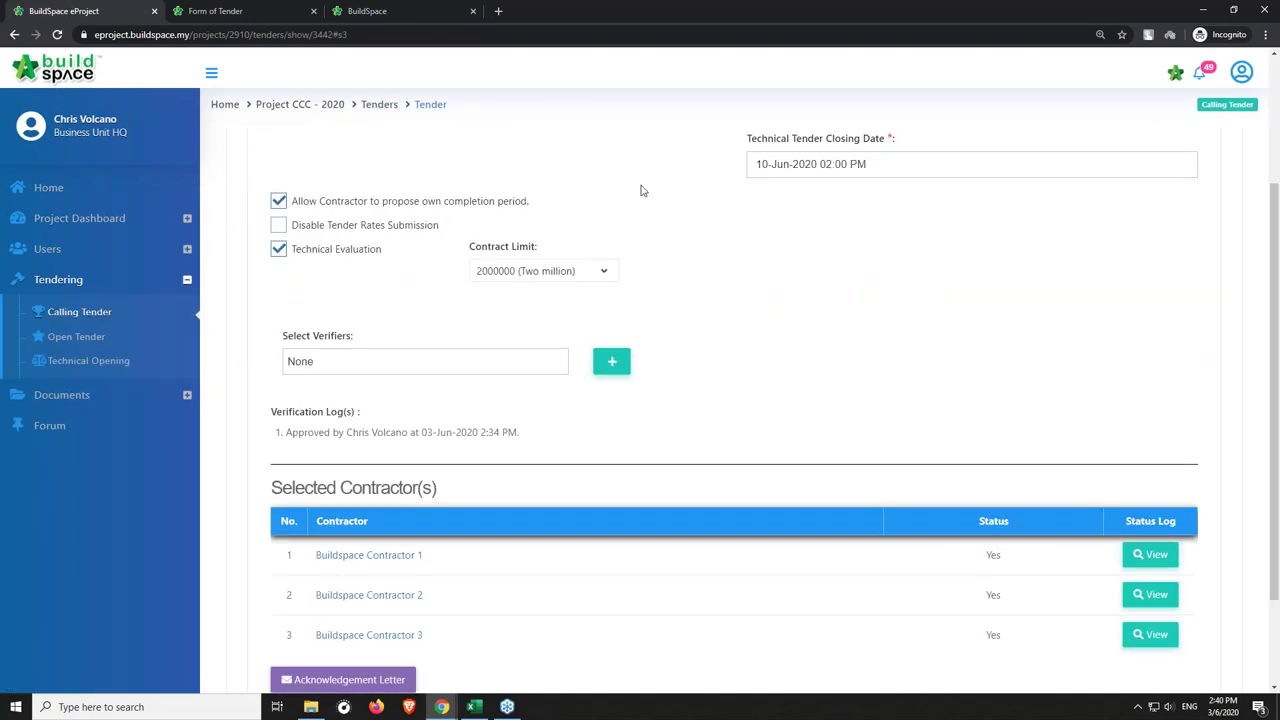
scroll(779, 245, "up", 1)
scroll(782, 256, "up", 1)
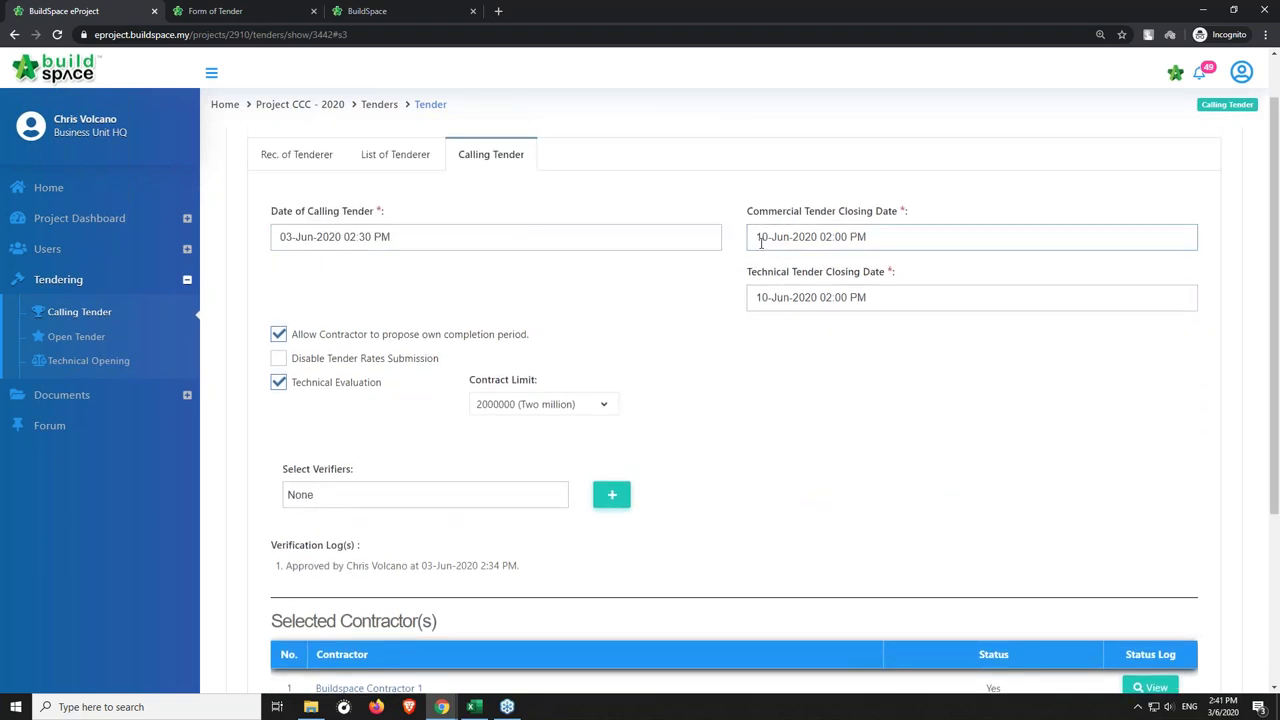
Set the date of calling tender to 02-Jun-2020 and the commercial and technical closing dates to 03-Jun-2020.
left_click(610, 240)
left_click(347, 318)
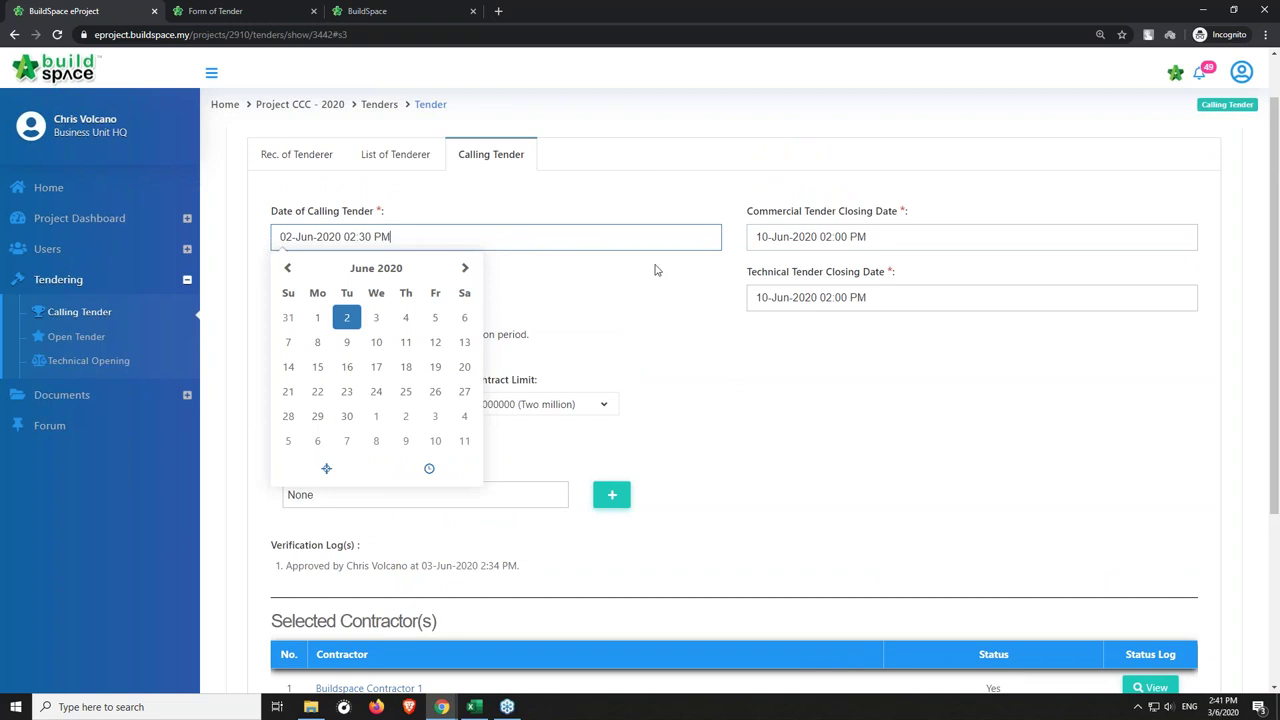
left_click(855, 238)
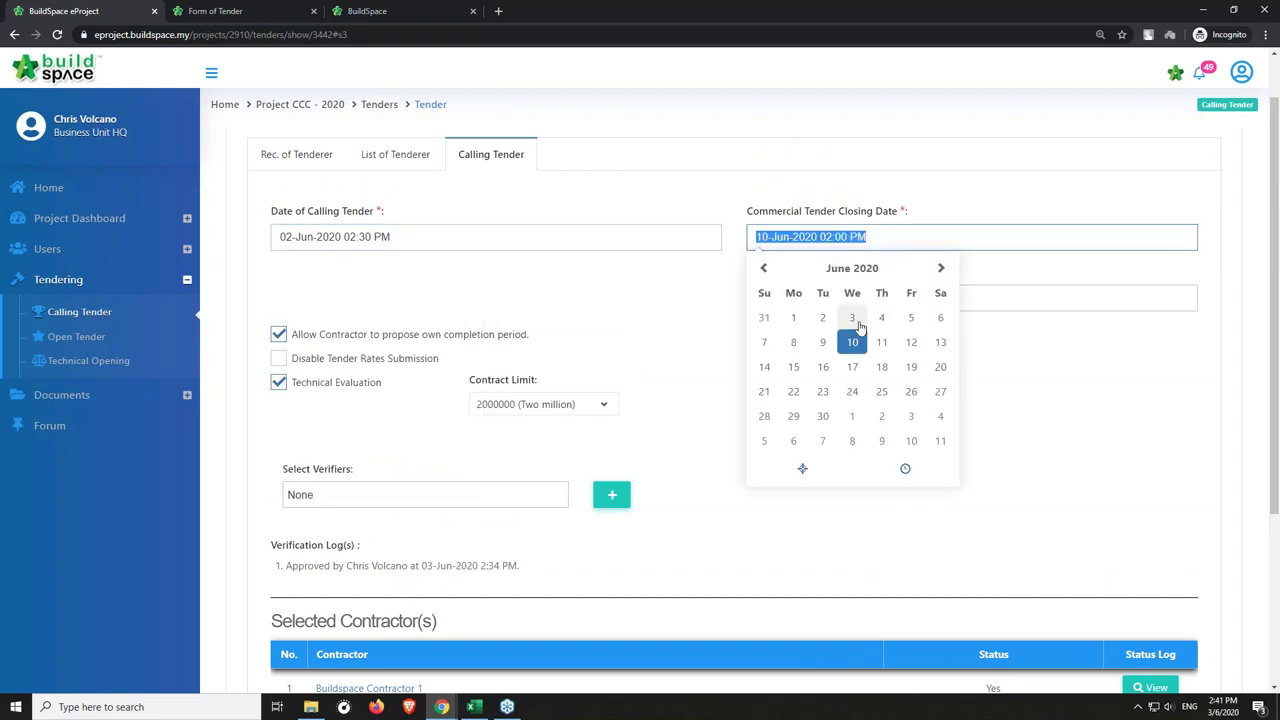
left_click(852, 318)
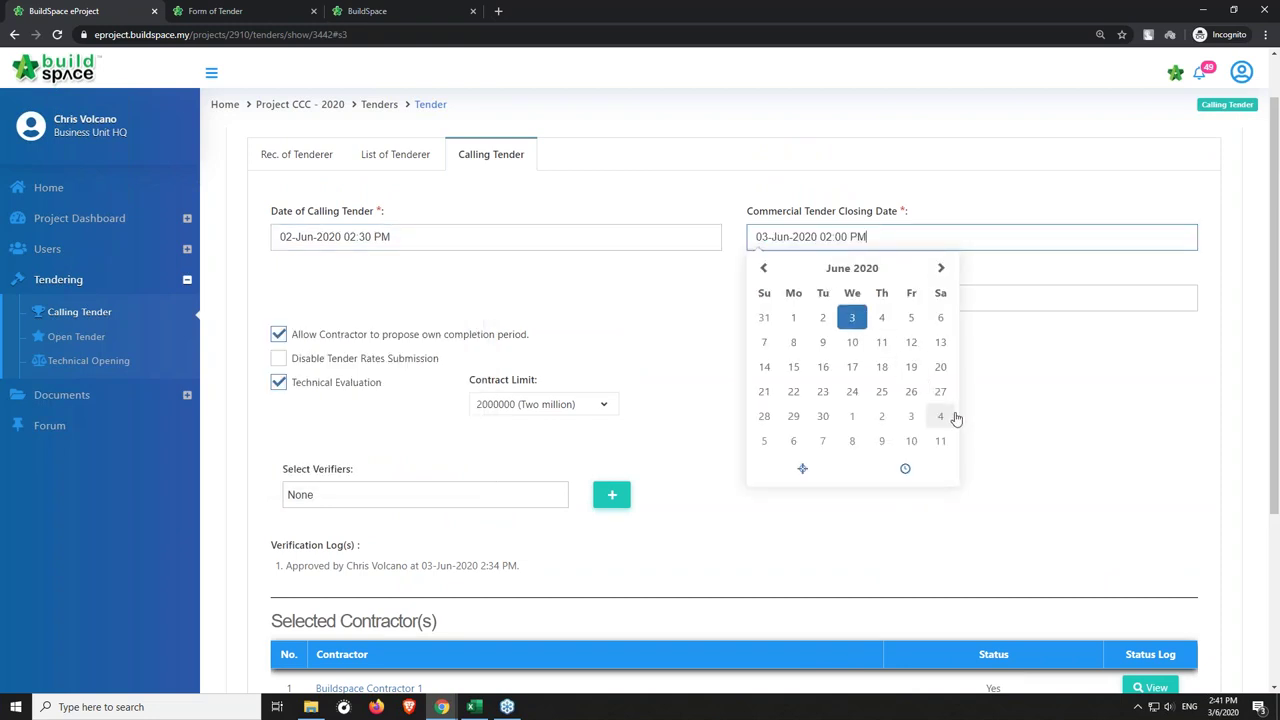
left_click(1015, 391)
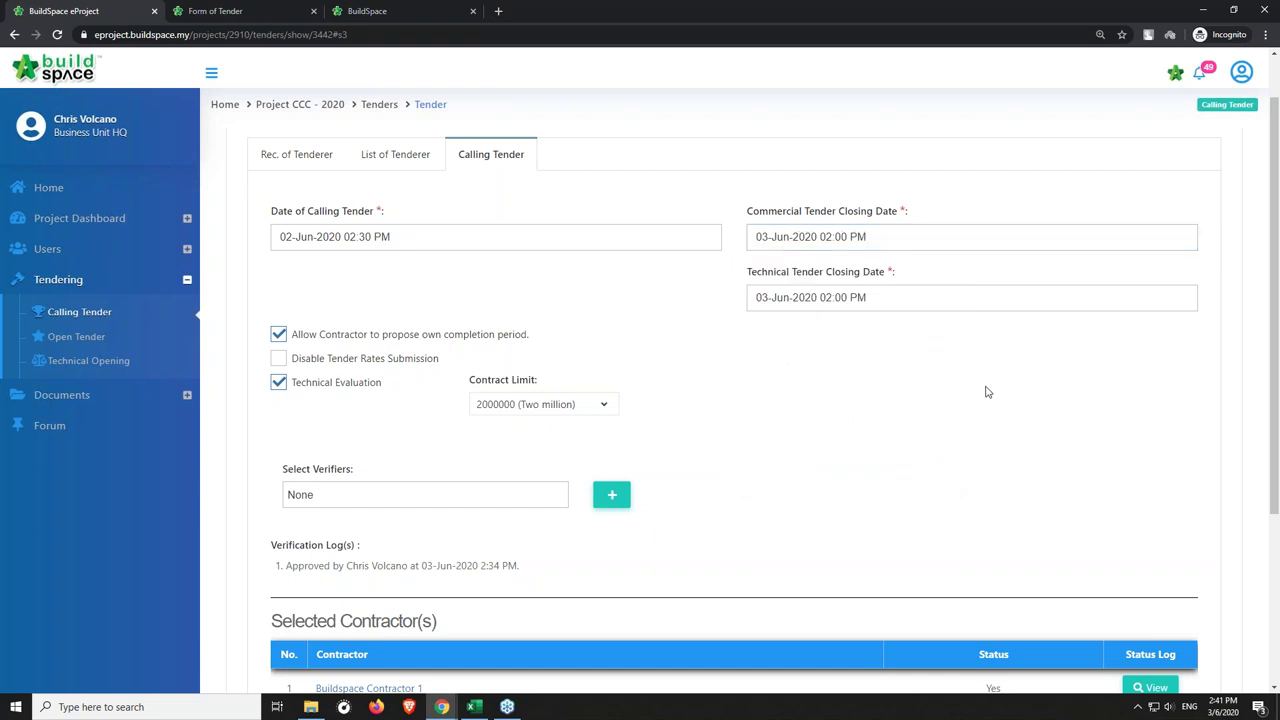
Extend the tender with the changed dates, confirm the action, and check the tender's status.
scroll(982, 390, "down", 1)
scroll(1078, 420, "down", 3)
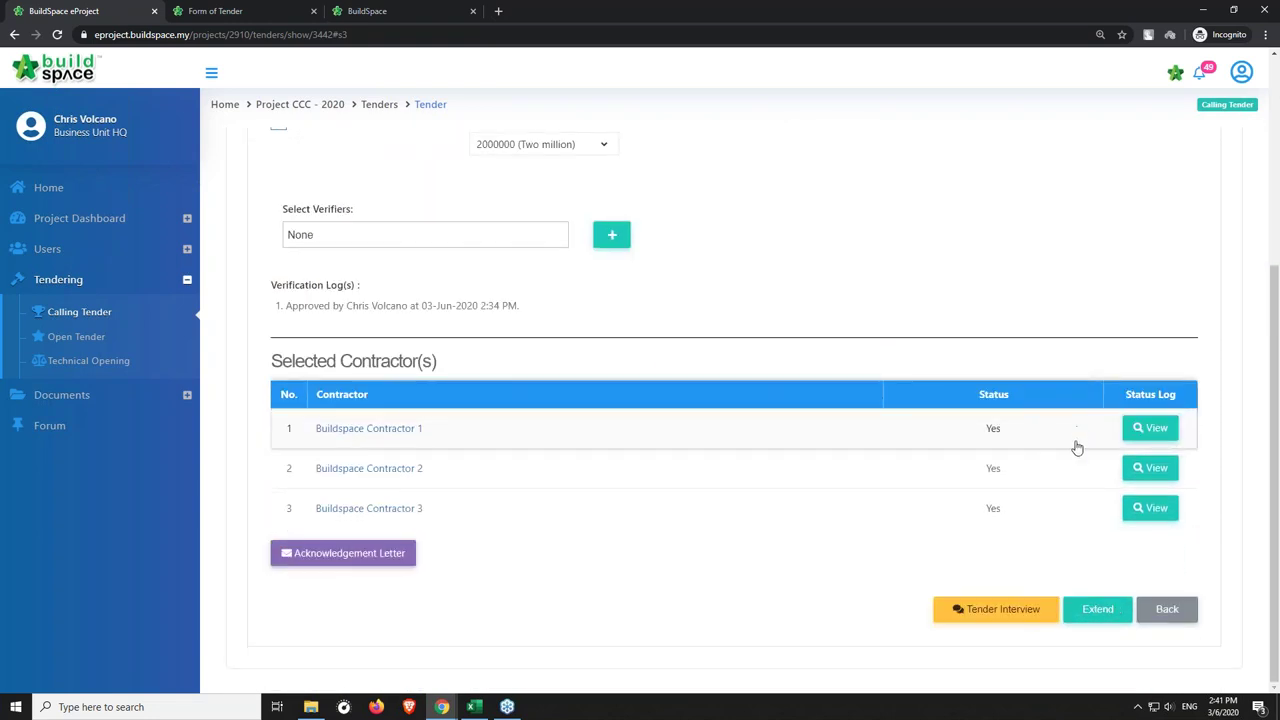
left_click(1092, 605)
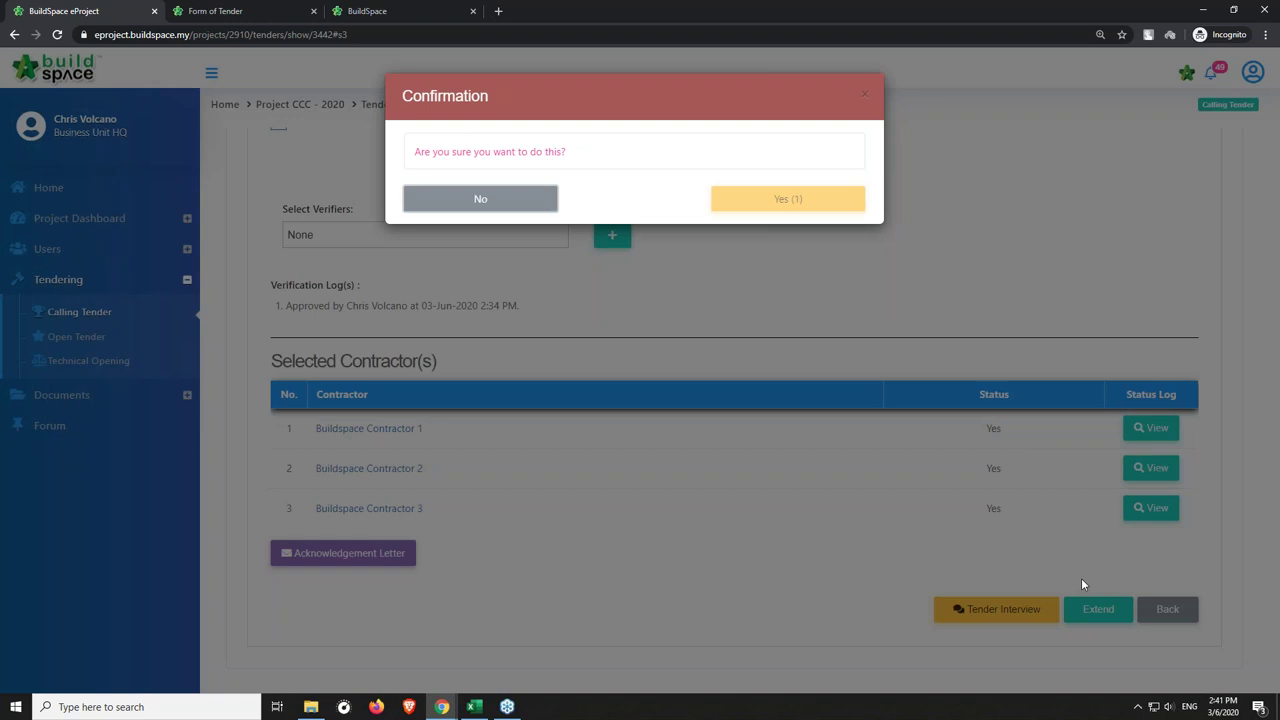
left_click(838, 205)
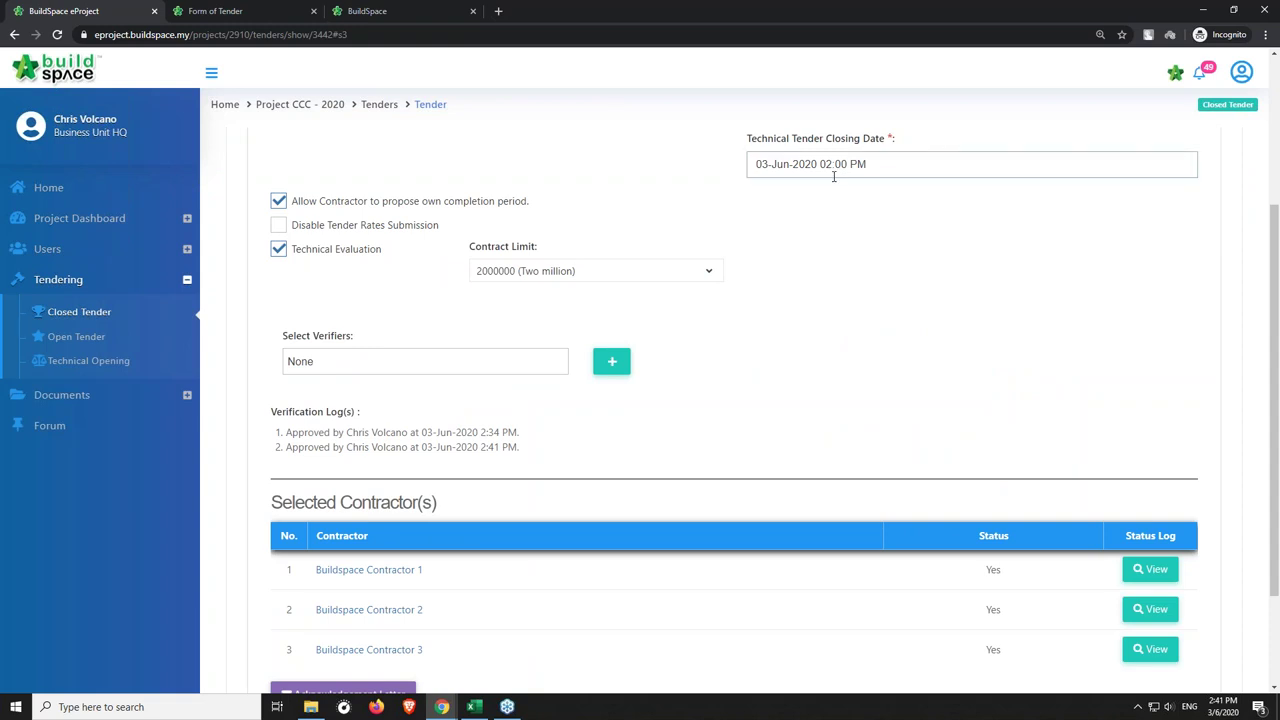
scroll(696, 270, "up", 1)
scroll(696, 270, "up", 2)
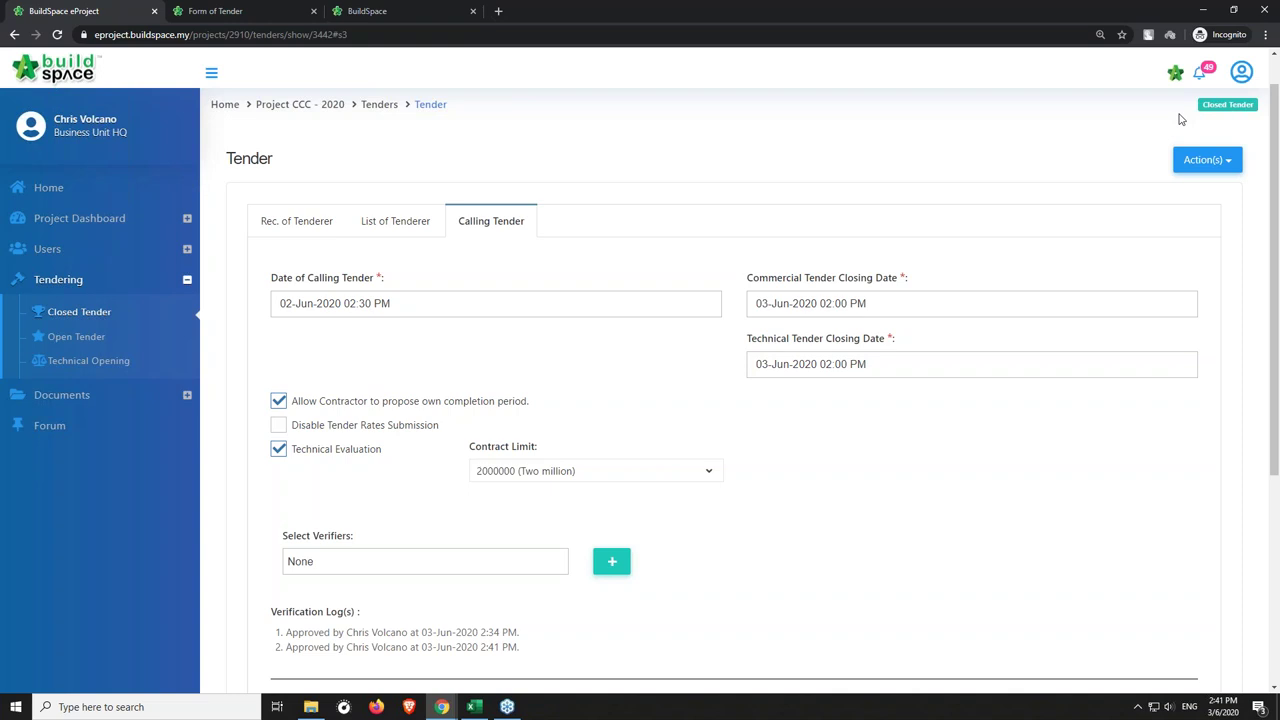
Examine the tenderer list in the tender's Technical Opening and return to the technical evaluation overview.
left_click(92, 365)
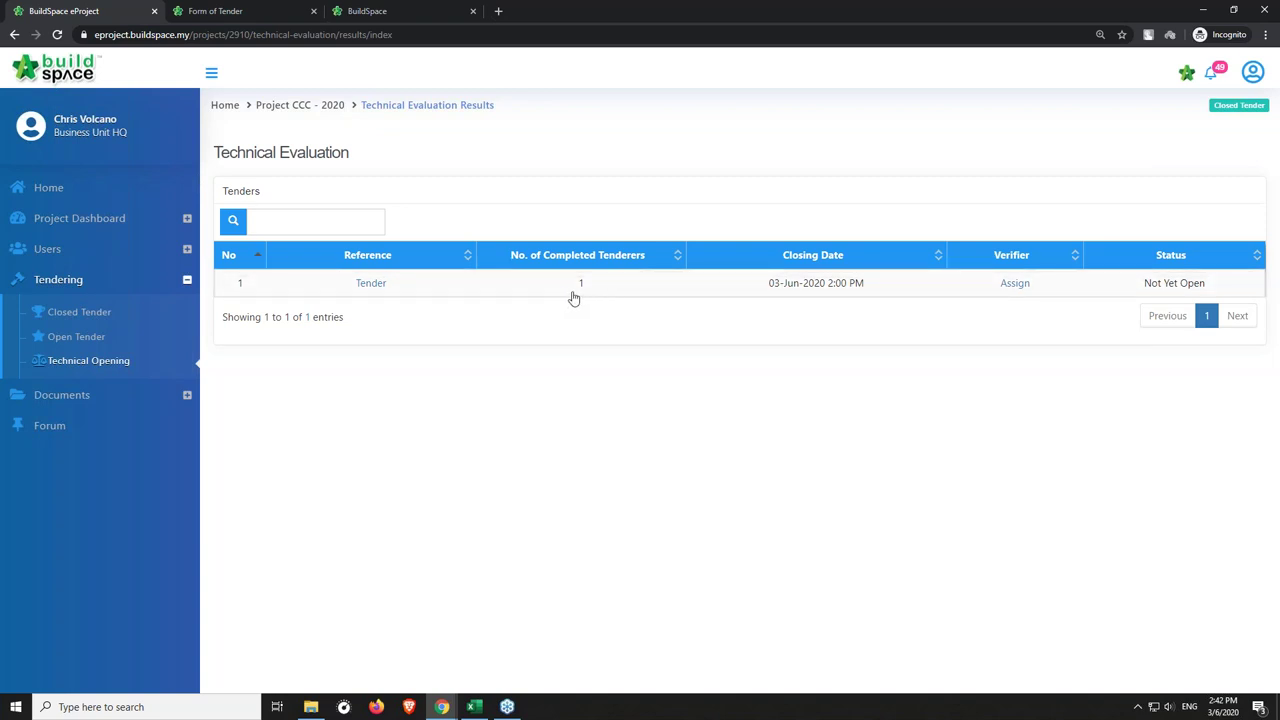
left_click(376, 285)
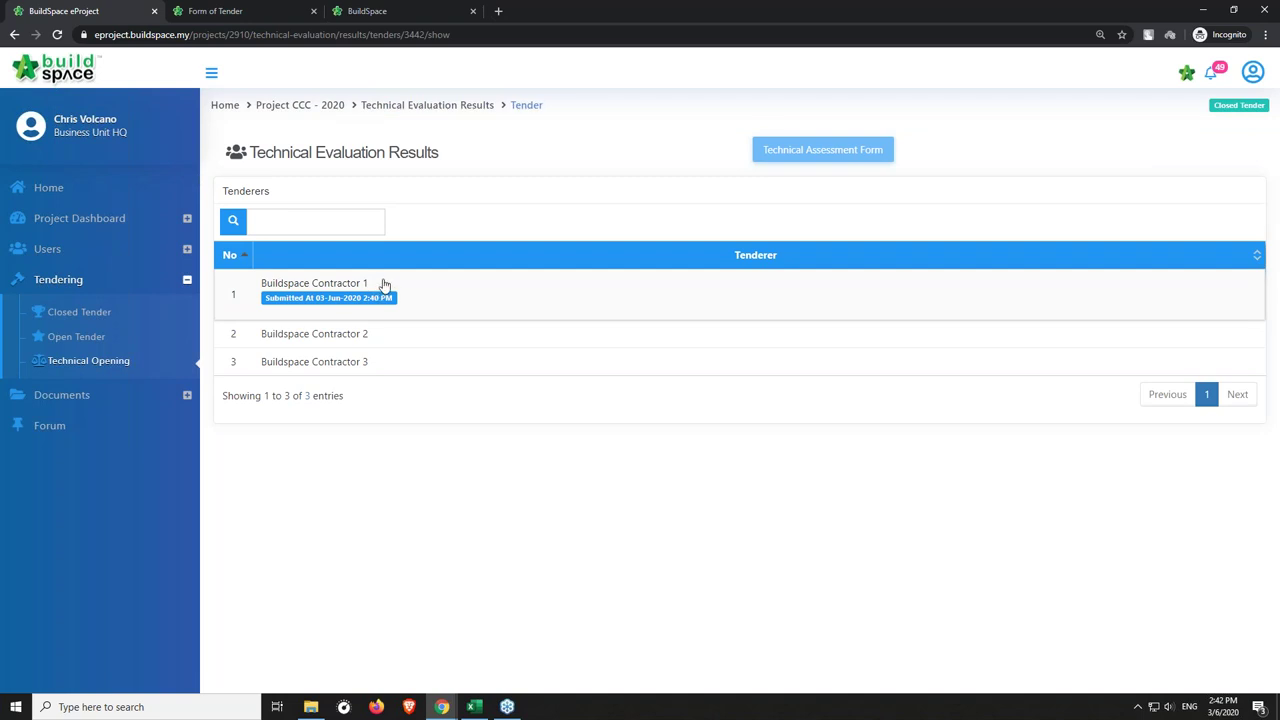
left_click(431, 106)
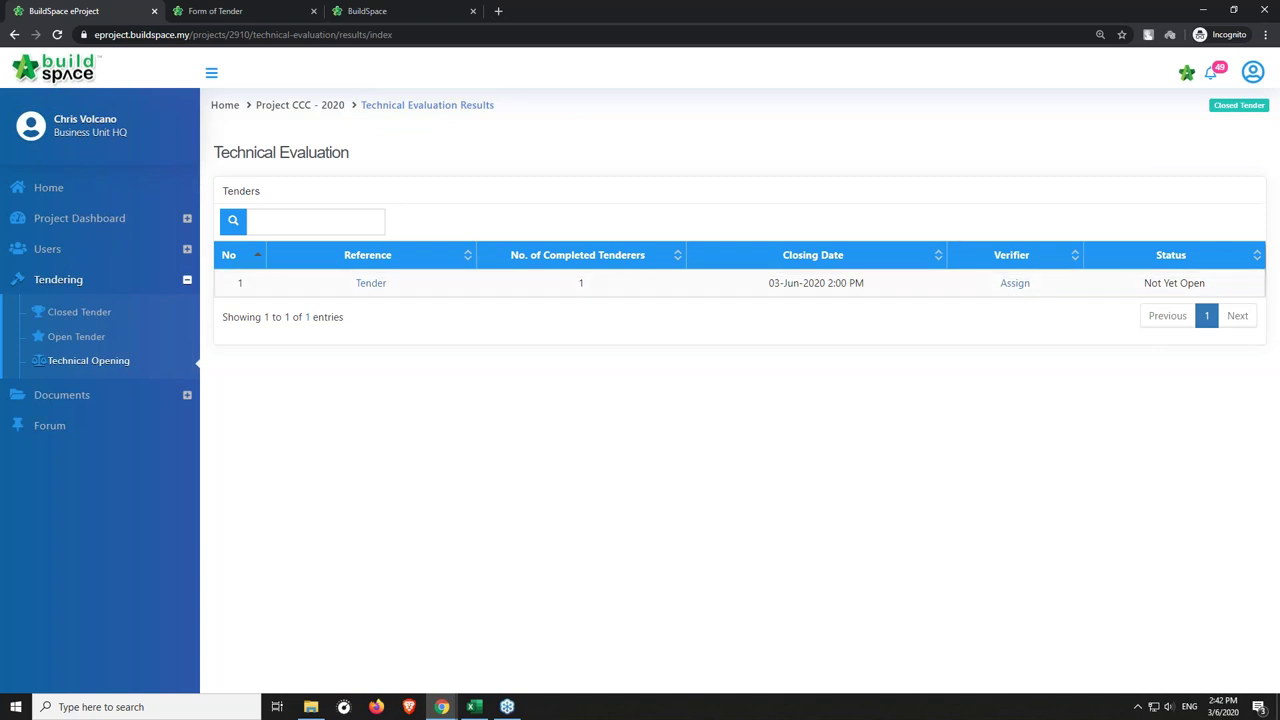
Assign only the first listed Business Unit HQ user as technical evaluation verifier and submit the selection.
left_click(1014, 288)
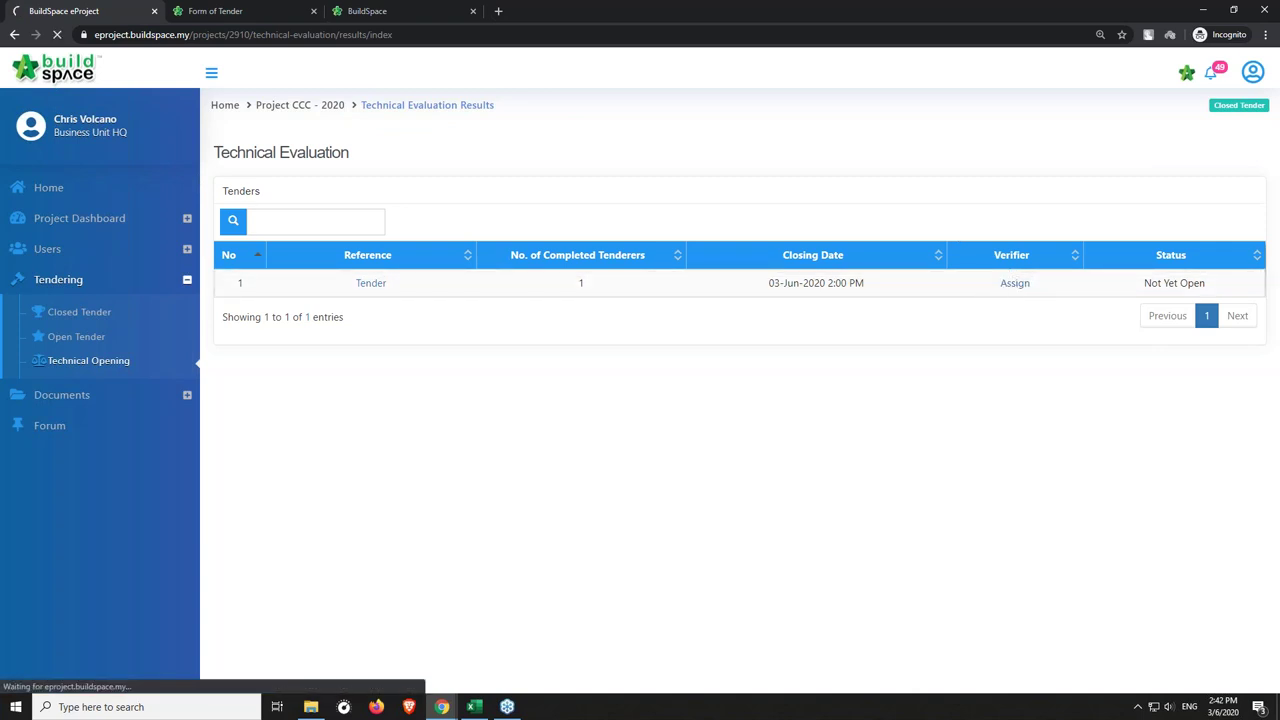
left_click(315, 463)
left_click(315, 493)
left_click(315, 524)
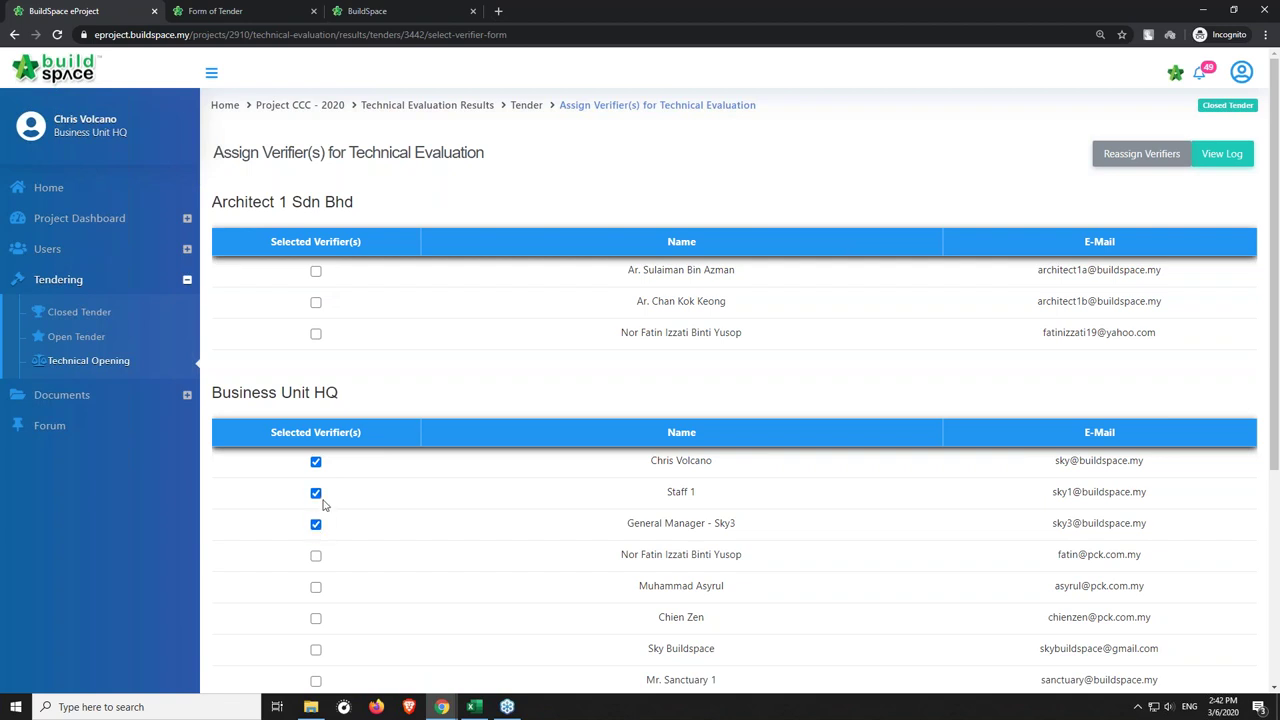
left_click(316, 494)
left_click(316, 525)
right_click(660, 470)
left_click(574, 468)
scroll(660, 462, "down", 3)
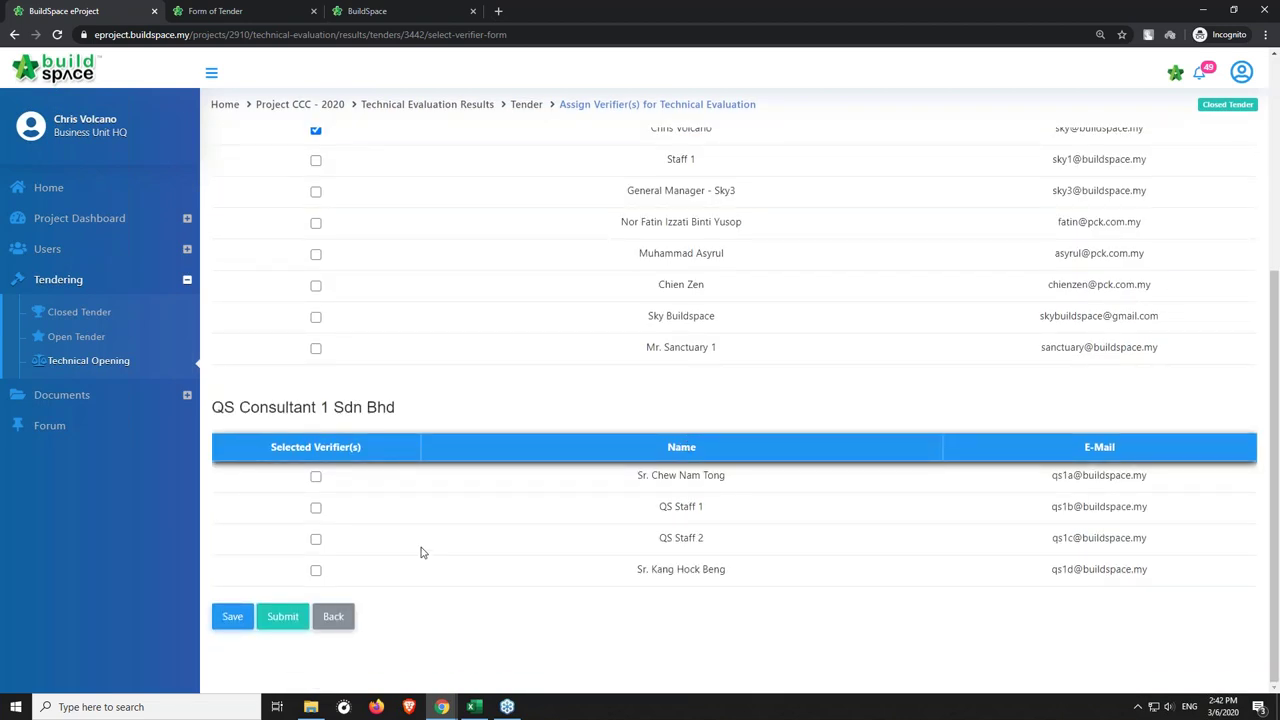
left_click(285, 616)
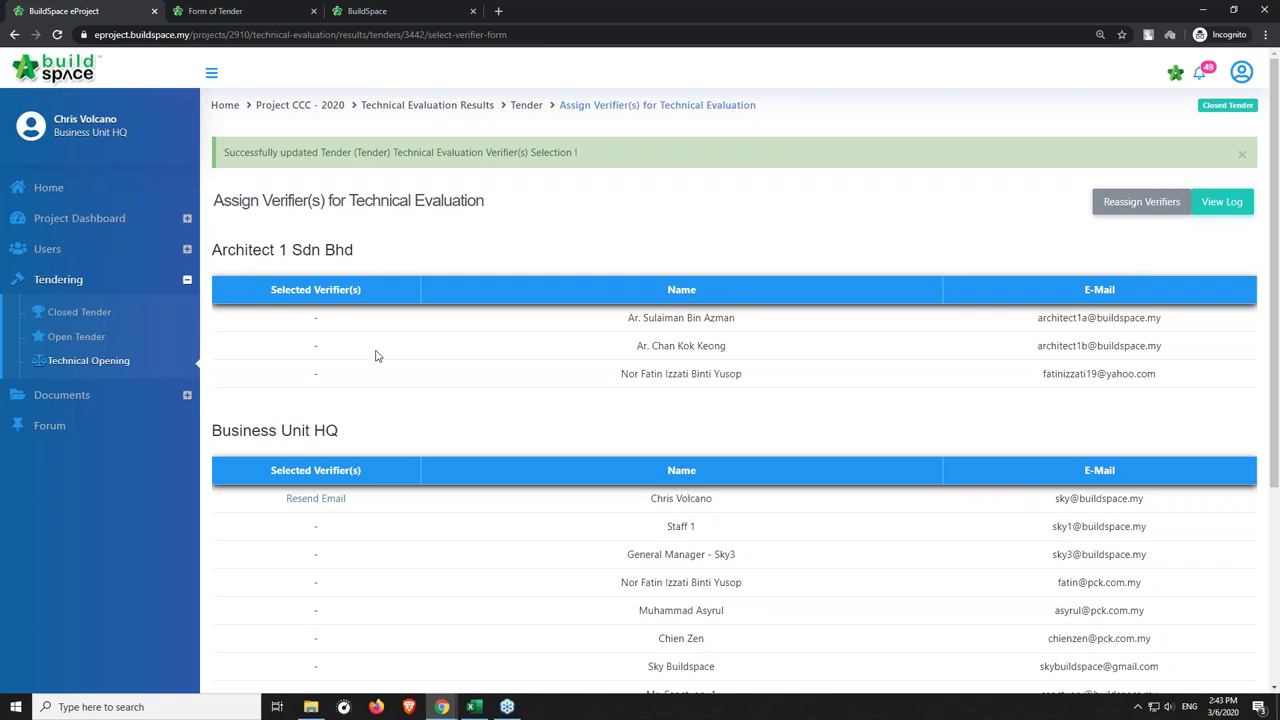
Open the pending Technical Opening task from the project's to-do list and confirm the technical evaluation verification.
left_click(108, 229)
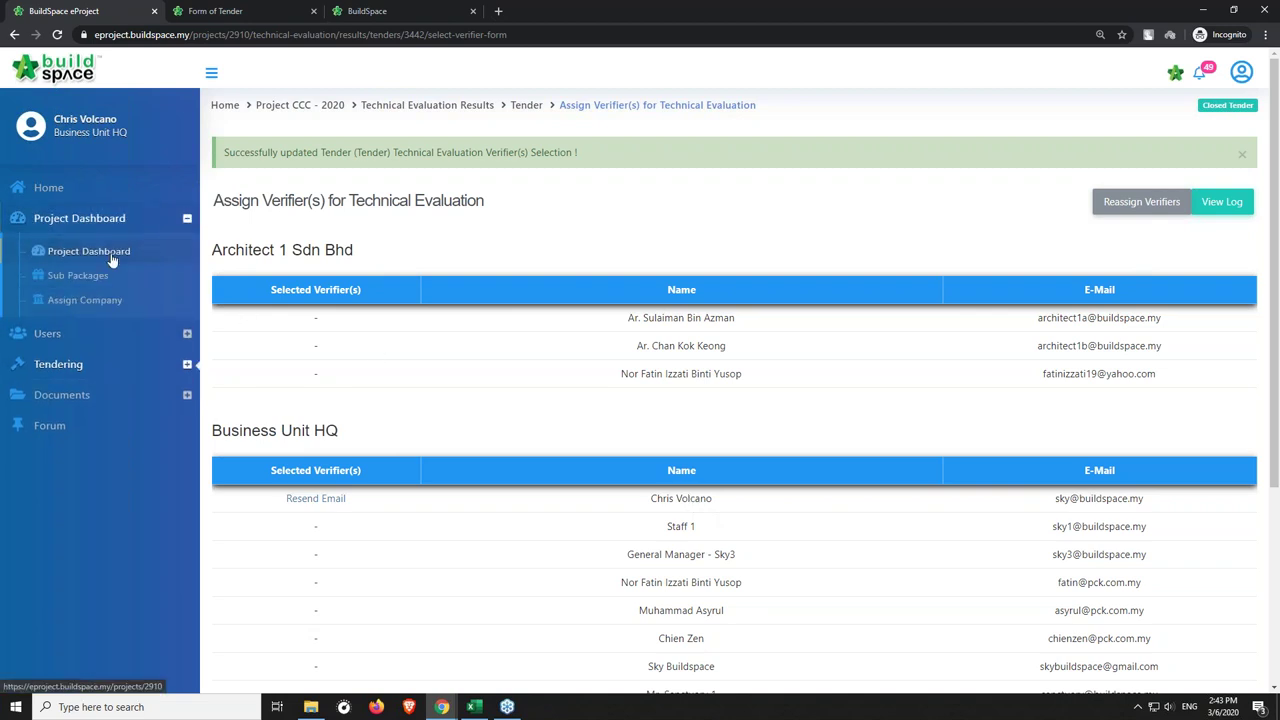
left_click(112, 254)
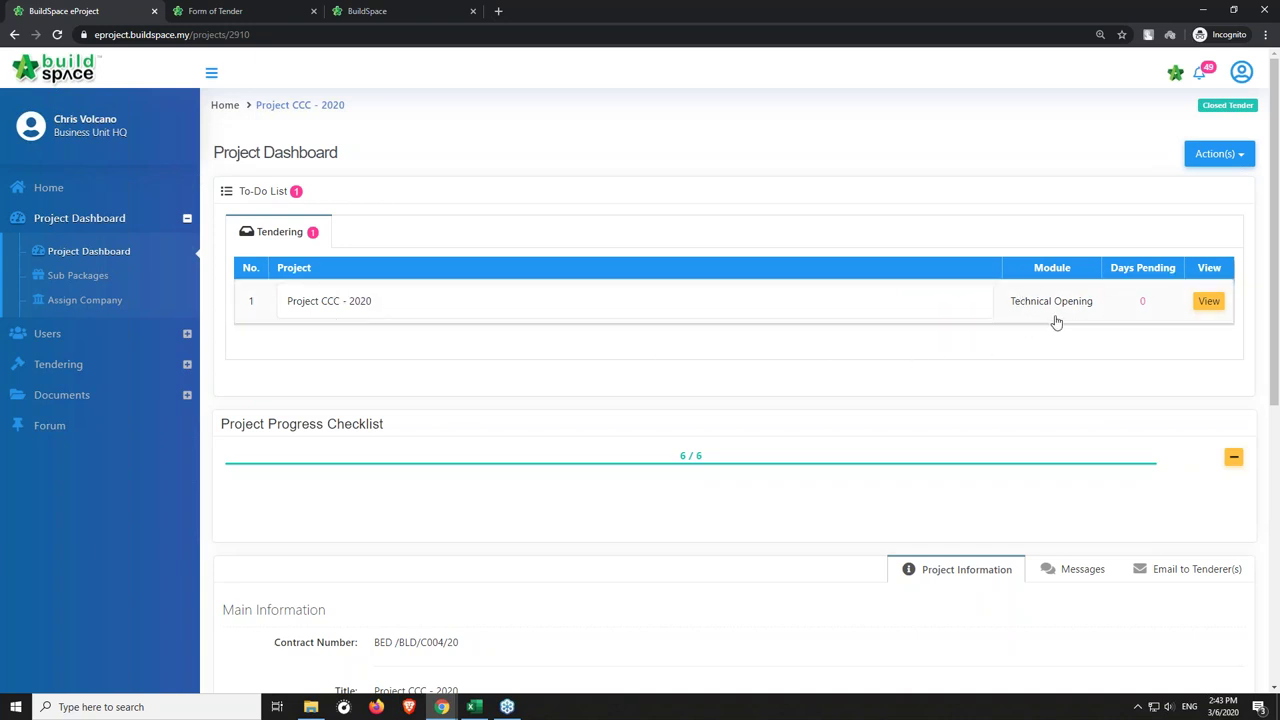
left_click(1205, 304)
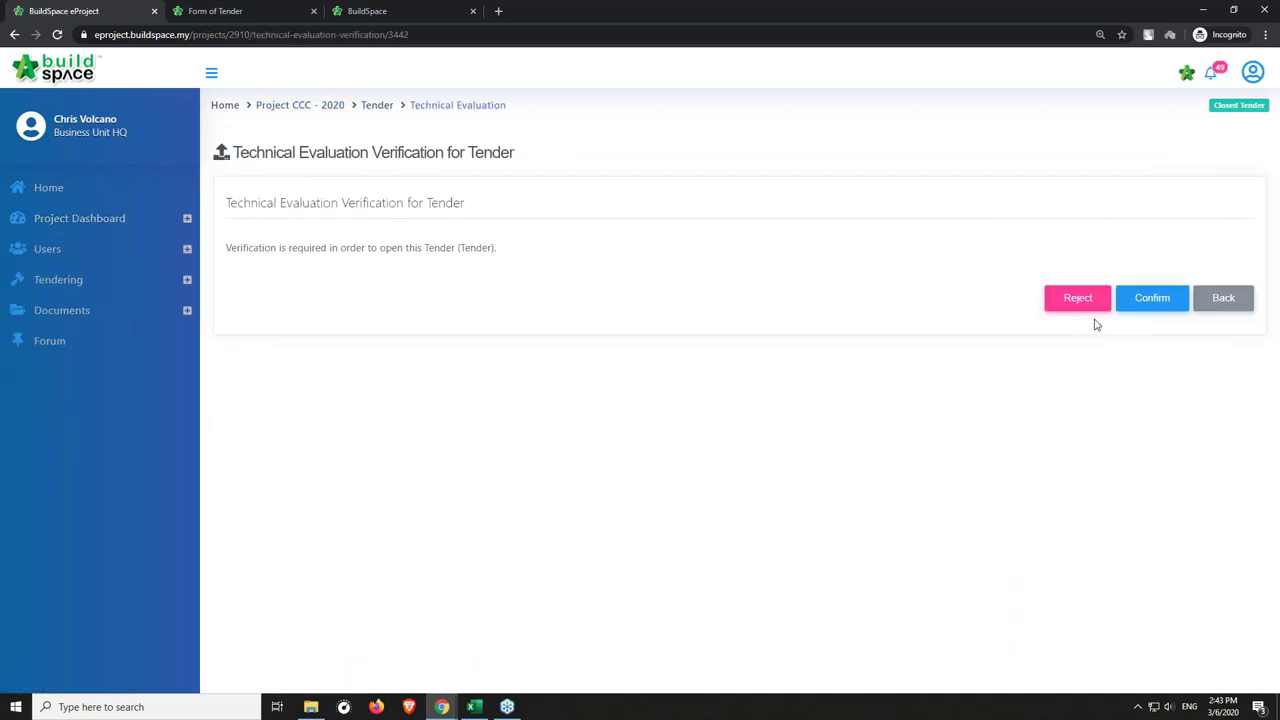
left_click(1152, 308)
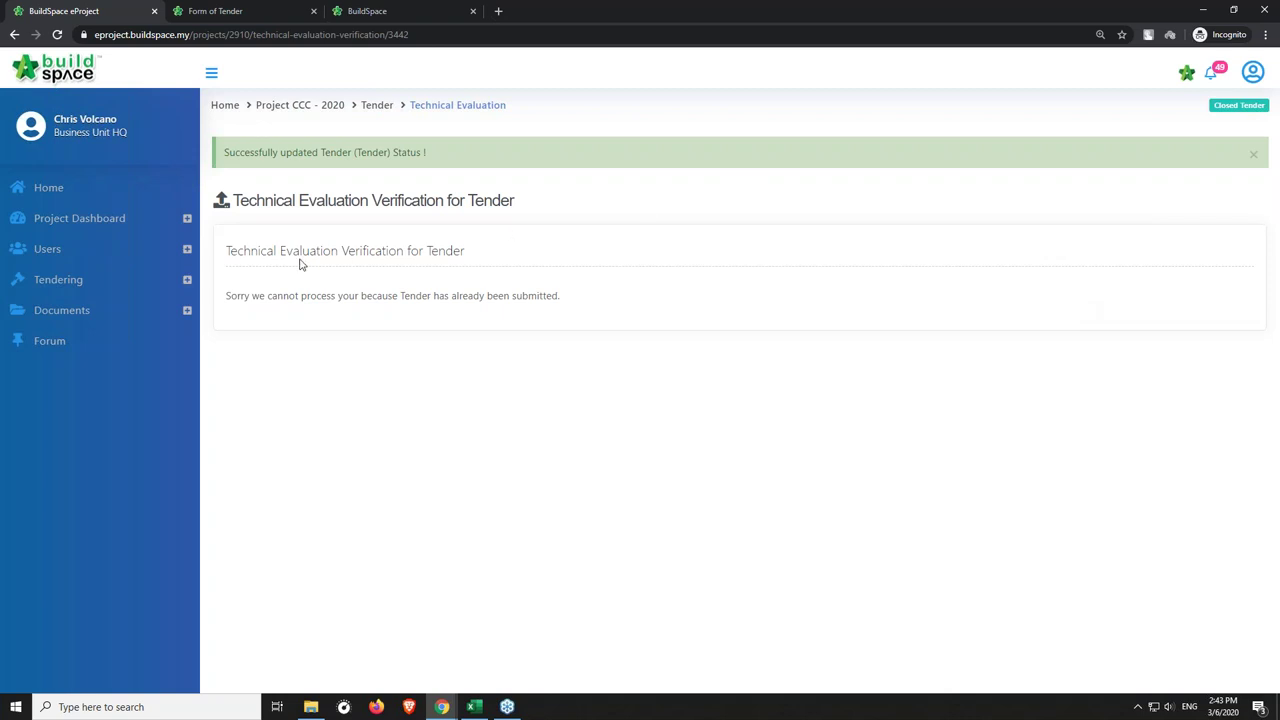
View the technical evaluation results of the opened tender in Project CCC - 2020.
left_click(88, 282)
left_click(100, 362)
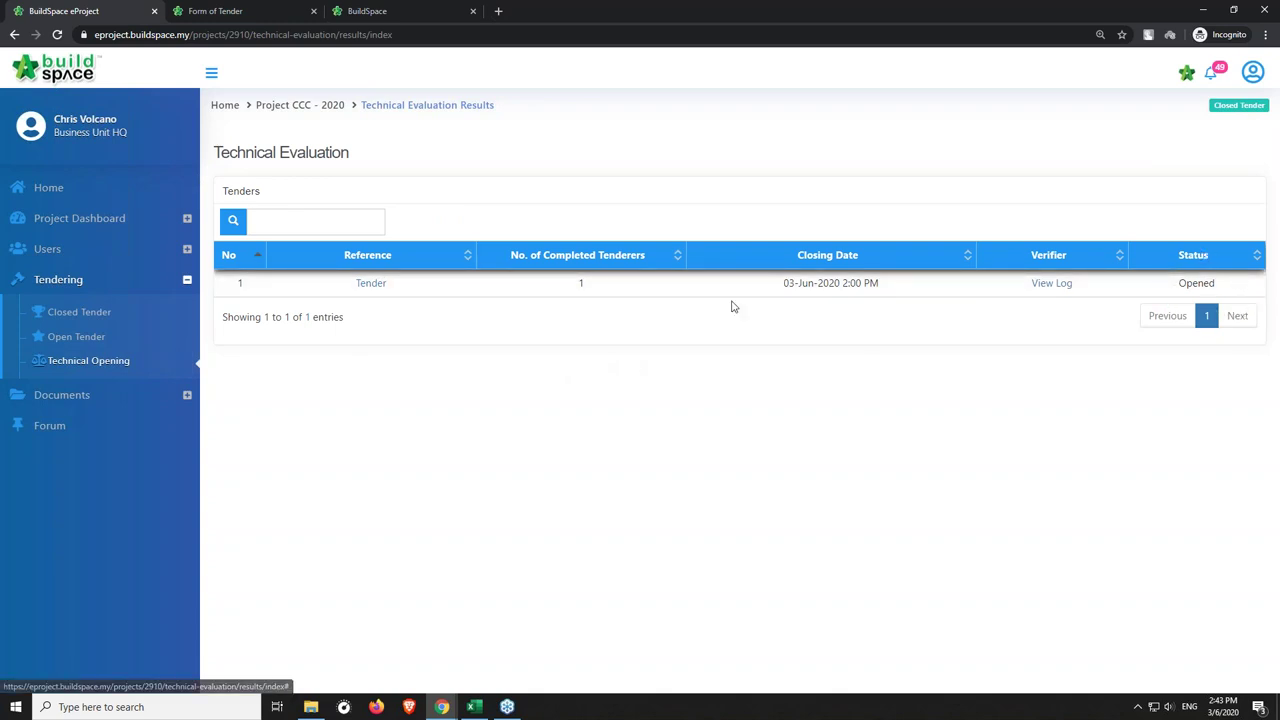
left_click(370, 286)
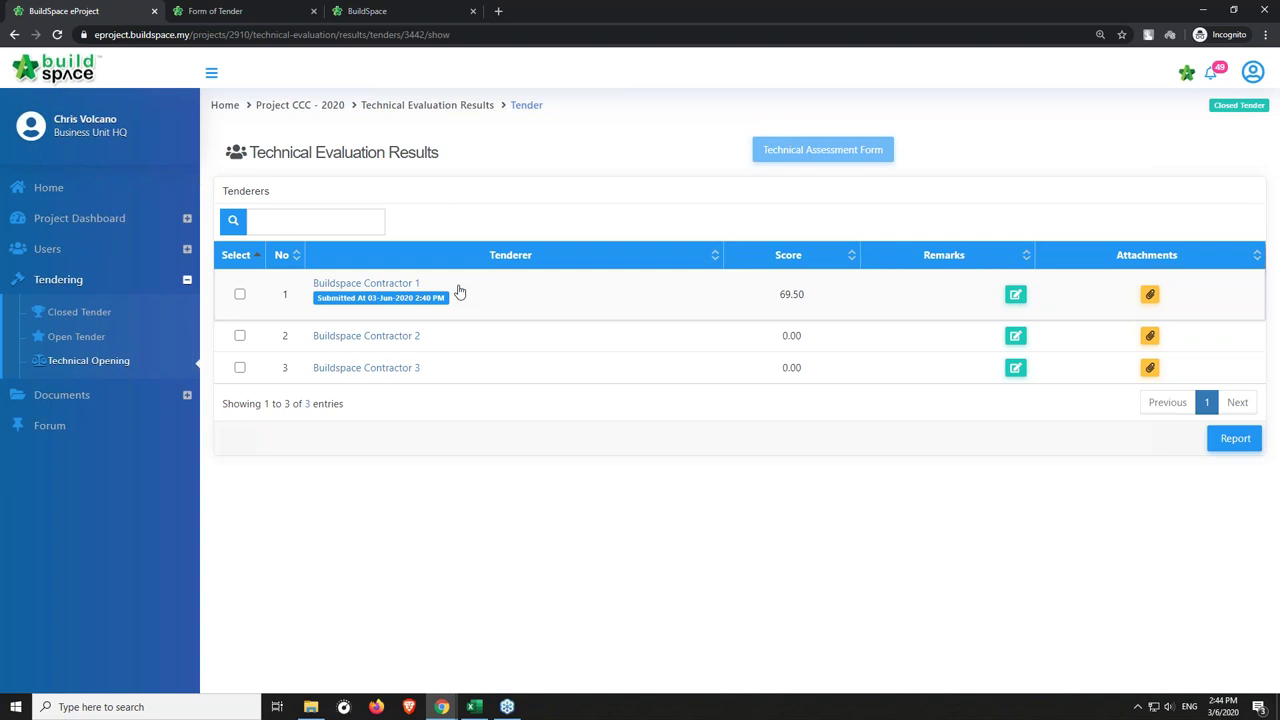
Filter the projects by the name "be" and open the Technical Opening of BuildSpace City Development BE - 2020.
left_click(134, 192)
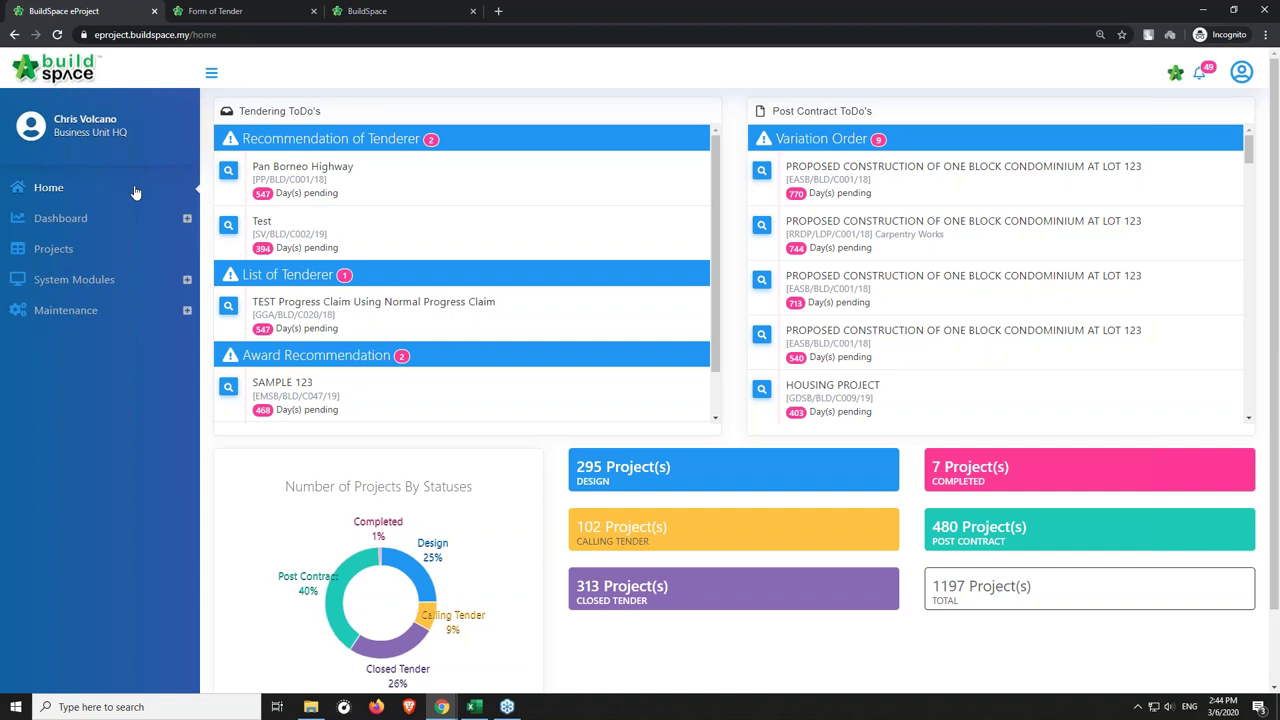
left_click(99, 259)
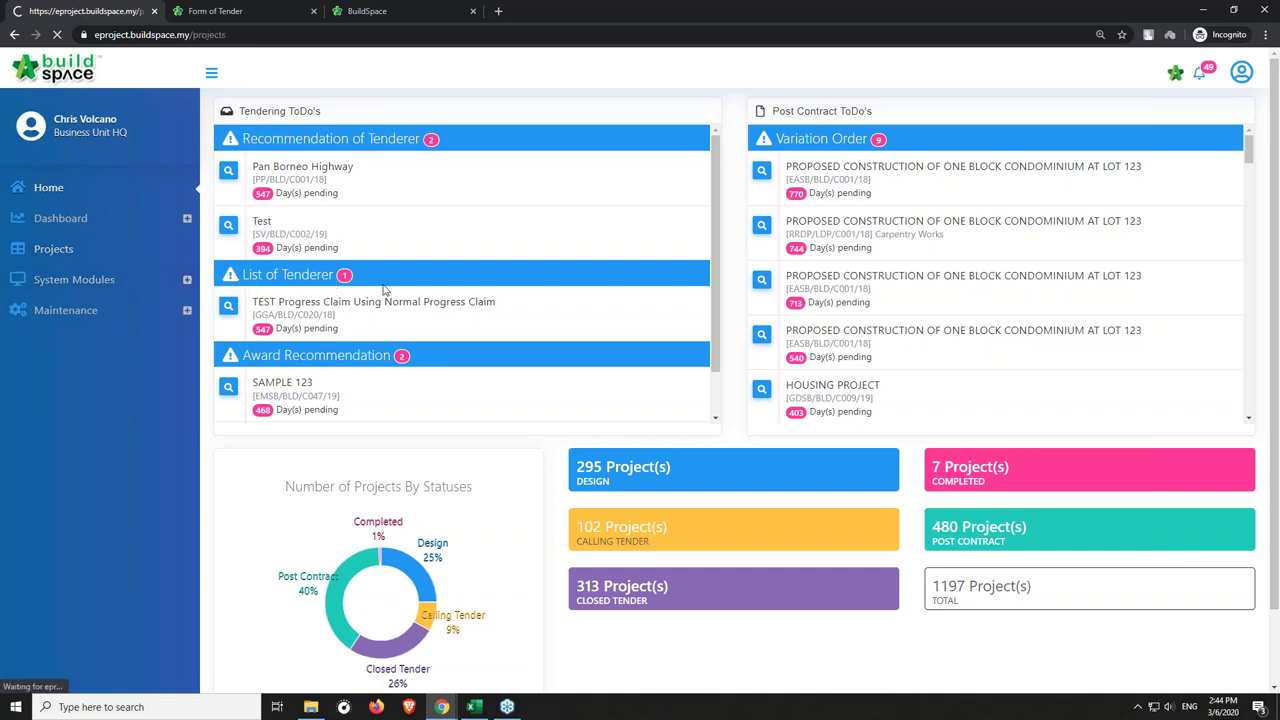
left_click(491, 250)
type("be")
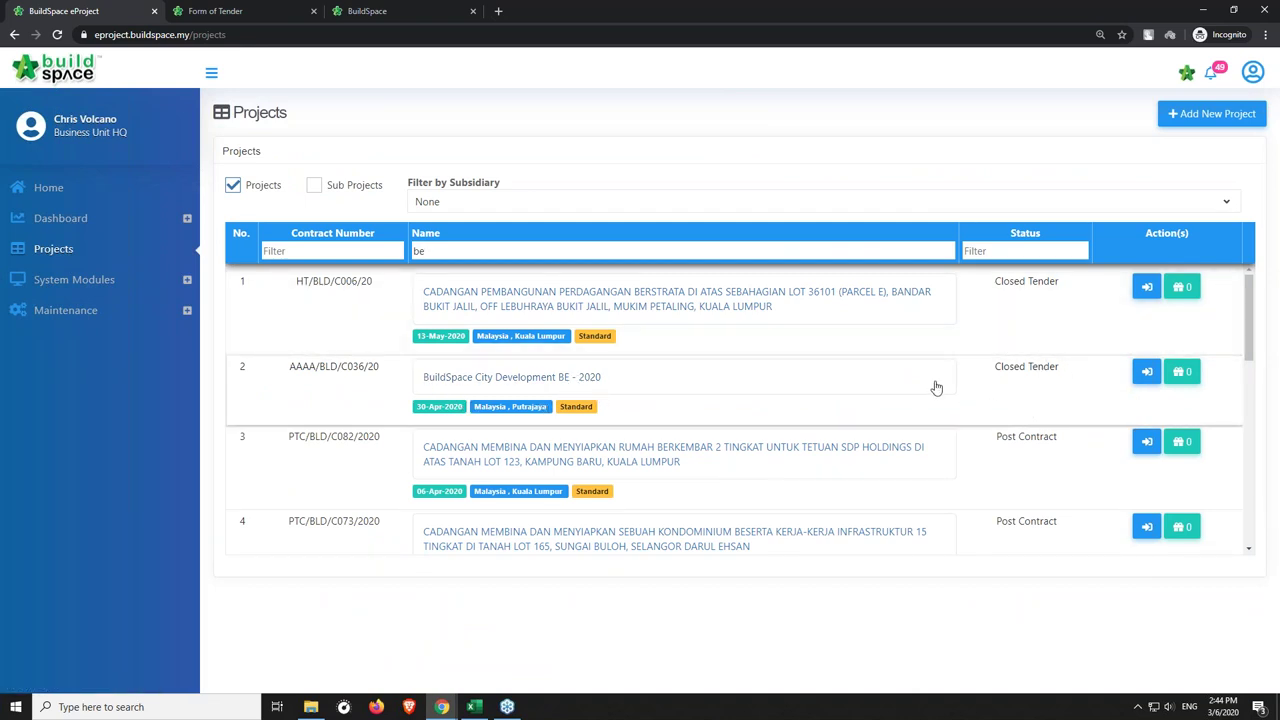
left_click(556, 379)
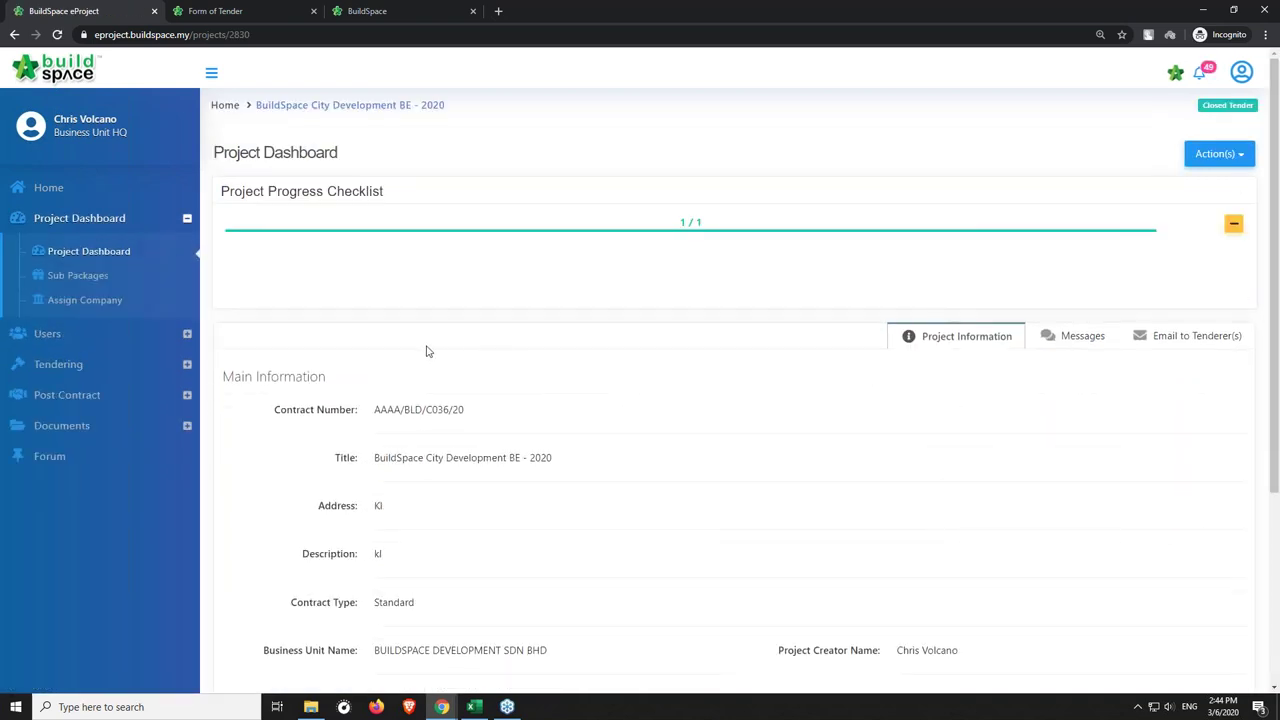
left_click(150, 365)
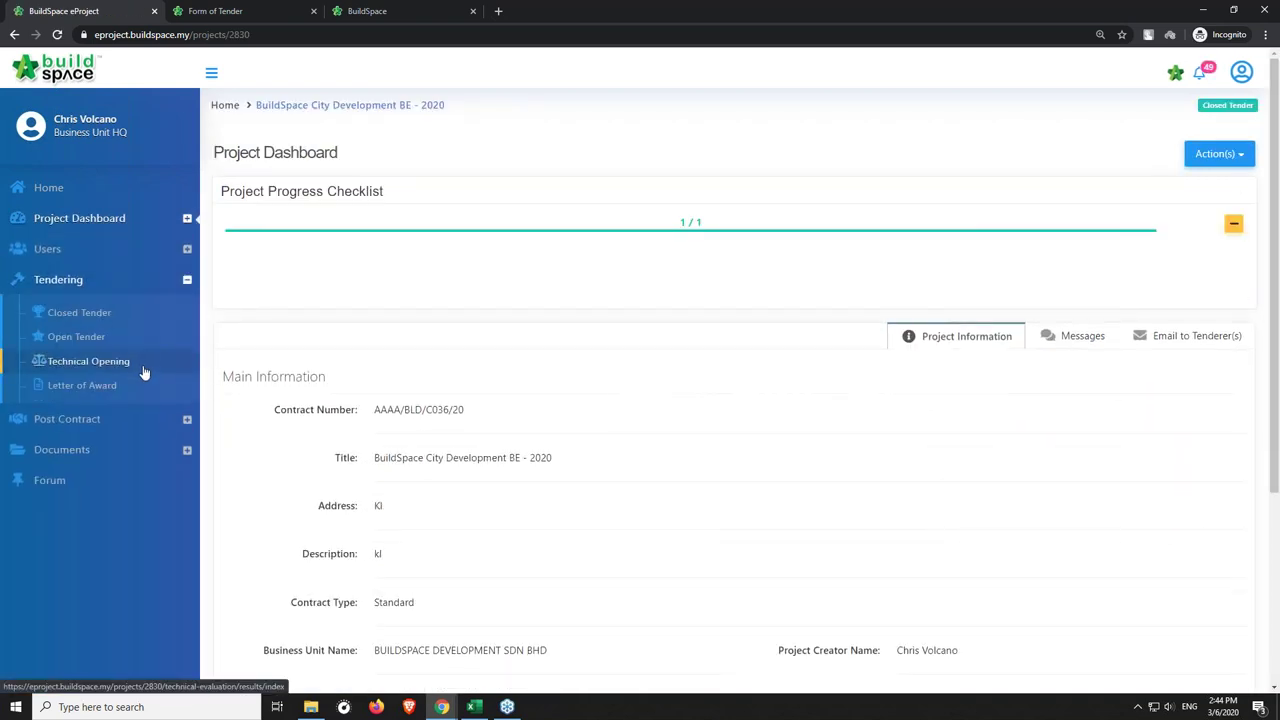
left_click(87, 366)
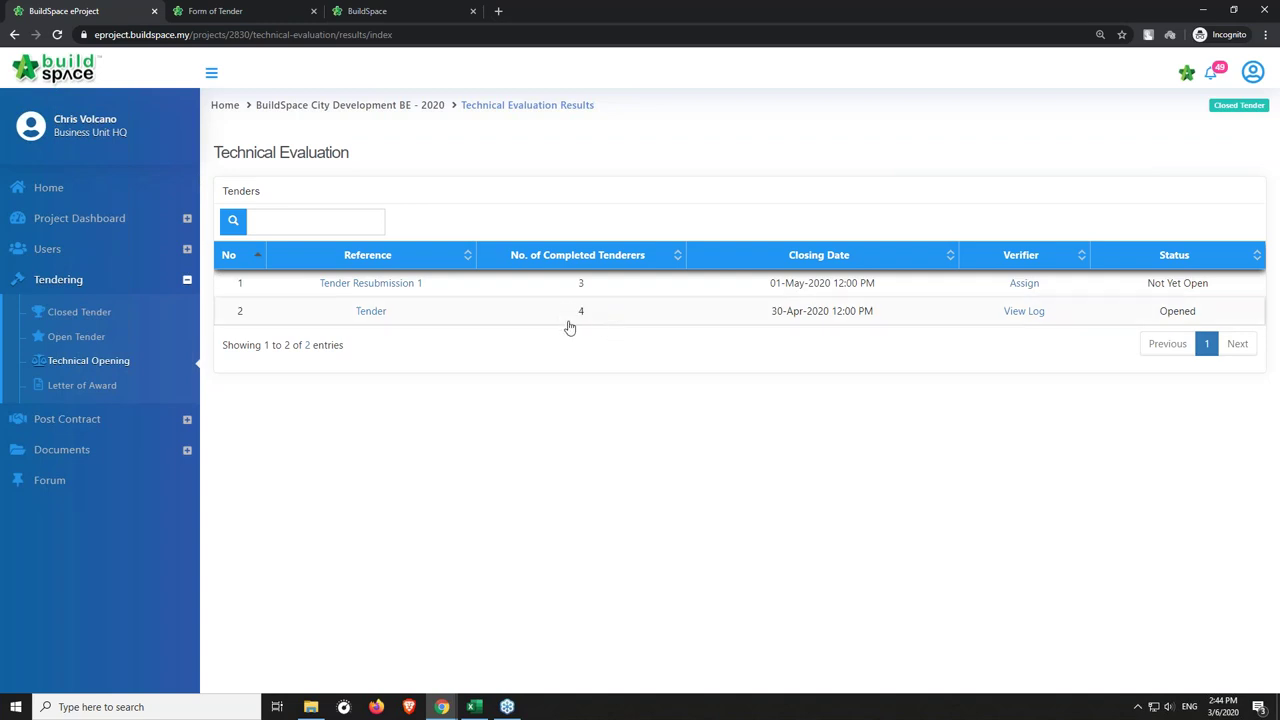
Open the original Tender's technical evaluation results and view the summary report comparing all tenderers.
left_click(386, 318)
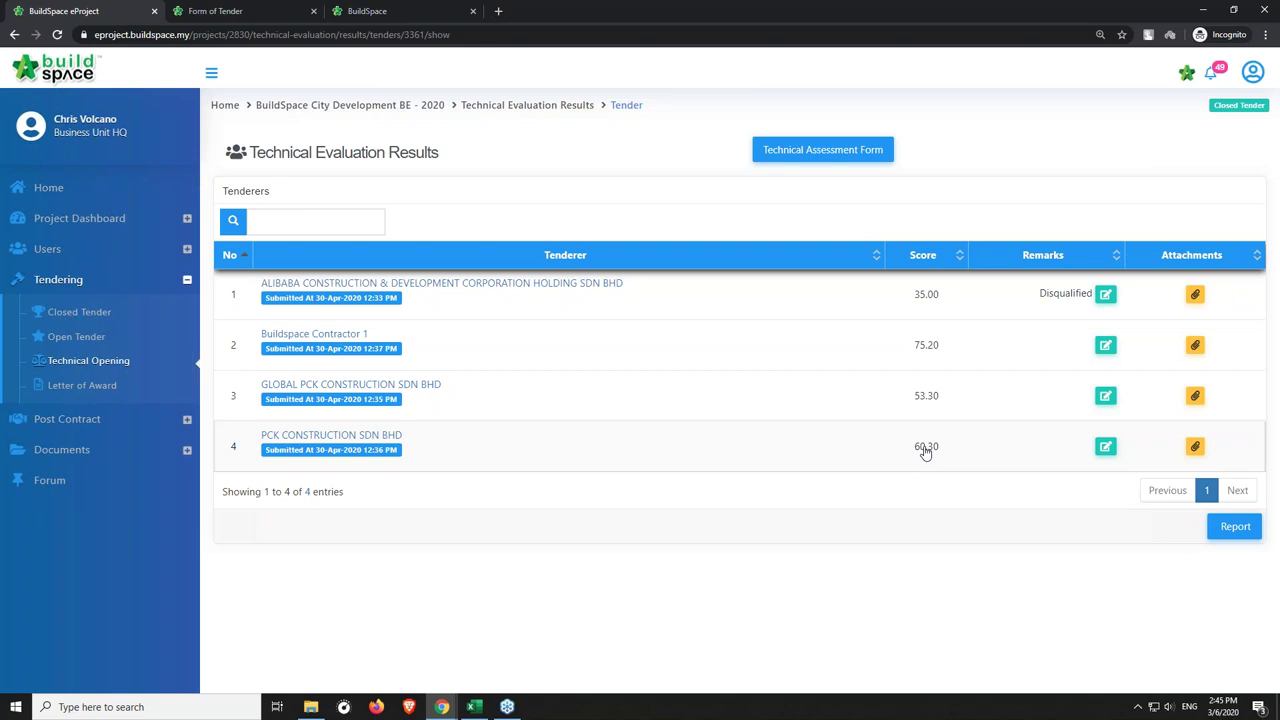
left_click(1240, 540)
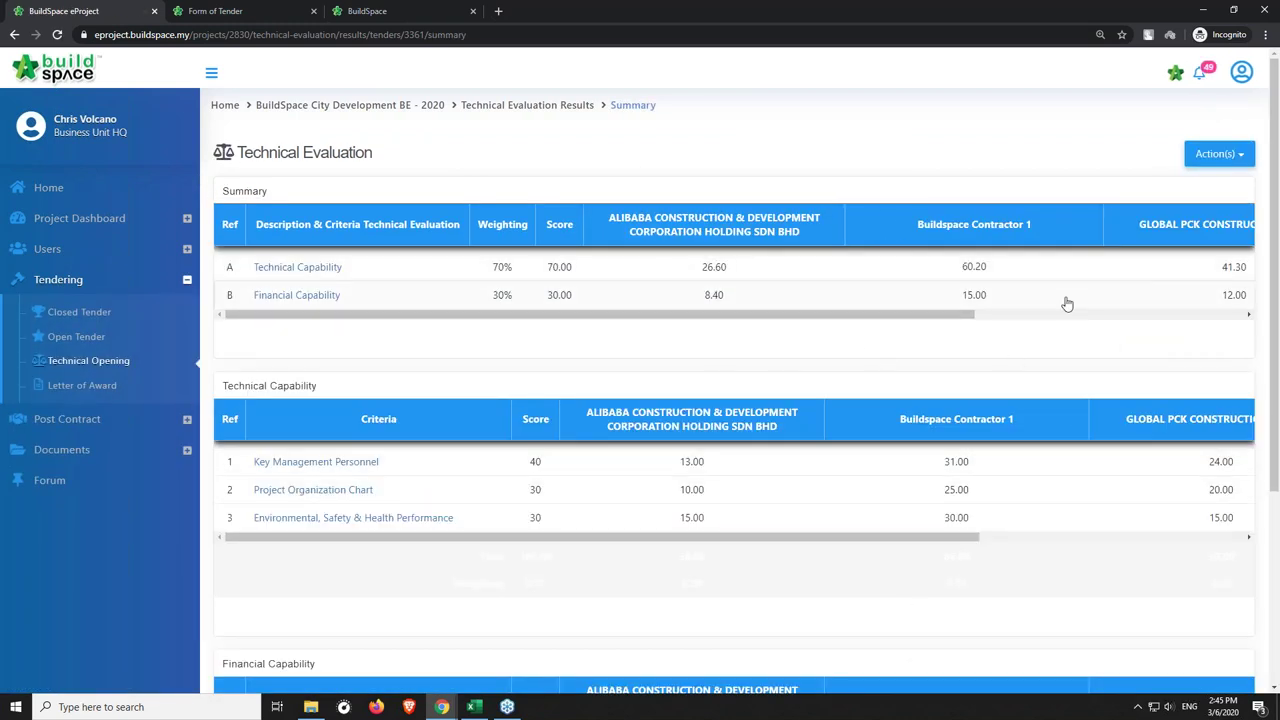
left_click_drag(923, 314, 687, 332)
Examine the in-depth Technical Capability results from the Key Management Personnel criterion, then return to the summary.
left_click(330, 268)
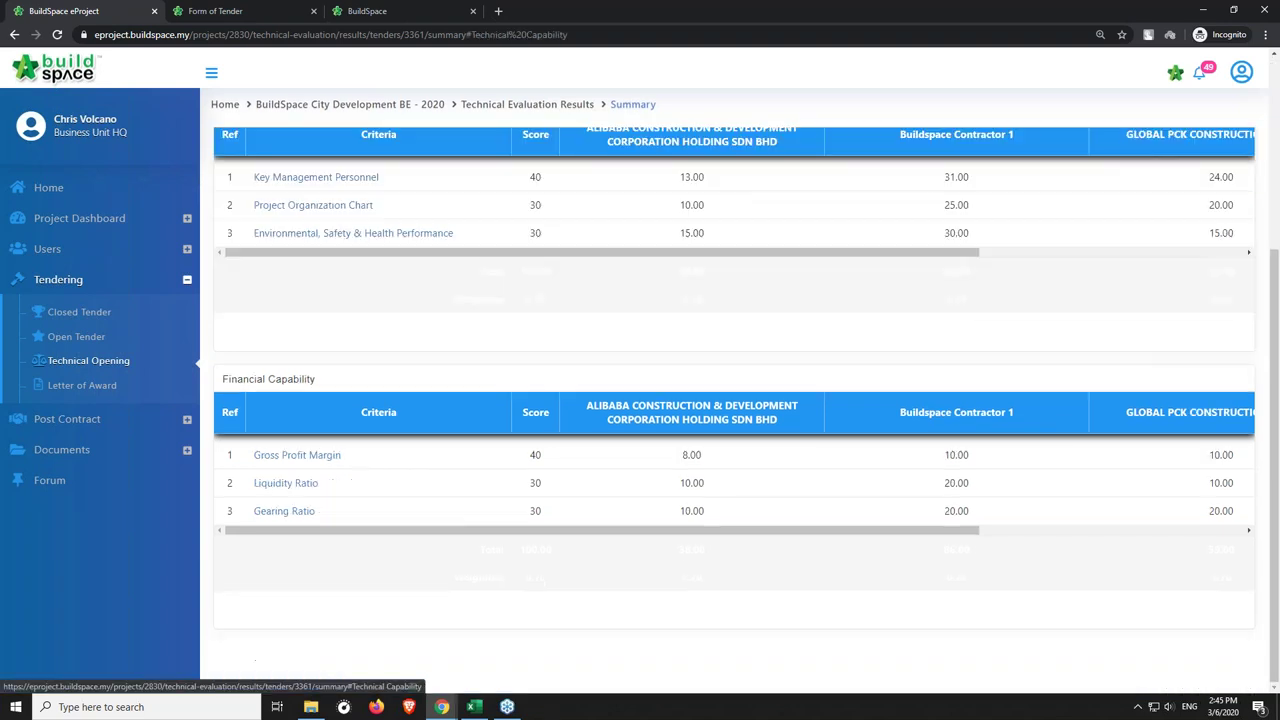
left_click(335, 180)
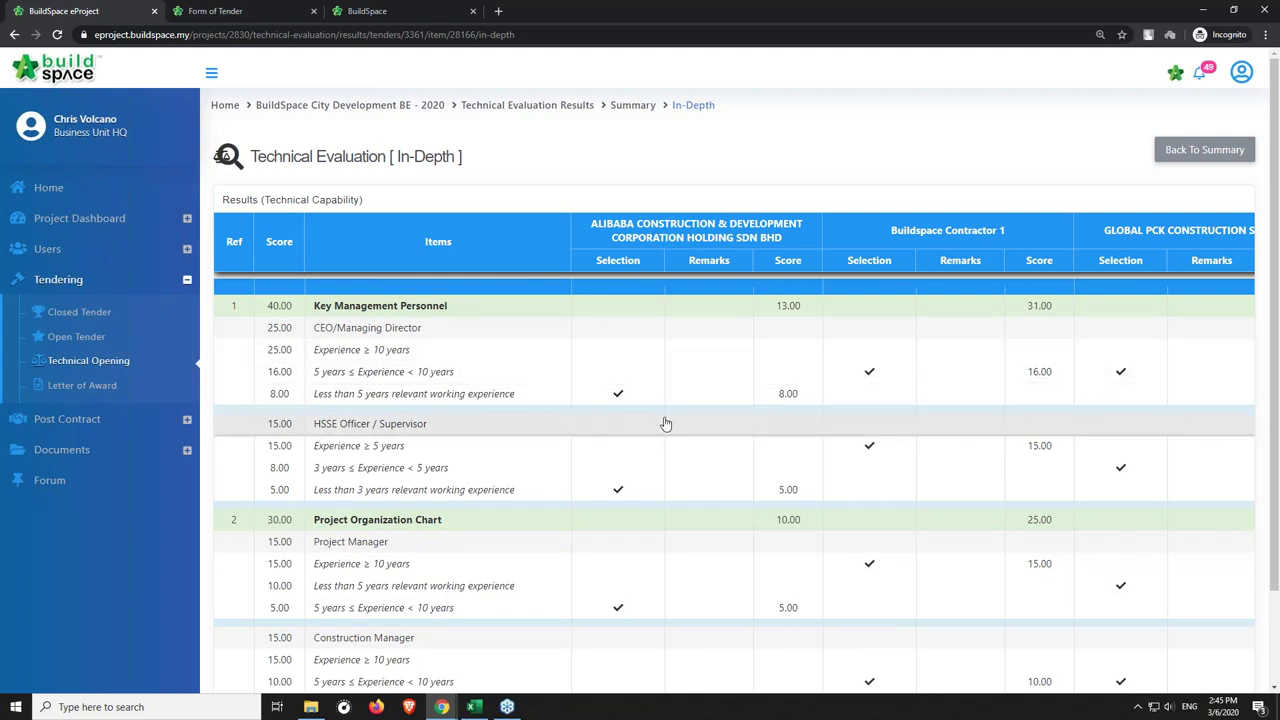
scroll(680, 474, "down", 3)
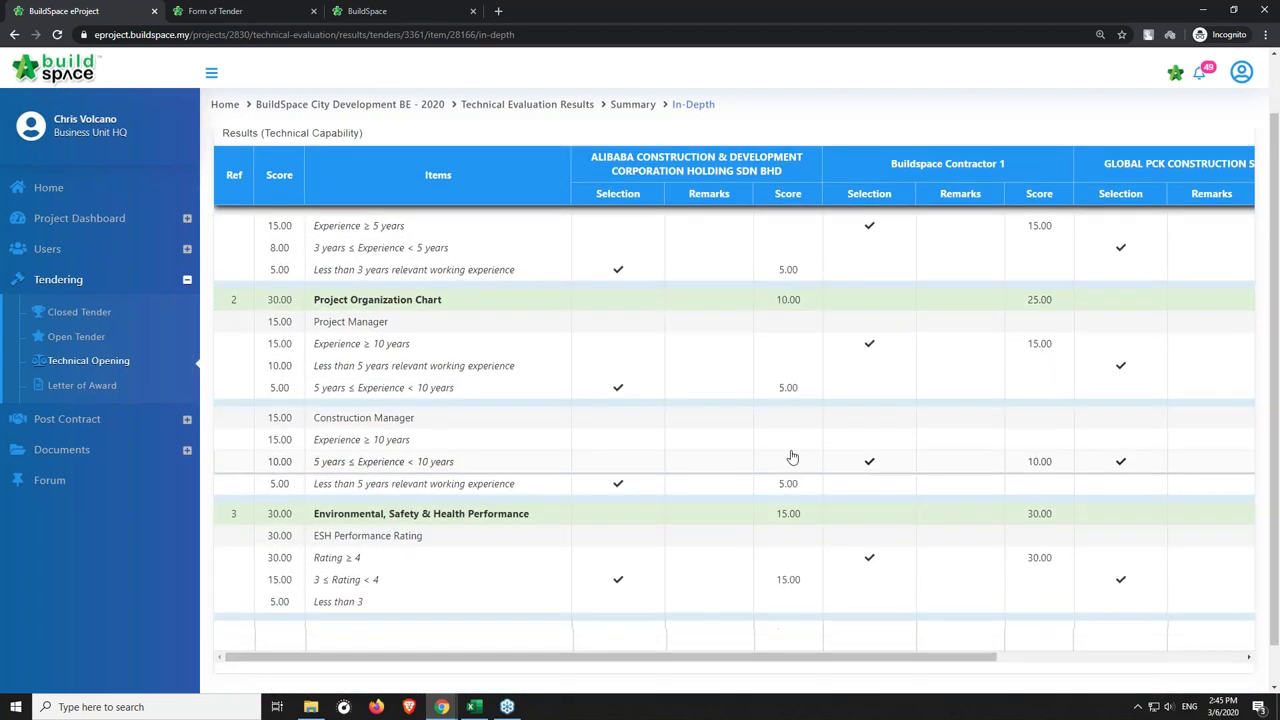
scroll(949, 126, "up", 2)
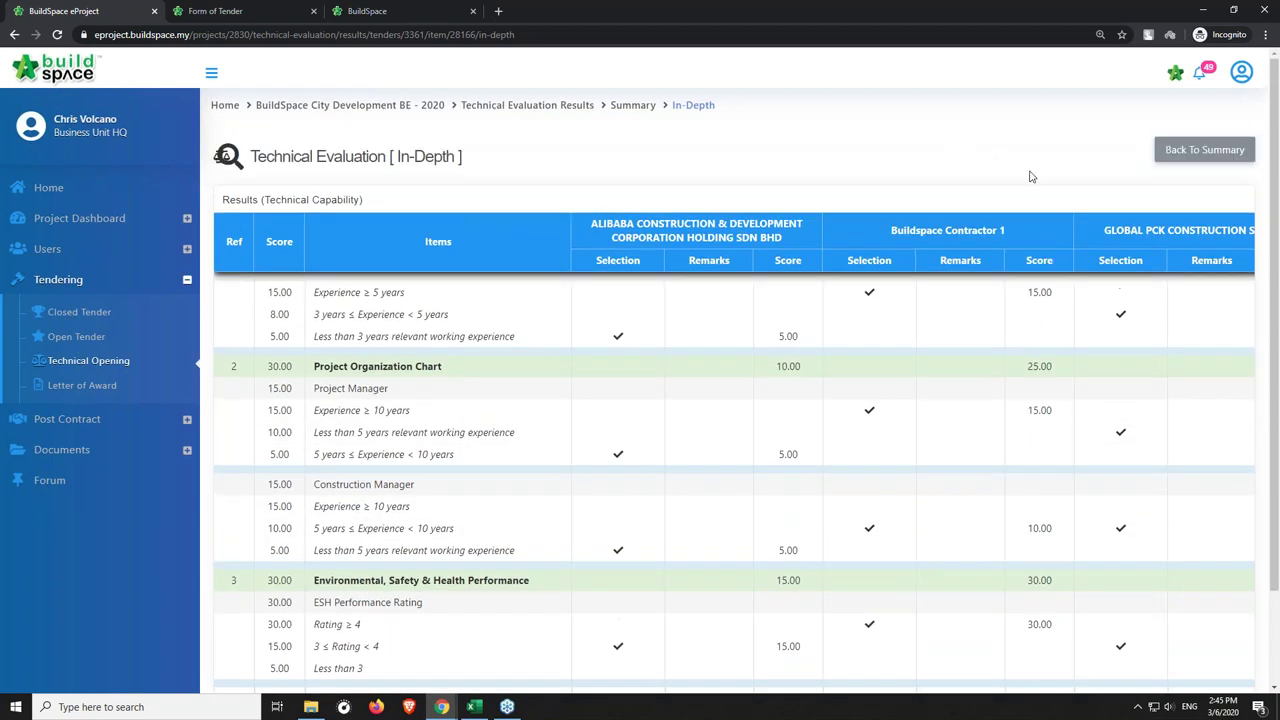
left_click(1158, 152)
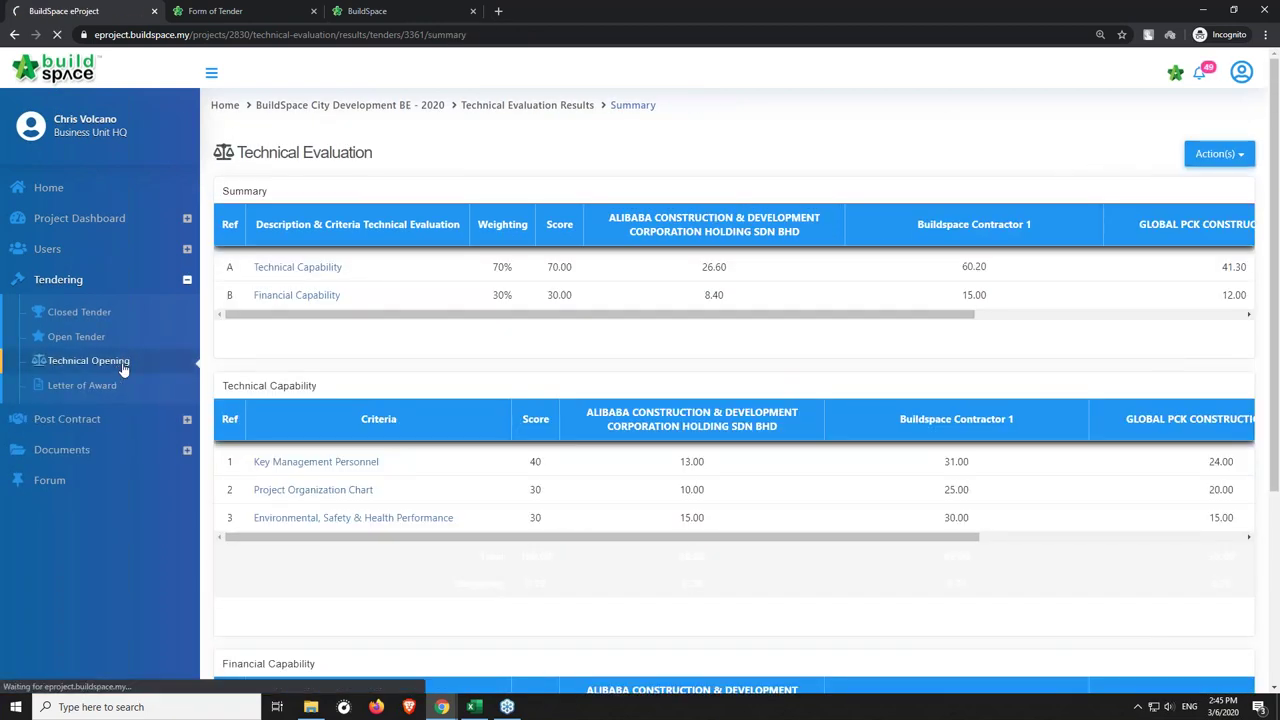
Open the original Tender's Technical Assessment Form and review its qualified and disqualified tenderers, attachments and assigned verifiers.
left_click(121, 368)
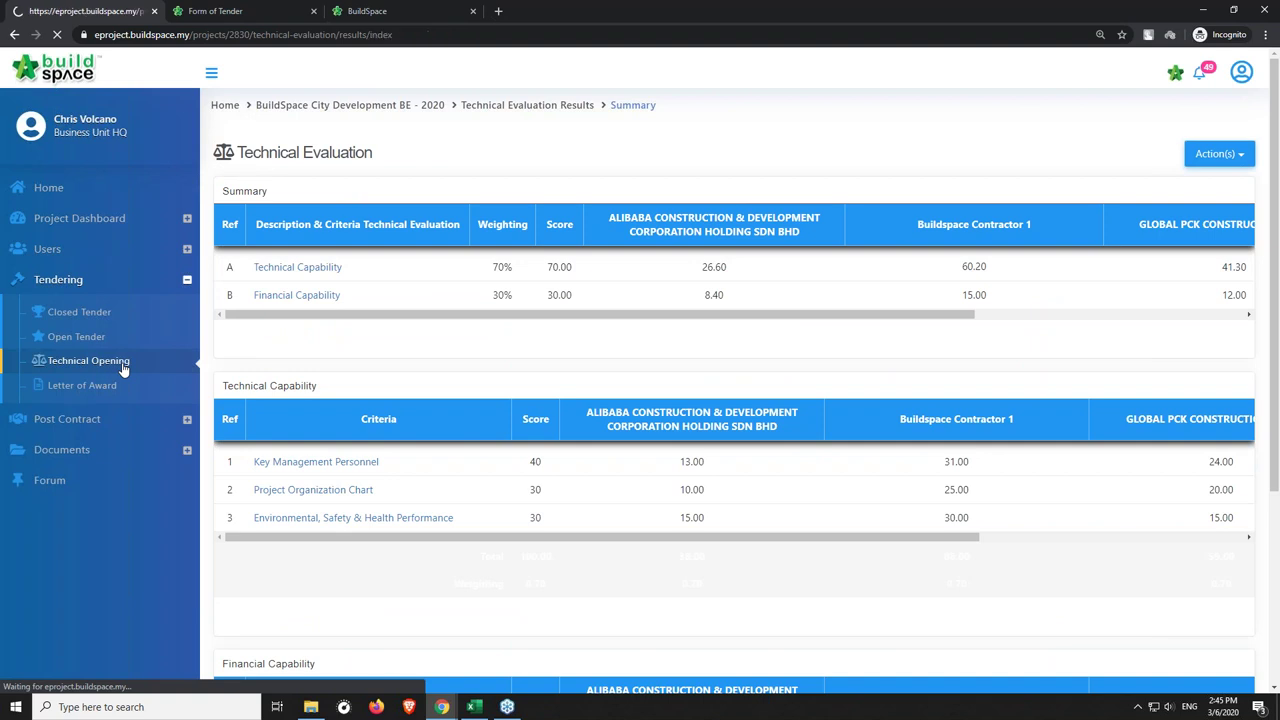
left_click(380, 318)
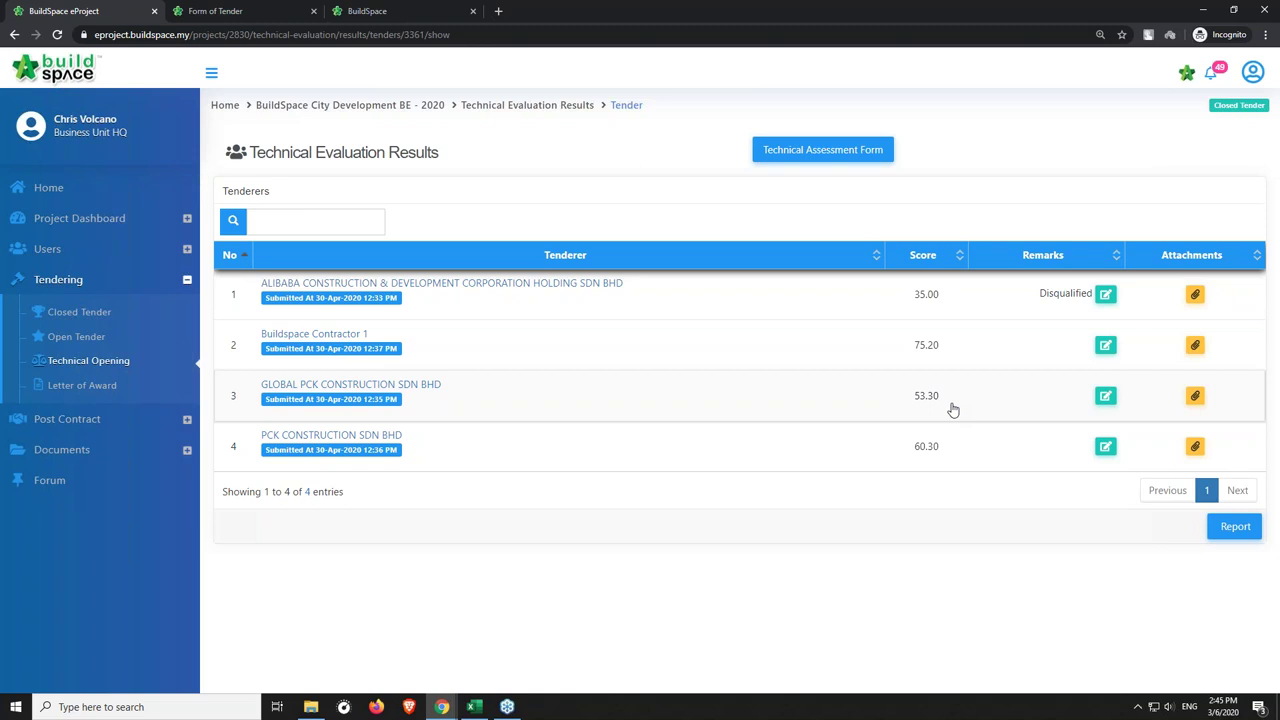
left_click(845, 160)
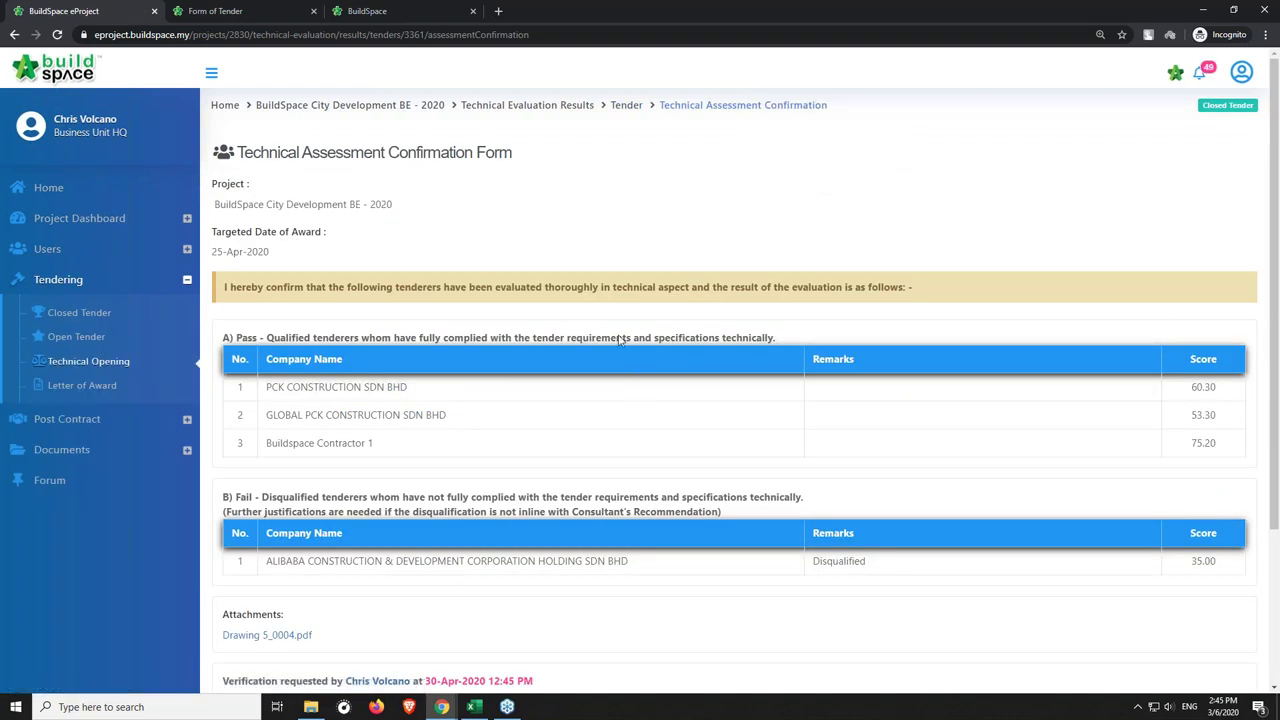
scroll(620, 340, "down", 1)
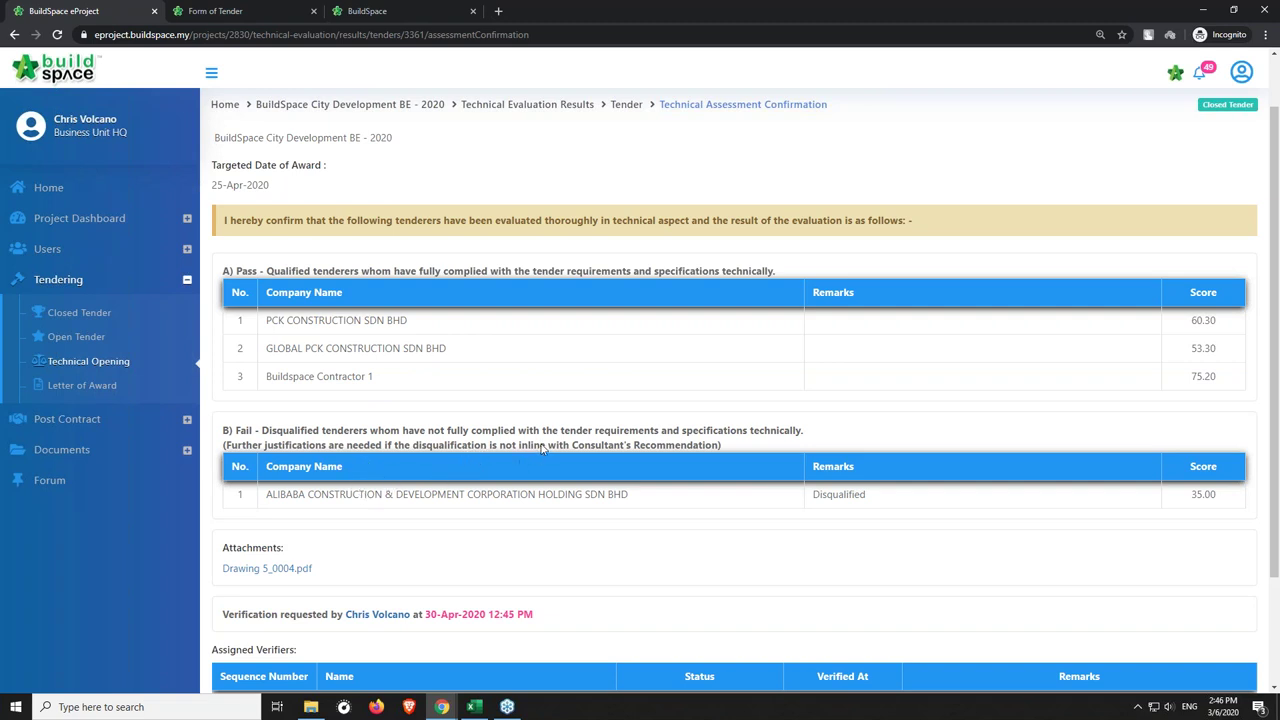
scroll(632, 352, "down", 3)
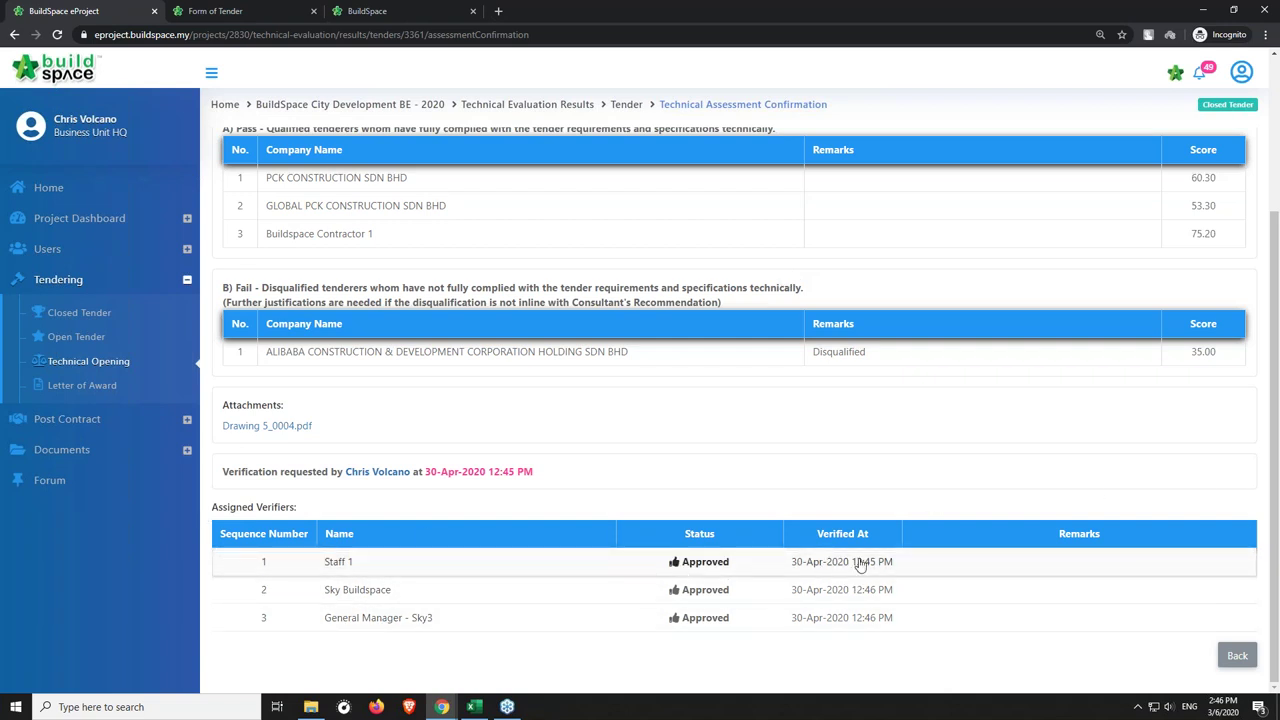
Open the Tender Resubmission 1 rates under Open Tender, inspect the printable record of tender opening, and close the record.
left_click(92, 340)
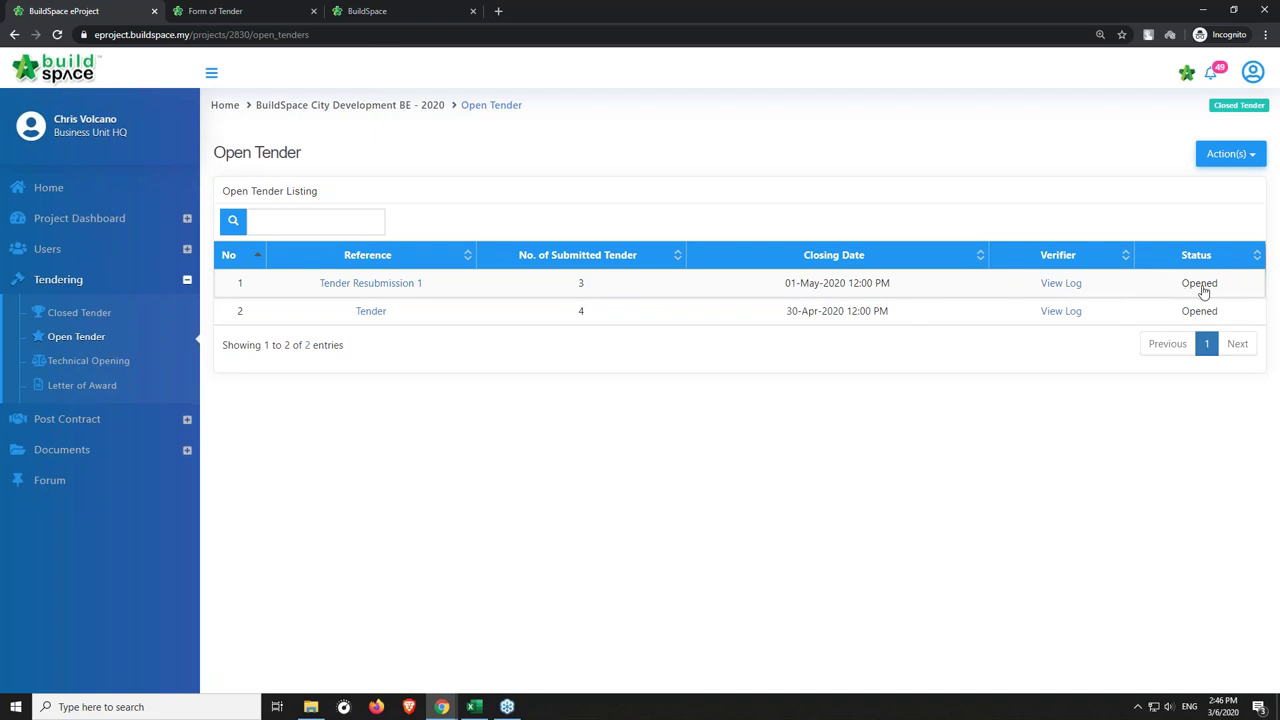
left_click(397, 285)
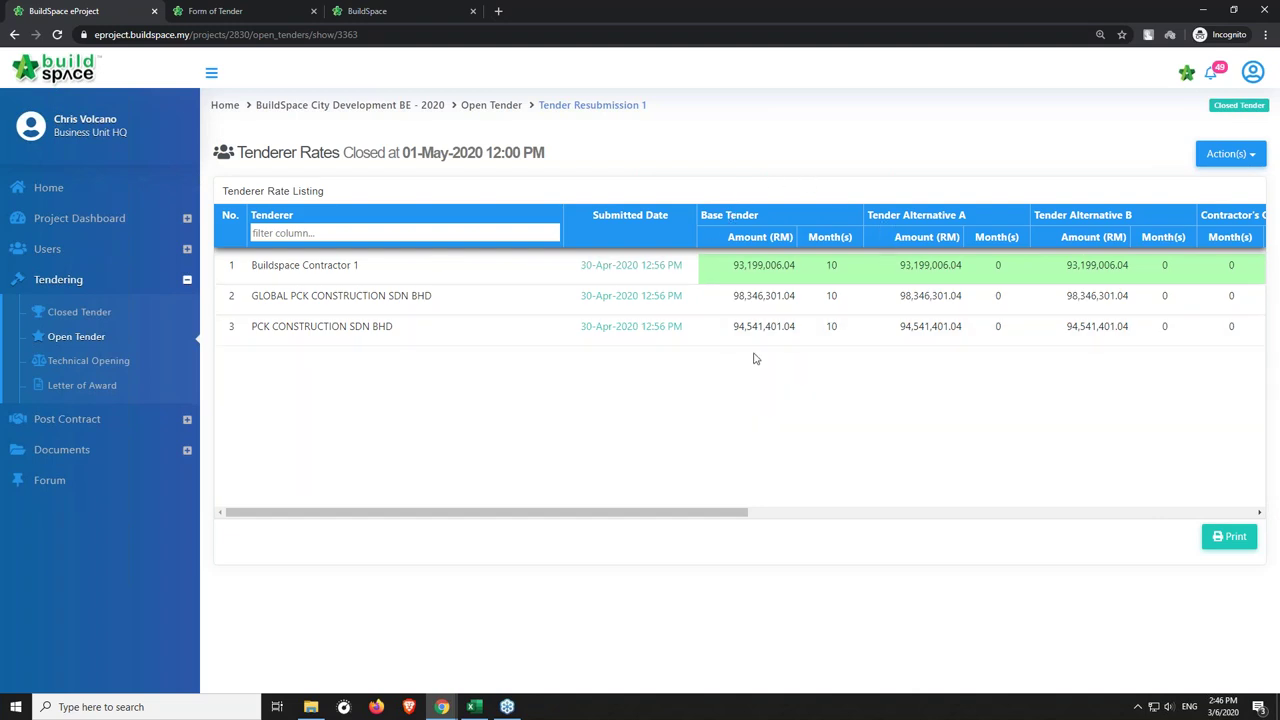
left_click(1220, 536)
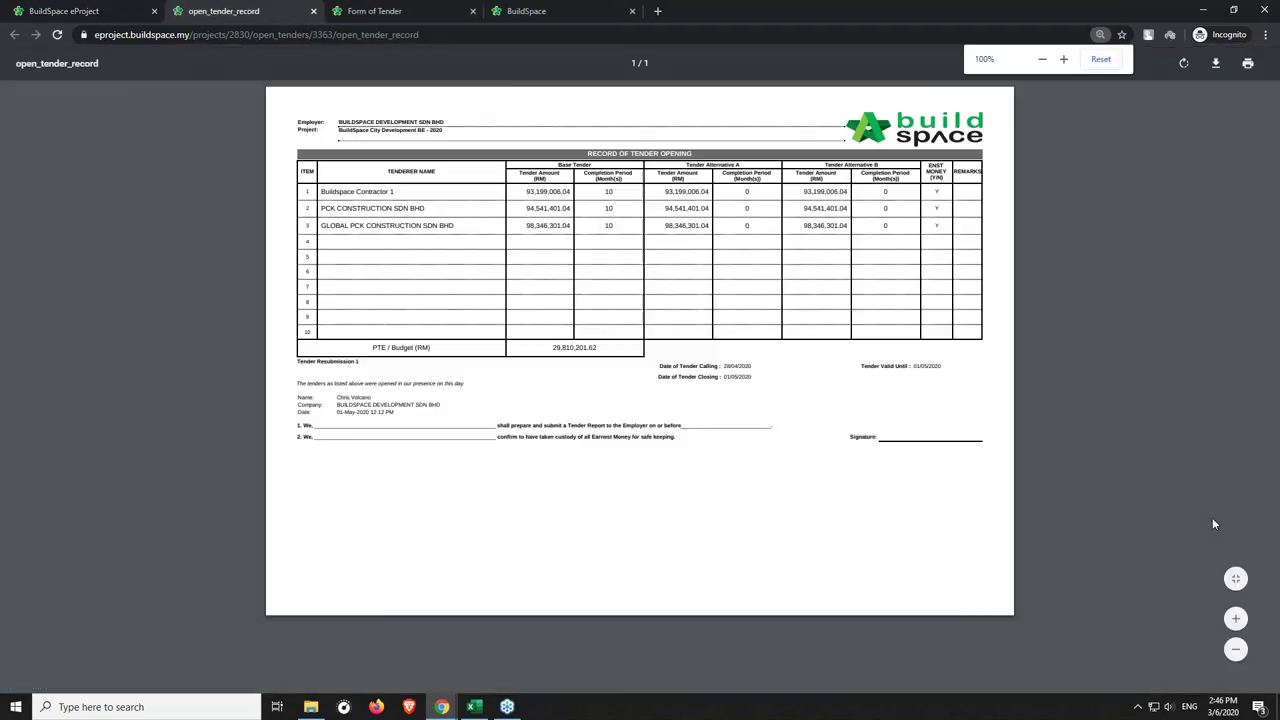
scroll(563, 234, "up", 2)
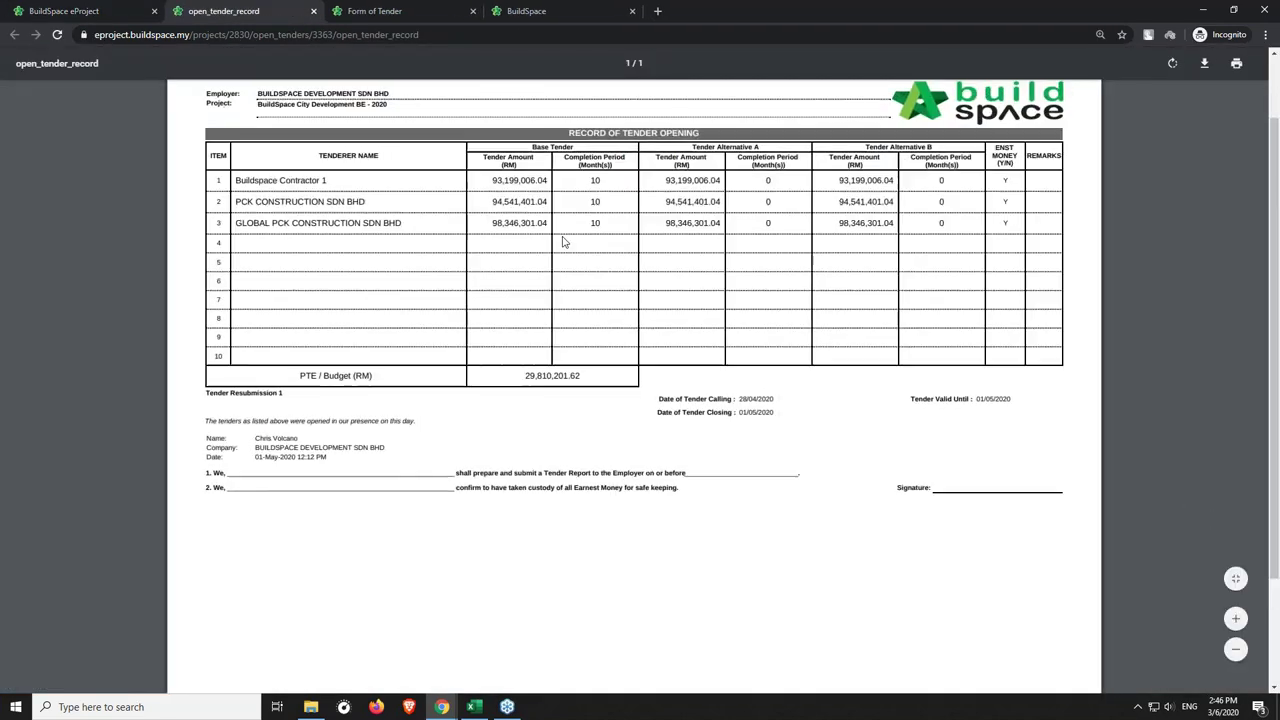
scroll(547, 291, "up", 1)
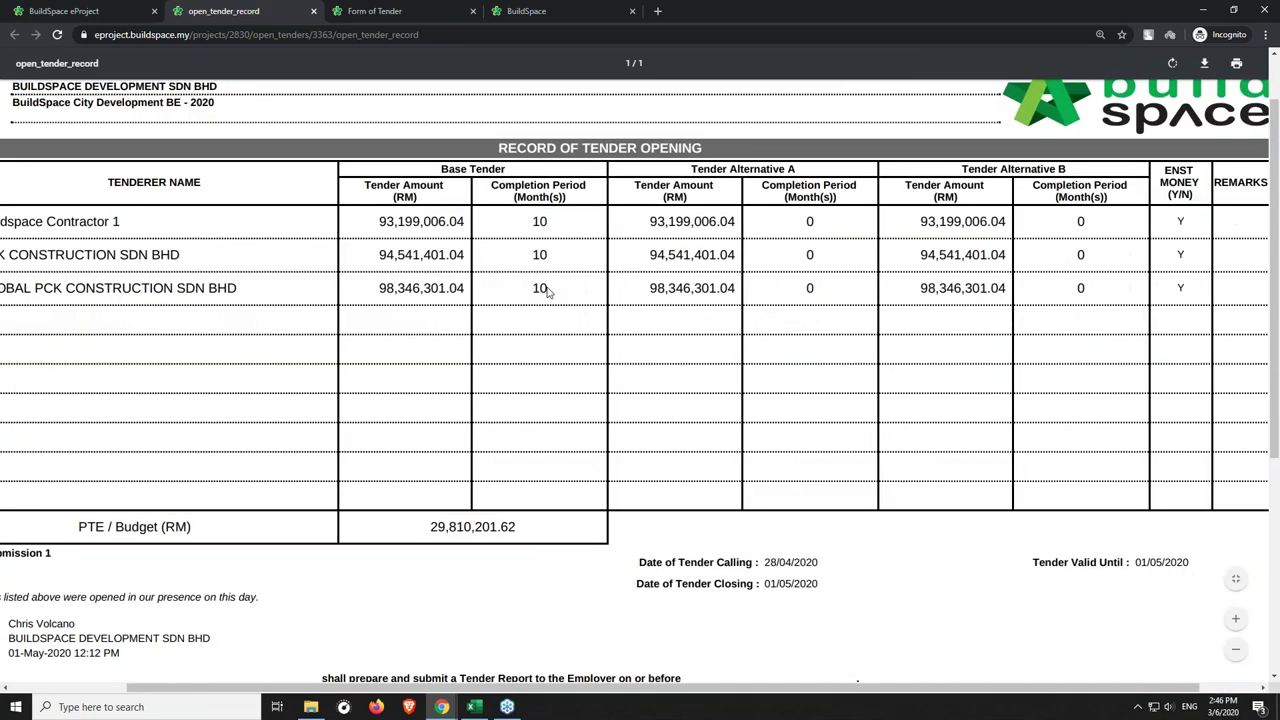
scroll(465, 272, "down", 2)
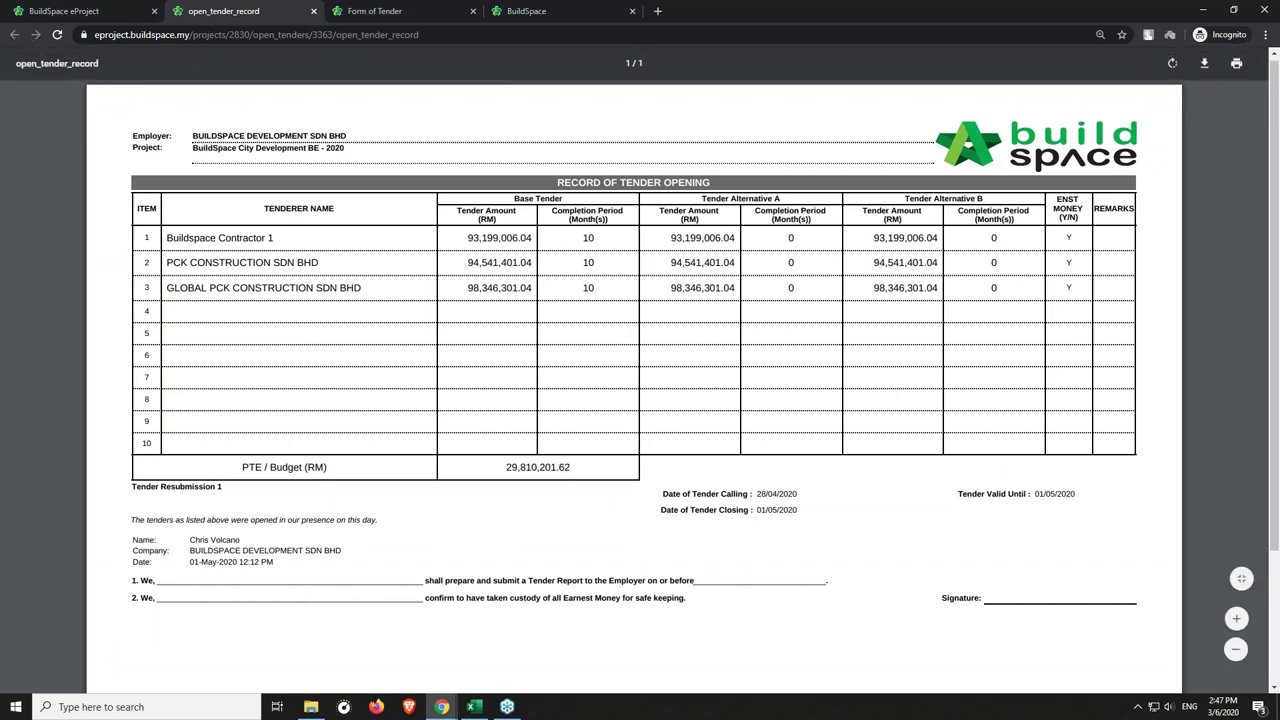
left_click(313, 12)
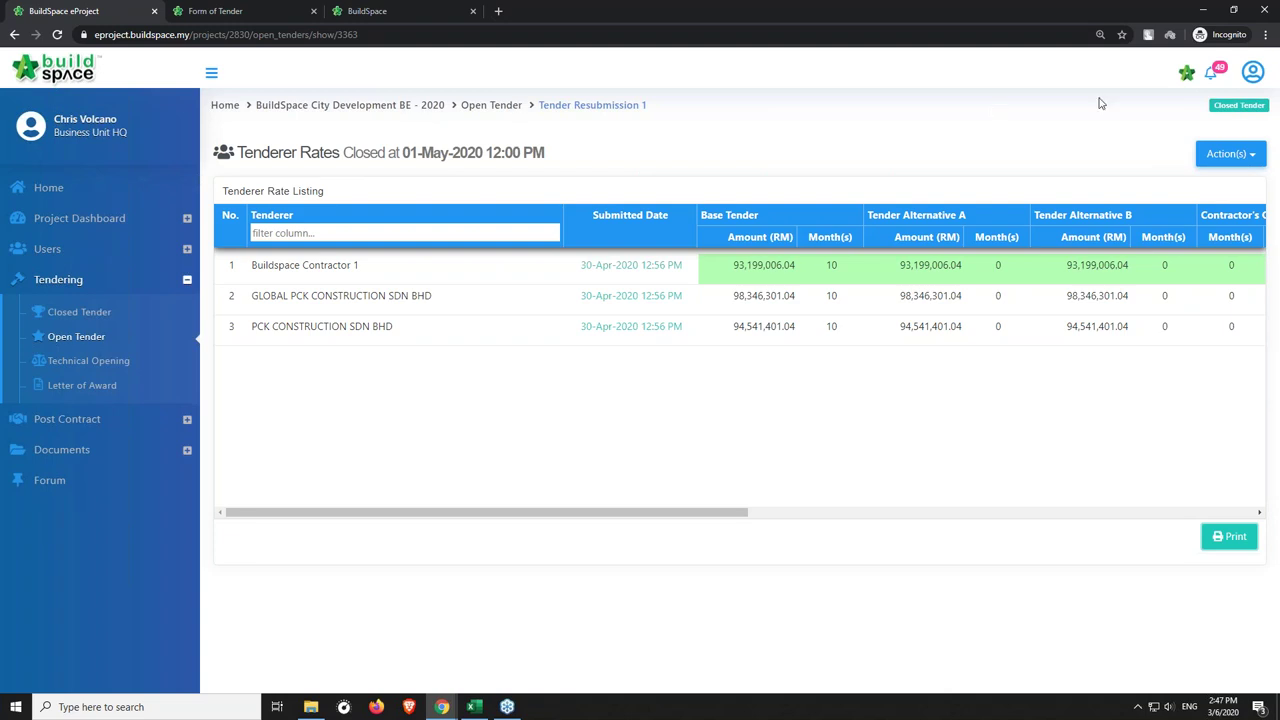
Open the project in BuildSpace Pro, close the Form of Tender and older BuildSpace pages, and view the project's tenderers.
left_click(1189, 76)
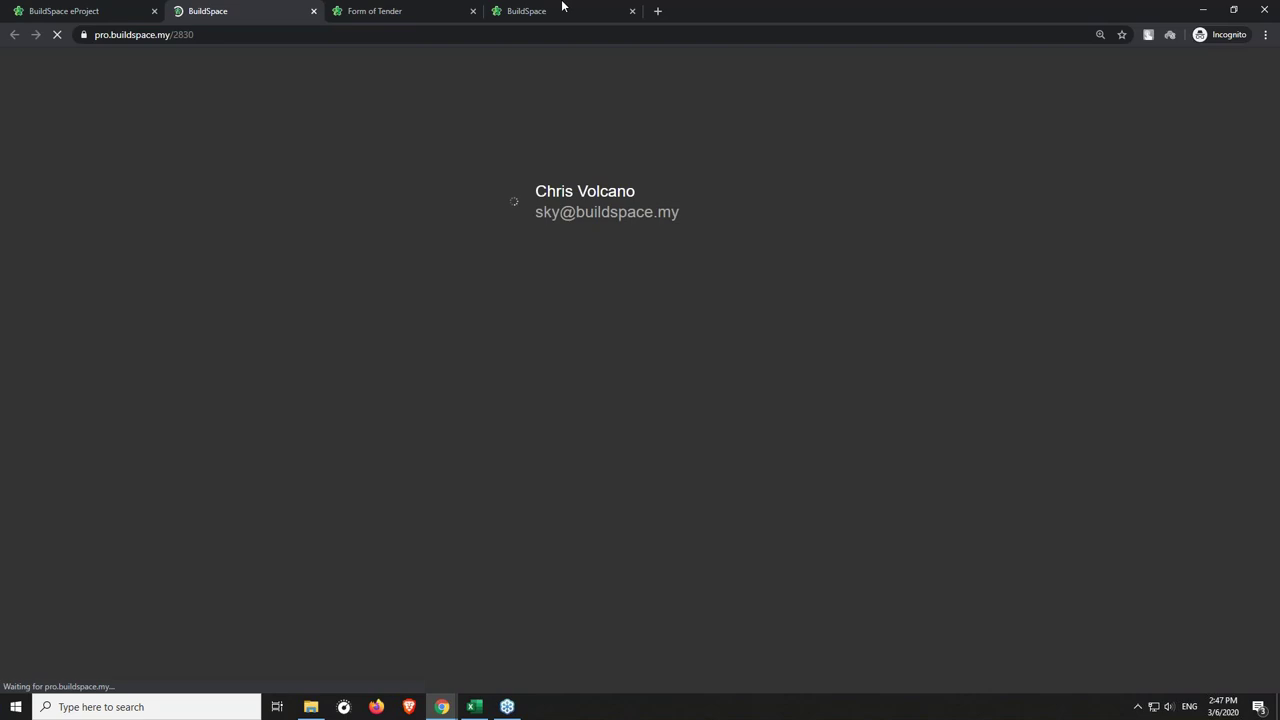
left_click(472, 12)
left_click(472, 12)
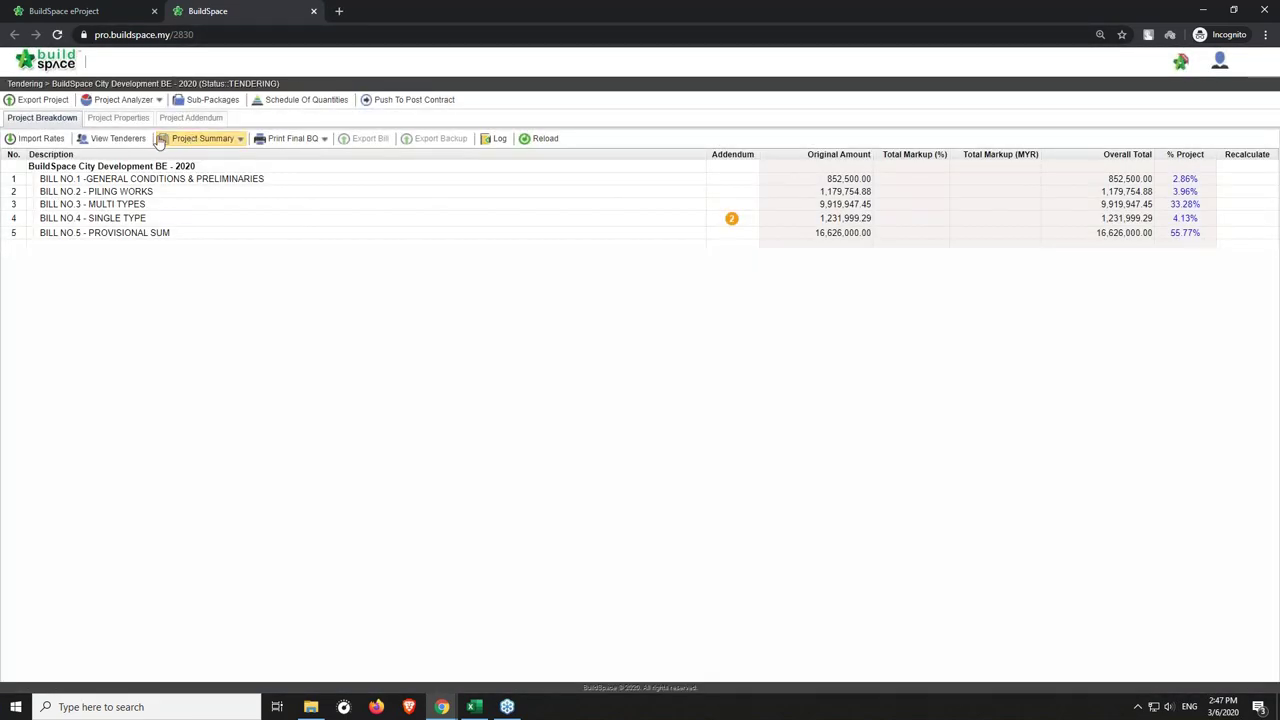
left_click(113, 138)
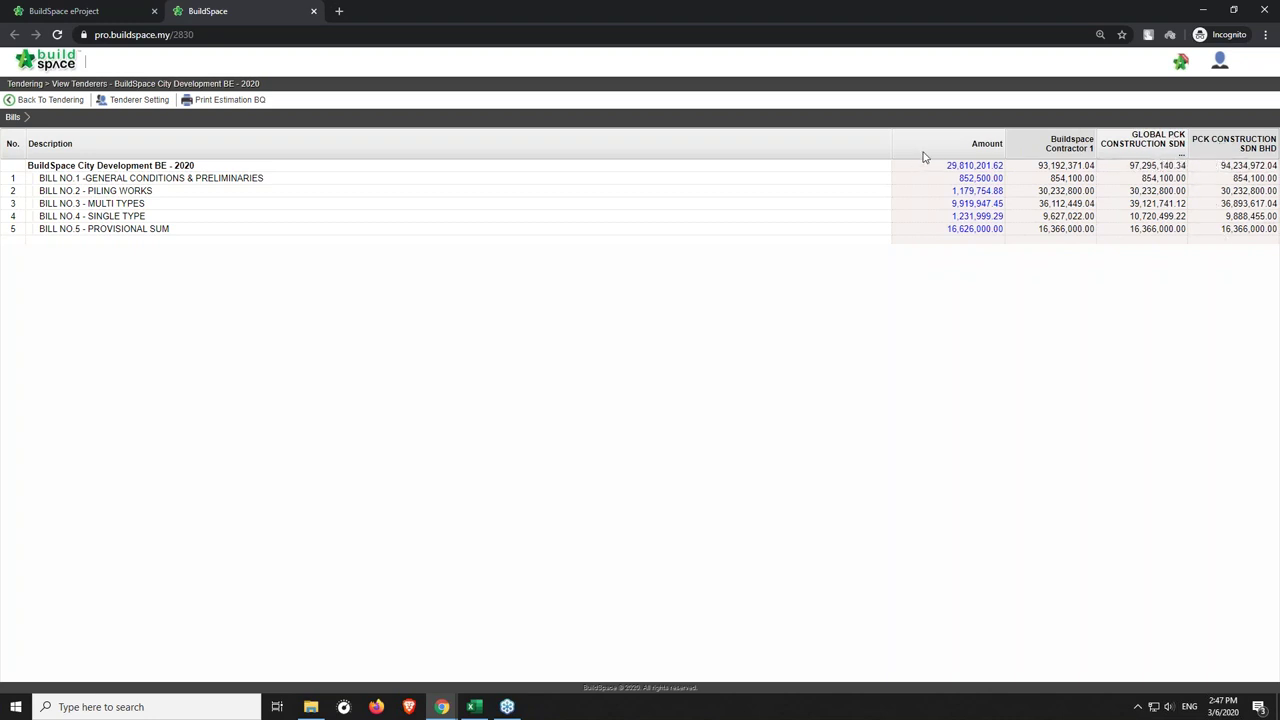
Open Bill No. B.4/2 - FRAME within BILL NO.4 - SINGLE TYPE and compare the tenderers' item rates.
double_click(145, 222)
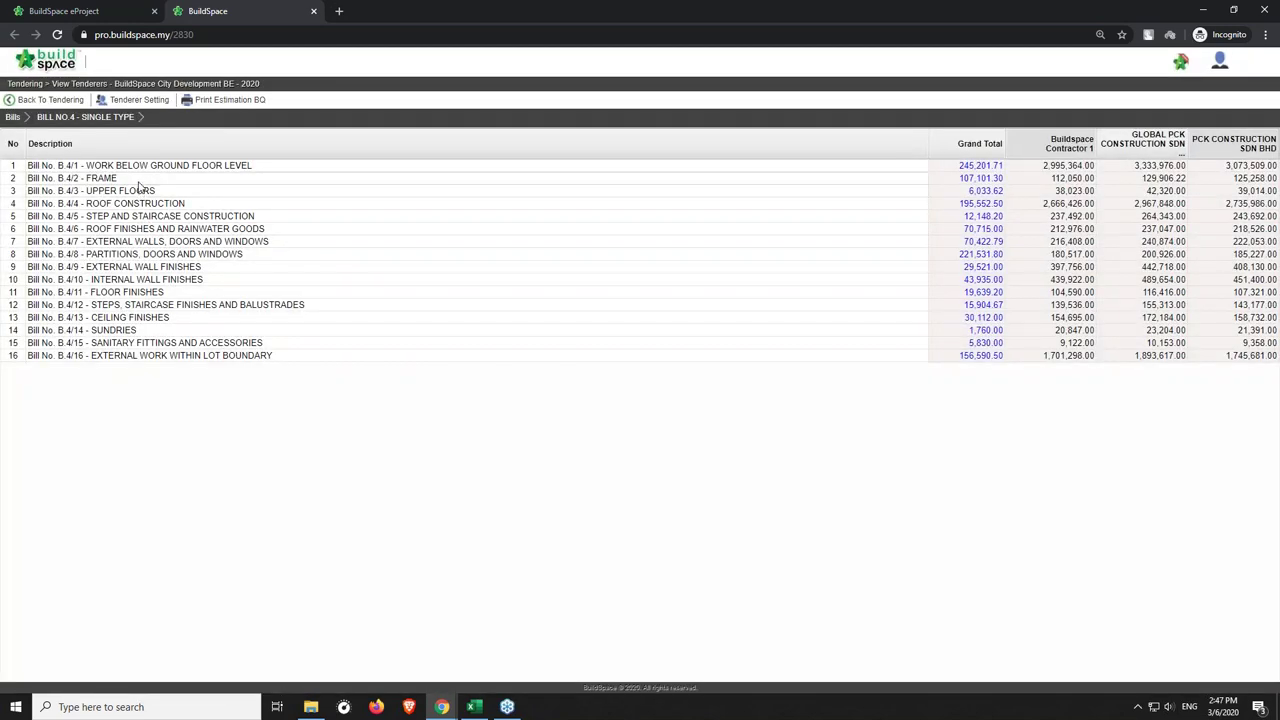
double_click(138, 180)
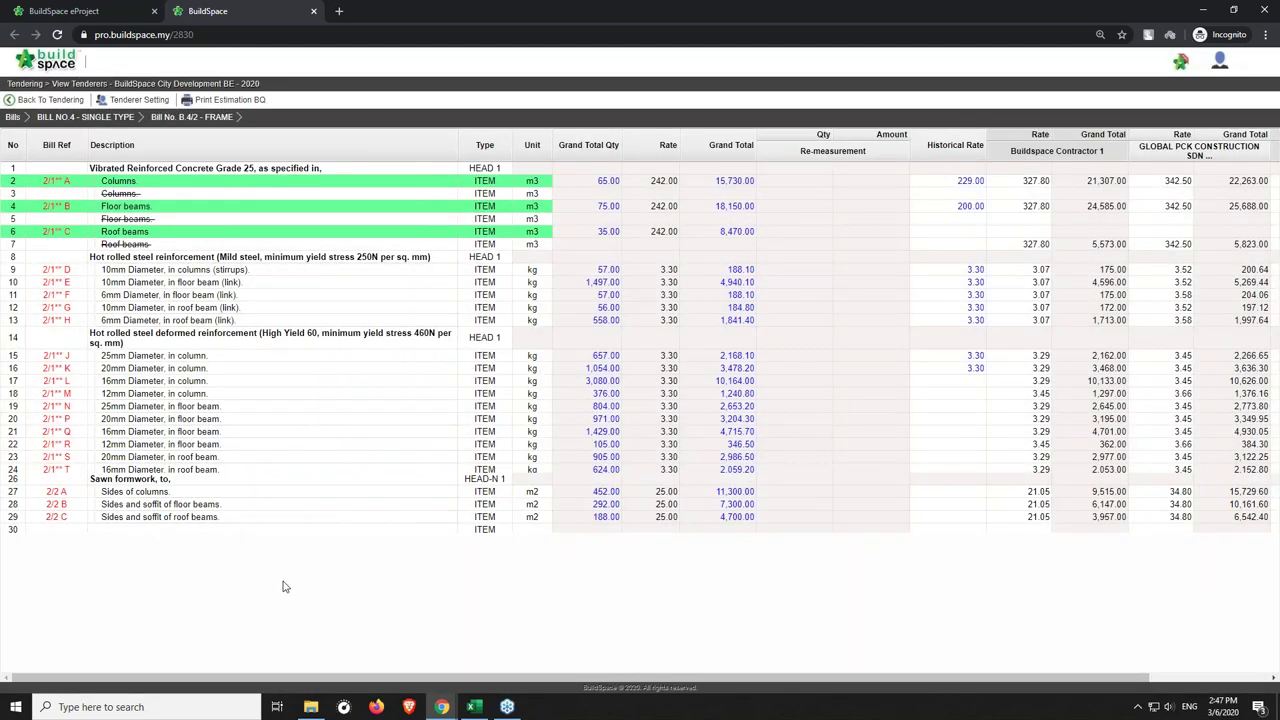
left_click_drag(74, 679, 532, 676)
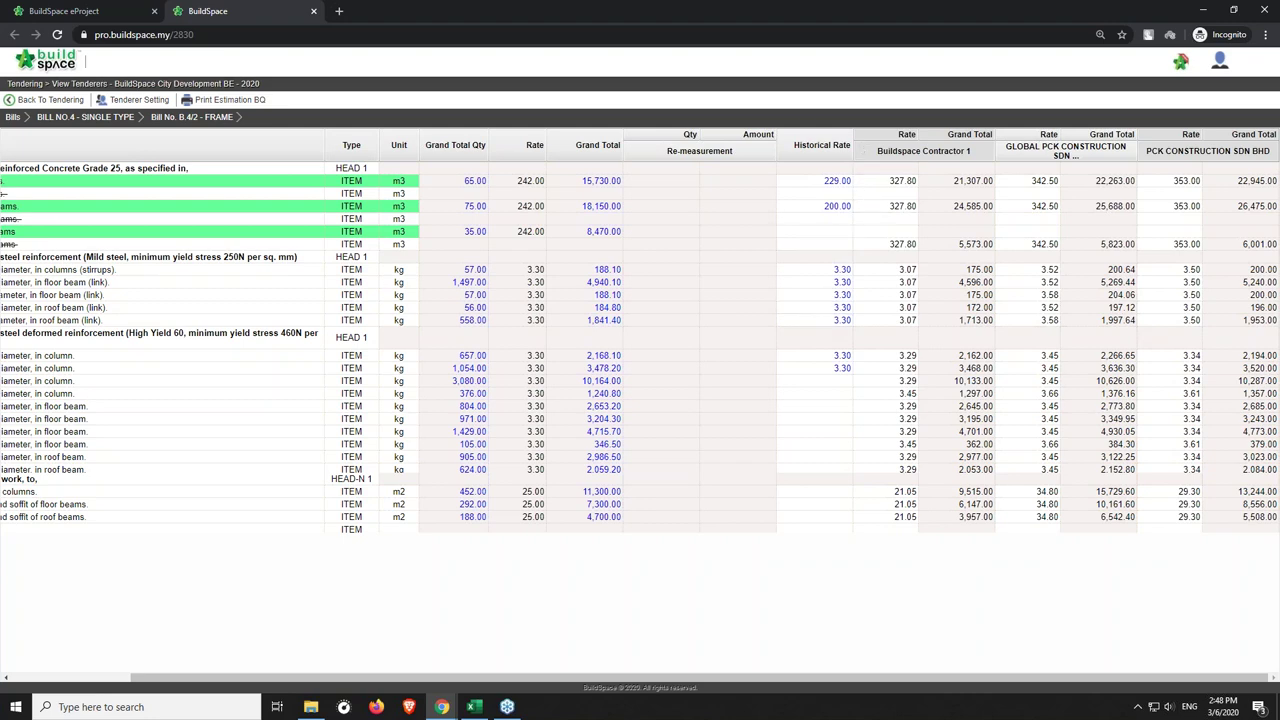
Save the 3.30 rate from BED - R1 (Tiling Works) as the historical rate for the "20mm Diameter, in column" item.
double_click(814, 368)
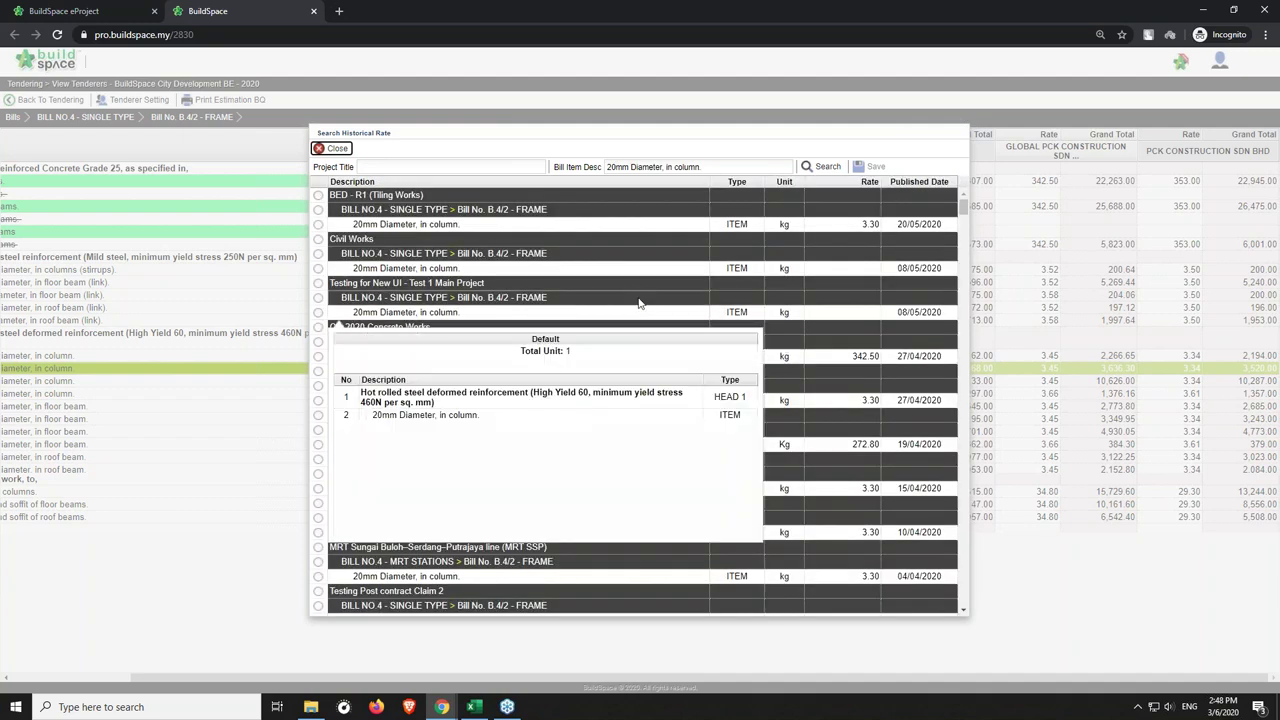
left_click(319, 225)
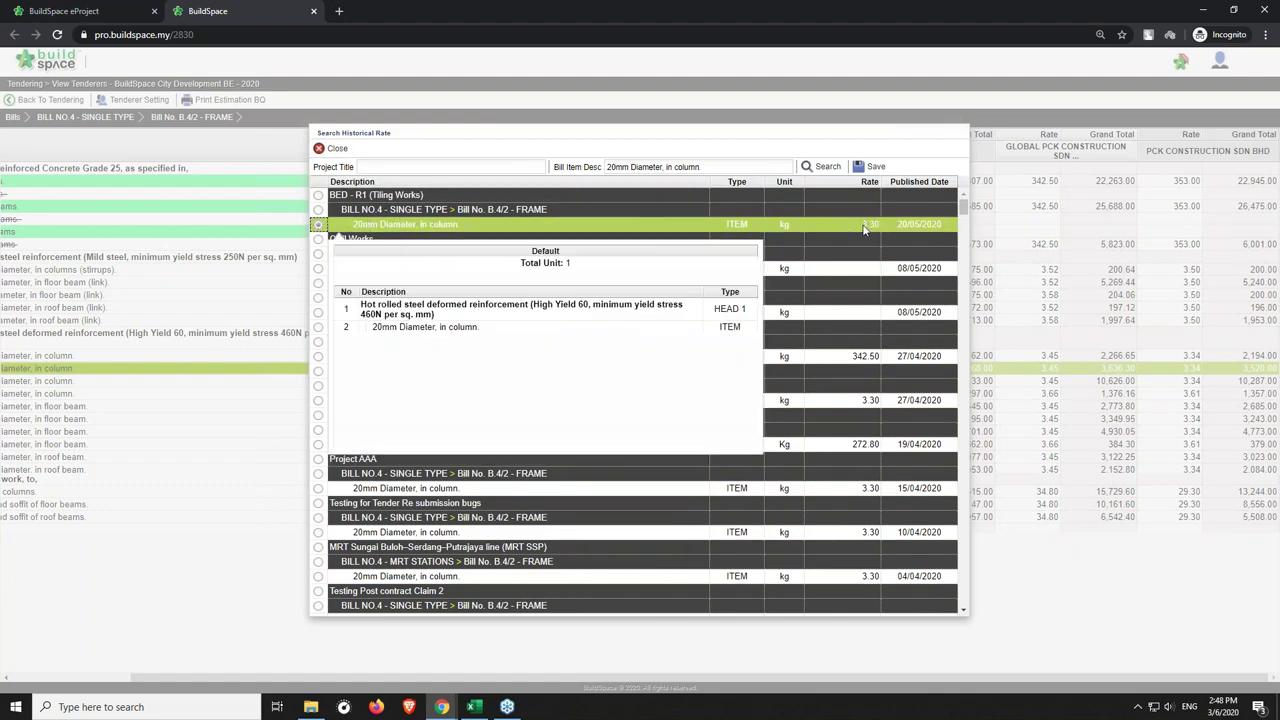
left_click(869, 166)
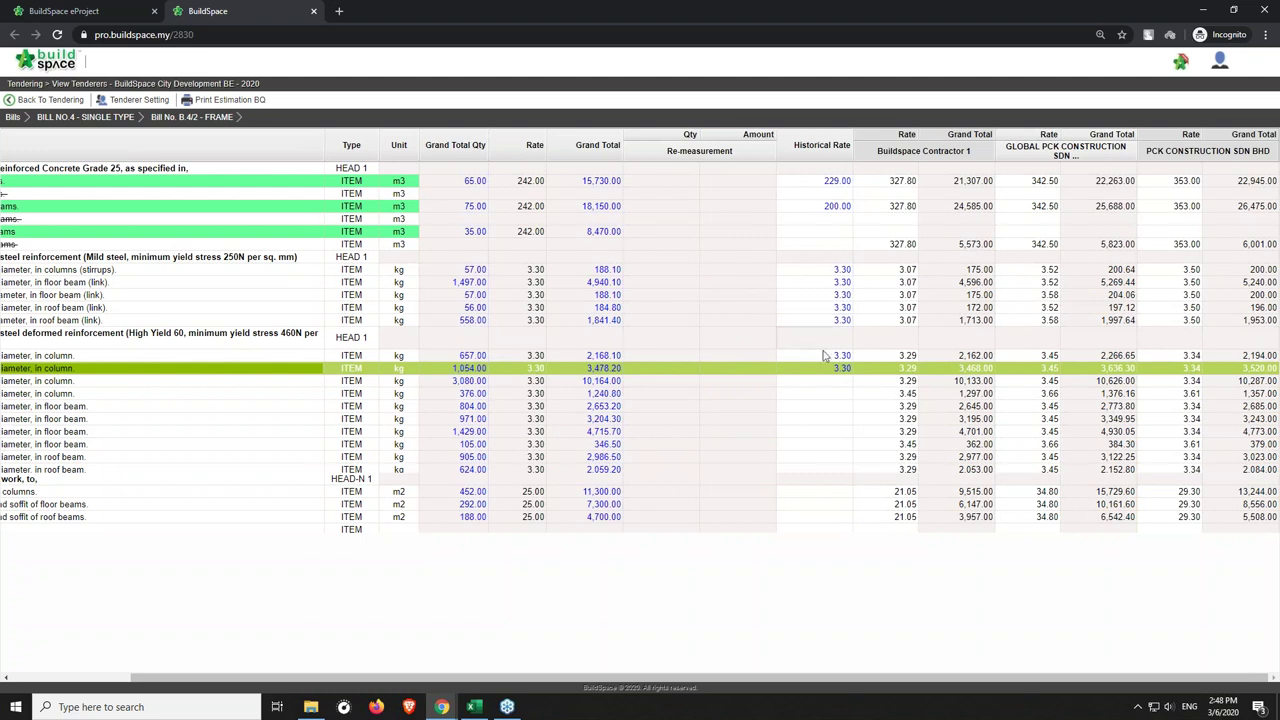
left_click(845, 380)
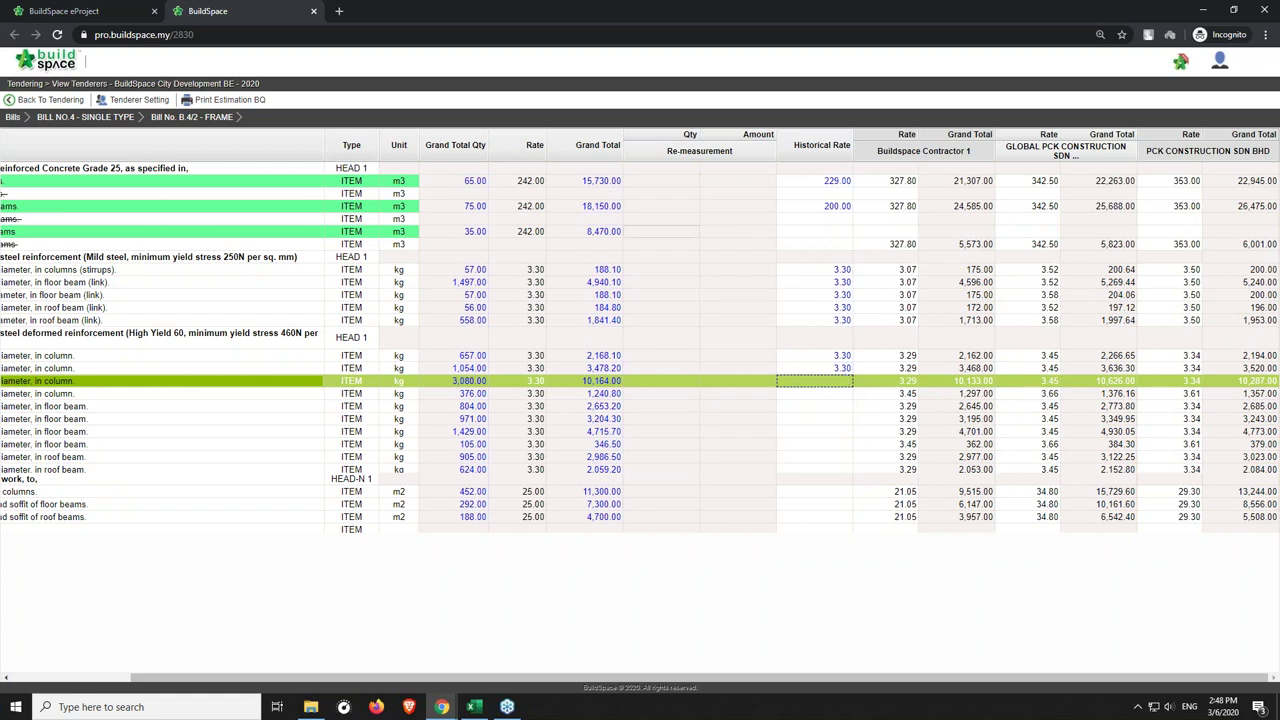
Open the Tendering Report for BuildSpace City Development BE - 2020 and view its tenderers.
left_click(45, 60)
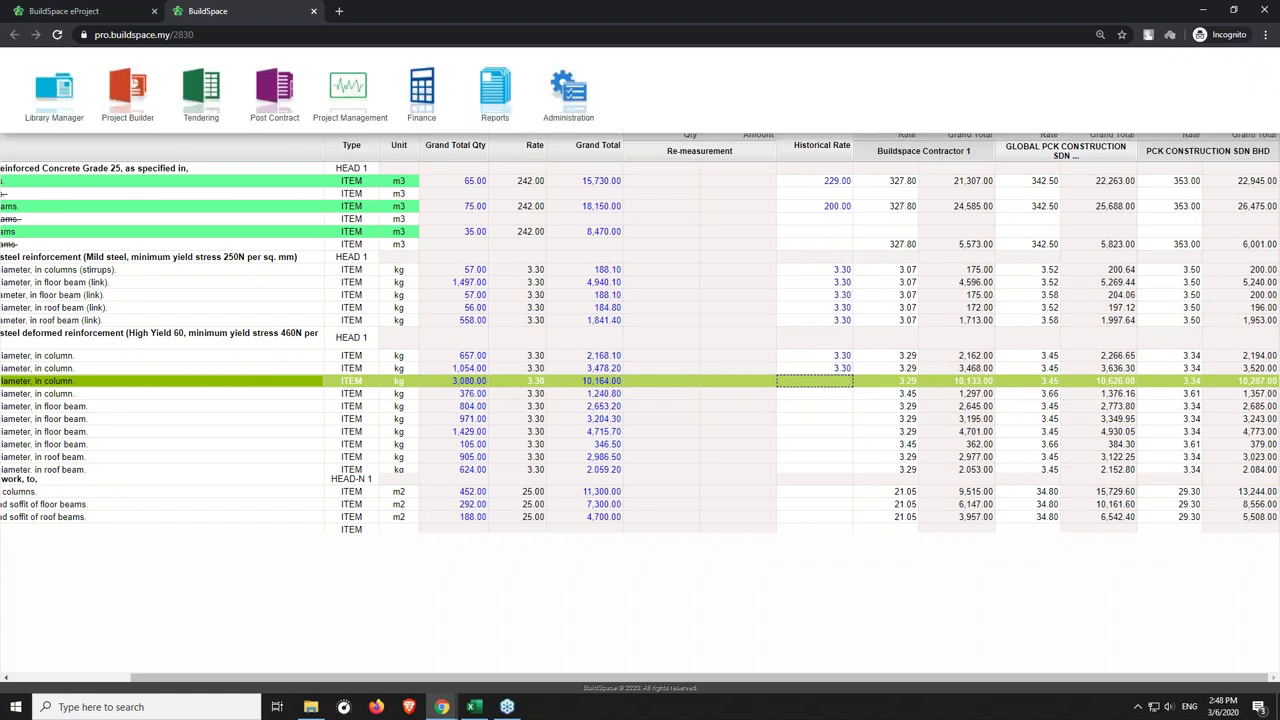
left_click(495, 105)
left_click(255, 62)
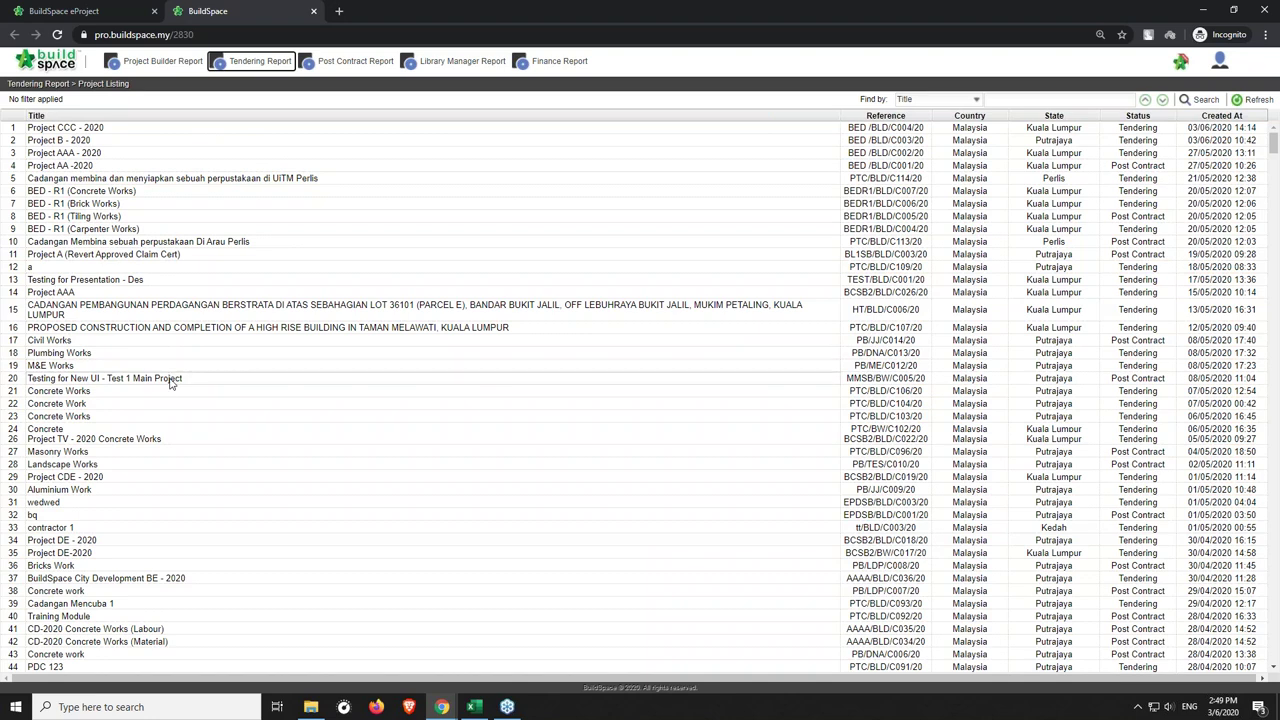
left_click(170, 580)
double_click(170, 584)
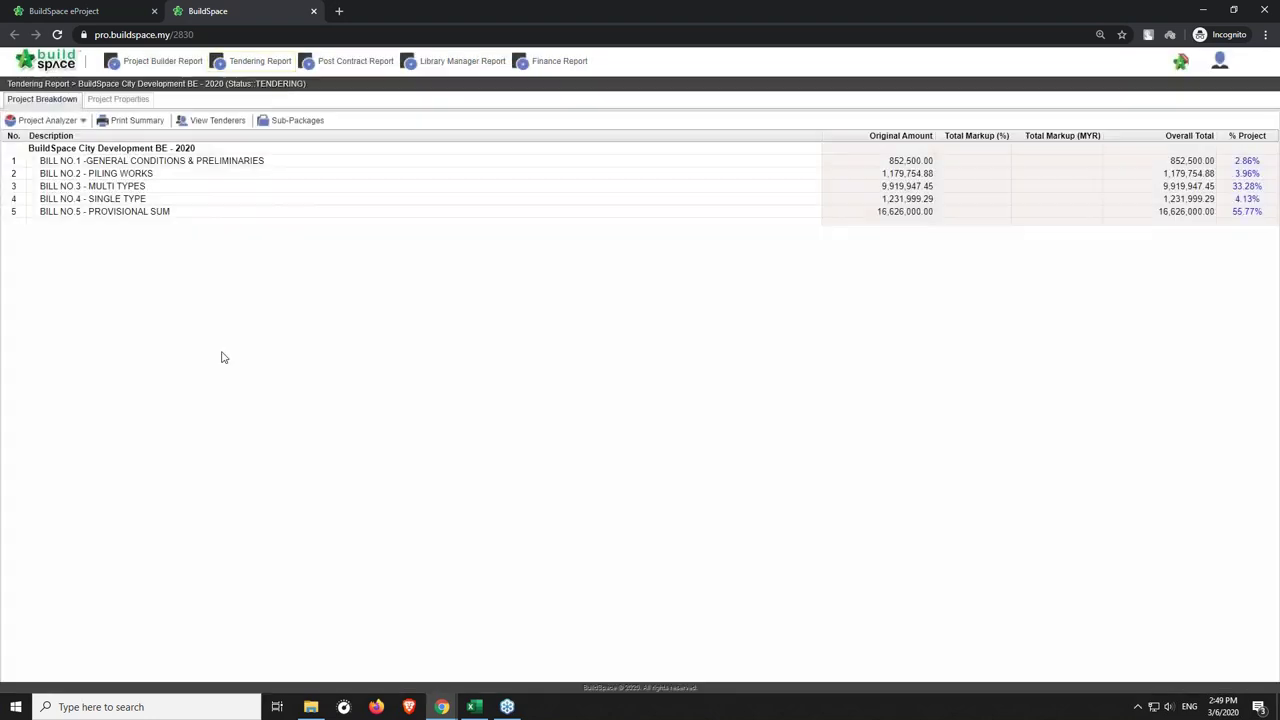
left_click(220, 122)
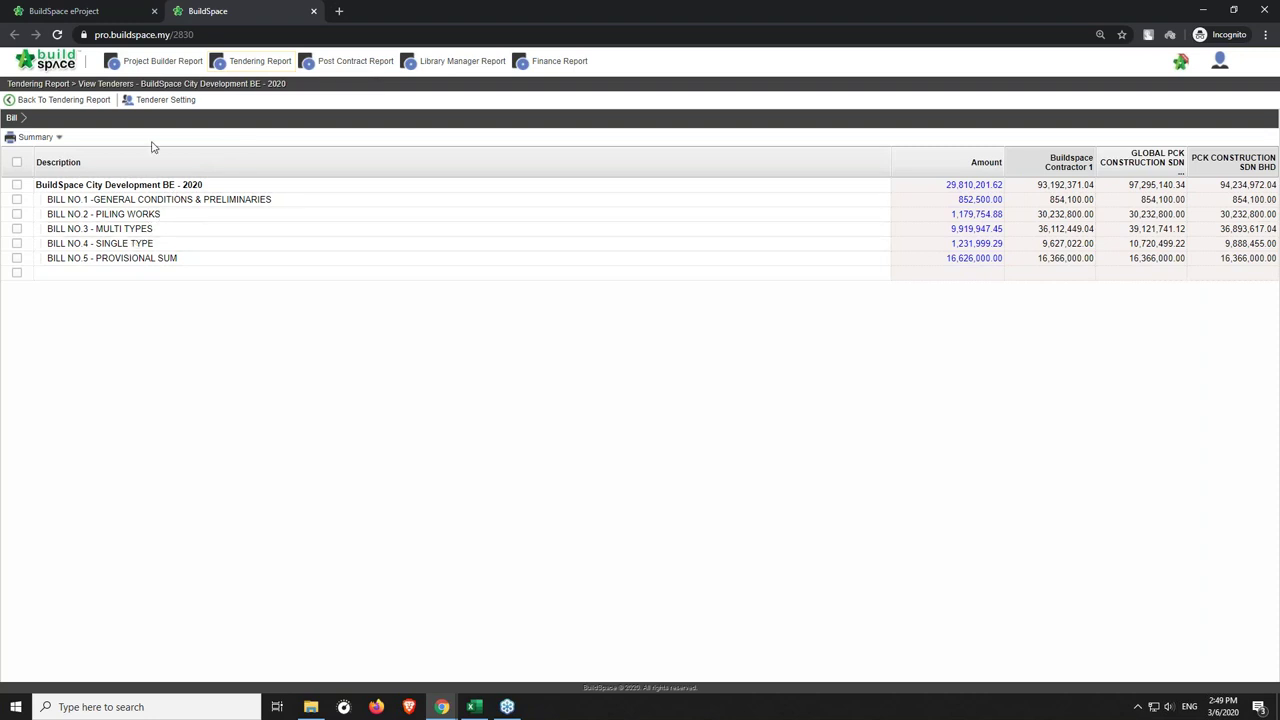
Assign ALIBABA CONSTRUCTION & DEVELOPMENT CORPORATION HOLDING SDN BHD, Buildspace Contractor 1 and PCK CONSTRUCTION SDN BHD as the tenderers for the report.
left_click(162, 100)
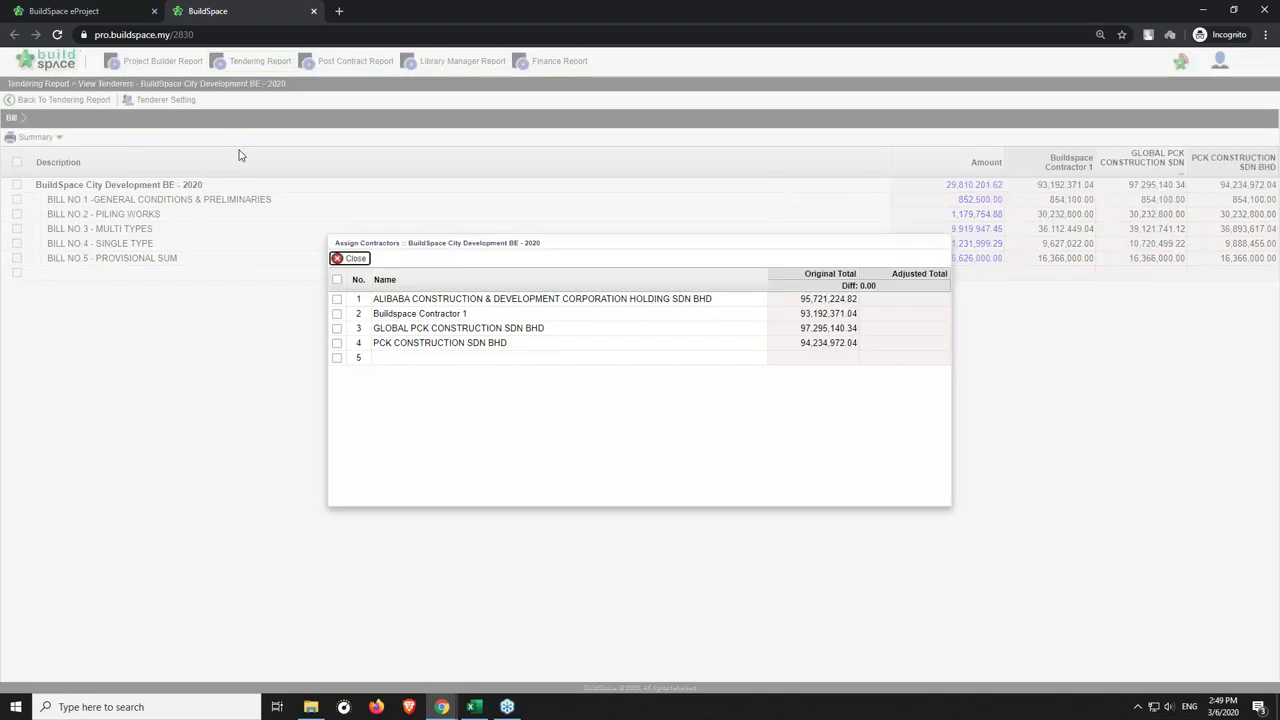
left_click(337, 299)
left_click(337, 313)
left_click(337, 344)
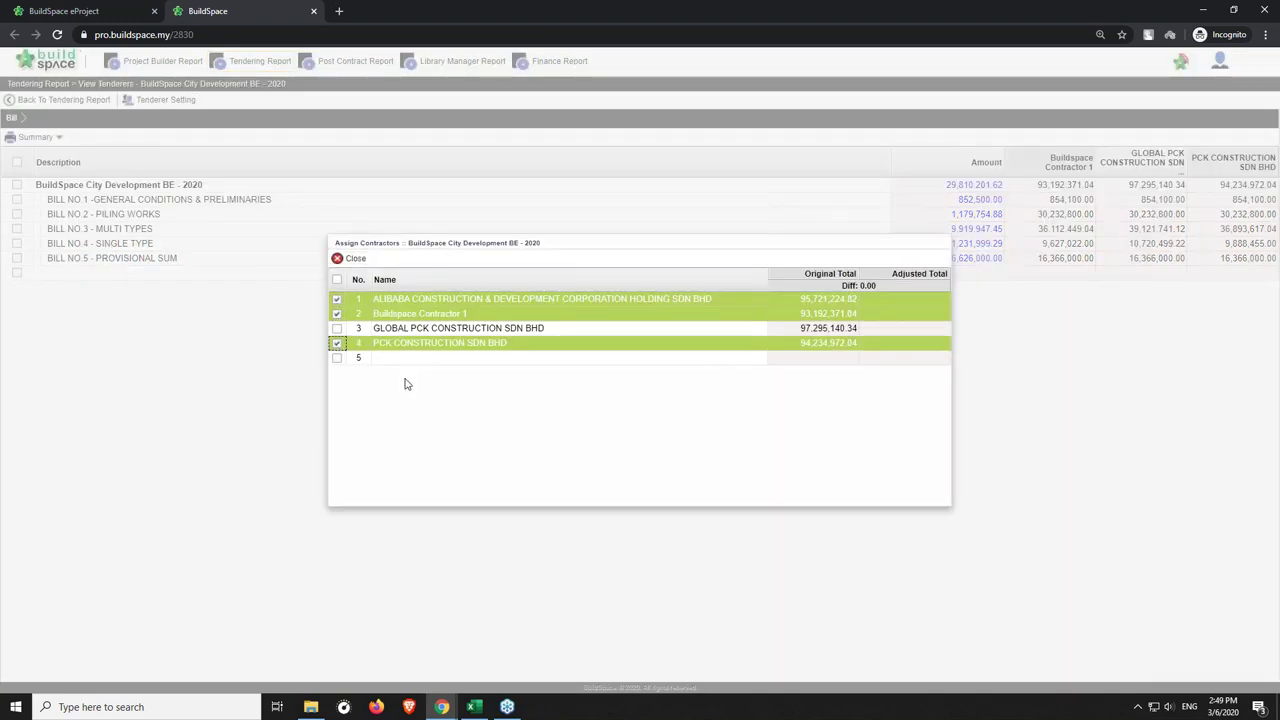
left_click(350, 258)
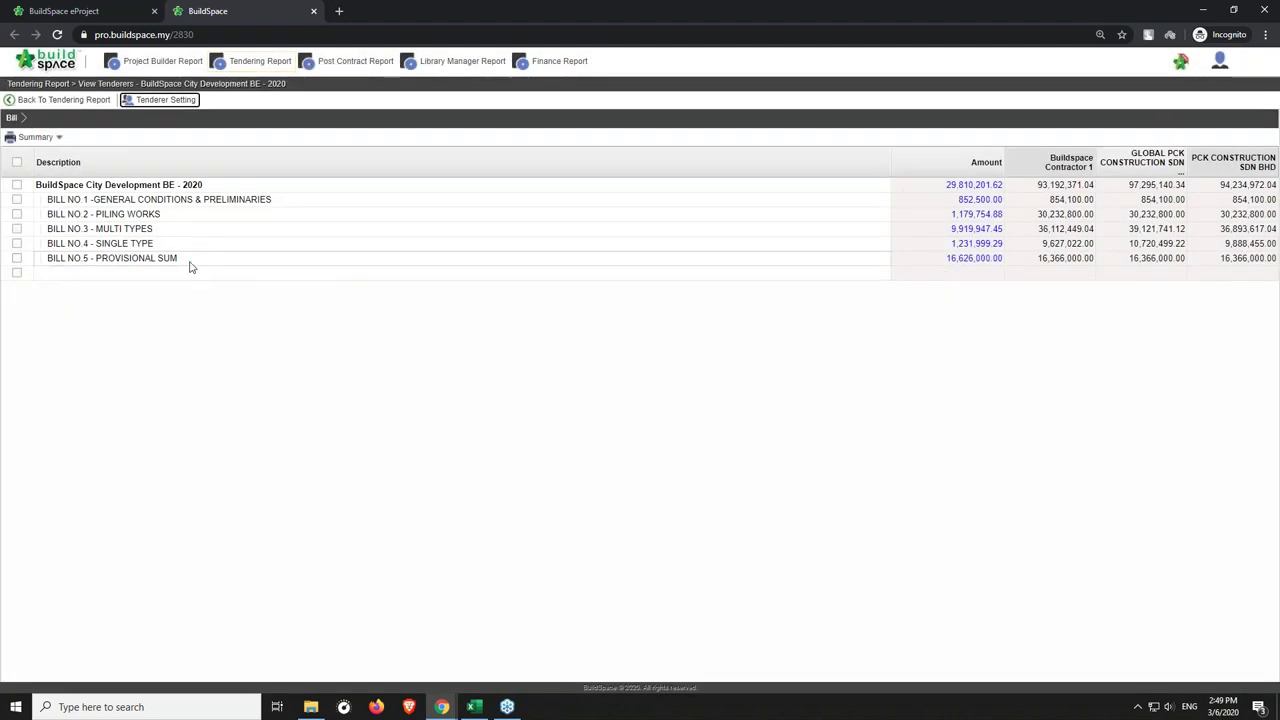
Open Bill No. B.4/2 - FRAME within BILL NO.4 - SINGLE TYPE and select all its items.
double_click(129, 248)
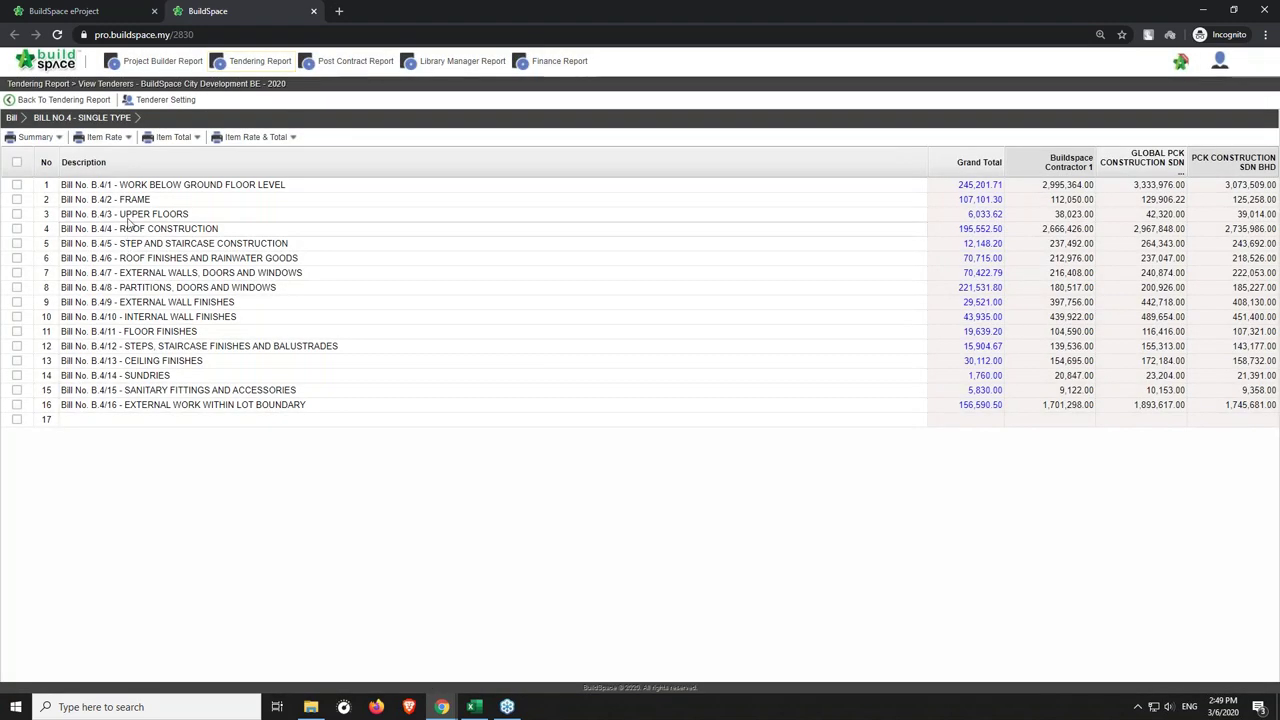
double_click(137, 201)
left_click(16, 163)
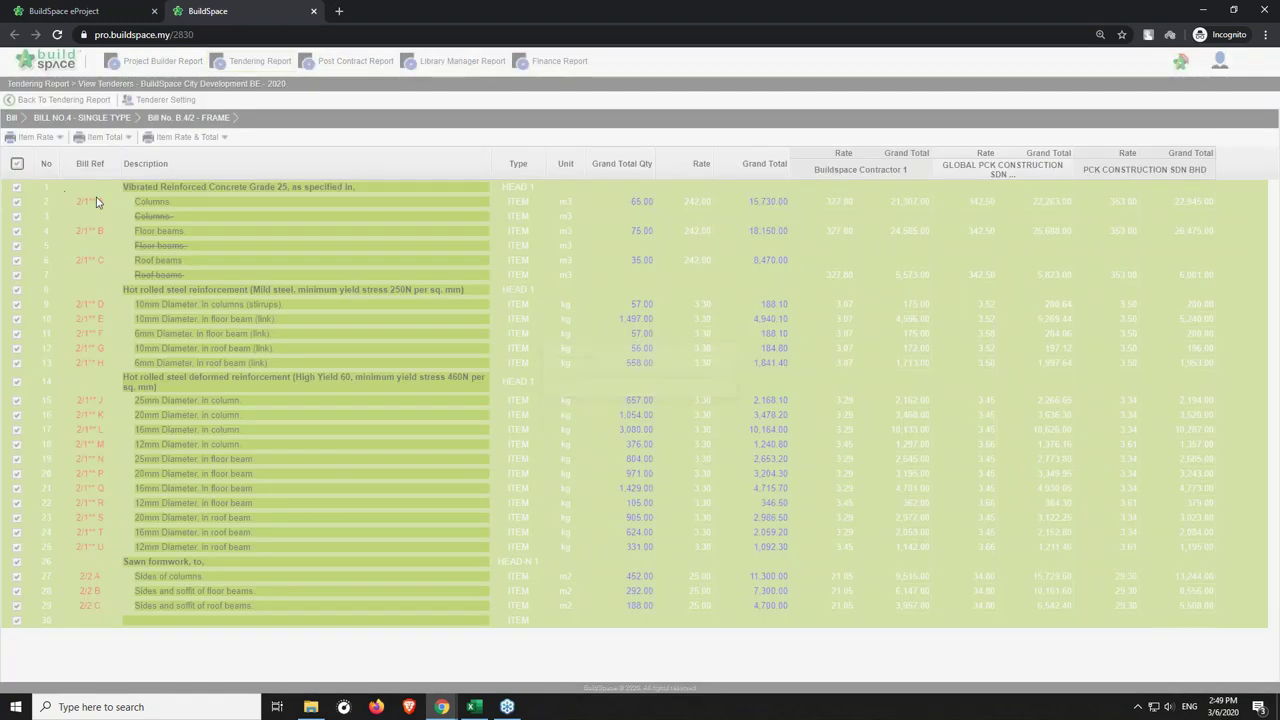
Export the Item Rate & Total (All Tenderers) report, sorted lowest to highest, to Excel and open the file for editing.
left_click(201, 141)
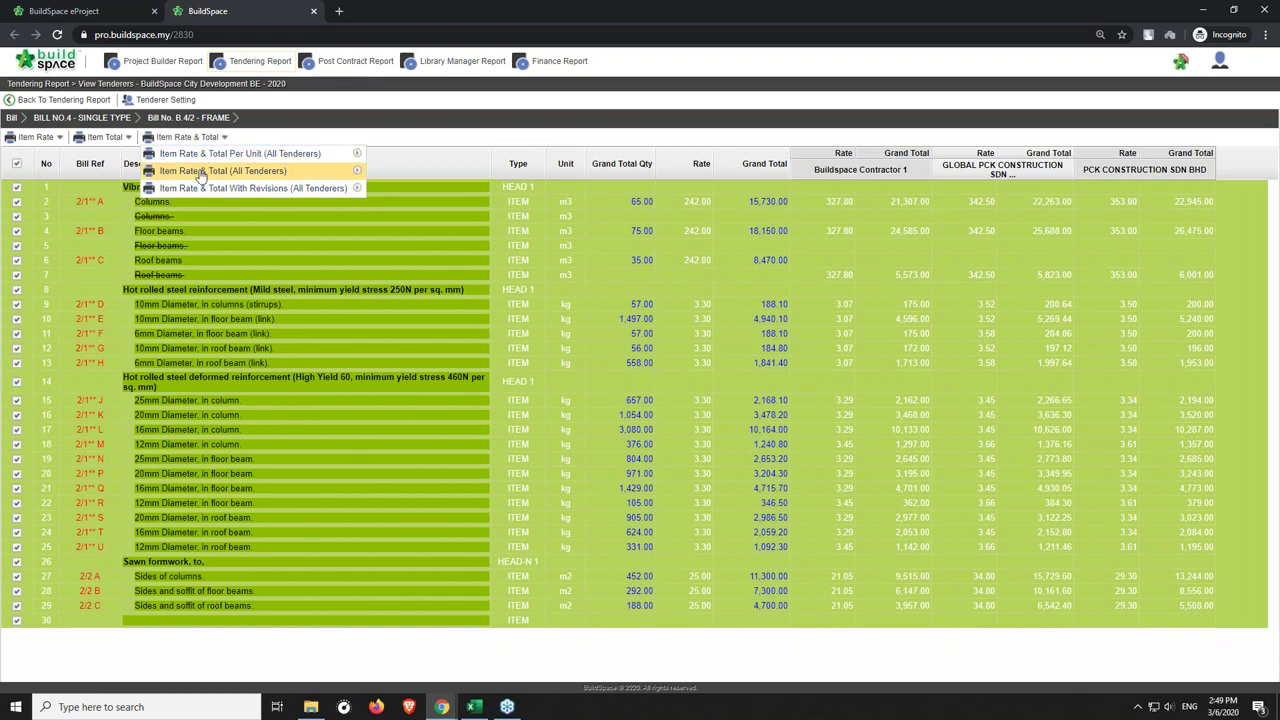
mouse_move(257, 172)
left_click(400, 172)
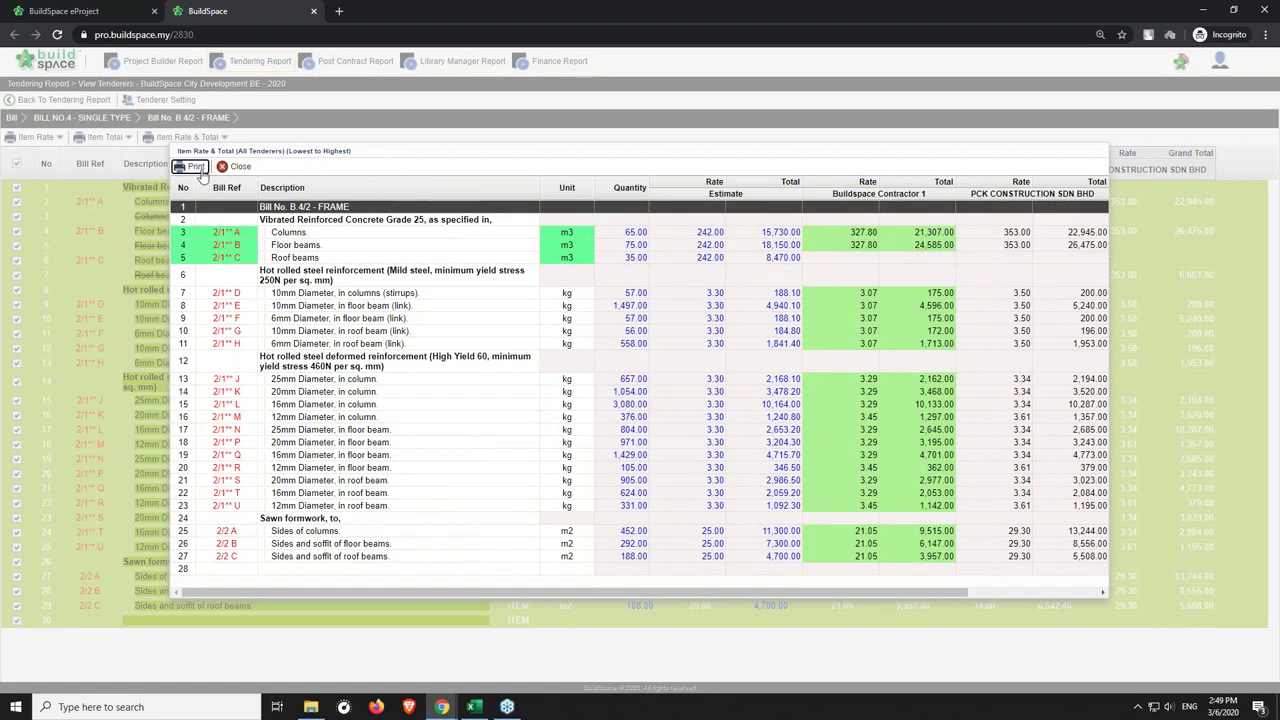
left_click(192, 166)
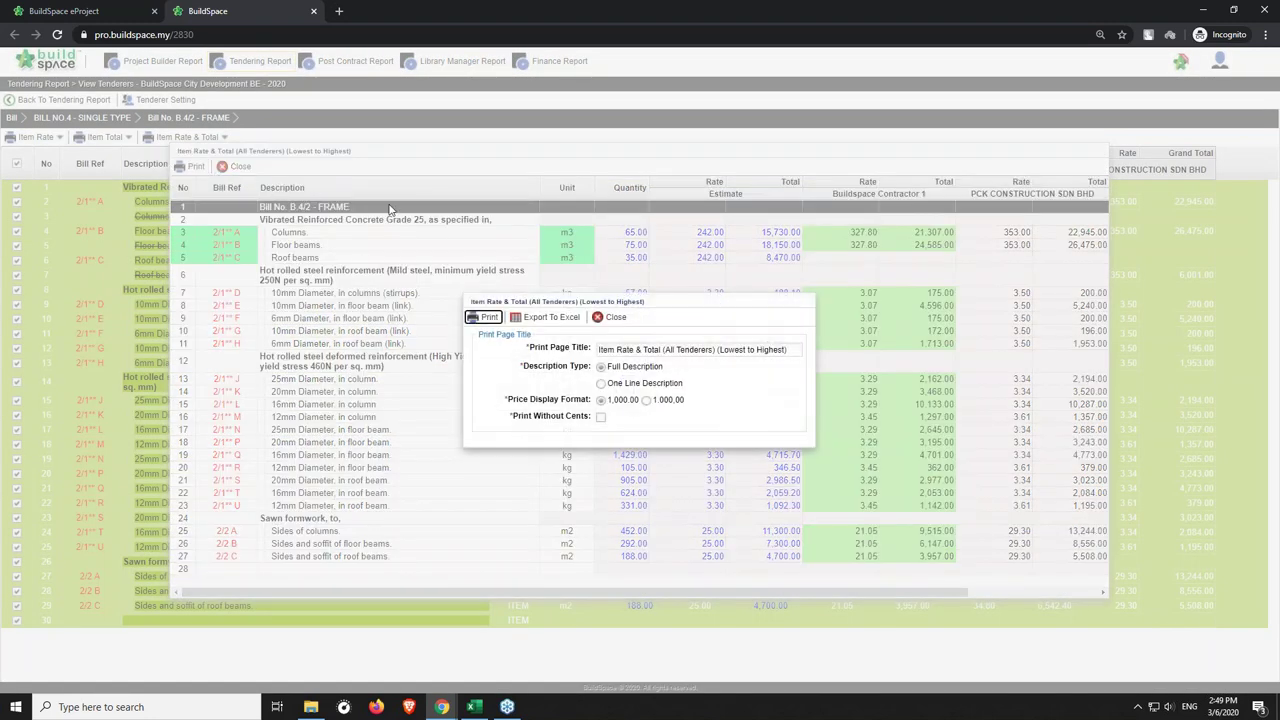
left_click(541, 324)
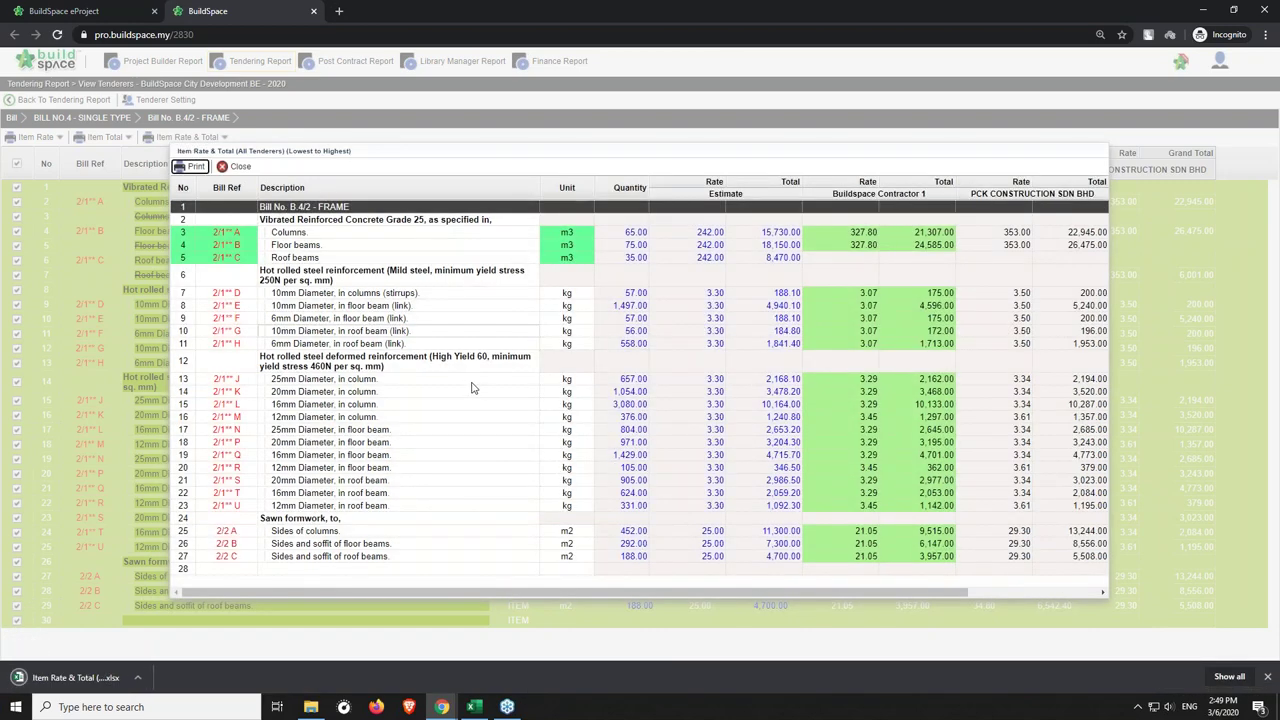
left_click(57, 684)
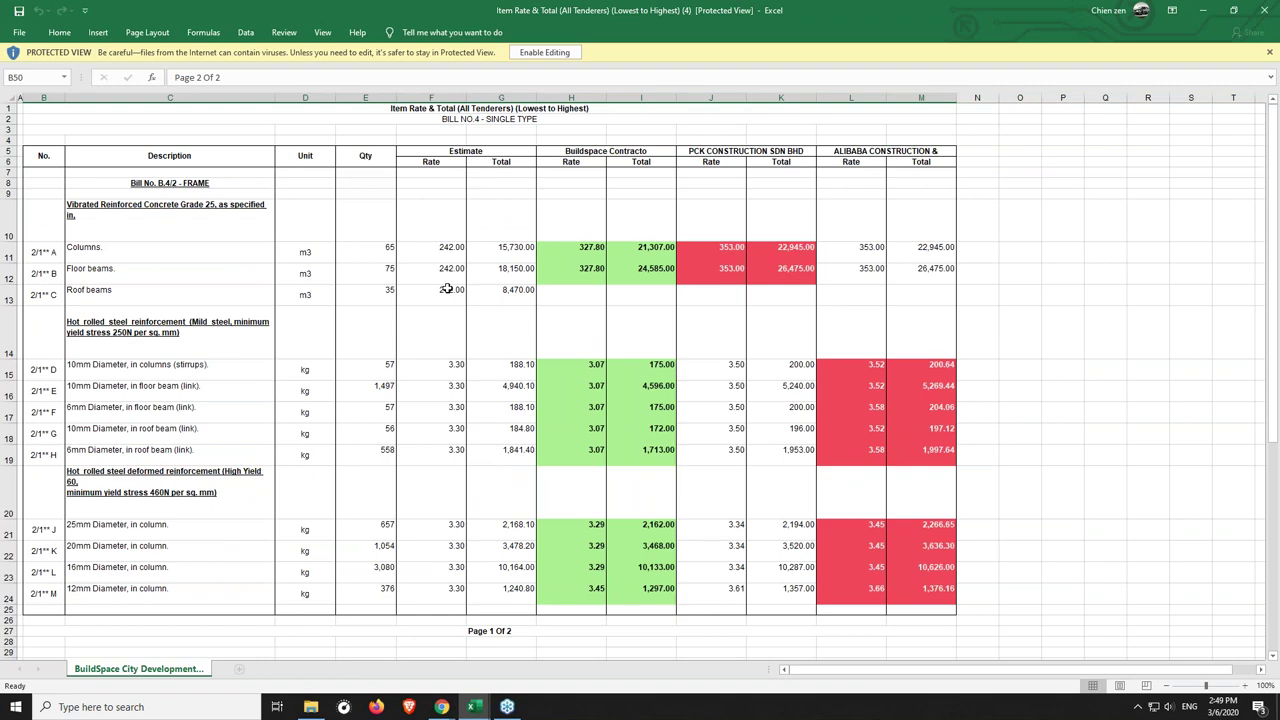
left_click(548, 52)
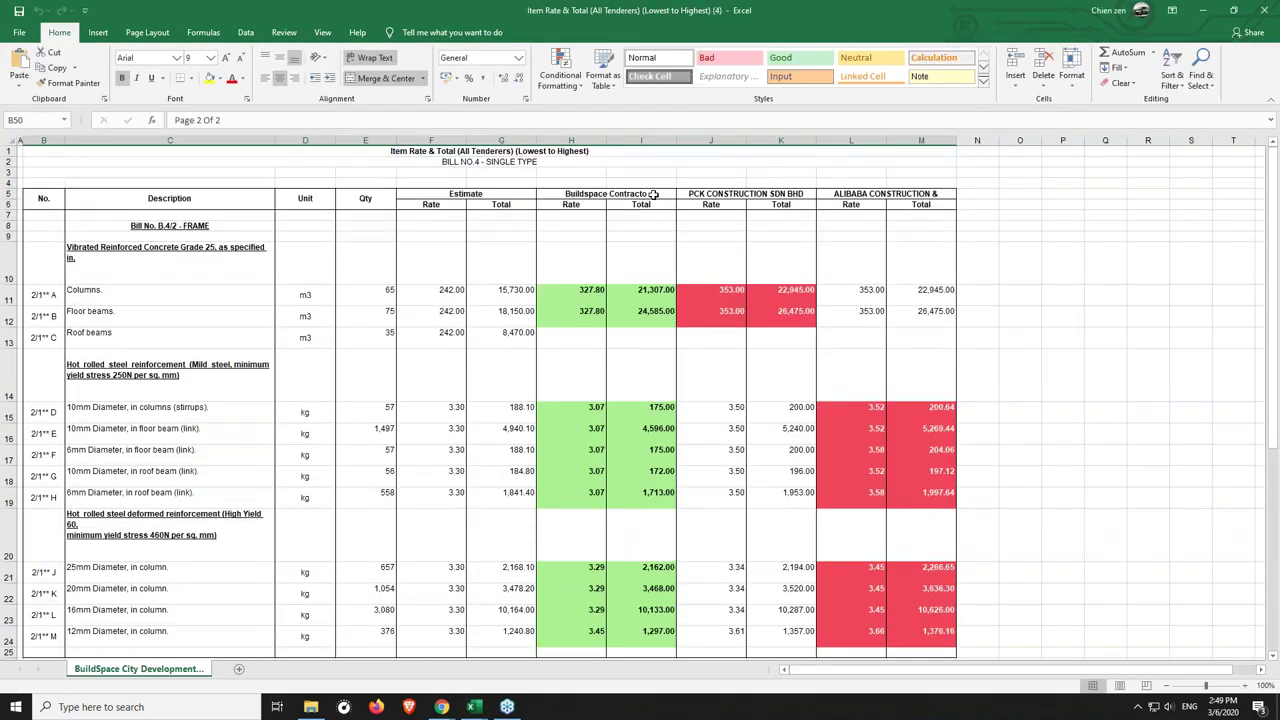
Compare the highlighted lowest and highest tenderer rates and totals across both pages of the exported FRAME report.
scroll(652, 193, "down", 1)
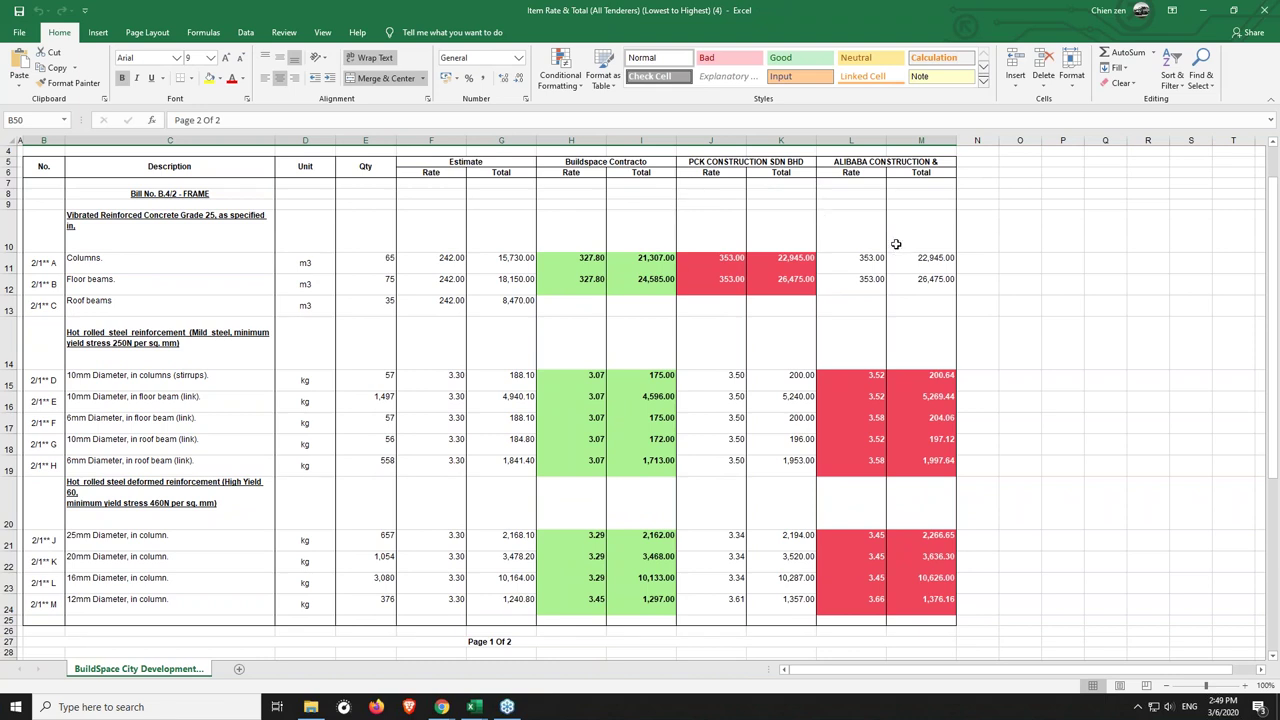
left_click(598, 262)
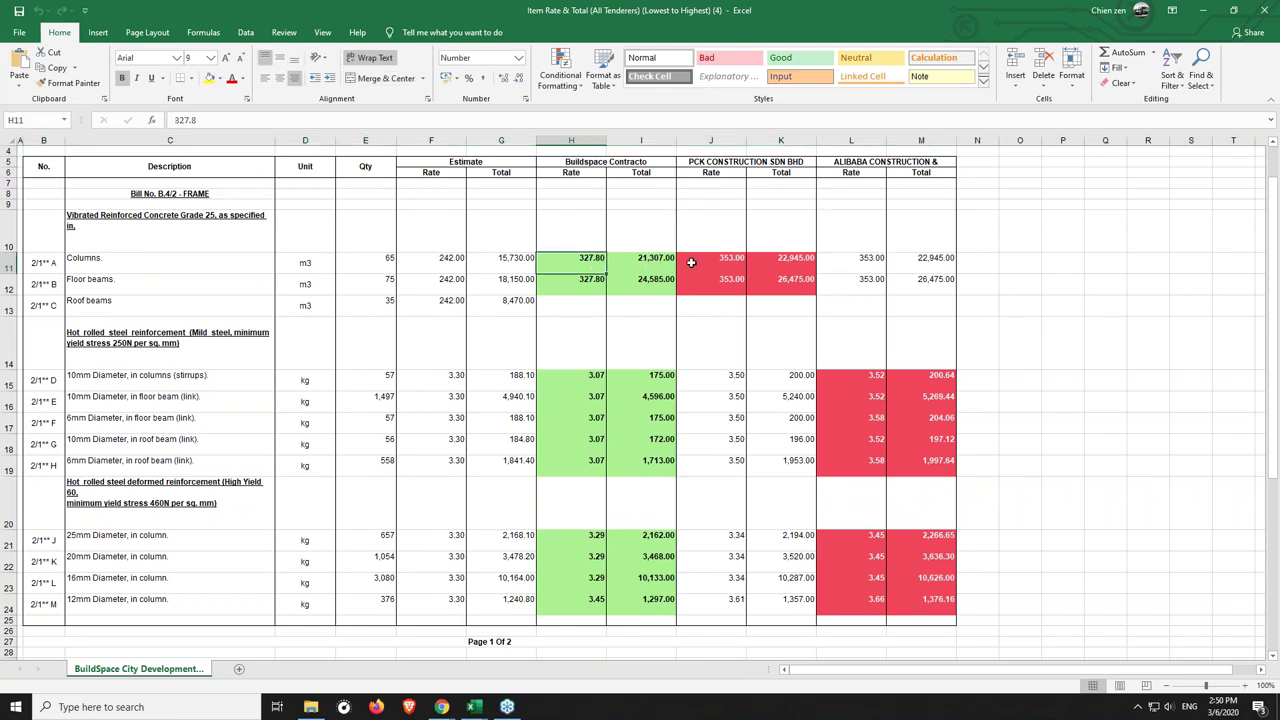
left_click(697, 263)
key("Right")
left_click(585, 264)
left_click(731, 266)
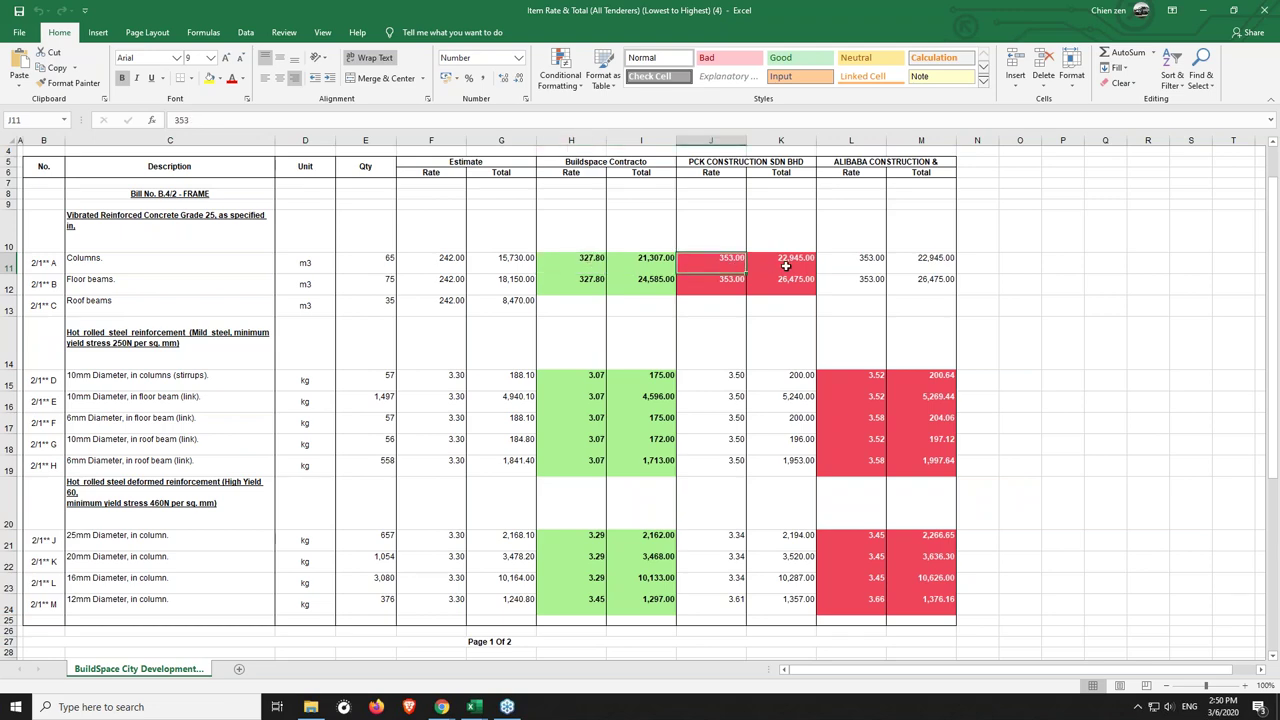
left_click(846, 377)
scroll(849, 399, "down", 5)
scroll(849, 399, "down", 3)
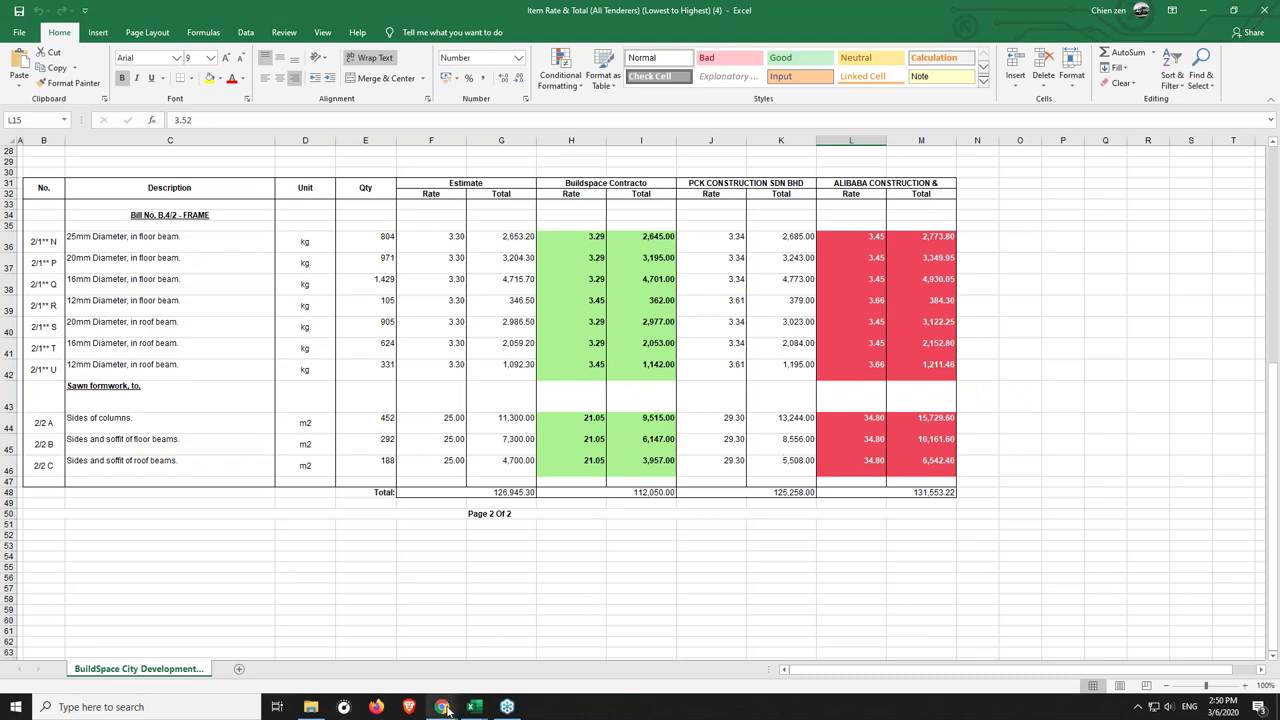
Switch to the BuildSpace eProject open tender page in the browser and open the Award Recommendation for Tender Resubmission 1.
mouse_move(443, 708)
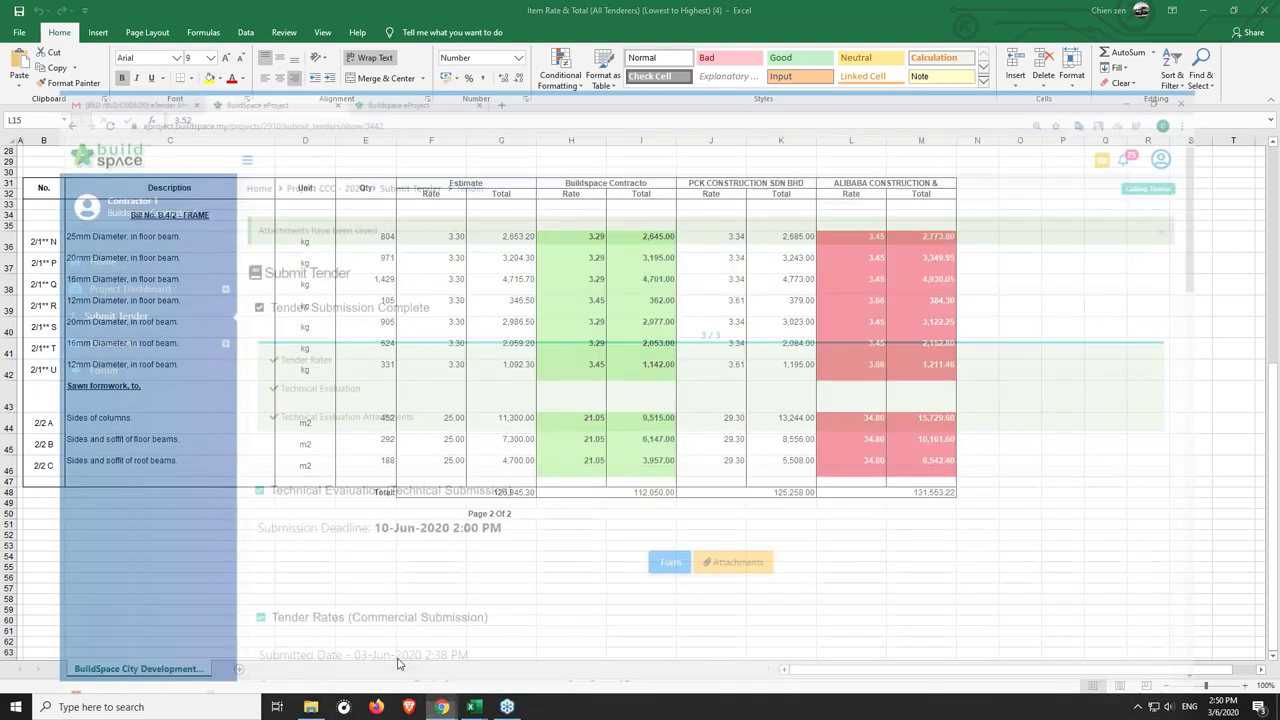
left_click(400, 665)
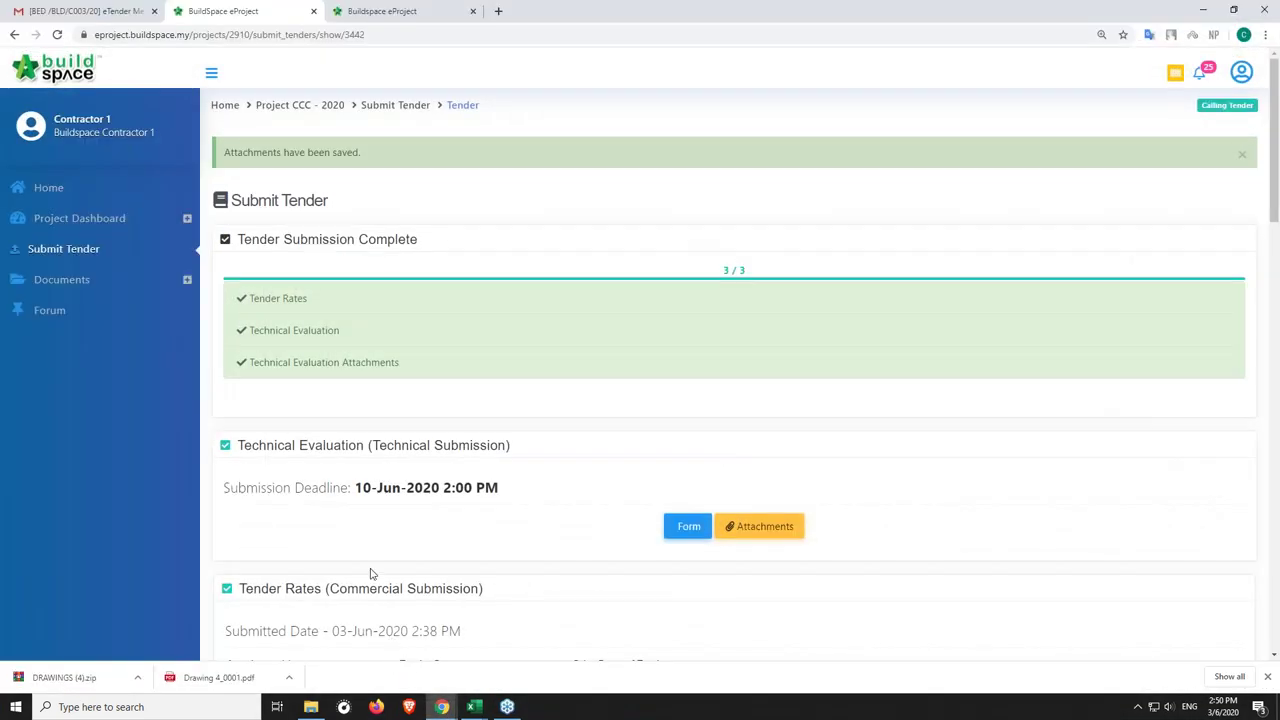
mouse_move(441, 708)
left_click(530, 648)
left_click(99, 10)
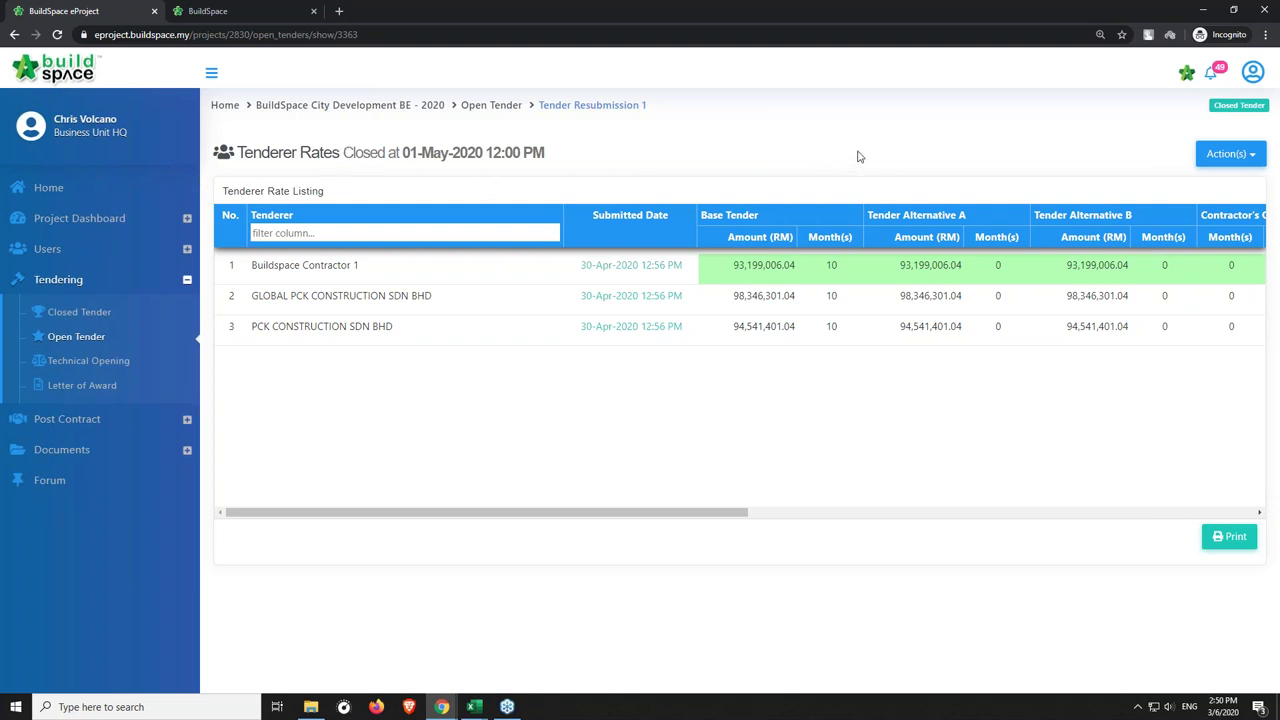
left_click(1216, 160)
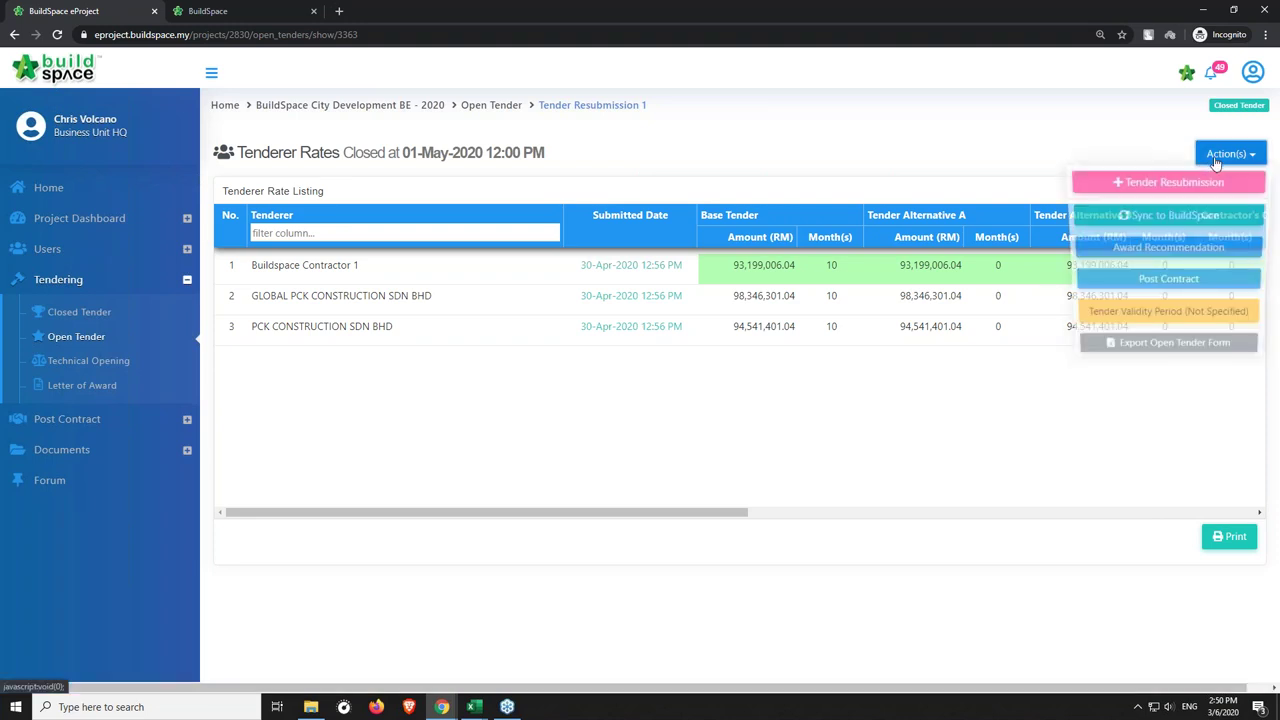
left_click(1148, 250)
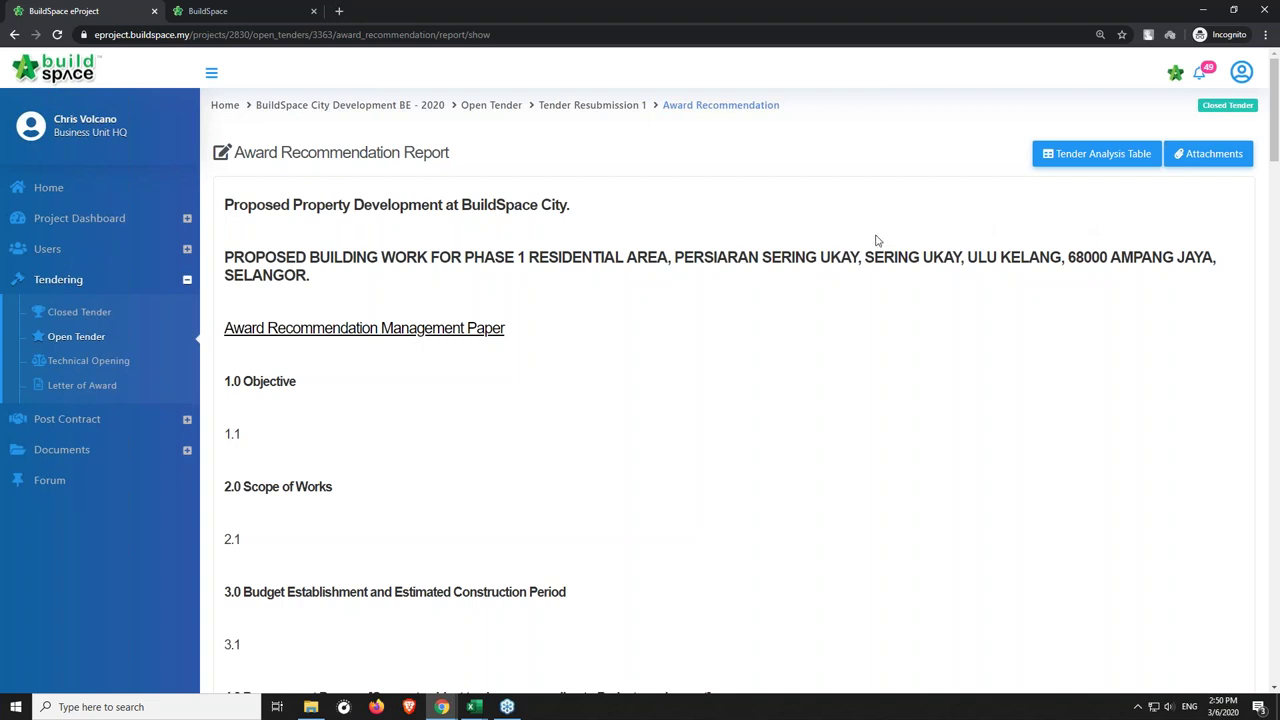
Review the Award Recommendation Report's participant status, original tender summary and Tender Resubmission 1 summary.
scroll(840, 235, "down", 3)
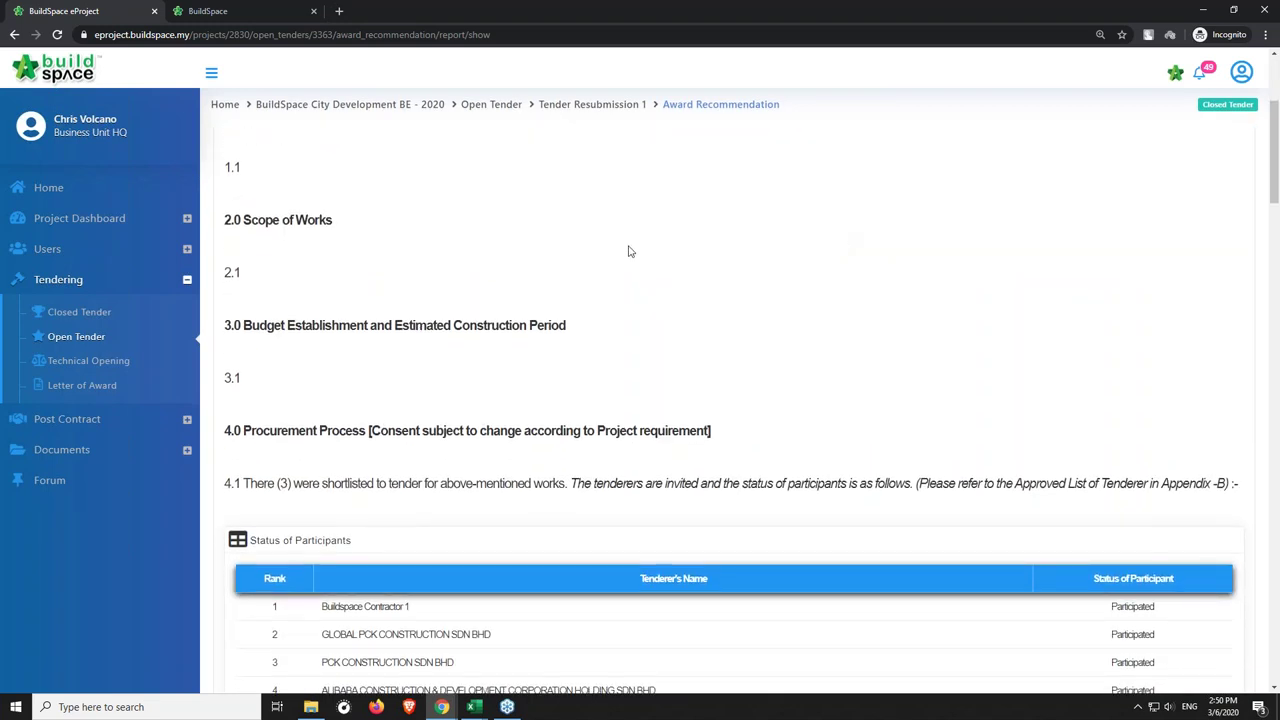
scroll(663, 414, "down", 2)
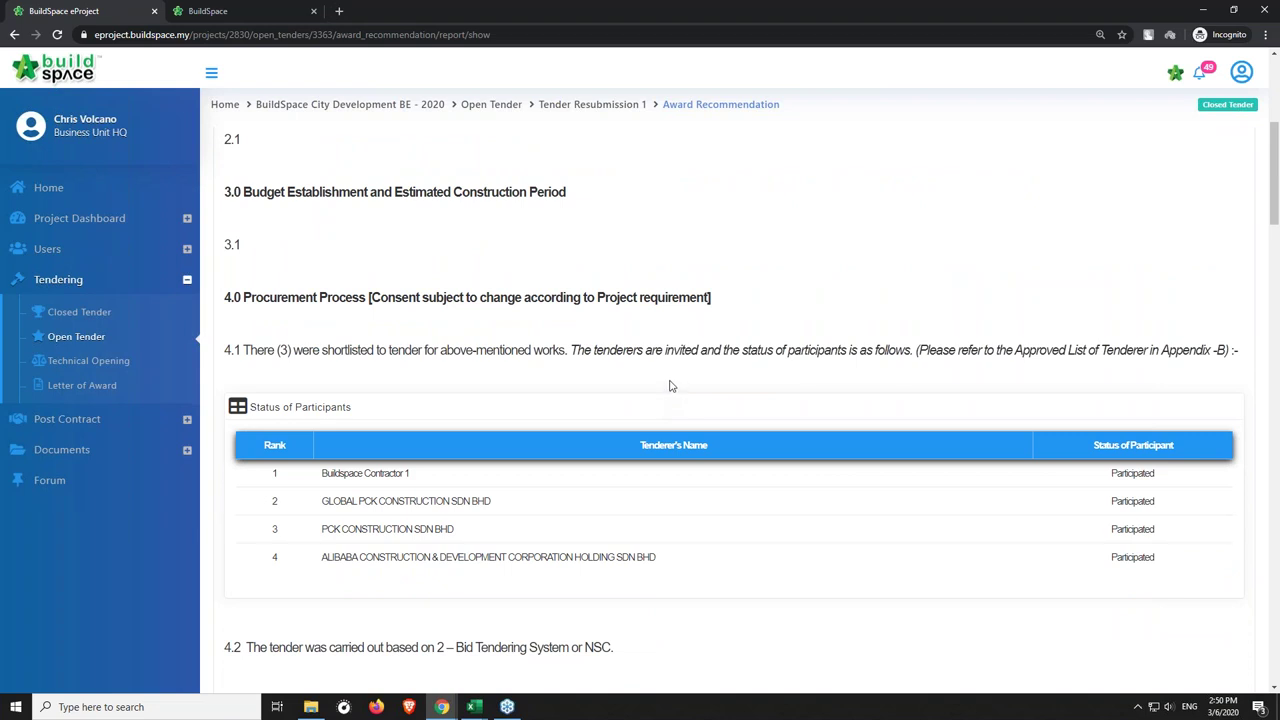
scroll(675, 380, "down", 1)
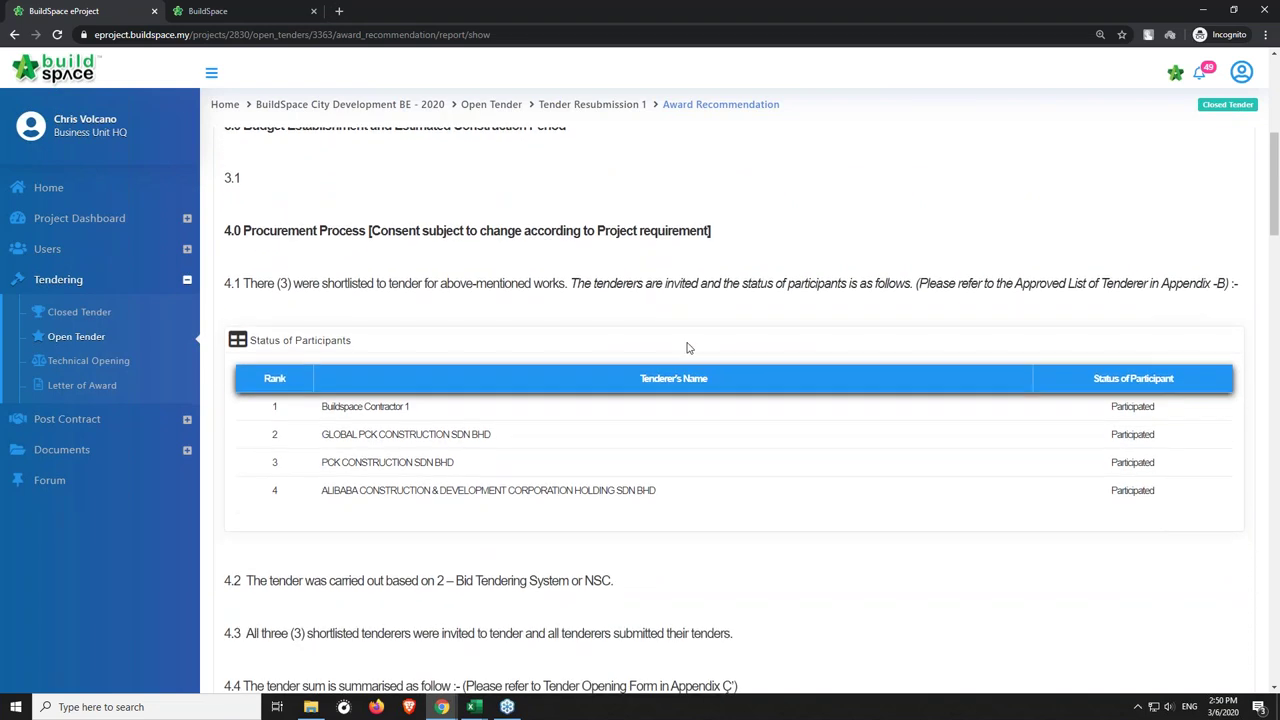
scroll(650, 345, "down", 1)
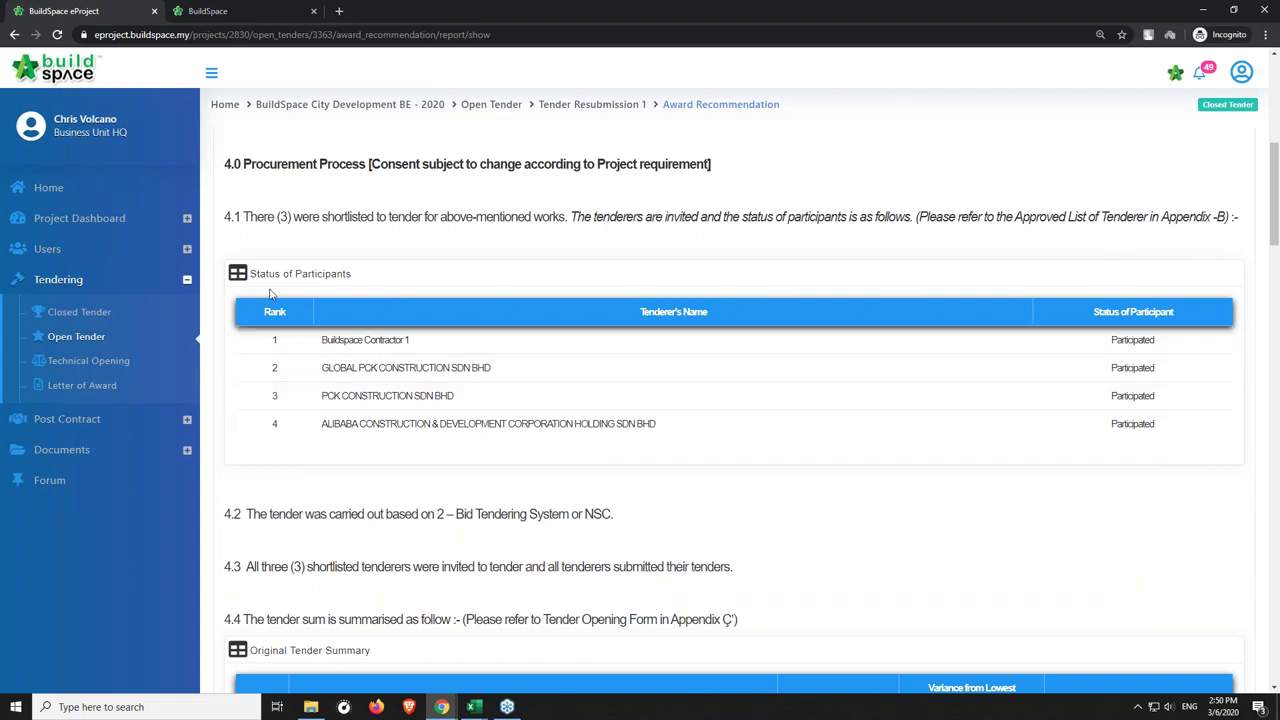
scroll(333, 289, "down", 2)
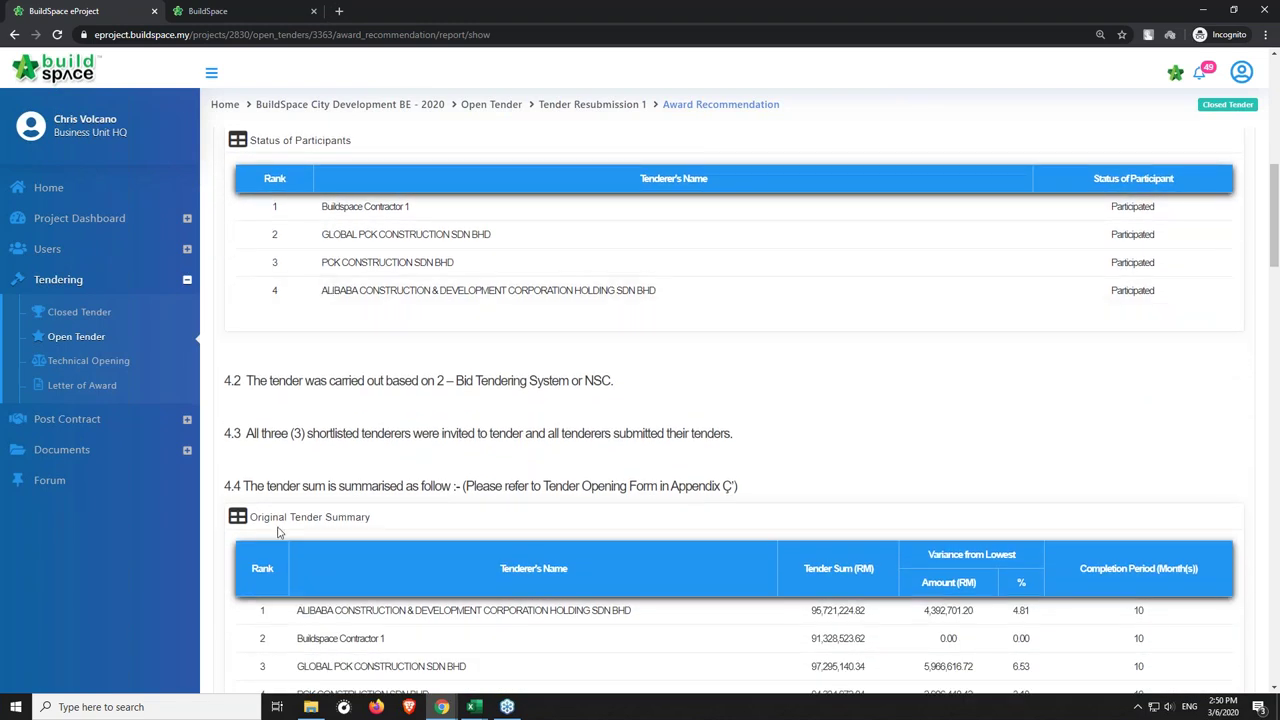
scroll(370, 535, "down", 1)
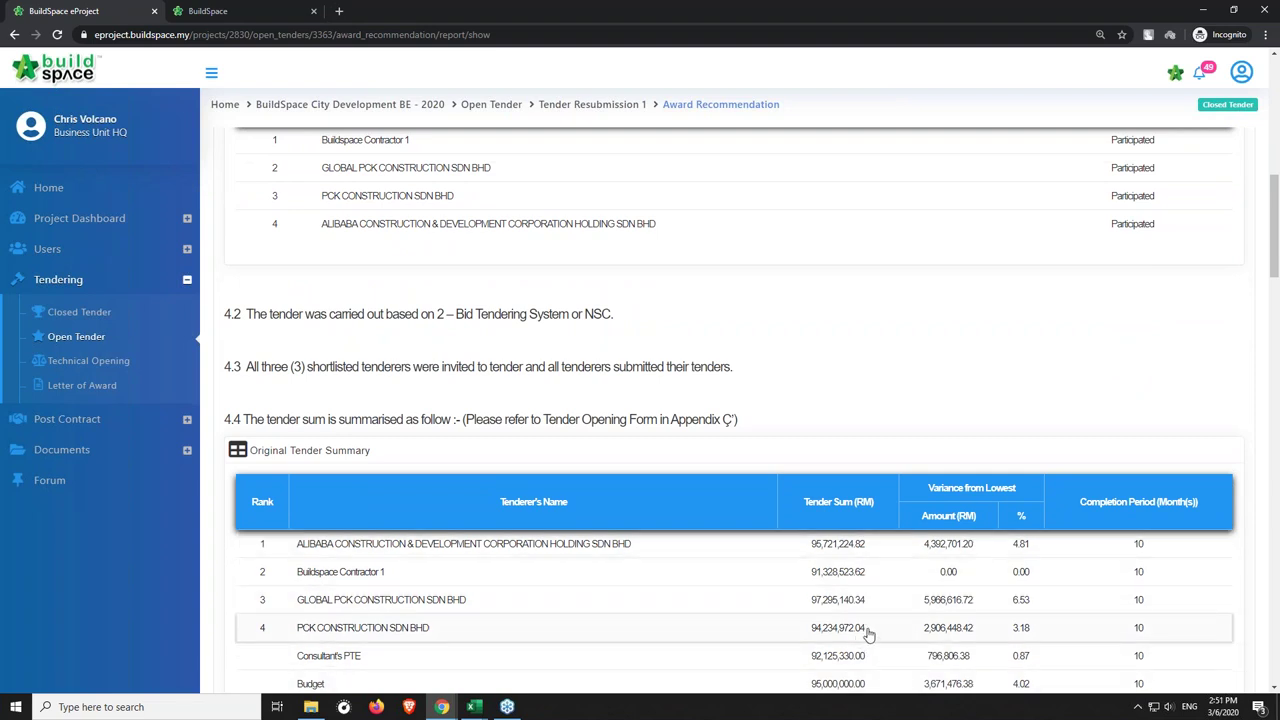
scroll(829, 570, "down", 5)
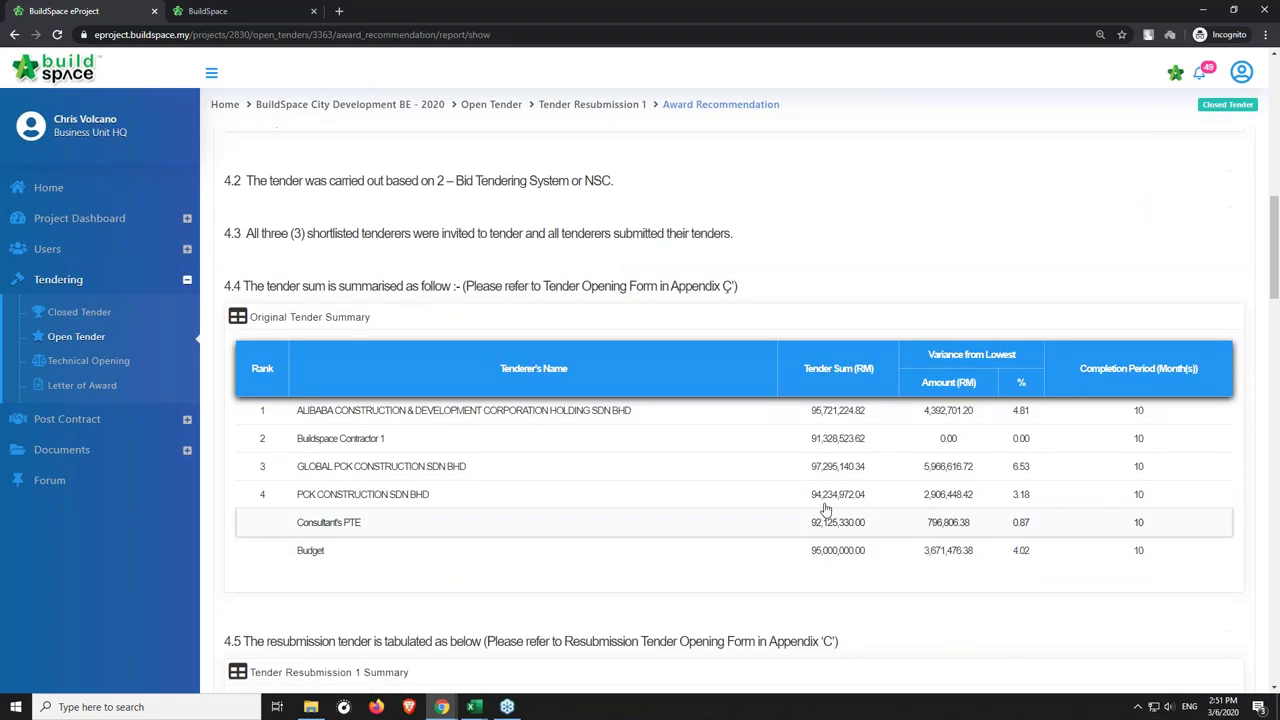
scroll(821, 468, "down", 2)
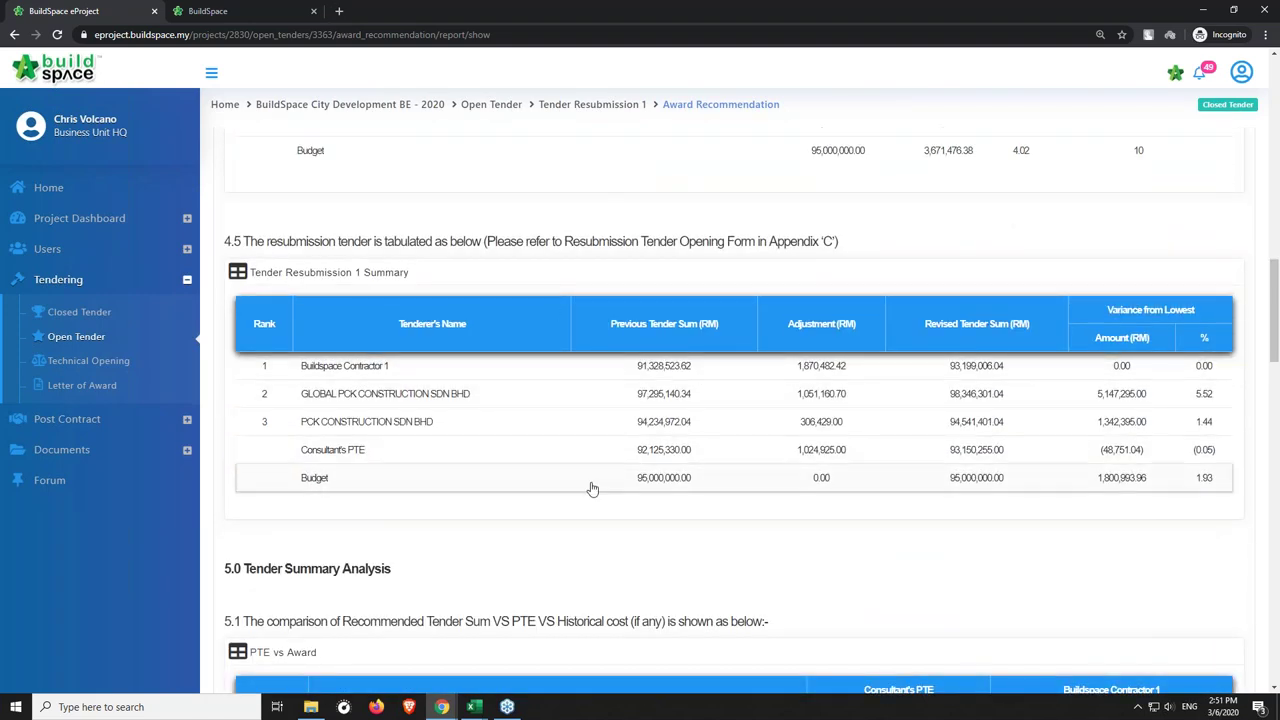
Examine the report's PTE vs Award, Budget Vs Award and Contract Sum tables.
scroll(420, 320, "down", 3)
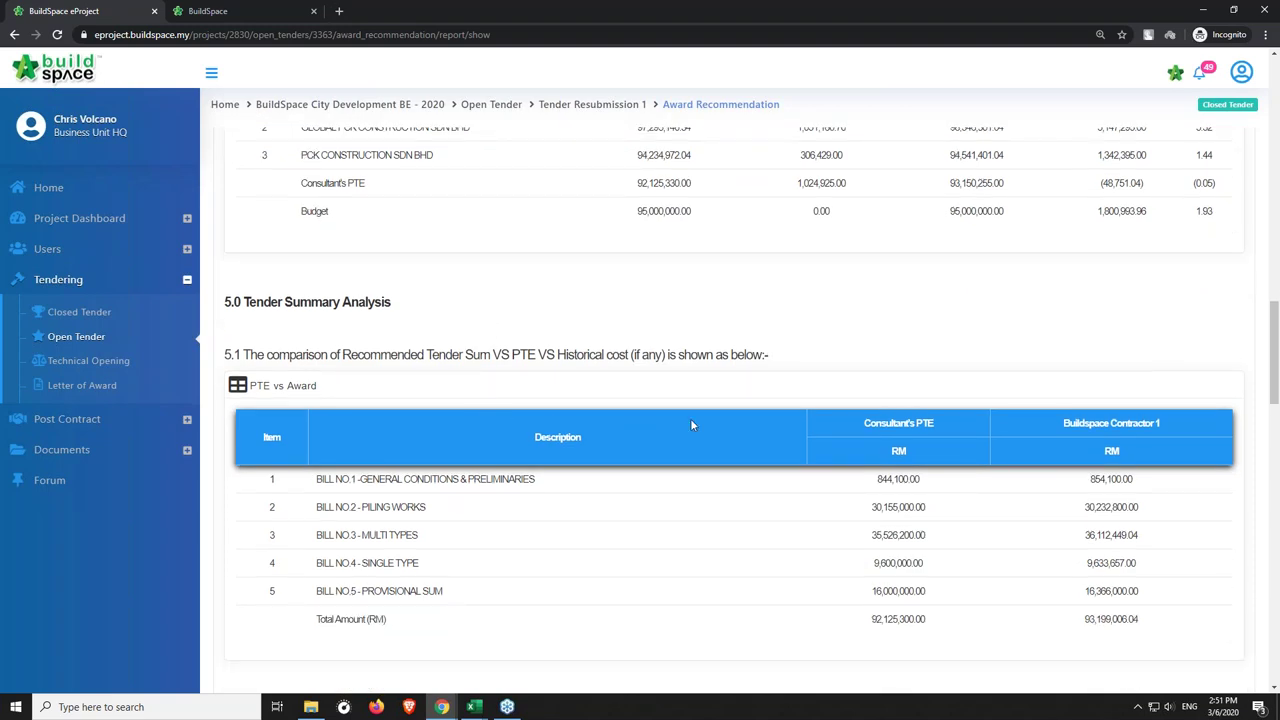
scroll(720, 415, "down", 3)
scroll(850, 410, "down", 3)
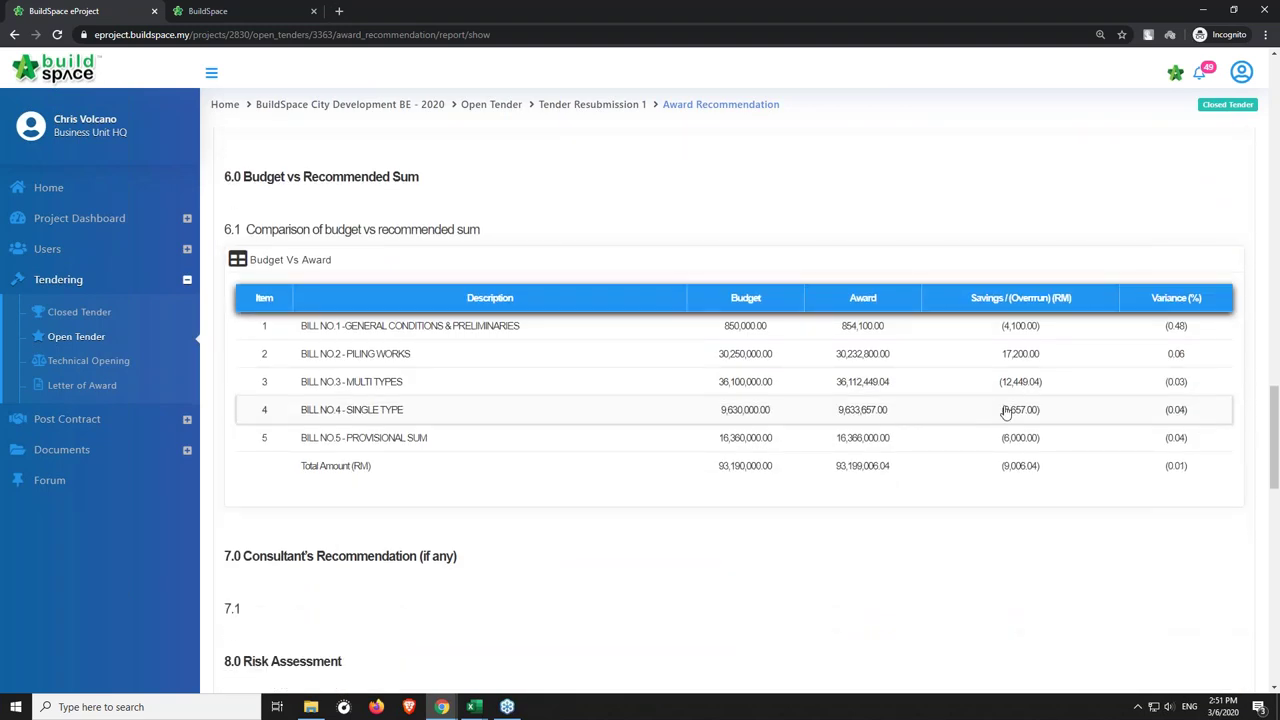
scroll(1020, 413, "down", 2)
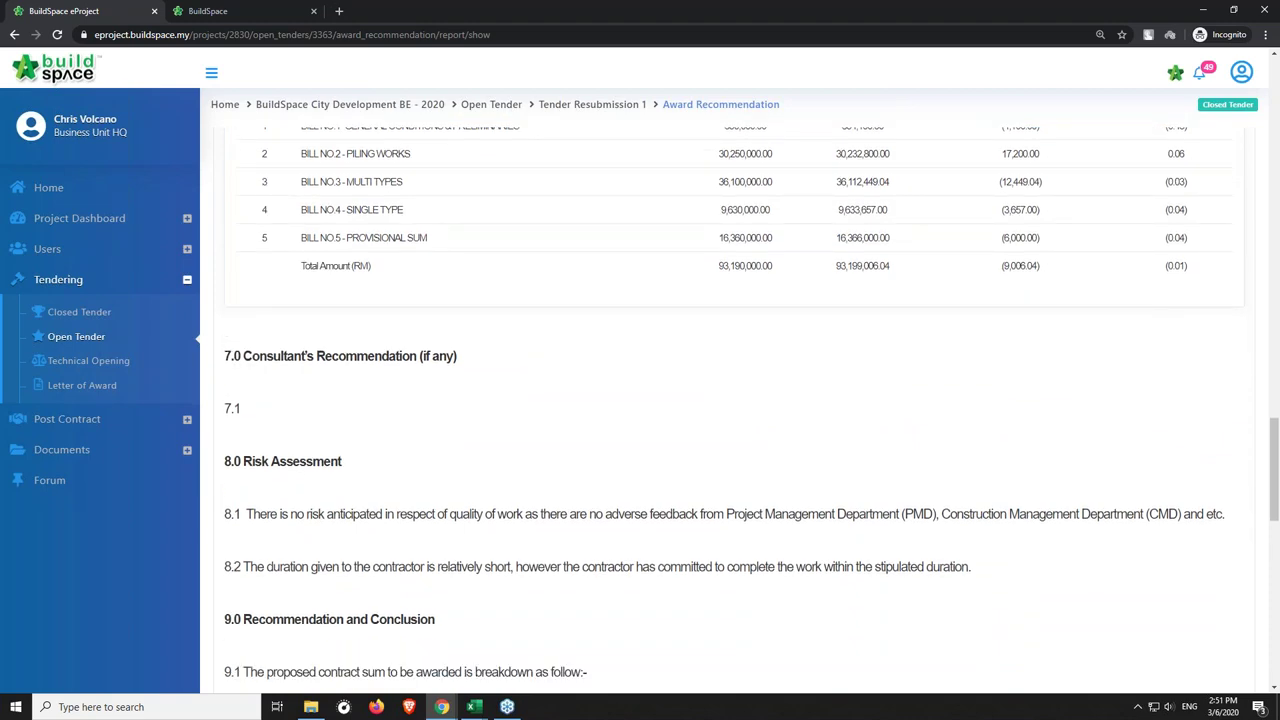
scroll(1020, 400, "down", 4)
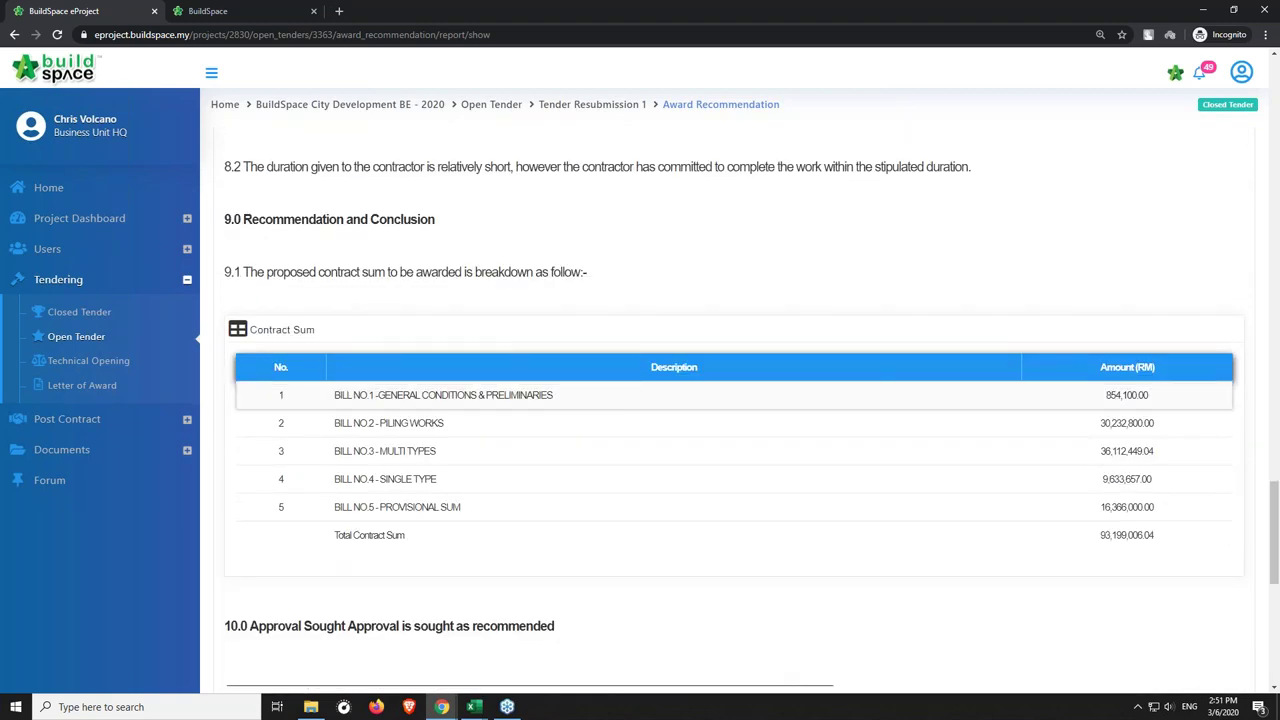
Review the report's summary of award recommendation, view its verifier logs and close them.
scroll(1020, 345, "down", 1)
scroll(1045, 435, "down", 4)
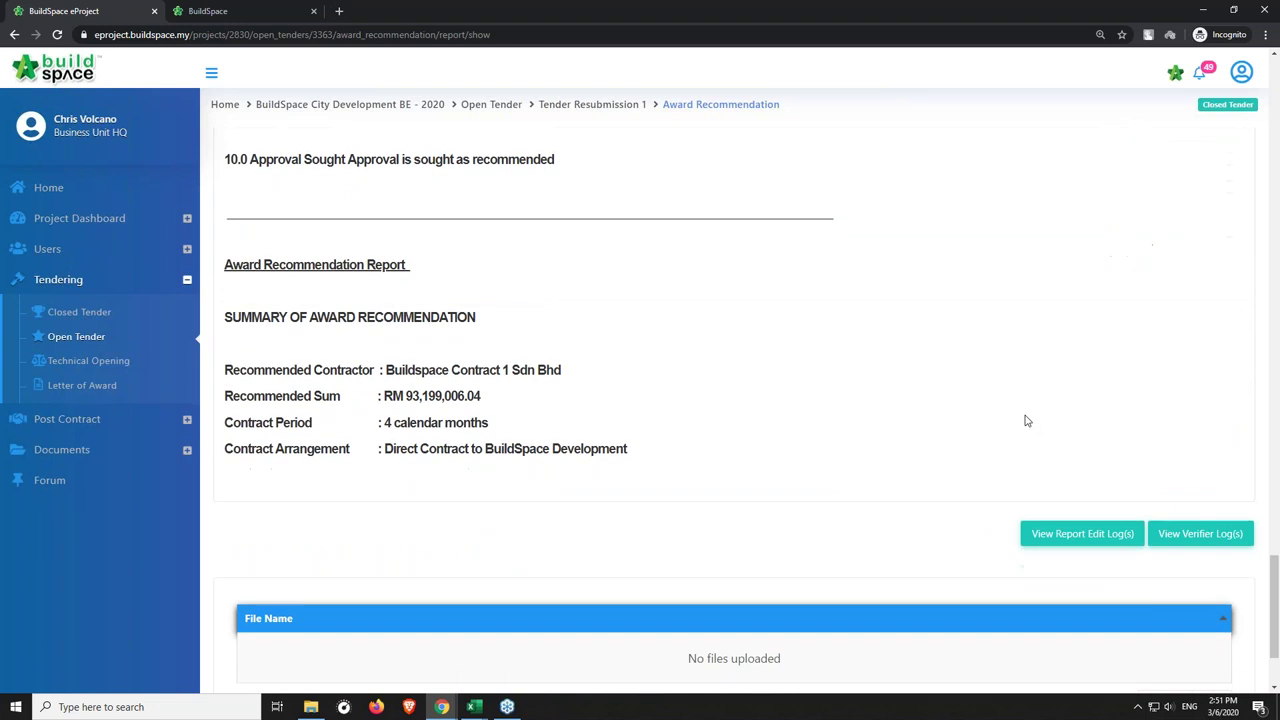
scroll(1100, 437, "down", 1)
left_click(1203, 402)
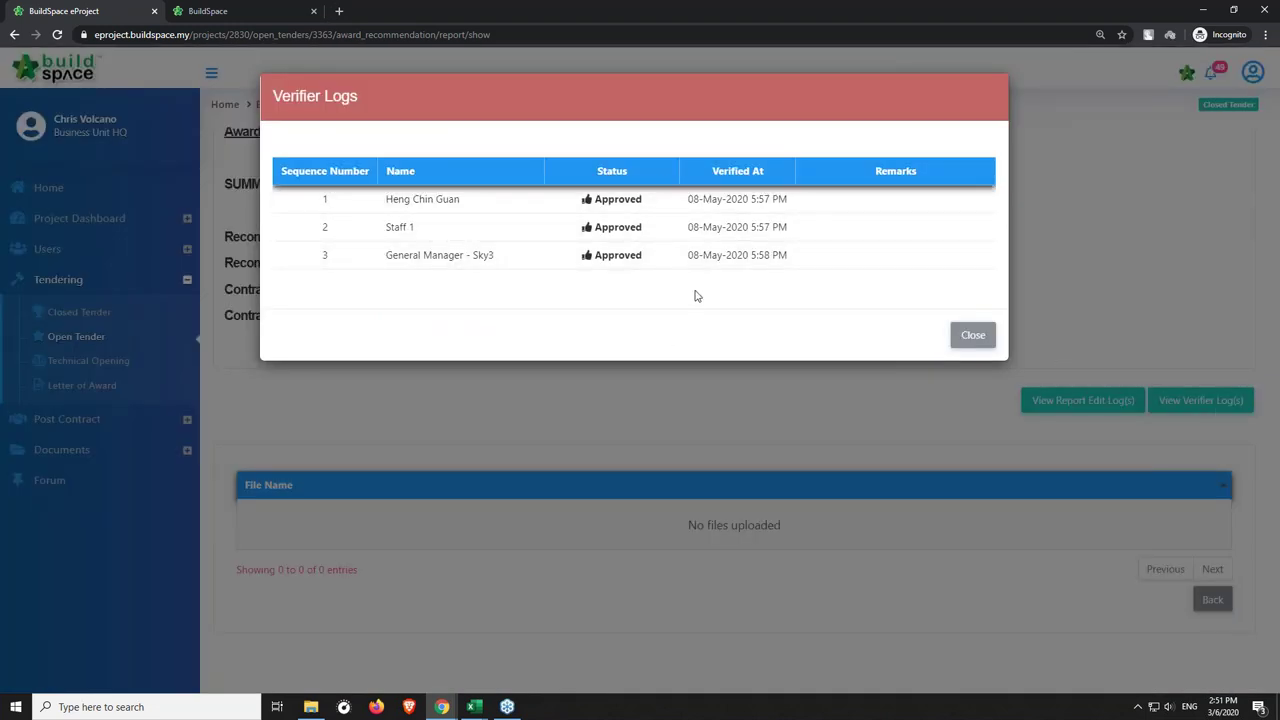
left_click(973, 336)
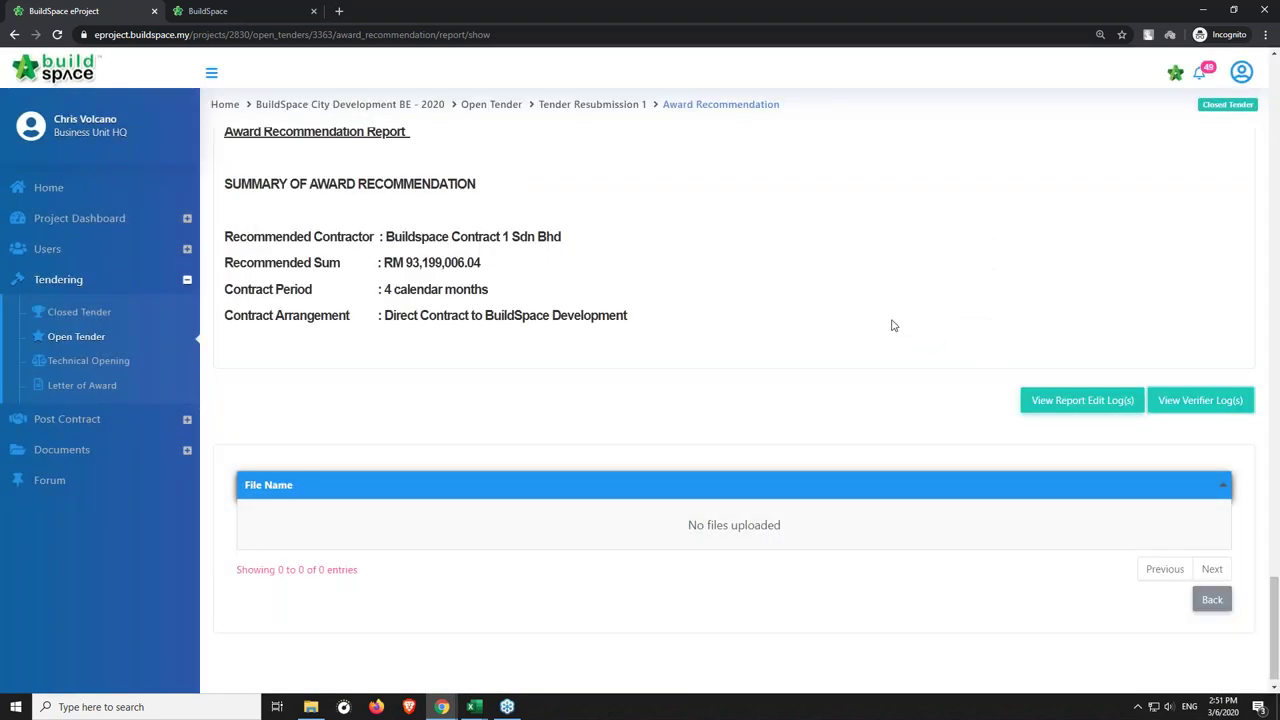
Open the project's Letter of Award, view its print version and return to the section list.
left_click(112, 391)
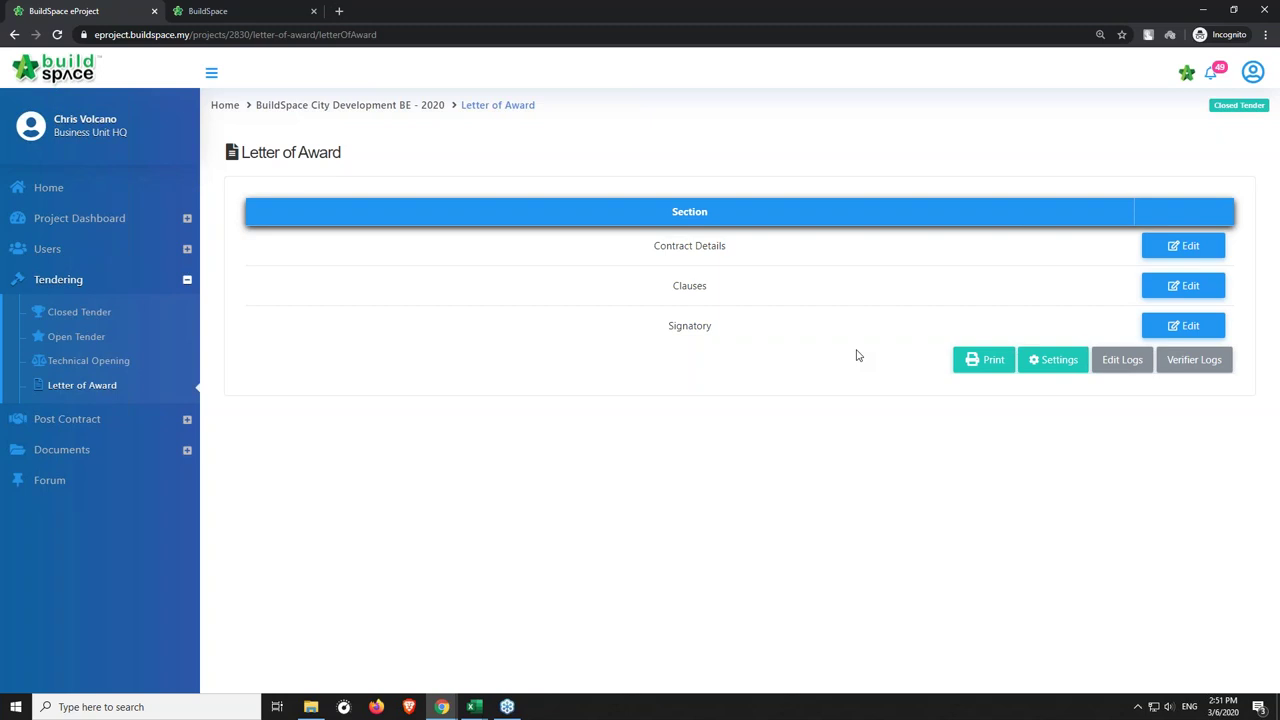
left_click(985, 360)
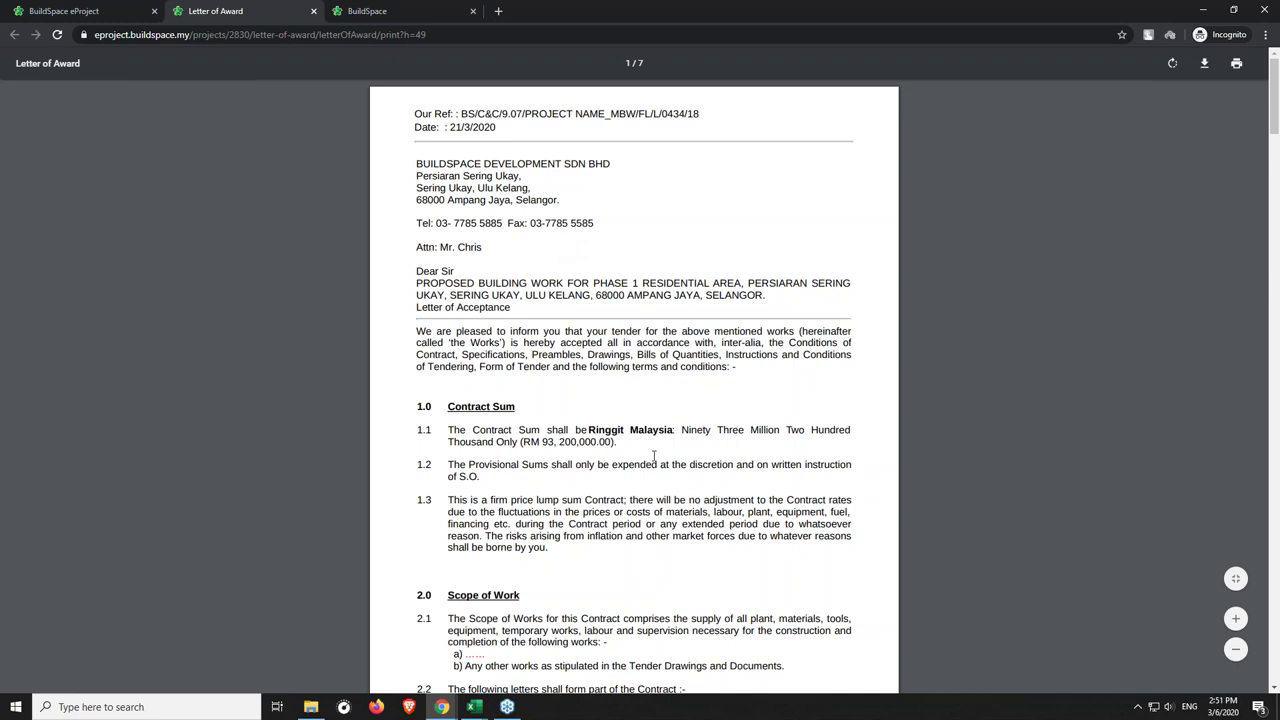
left_click(108, 16)
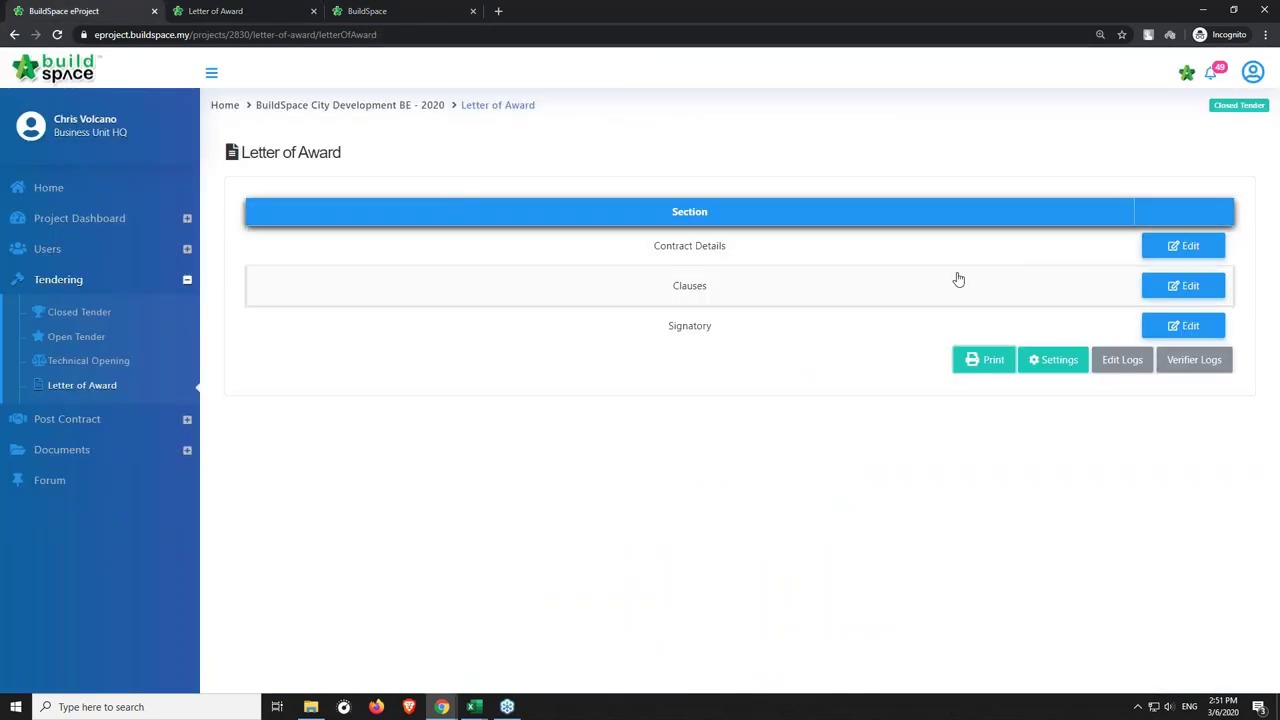
Open the Letter of Award's clauses for editing and review the Contract Sum and Scope of Work clauses.
left_click(1172, 297)
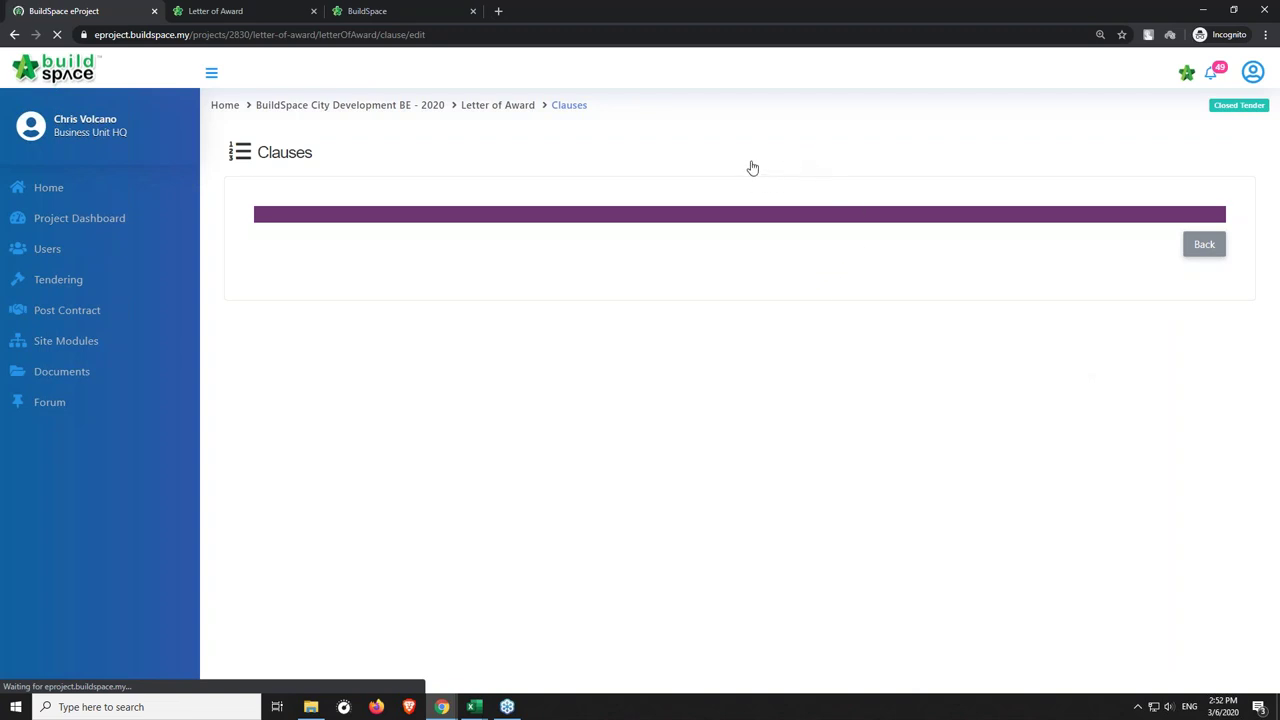
scroll(760, 263, "down", 2)
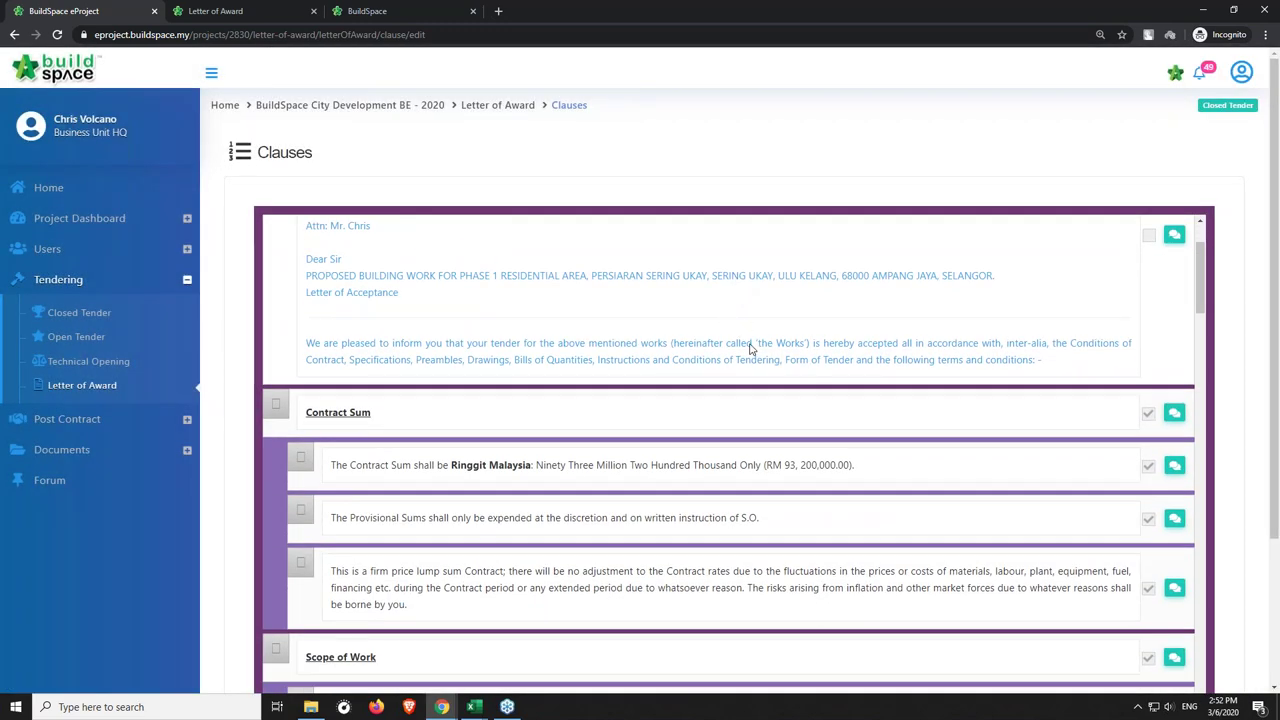
scroll(749, 341, "down", 1)
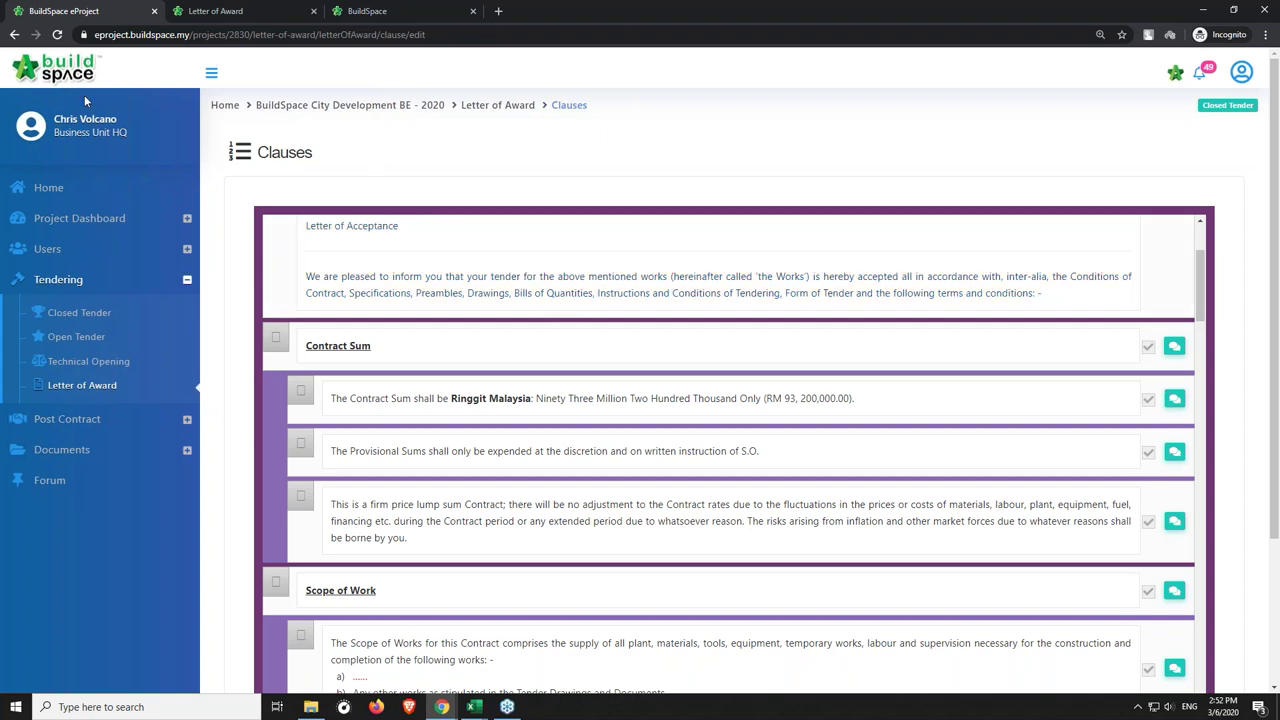
Filter the project list by name with 888 and open the 180 RUMAH TERES DAN 80 RUMAH BERKEMBAR project.
left_click(62, 188)
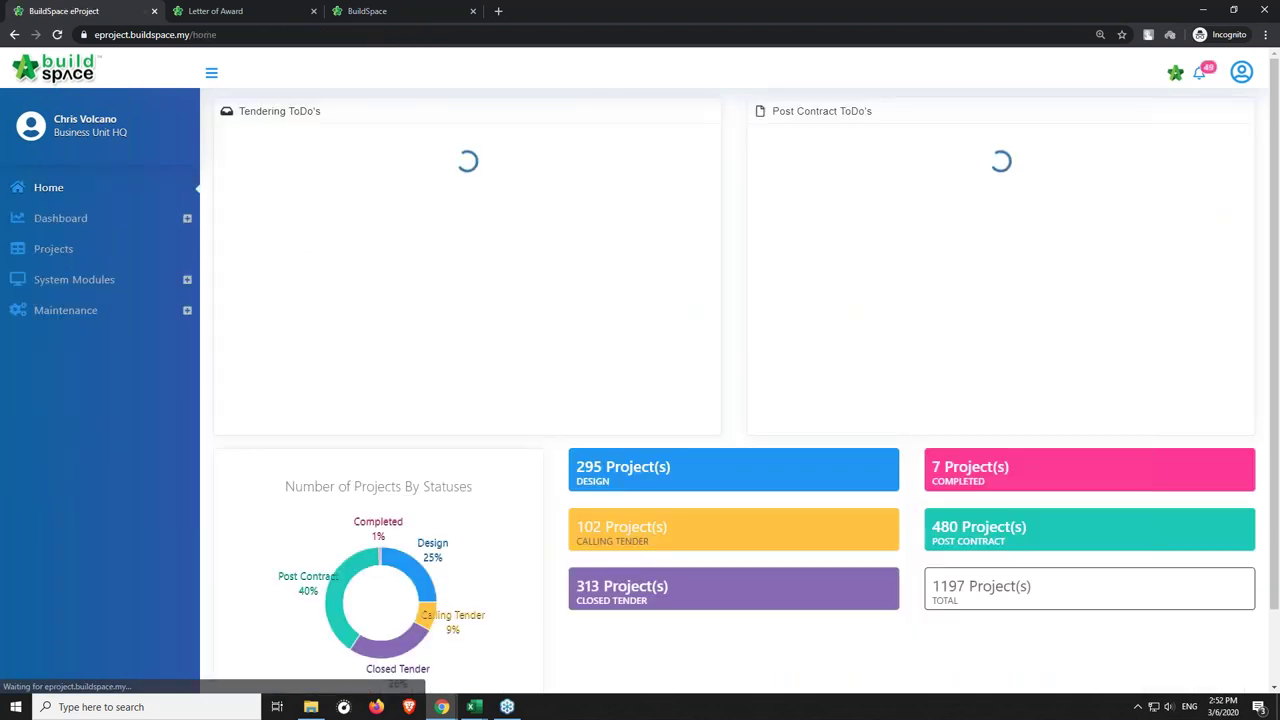
left_click(65, 249)
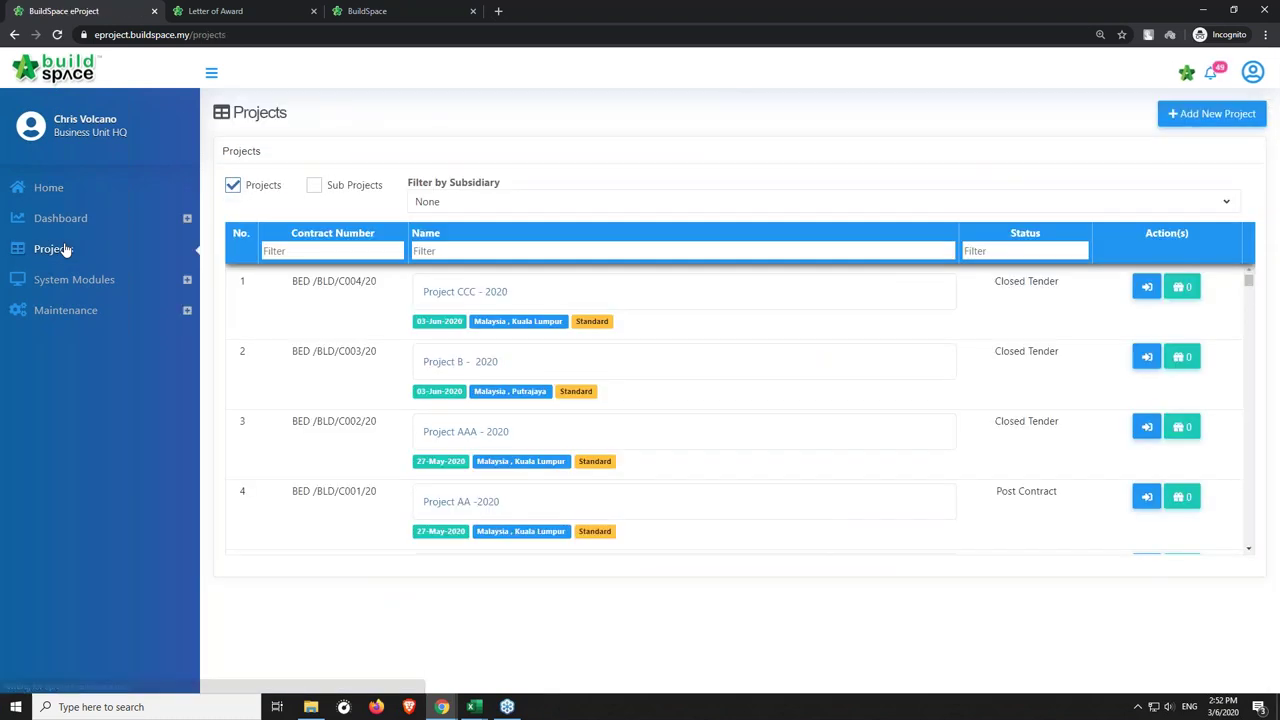
left_click(455, 251)
type("888")
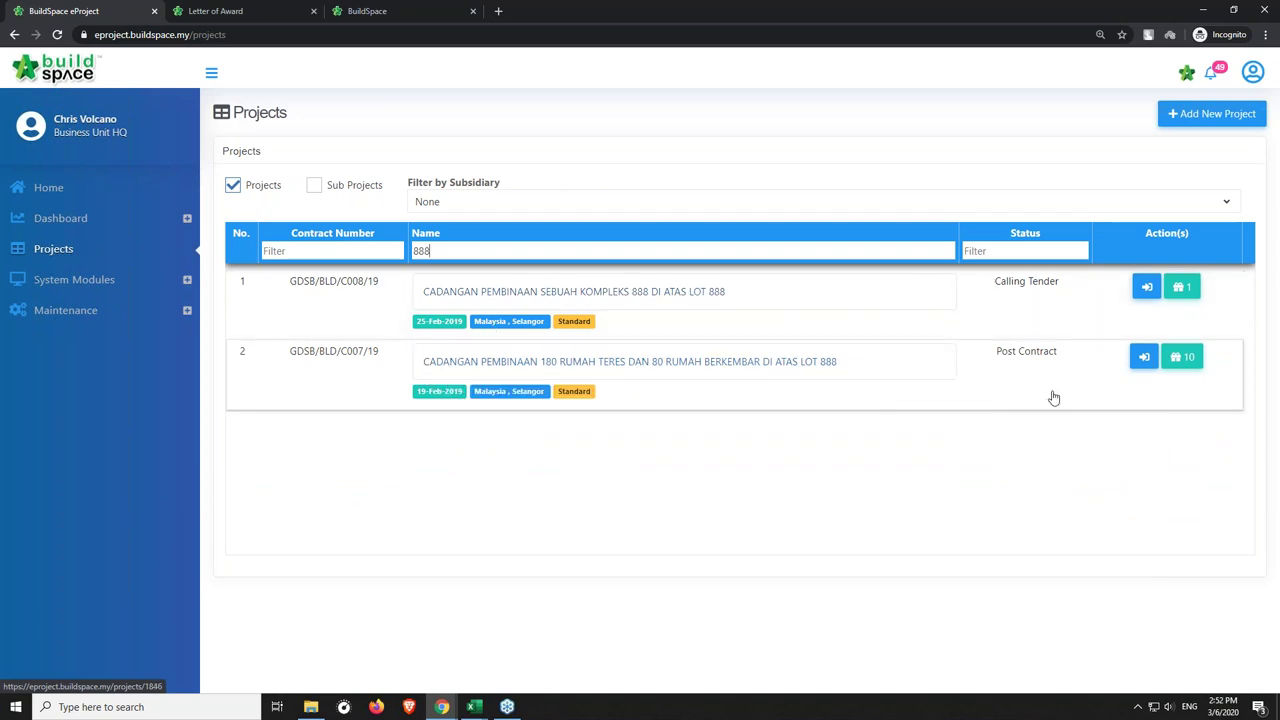
left_click(784, 368)
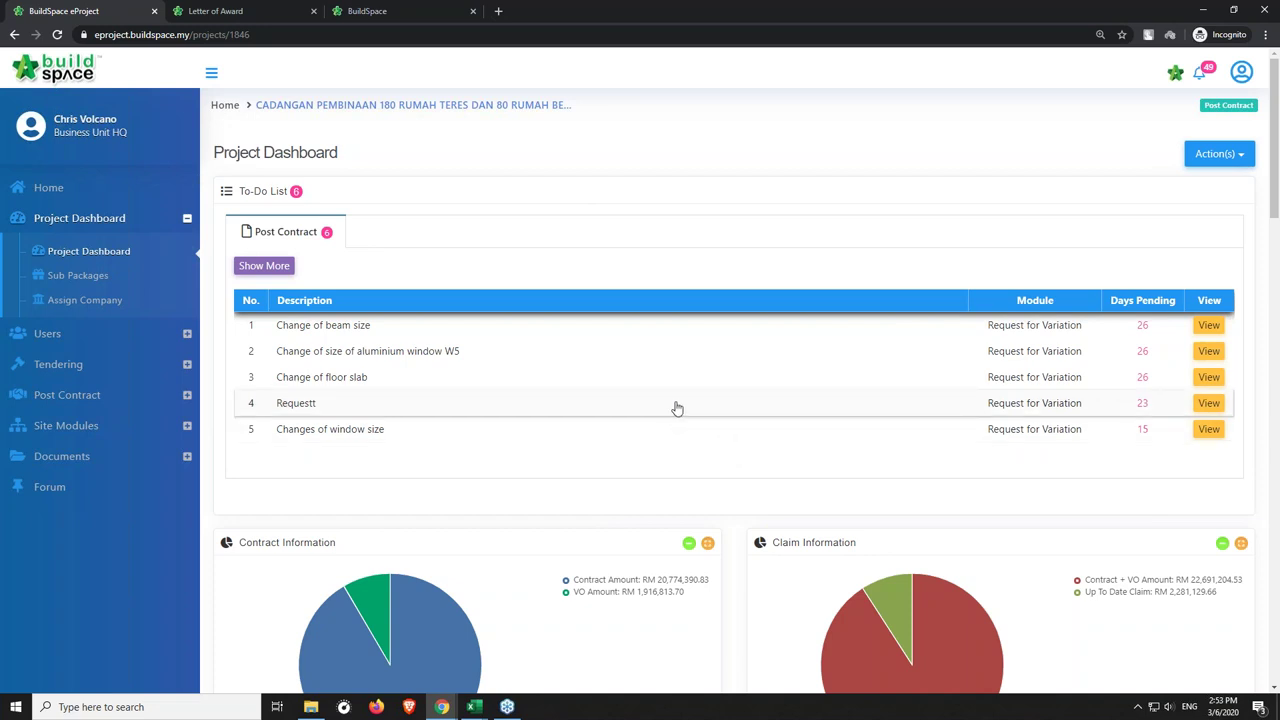
Review the project dashboard's contract and claim charts and the project schedule cost information.
scroll(997, 282, "down", 3)
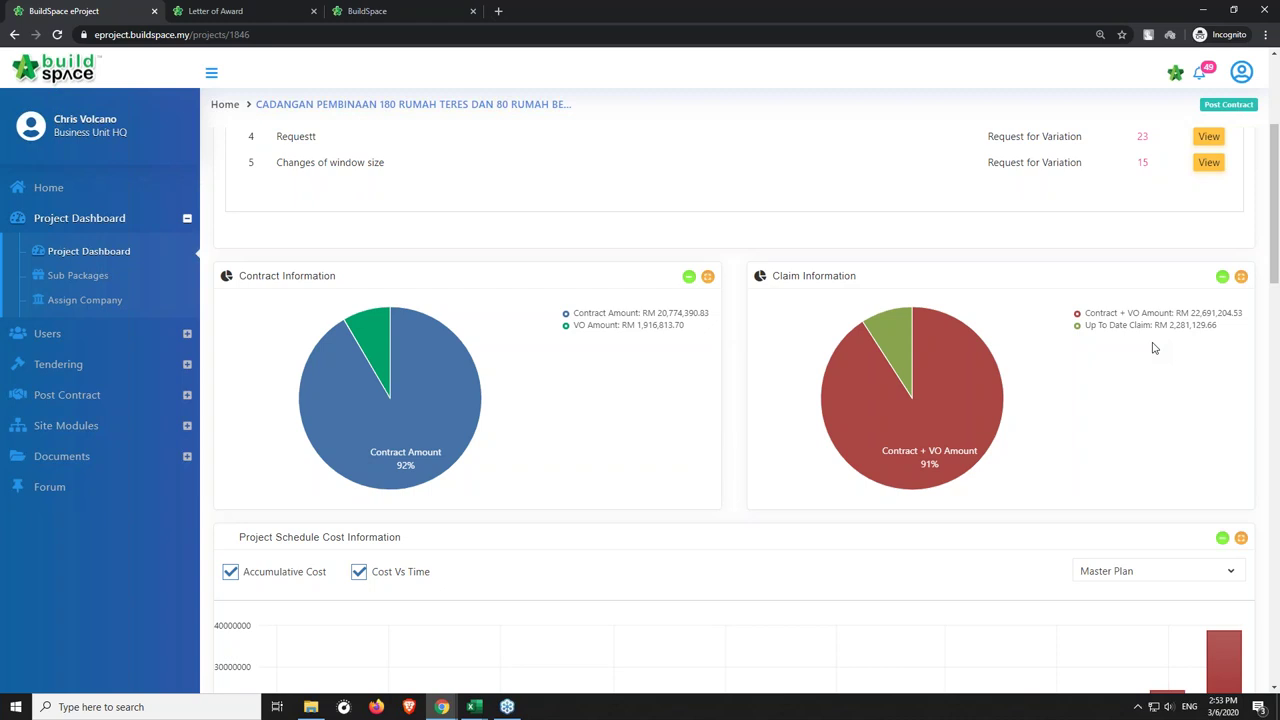
left_click_drag(1274, 258, 1274, 315)
left_click_drag(1277, 325, 1276, 341)
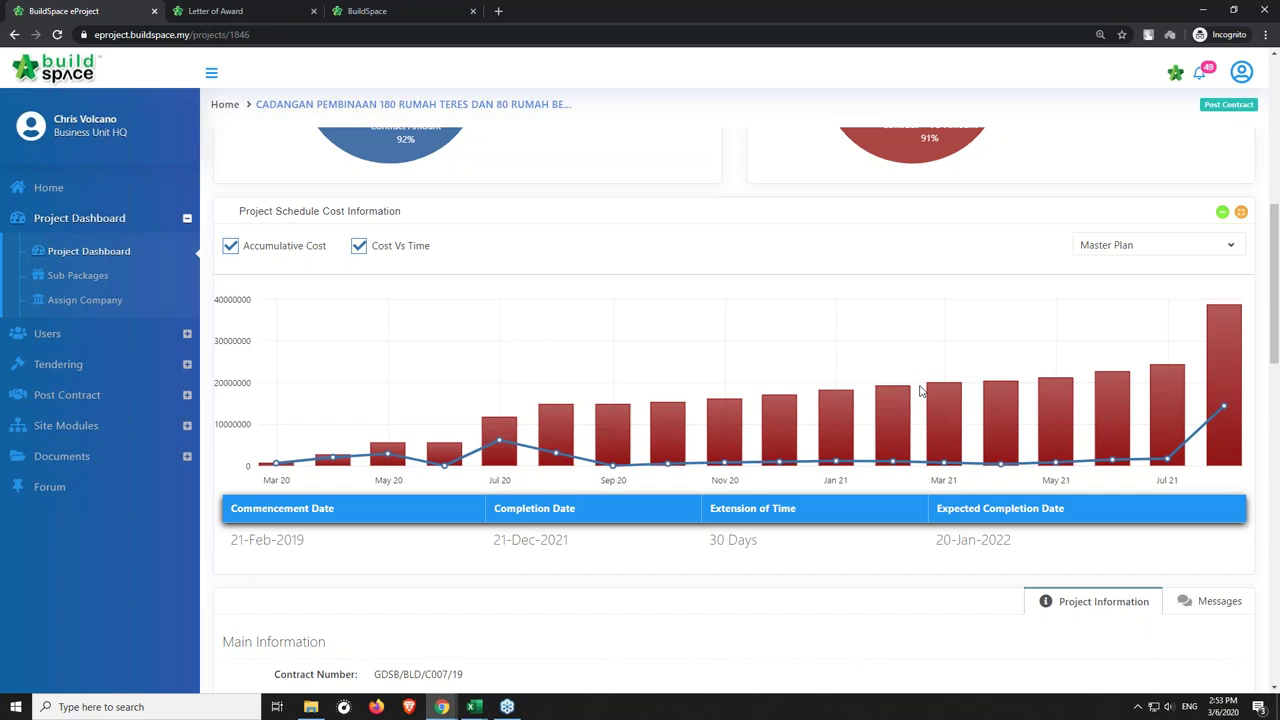
Open the project's Request for Variation list at full page width, browse it and select all requests to total their amounts.
left_click(138, 395)
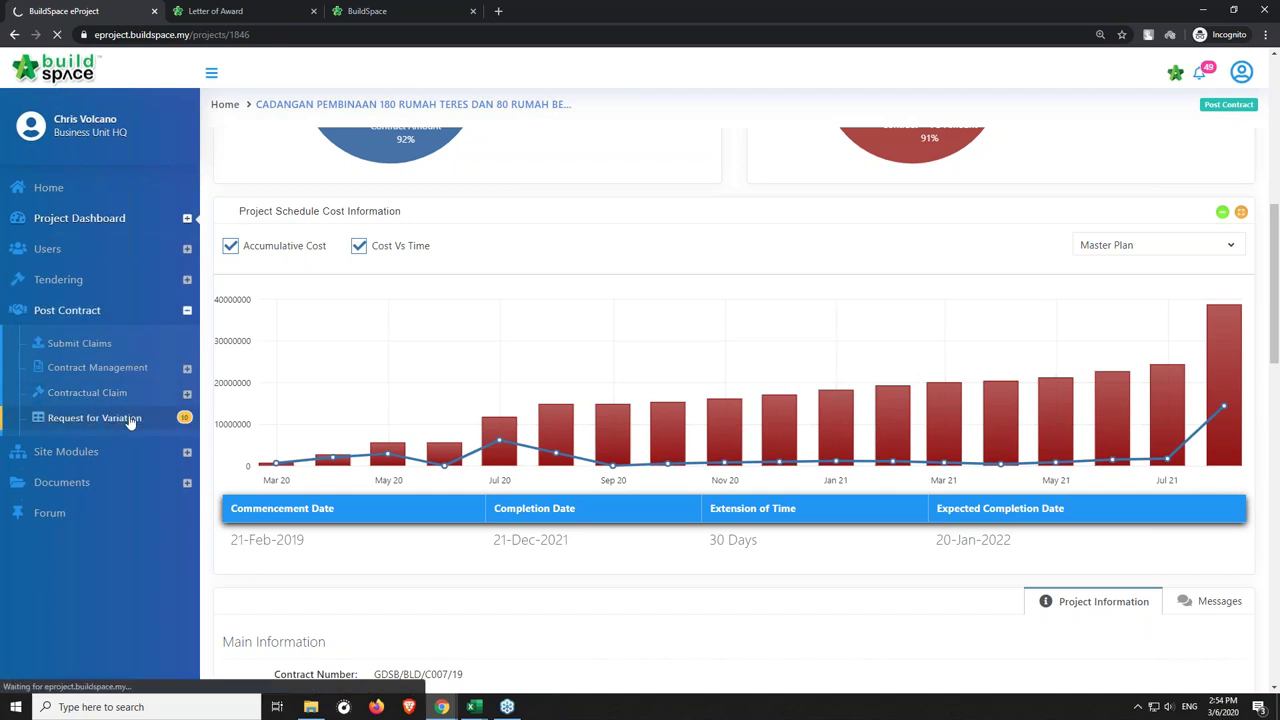
left_click(128, 420)
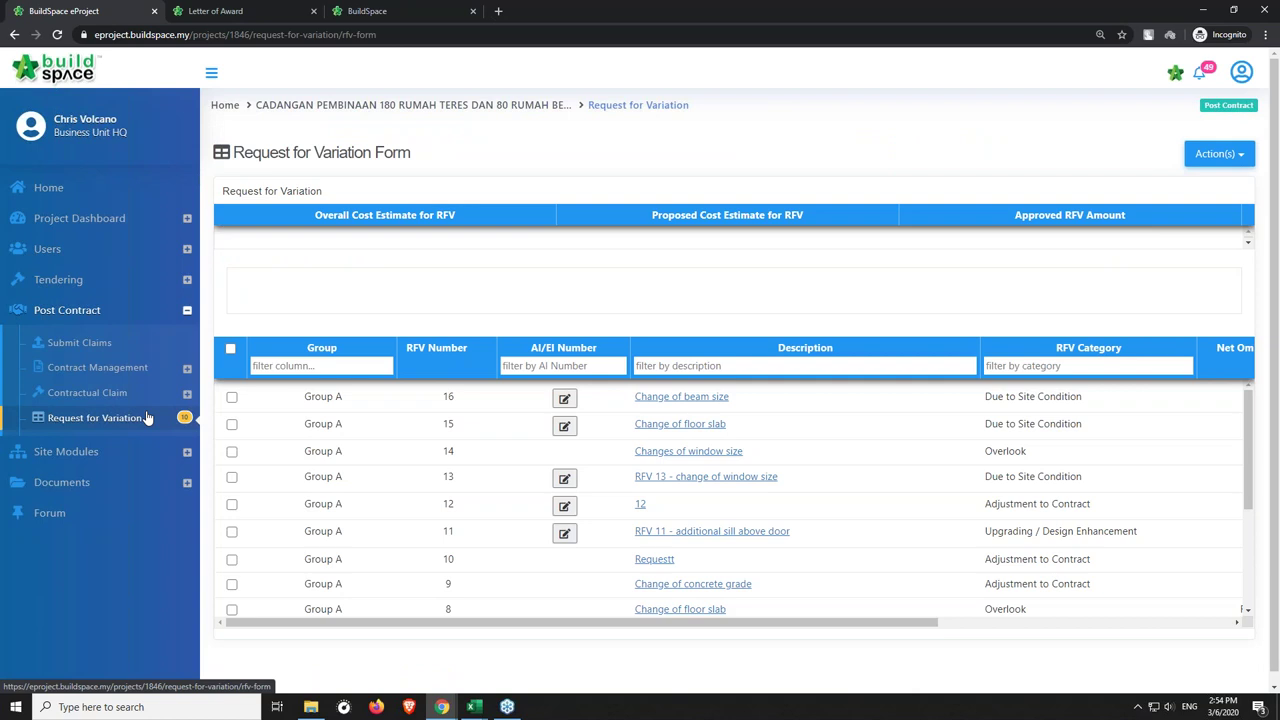
left_click(211, 72)
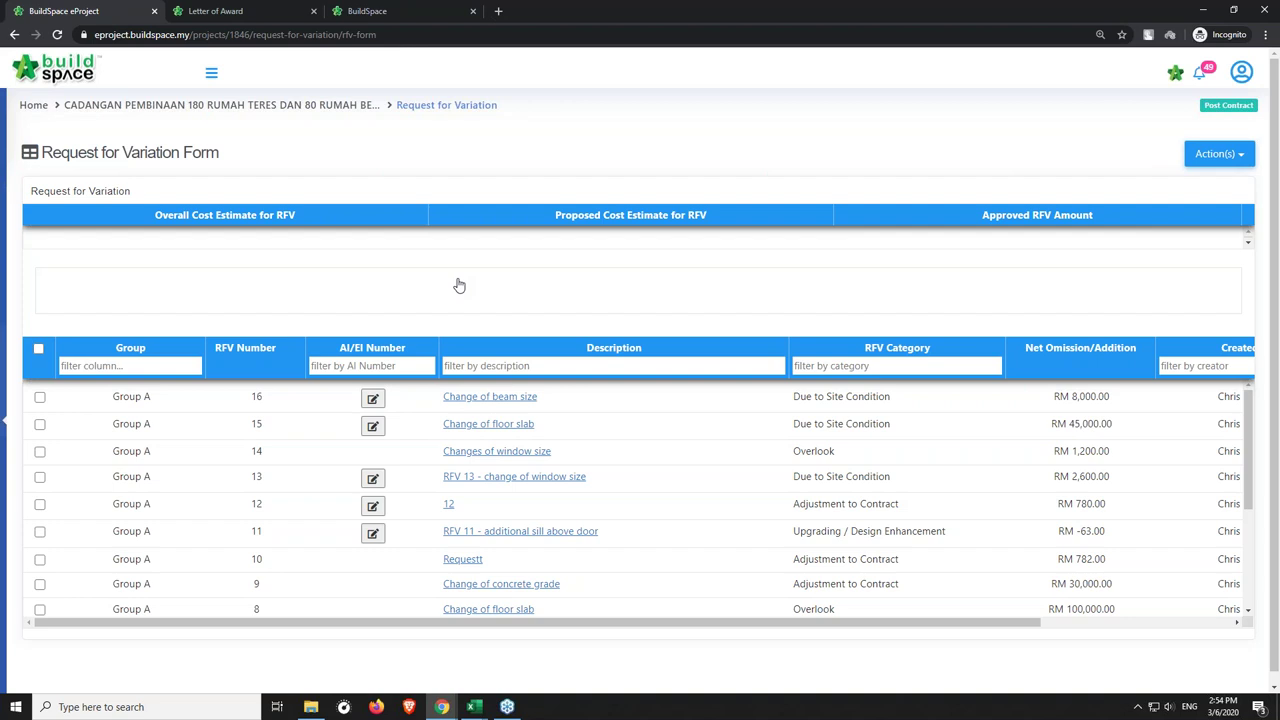
scroll(466, 450, "down", 3)
scroll(468, 500, "down", 2)
scroll(486, 480, "up", 3)
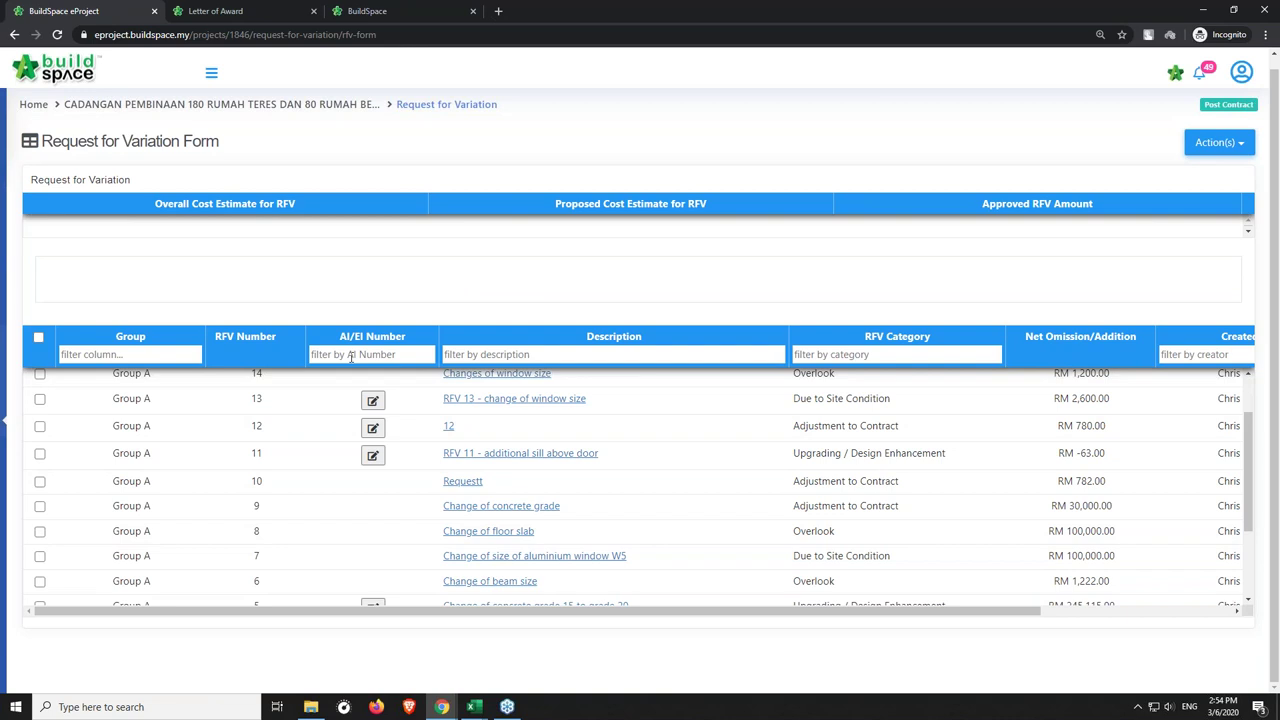
left_click(38, 339)
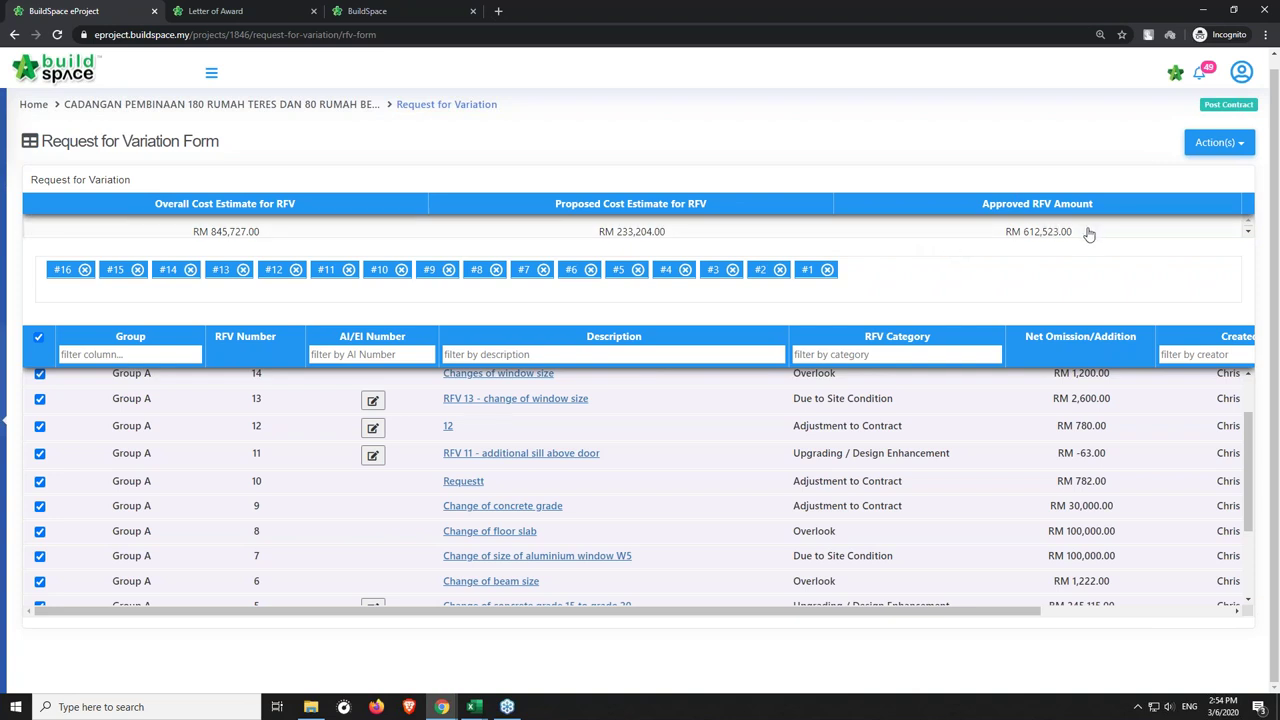
Open RFV 5, "Change of concrete grade 15 to grade 20", and examine the items in its cost estimate.
scroll(510, 440, "down", 2)
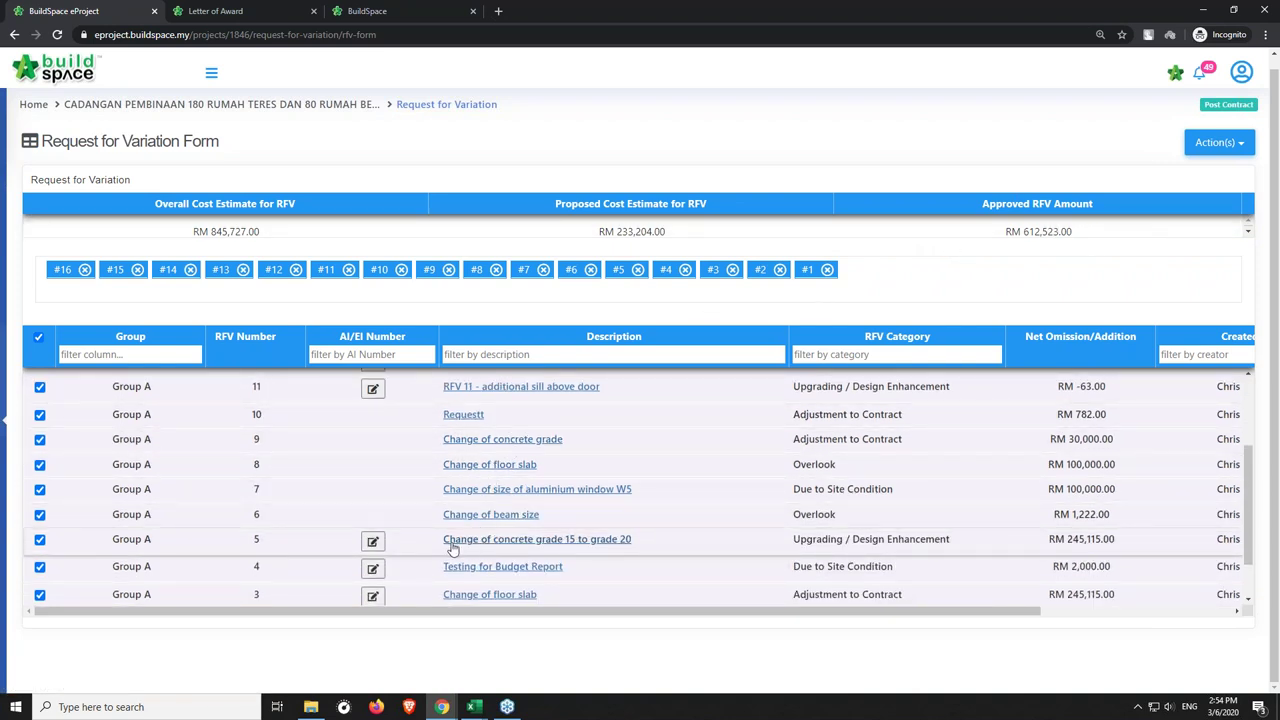
left_click(505, 541)
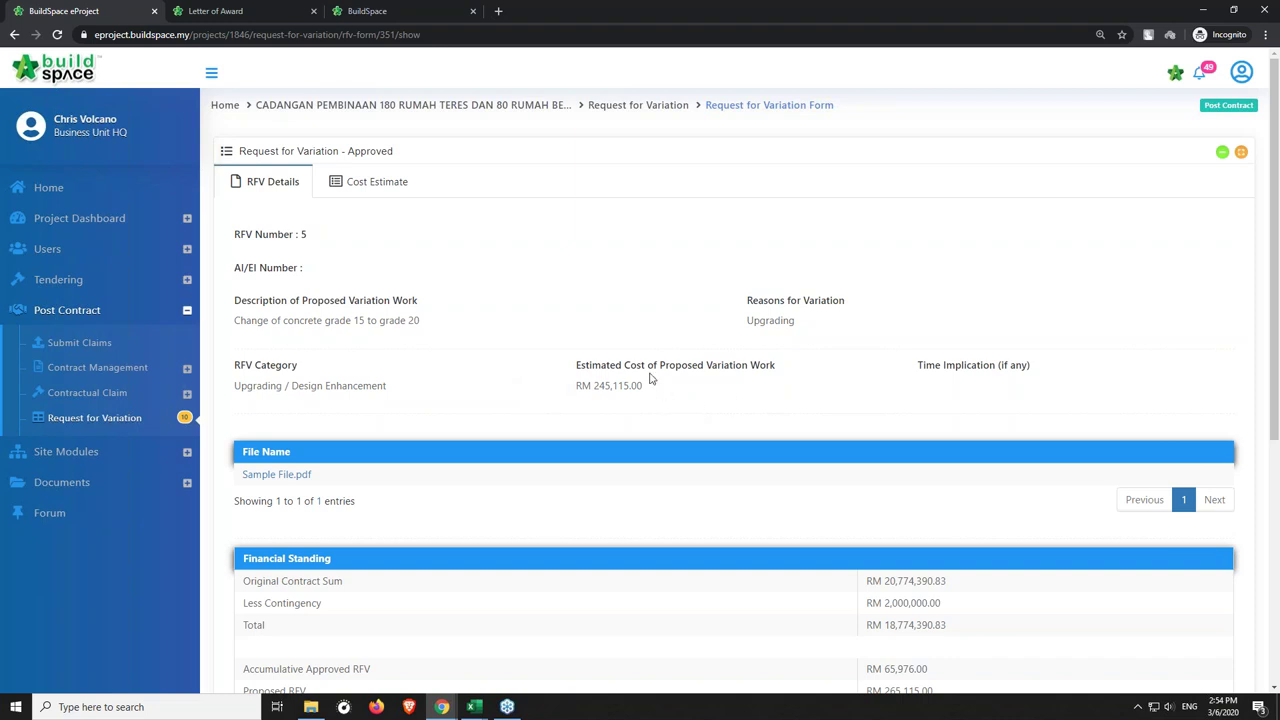
left_click(385, 193)
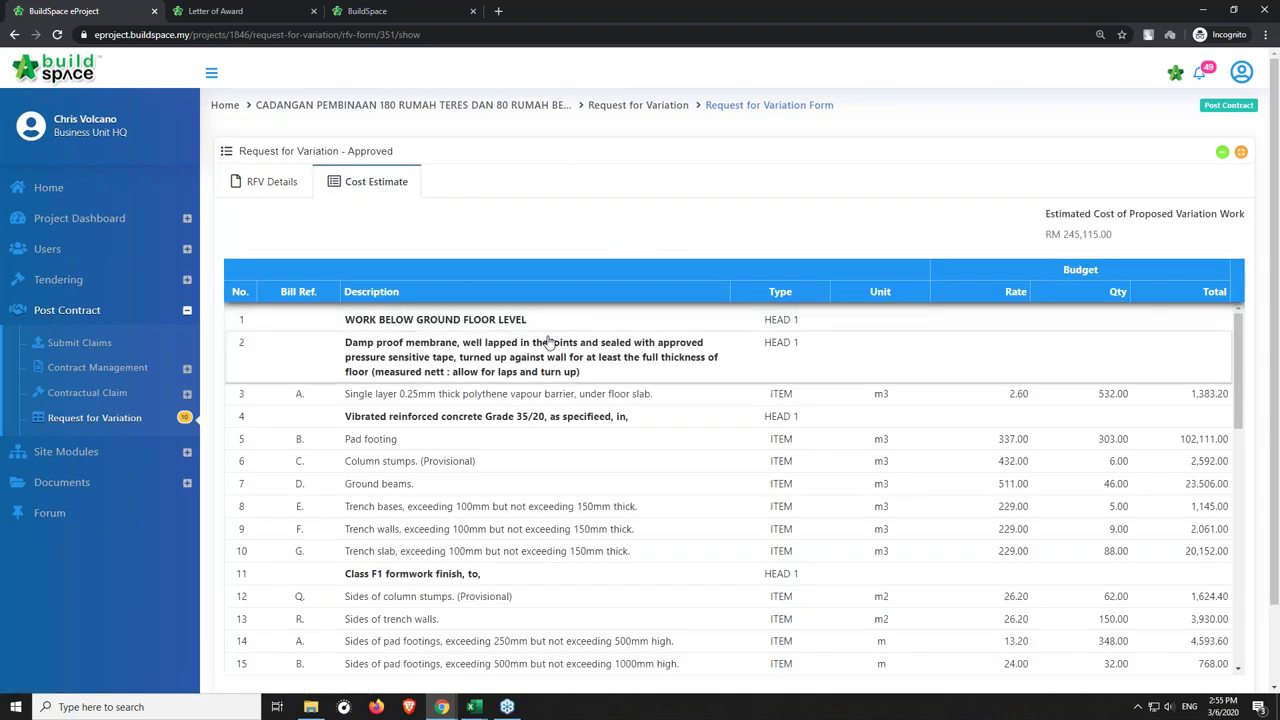
scroll(556, 348, "down", 2)
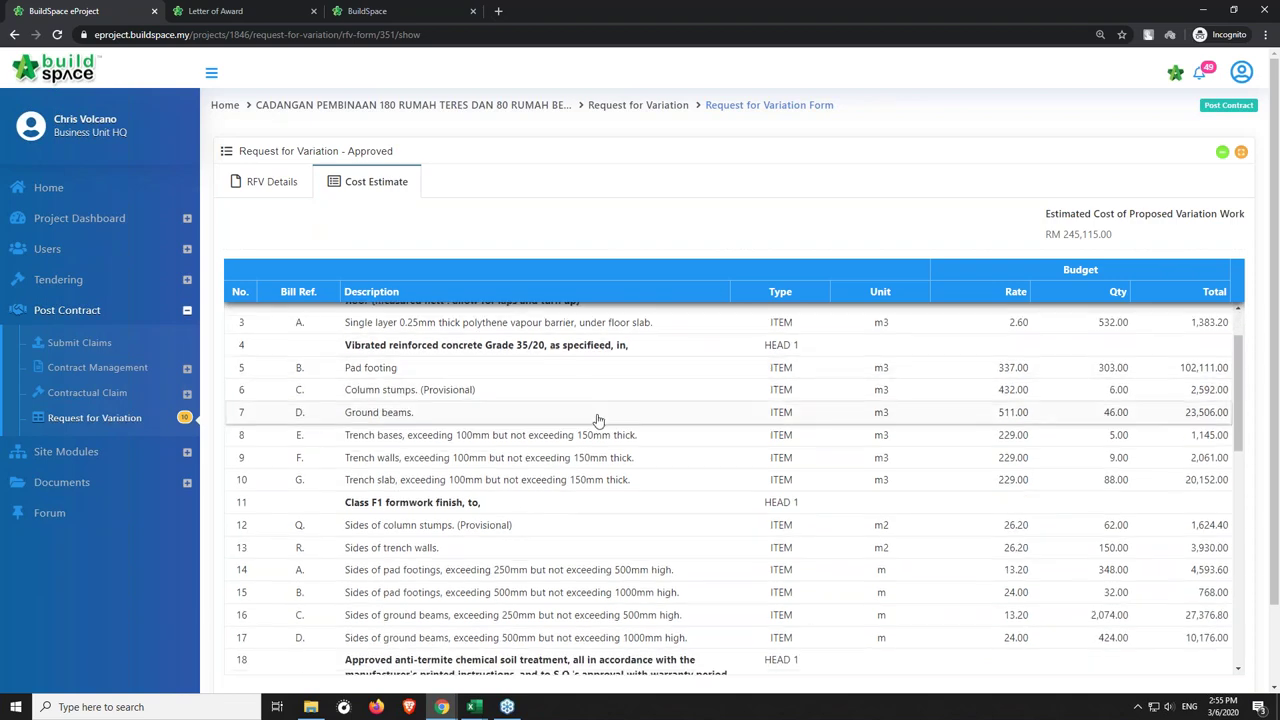
scroll(598, 420, "down", 2)
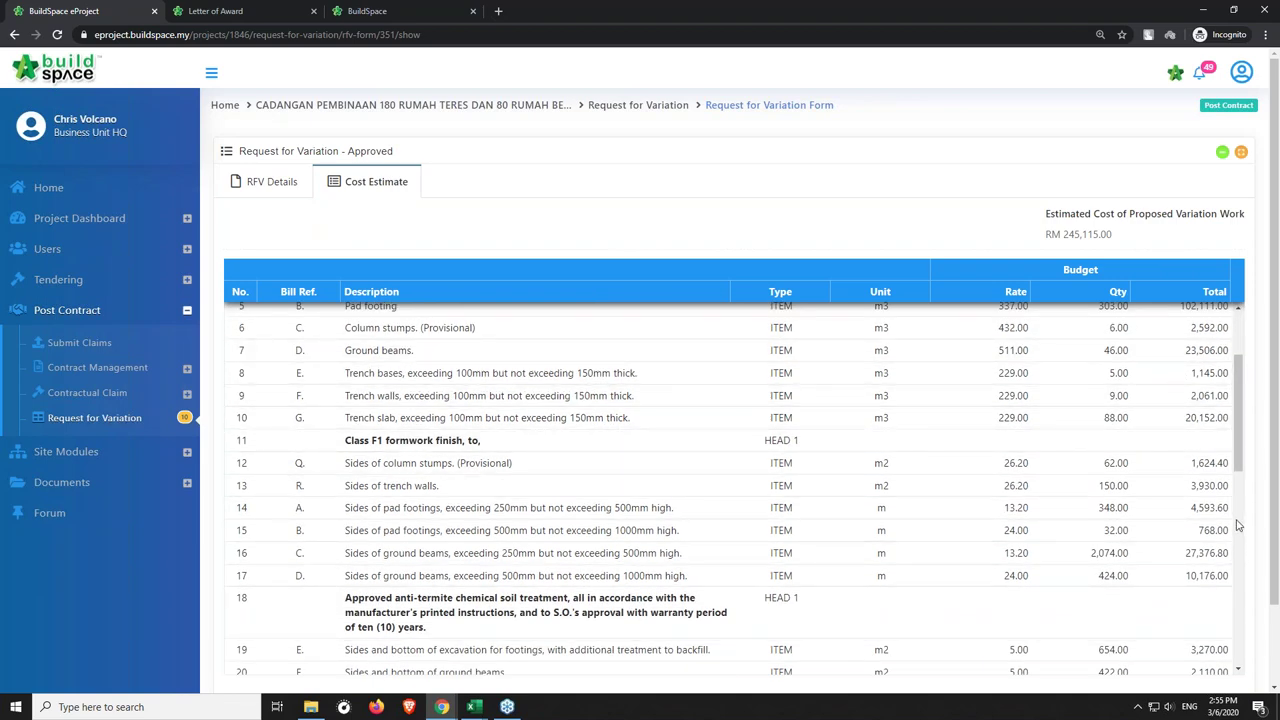
Return to the RFV details and review the request's financial standing and verifier status.
left_click(278, 194)
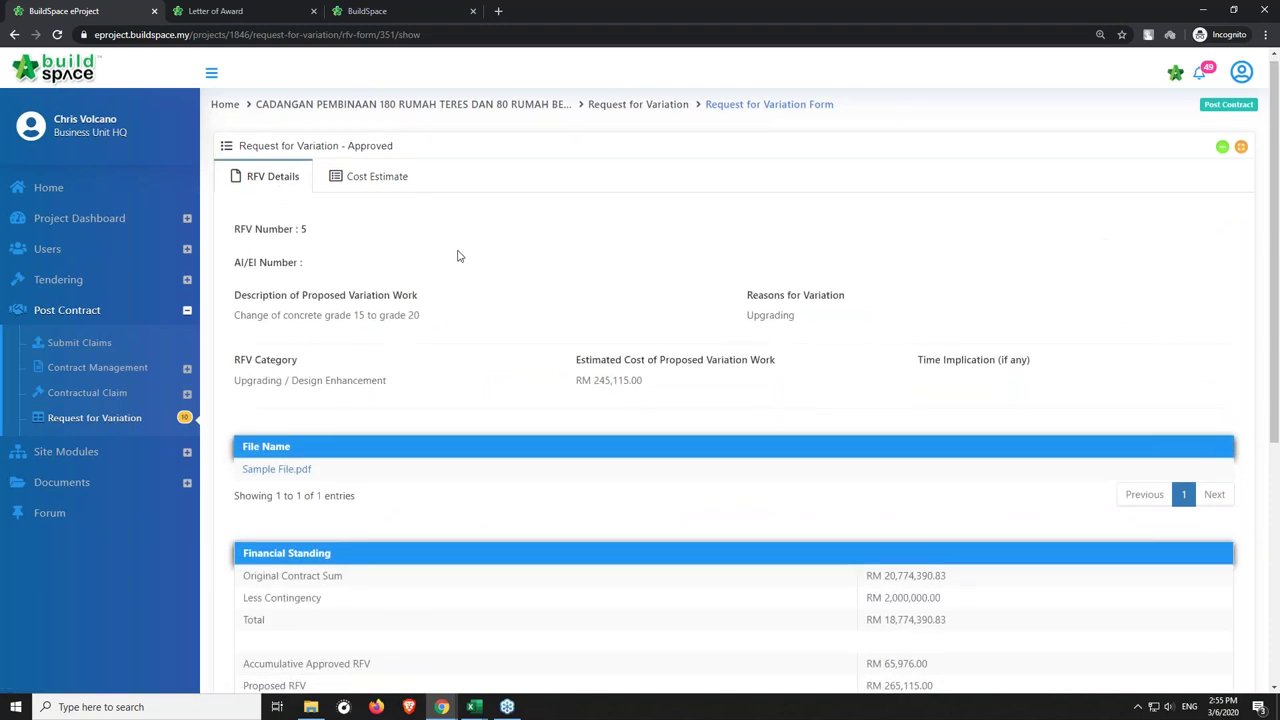
scroll(462, 255, "down", 3)
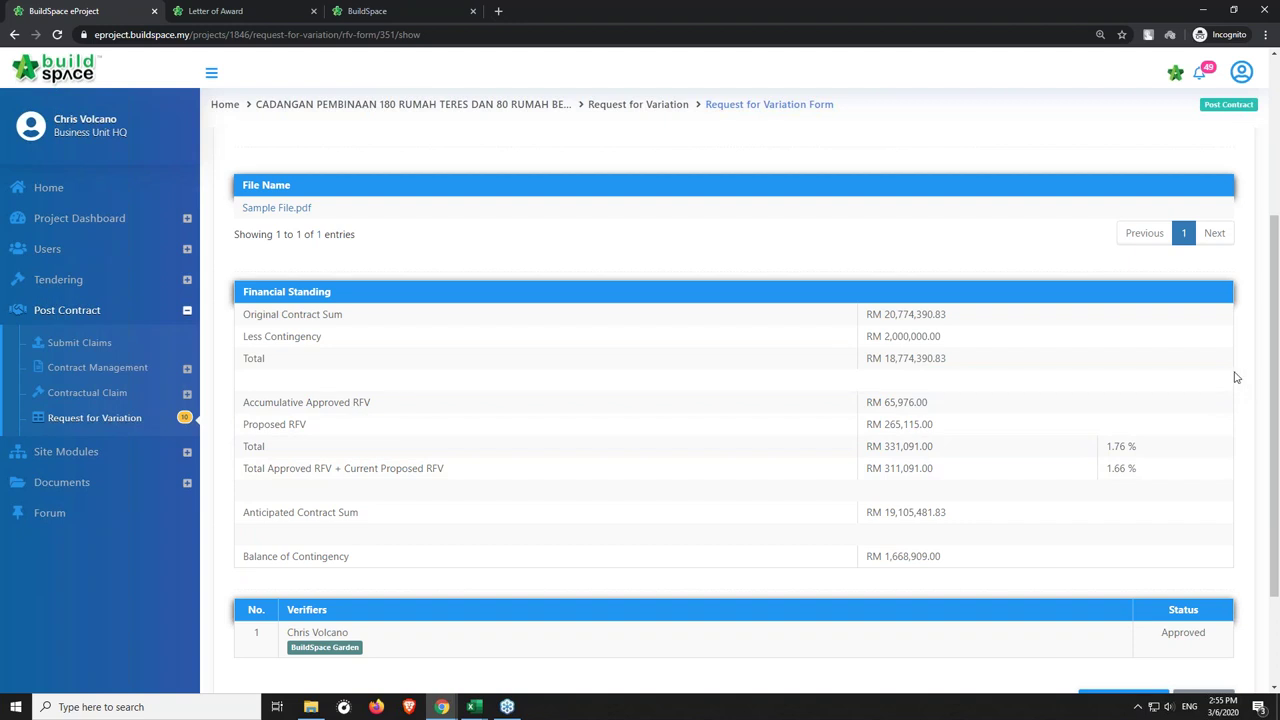
scroll(1232, 370, "down", 1)
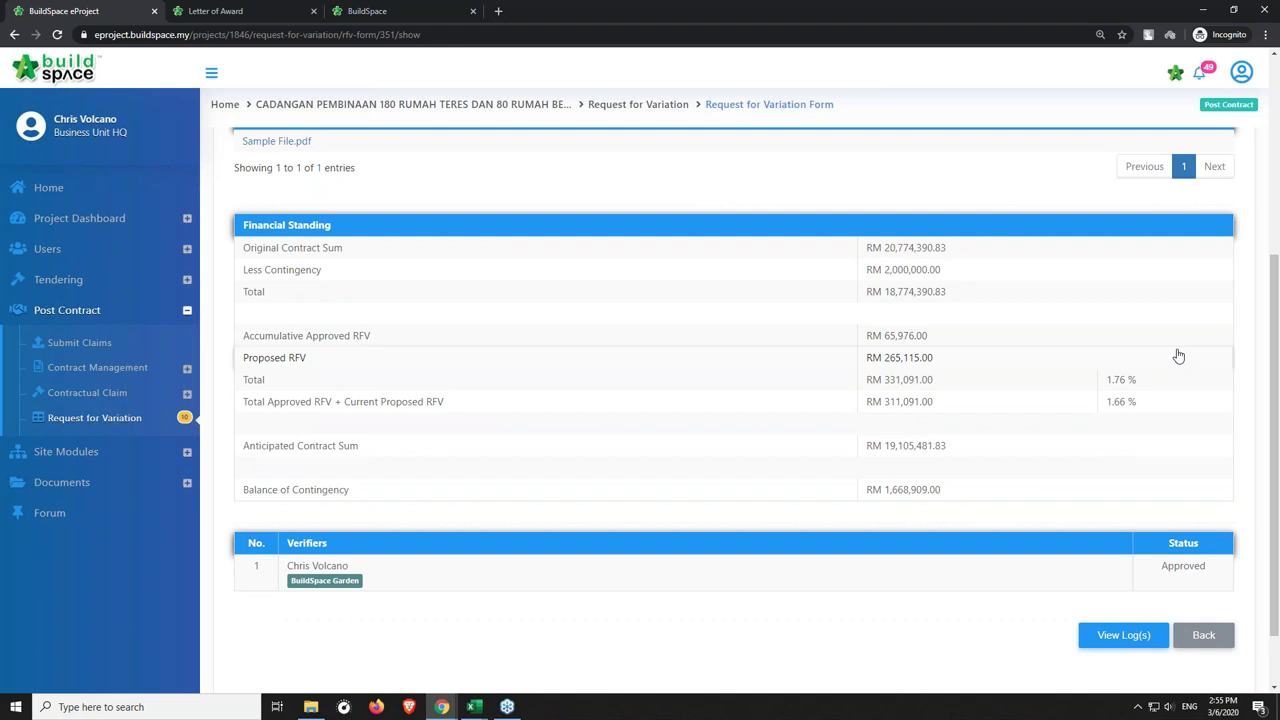
scroll(840, 435, "down", 1)
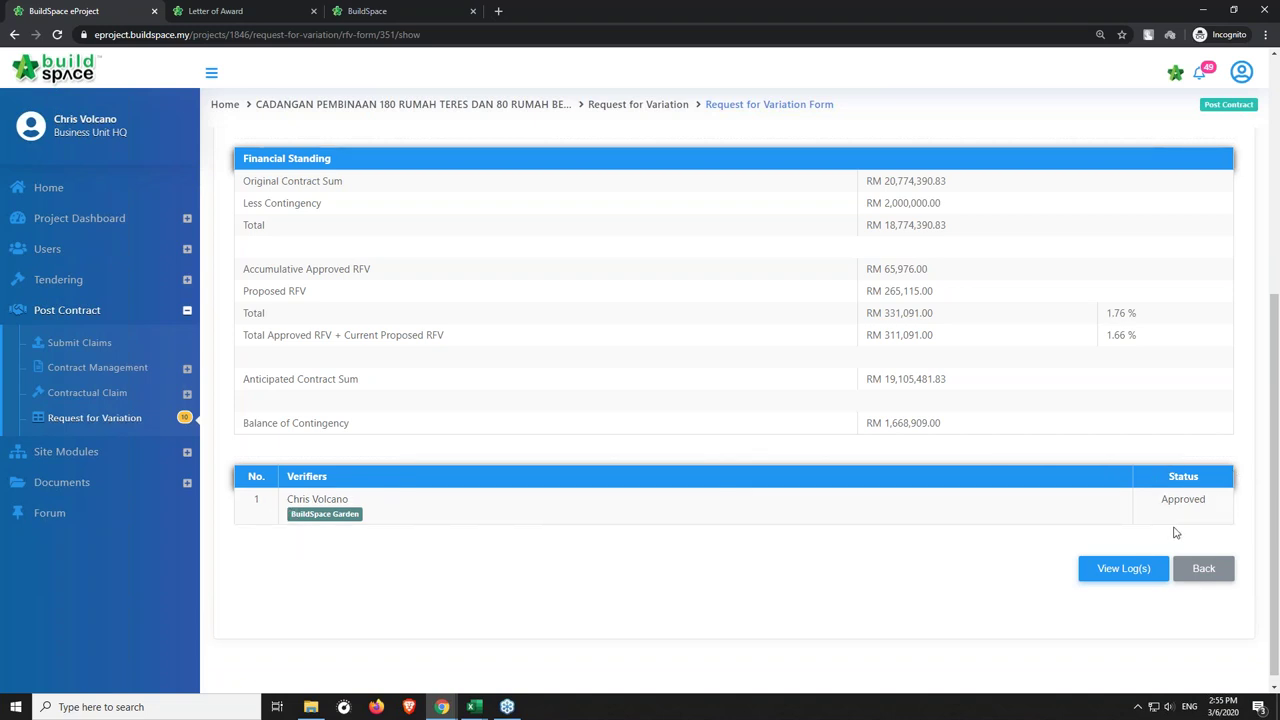
scroll(1106, 530, "up", 1)
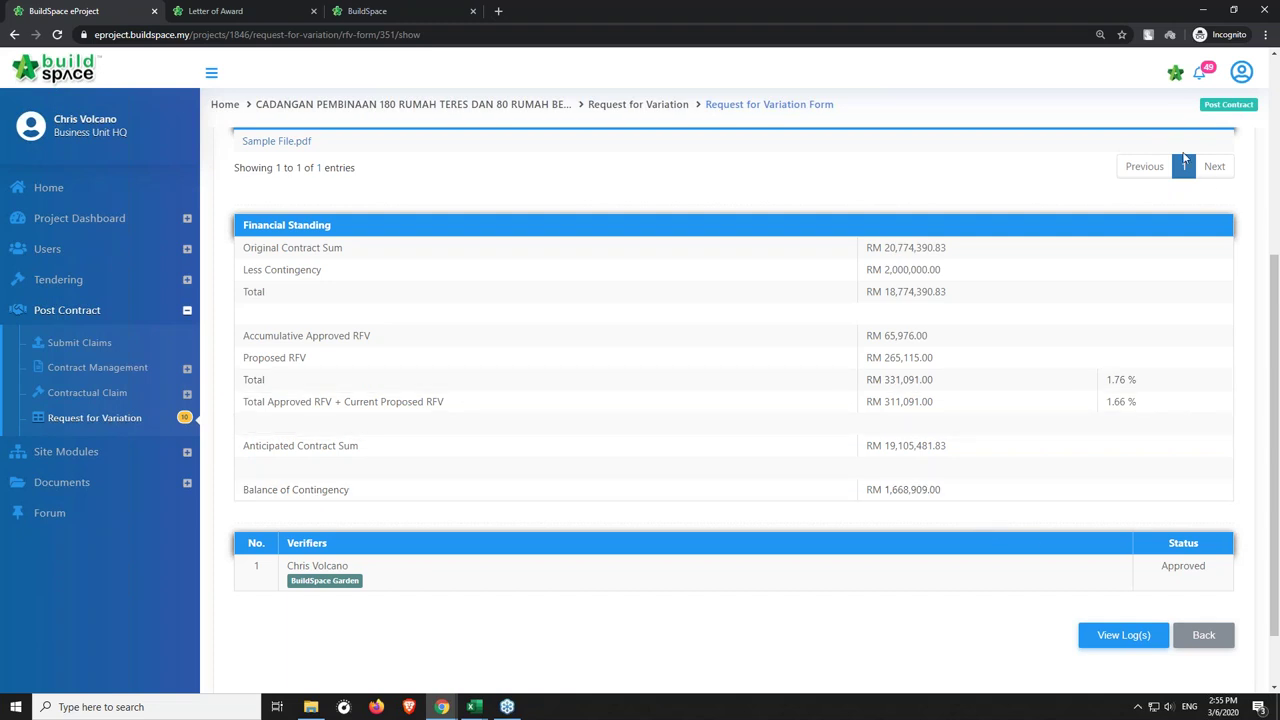
Switch to the project's post contract breakdown in BuildSpace and open its list of variation orders.
left_click(1175, 72)
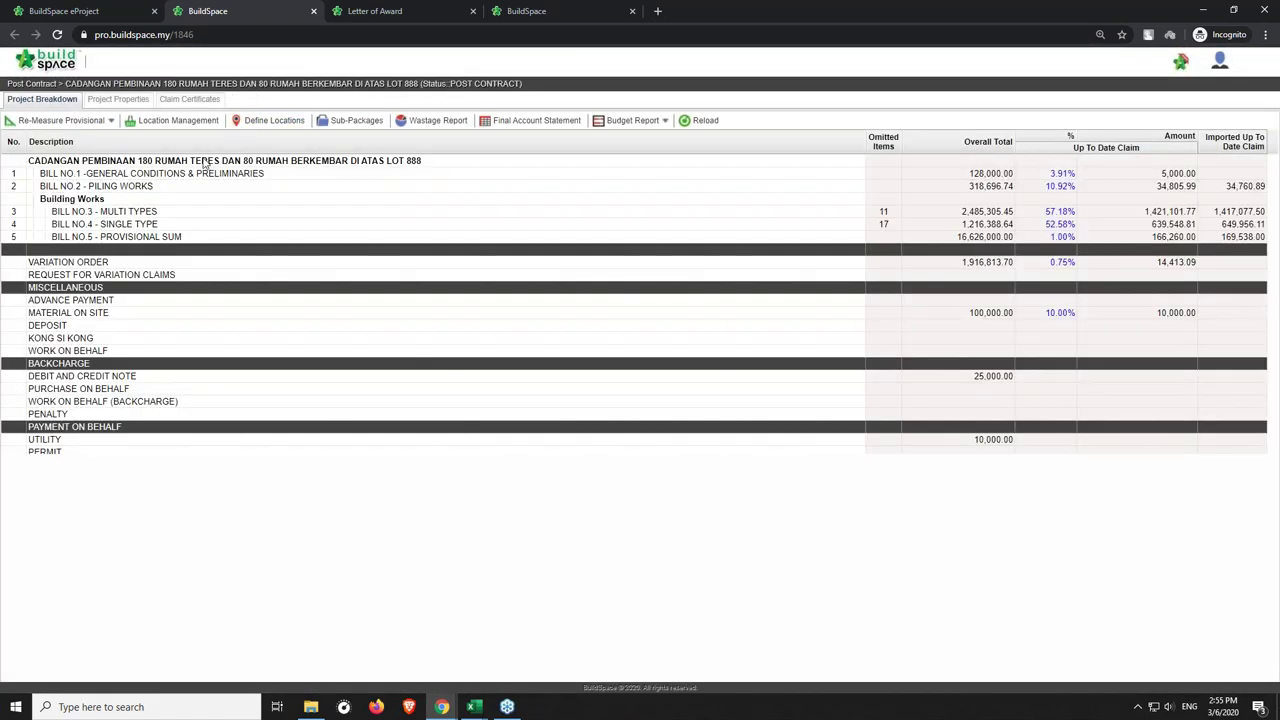
left_click(112, 263)
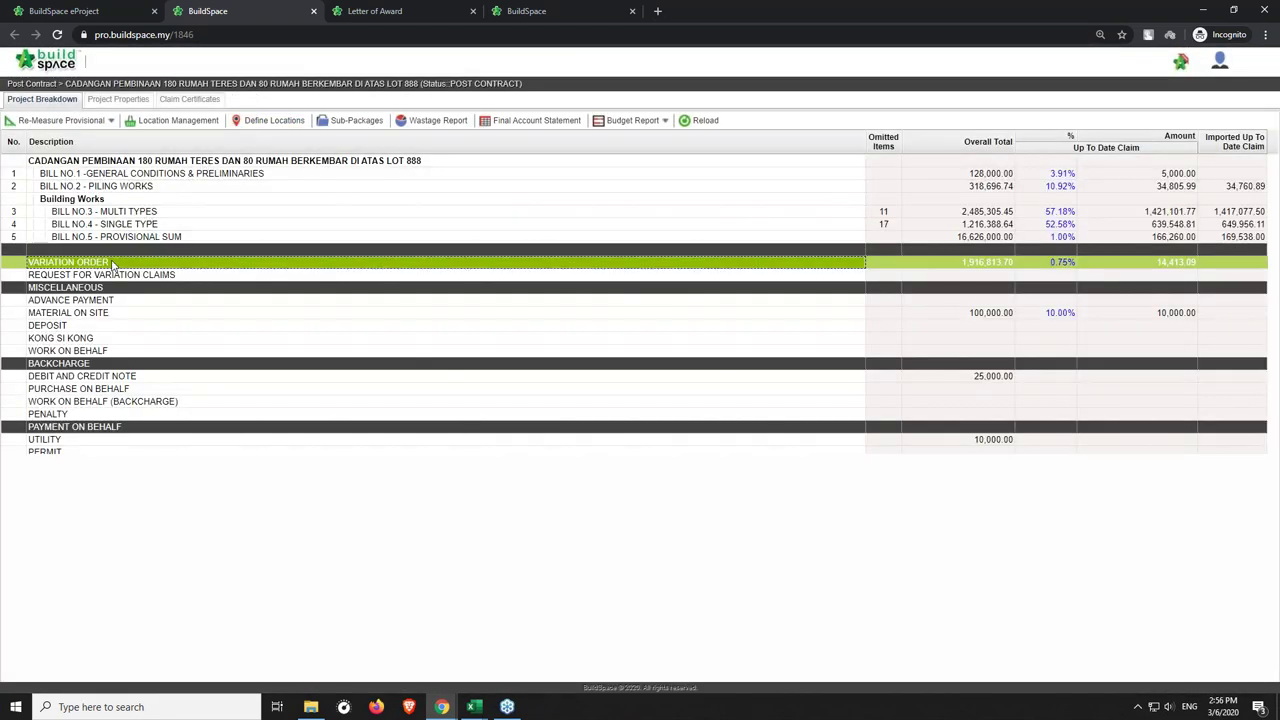
double_click(113, 264)
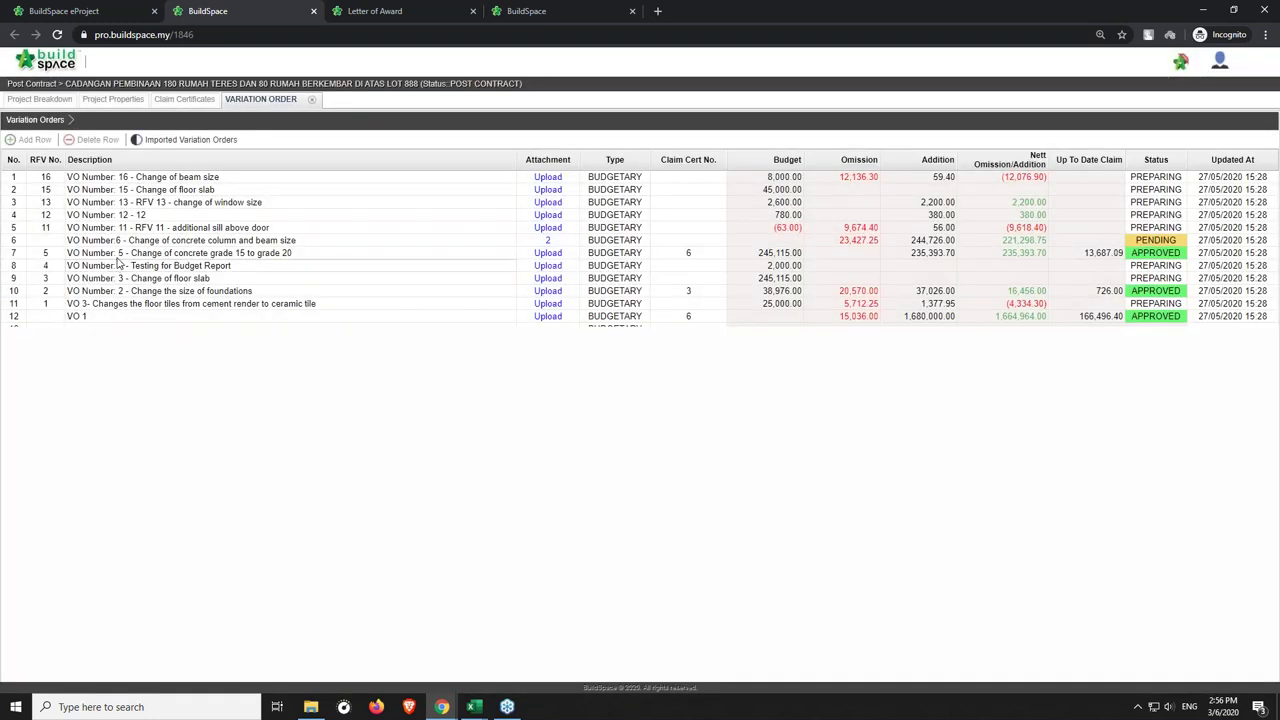
left_click(120, 257)
left_click(122, 264)
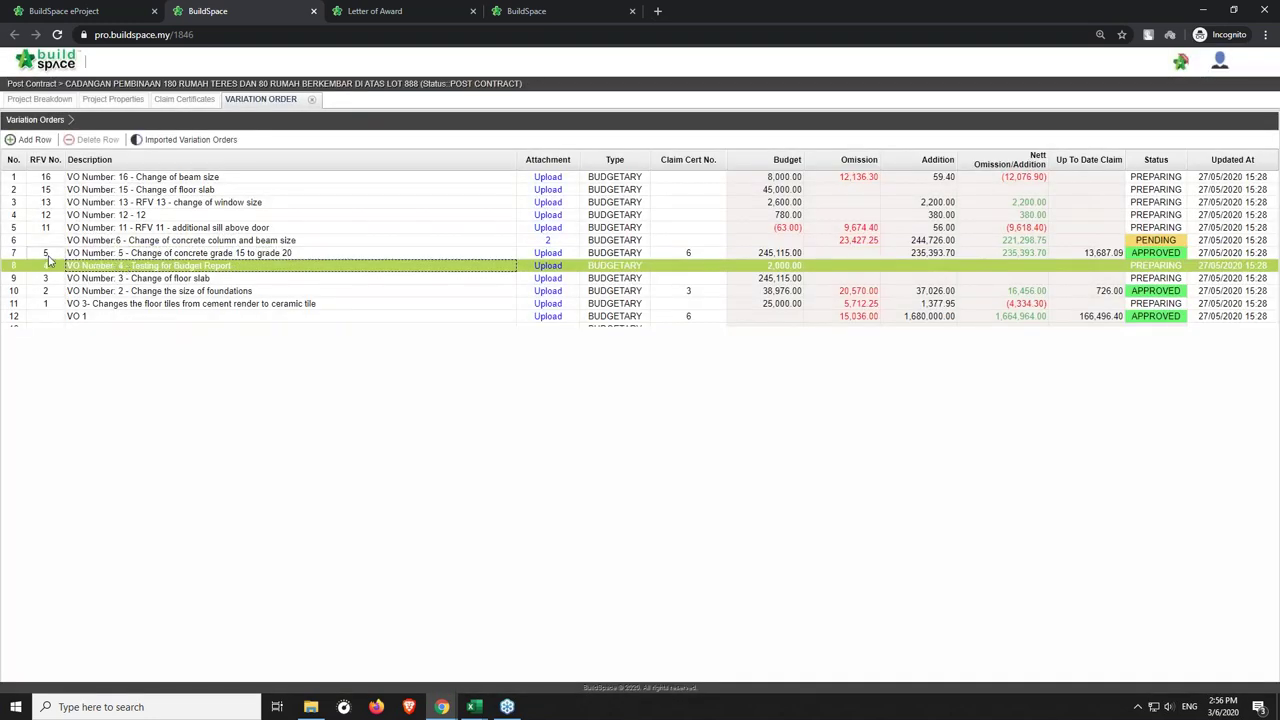
Open VO Number 5, examine its items' budget, omission and addition columns, and return to the variation order list.
double_click(185, 256)
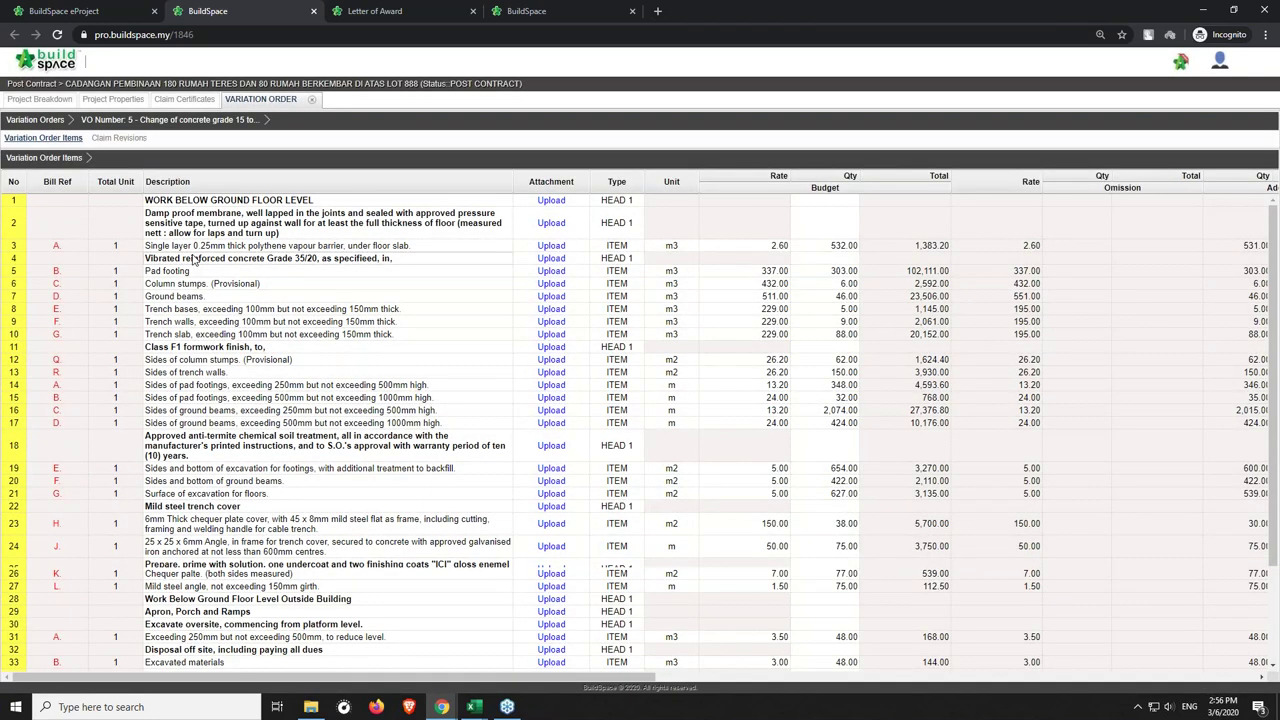
left_click_drag(212, 680, 378, 692)
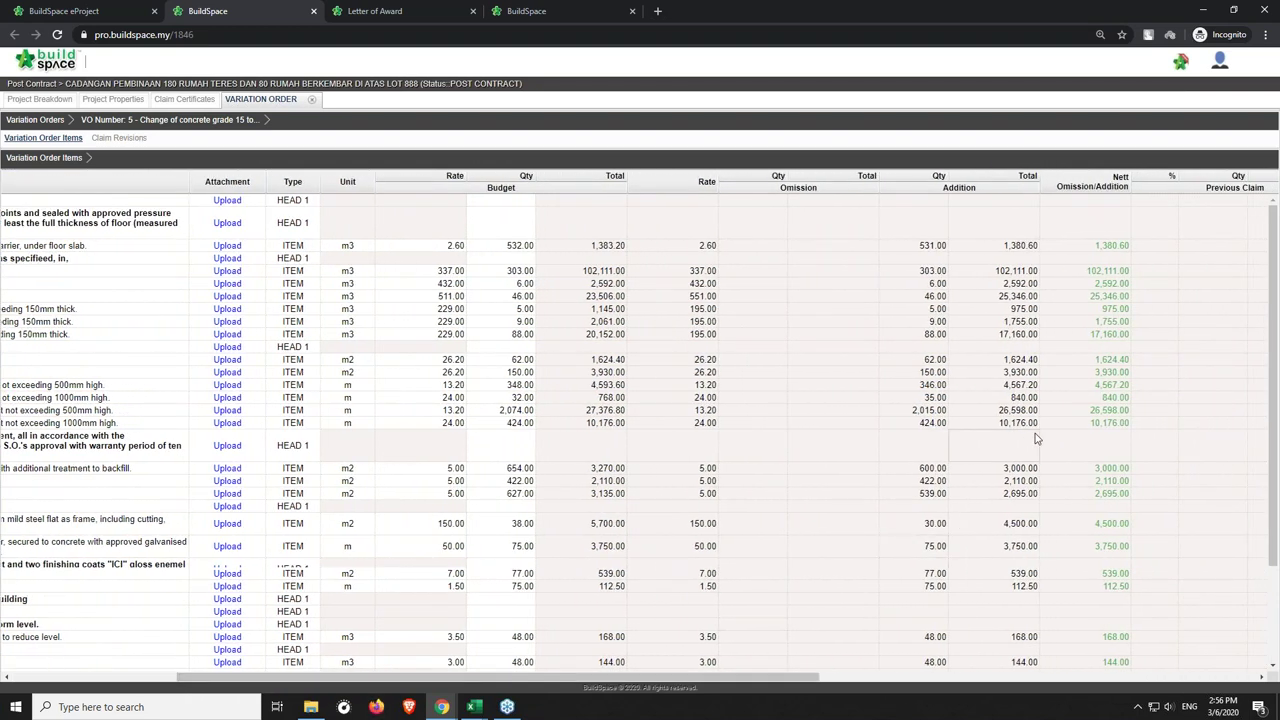
scroll(1043, 571, "down", 3)
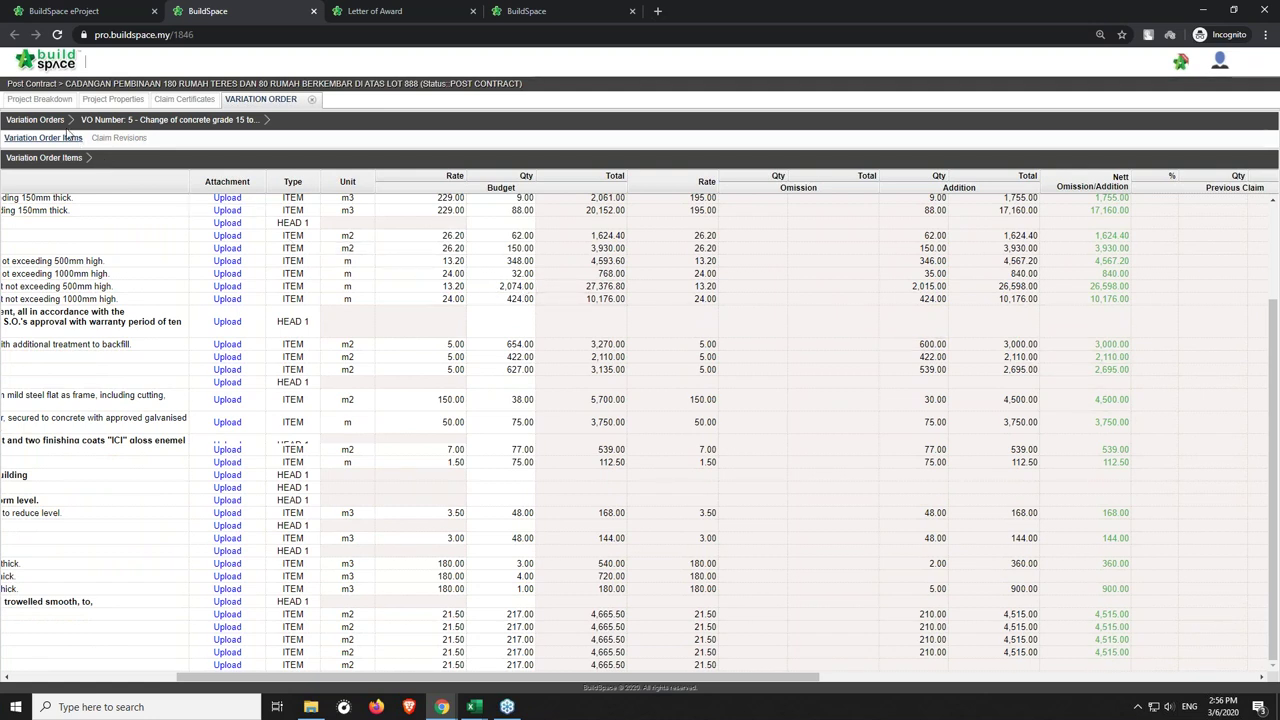
left_click(35, 119)
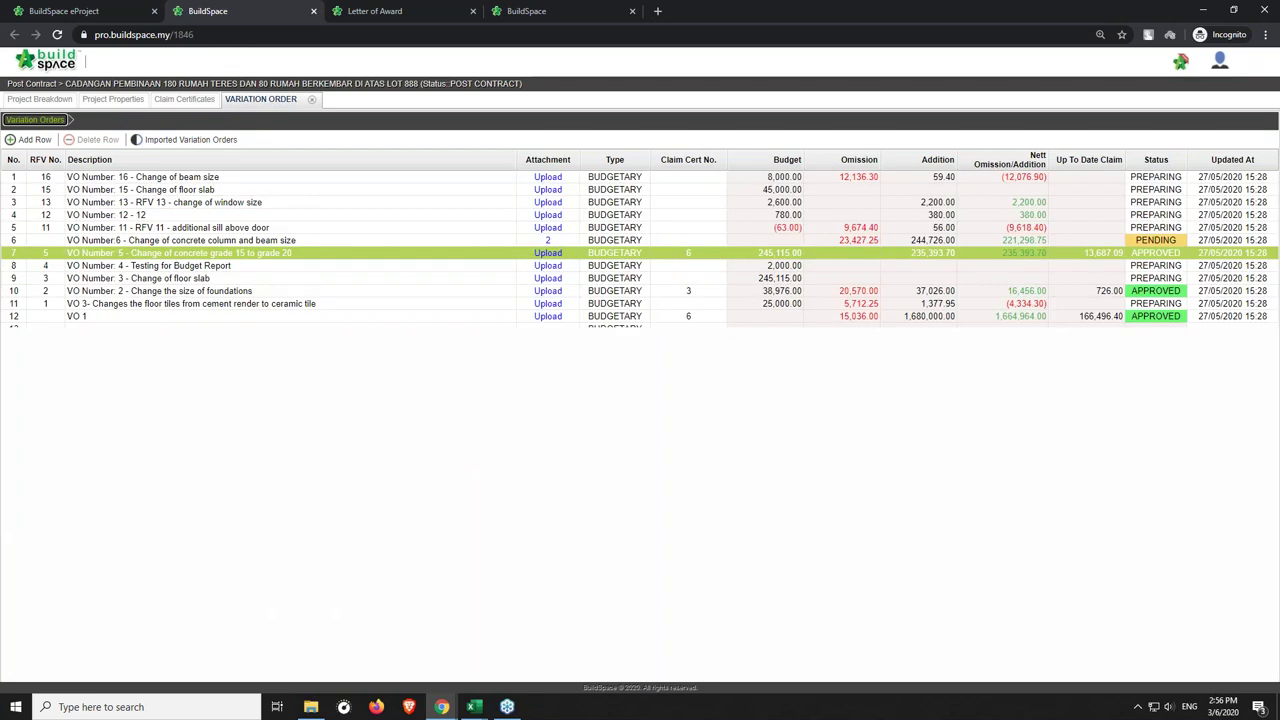
View the list of files attached to VO Number 6 and close the variation orders to return to the project breakdown.
left_click(840, 265)
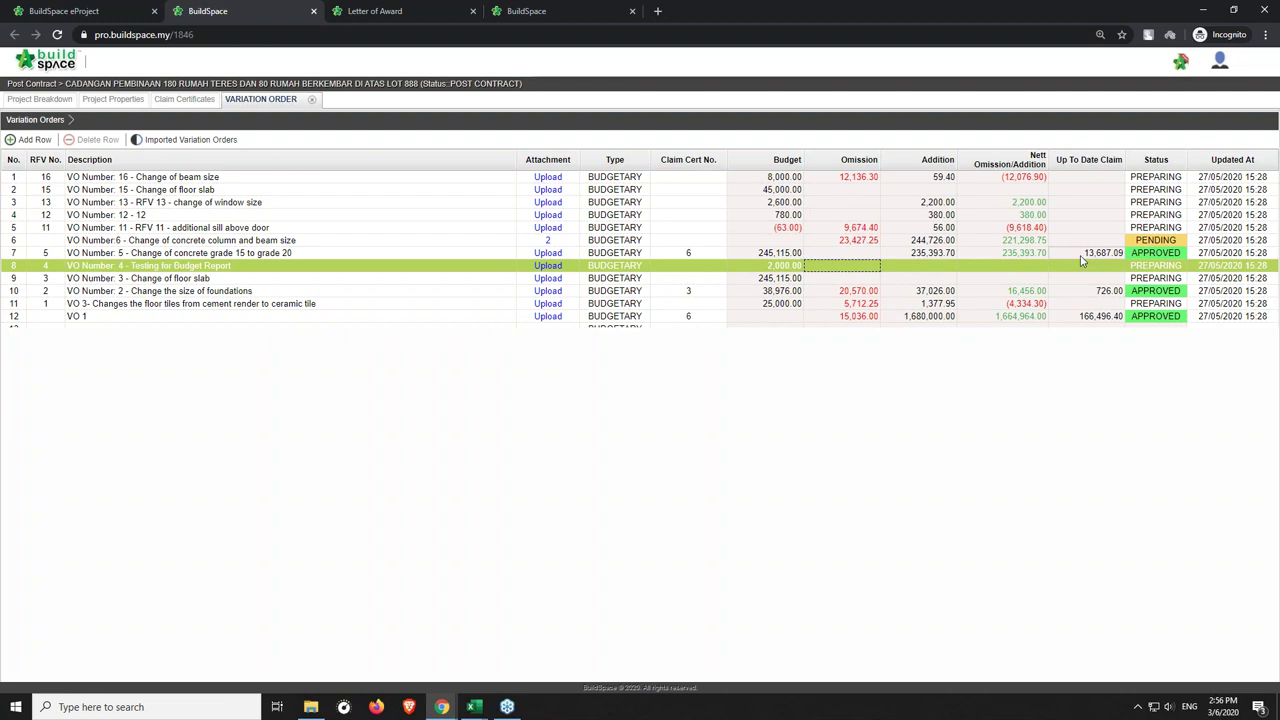
left_click(547, 241)
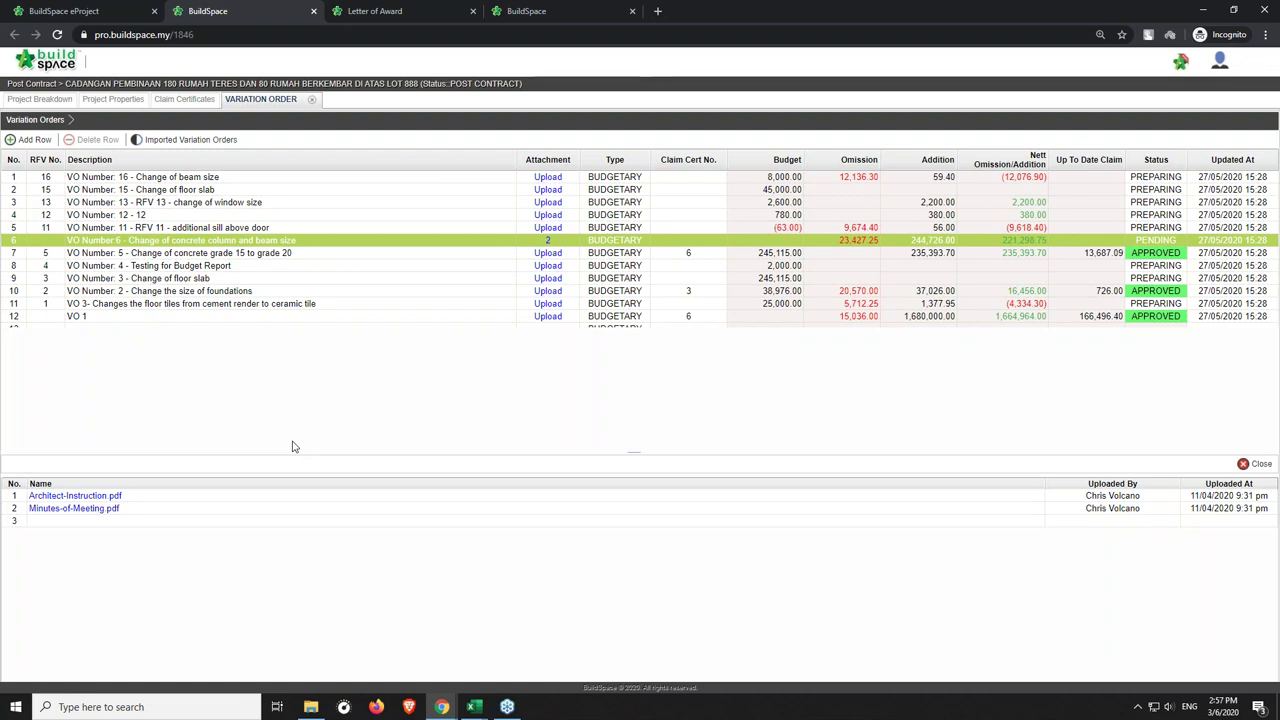
left_click(1243, 465)
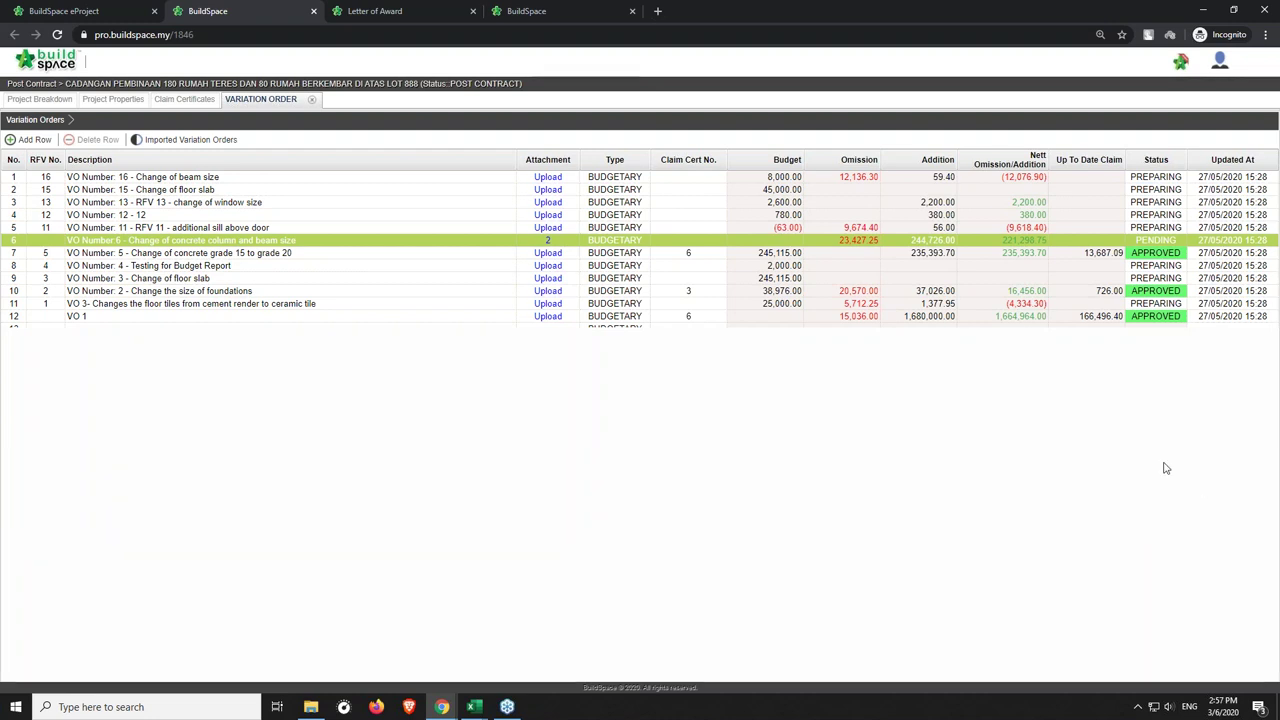
left_click(313, 101)
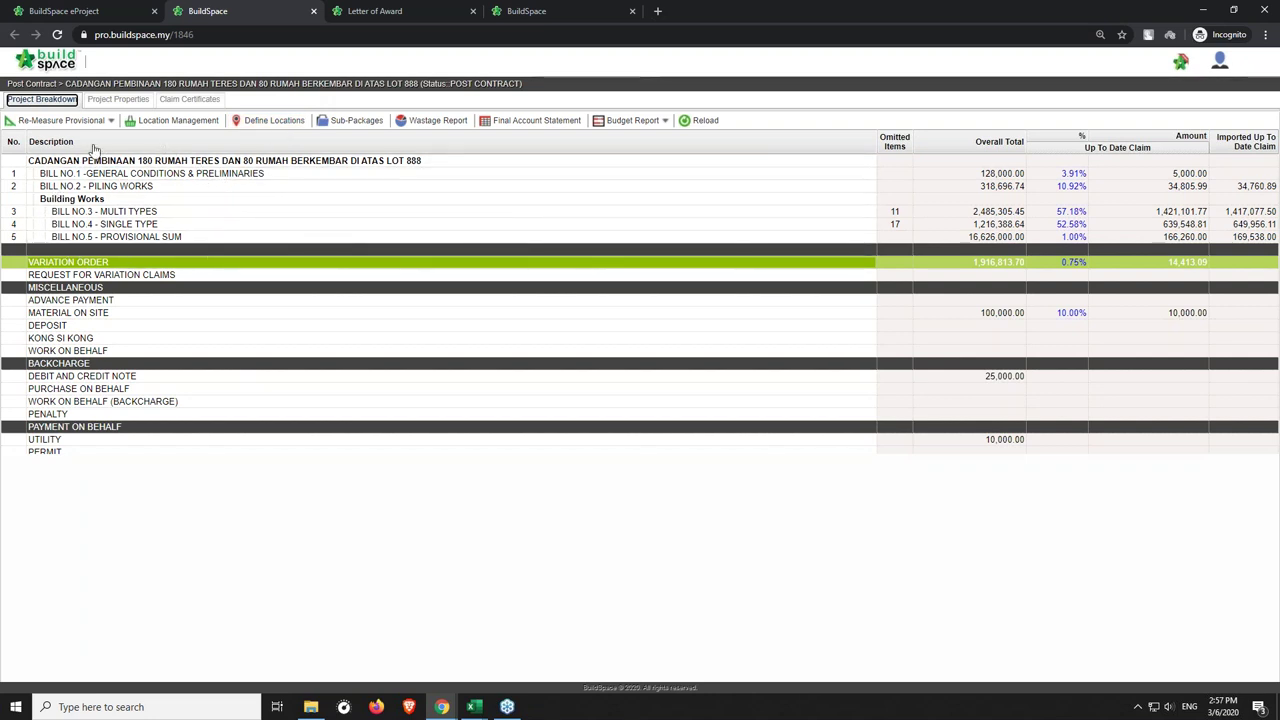
In Bill No.3 - Multi Types, Unit 12, set the up-to-date claim of Bill No. B.3/1 - Work Below Ground Floor Level to 90%.
double_click(140, 213)
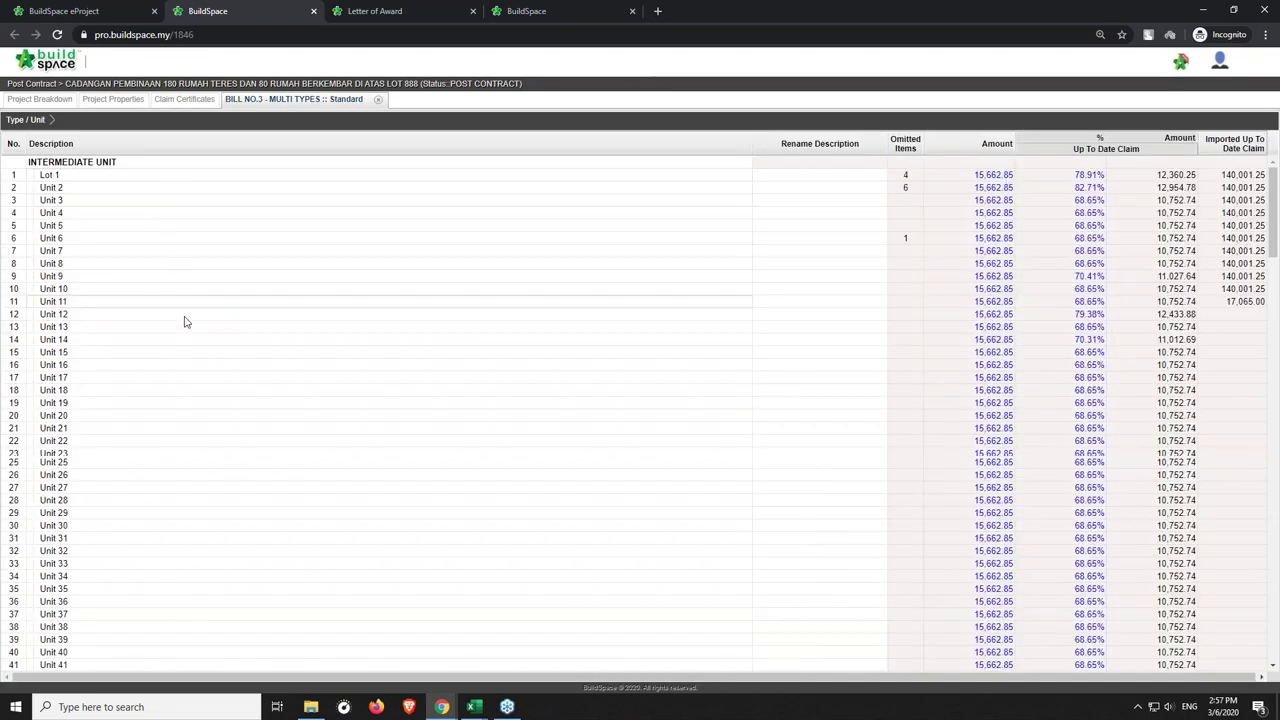
scroll(245, 300, "down", 2)
double_click(220, 248)
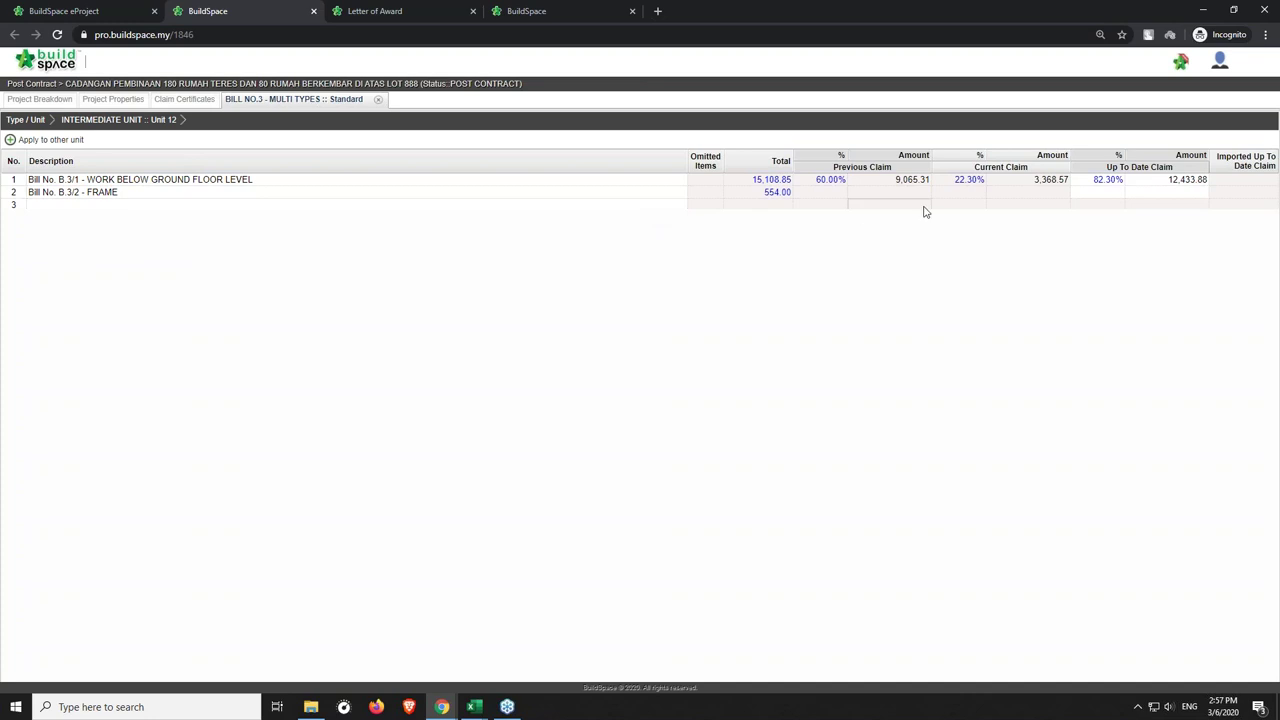
left_click(1096, 182)
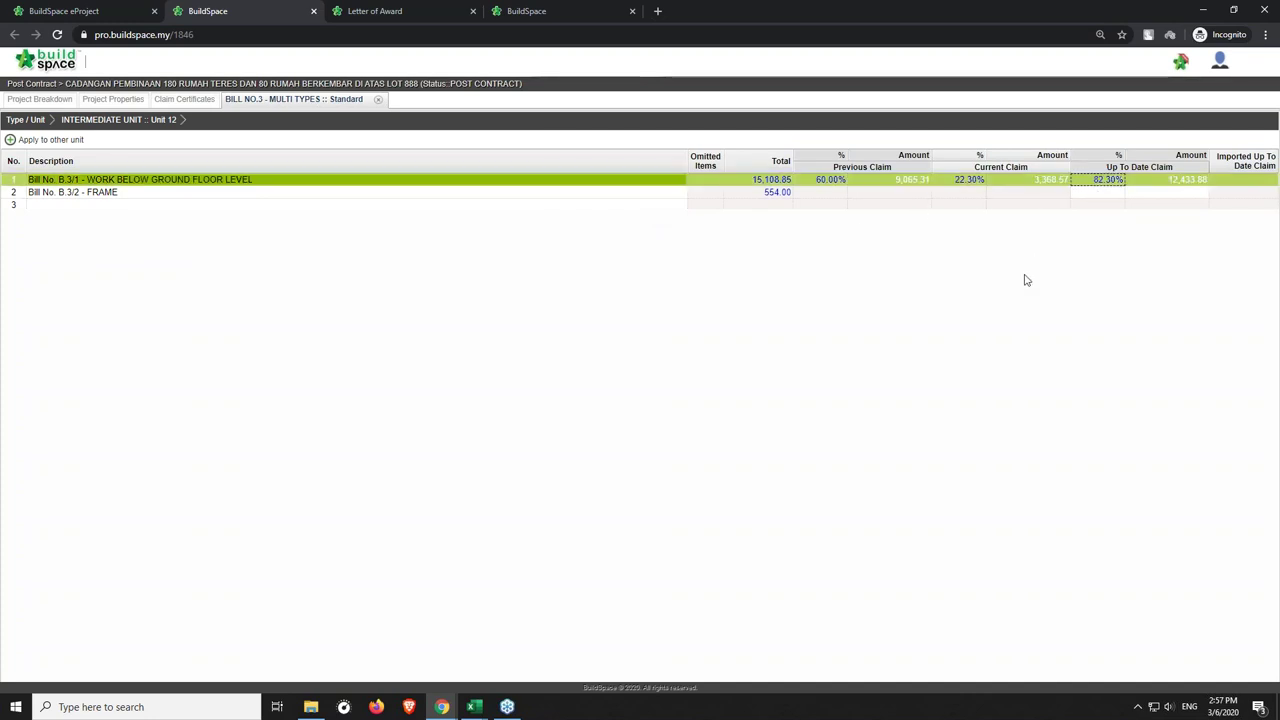
type("90")
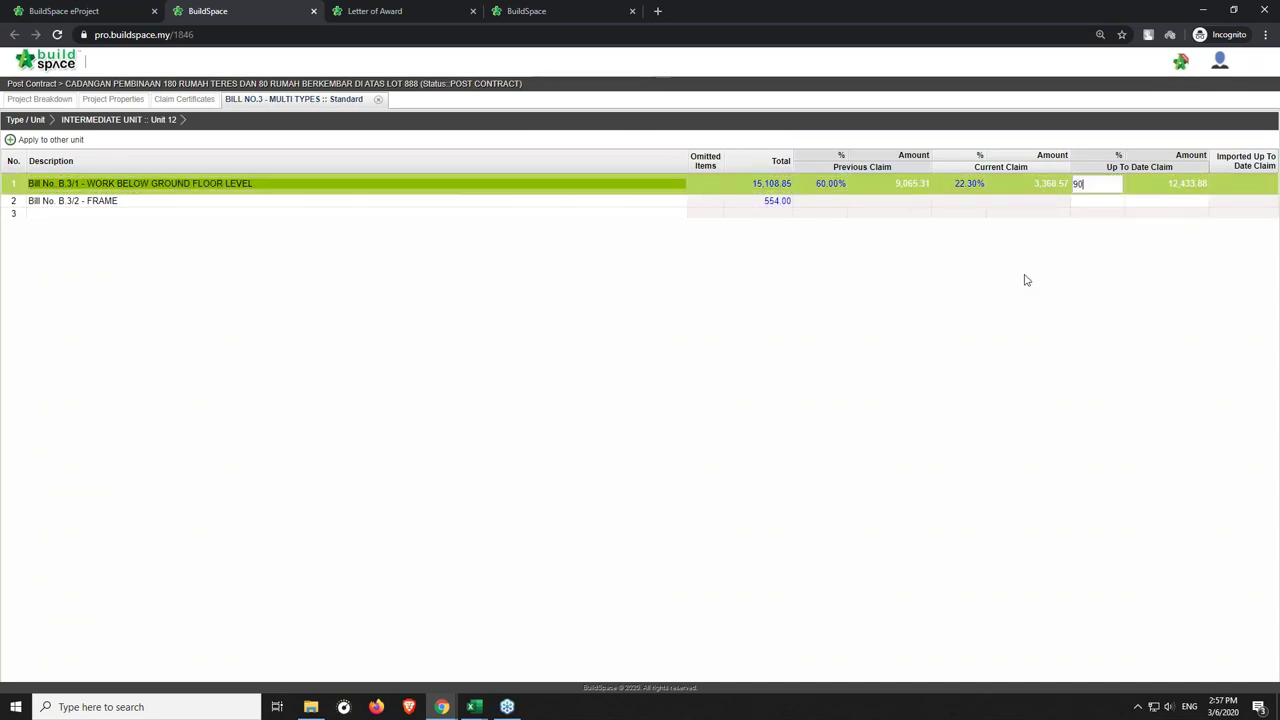
key("Return")
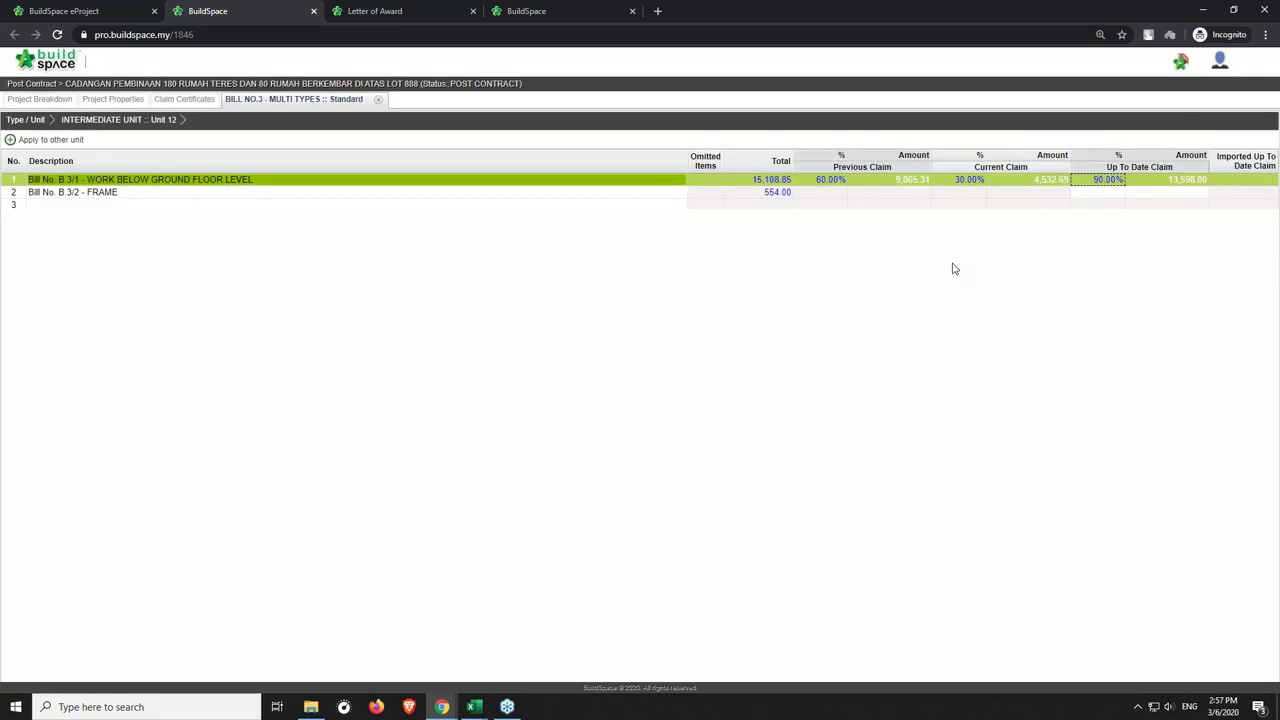
Open the items of Bill No. B.3/1 and set the up-to-date claim percentage of "Prime cost rate" to 100%.
double_click(501, 188)
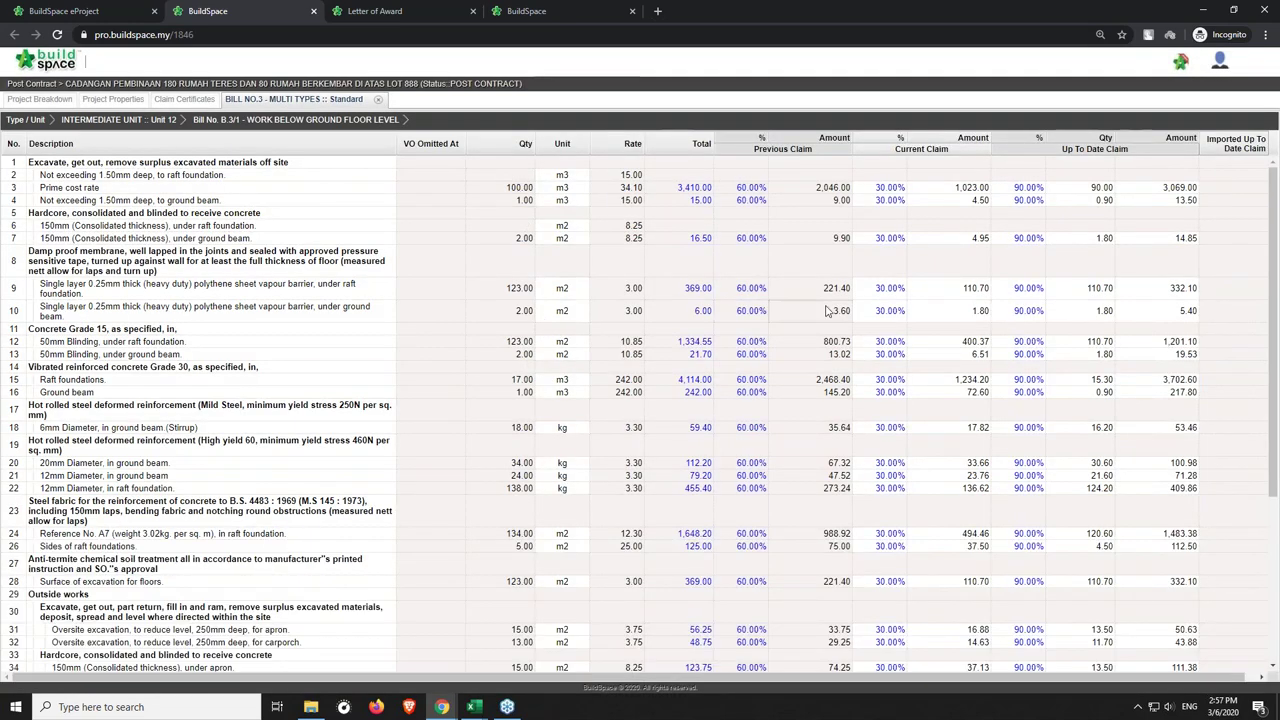
left_click(1026, 188)
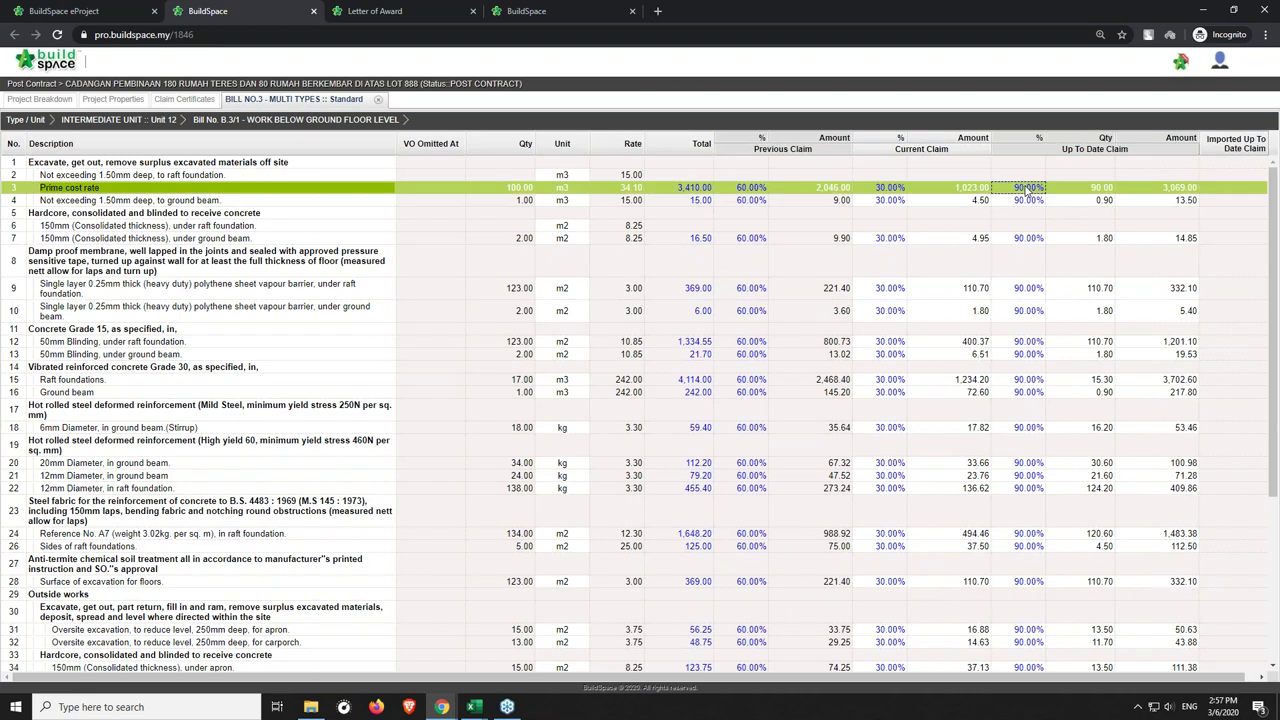
double_click(1026, 188)
type("100")
key("Return")
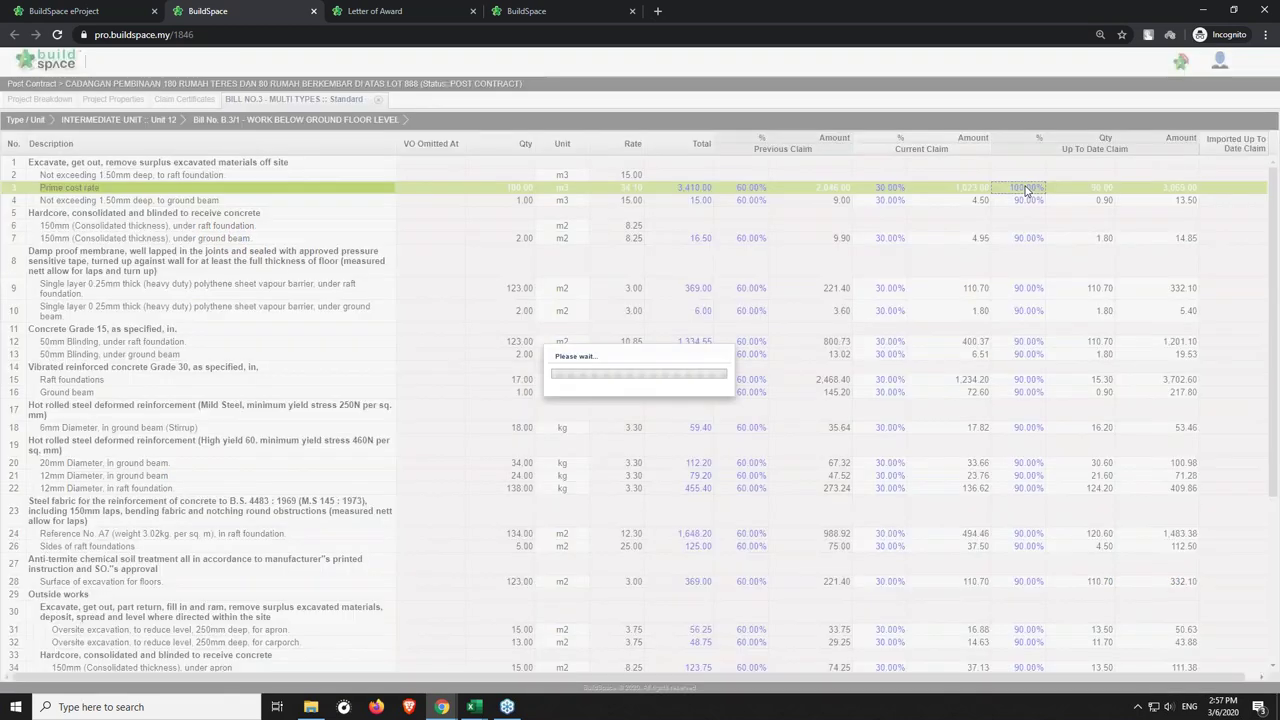
Set the up-to-date claim quantity of "Not exceeding 1.50m deep, to ground beam" to 1.
left_click(1093, 208)
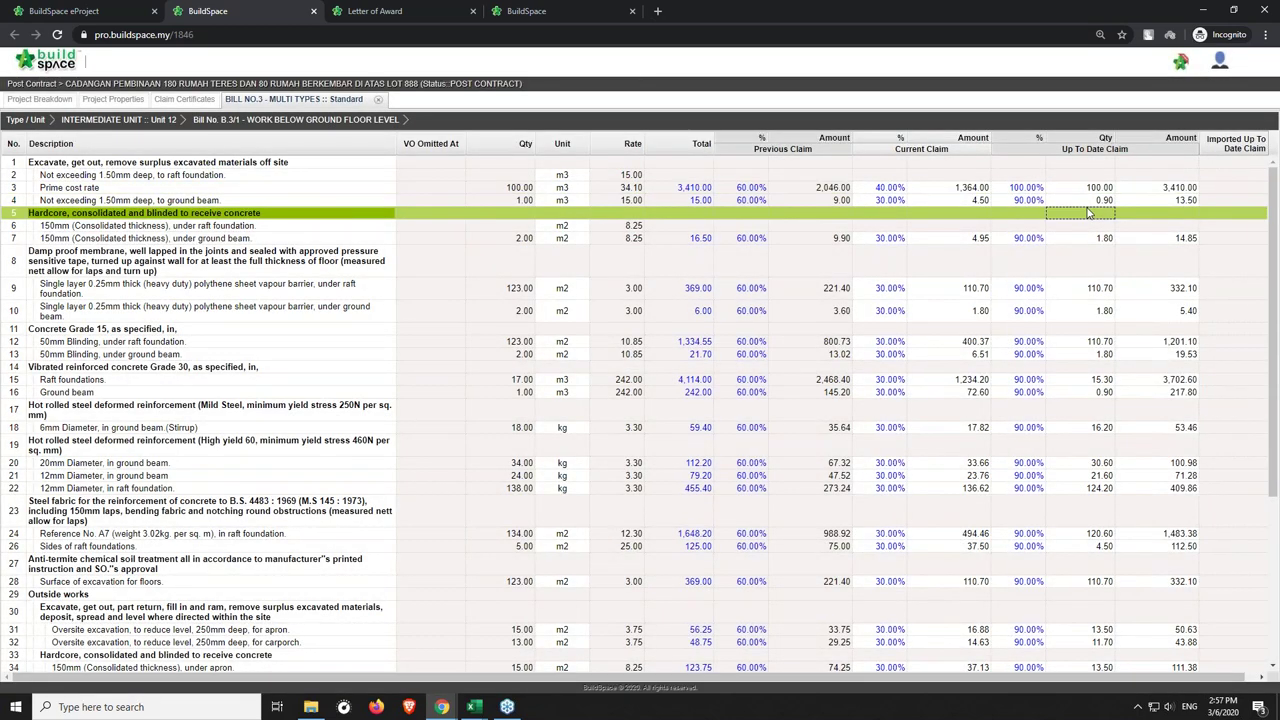
double_click(1093, 201)
type("1")
key("Return")
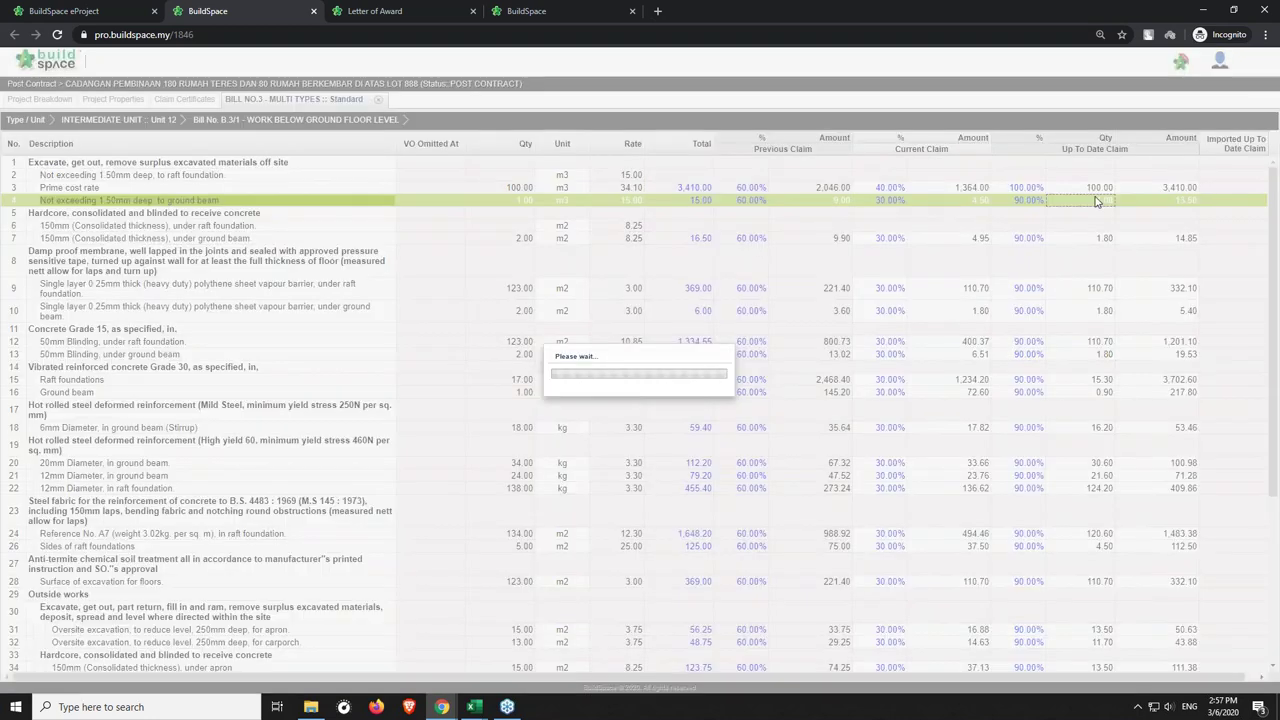
Set the up-to-date claim amount of "150mm (Consolidated thickness), under ground beam" to 15 and close Bill No.3.
left_click(1150, 238)
type("15")
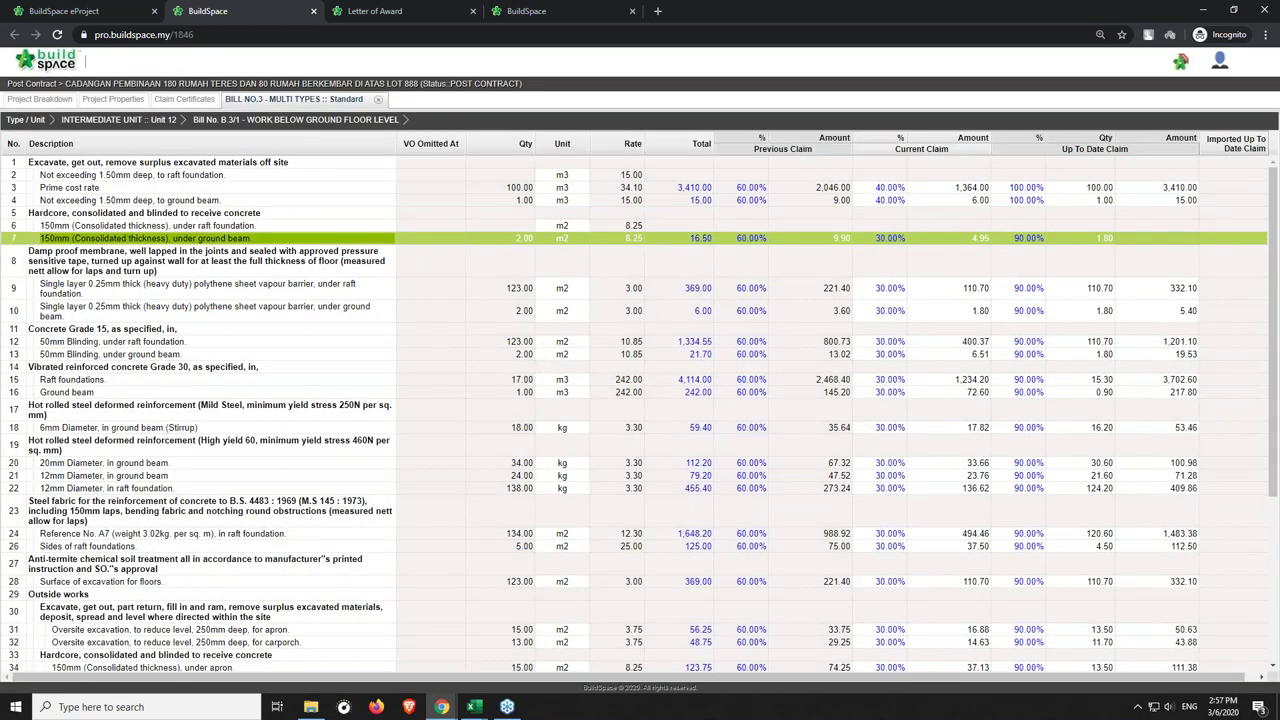
key("Return")
left_click(1162, 264)
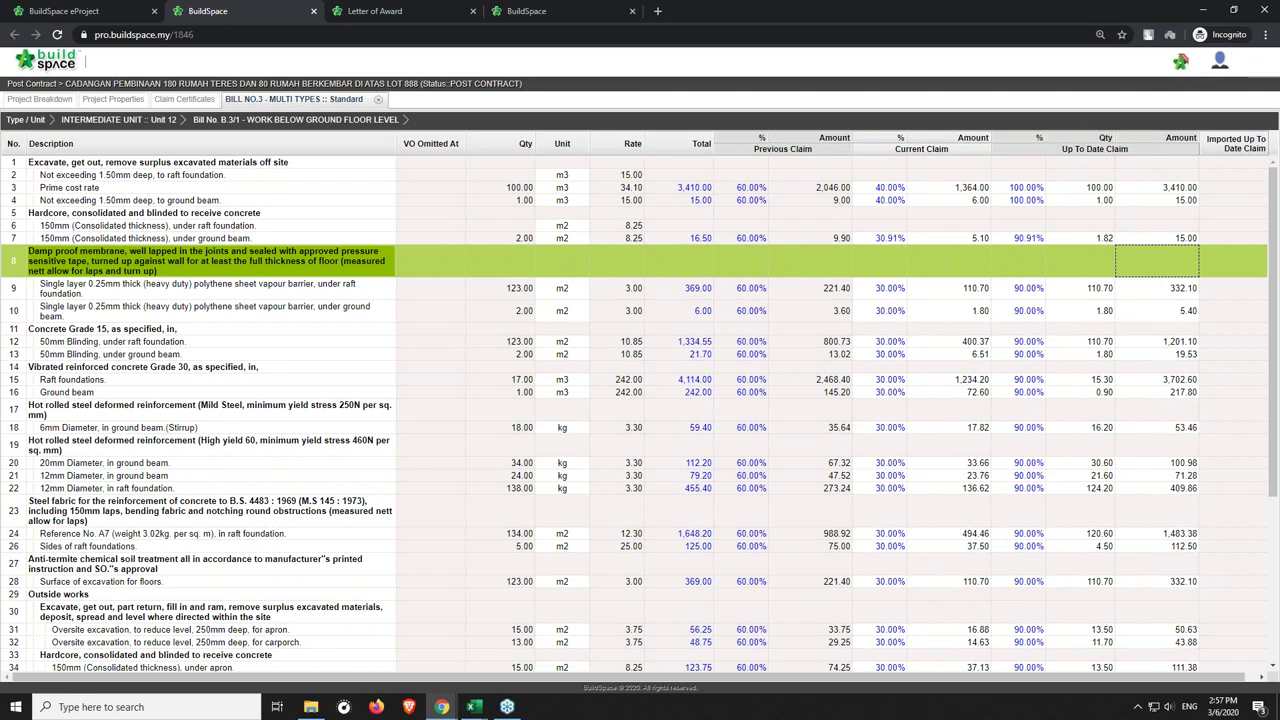
left_click(378, 99)
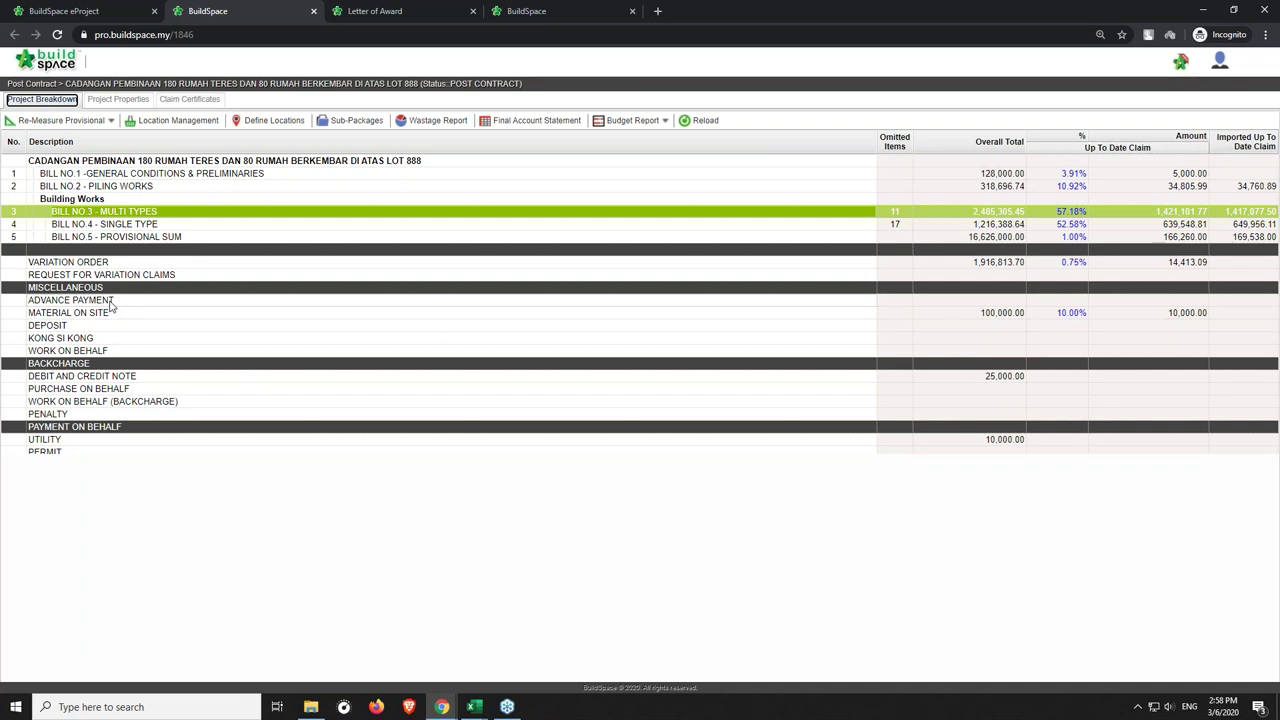
Open in-progress claim certificate 7 from the claim certificates and generate its printable Certificate of Payment.
left_click(190, 99)
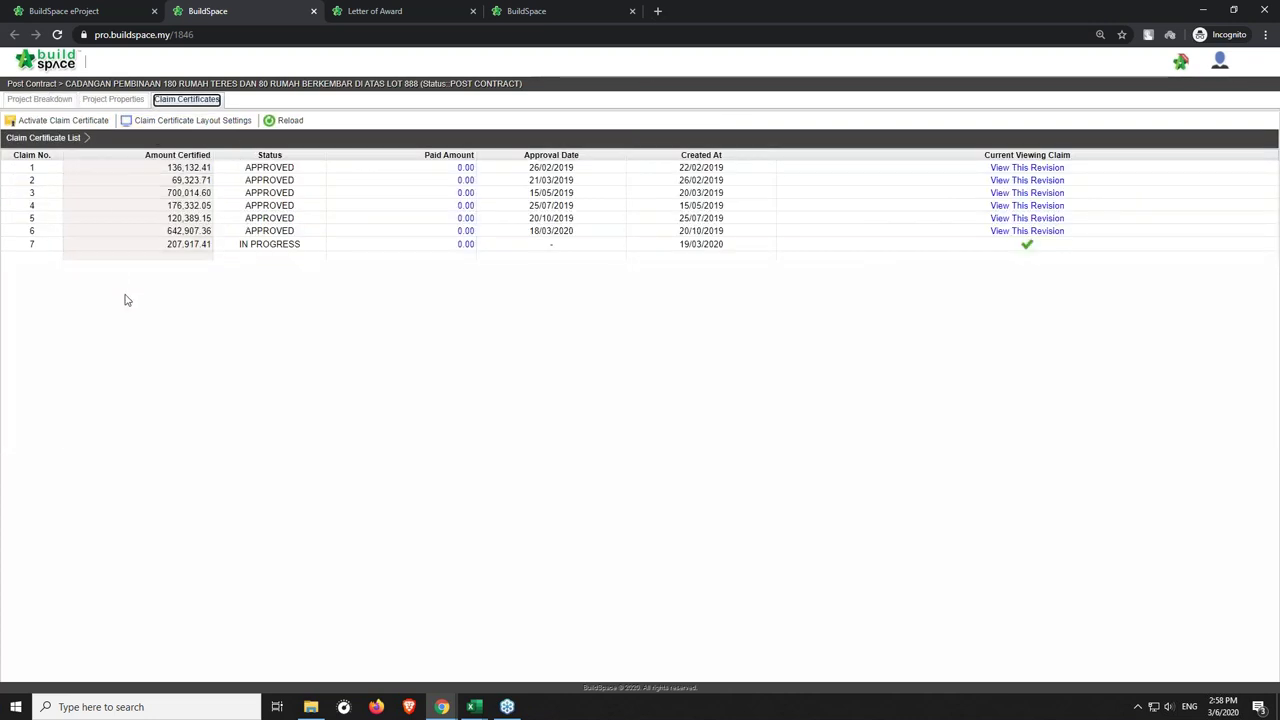
double_click(222, 245)
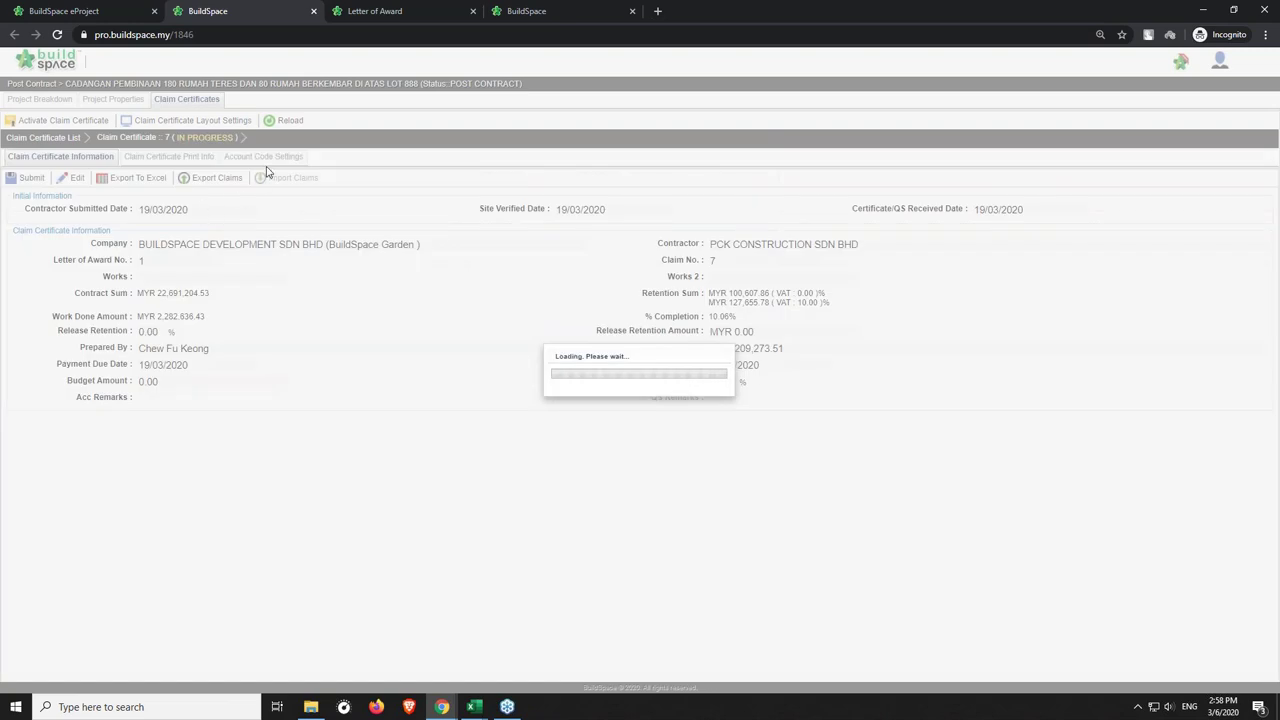
left_click(202, 159)
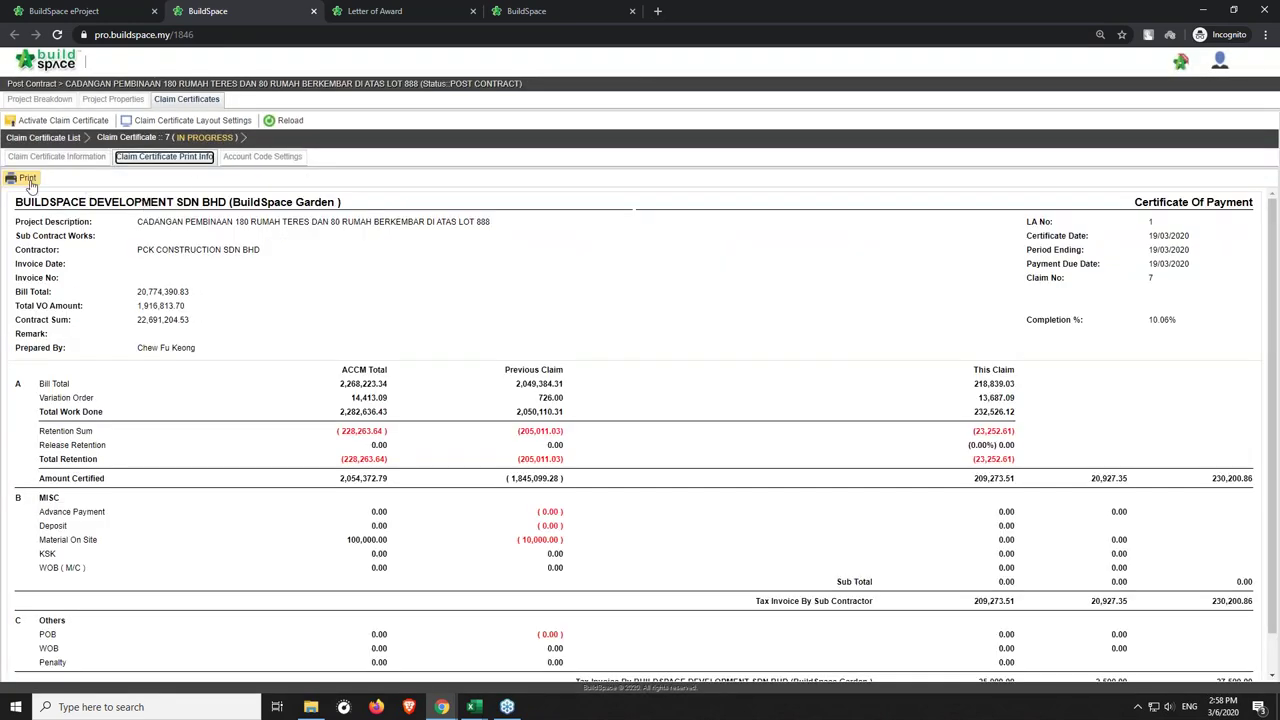
left_click(27, 179)
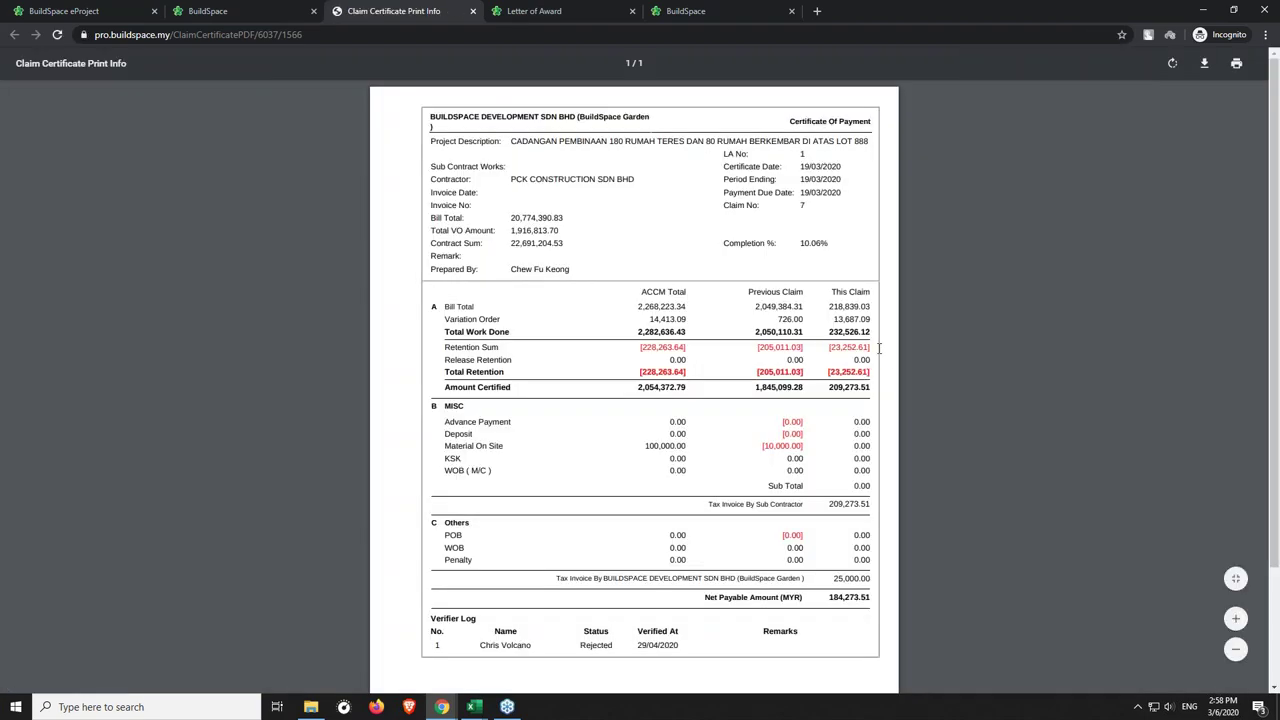
Examine this claim's bill total, variation order, retention and certified amounts and the verifier log in the certificate PDF, and close it.
left_click_drag(847, 307, 873, 308)
left_click_drag(831, 319, 884, 323)
left_click_drag(830, 347, 875, 347)
left_click_drag(826, 387, 866, 393)
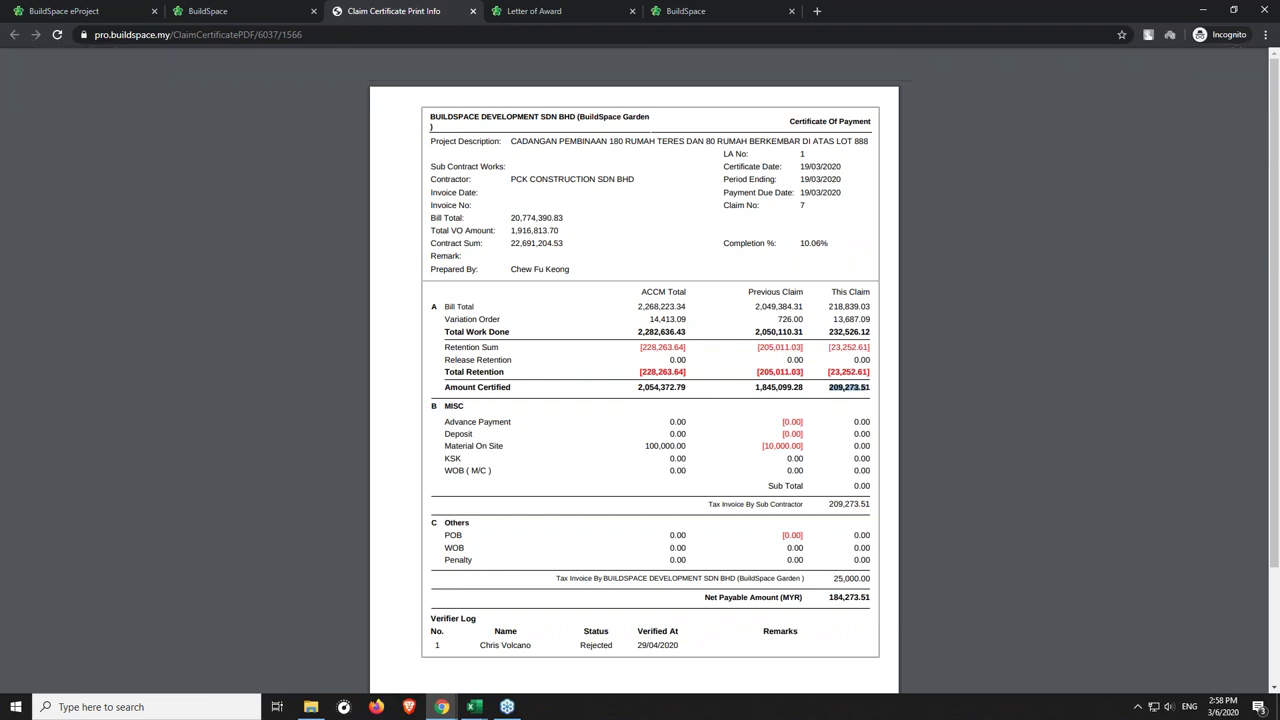
scroll(510, 580, "down", 1)
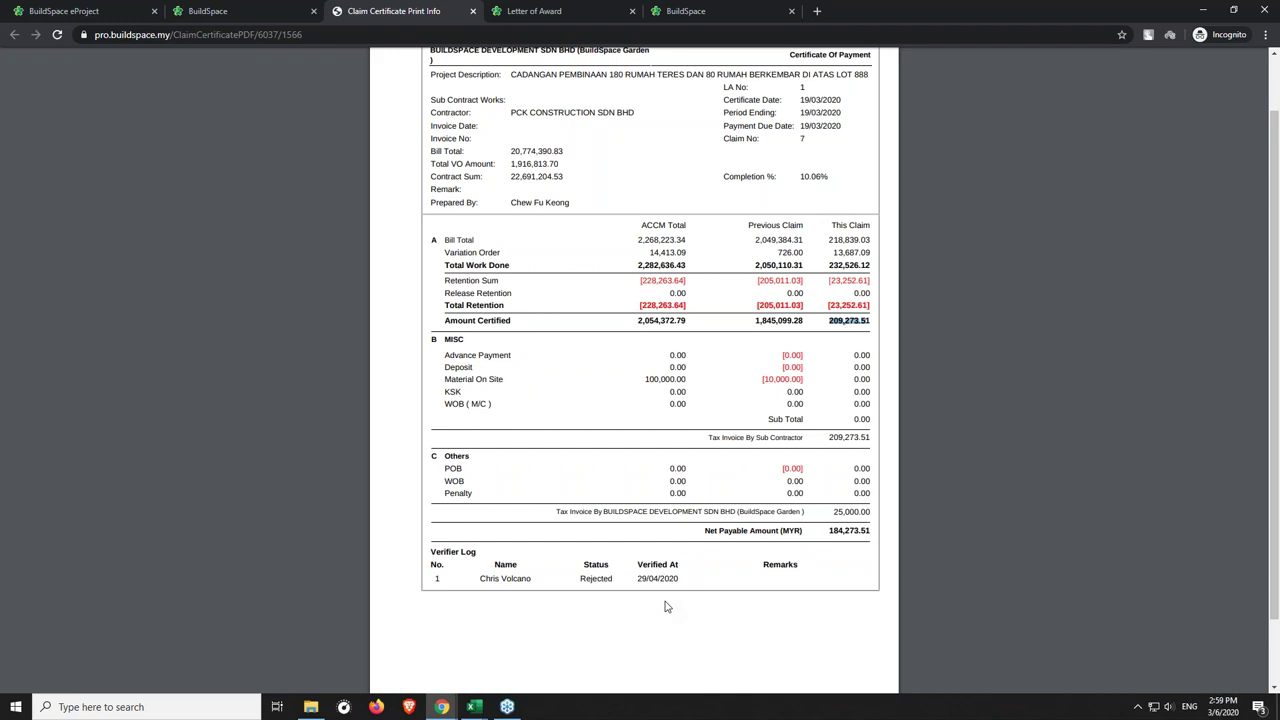
left_click(472, 11)
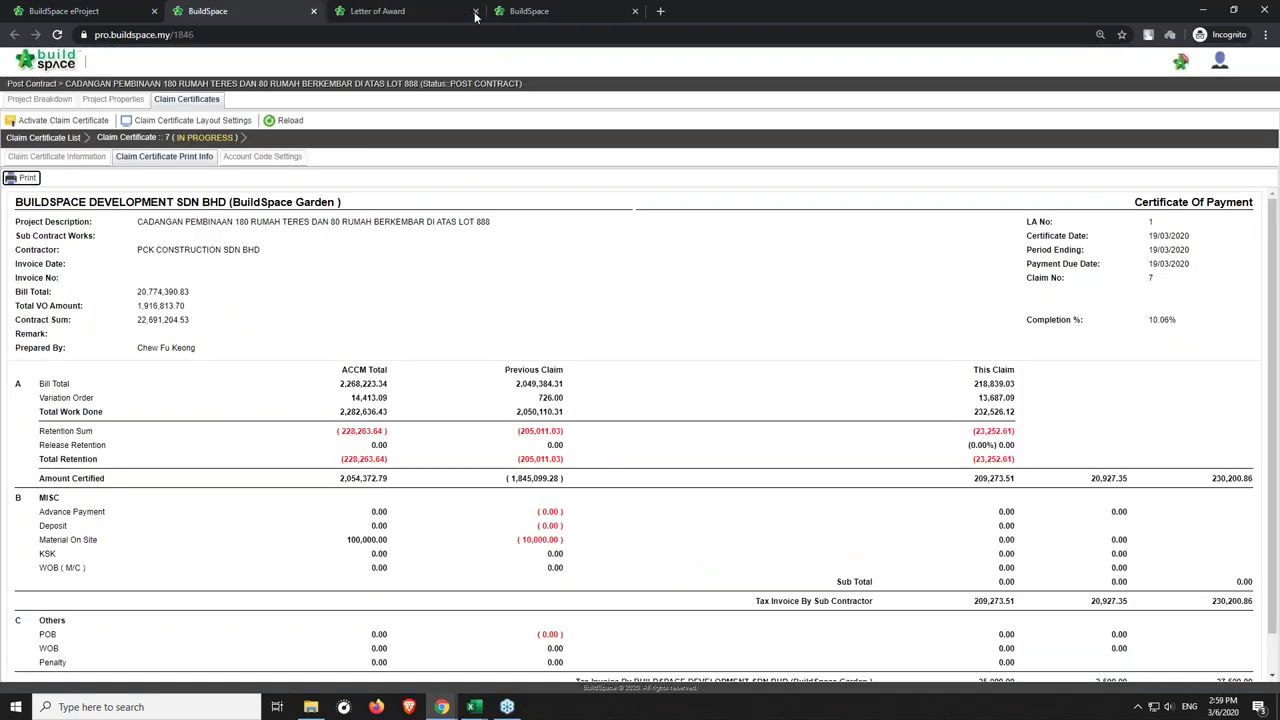
Return to the project breakdown and open the provisional re-measurement for all items.
left_click(87, 158)
left_click(76, 140)
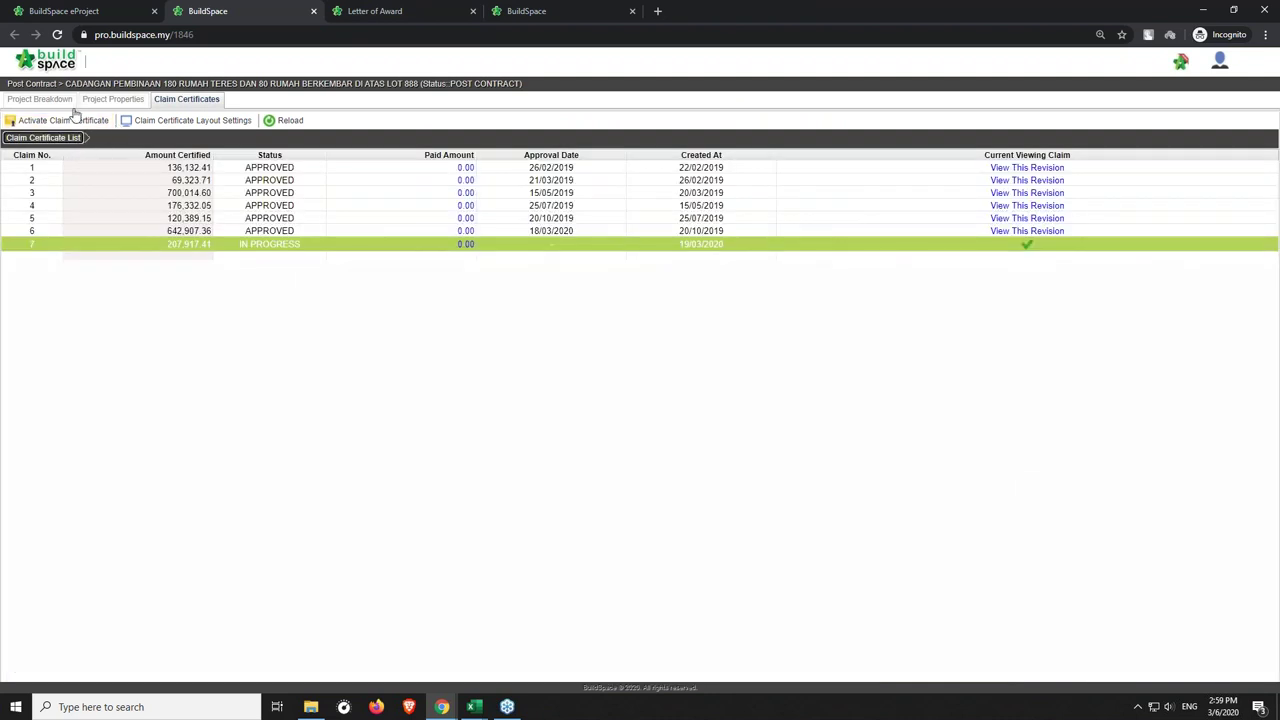
left_click(52, 101)
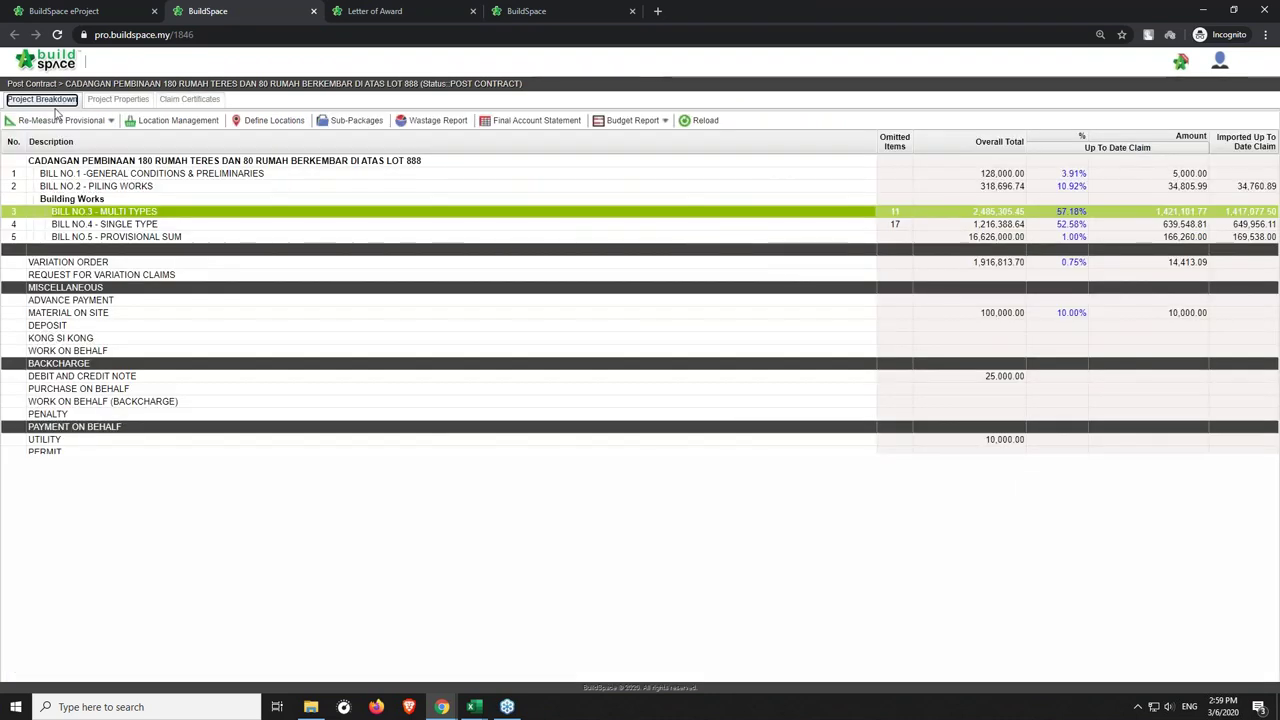
left_click(57, 120)
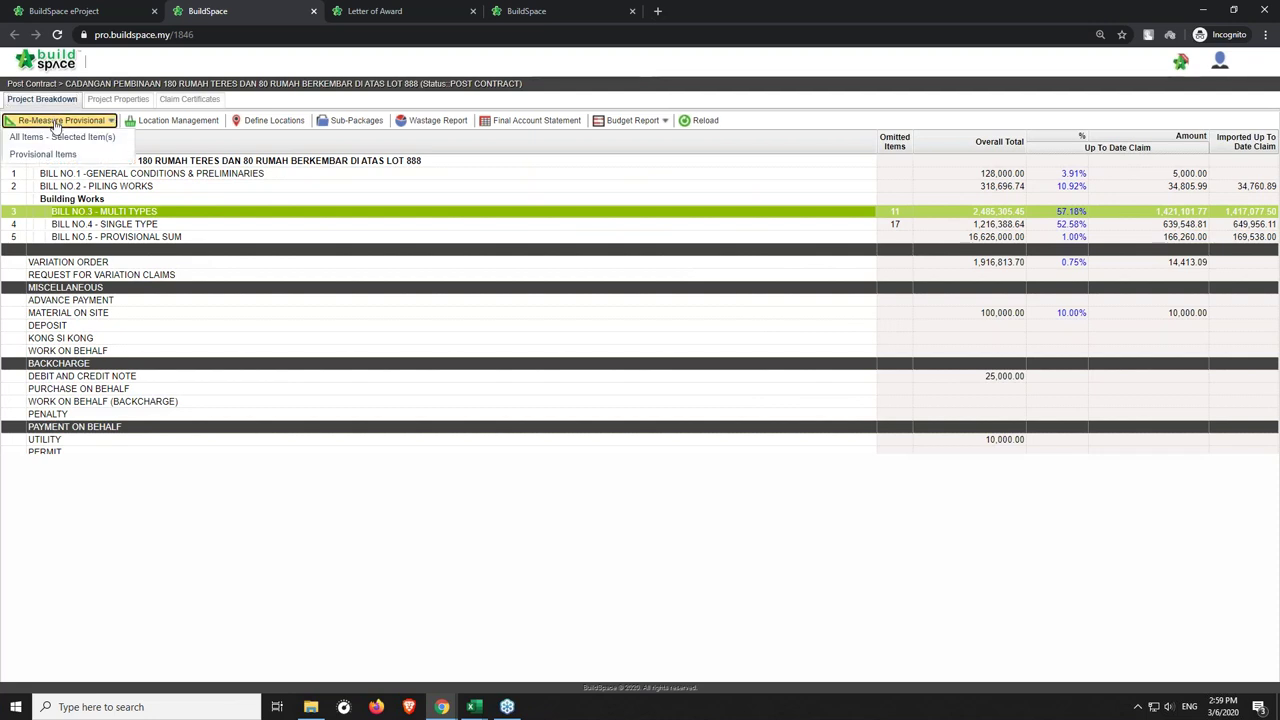
left_click(55, 140)
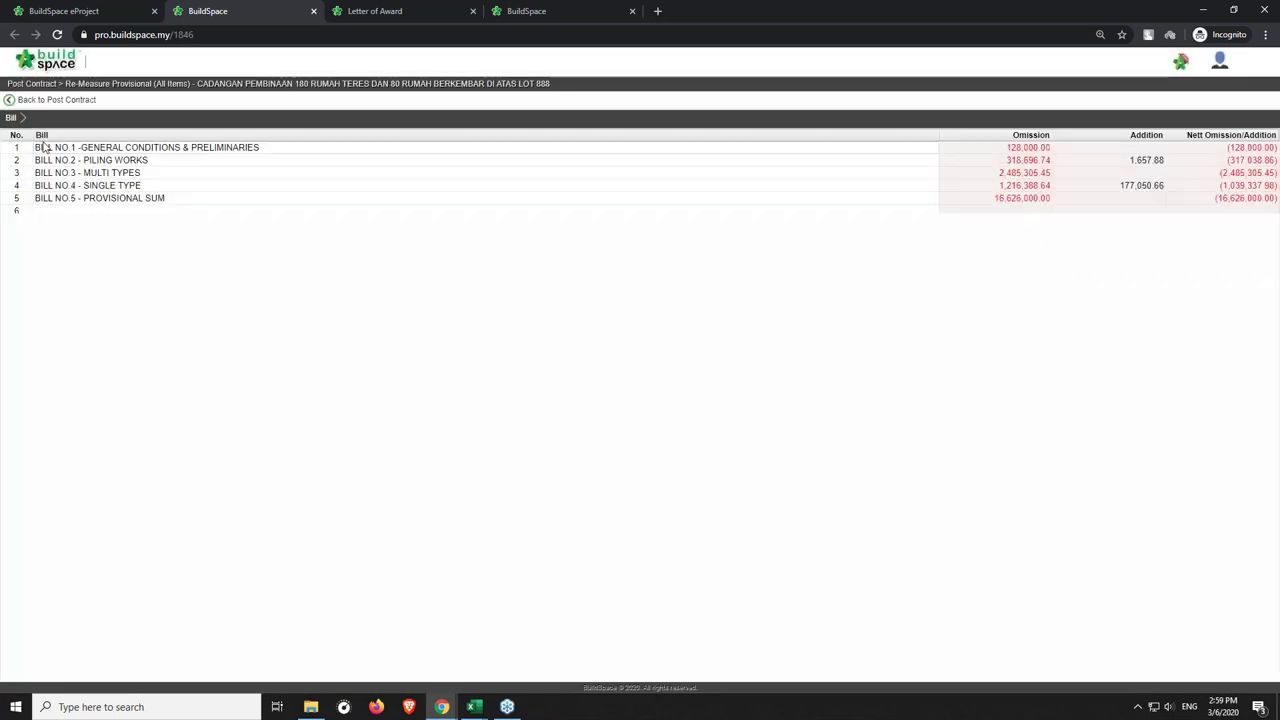
Open the Default type of Bill No.4 - Single Type and its Bill No. B.4/1 - Work Below Ground Floor Level items.
left_click(124, 188)
double_click(122, 190)
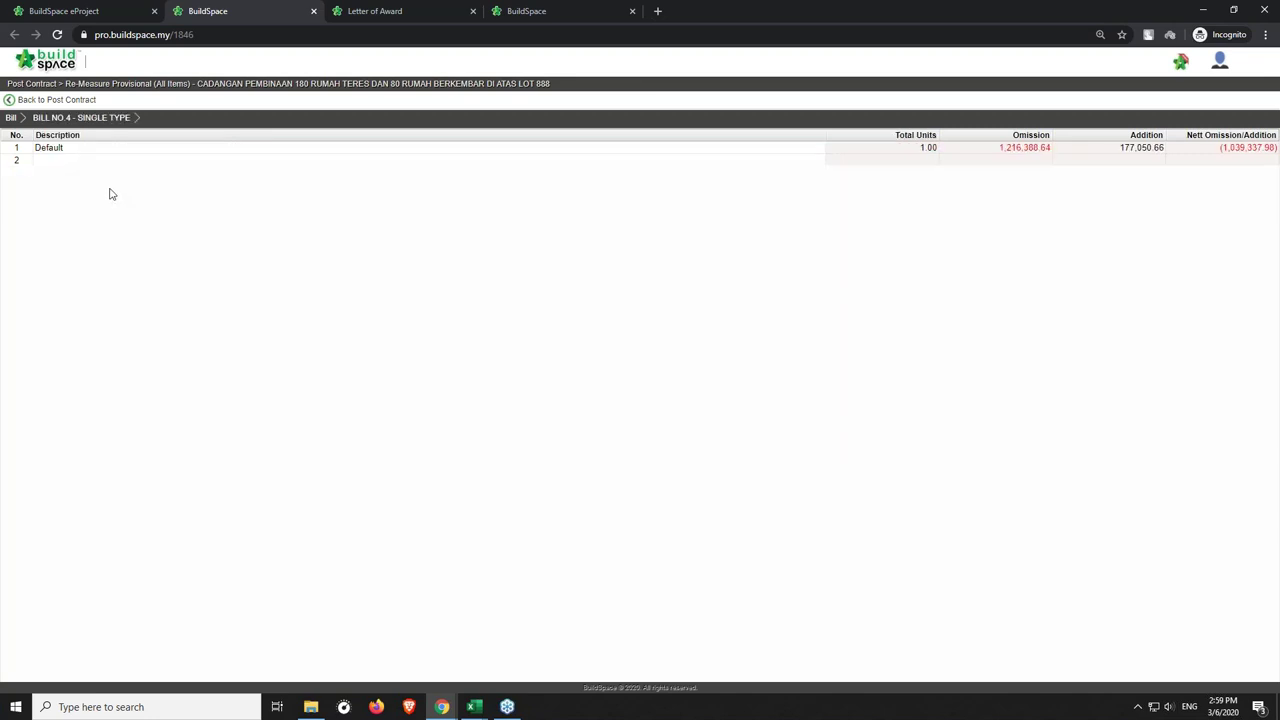
double_click(98, 148)
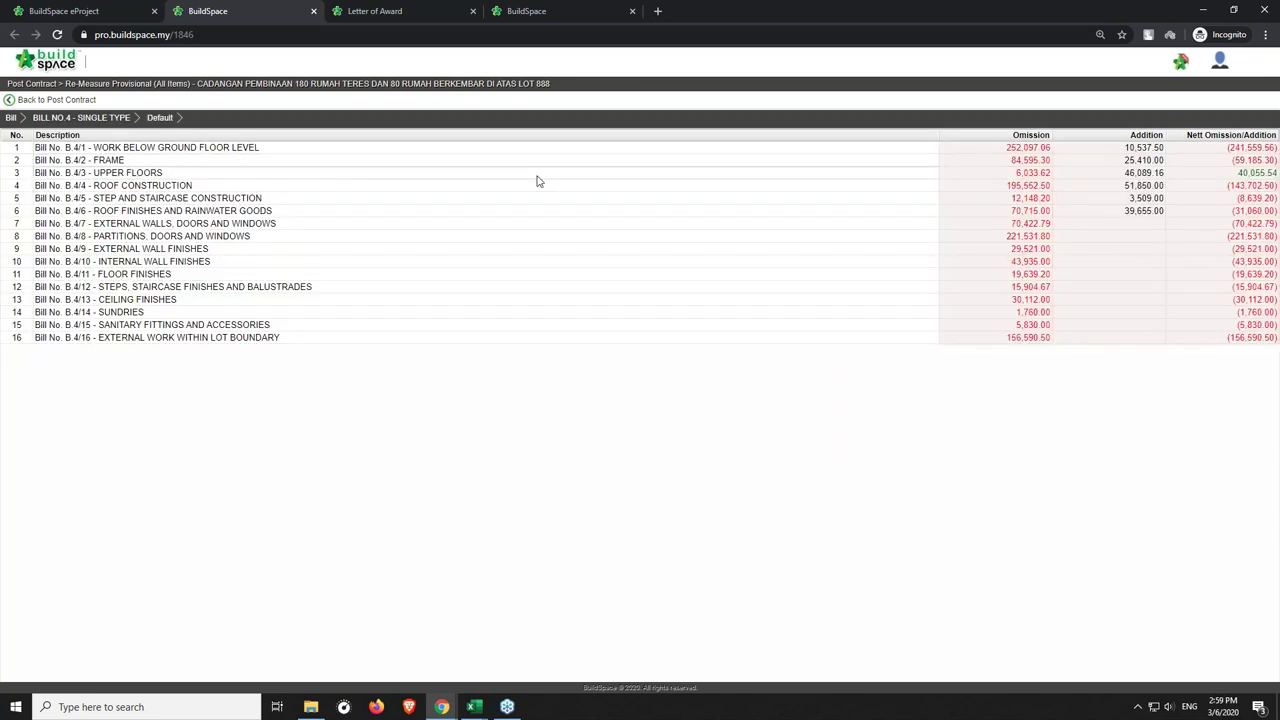
left_click(779, 152)
double_click(1122, 150)
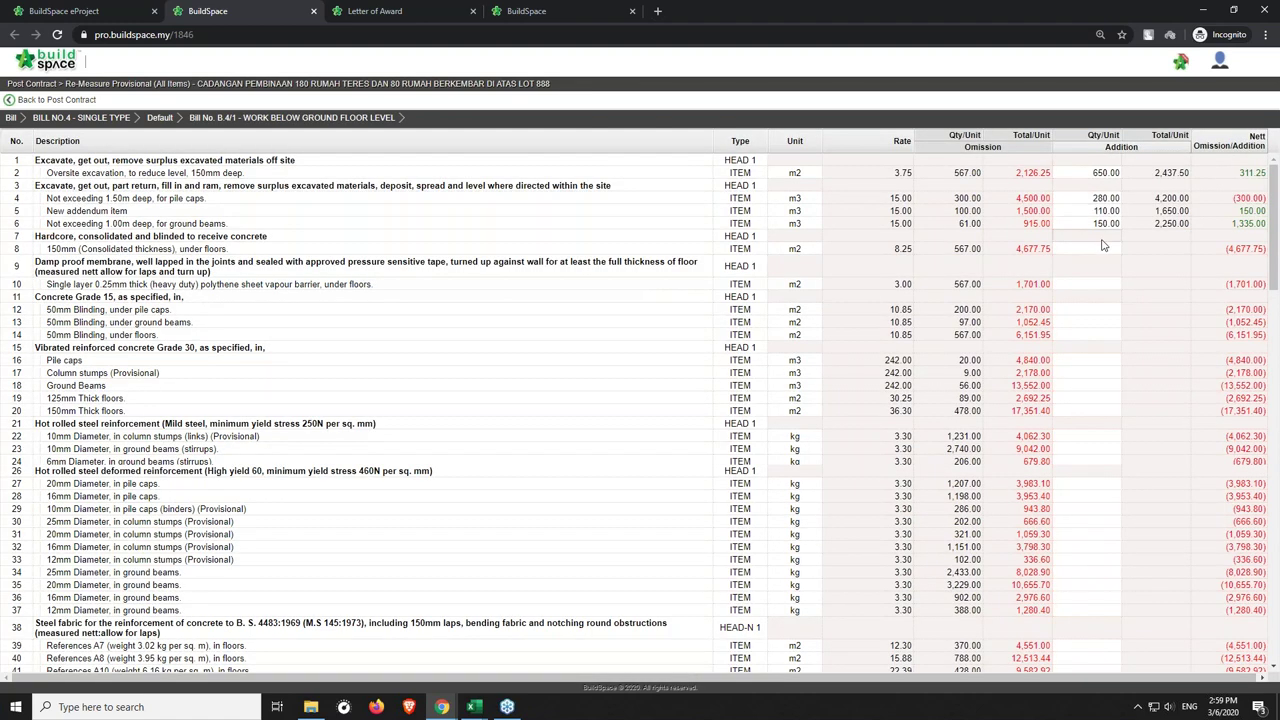
Set the addition quantity to 600 for the 150mm consolidated hardcore under floors and 650 for the polythene vapour barrier.
left_click(1100, 248)
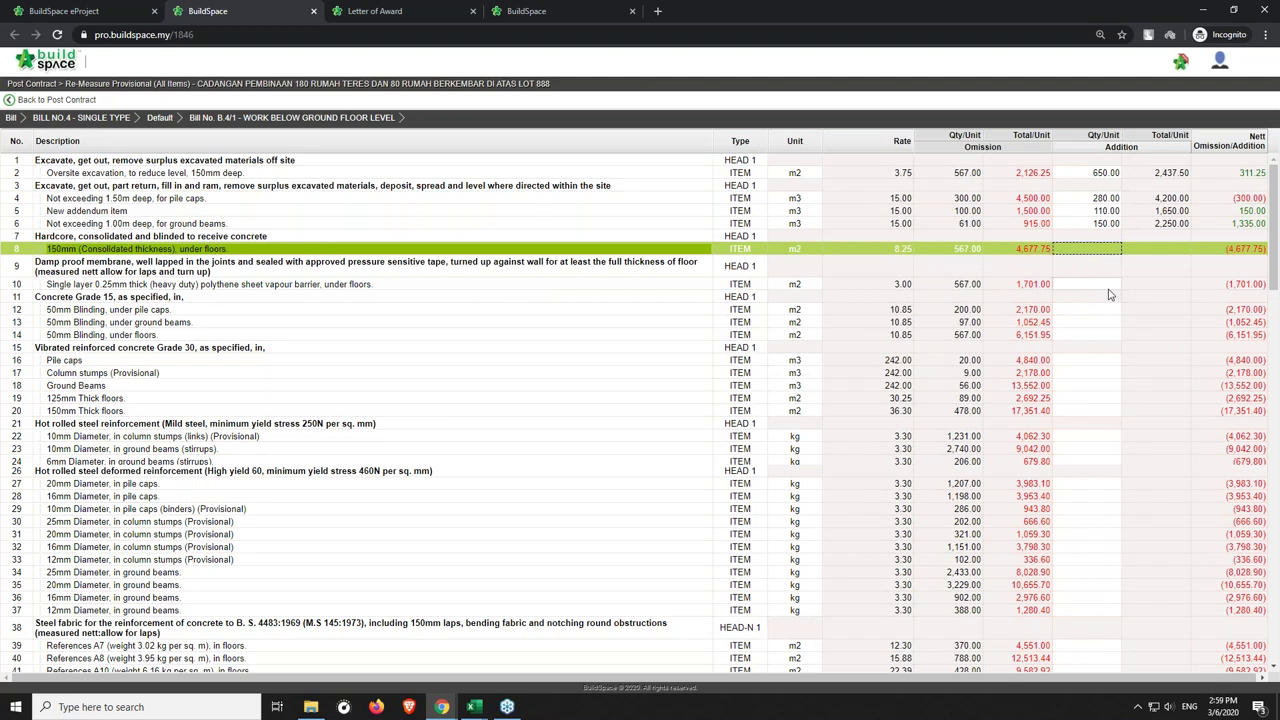
key("Return")
type("600")
key("Return")
left_click(1100, 292)
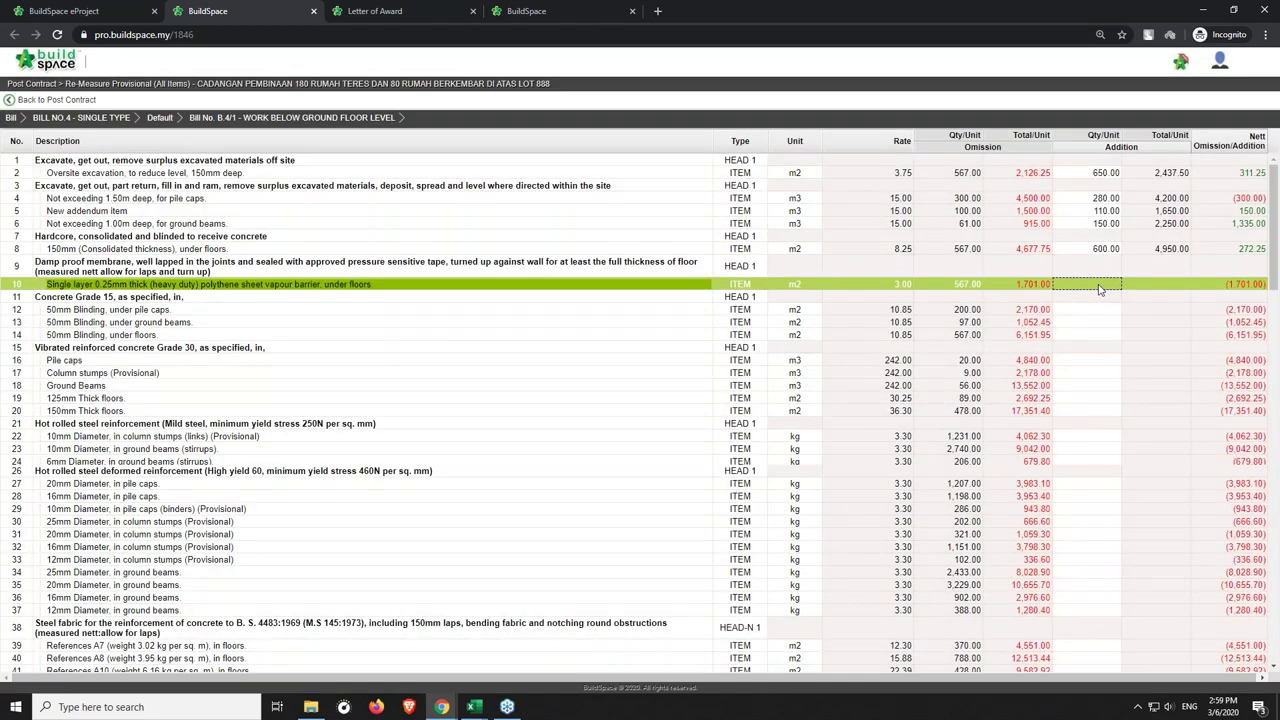
type("650")
key("Return")
Set the addition quantity of "50mm Blinding, under pile caps" to 100.
left_click(1090, 314)
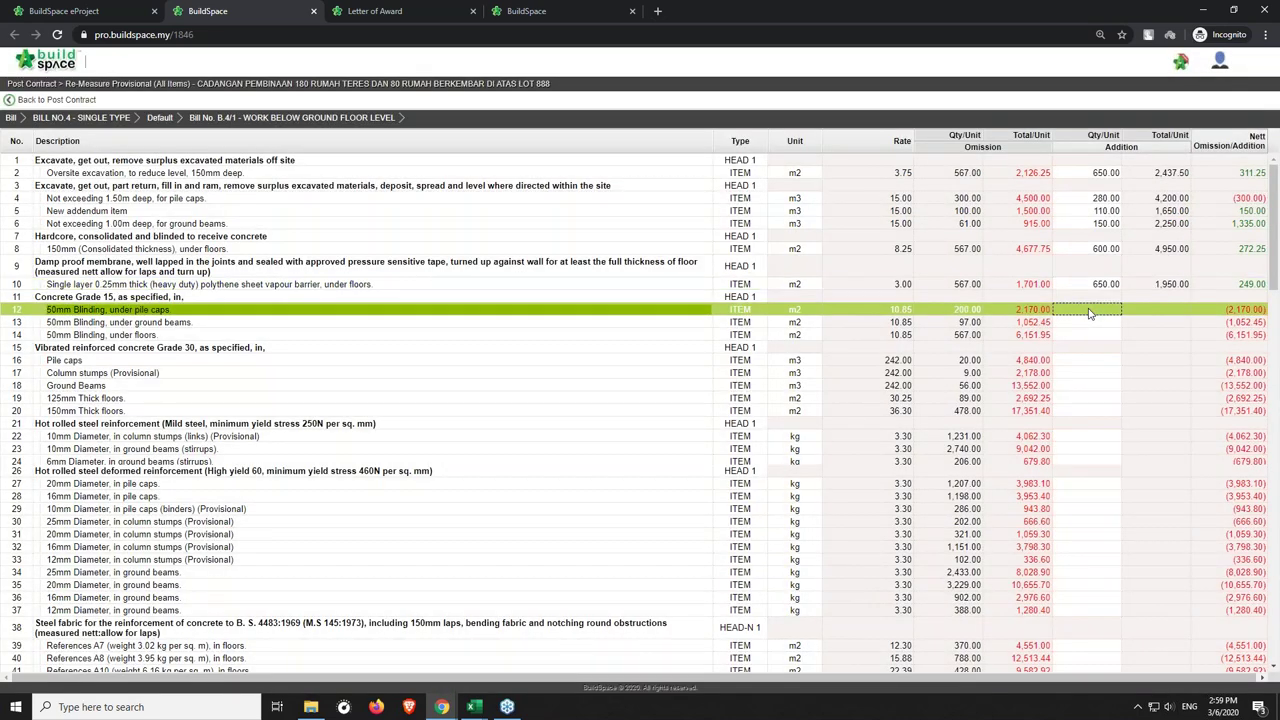
type("100")
key("Return")
key("Right")
key("Down")
key("Down")
key("Down")
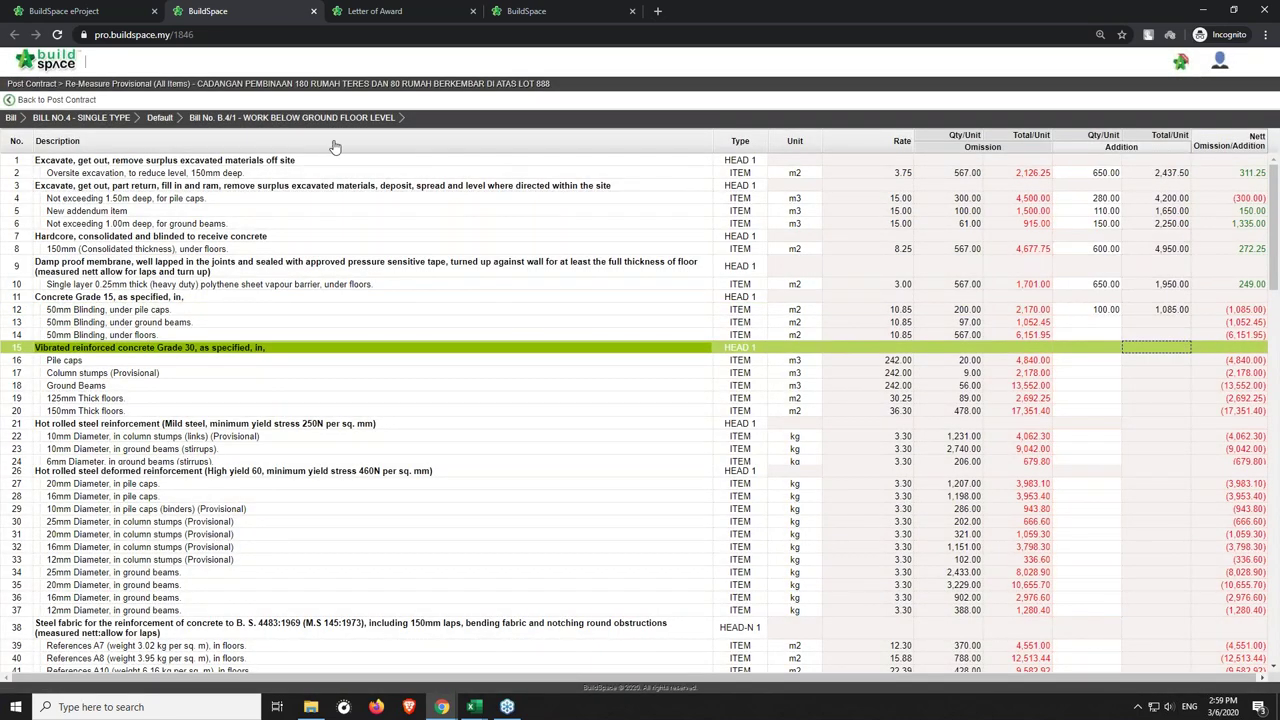
Review the omission and addition totals of each Bill No.4 element under the Default type, and return to the project breakdown.
left_click(80, 117)
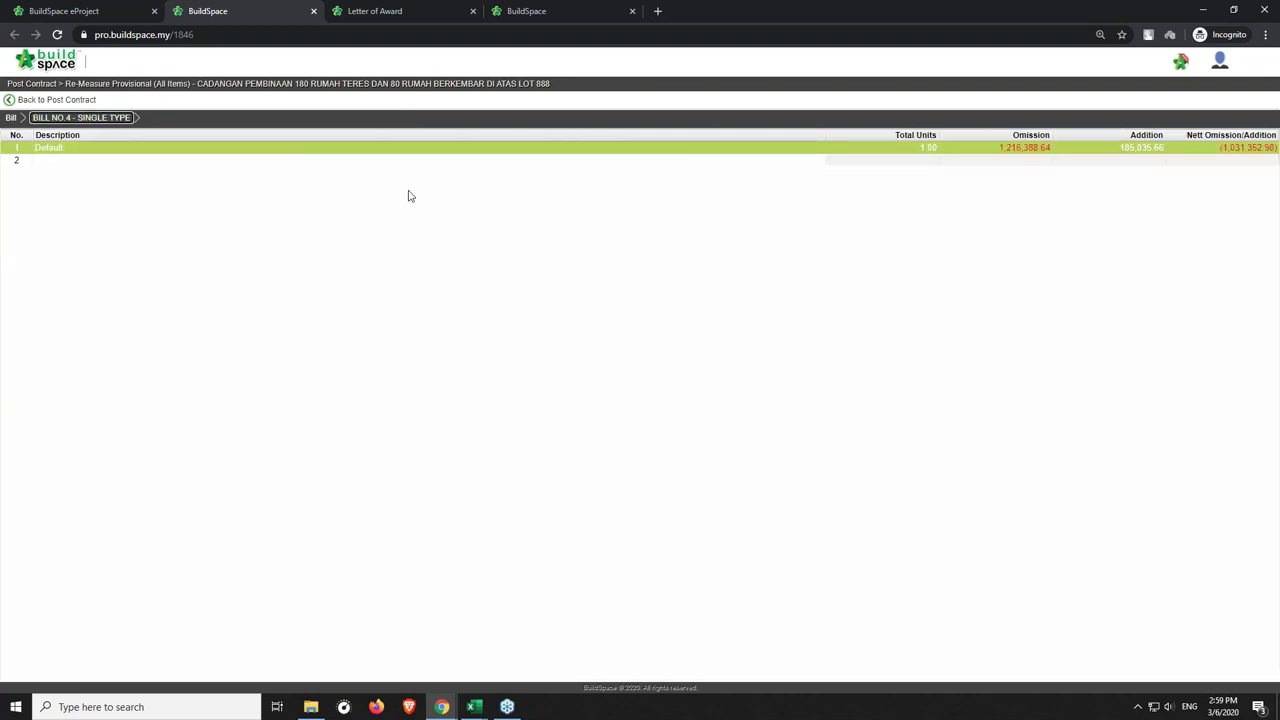
left_click(228, 150)
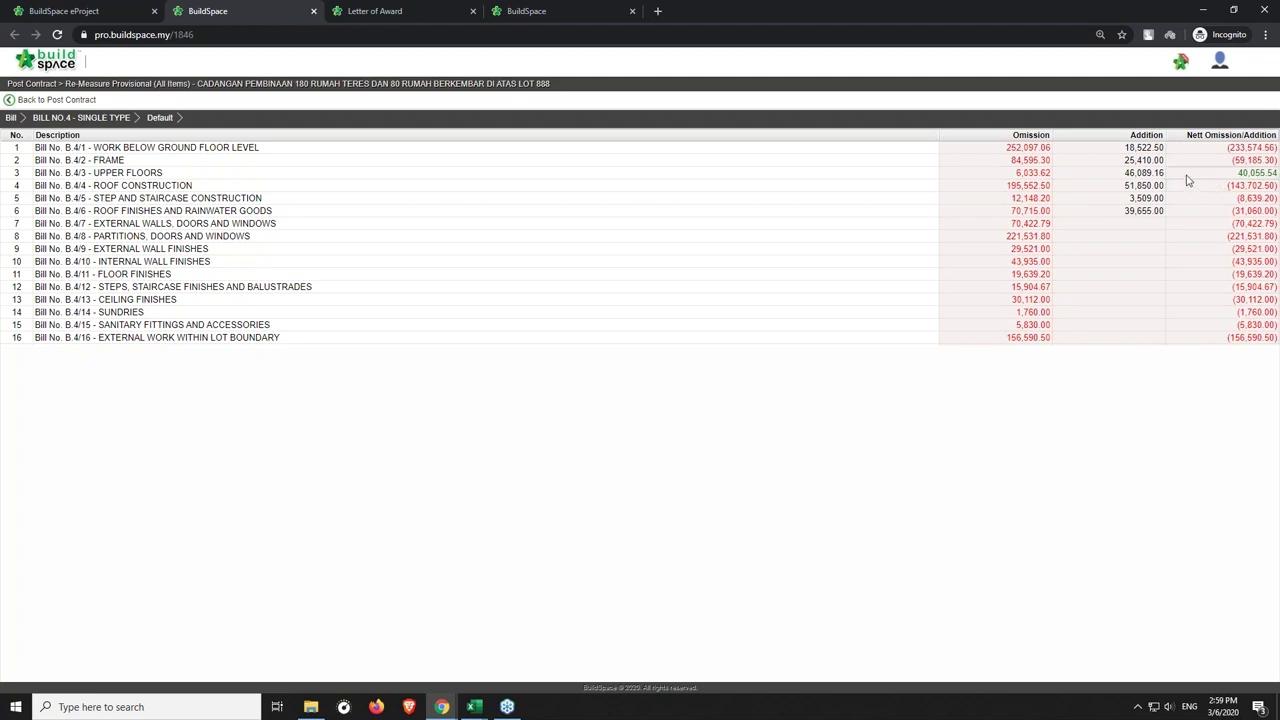
left_click(57, 100)
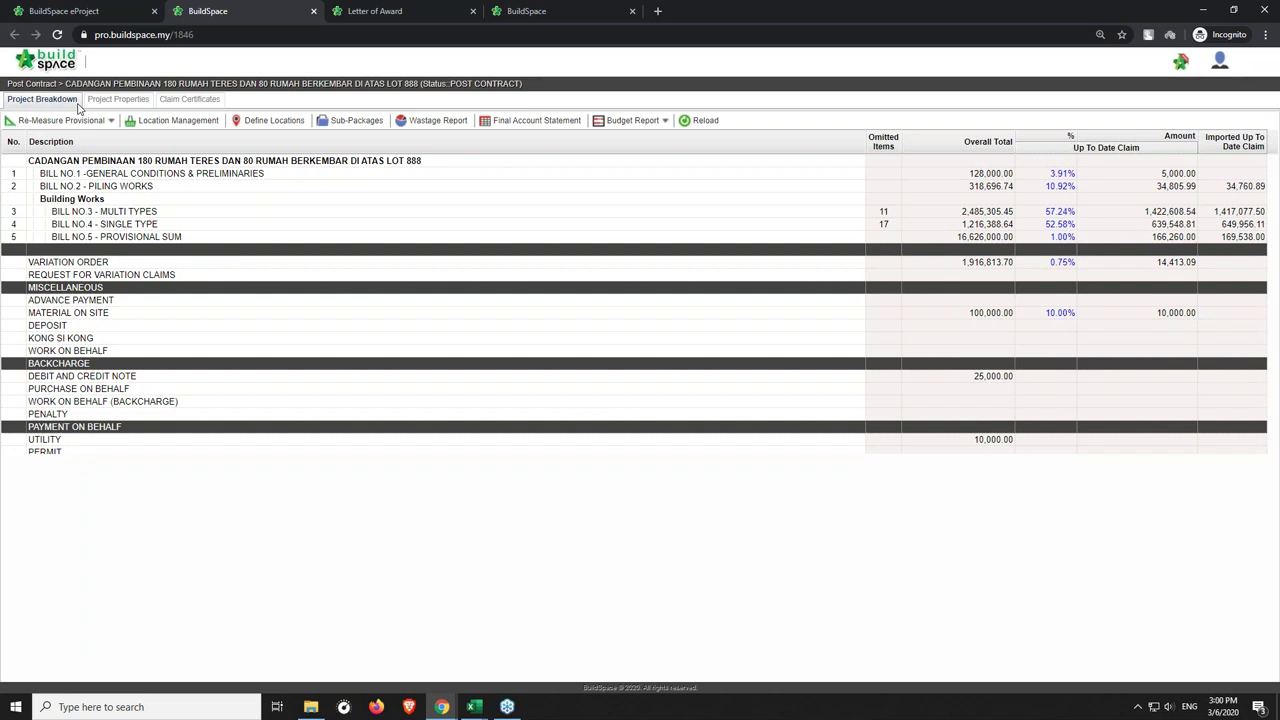
In the Project Management module, search project titles for 888 and open the first Master Plan schedule of the matching project.
left_click(48, 64)
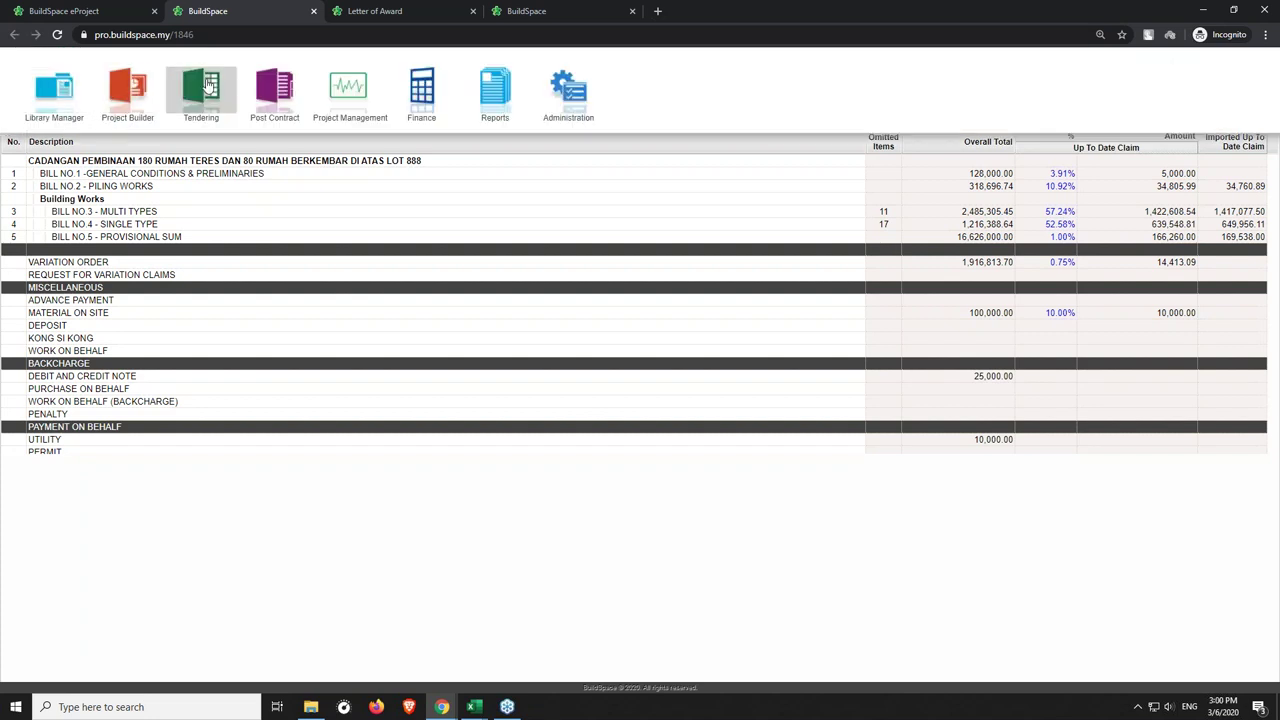
left_click(350, 88)
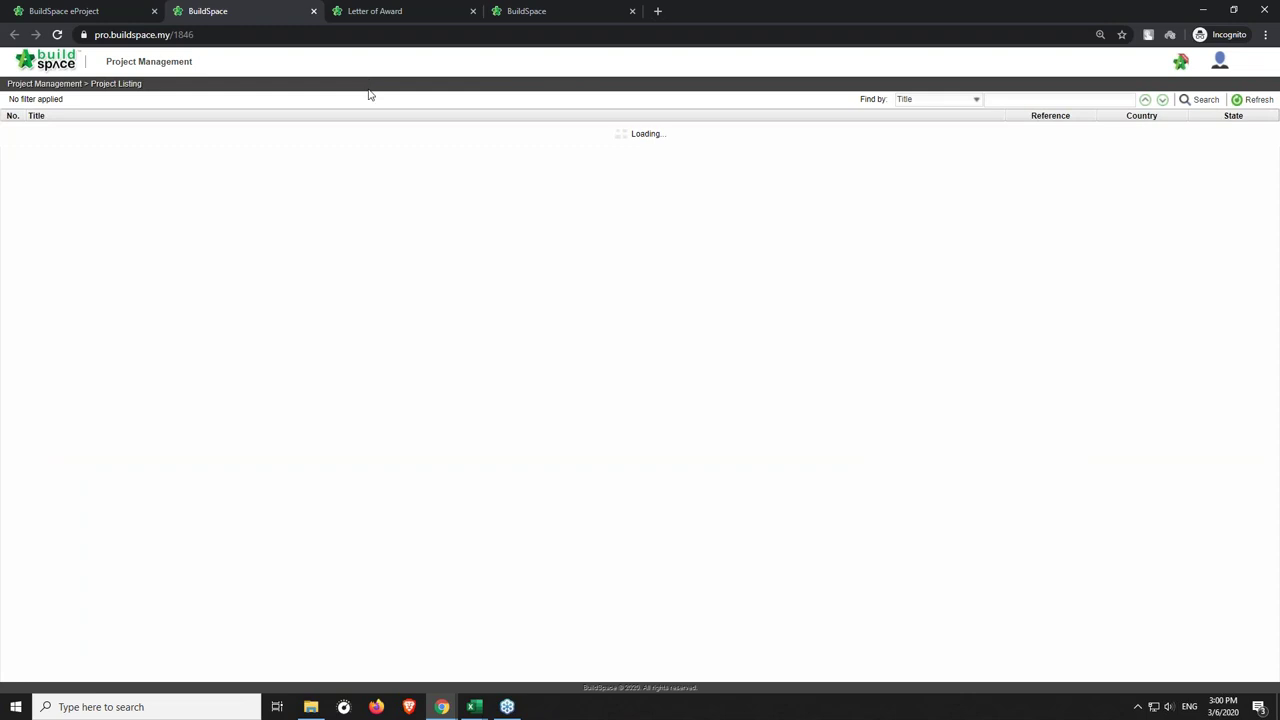
left_click(1017, 98)
type("888")
left_click(1200, 99)
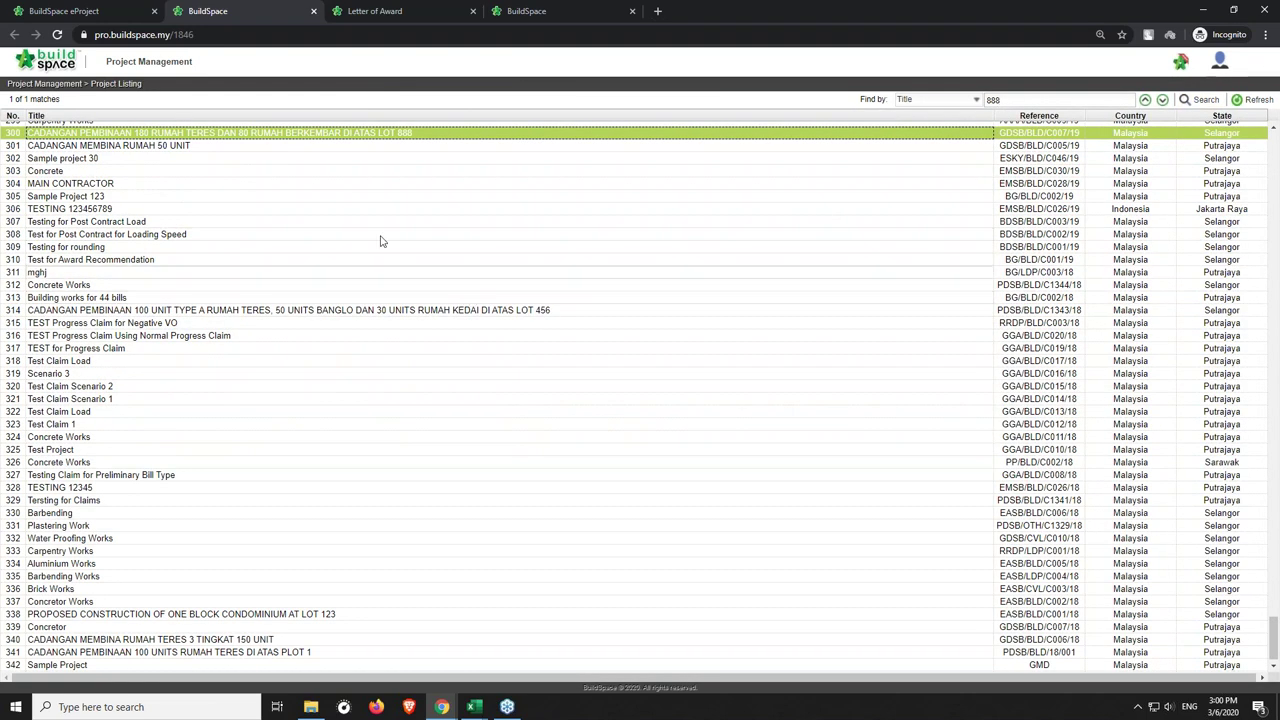
double_click(274, 135)
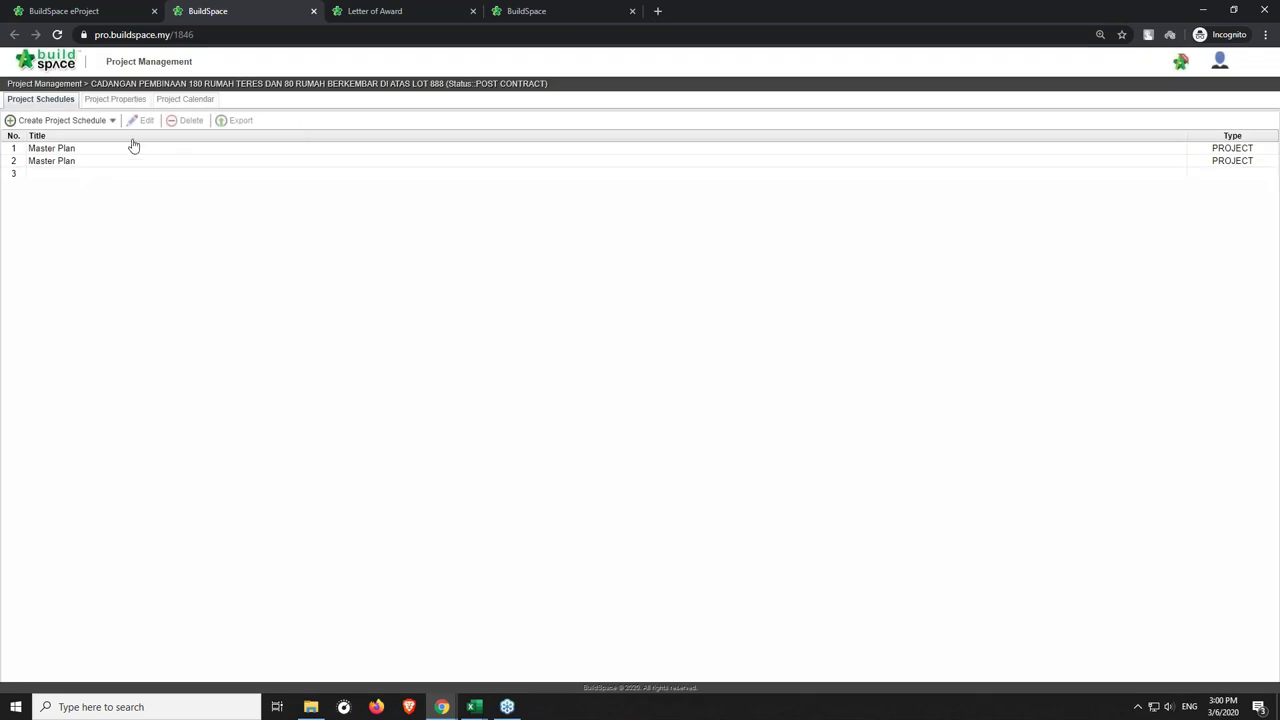
double_click(74, 150)
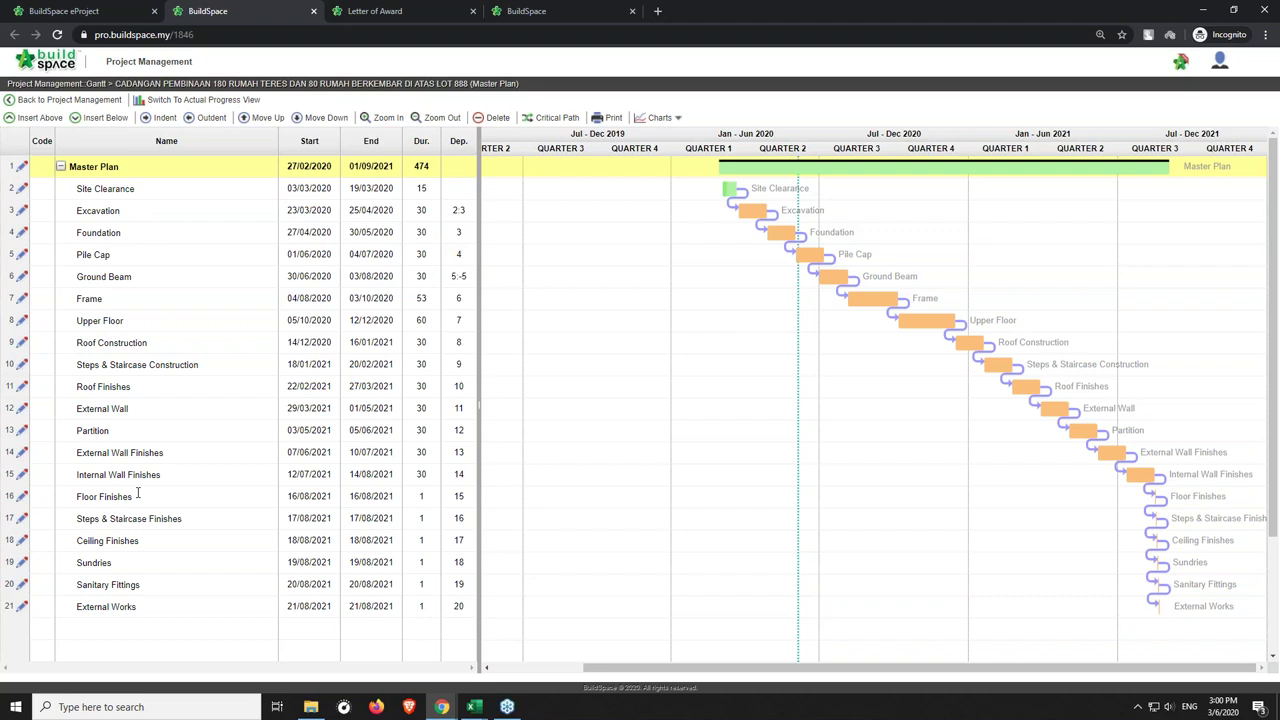
Inspect the bill items tagged to the Frame task, including their quantities, productivity and contract amounts, and close the task editor.
left_click(21, 299)
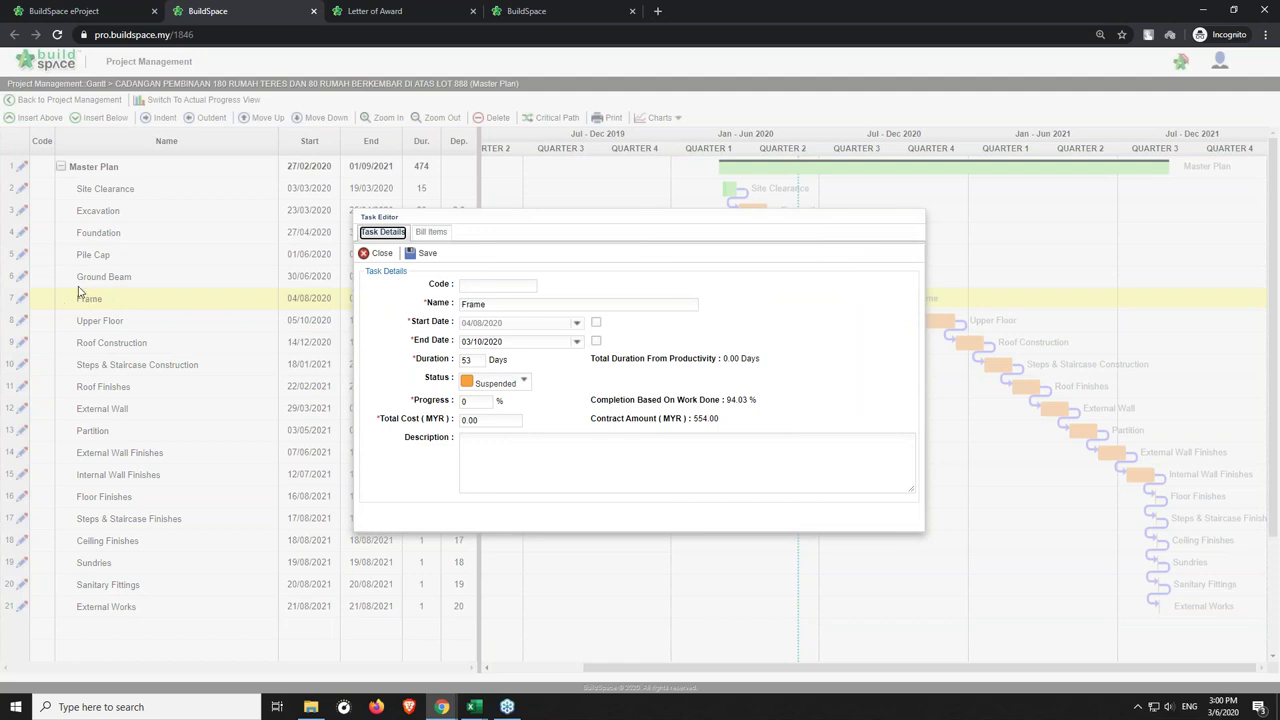
left_click(431, 232)
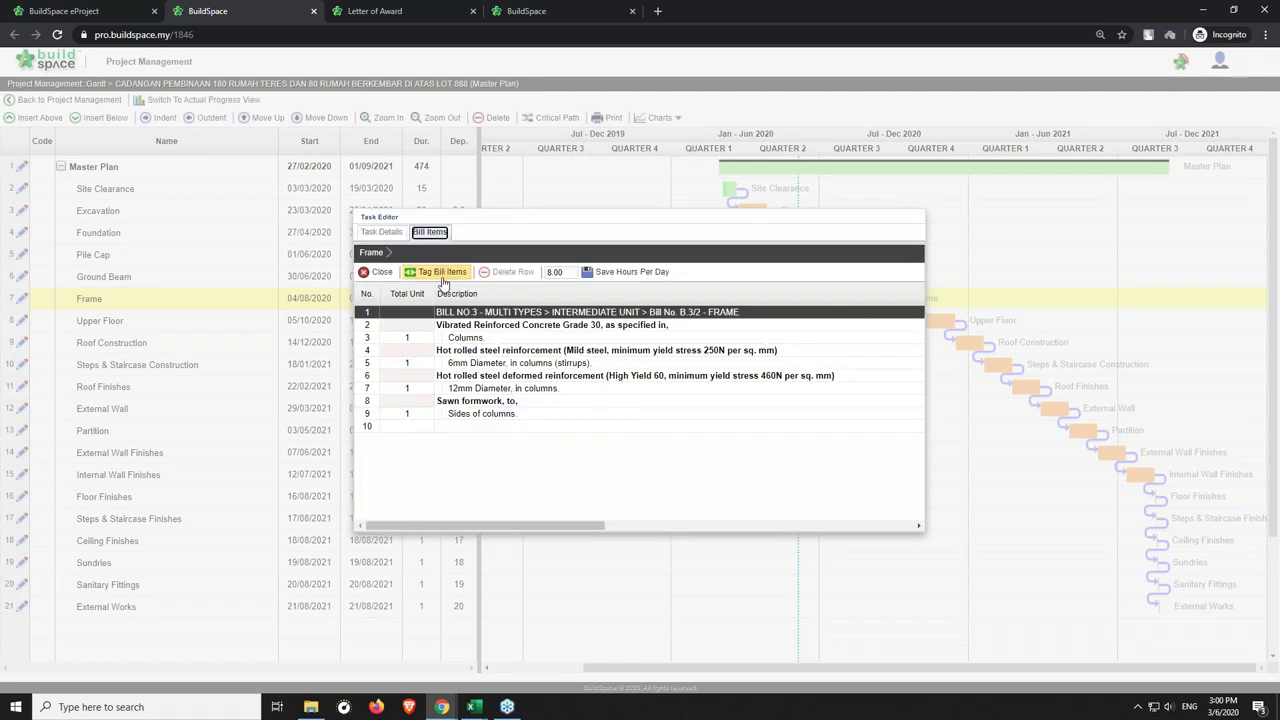
left_click_drag(470, 525, 695, 528)
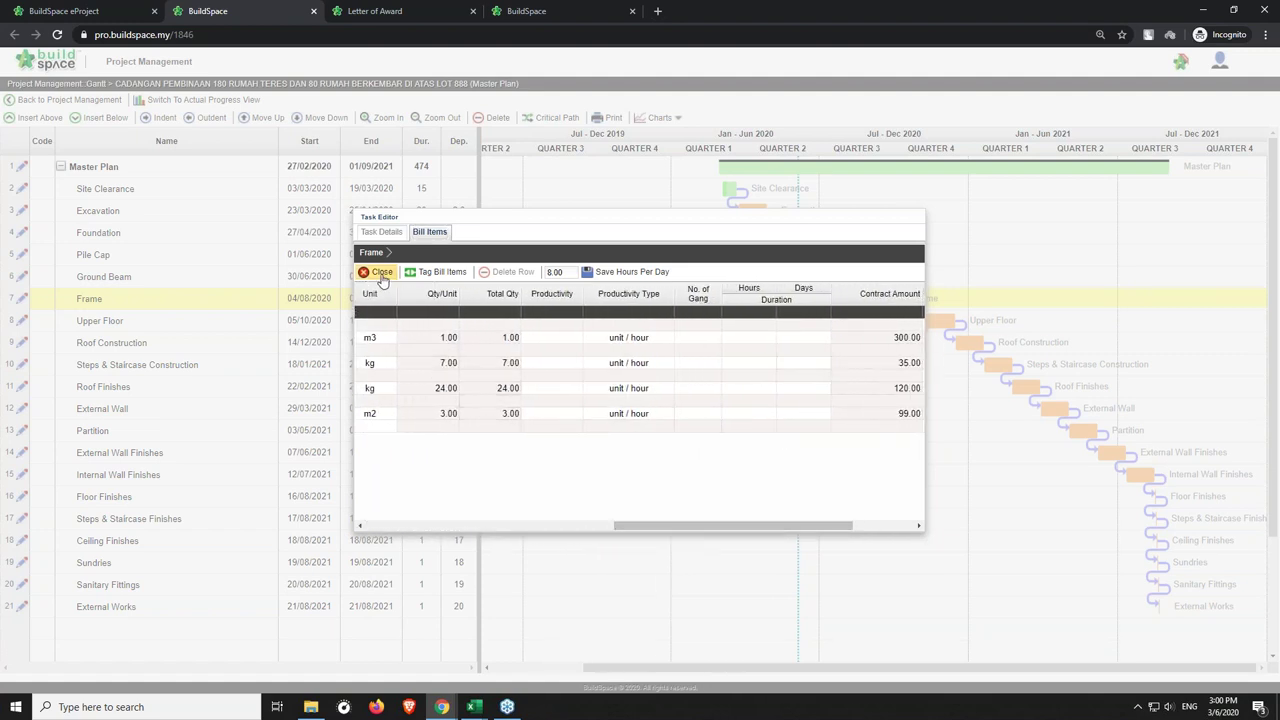
left_click(380, 273)
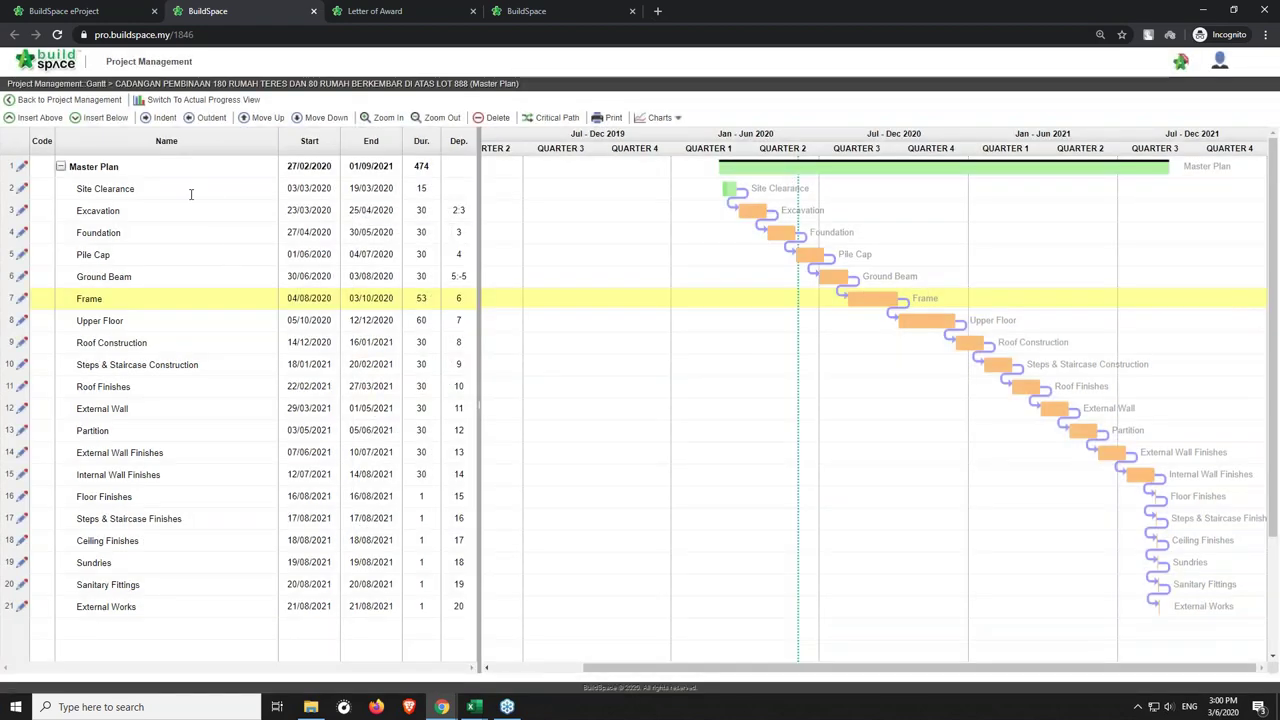
View the Master Plan's Accumulative Cost chart, check its October 2020 point, and close the chart.
left_click(660, 118)
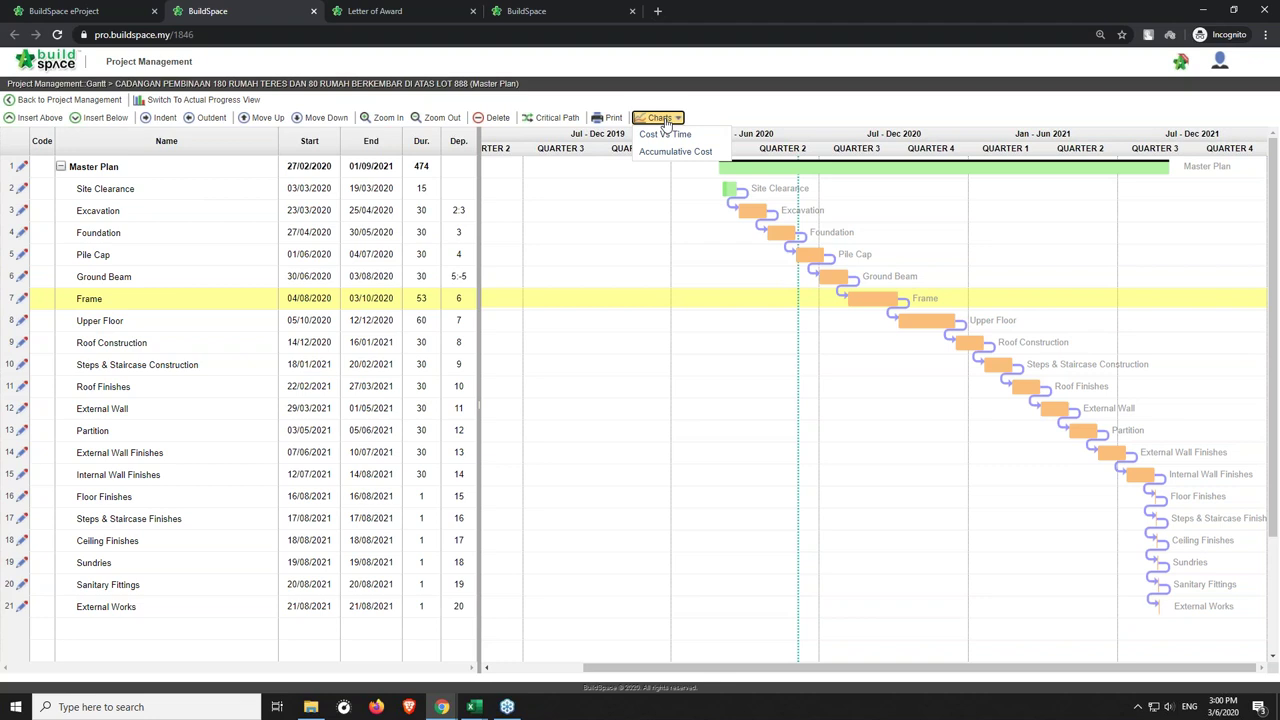
left_click(666, 151)
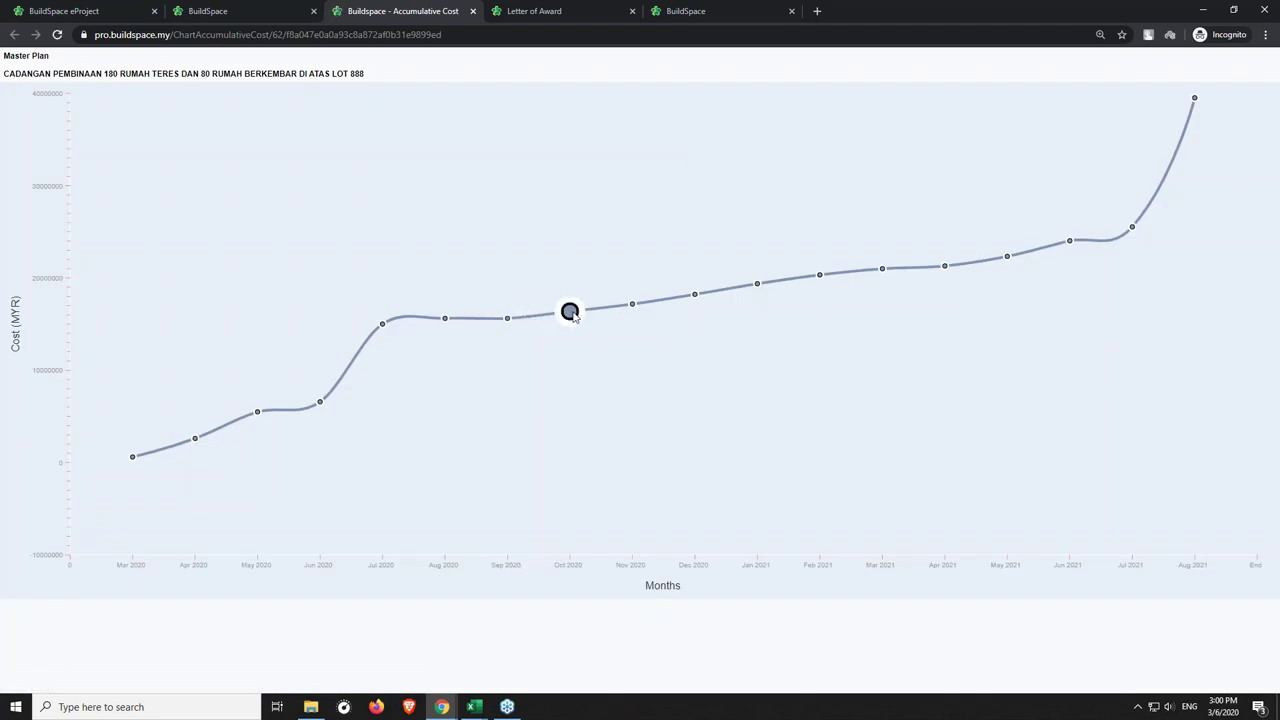
mouse_move(570, 316)
left_click(472, 11)
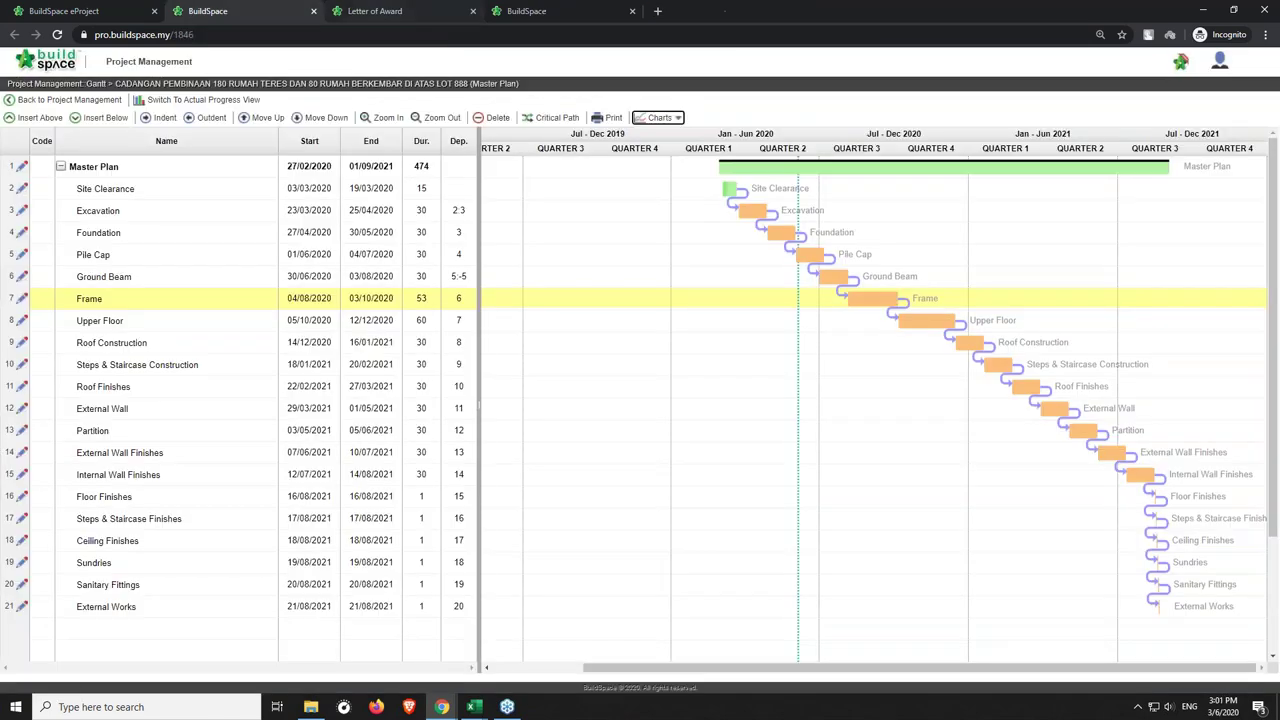
Switch to BuildSpace eProject and review the project's Site Management defect list.
left_click(128, 11)
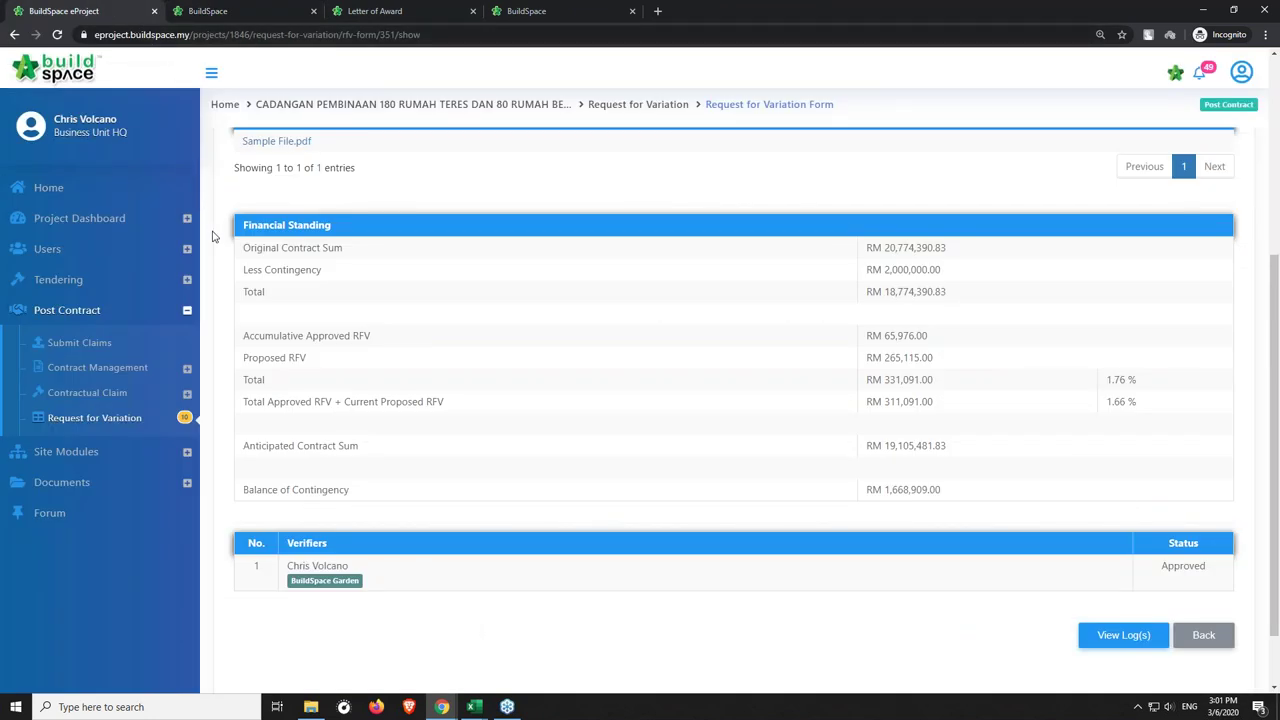
left_click(101, 455)
left_click(123, 380)
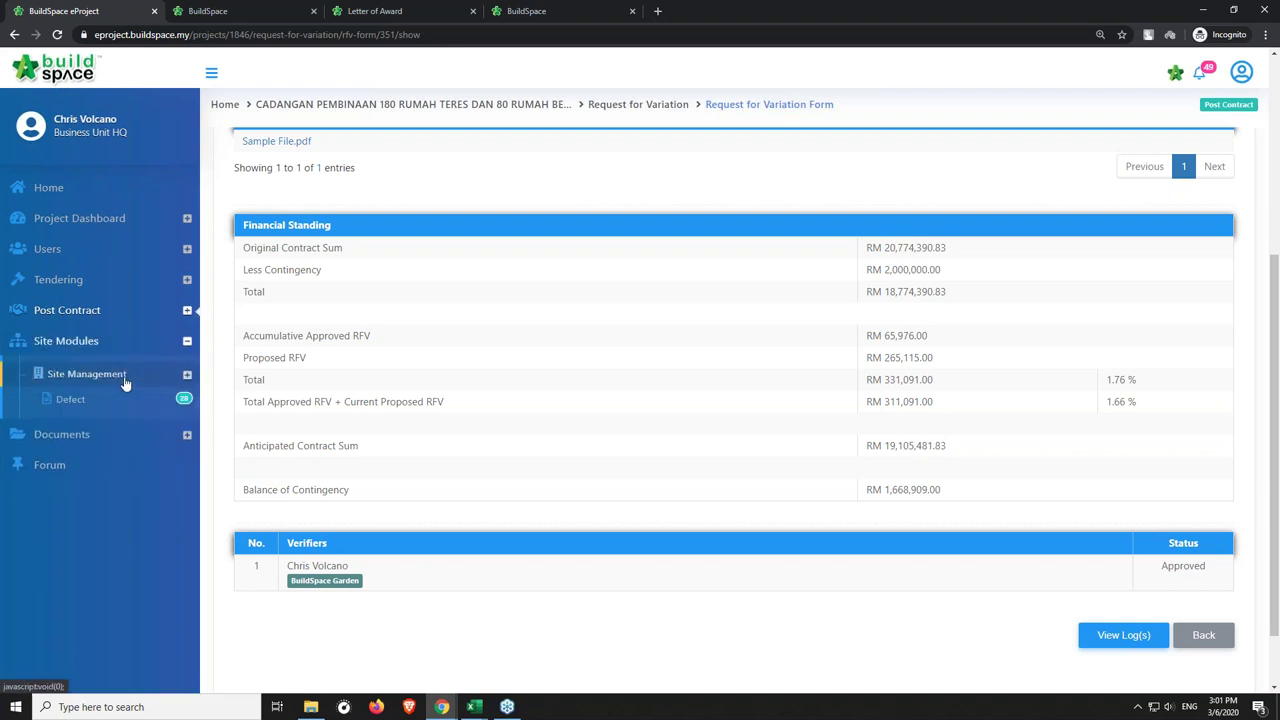
left_click(74, 402)
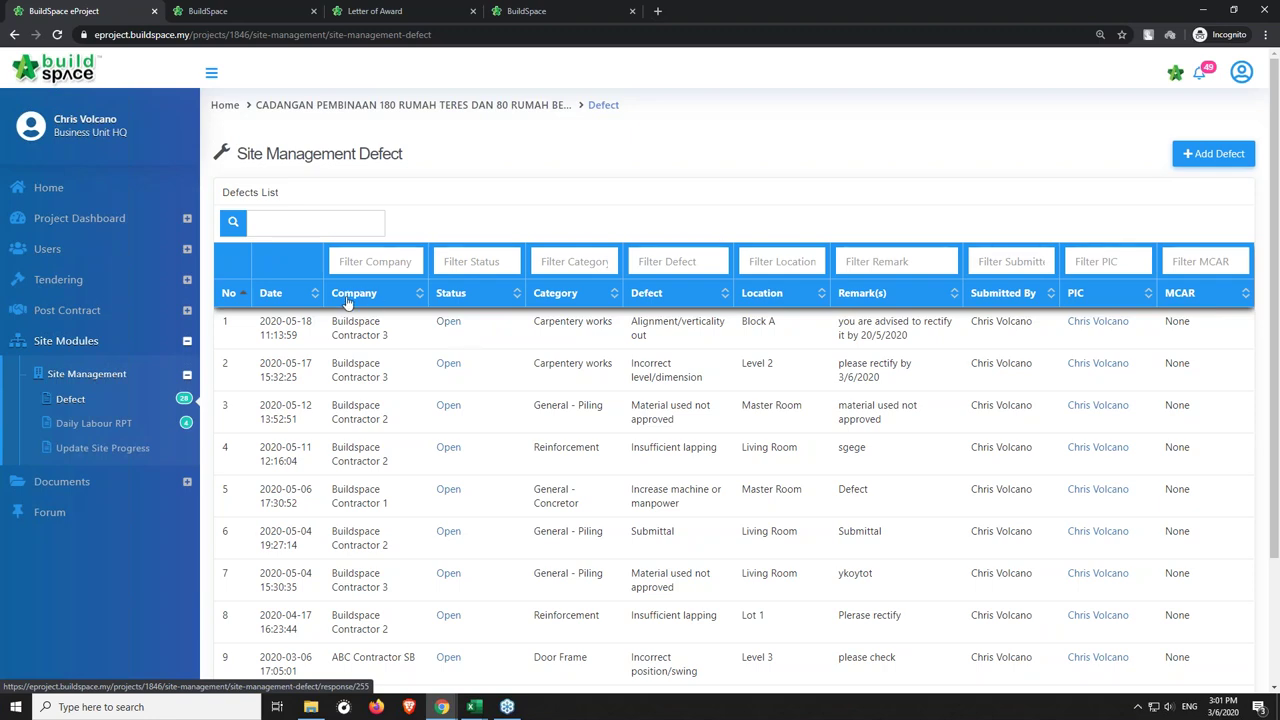
scroll(232, 345, "down", 3)
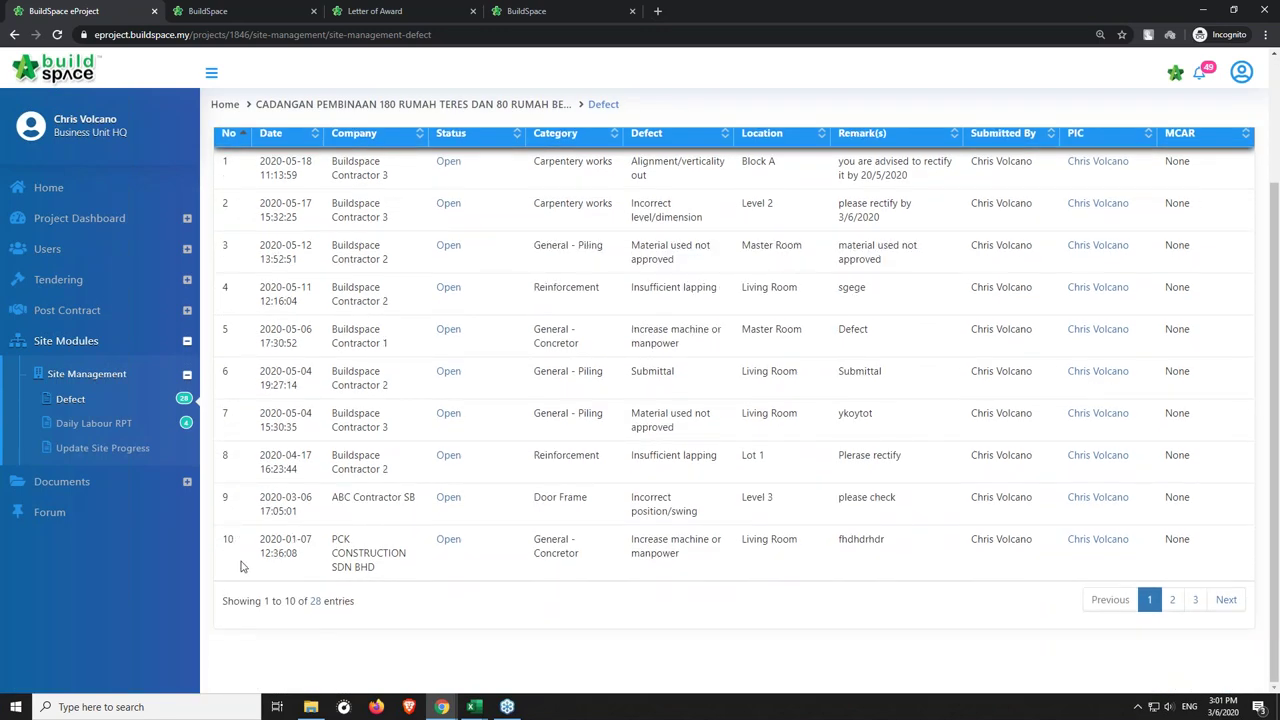
scroll(243, 563, "up", 2)
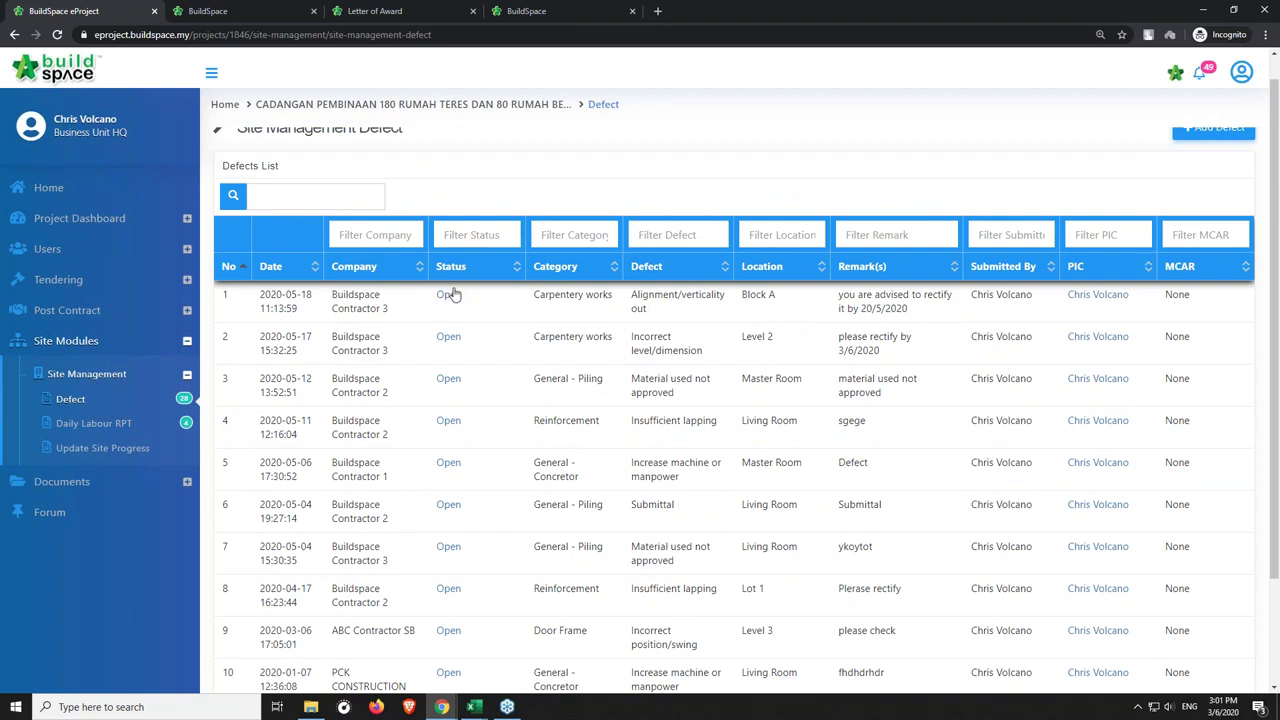
Examine the submitted "Alignment/verticality out" defect at Block A and its response section for remarks and attachments.
left_click(452, 297)
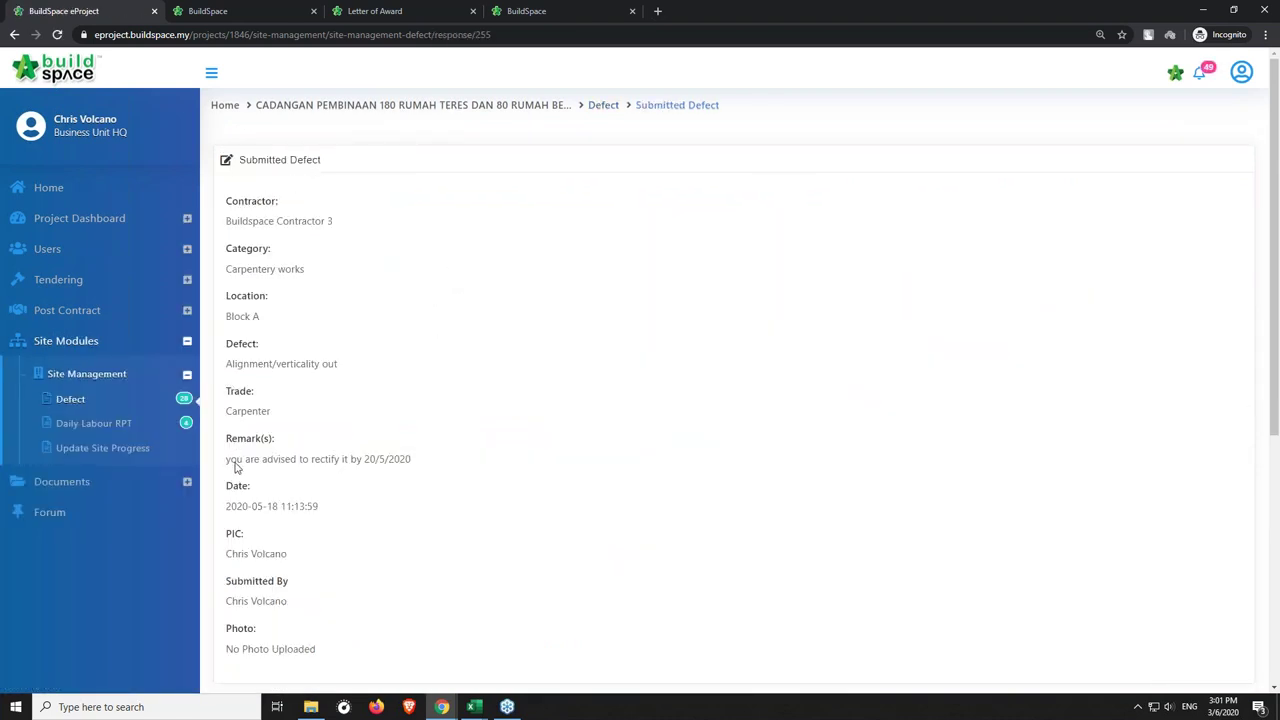
scroll(236, 462, "down", 1)
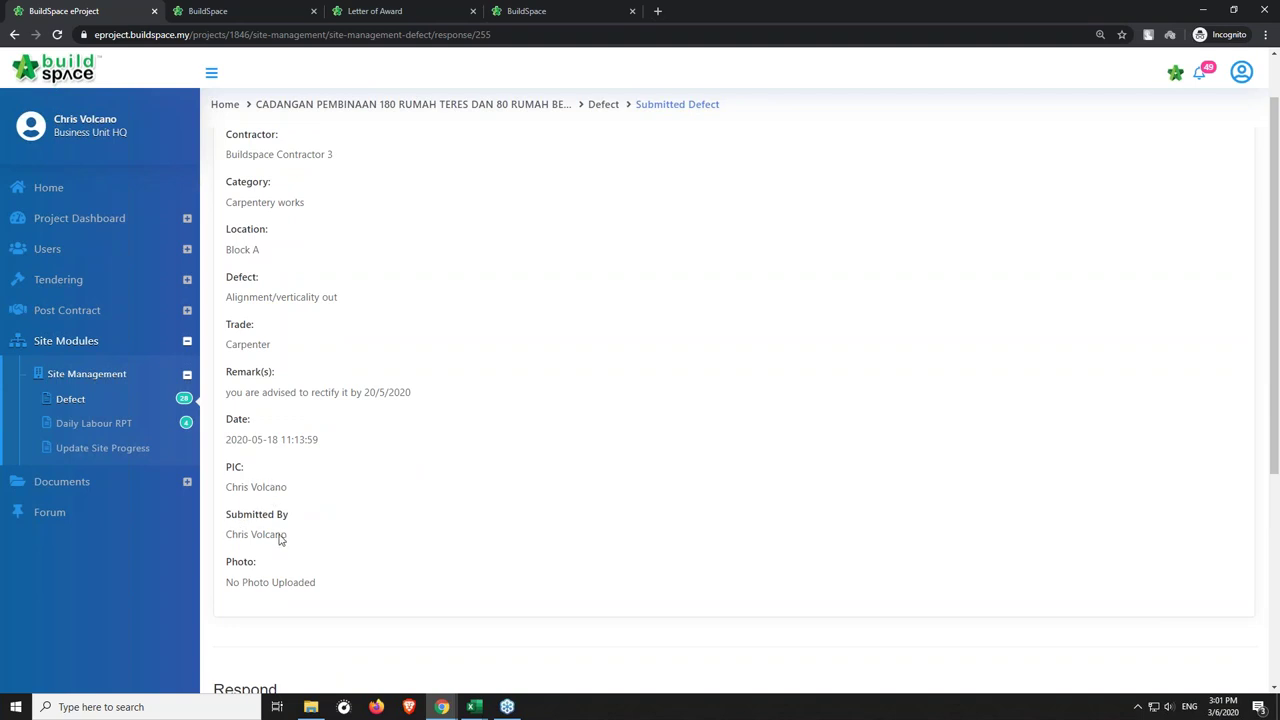
scroll(340, 470, "down", 4)
scroll(352, 457, "down", 1)
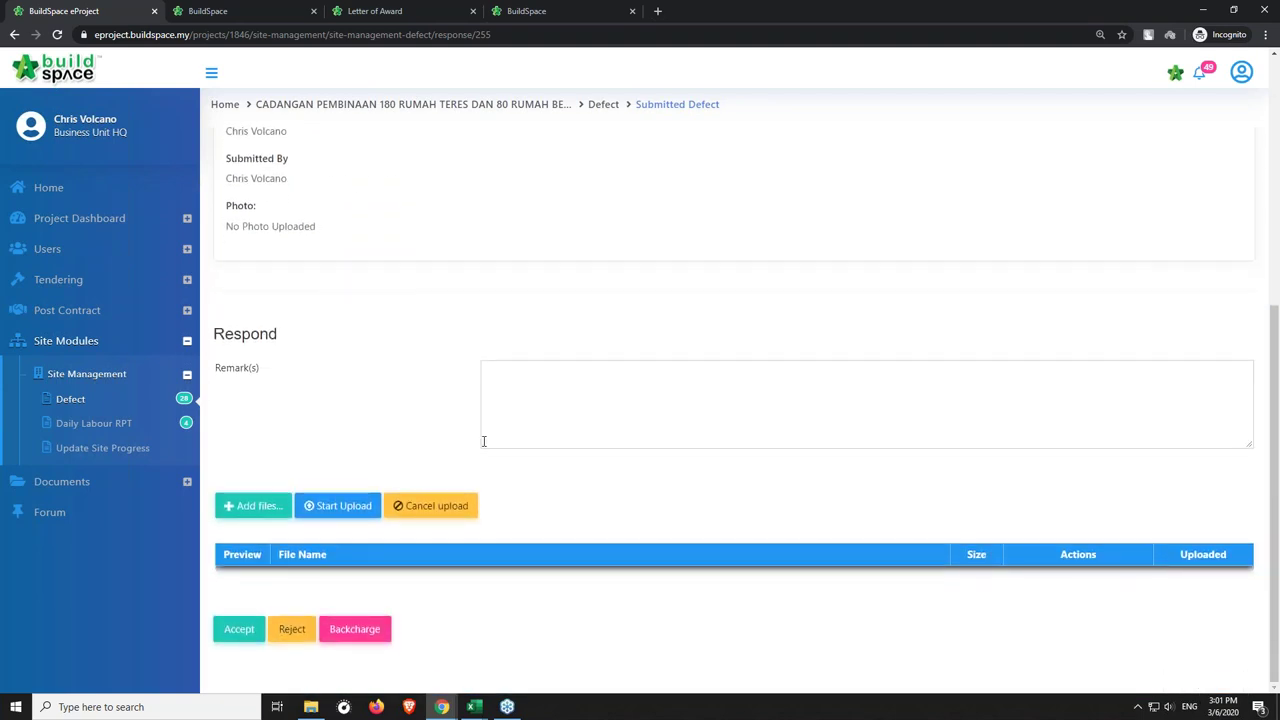
left_click(581, 392)
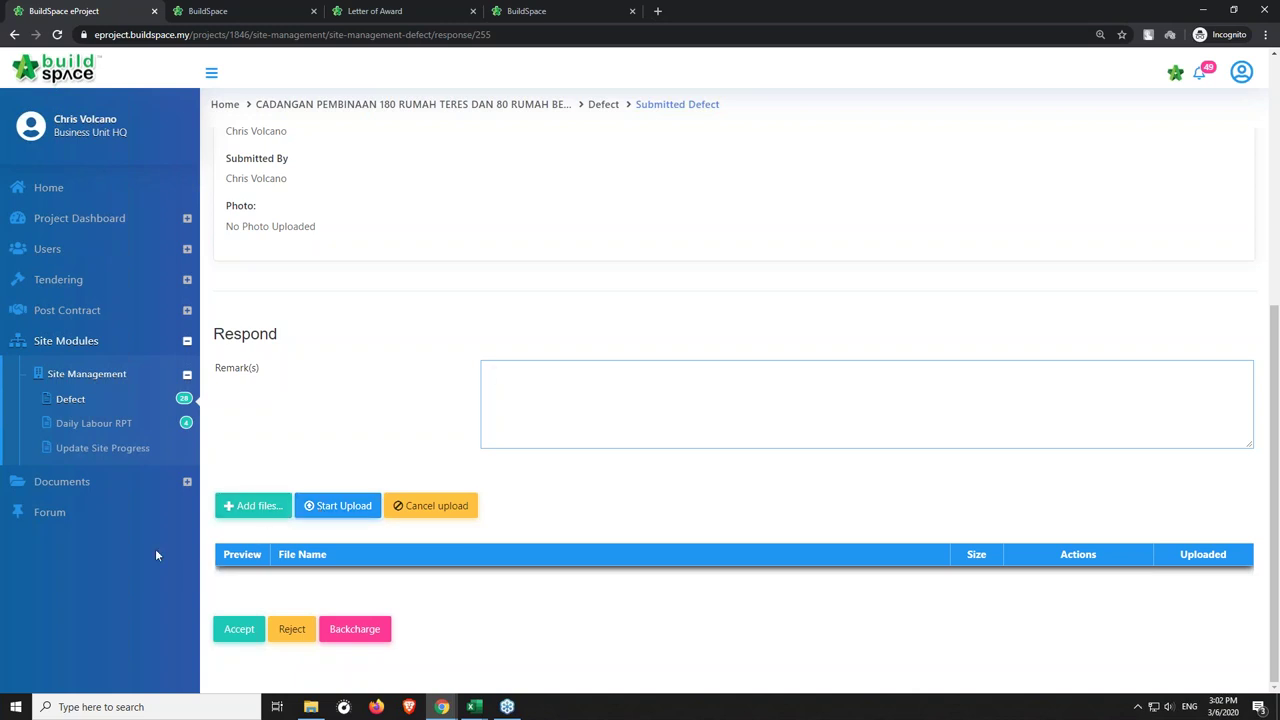
Open the project's list of inspection requests under document control.
left_click(112, 484)
left_click(107, 455)
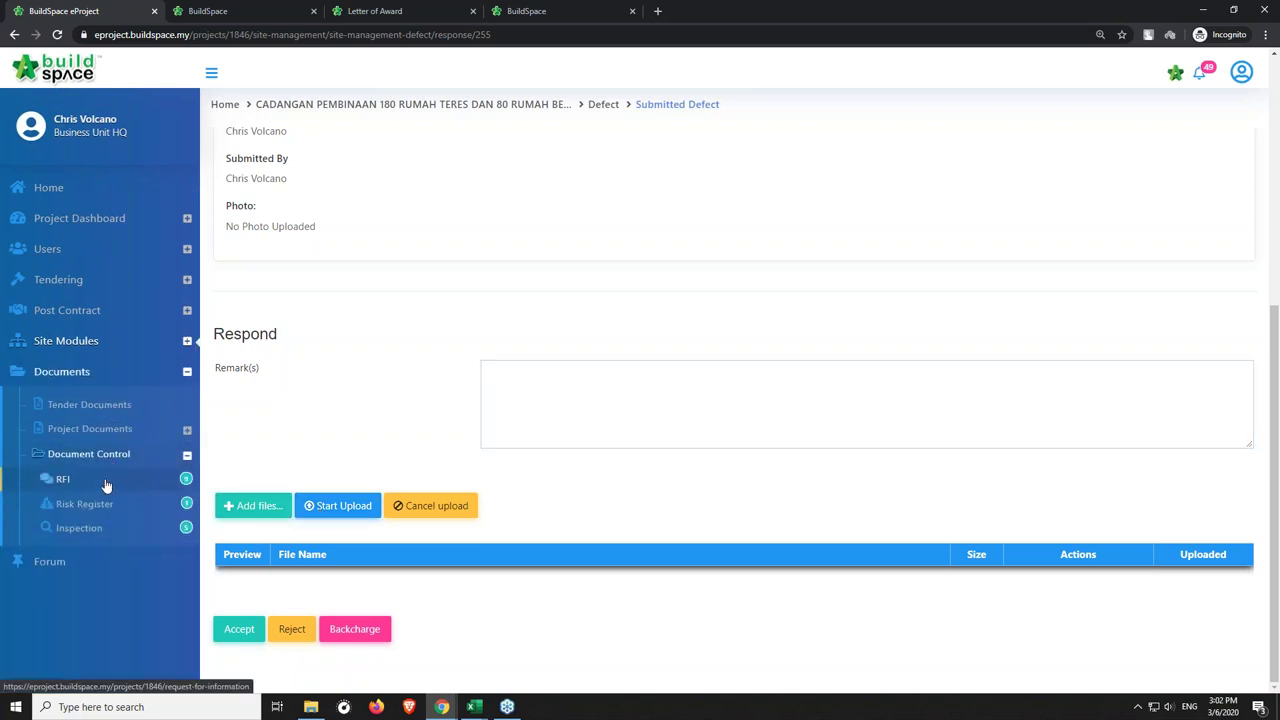
left_click(97, 534)
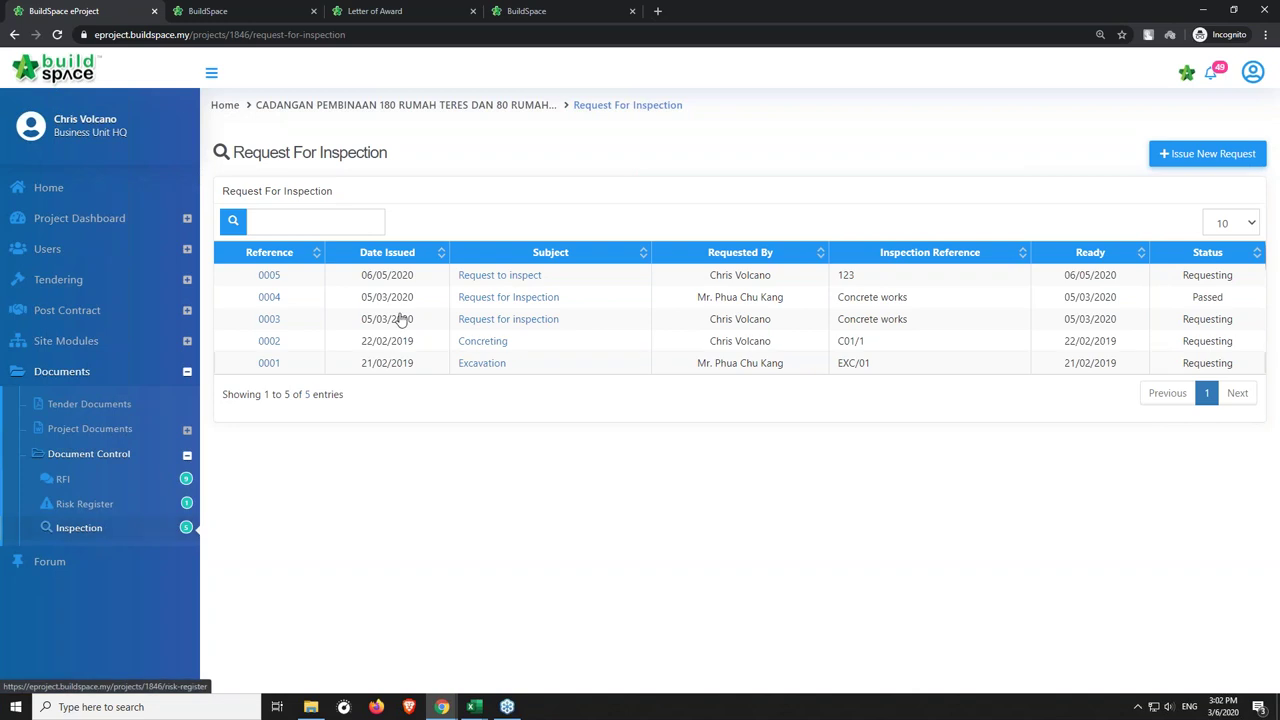
Review inspection request 0004, including its work details, ball in court, comments and decision, and return to the request list.
left_click(498, 301)
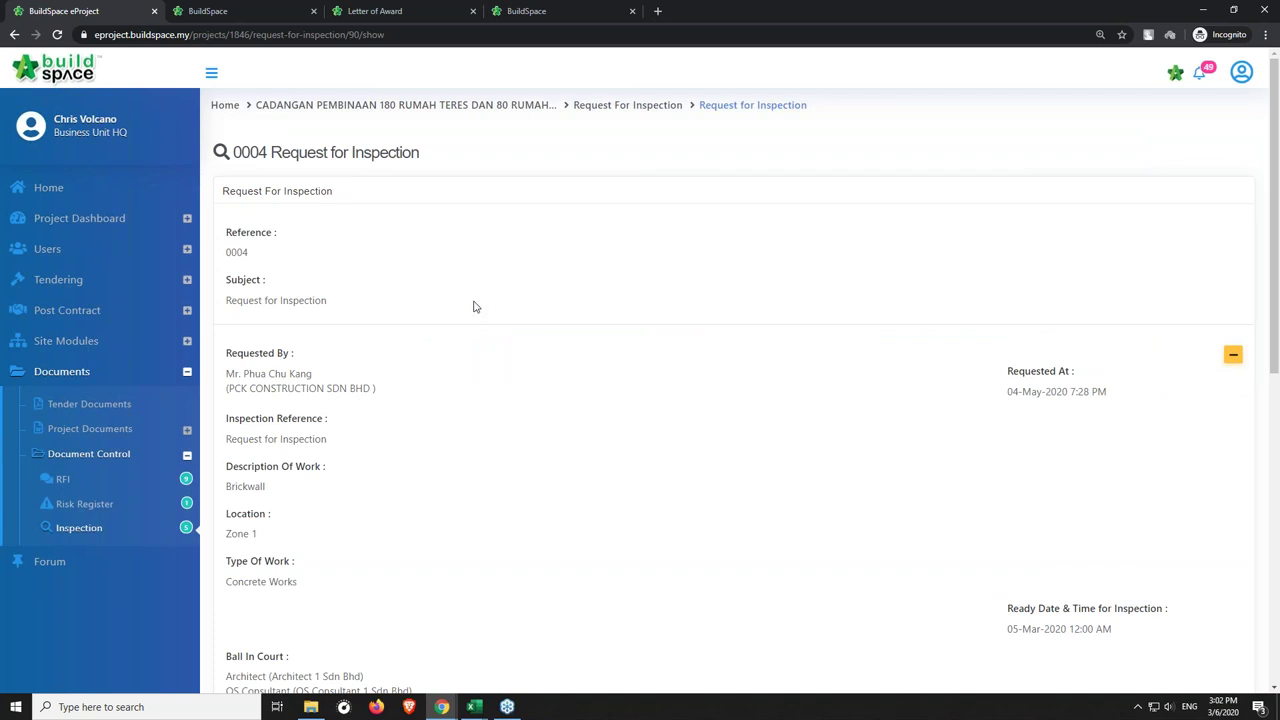
scroll(474, 306, "down", 1)
scroll(300, 320, "down", 1)
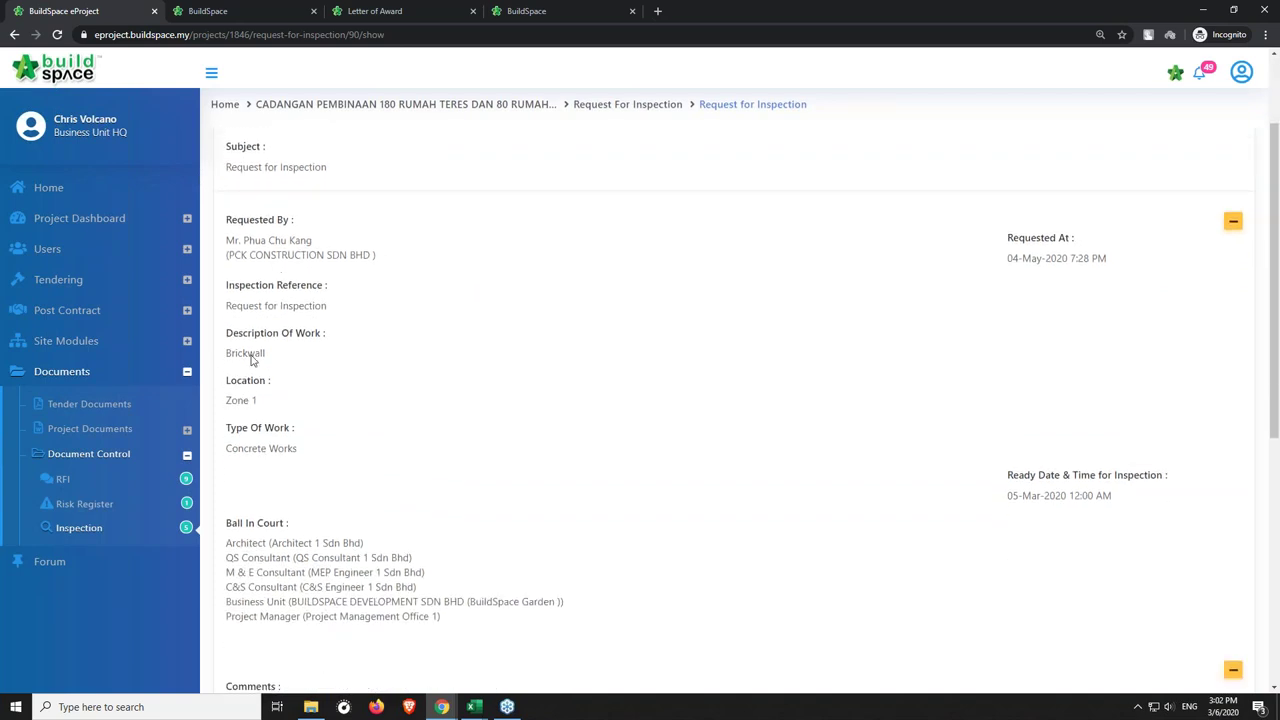
scroll(316, 392, "down", 3)
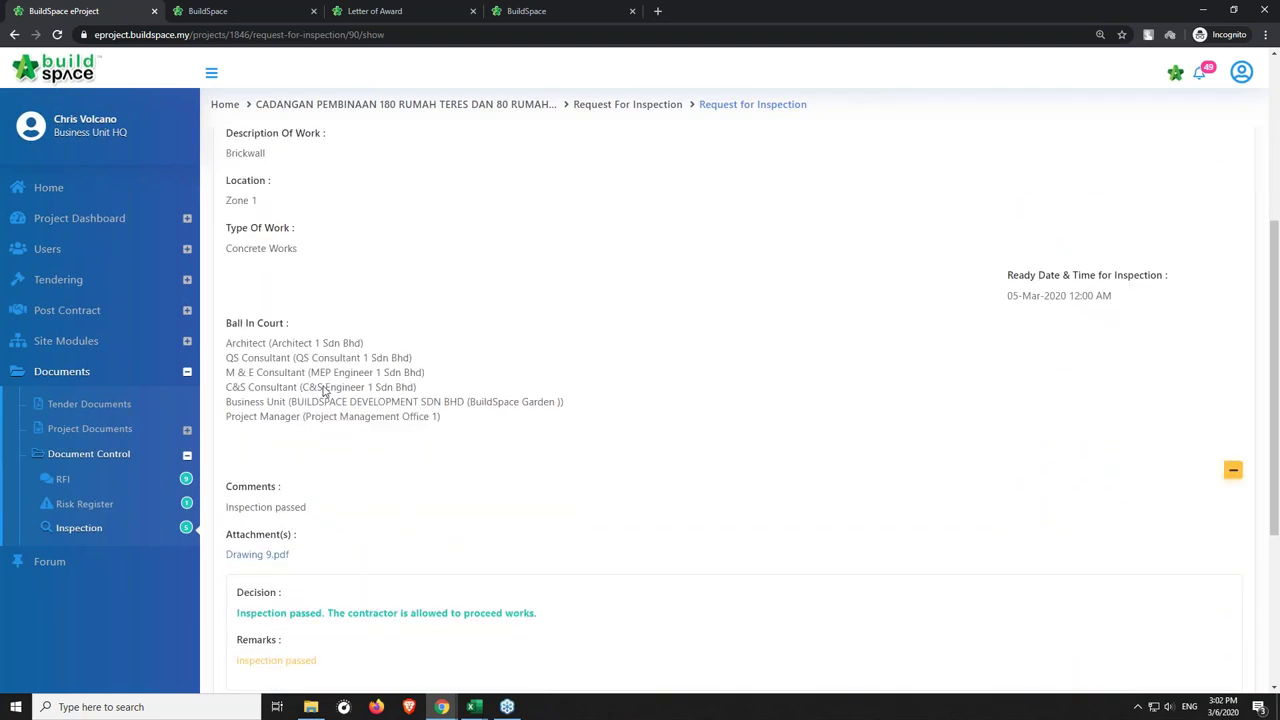
scroll(323, 391, "down", 4)
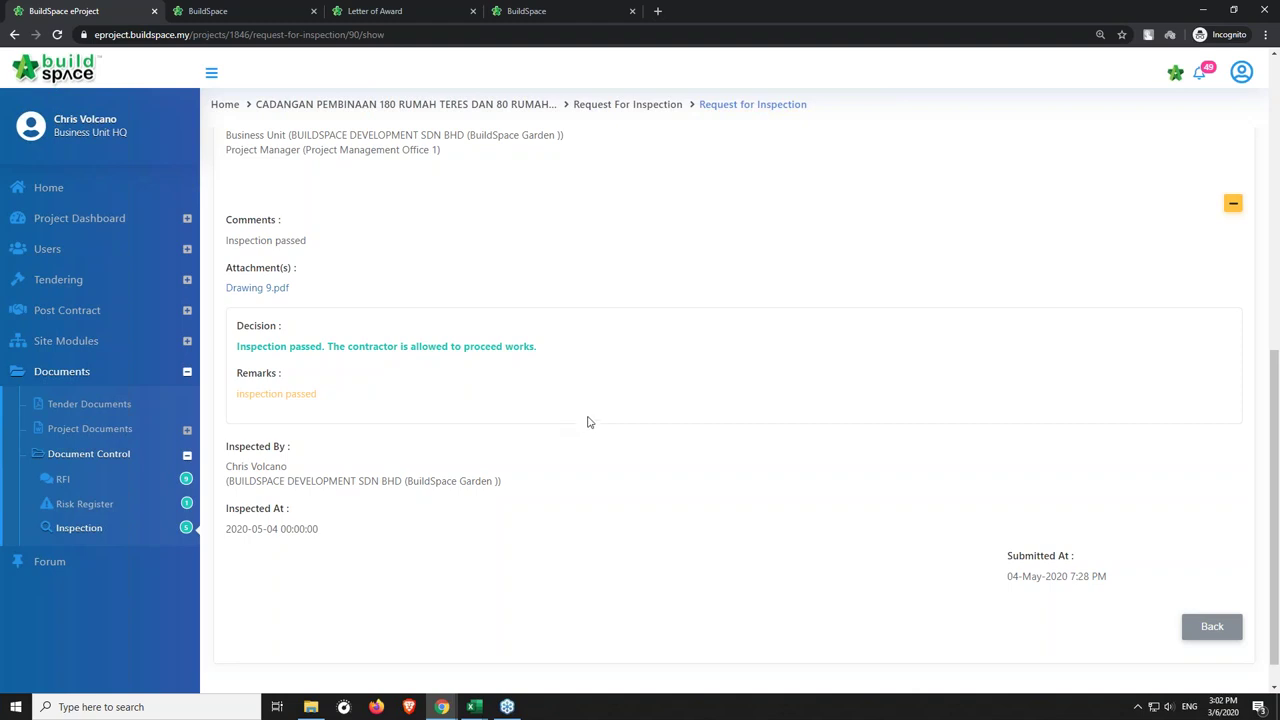
left_click(1212, 634)
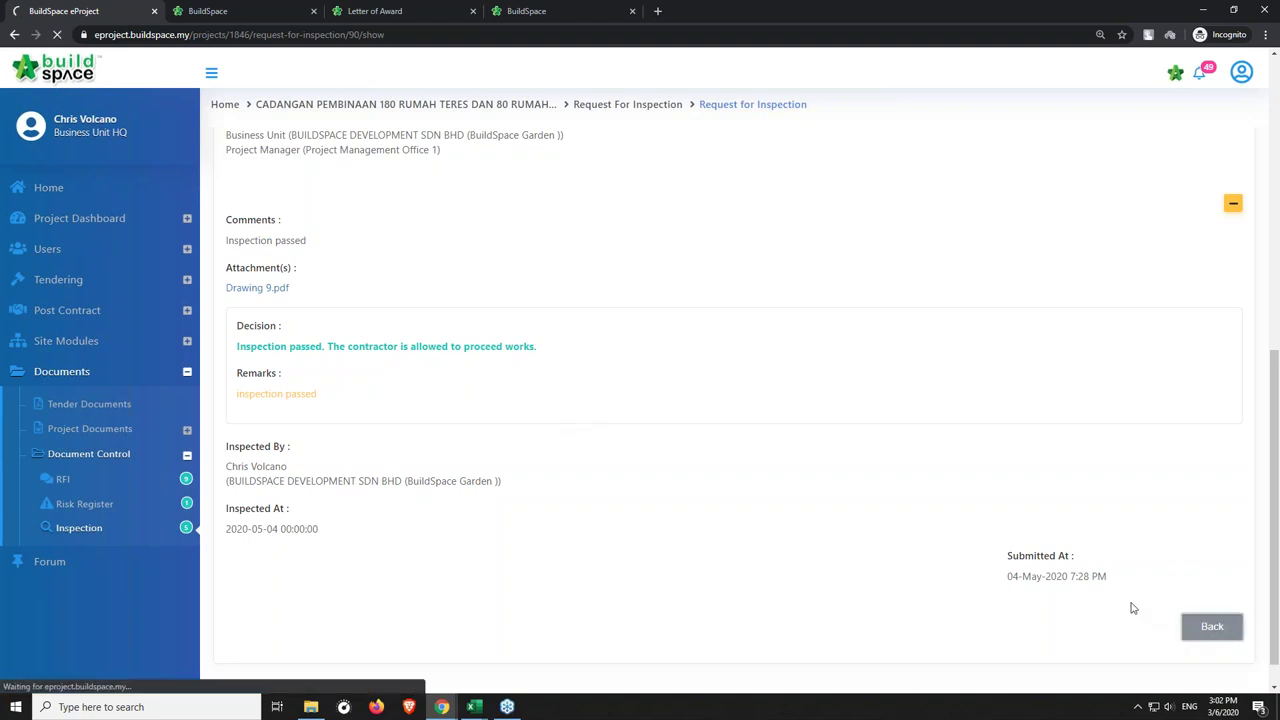
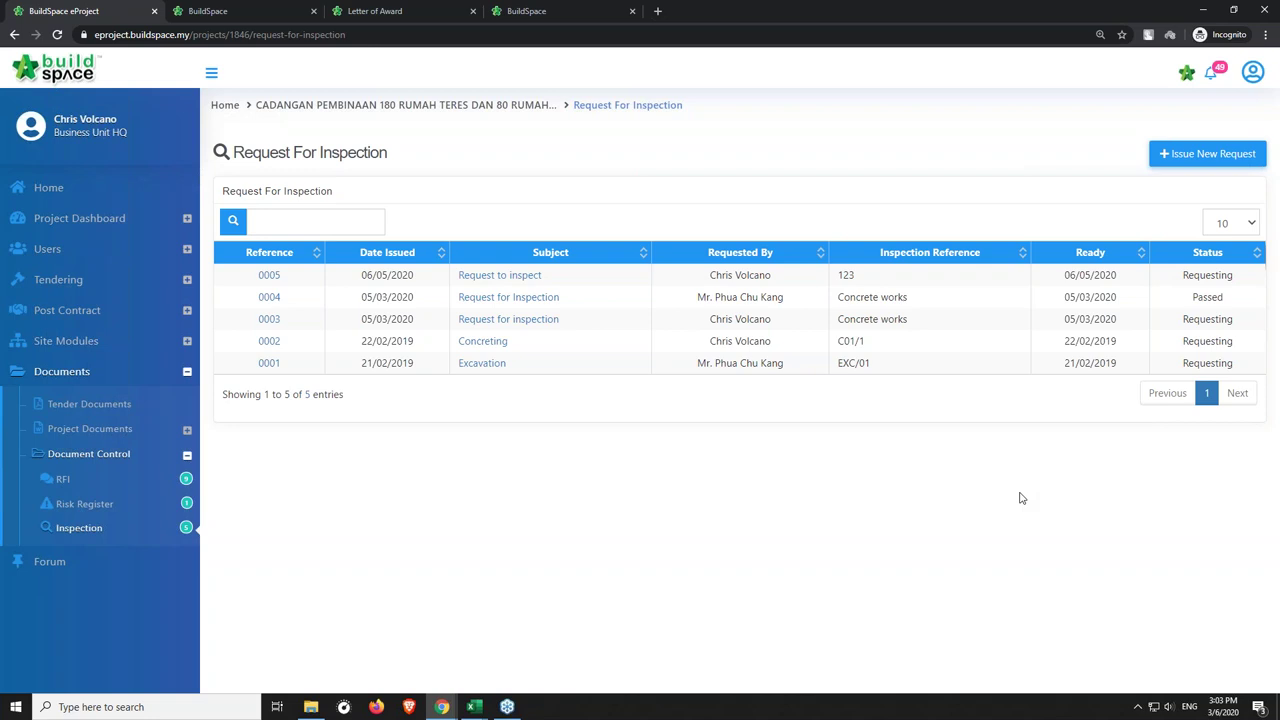
Open the project dashboard and leave the project for the eProject home page.
left_click(155, 219)
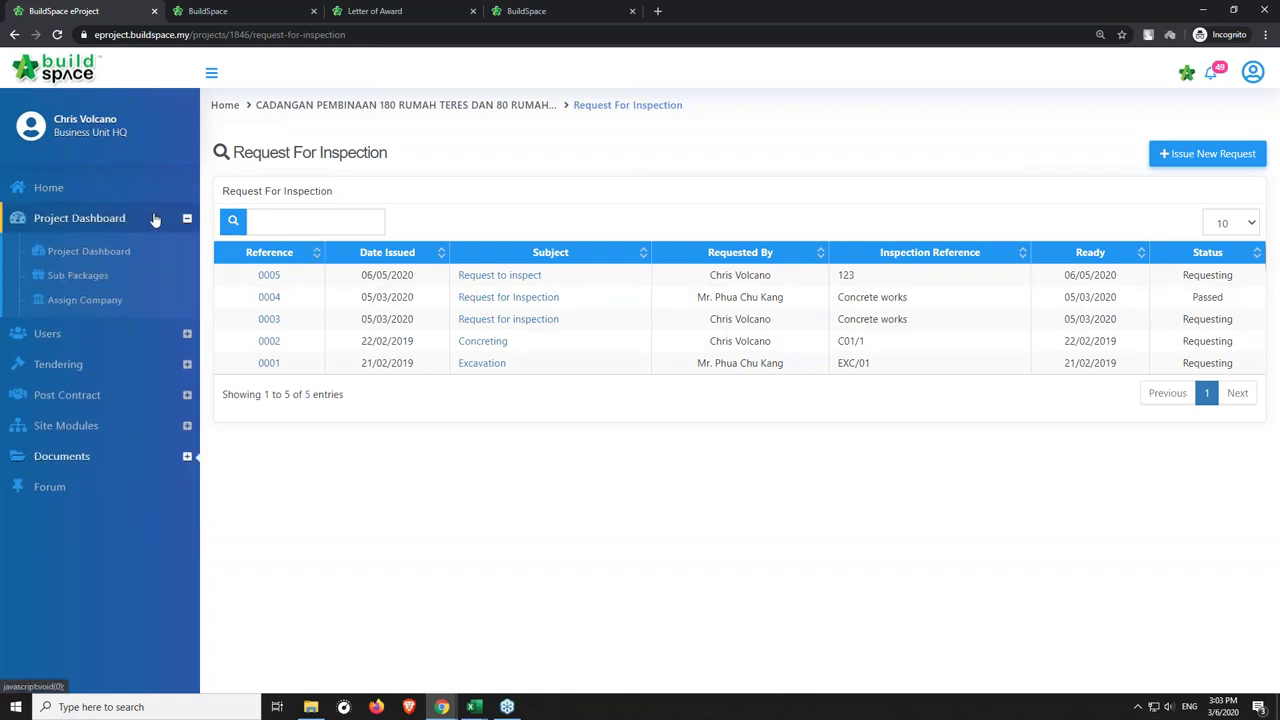
left_click(137, 257)
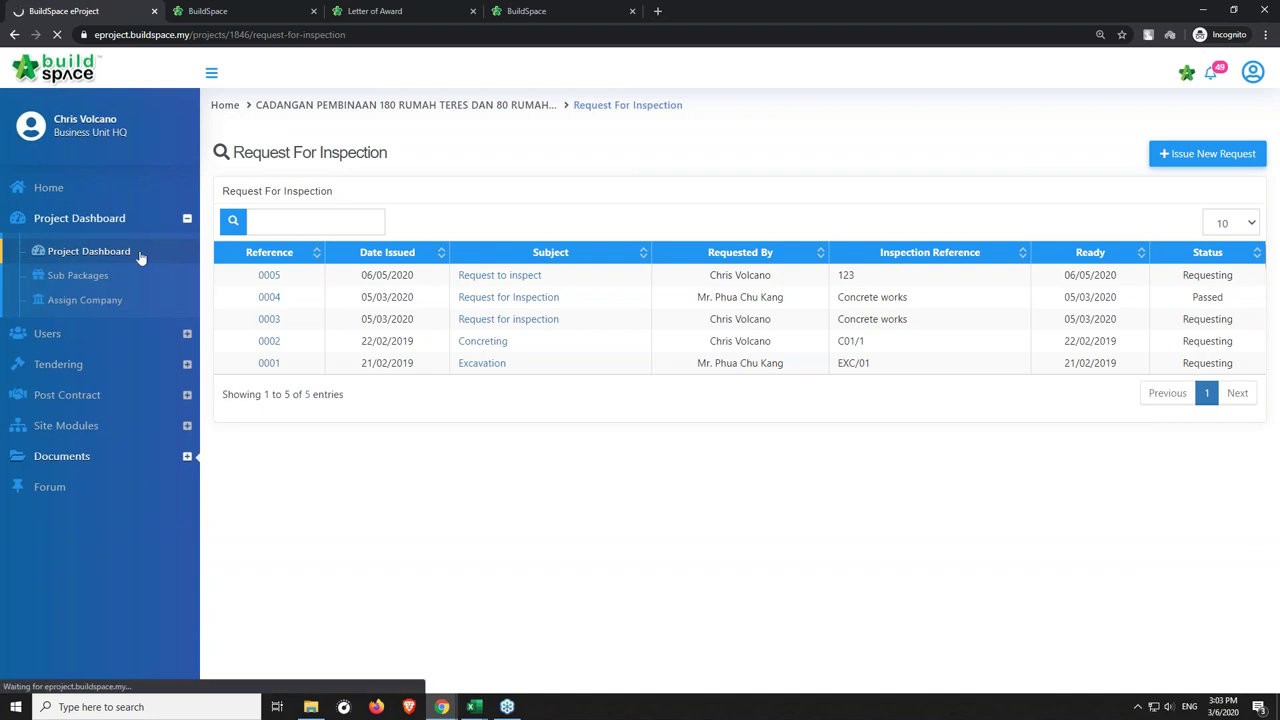
left_click(93, 200)
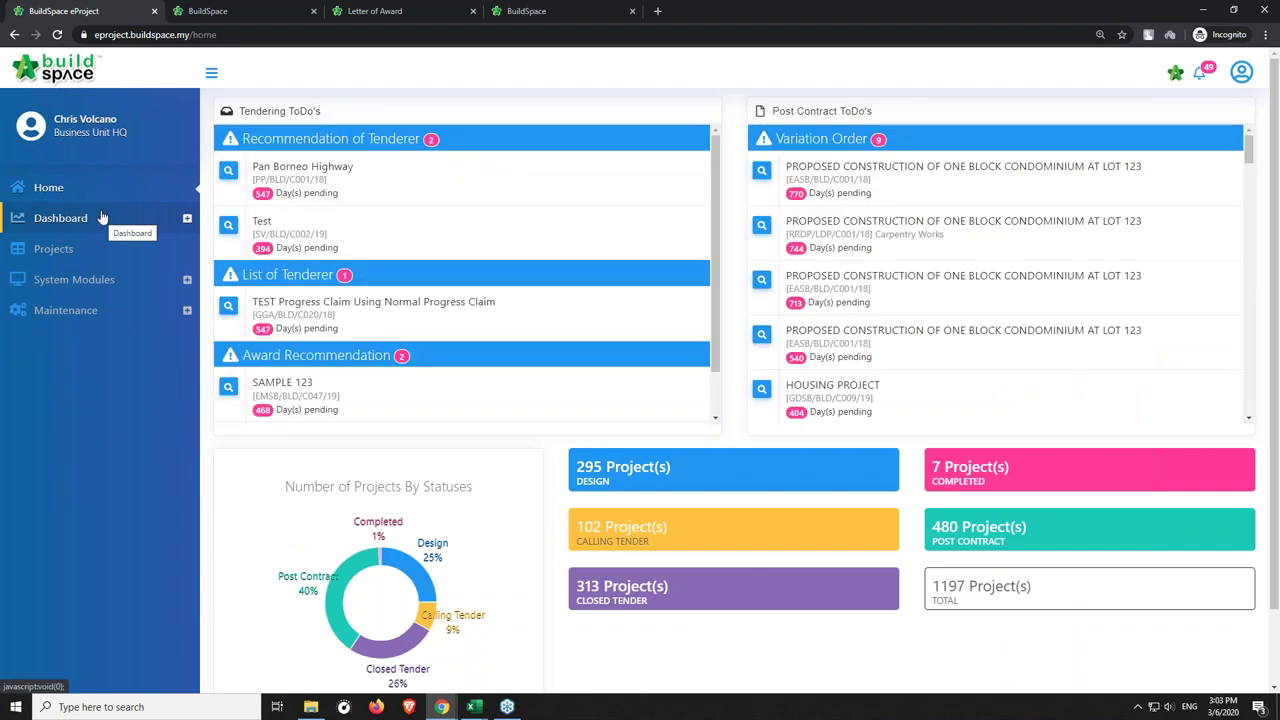
Open the developer dashboard overview and examine budget, awarded contract sum, variation orders and saving/overrun, overall and by work category.
left_click(95, 219)
left_click(103, 254)
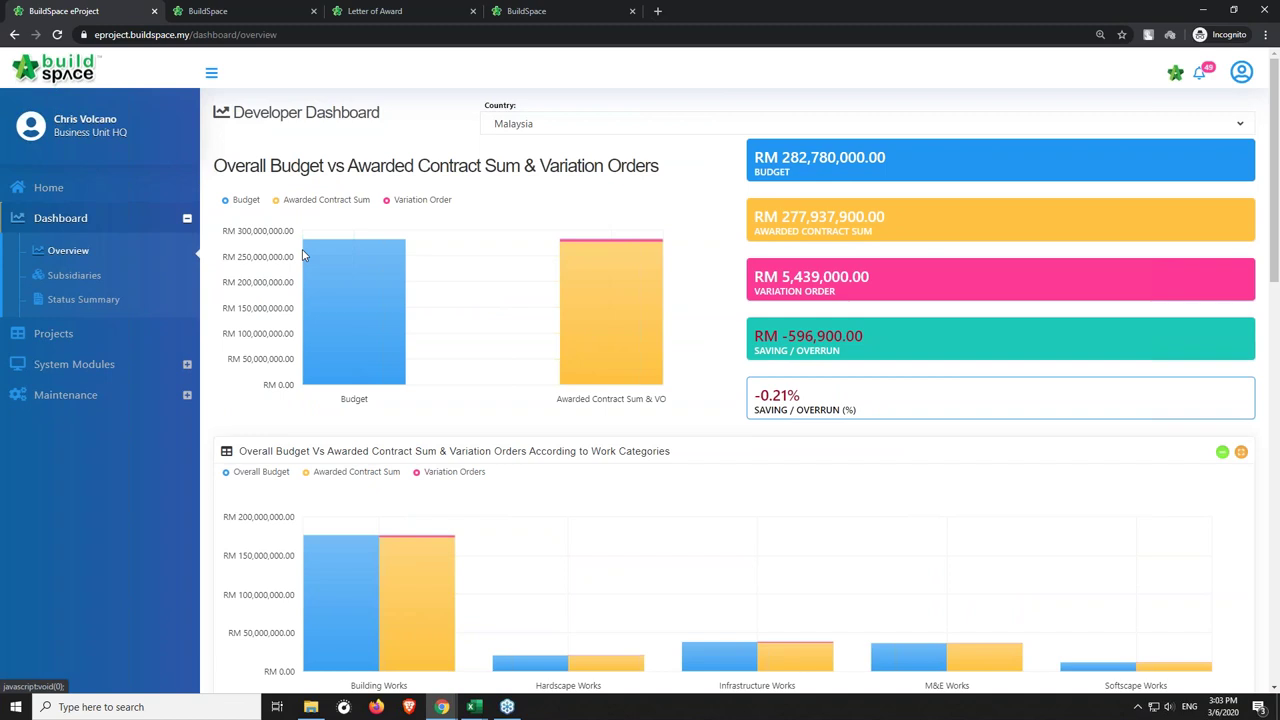
left_click(211, 74)
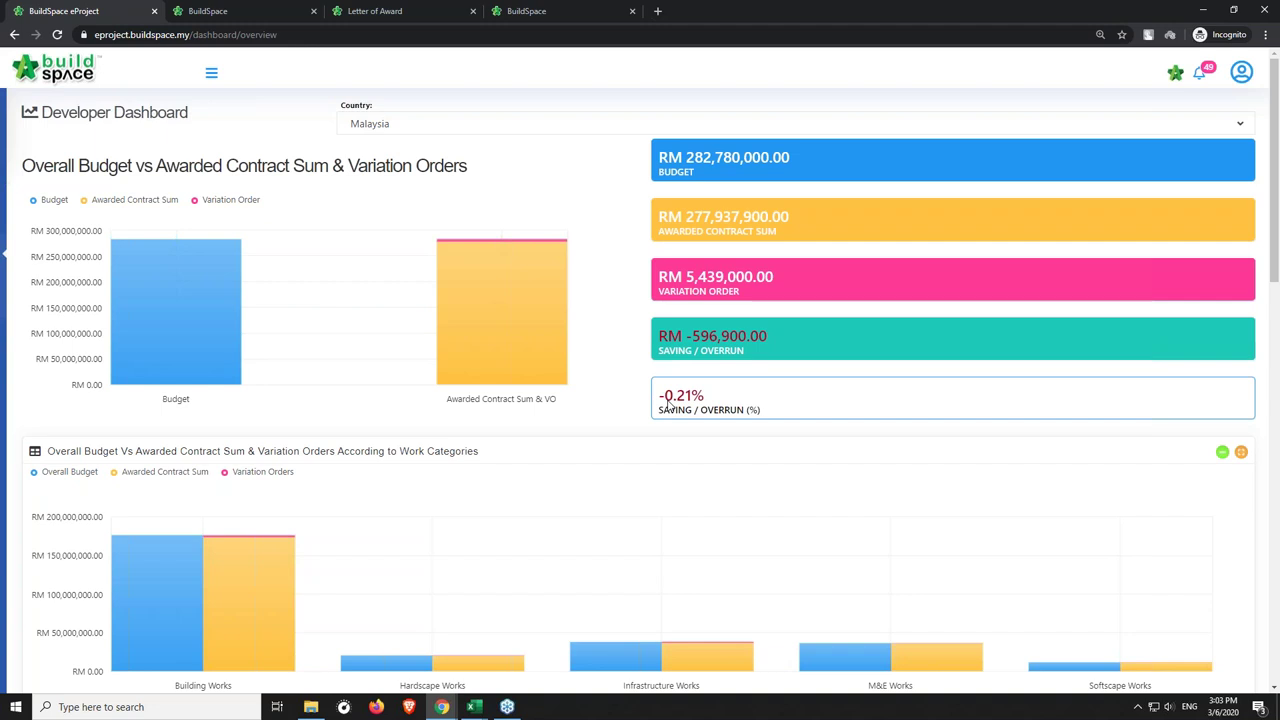
scroll(575, 335, "down", 1)
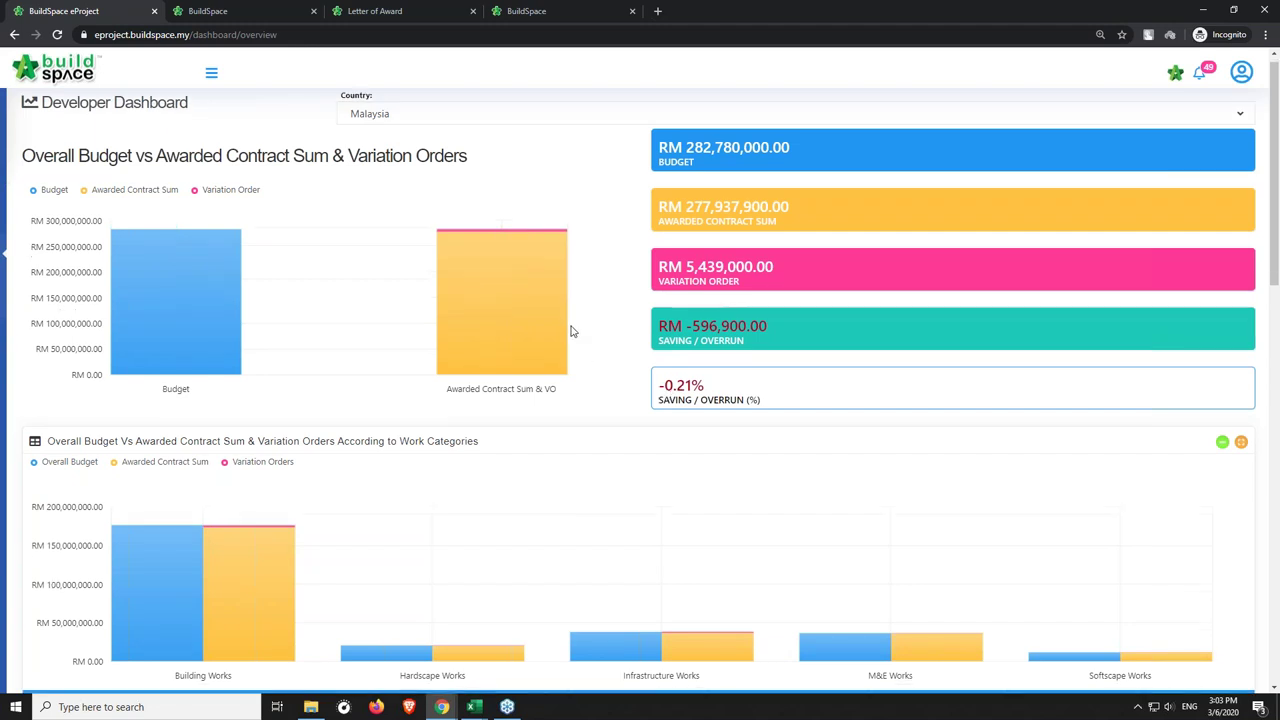
scroll(640, 310, "down", 1)
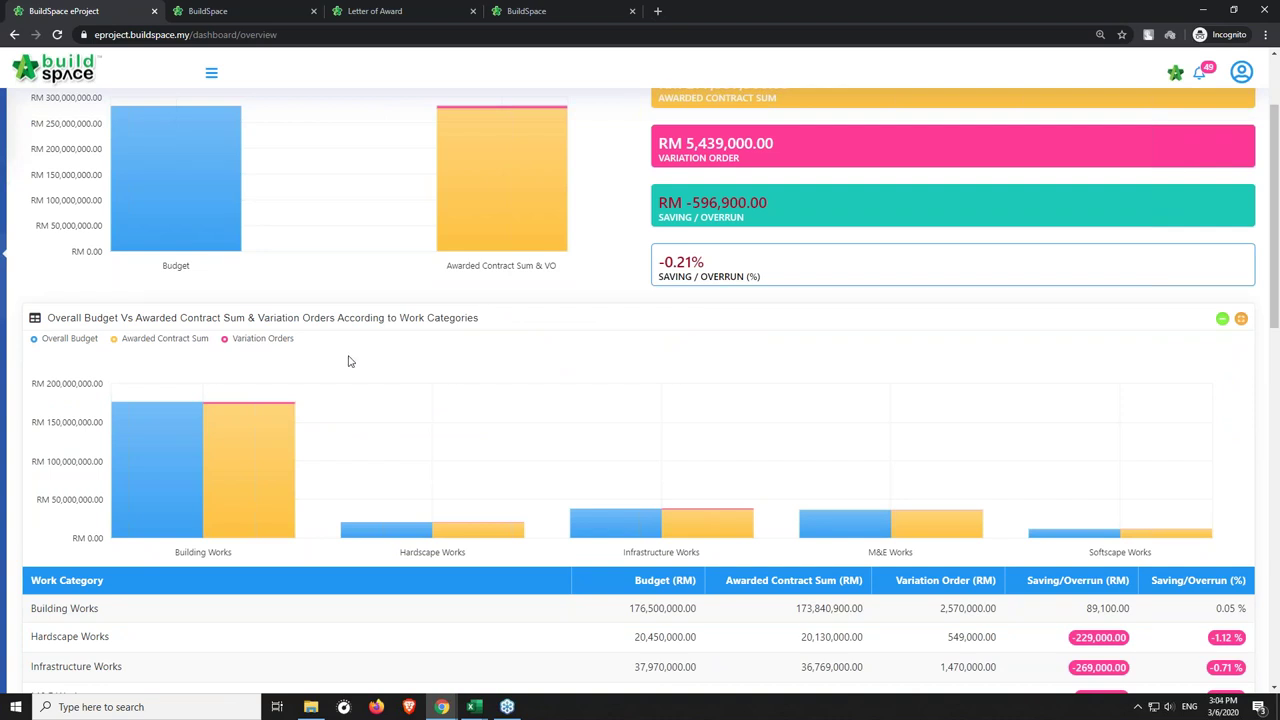
scroll(417, 391, "down", 4)
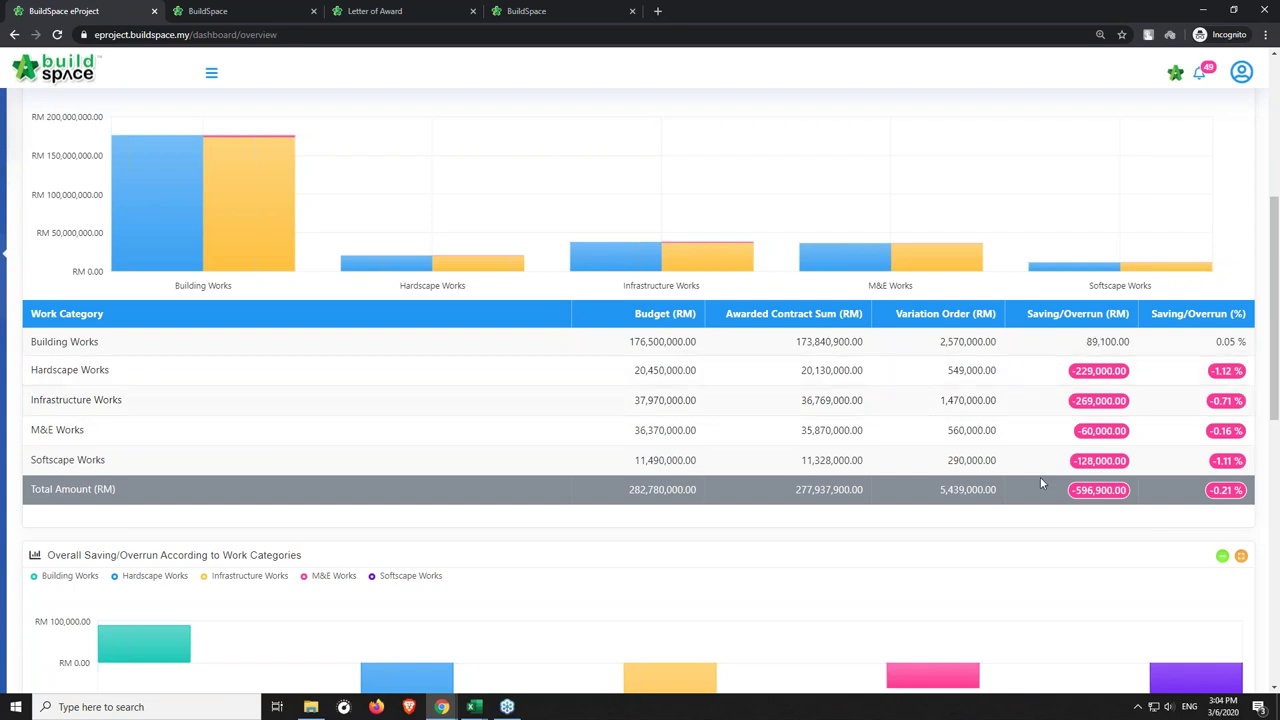
left_click_drag(1277, 318, 1272, 350)
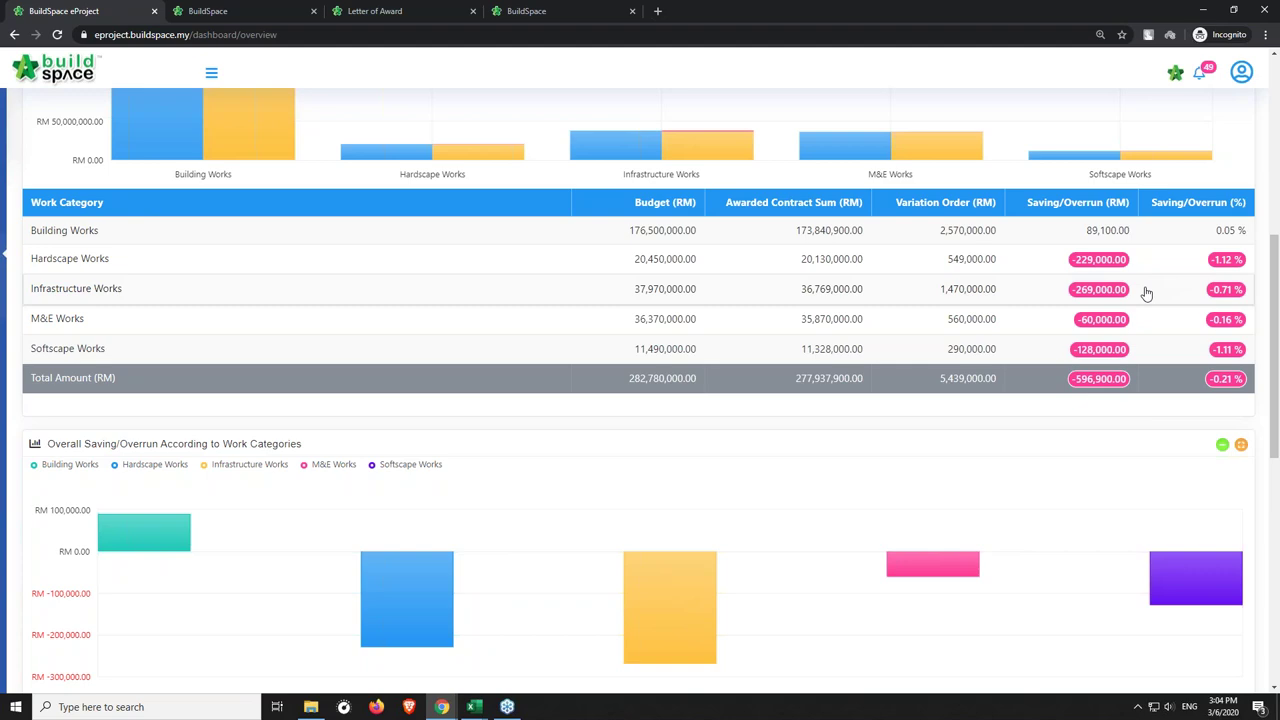
scroll(820, 289, "up", 3)
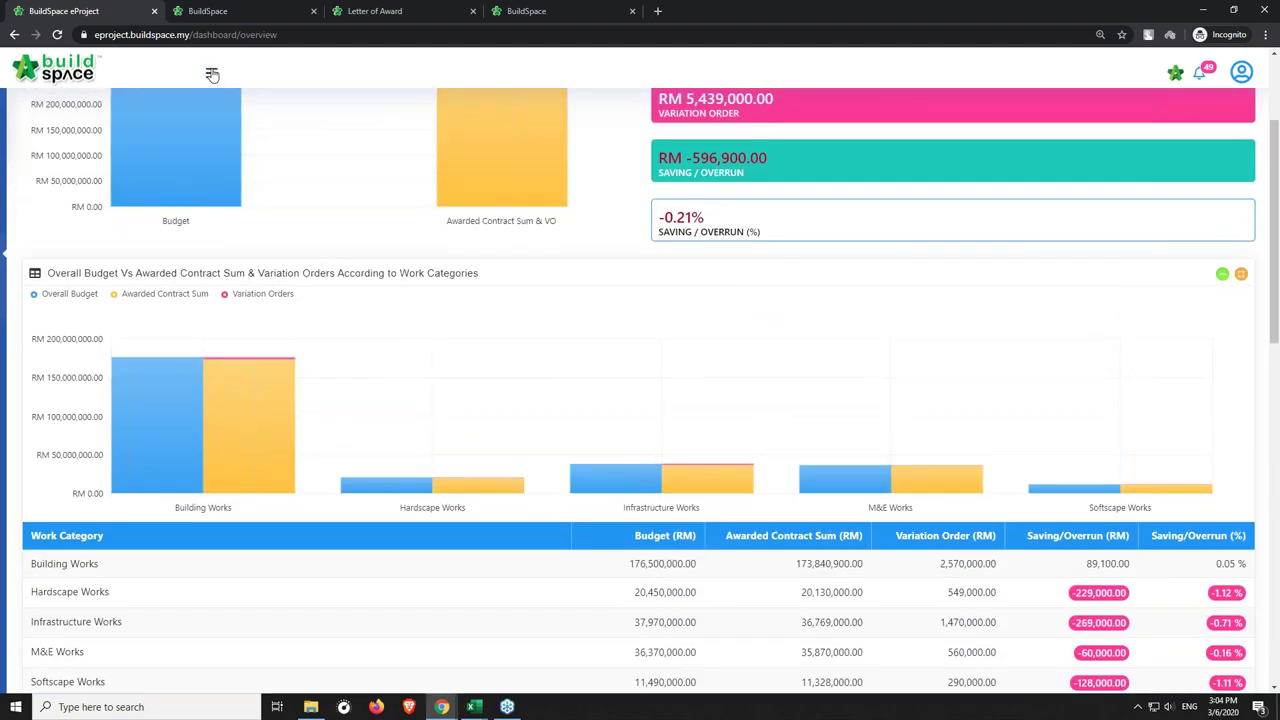
Generate the subsidiaries dashboard for all listed subsidiaries.
left_click(211, 75)
left_click(96, 276)
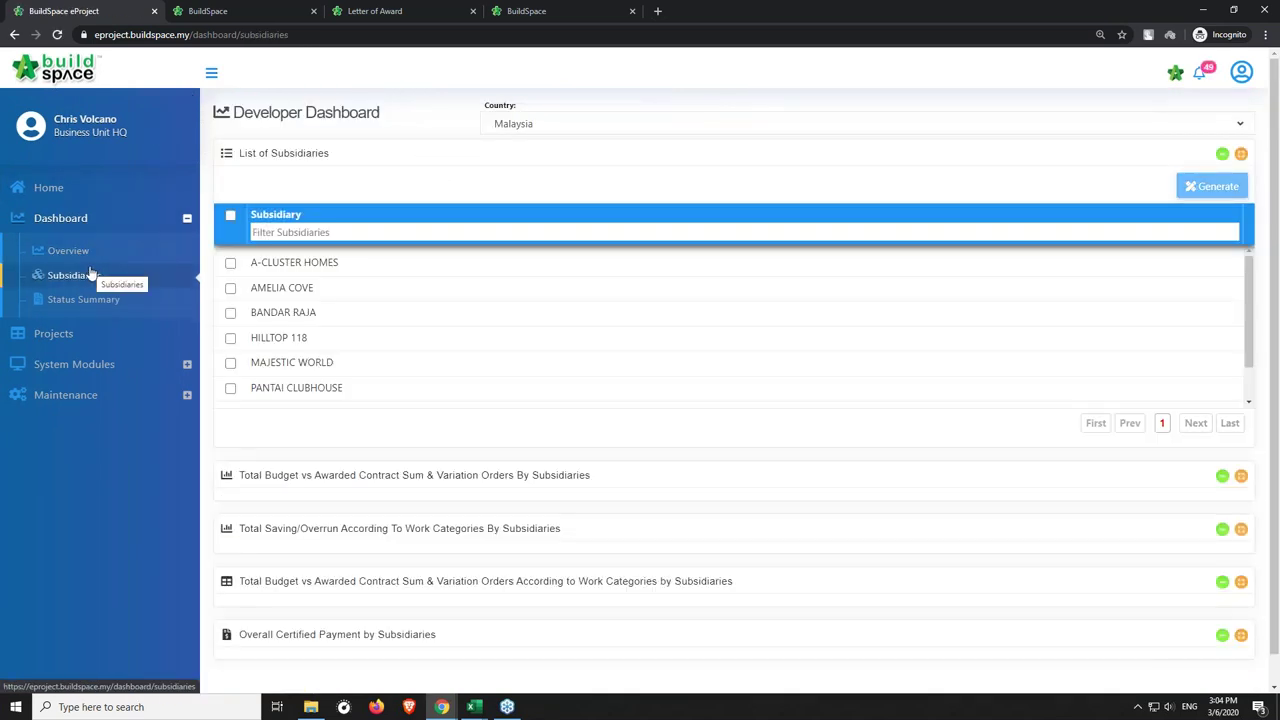
left_click(231, 218)
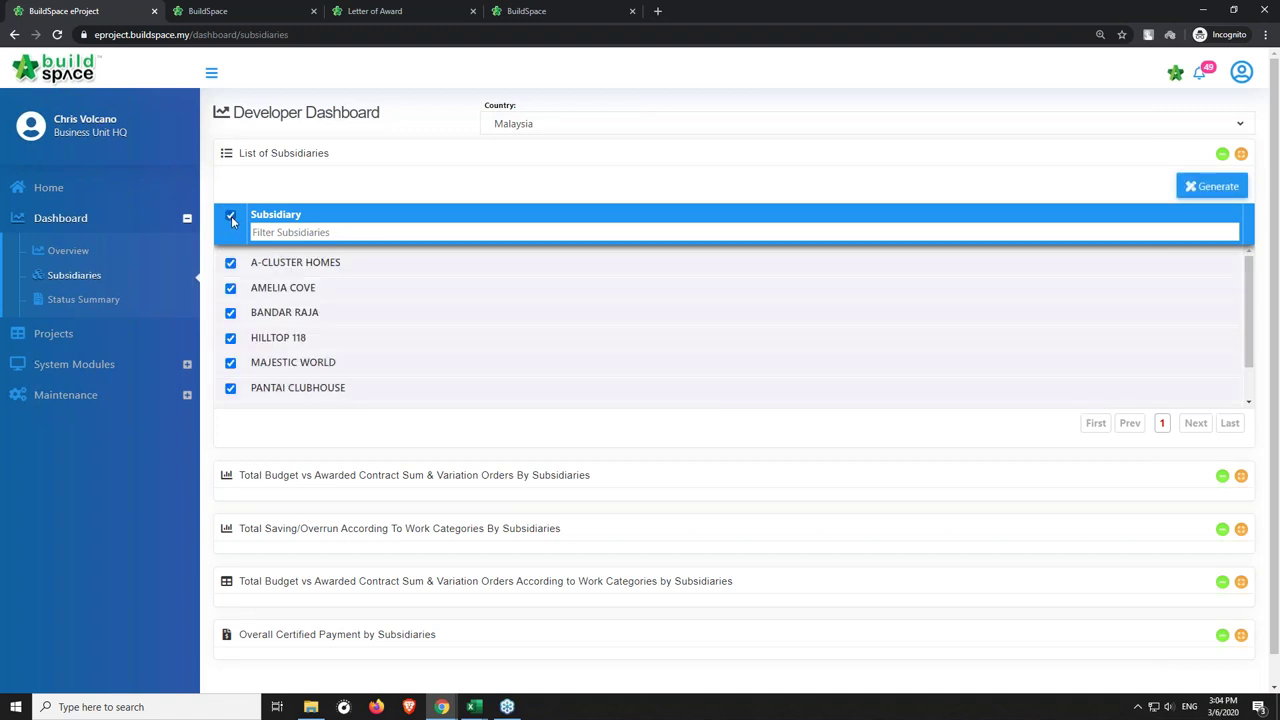
left_click(1180, 190)
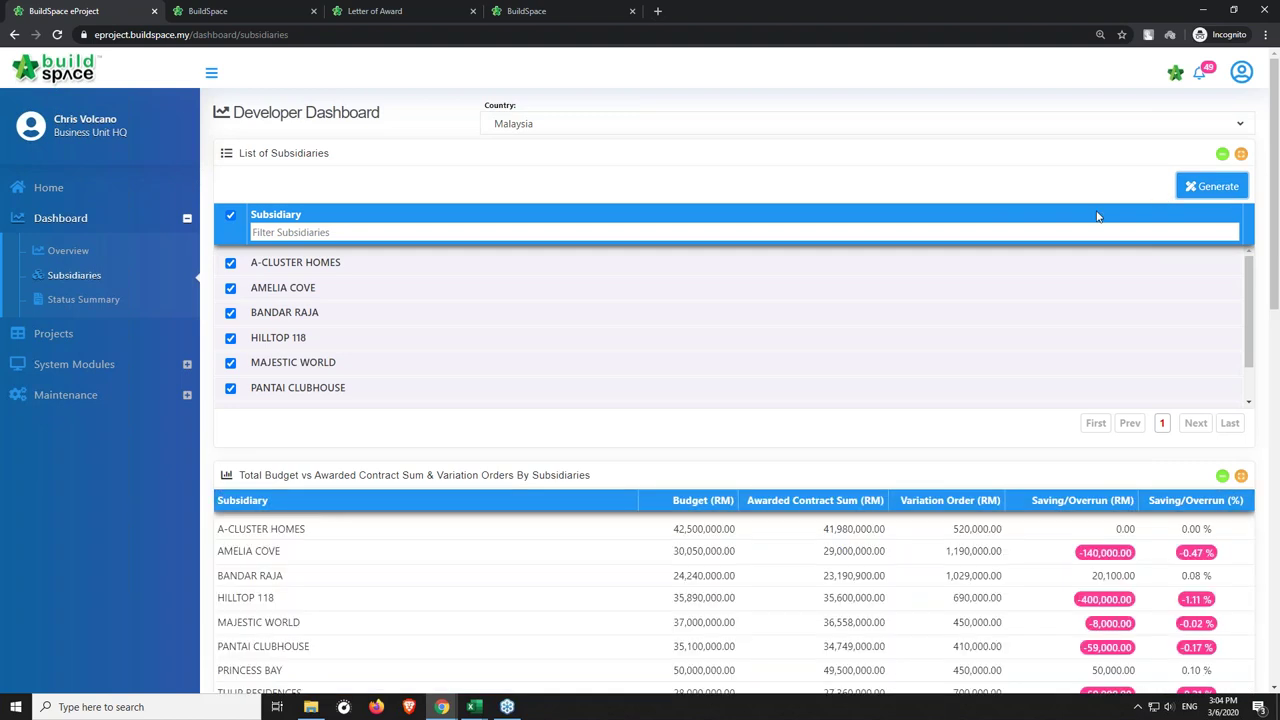
Examine each subsidiary's budget against awarded contract sum and variation orders, and the saving/overrun according to work categories.
scroll(1097, 216, "down", 1)
scroll(963, 251, "down", 1)
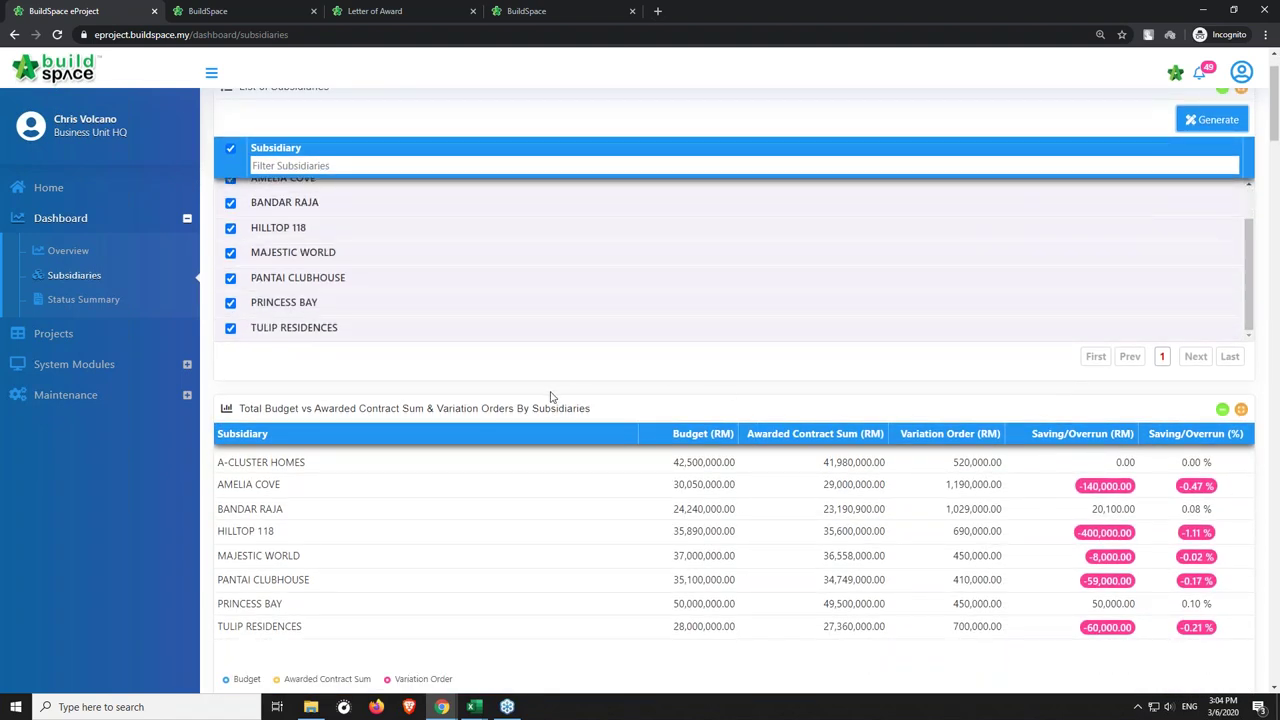
scroll(592, 410, "down", 1)
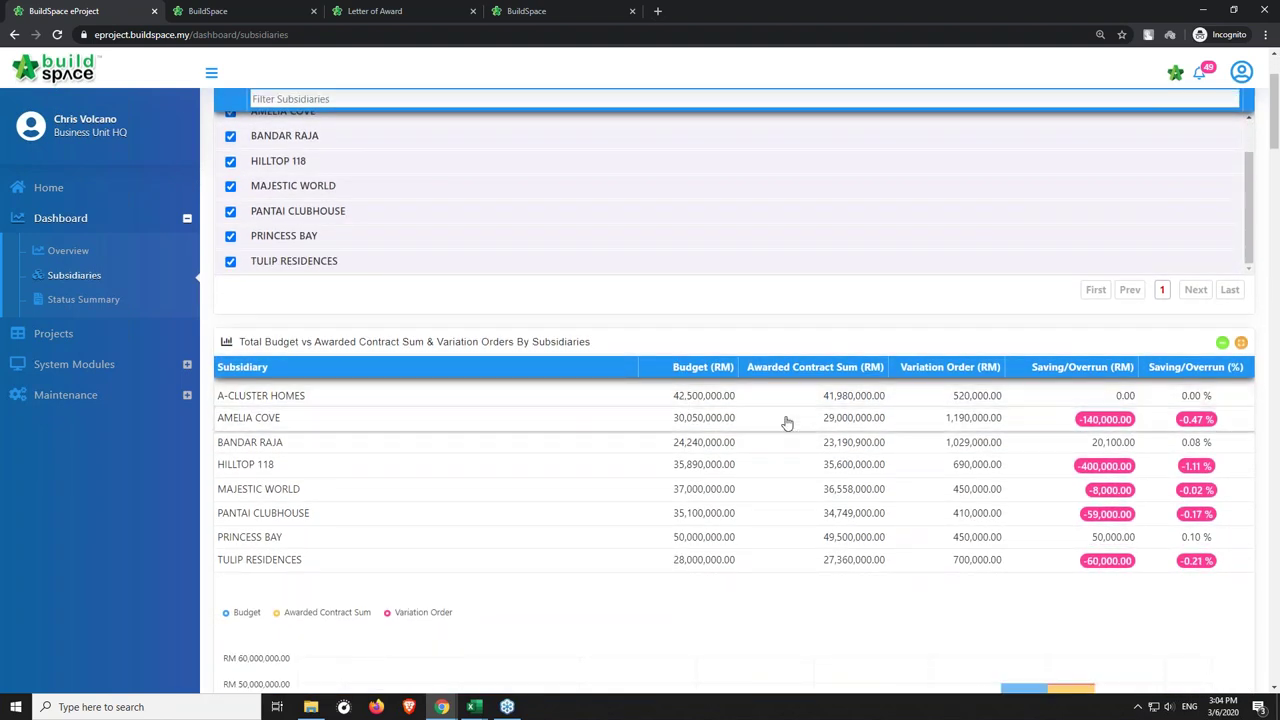
scroll(994, 409, "down", 2)
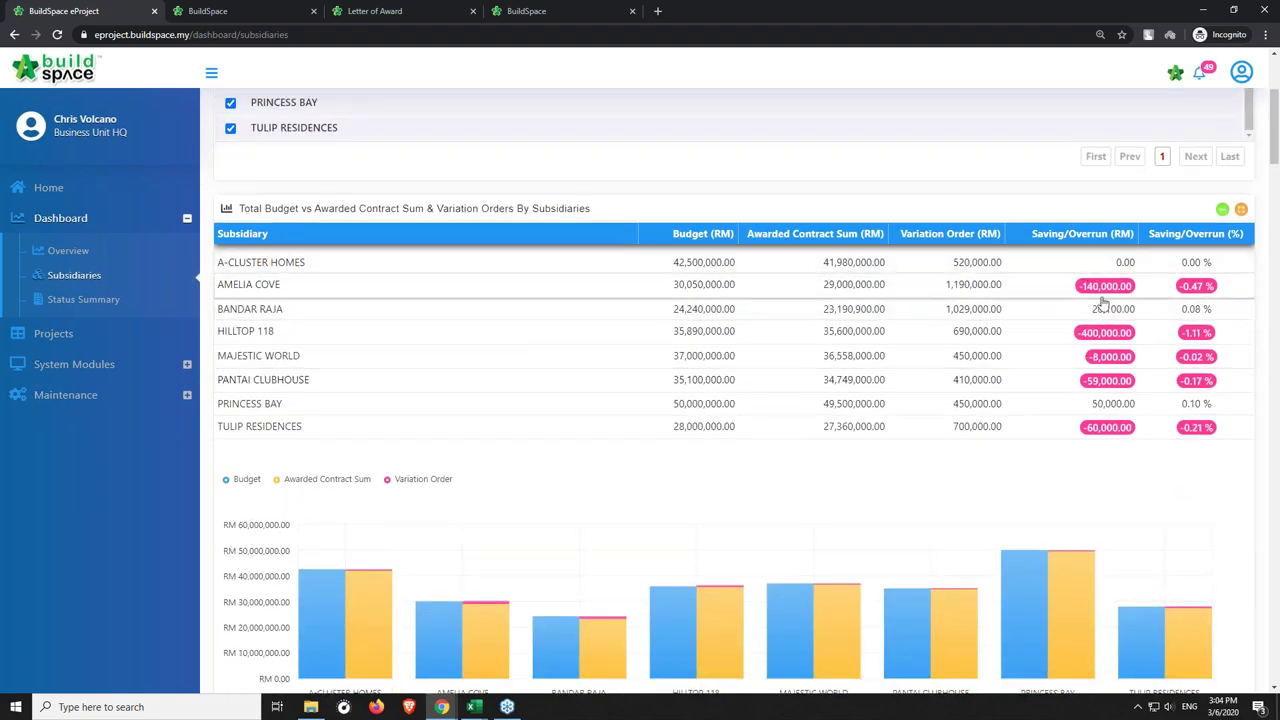
scroll(1103, 300, "down", 4)
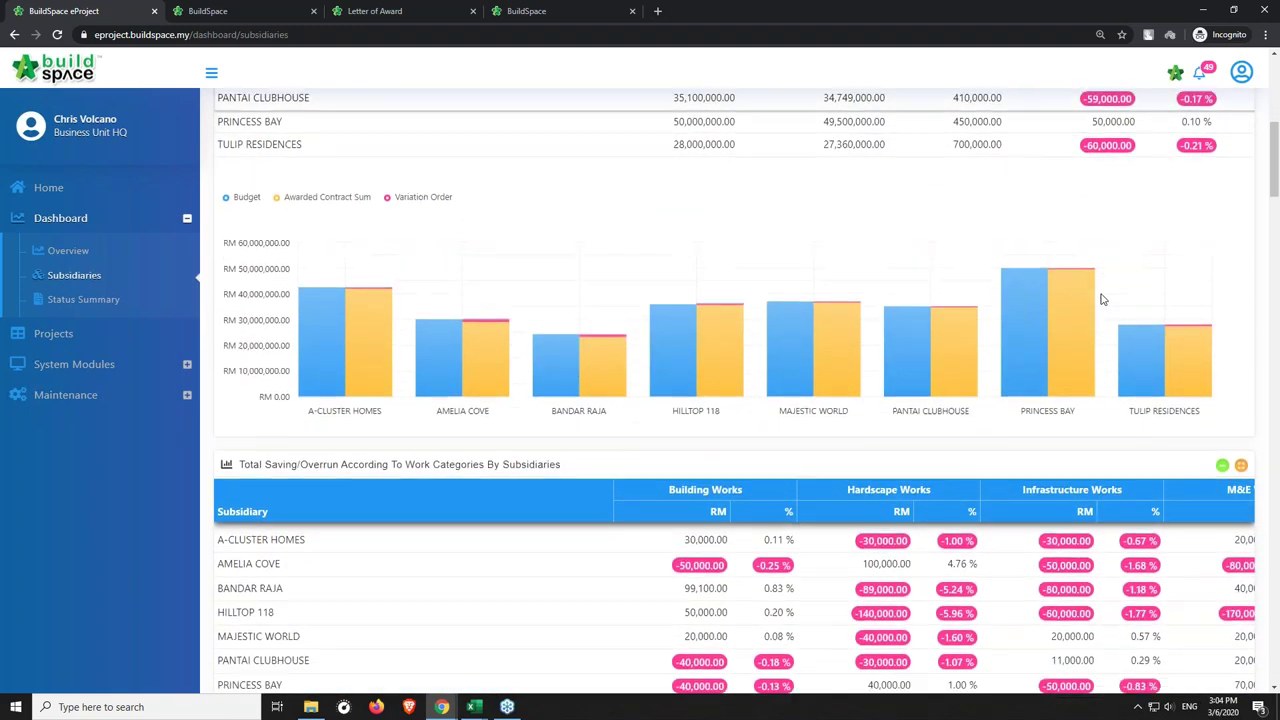
scroll(1103, 300, "down", 2)
scroll(1034, 310, "down", 2)
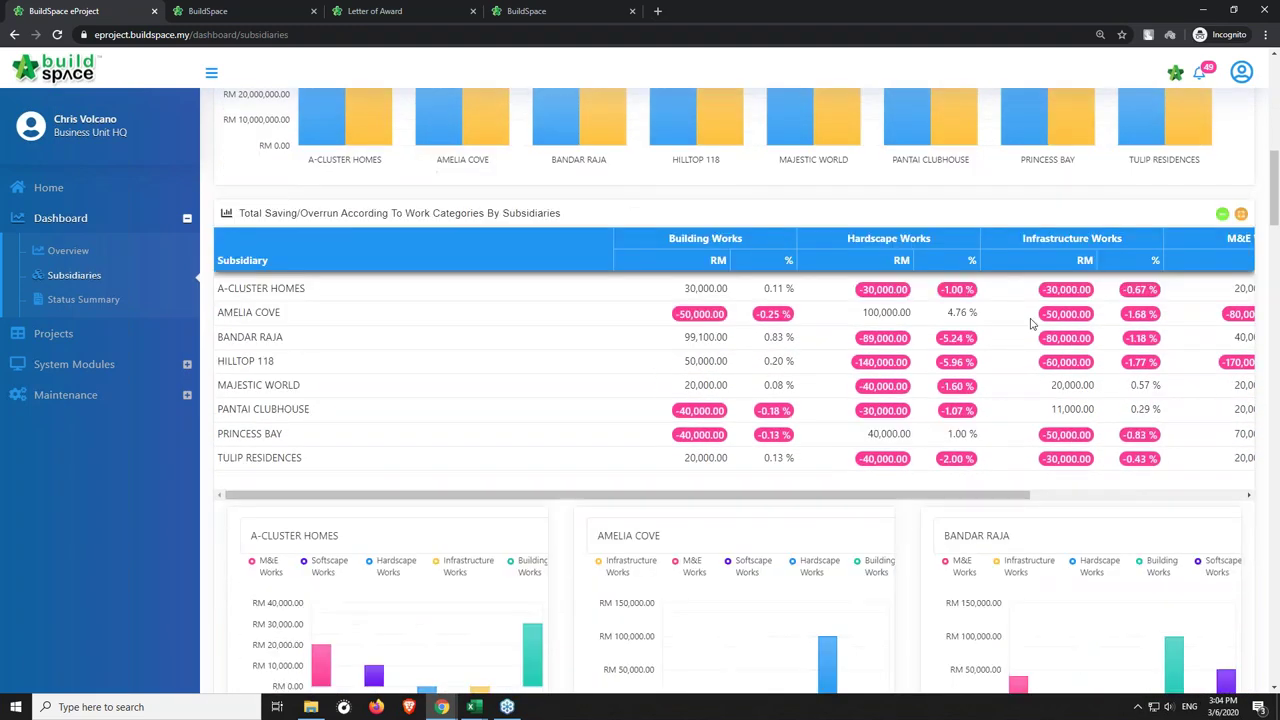
scroll(1034, 323, "down", 1)
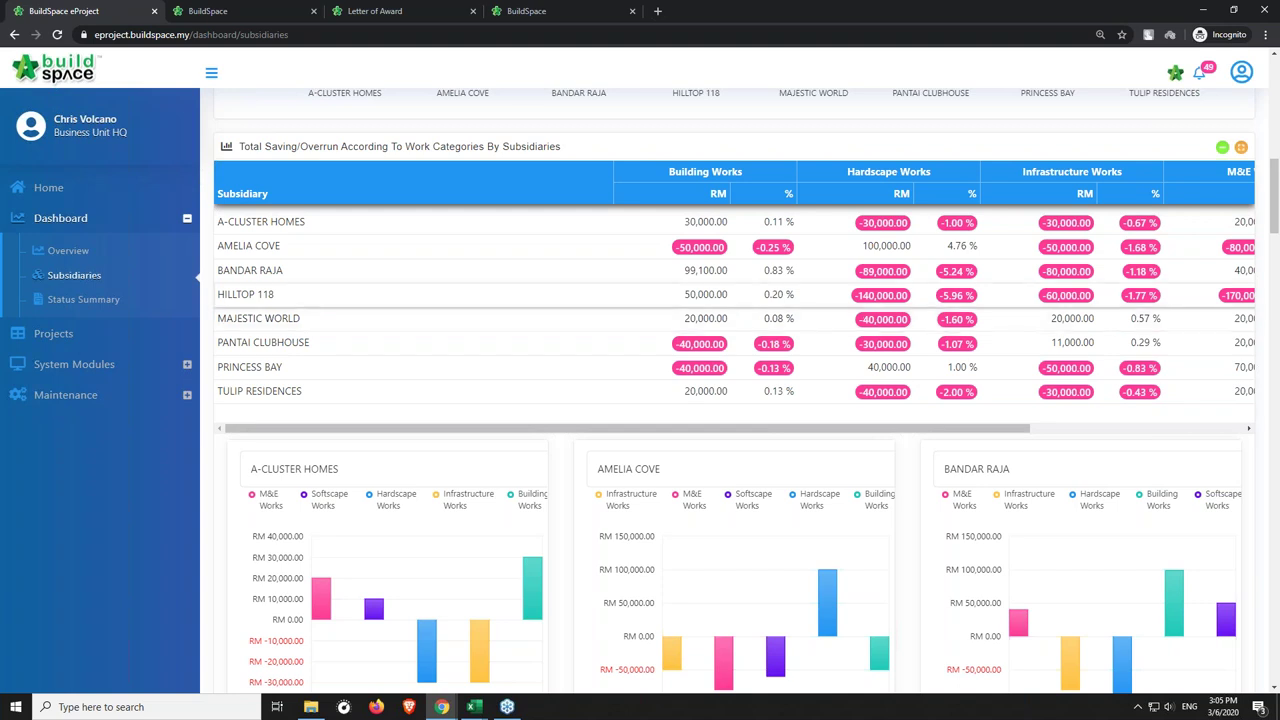
Open the list of cost data among the system modules and view Cost Data for High Rise Building.
left_click(143, 372)
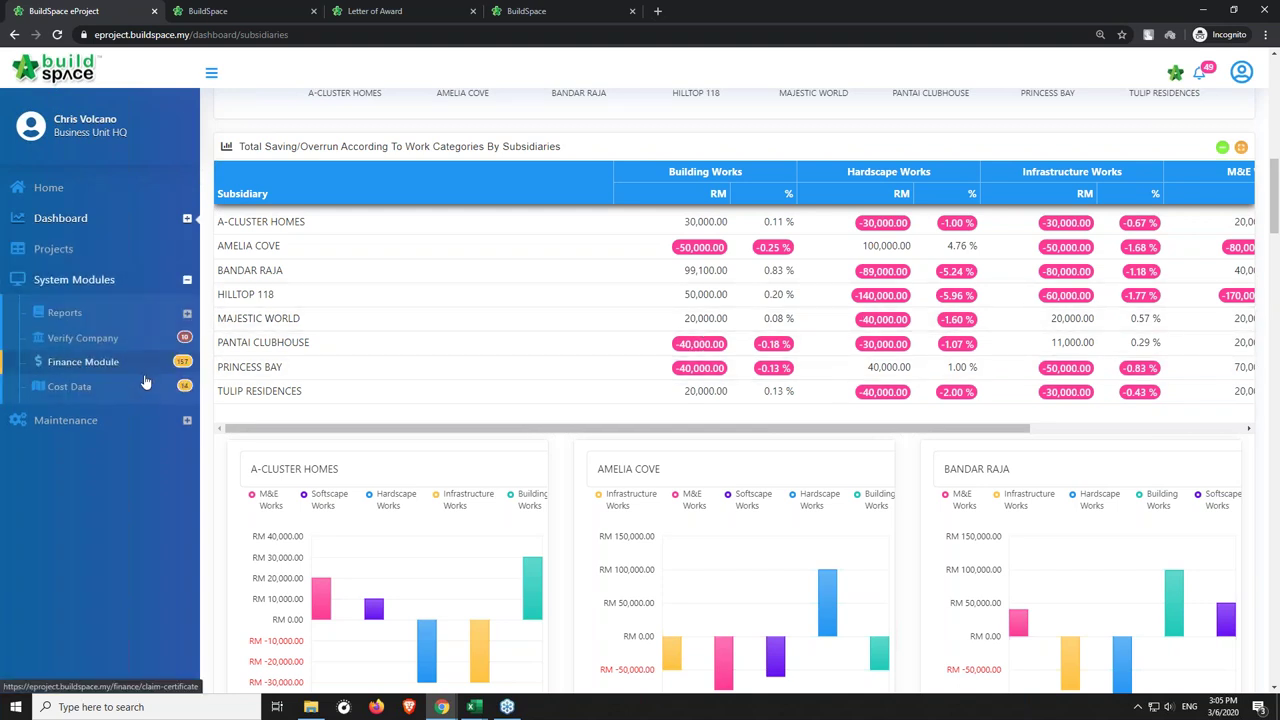
left_click(85, 392)
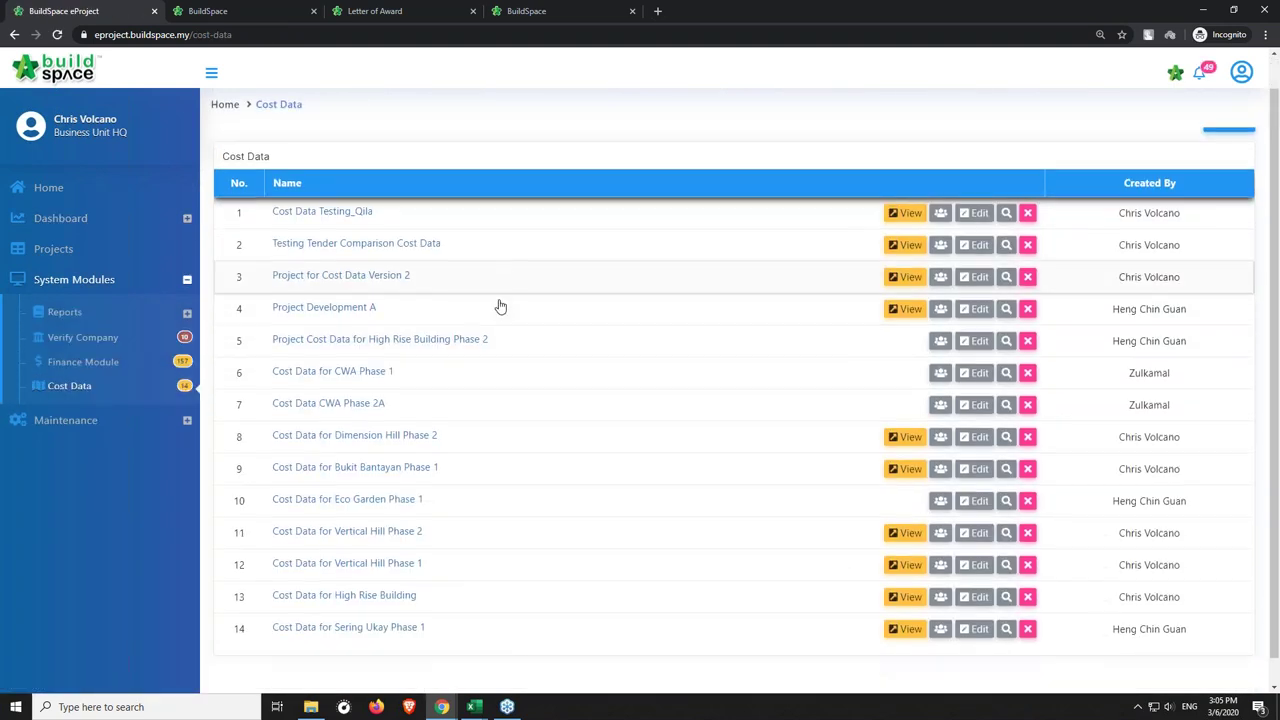
scroll(500, 306, "down", 1)
left_click(905, 568)
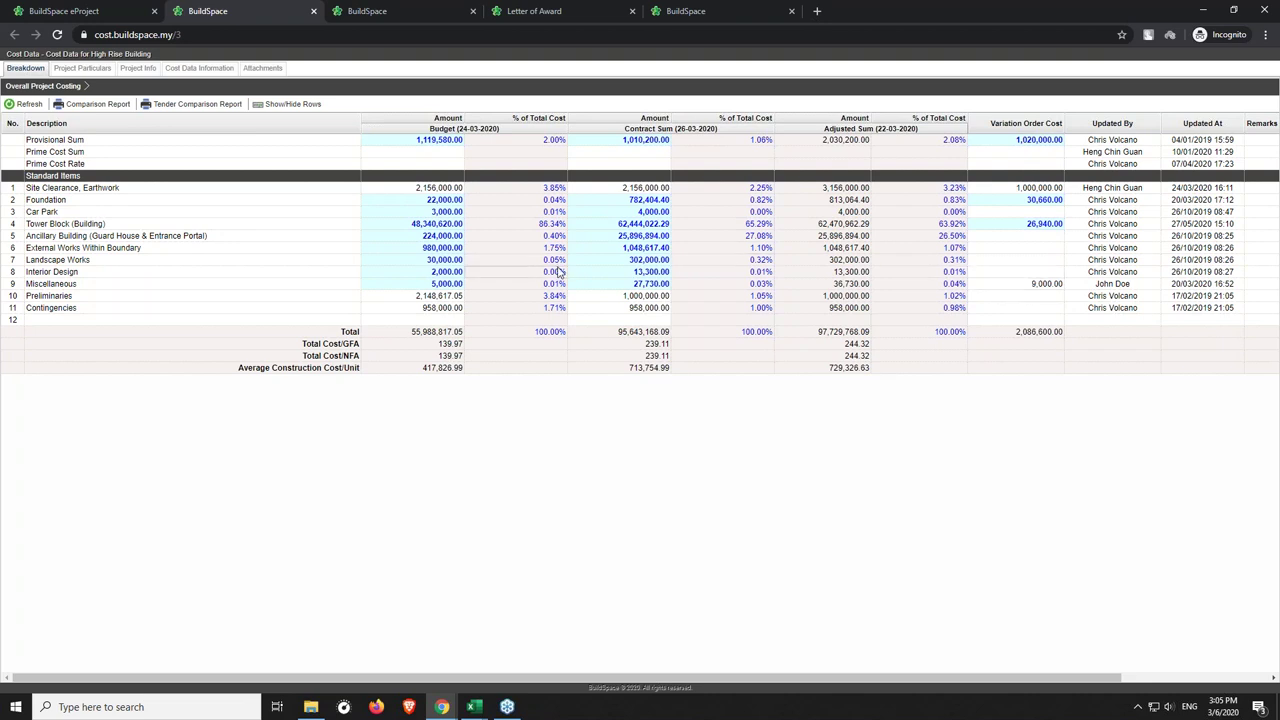
Compare the Tower Block (Building) budget and contract sum, and drill down to its architectural cost elements.
left_click(430, 227)
left_click(628, 242)
left_click(643, 224)
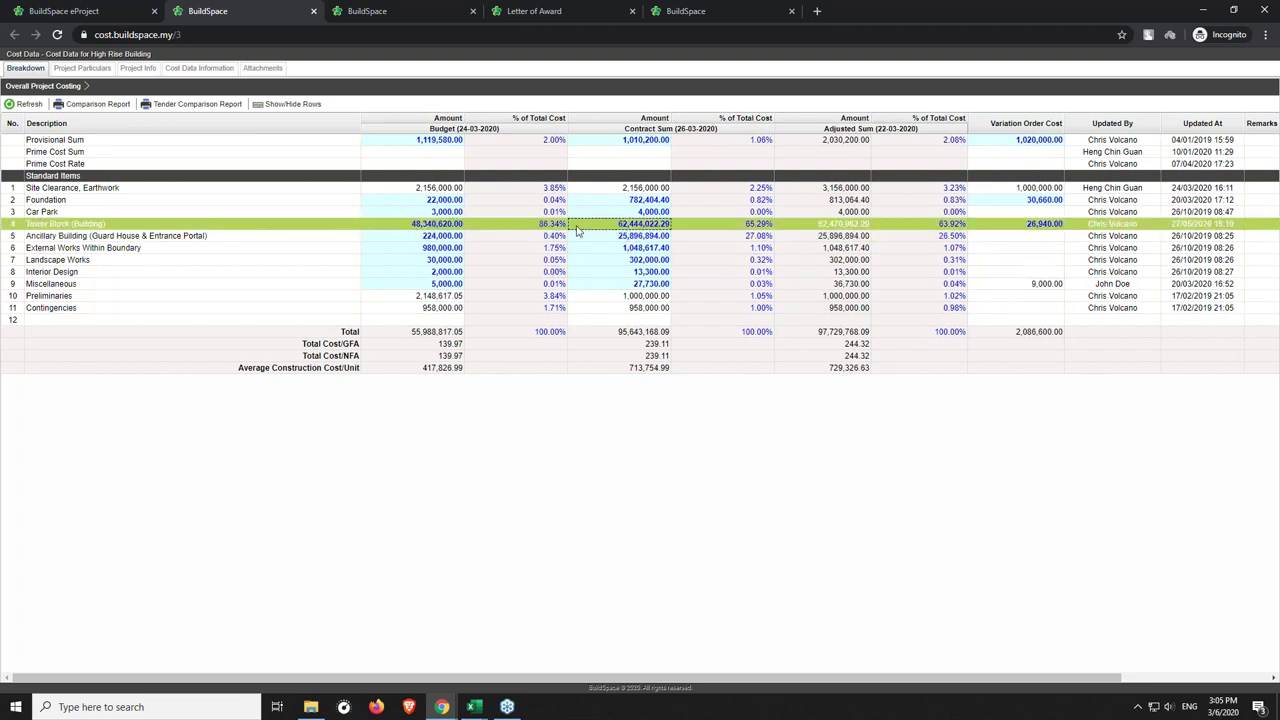
left_click(115, 227)
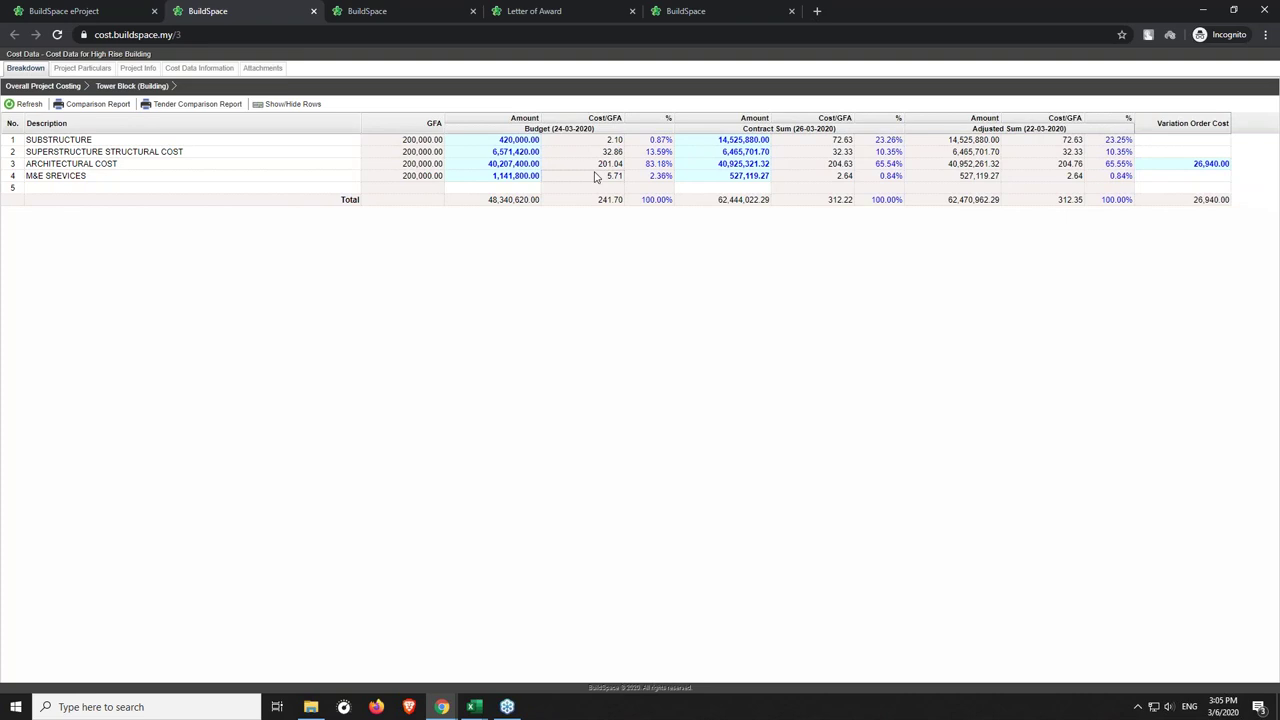
left_click(223, 166)
left_click(224, 172)
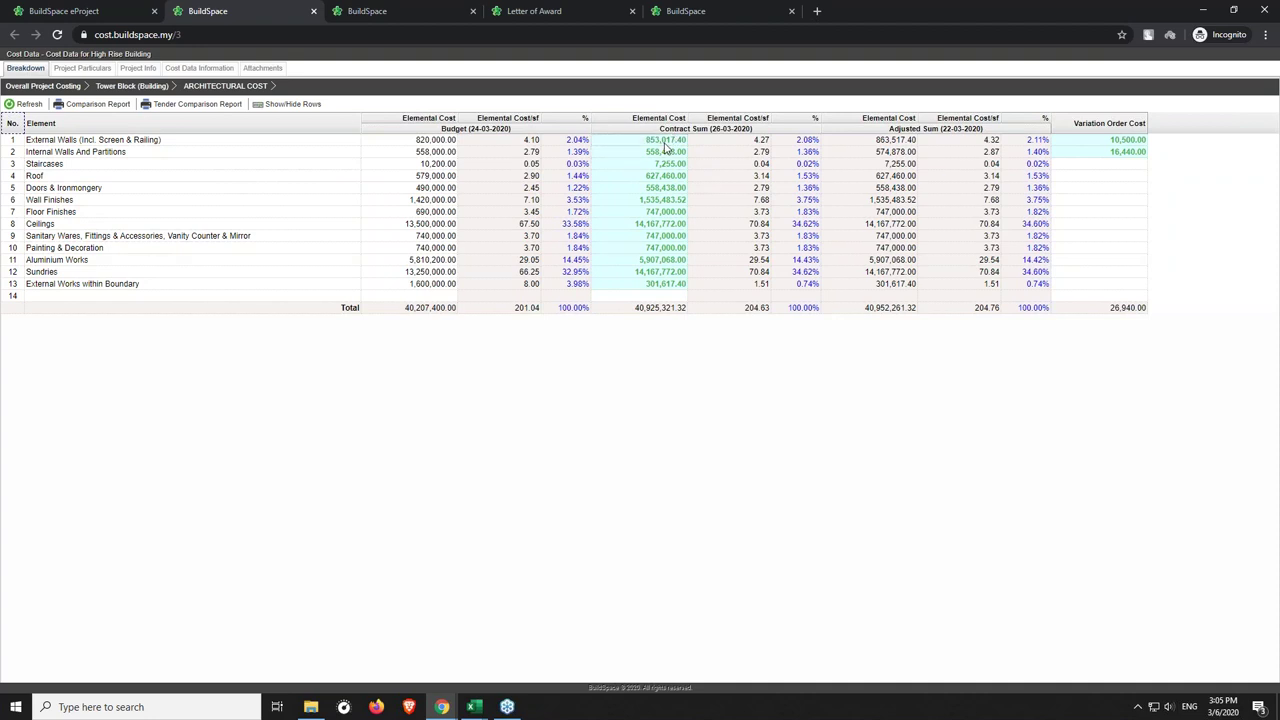
Trace the External Walls contract sum to the Frame items in Bill No.4 - Type B, and close the bill breakdown.
left_click(660, 143)
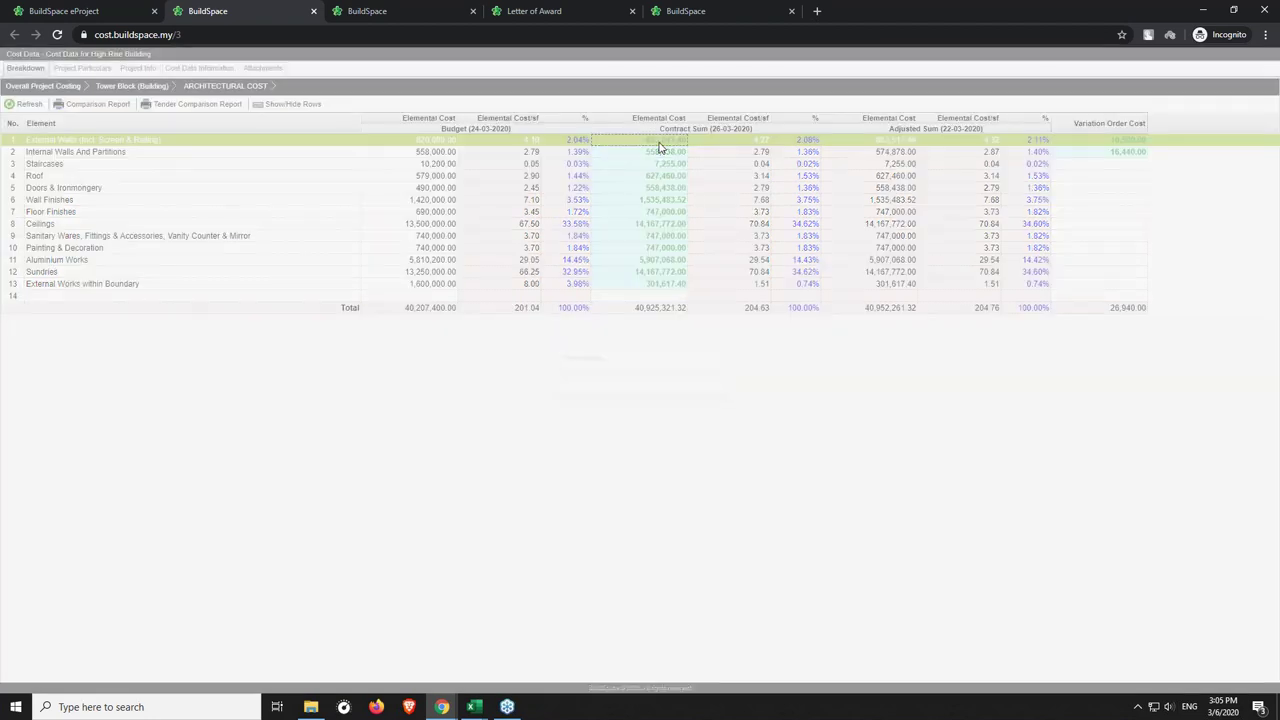
left_click(155, 265)
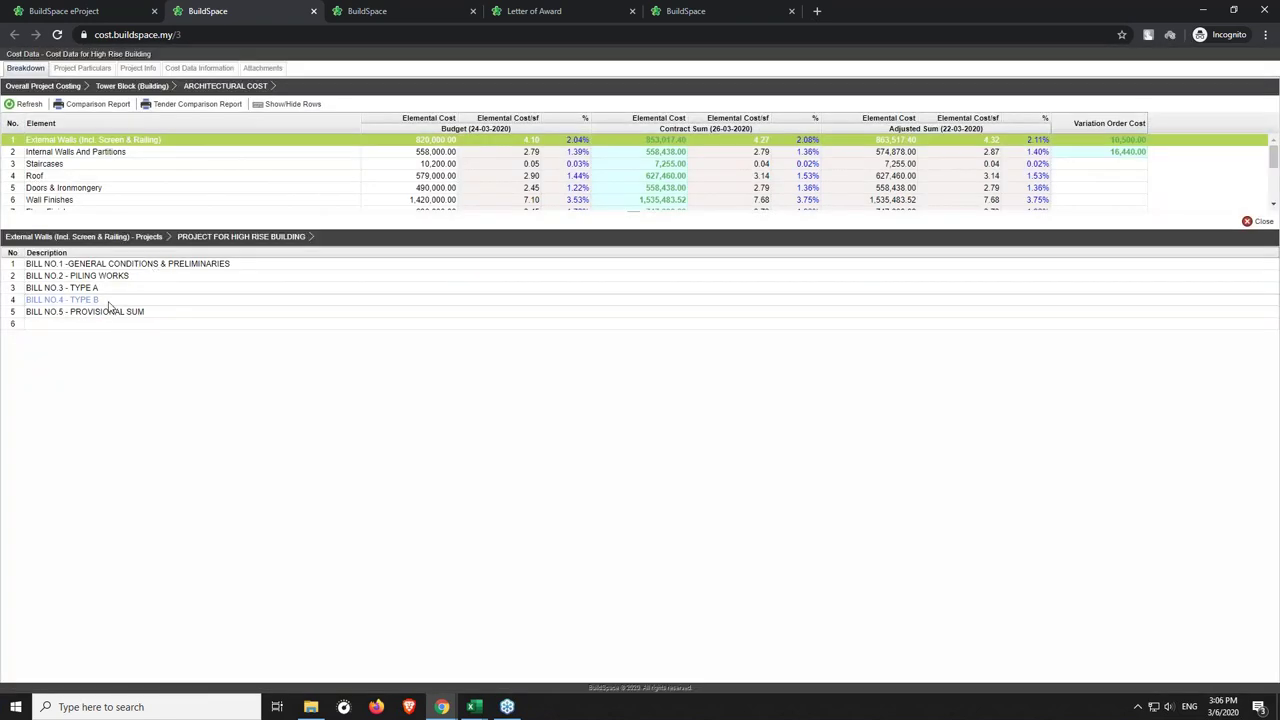
left_click(108, 302)
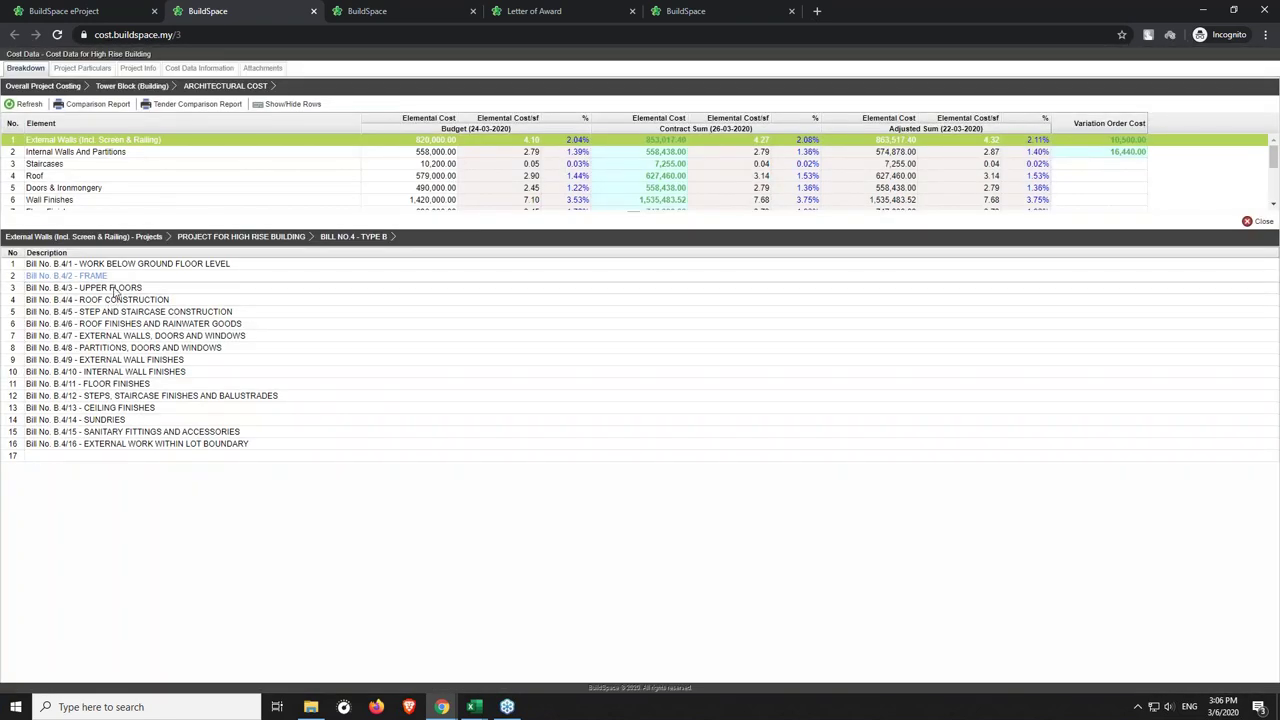
left_click(116, 279)
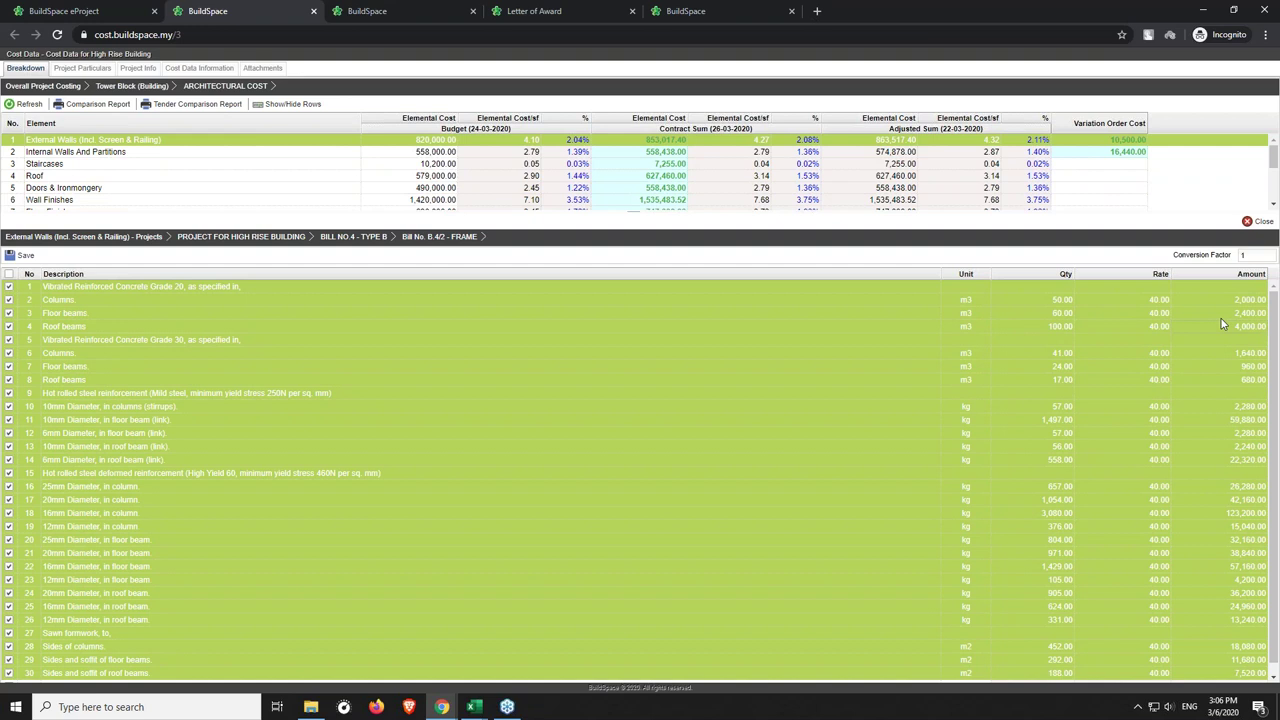
left_click(1258, 221)
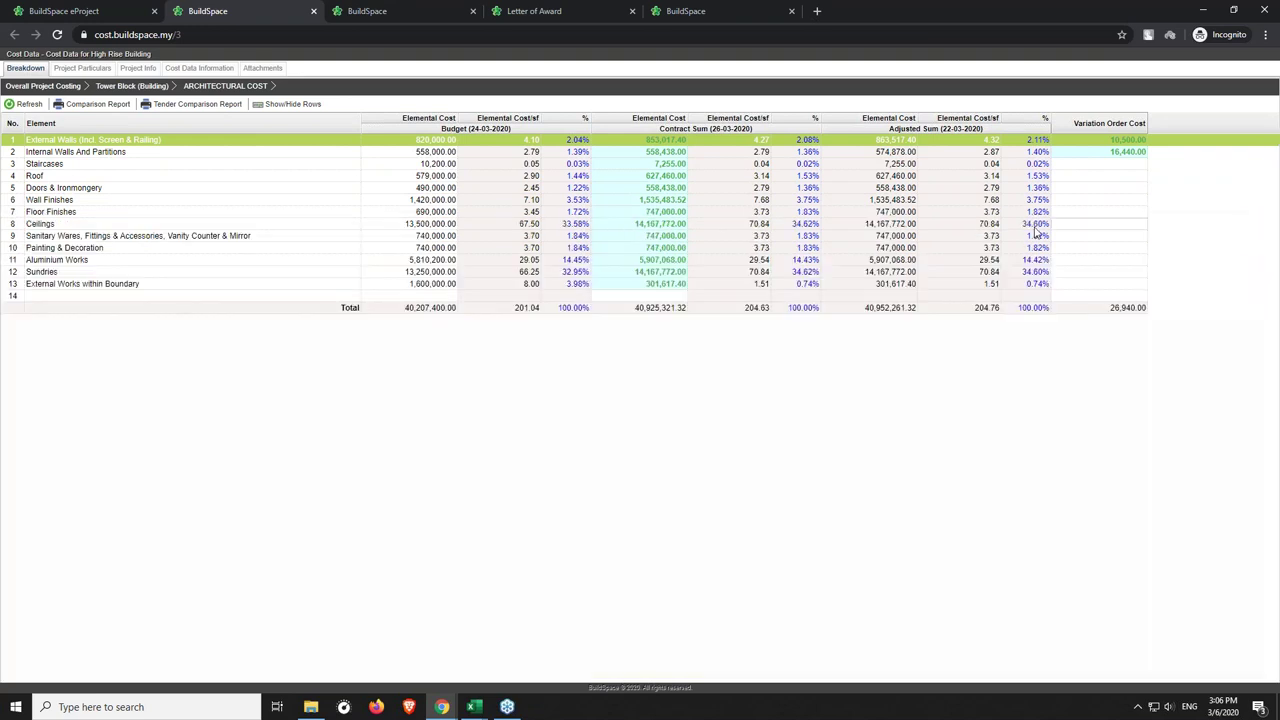
left_click(658, 154)
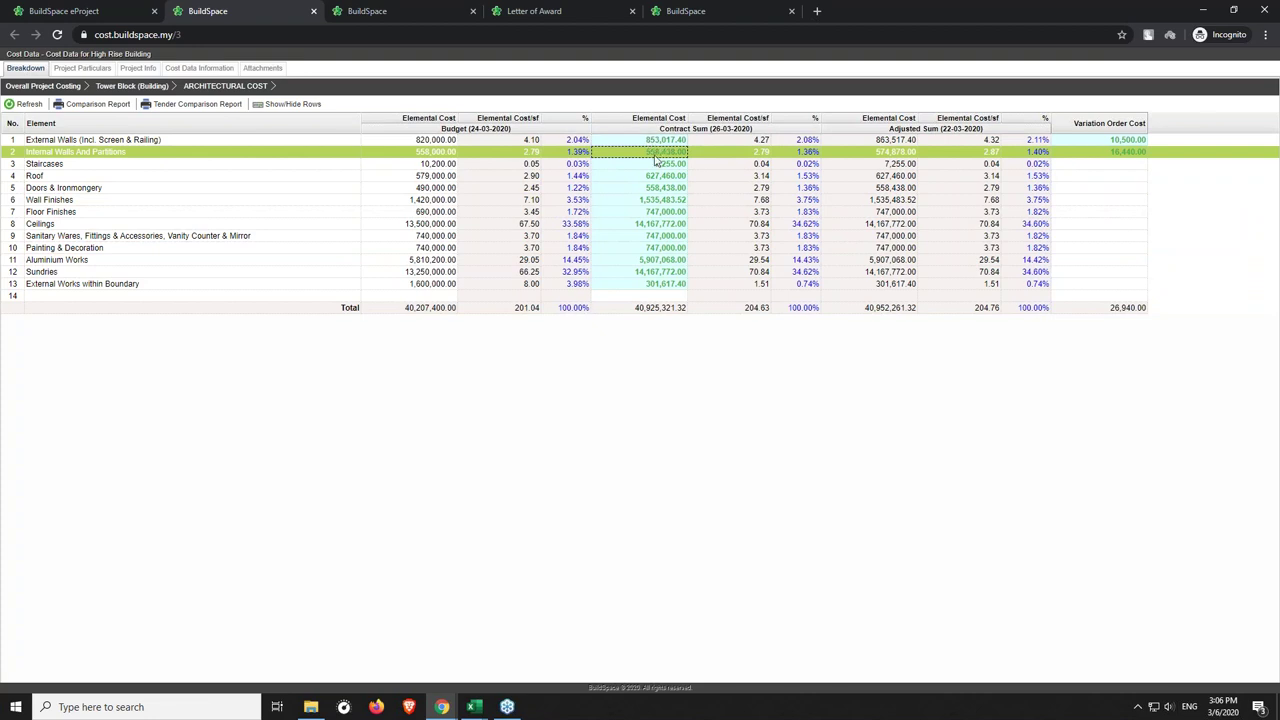
From the overall project costing, export a comparison report against Cost Data for Bukit Bantayan Phase 1 and enable editing in Excel.
left_click(44, 86)
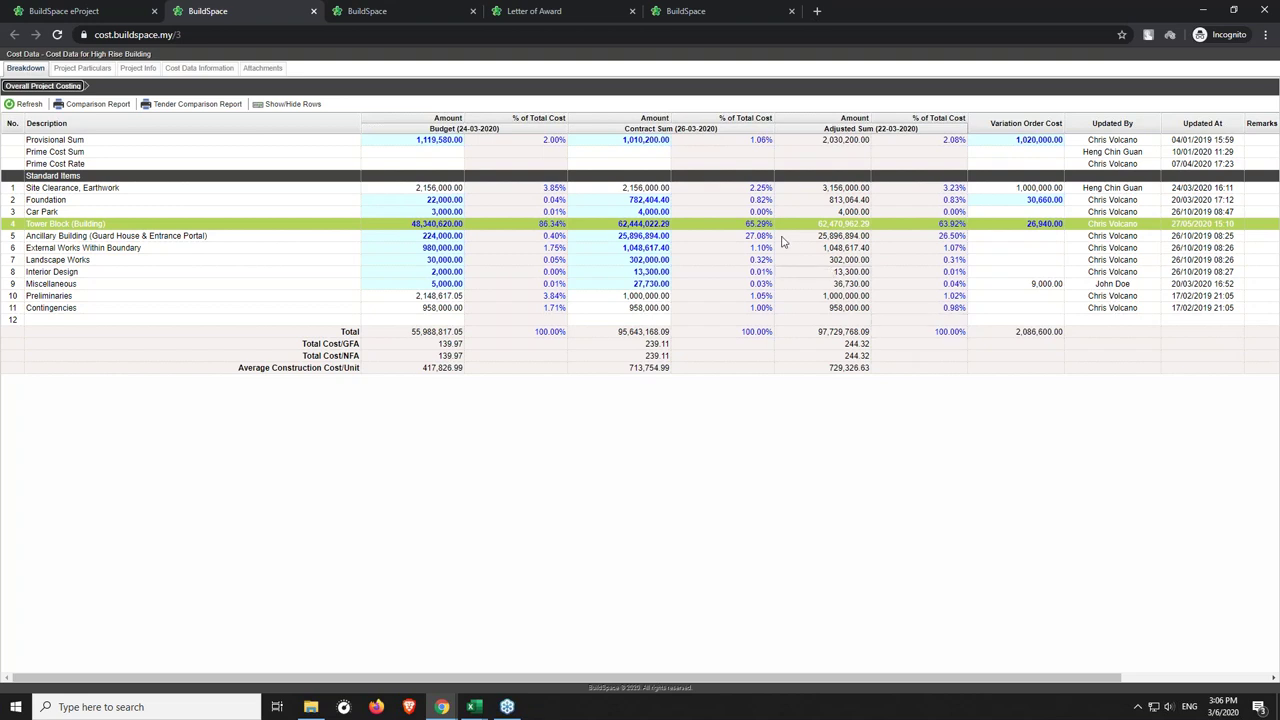
left_click(98, 104)
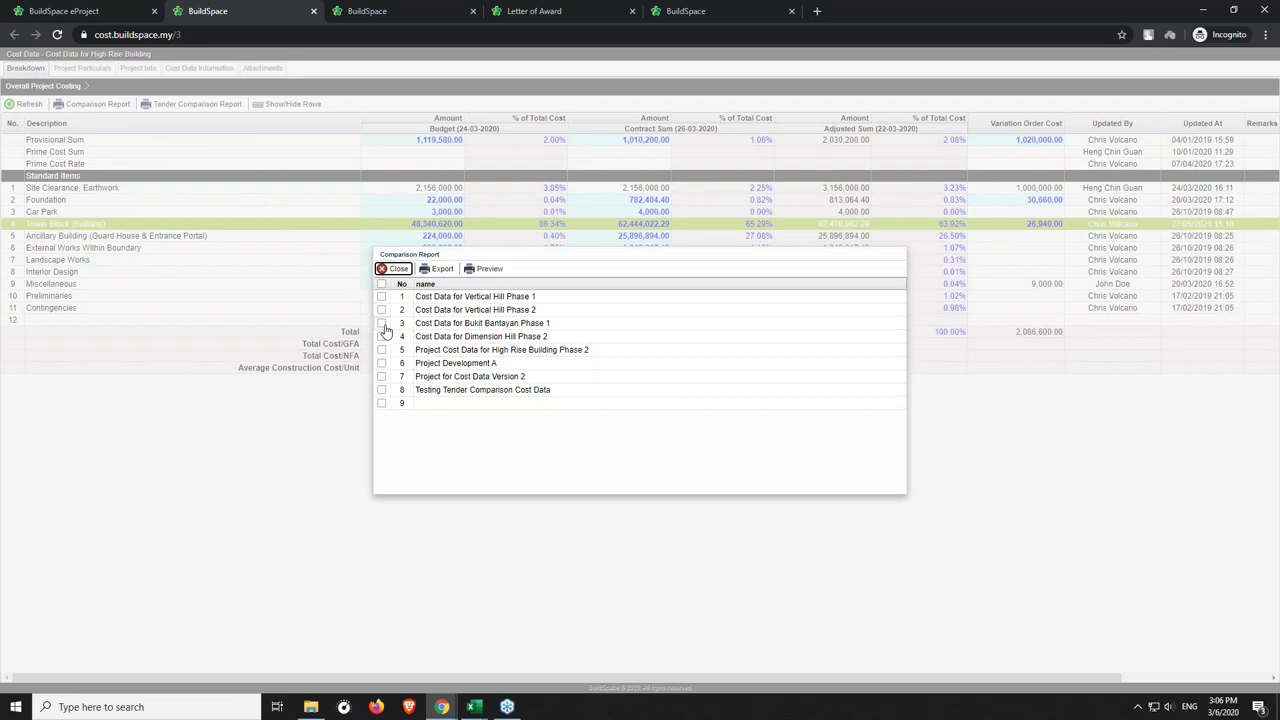
left_click(382, 324)
left_click(441, 270)
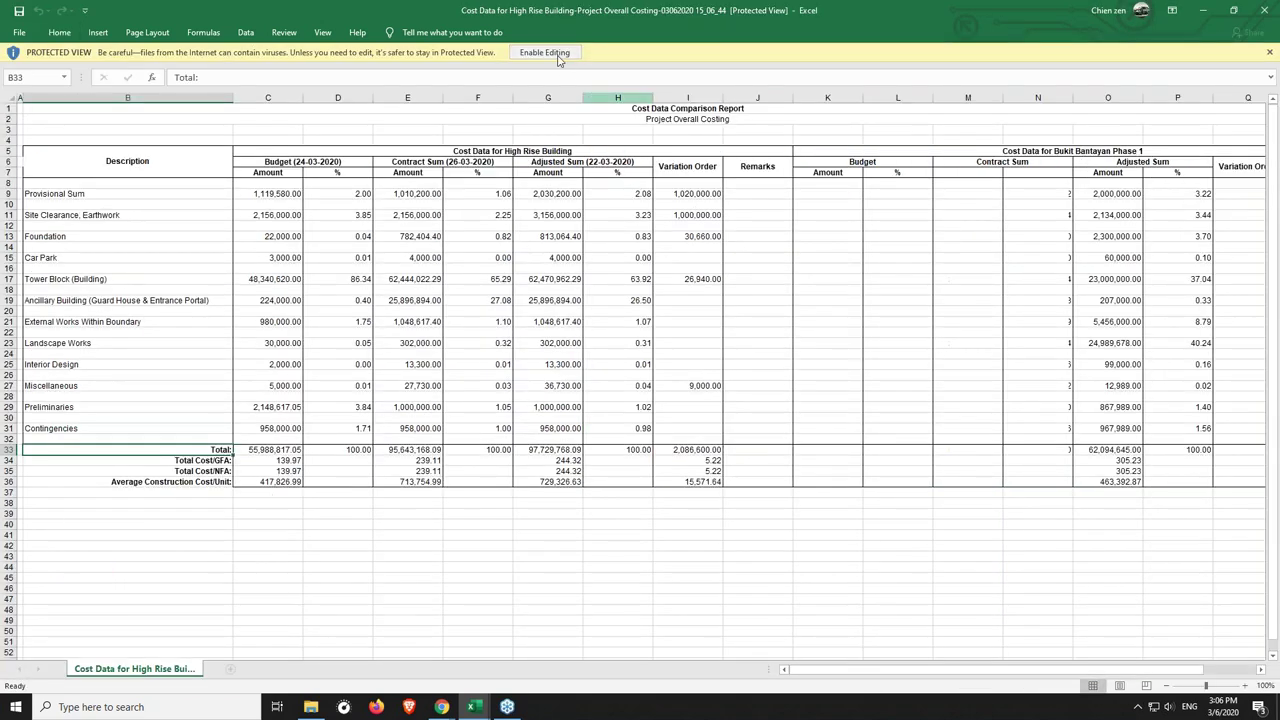
left_click(545, 53)
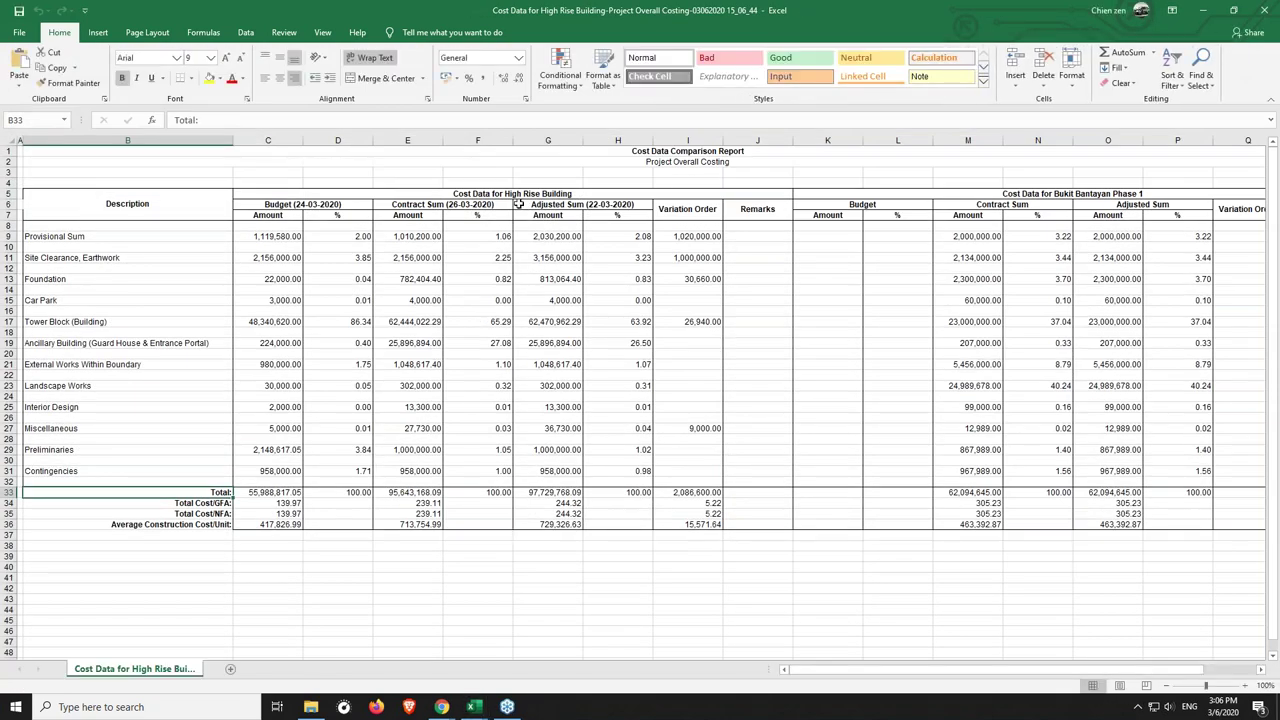
Compare the High Rise Building and Bukit Bantayan Phase 1 cost columns in the exported report.
left_click_drag(278, 237, 272, 353)
left_click_drag(530, 194, 528, 527)
scroll(912, 675, "right", 3)
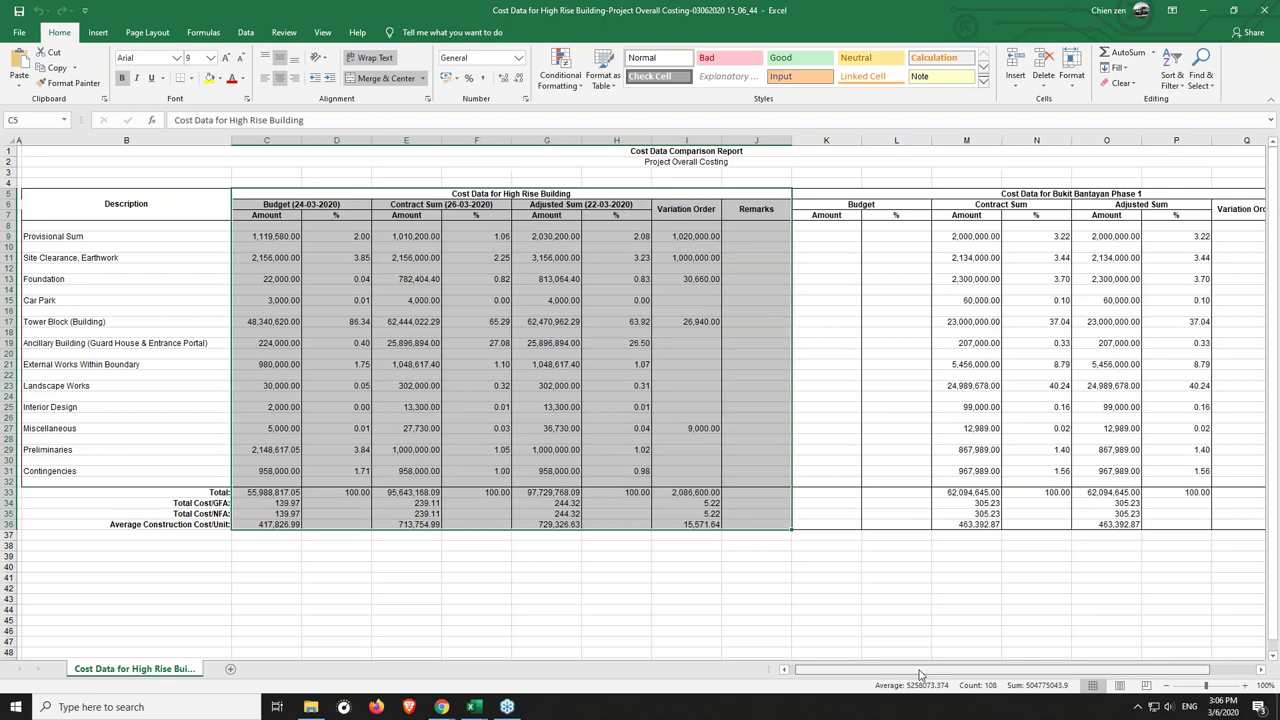
left_click_drag(838, 202, 874, 607)
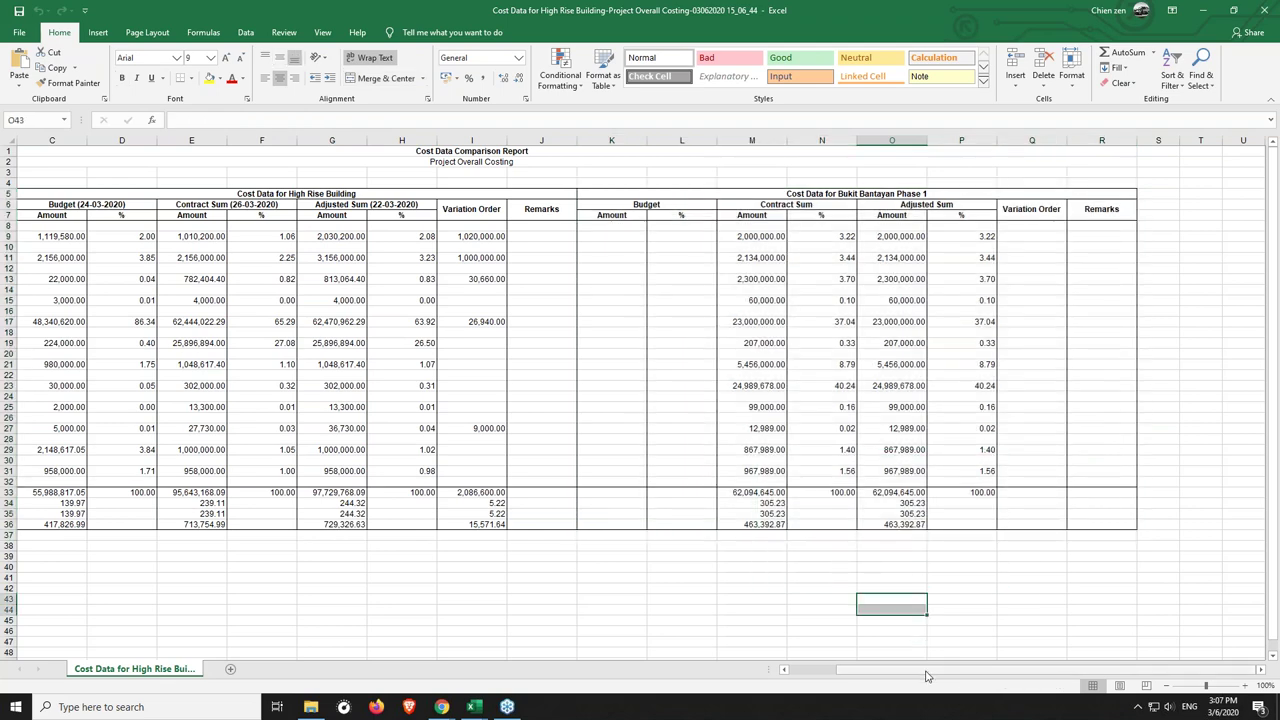
scroll(895, 680, "left", 3)
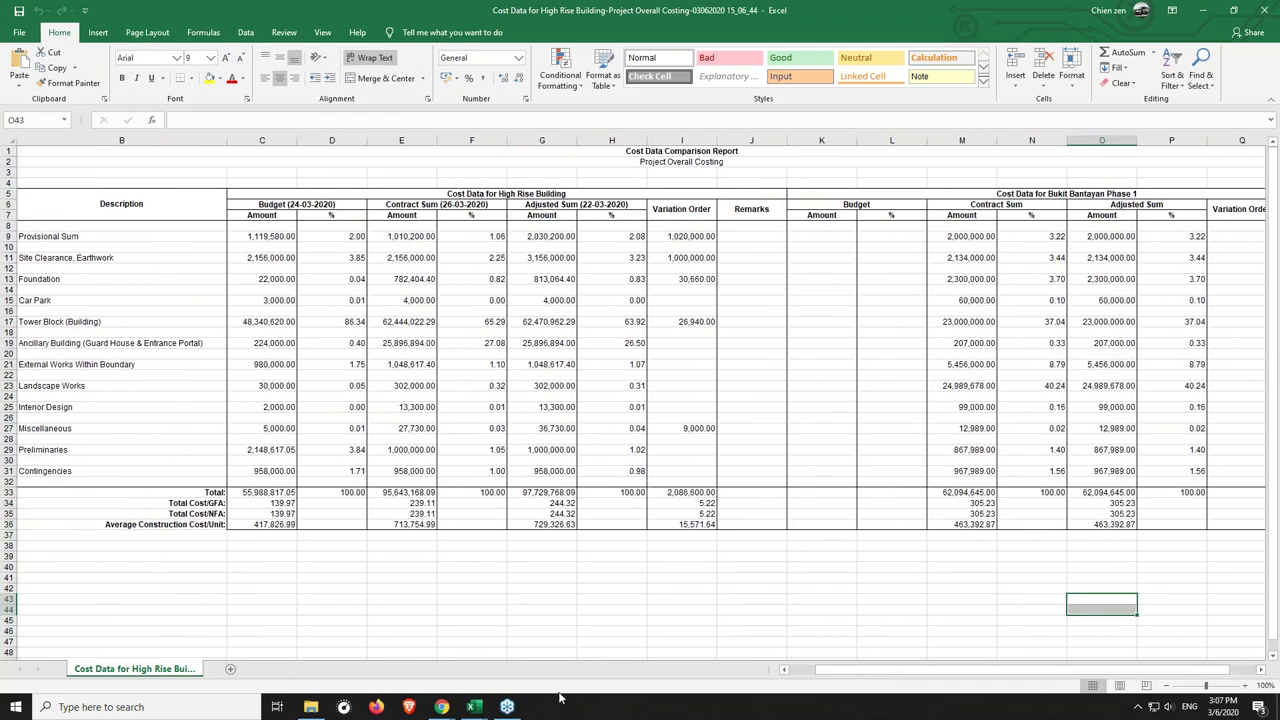
Return to the BuildSpace eProject site in the browser and open the 2D Drawings project documents of Project CCC - 2020.
left_click(508, 705)
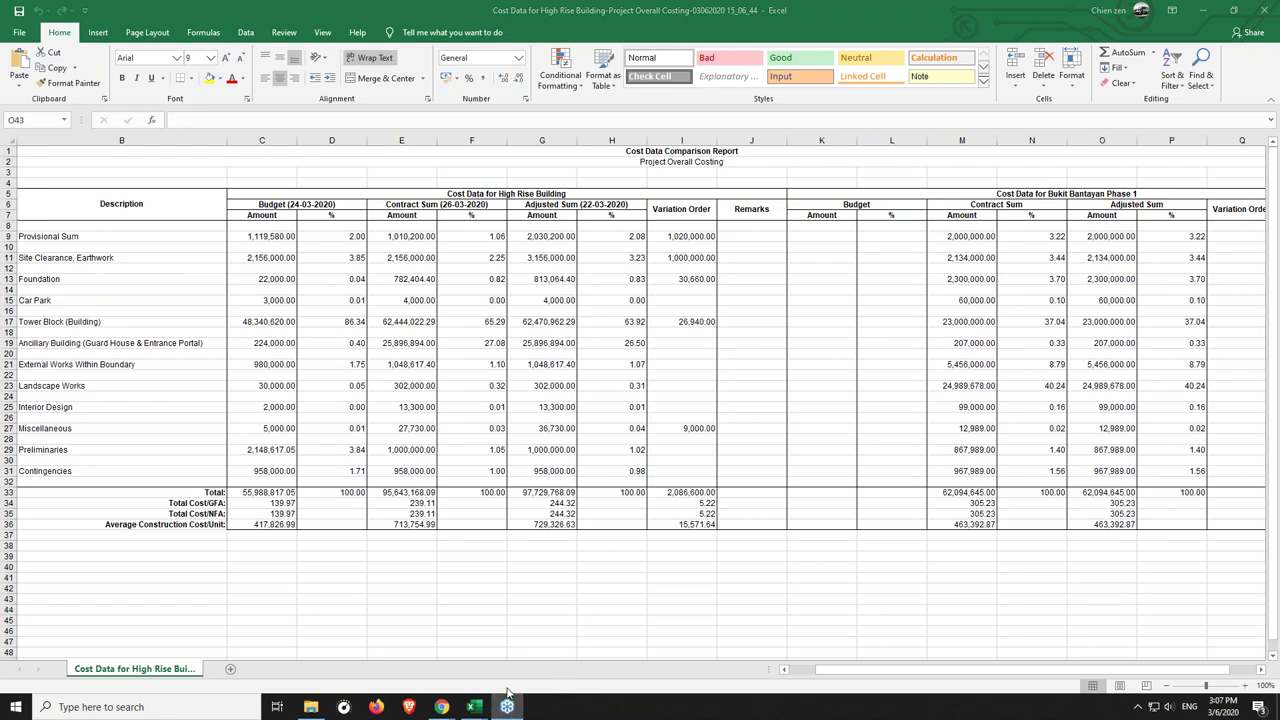
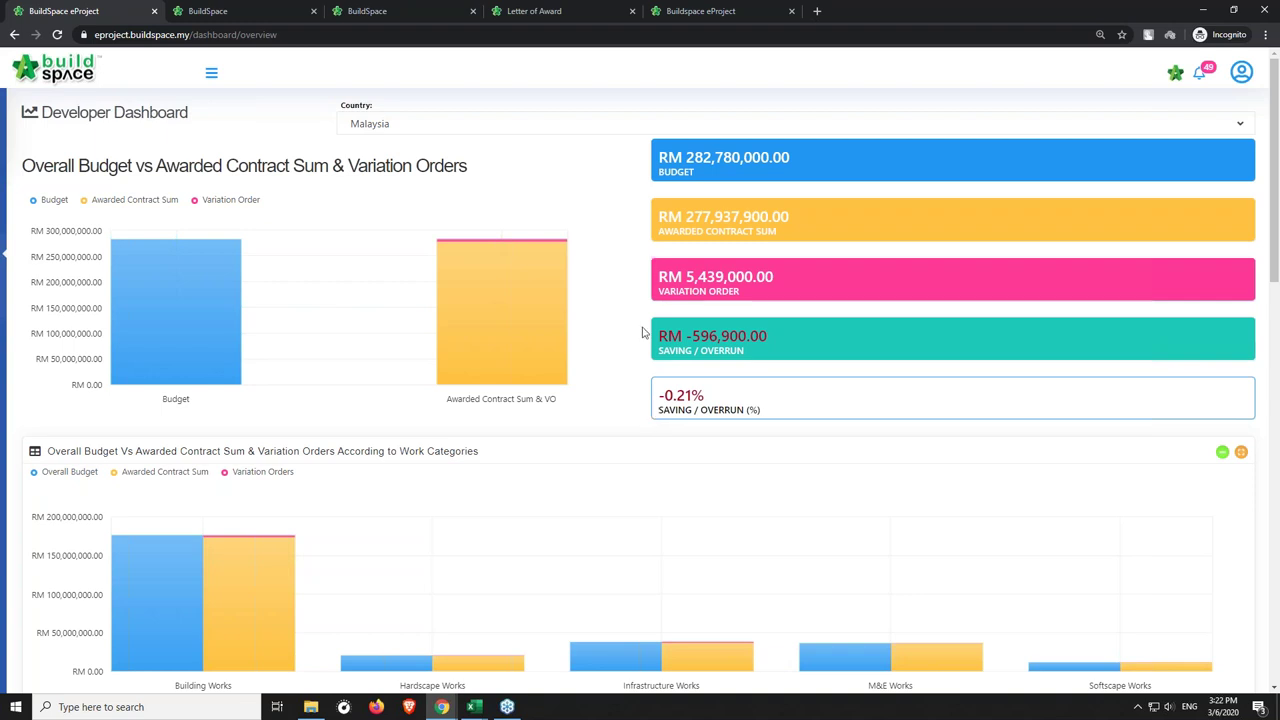
left_click(211, 73)
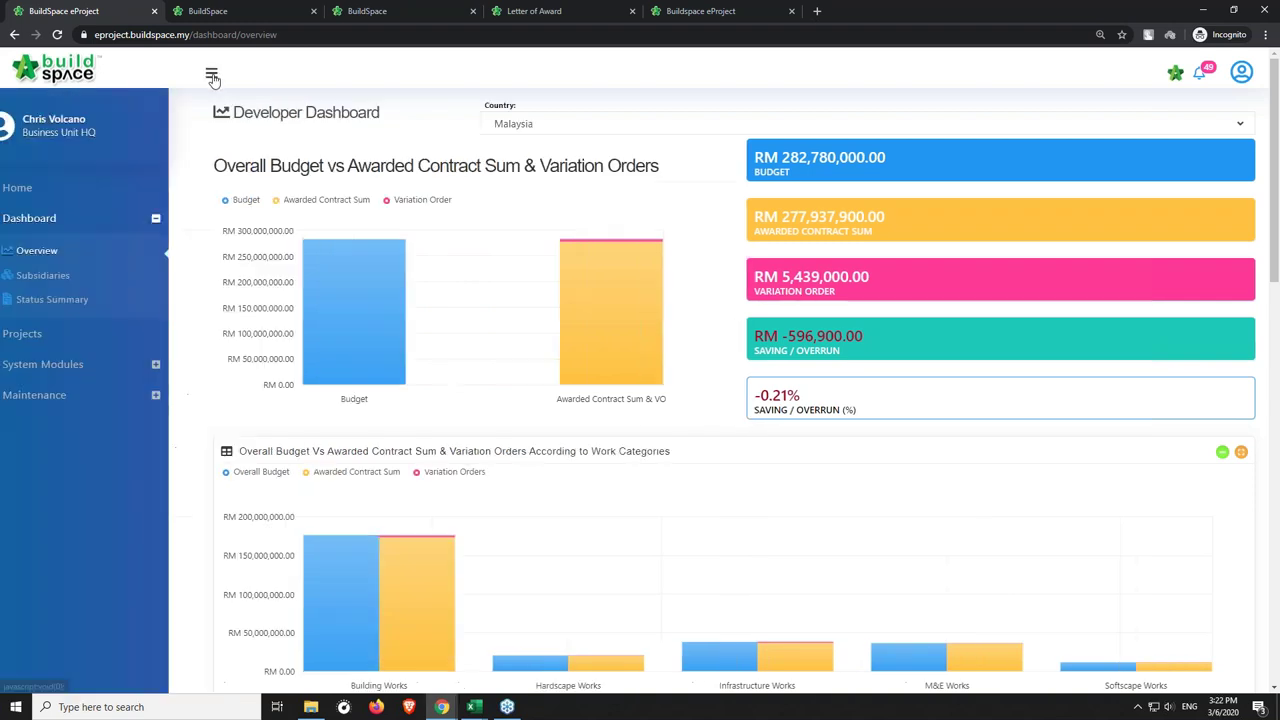
left_click(106, 337)
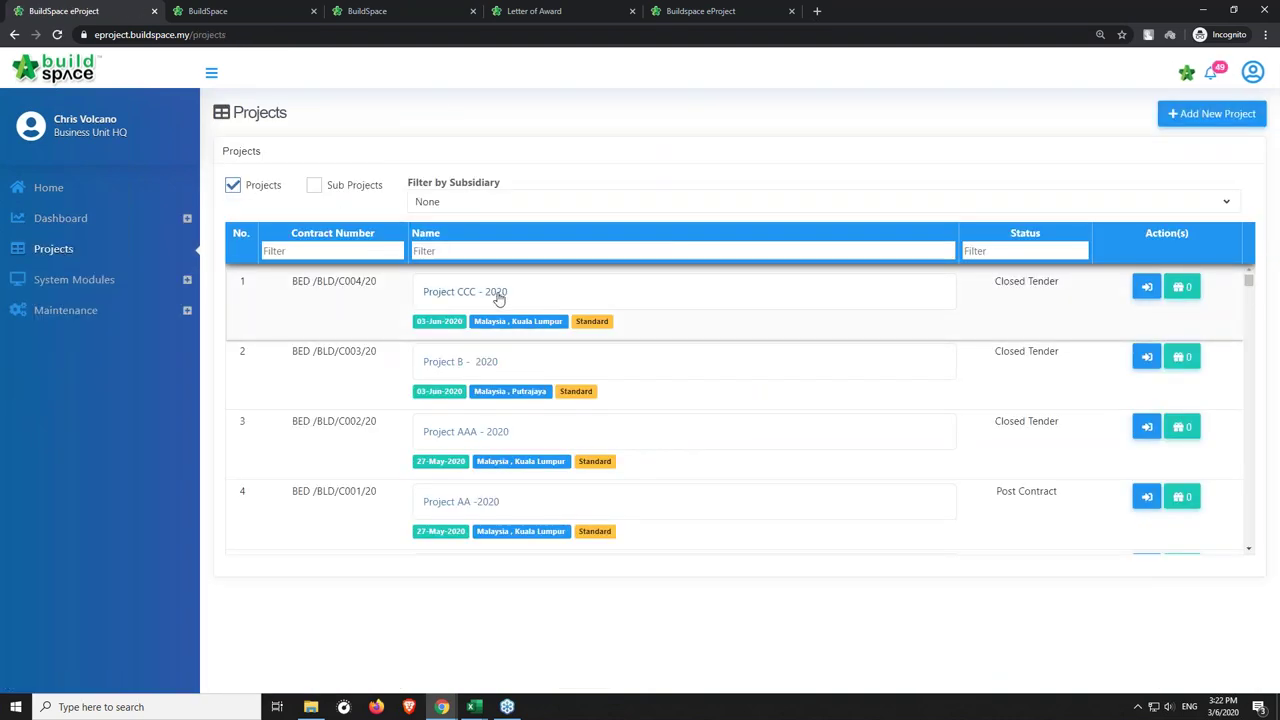
left_click(497, 291)
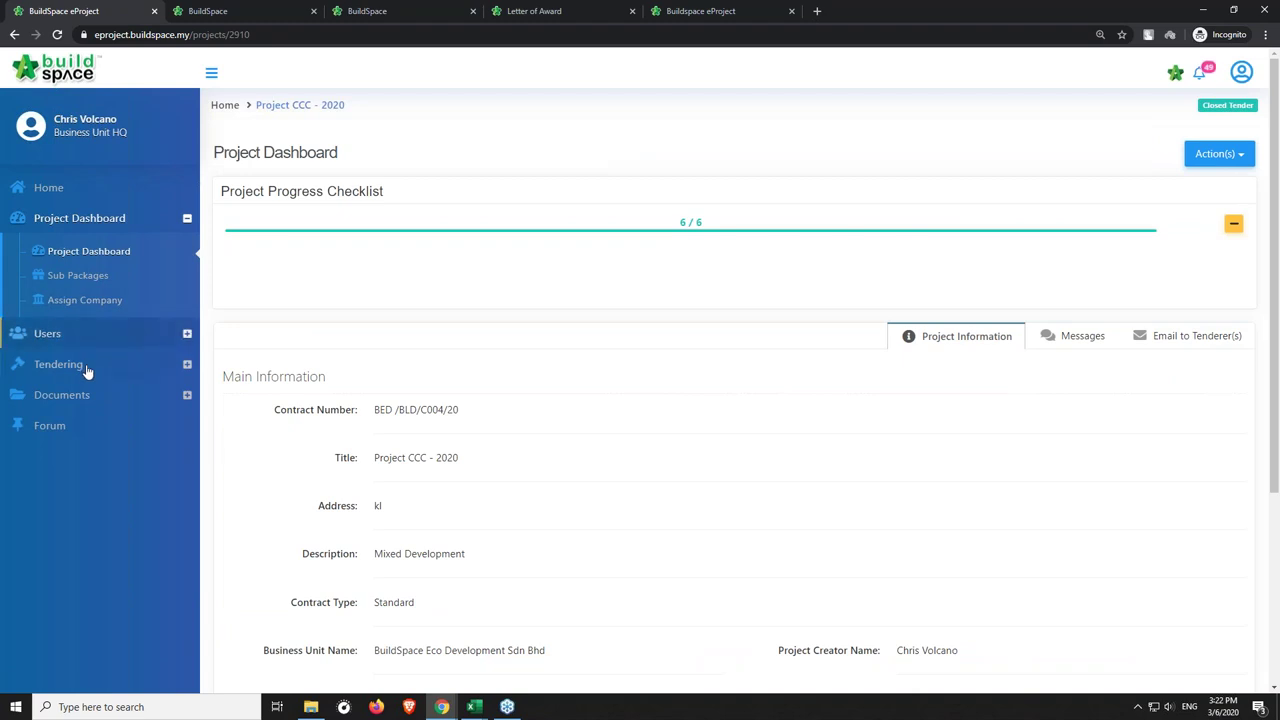
left_click(86, 396)
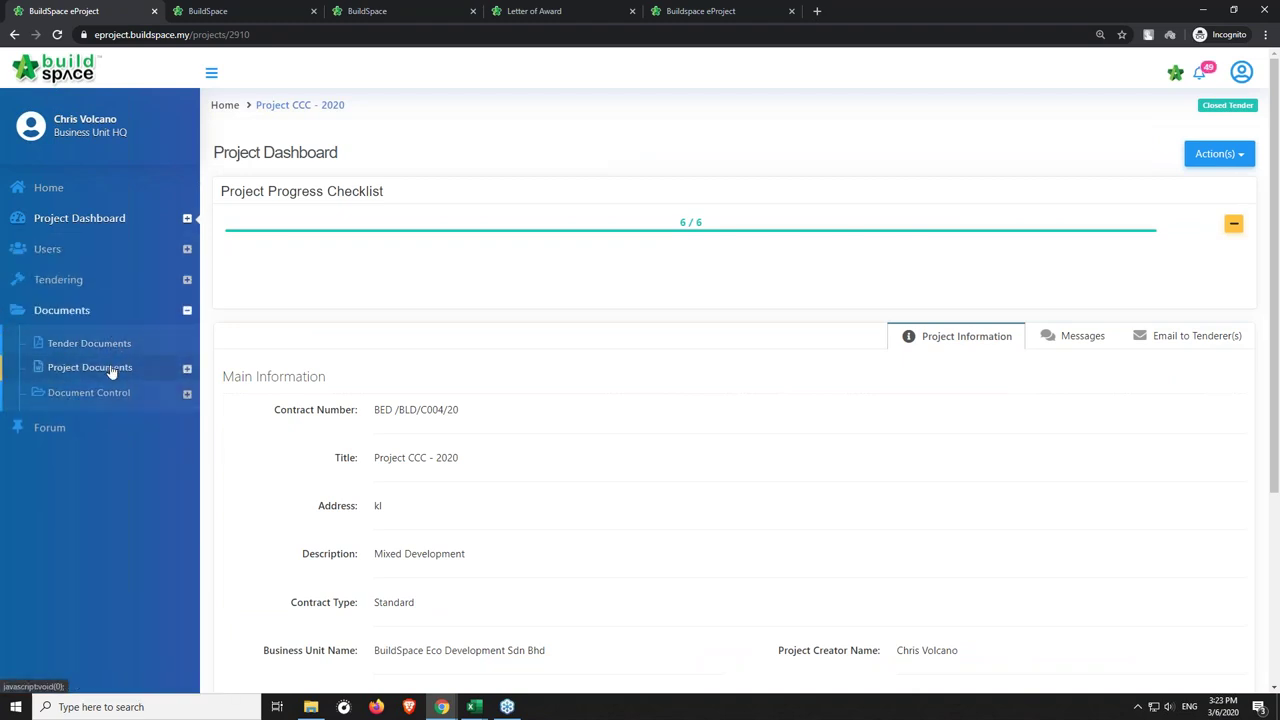
left_click(114, 369)
left_click(107, 396)
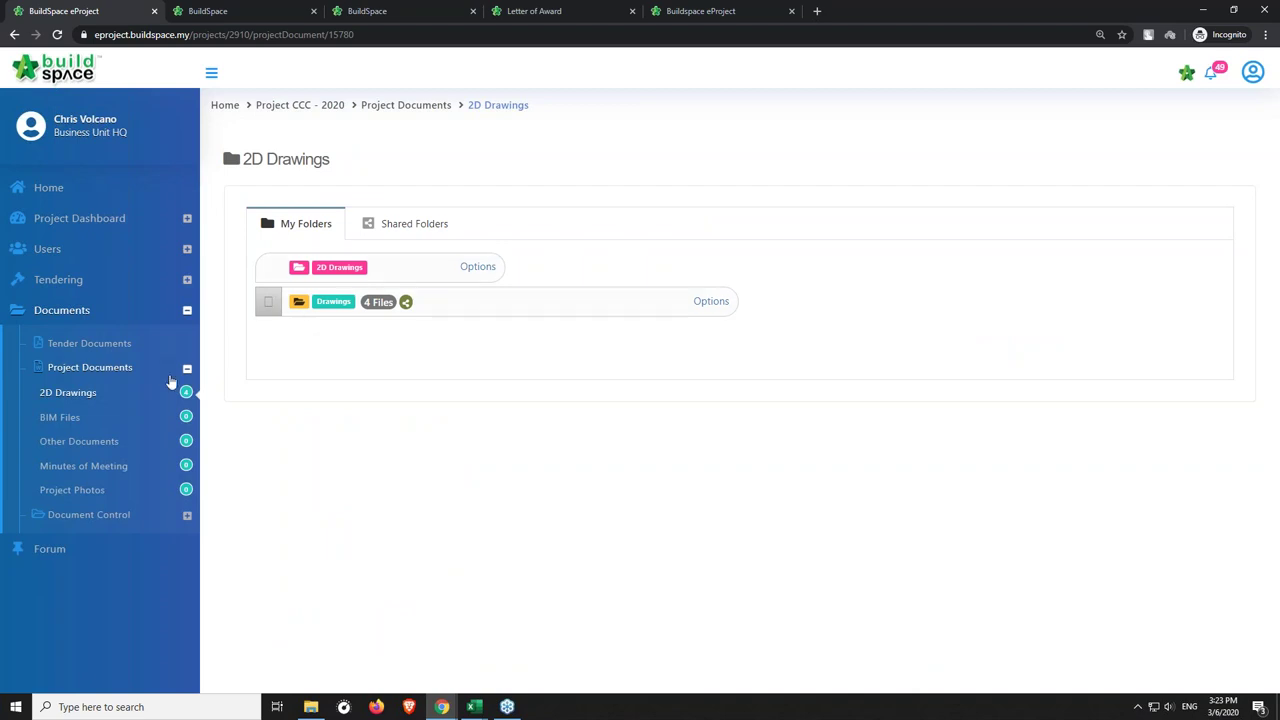
Create a folder named New Folder under BIM Files in the project documents.
left_click(90, 424)
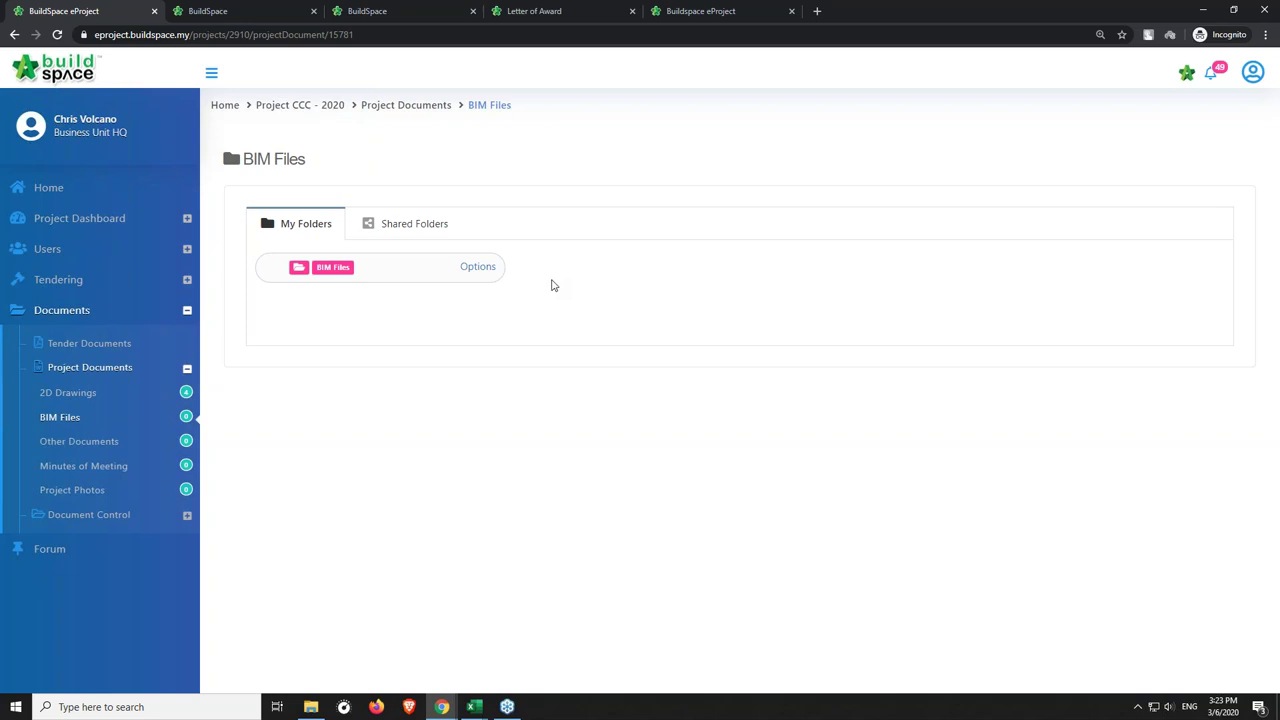
left_click(490, 273)
left_click(530, 270)
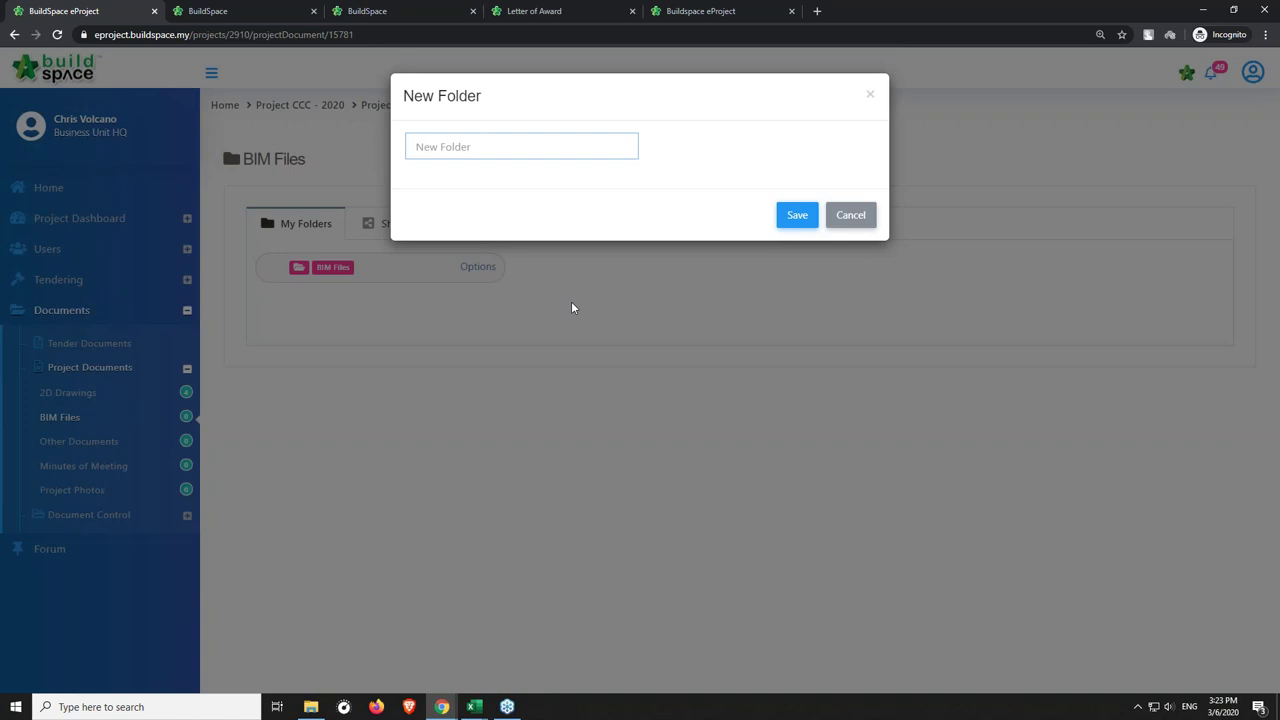
type("New Folder")
left_click(788, 222)
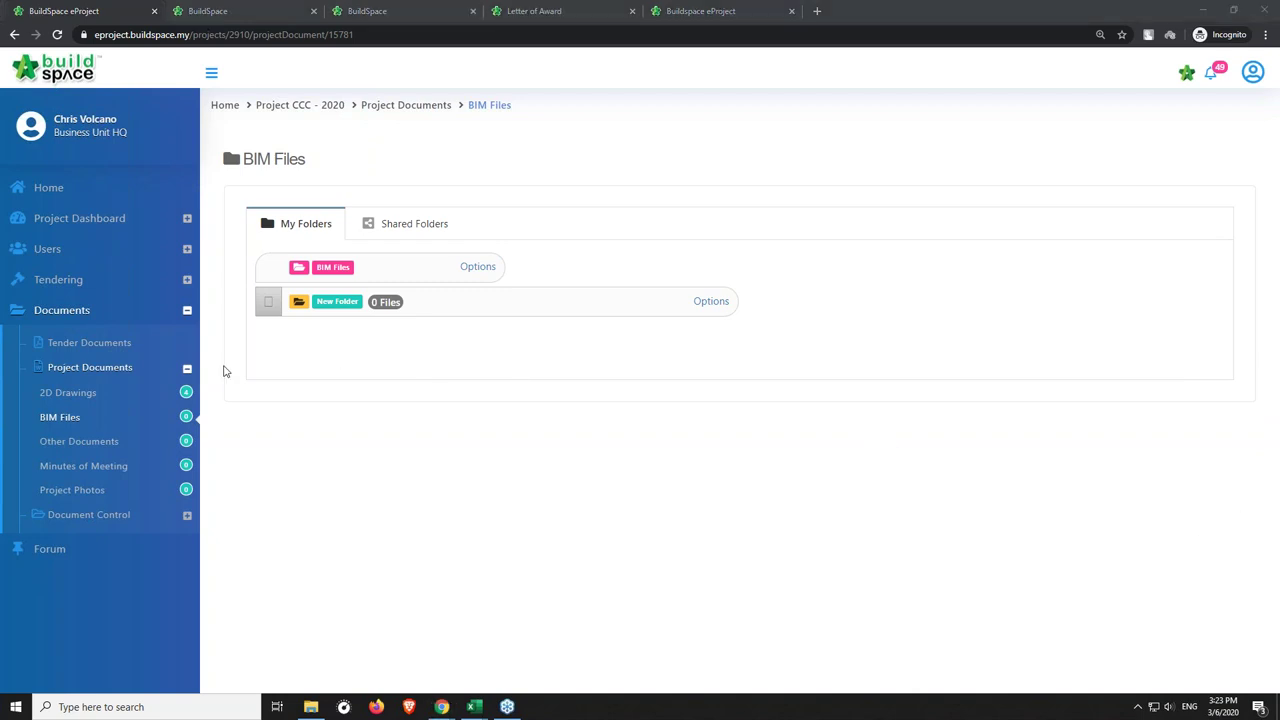
Open the verifier assignment for the tender in Project CCC - 2020's Open Tender listing.
left_click(140, 280)
left_click(125, 335)
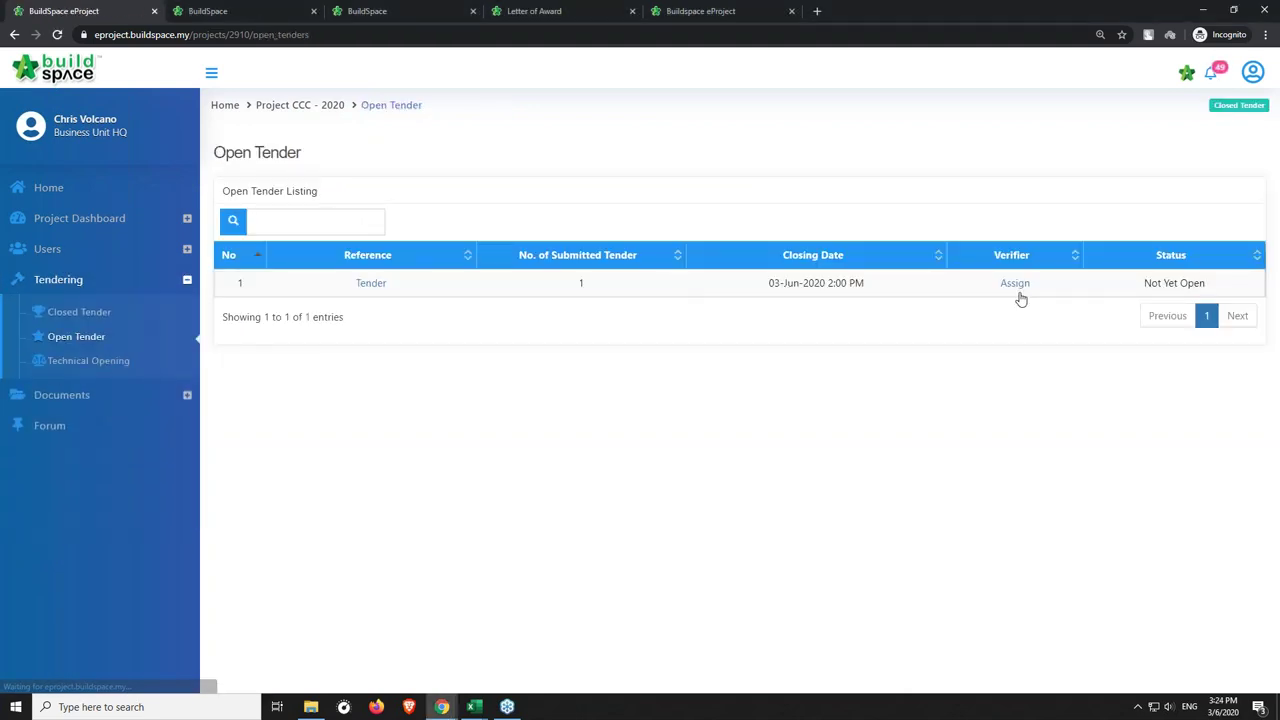
left_click(1020, 289)
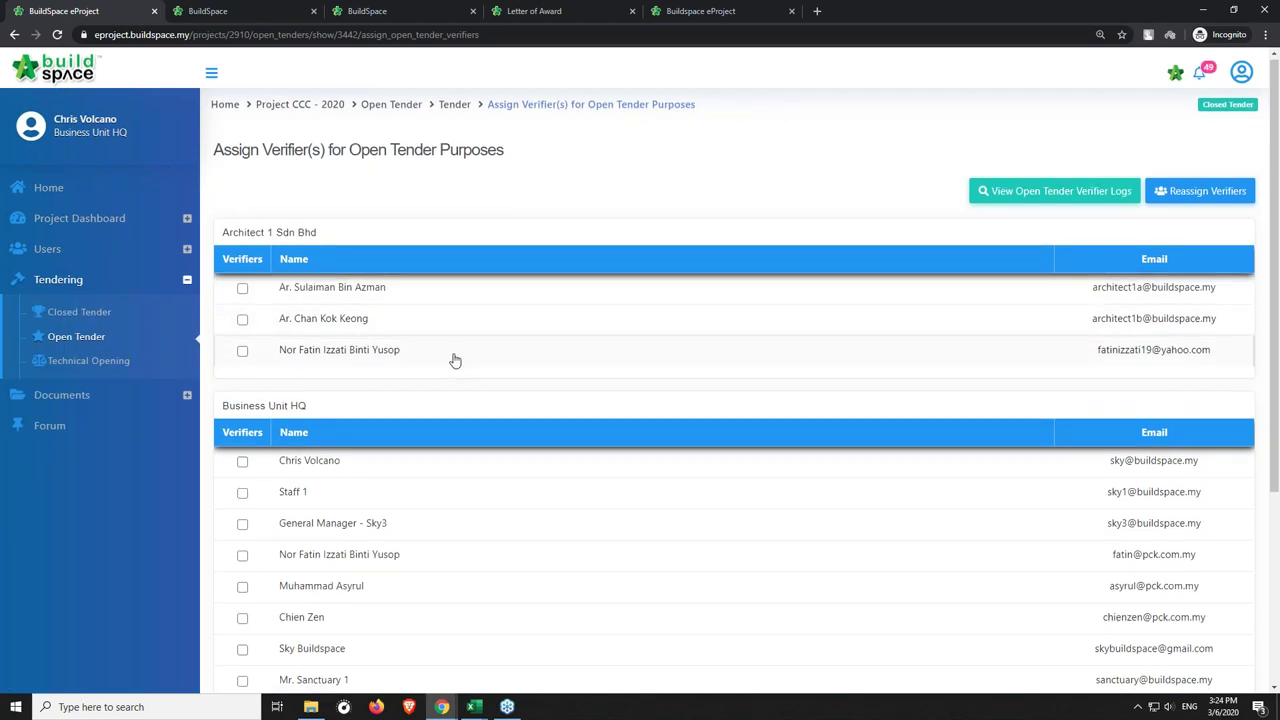
Select the first four Business Unit HQ users as open tender verifiers and submit the assignment.
scroll(420, 345, "down", 1)
left_click(242, 399)
left_click(242, 428)
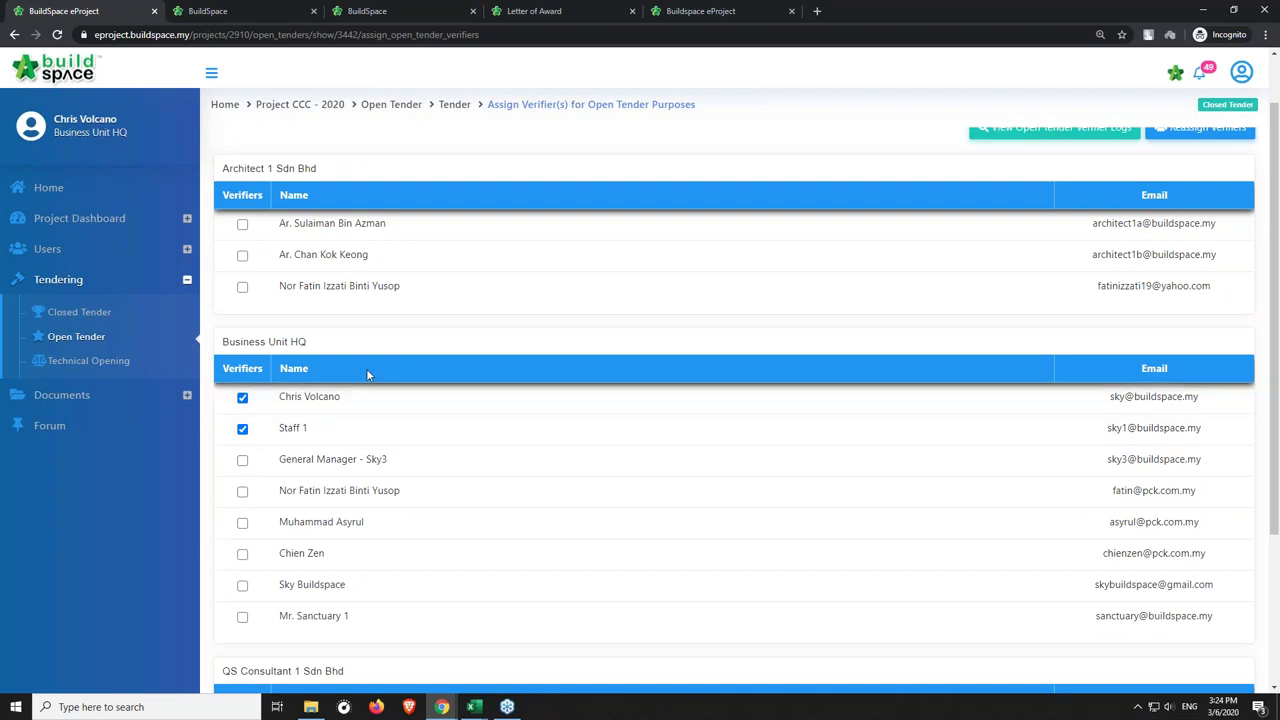
scroll(414, 325, "down", 1)
left_click(242, 393)
left_click(242, 424)
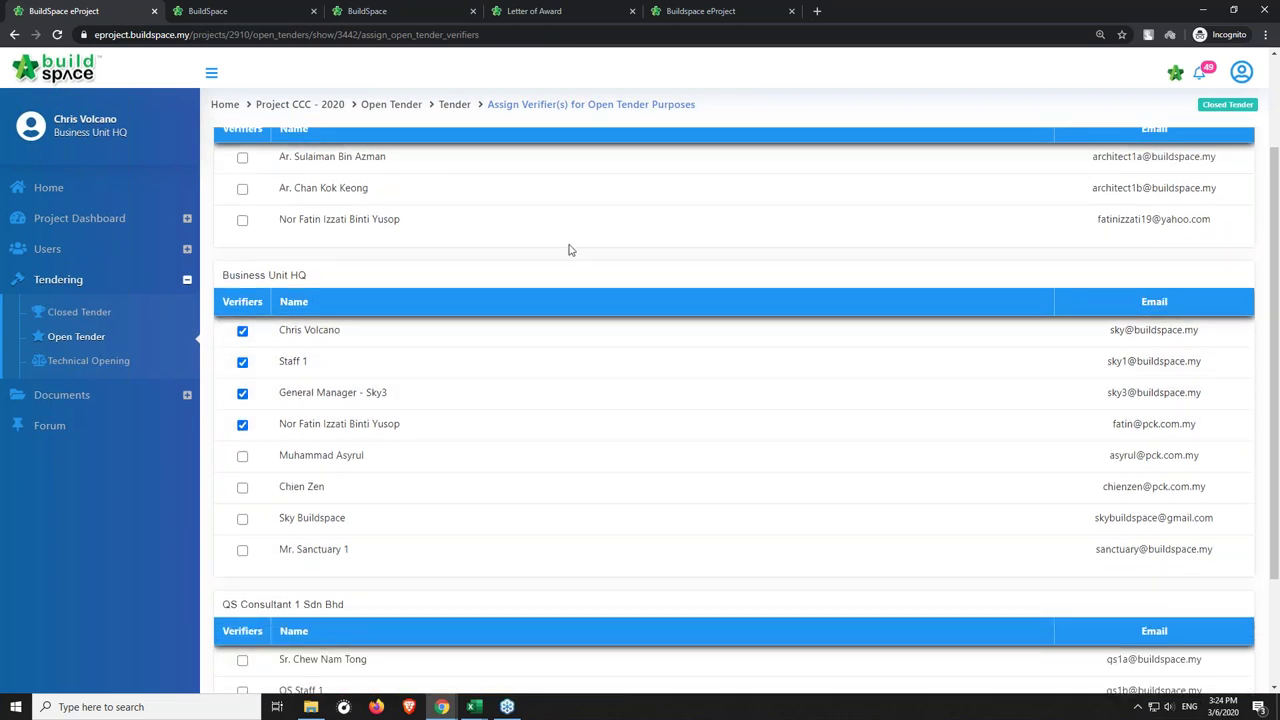
scroll(572, 257, "down", 1)
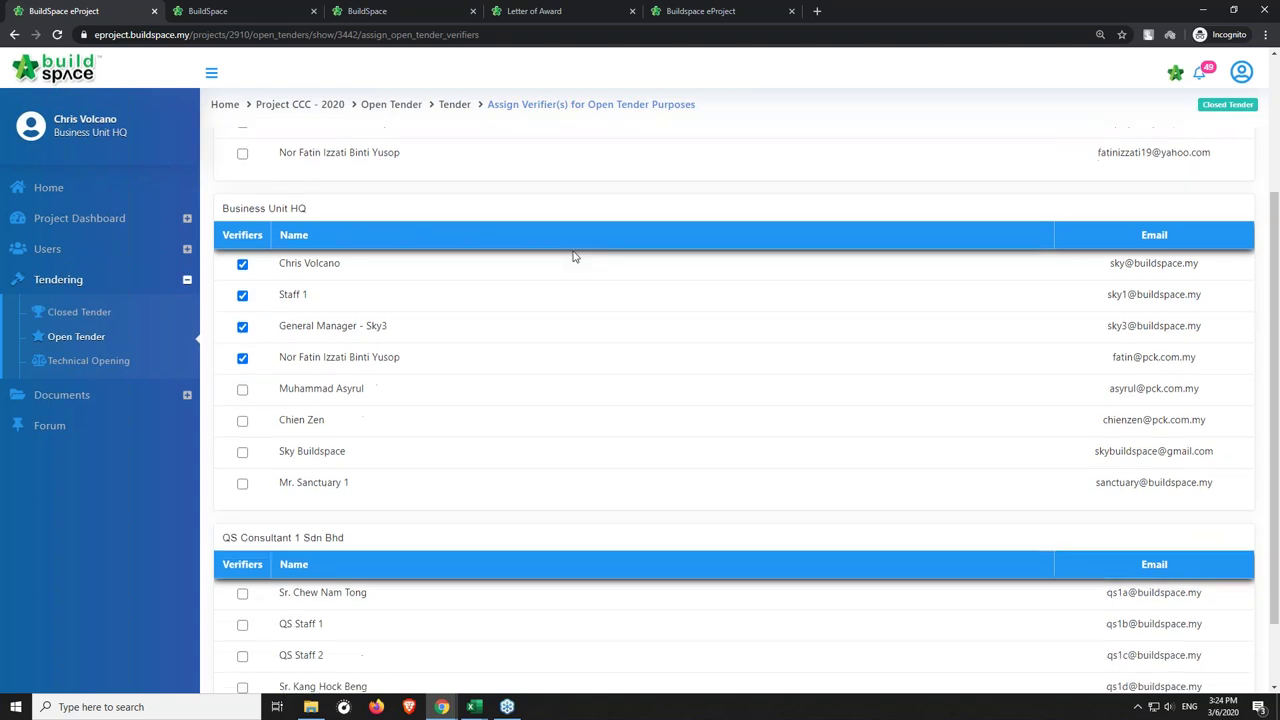
scroll(550, 266, "down", 1)
scroll(637, 327, "down", 1)
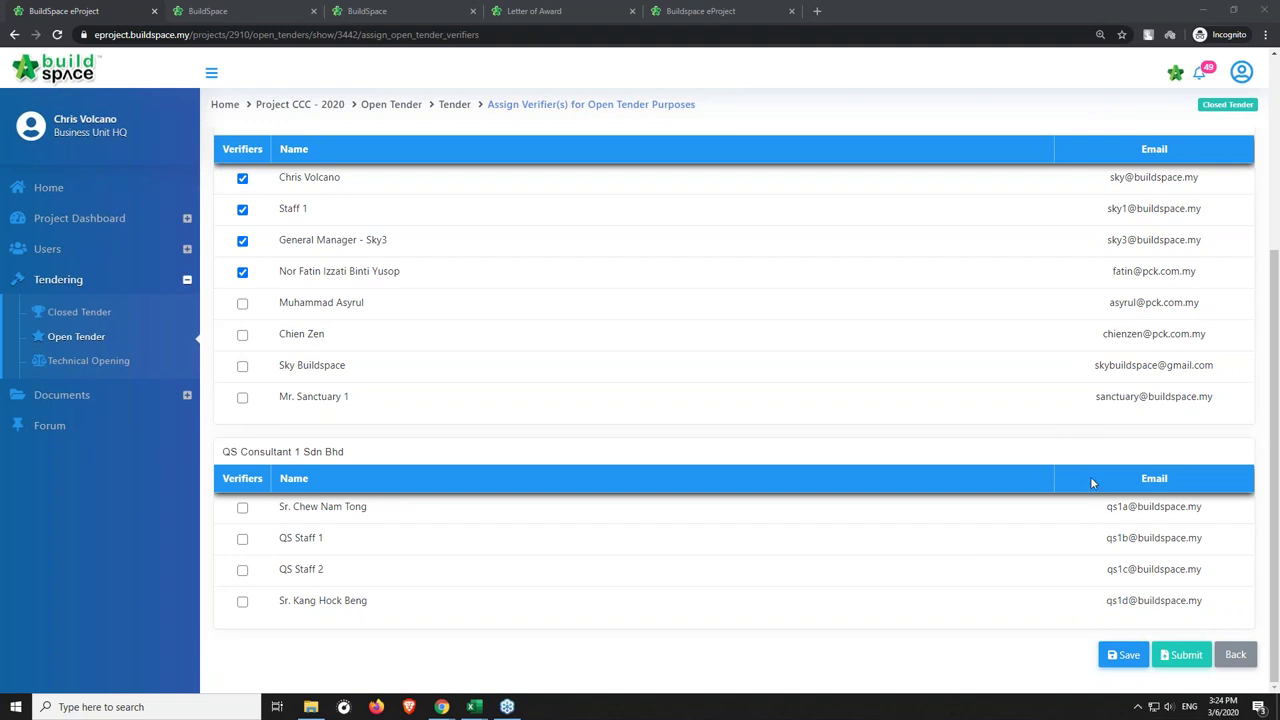
left_click(1182, 655)
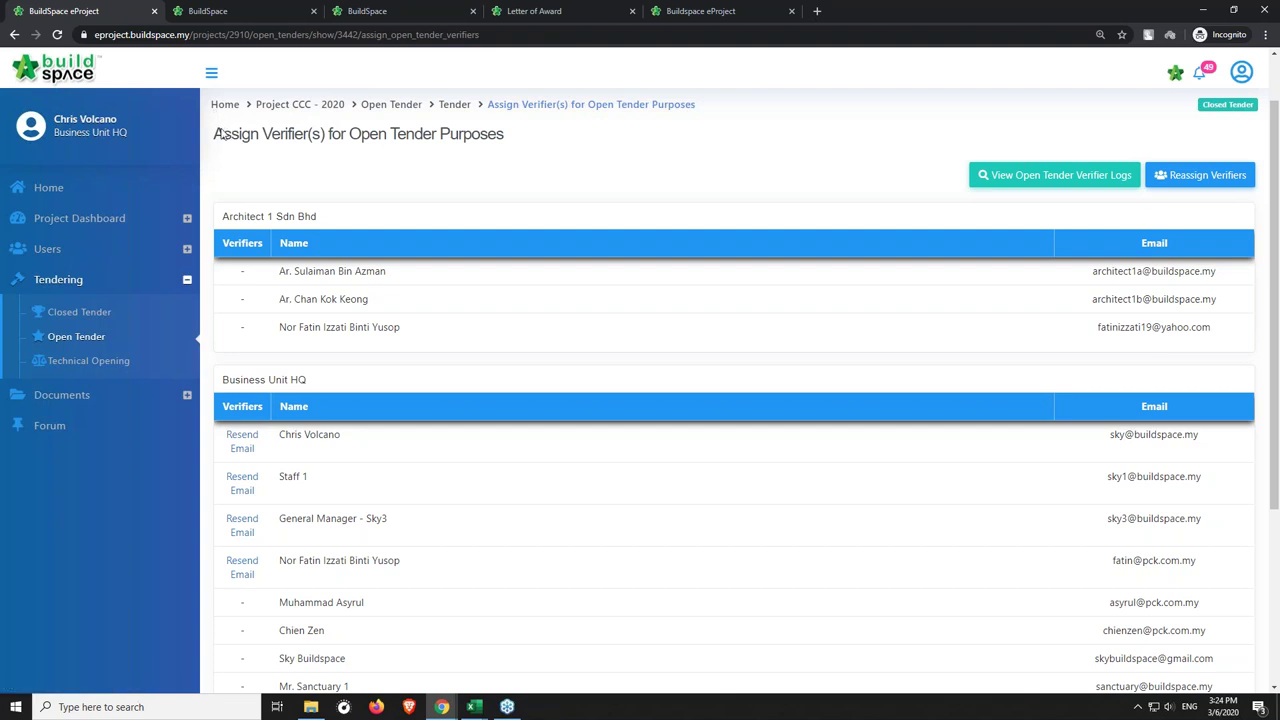
Review the project's tender document folders down to DRAWINGS, and open the 2D Drawings project documents.
left_click(90, 395)
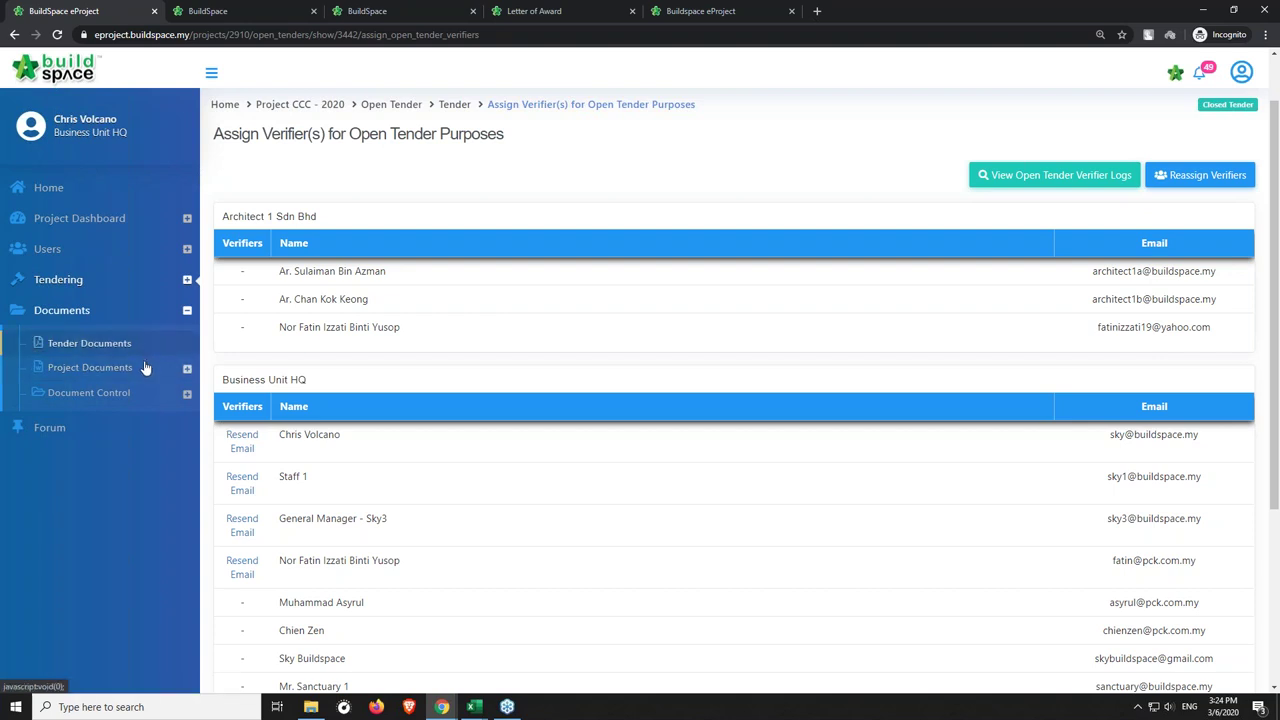
left_click(143, 372)
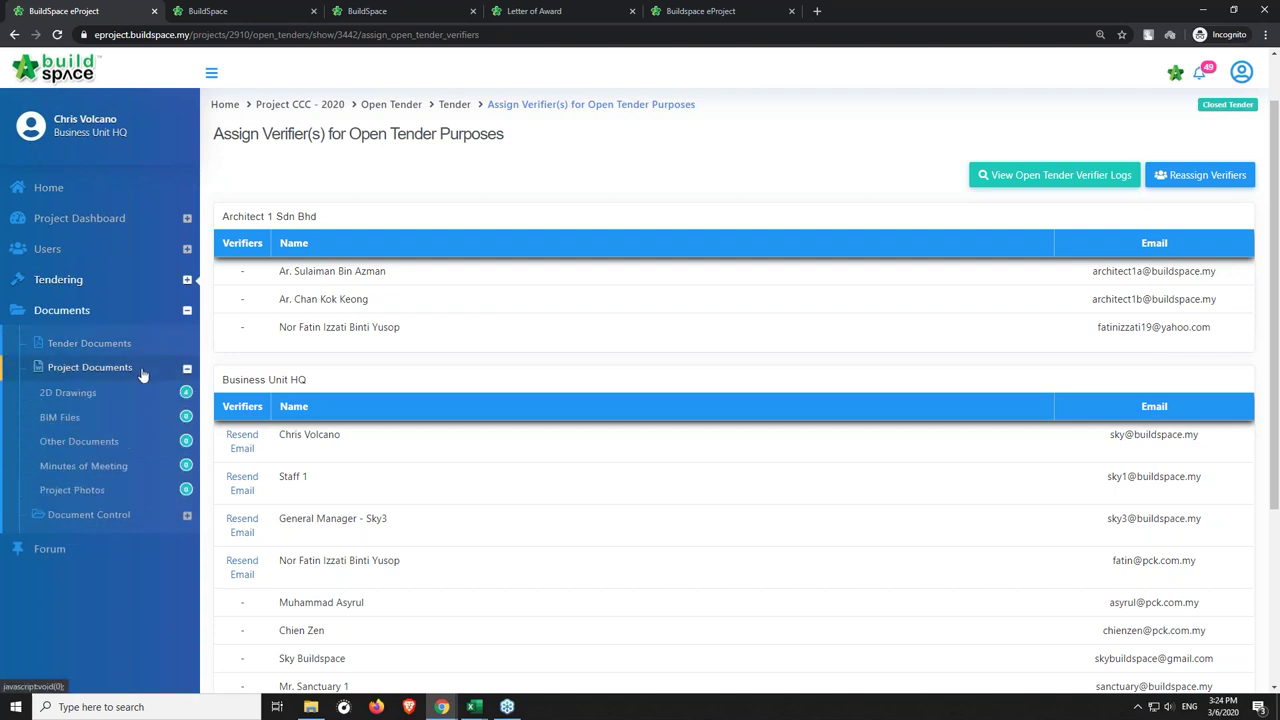
left_click(139, 348)
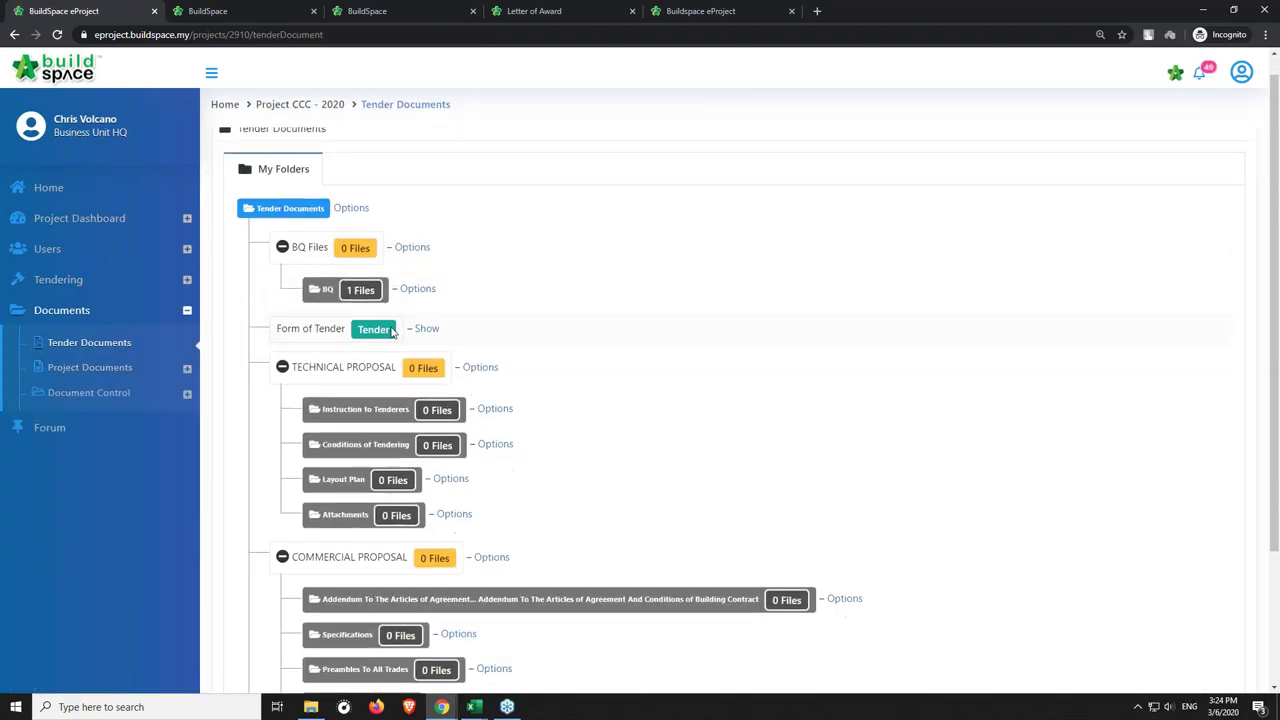
scroll(393, 333, "down", 2)
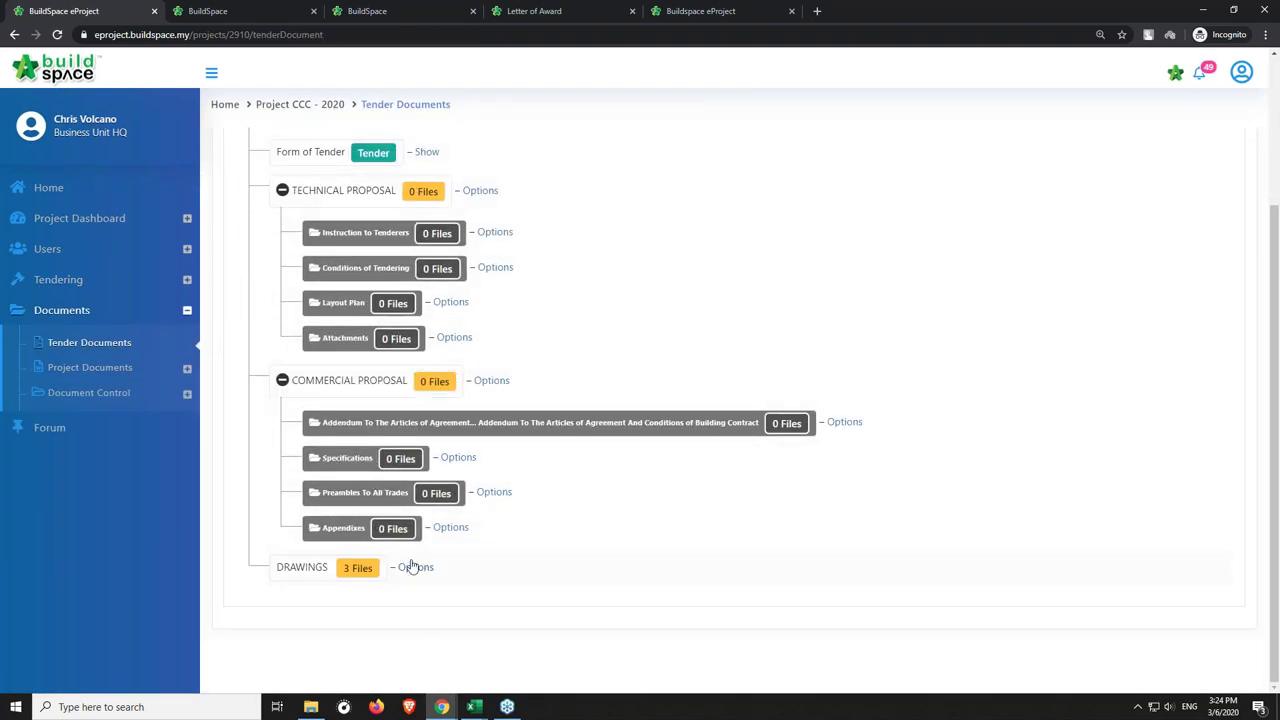
left_click(150, 370)
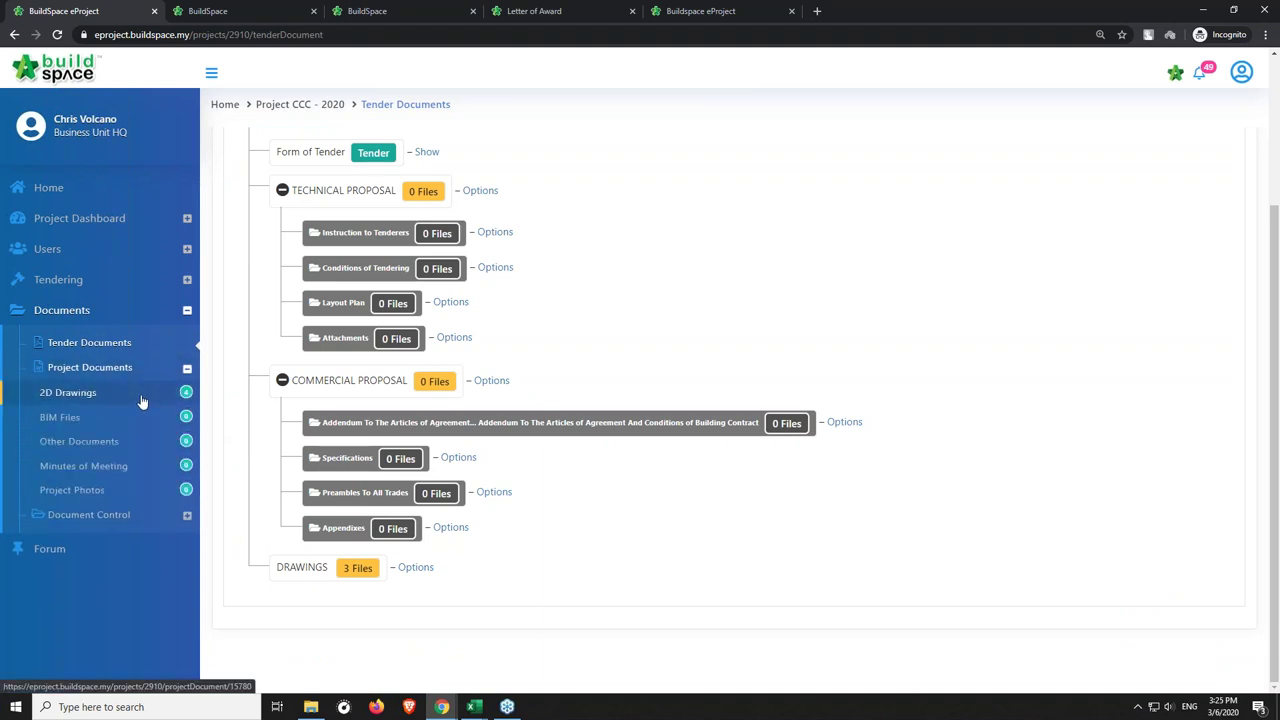
left_click(142, 401)
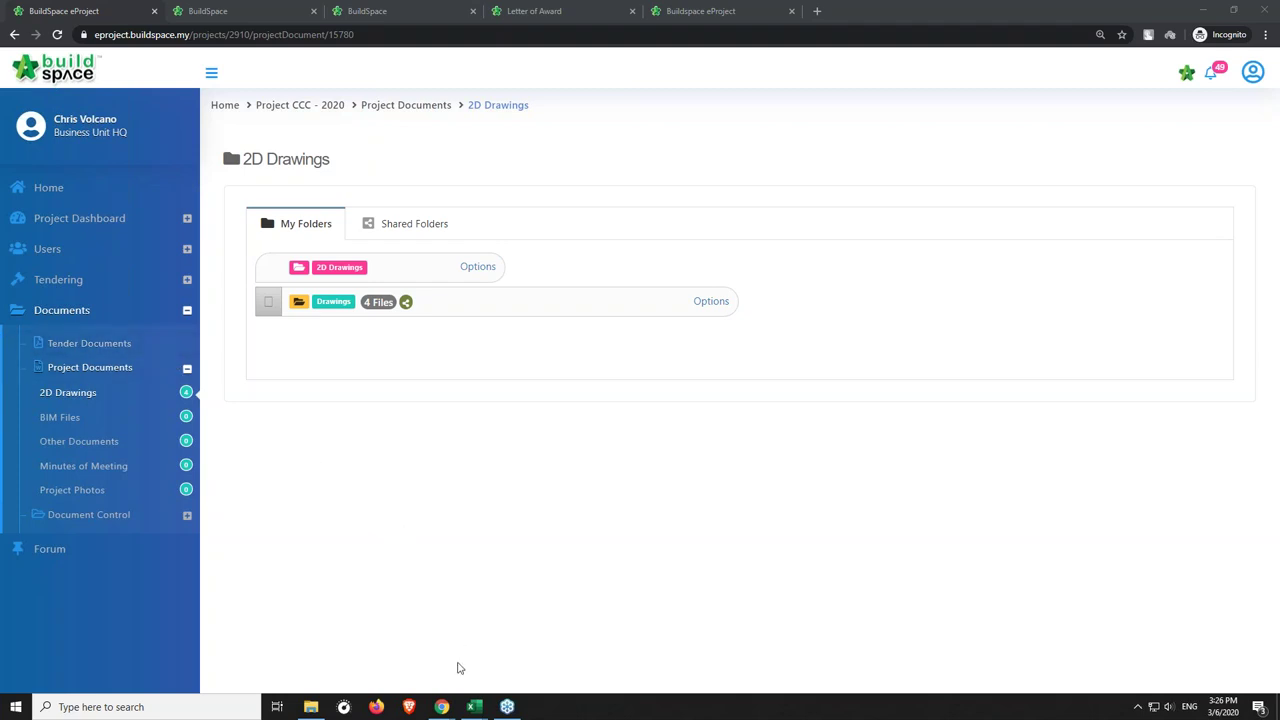
Switch to the contractor's browser window and review the technical evaluation and tender rates sections of its Project CCC - 2020 submission.
mouse_move(458, 705)
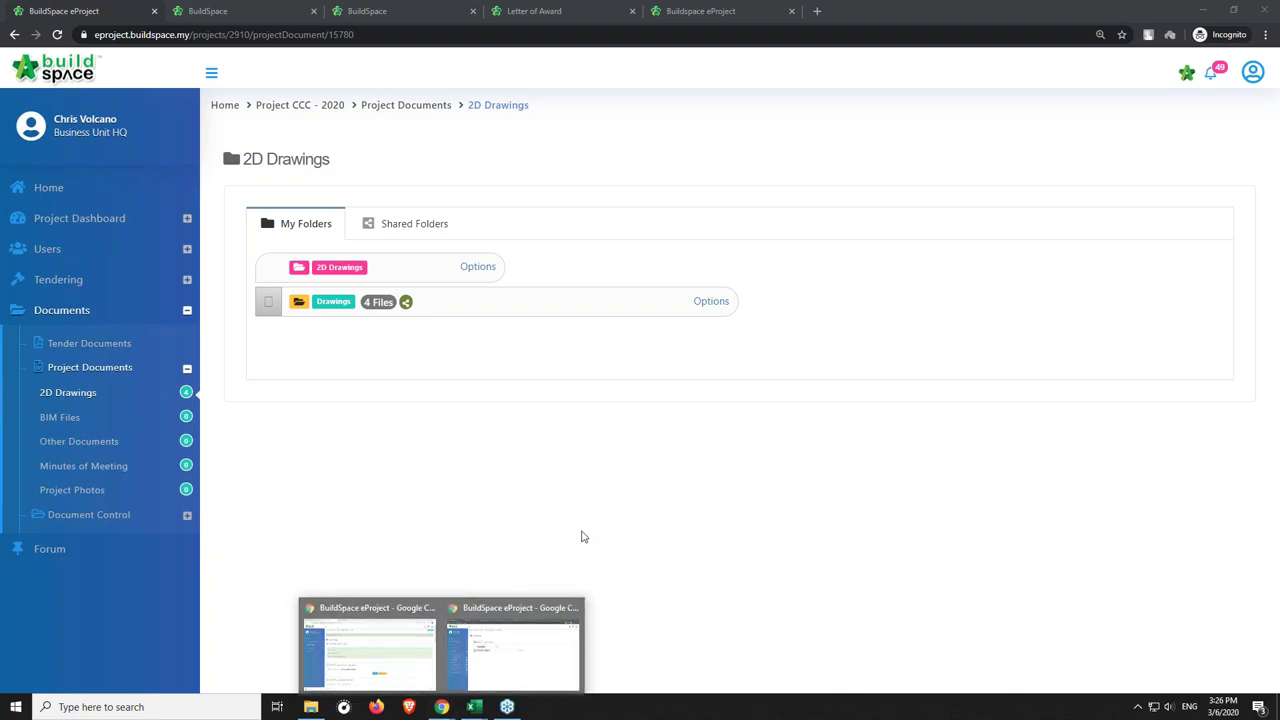
left_click(383, 680)
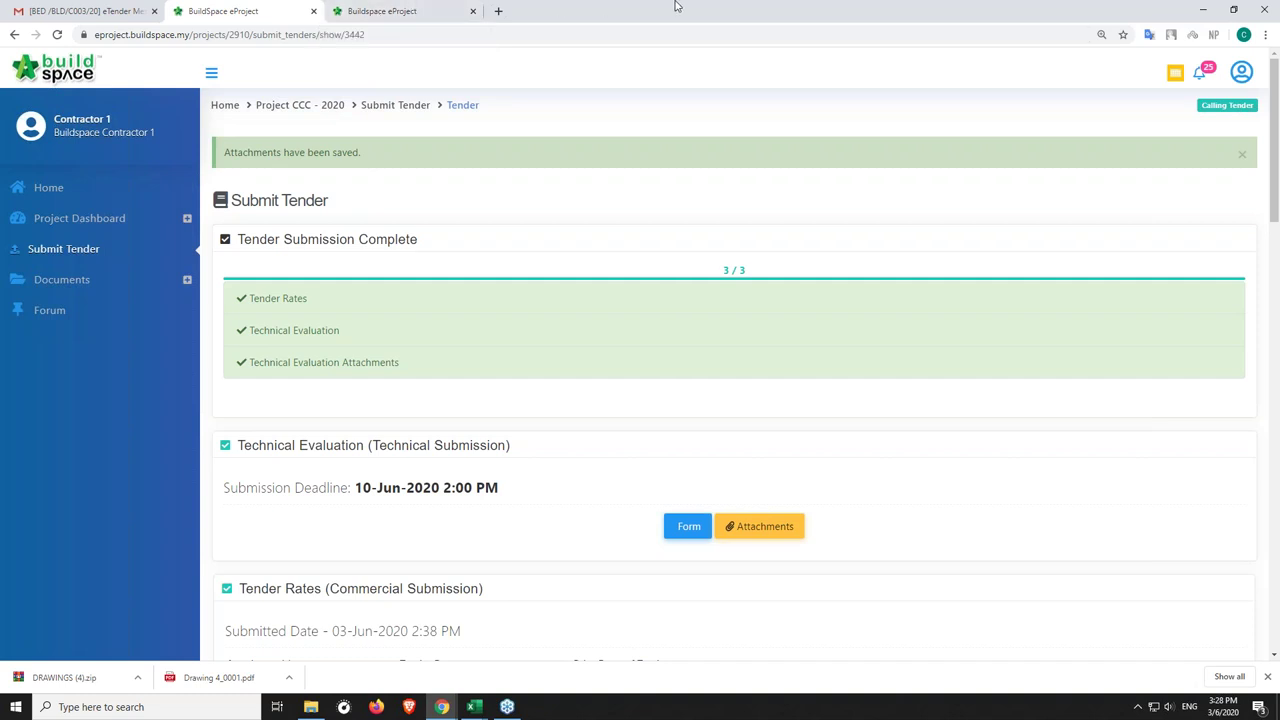
scroll(685, 220, "down", 3)
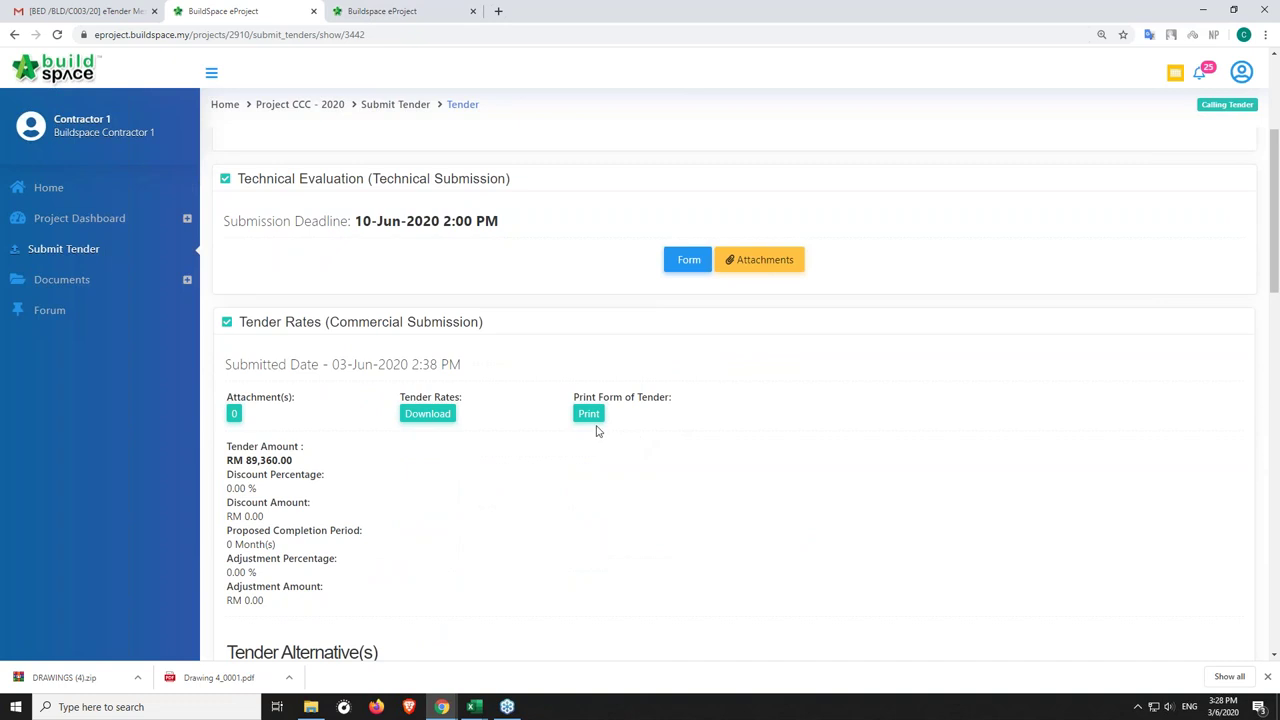